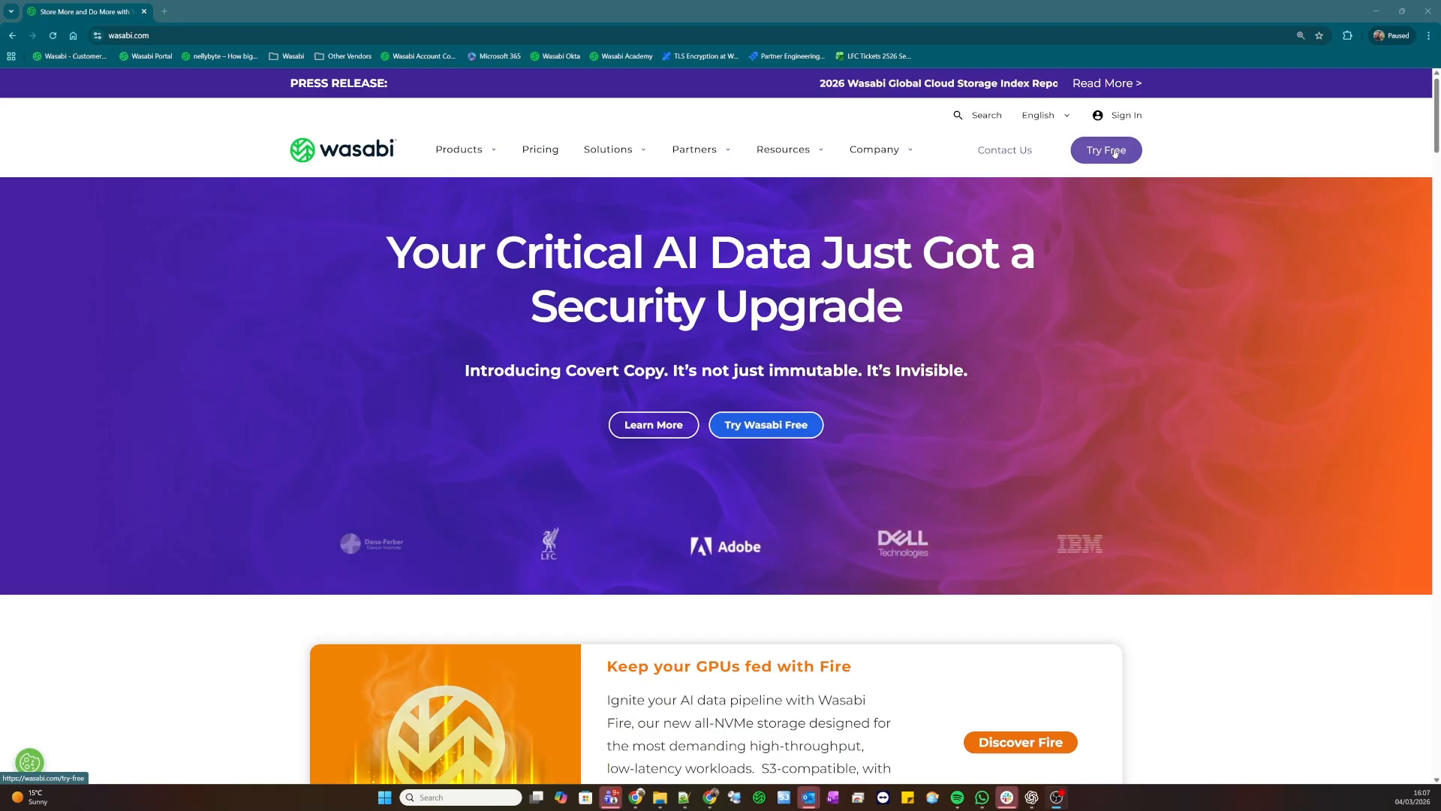
- Open the Wasabi free trial page, then the Cloud NAS product page and its trial signup
{"action": "left_click", "coordinate": [1121, 151]}
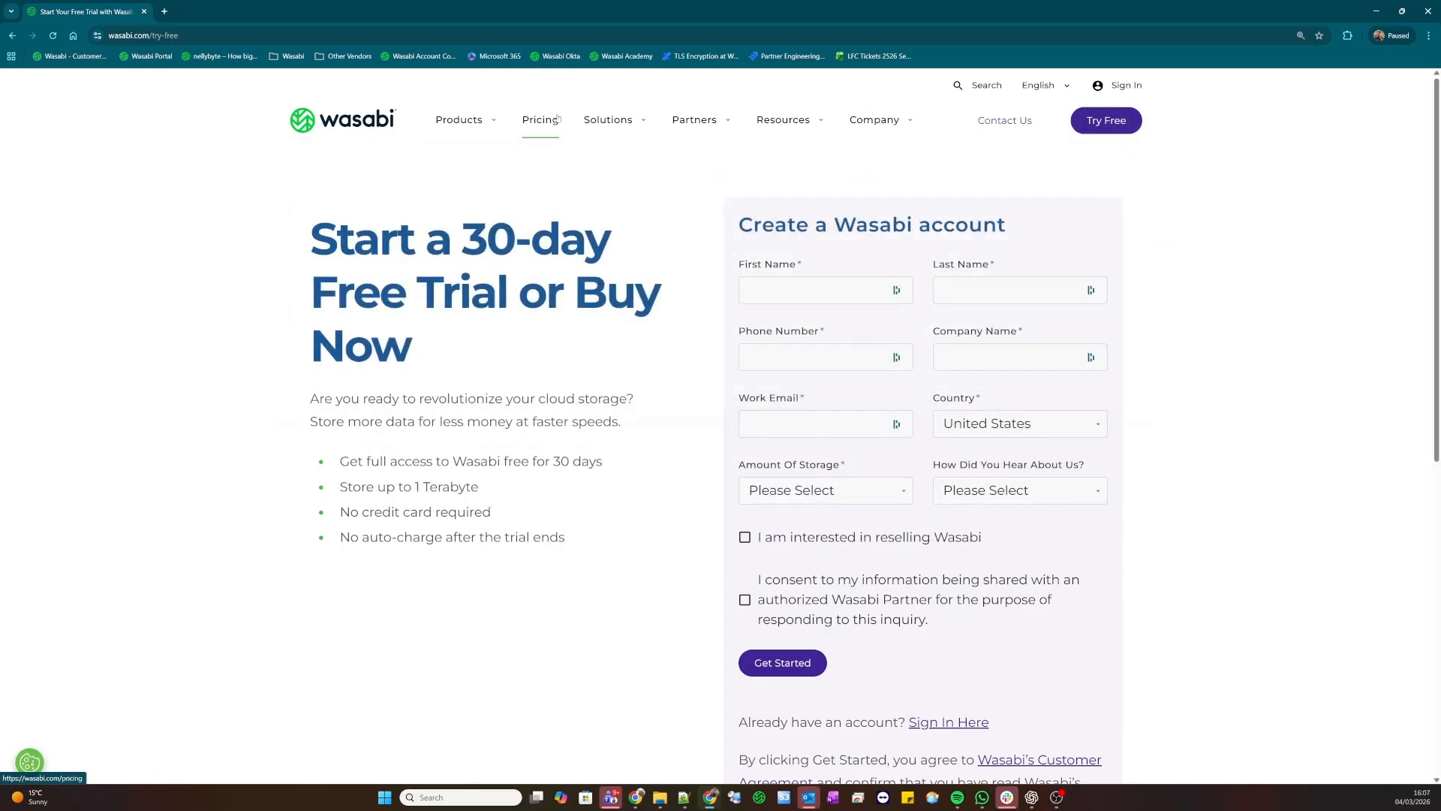
{"action": "mouse_move", "coordinate": [451, 121]}
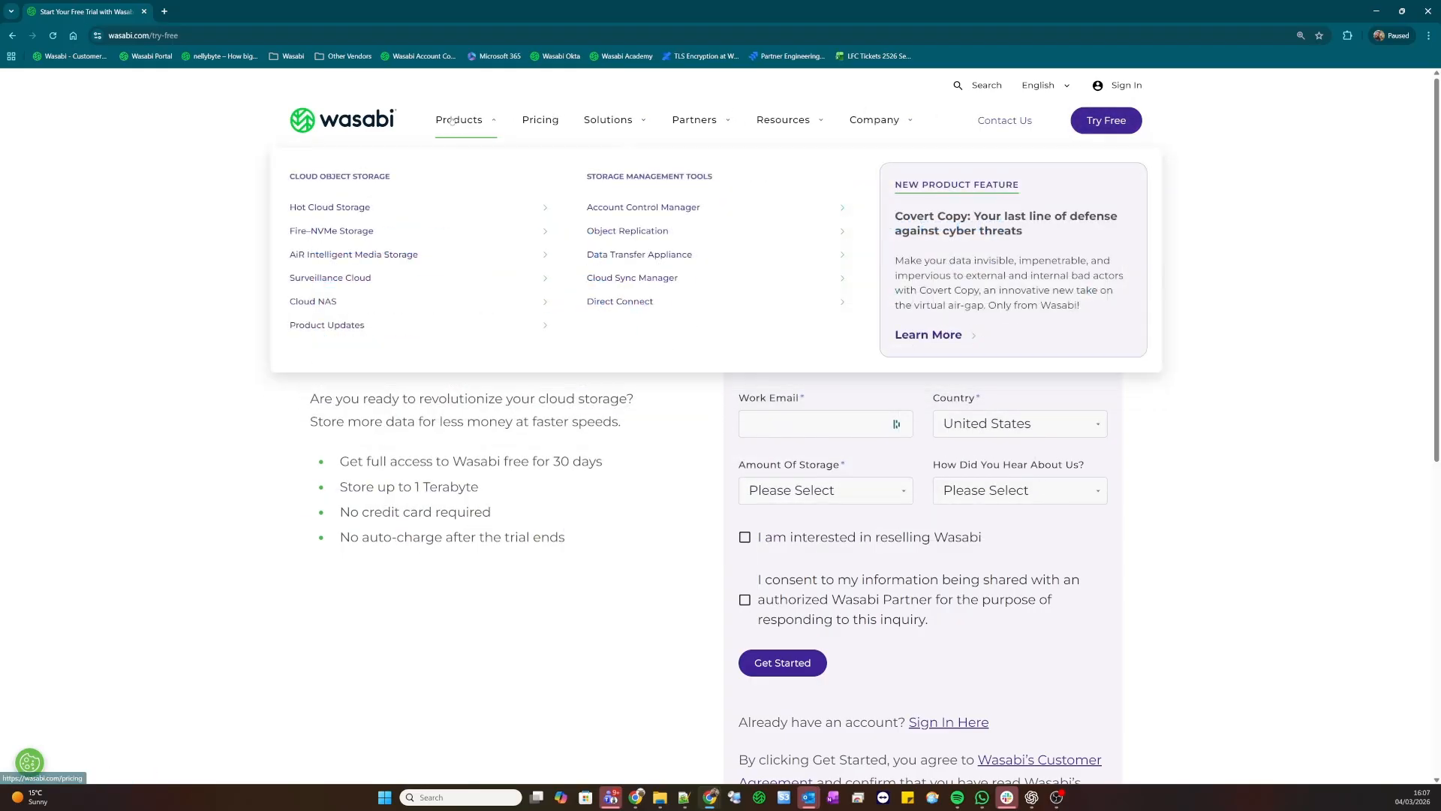
{"action": "left_click", "coordinate": [321, 303]}
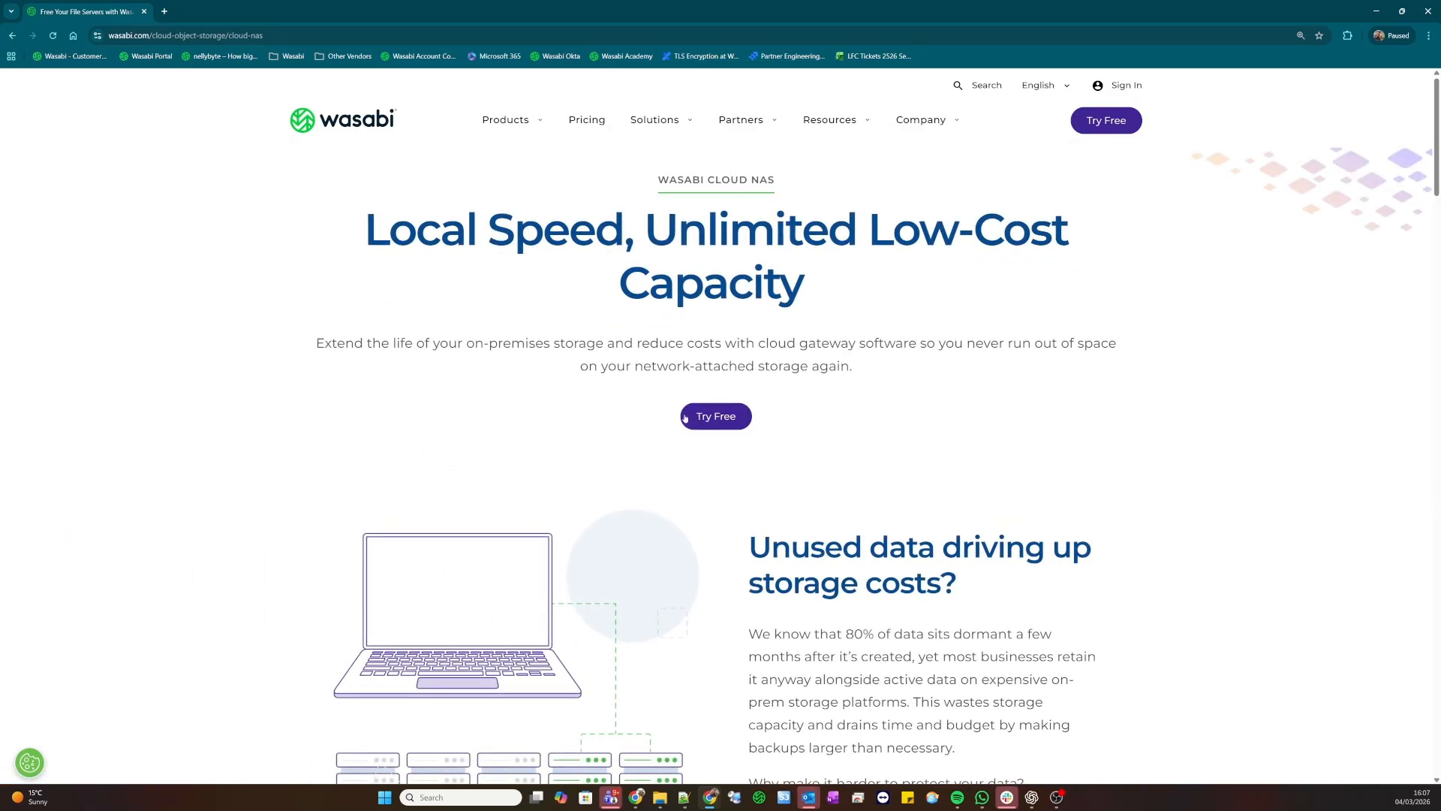
{"action": "left_click", "coordinate": [725, 418]}
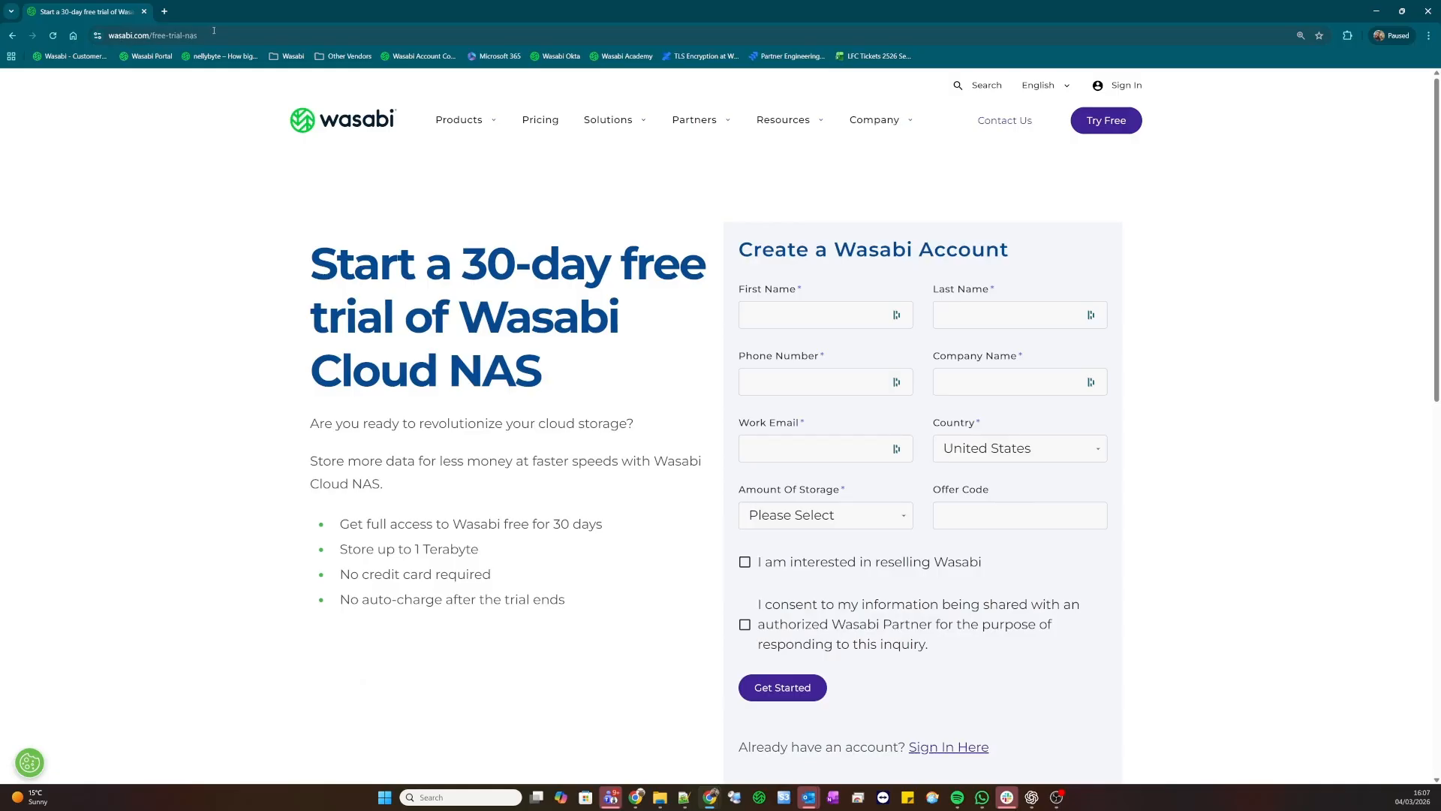
- Return to the Cloud NAS page and bring up its 30-day free-trial Create Account form
{"action": "left_click", "coordinate": [1124, 113]}
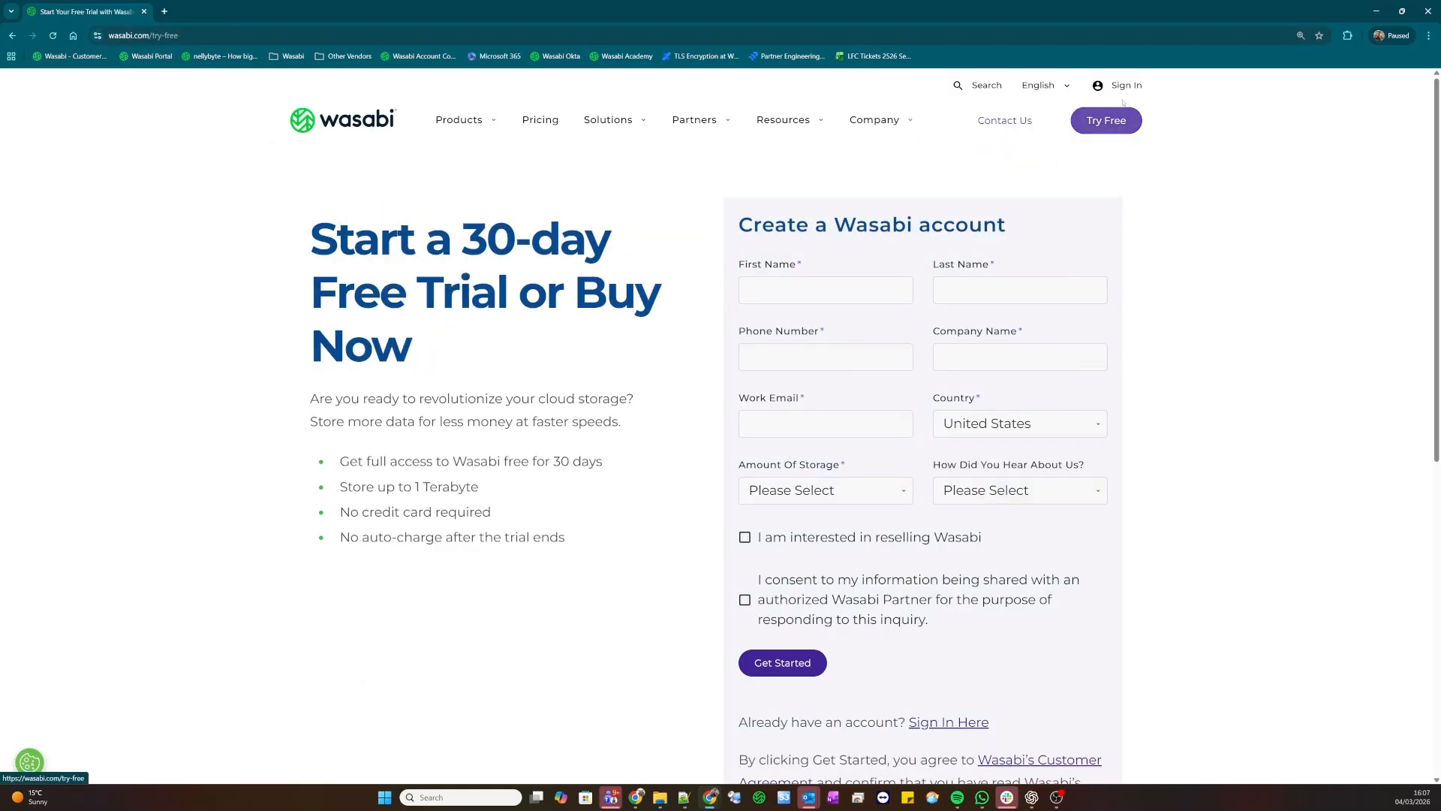
{"action": "left_click", "coordinate": [181, 36]}
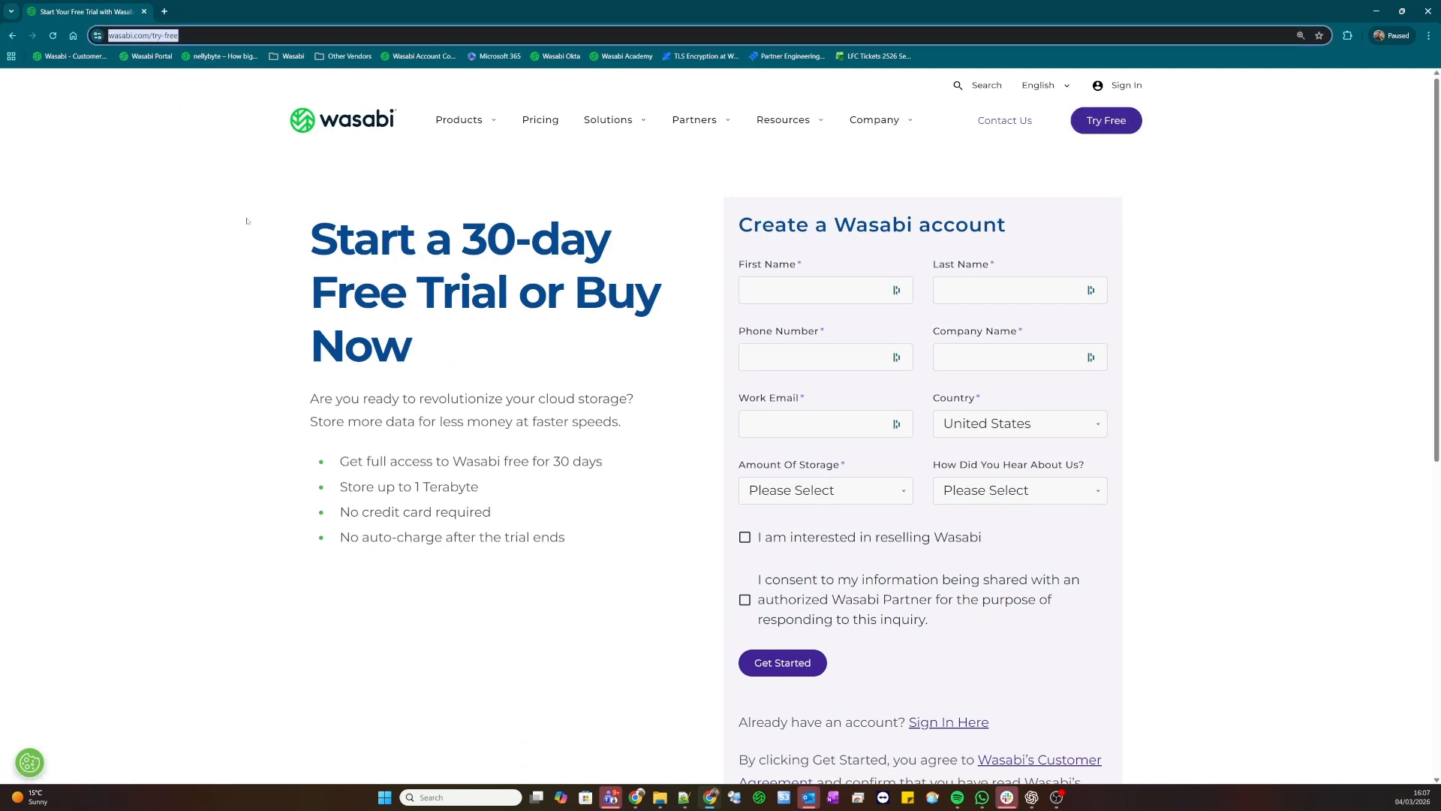
{"action": "mouse_move", "coordinate": [461, 120]}
{"action": "left_click", "coordinate": [335, 301]}
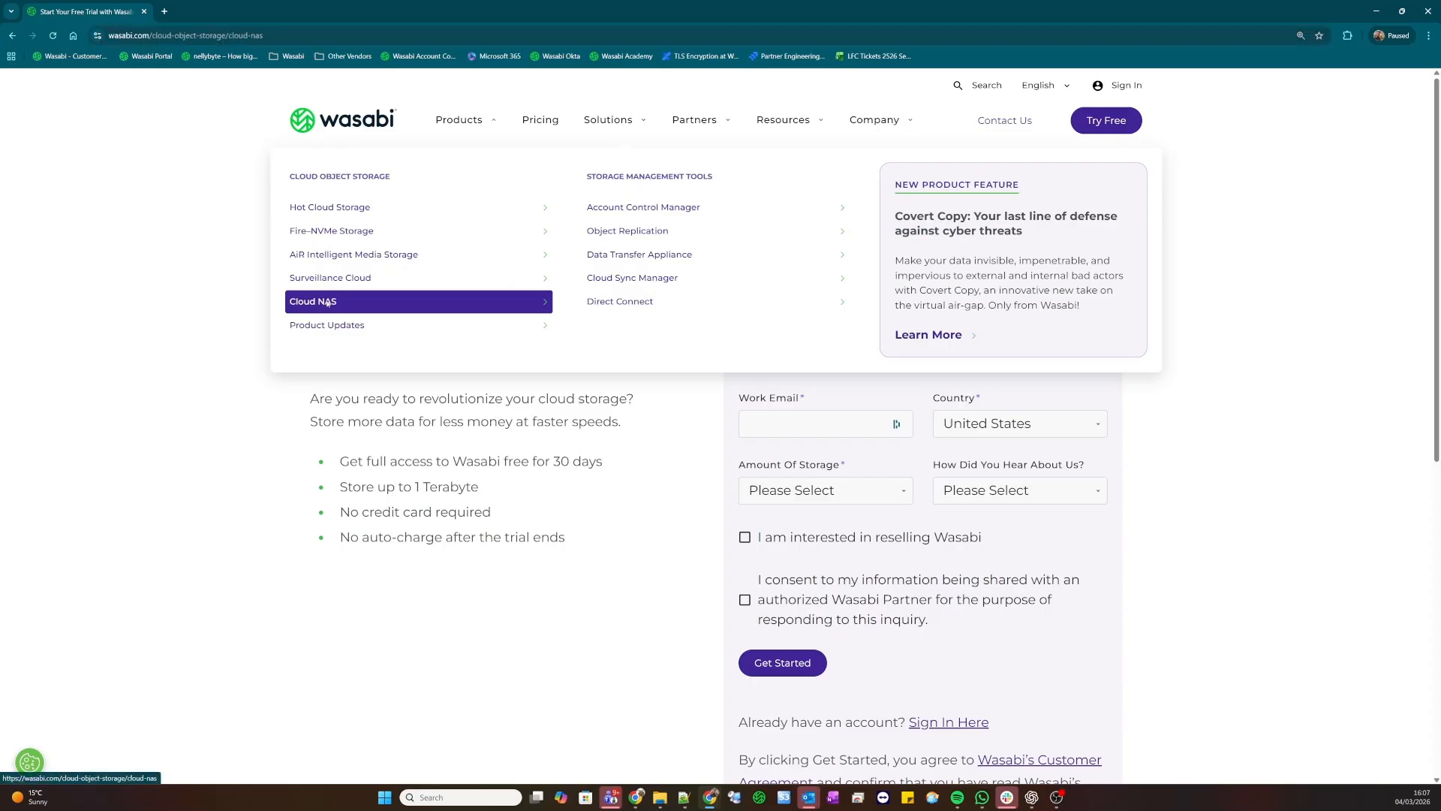
{"action": "left_click", "coordinate": [714, 415]}
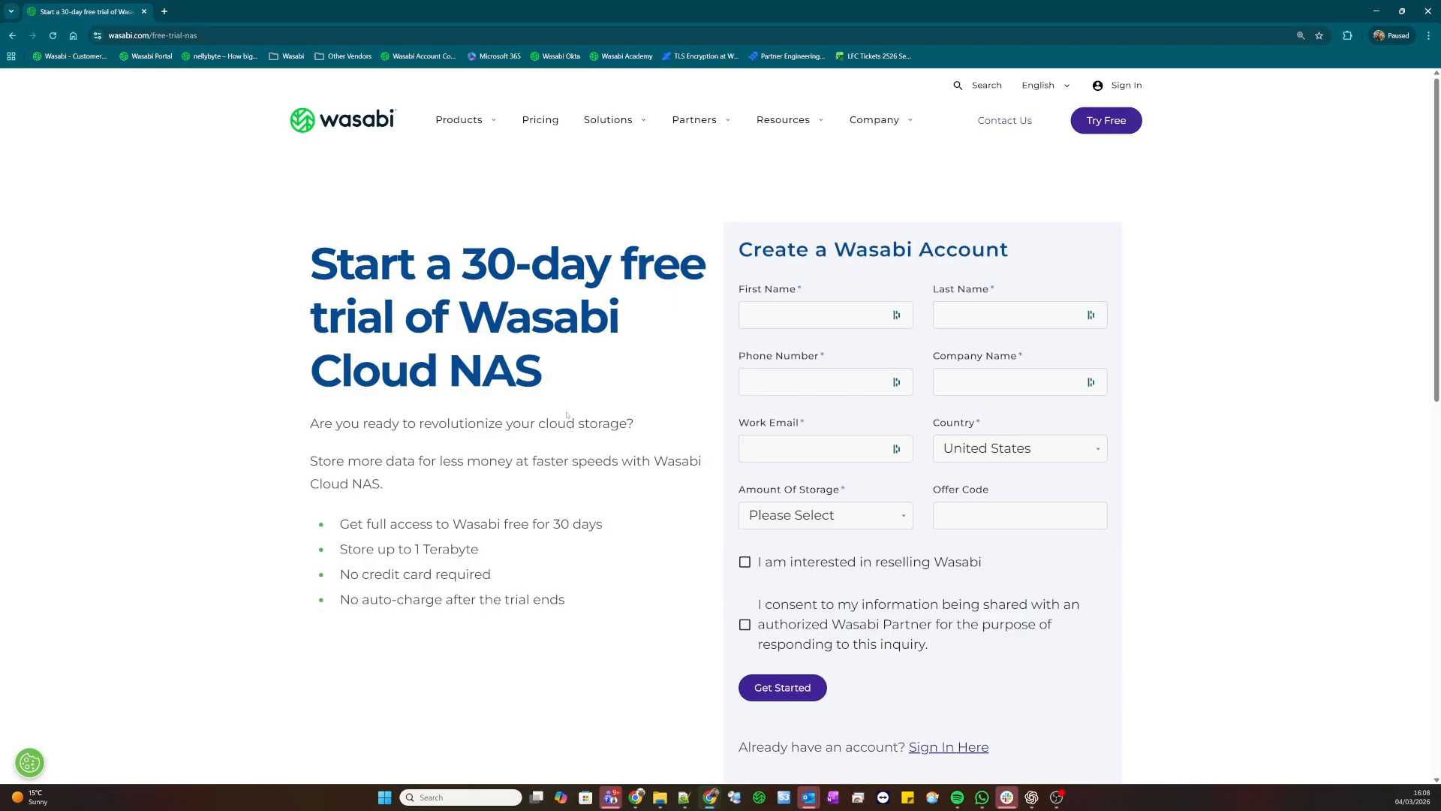
{"action": "left_click", "coordinate": [164, 11]}
- Sign in to Wasabi Console from the Wasabi Portal bookmark using the saved root account
{"action": "left_click", "coordinate": [148, 57]}
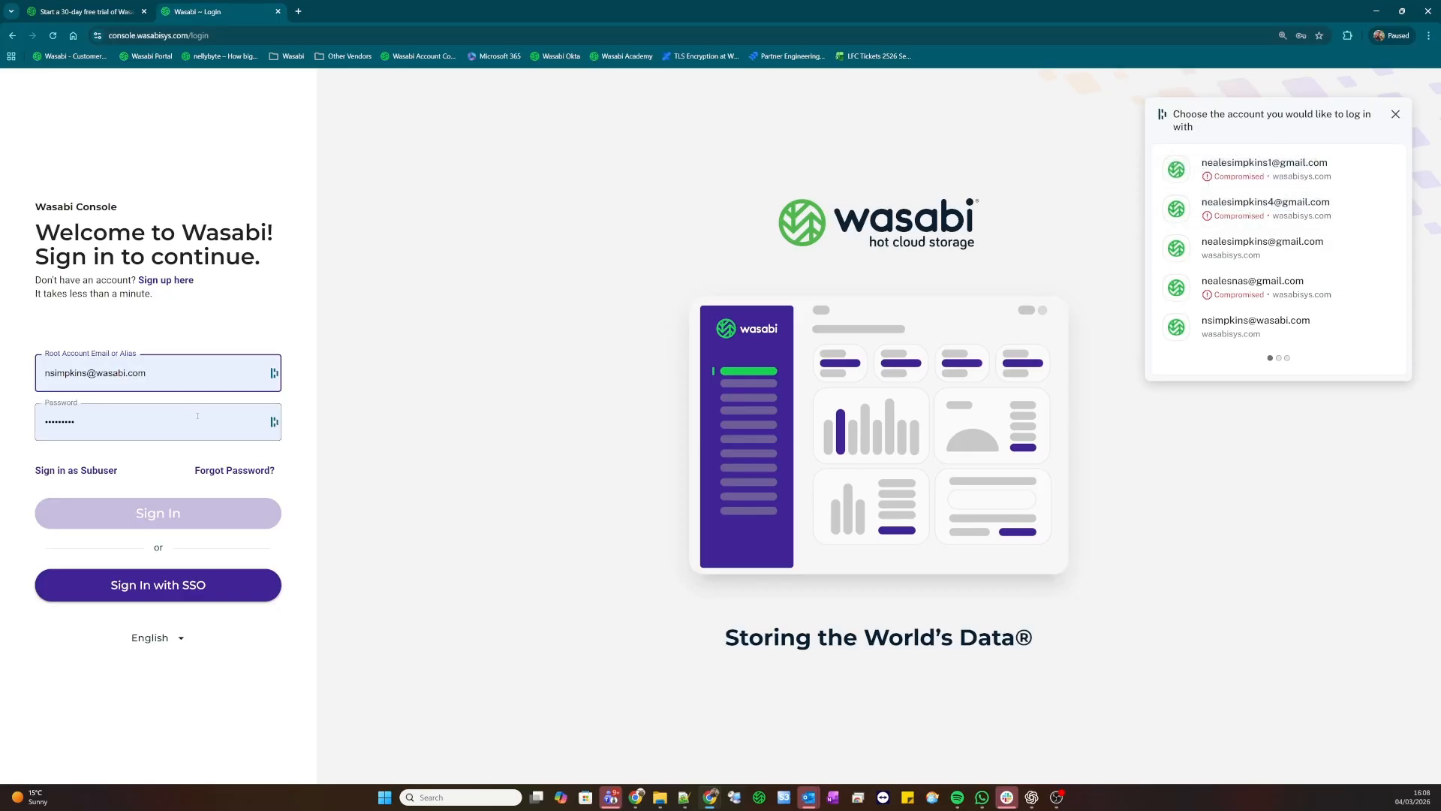
{"action": "left_click", "coordinate": [1272, 201]}
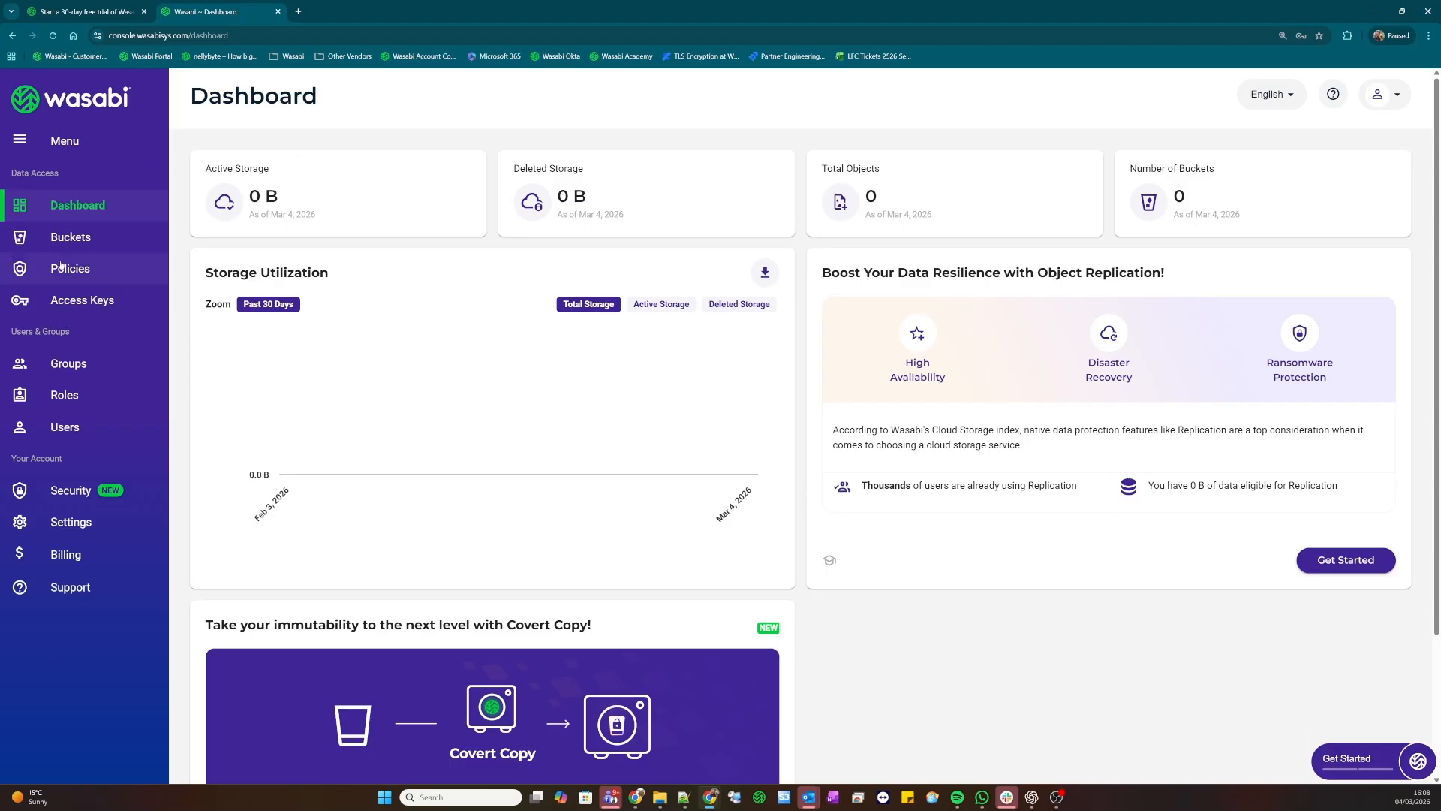
{"action": "left_click", "coordinate": [69, 238]}
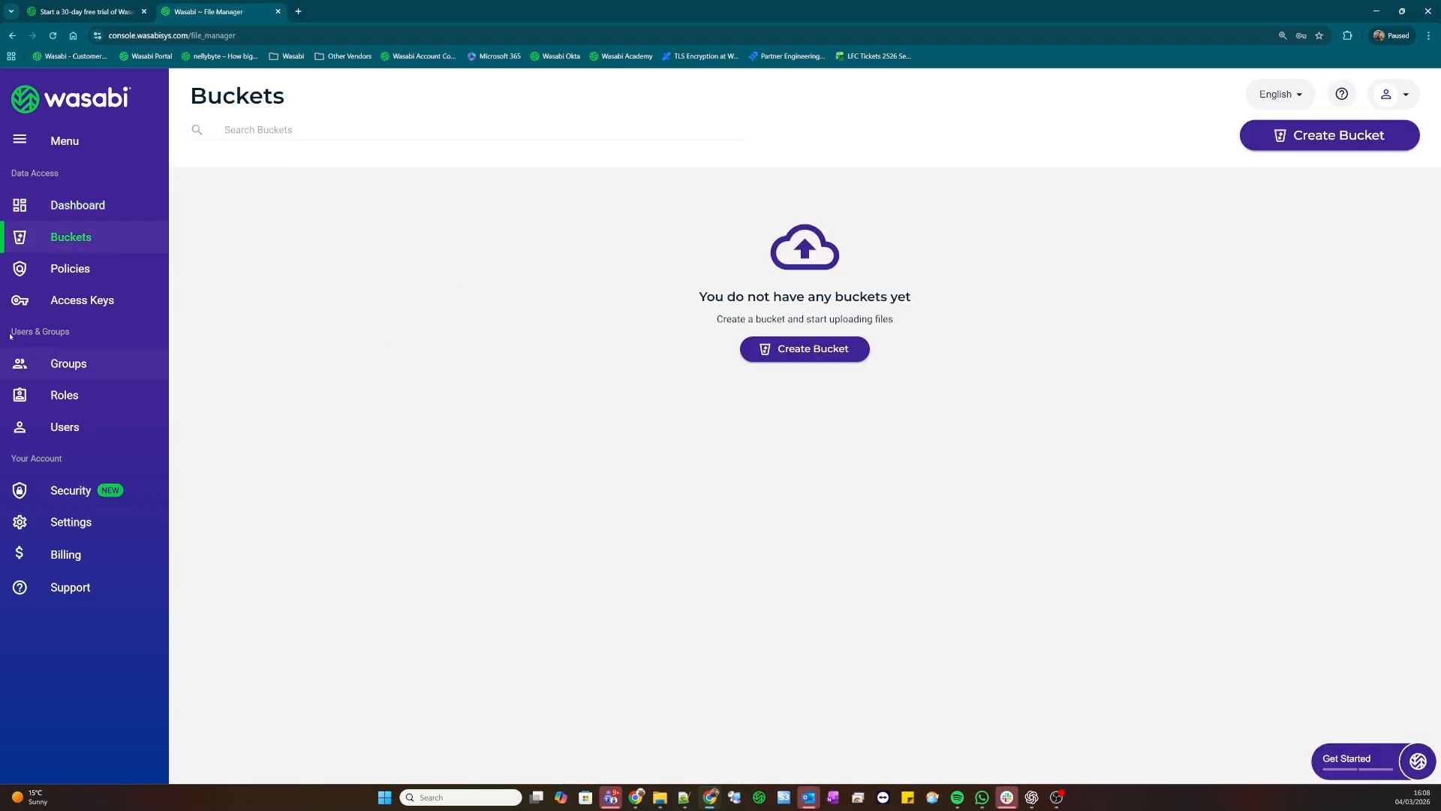
{"action": "left_click", "coordinate": [63, 425]}
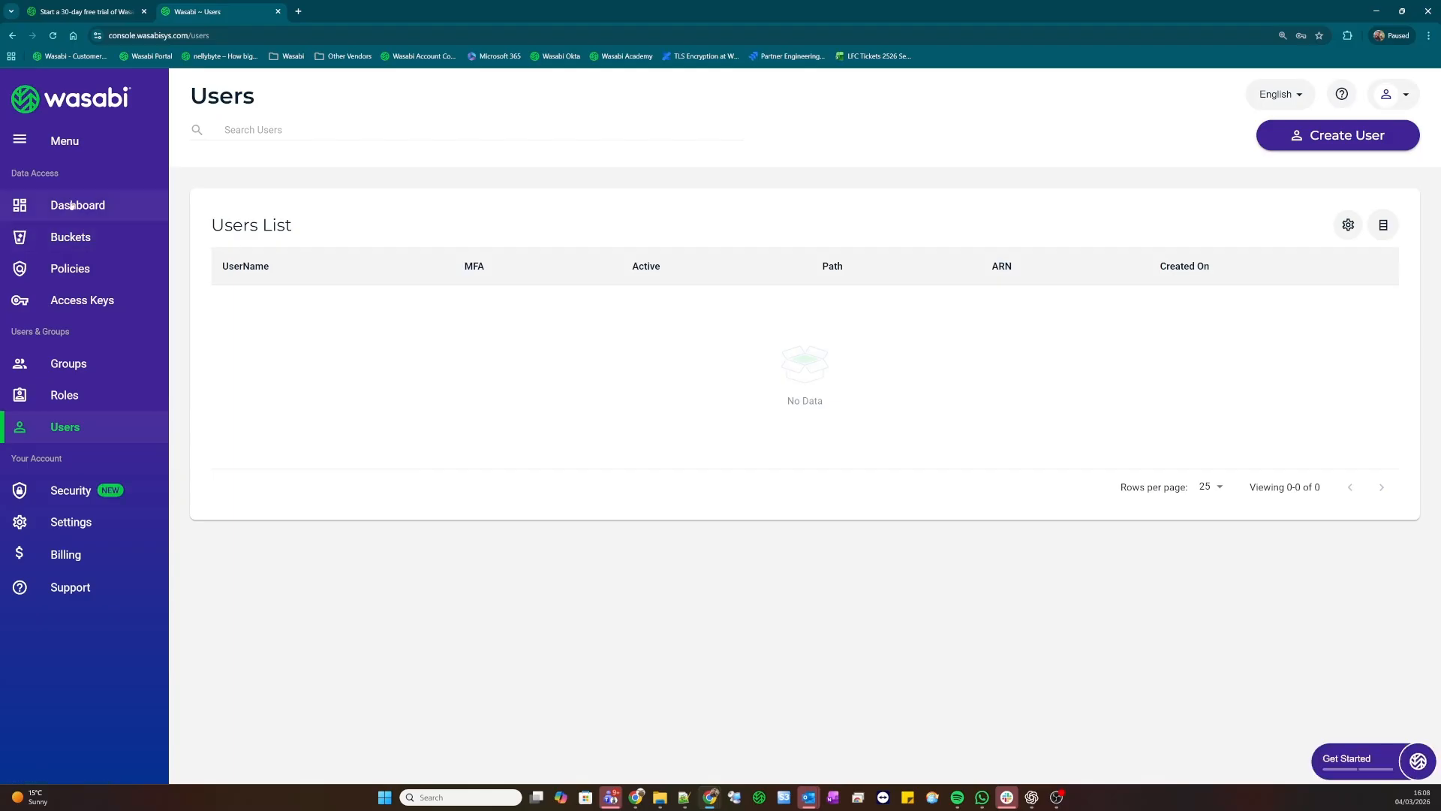
{"action": "left_click", "coordinate": [75, 208]}
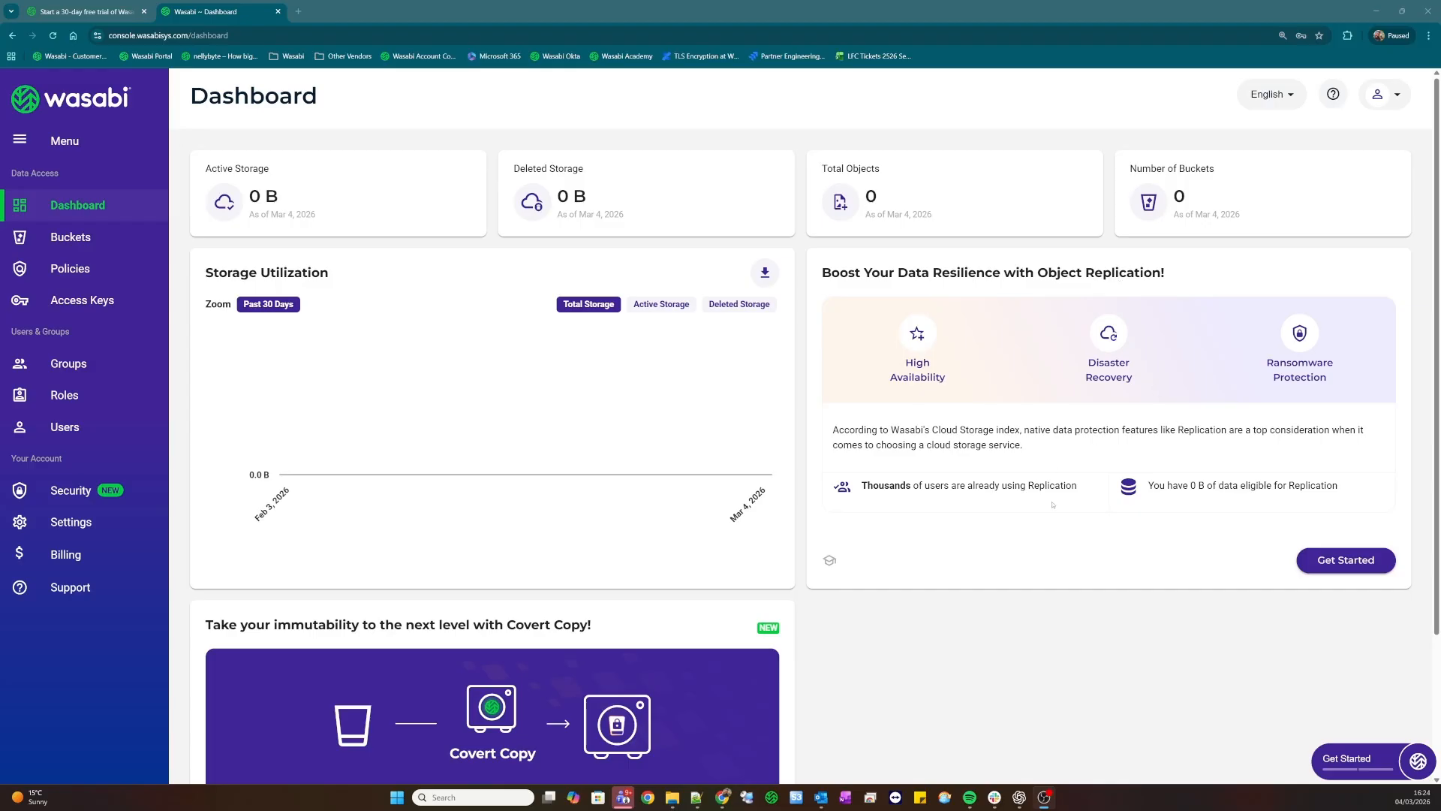
{"action": "scroll", "coordinate": [993, 424], "scroll_direction": "down", "scroll_amount": 3}
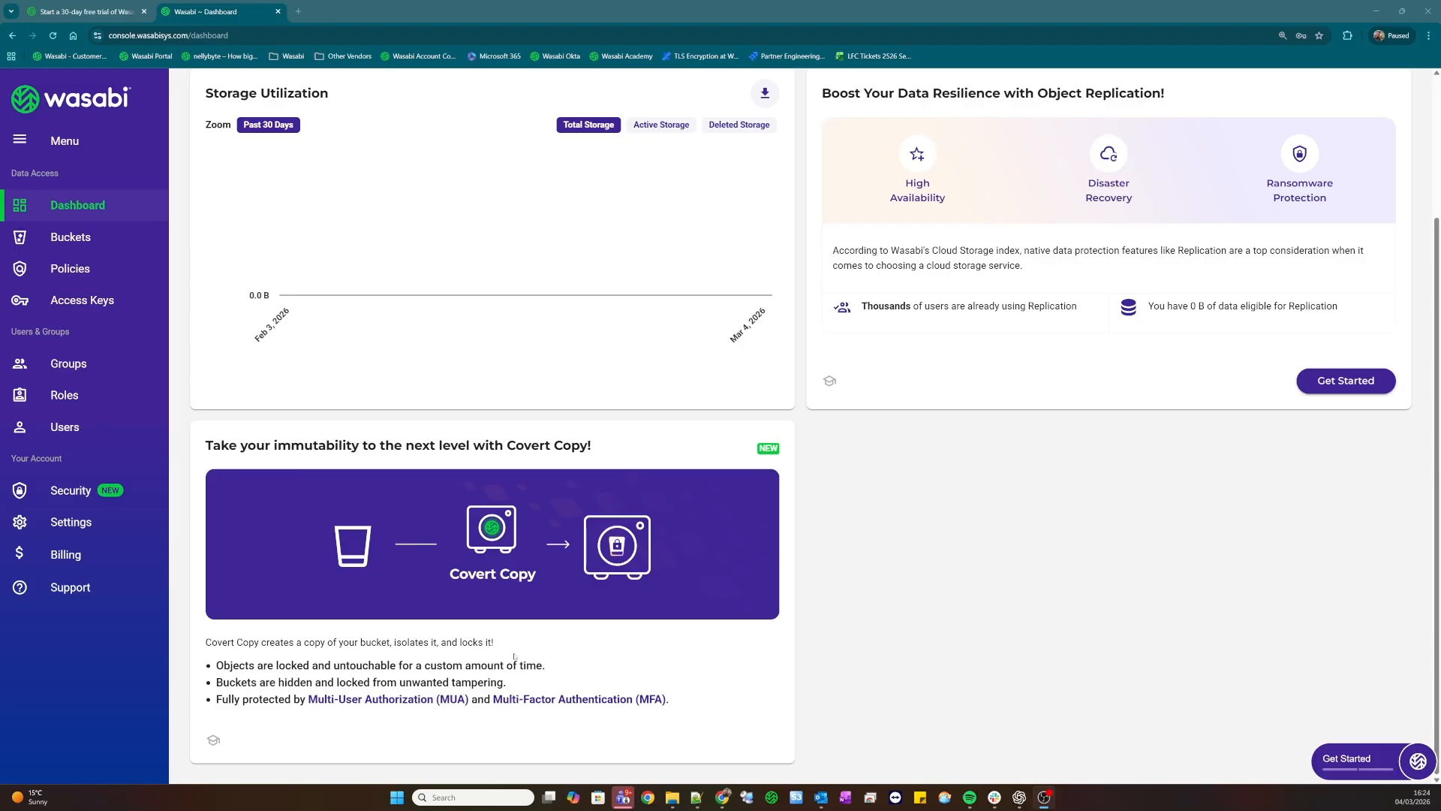
{"action": "scroll", "coordinate": [702, 529], "scroll_direction": "up", "scroll_amount": 2}
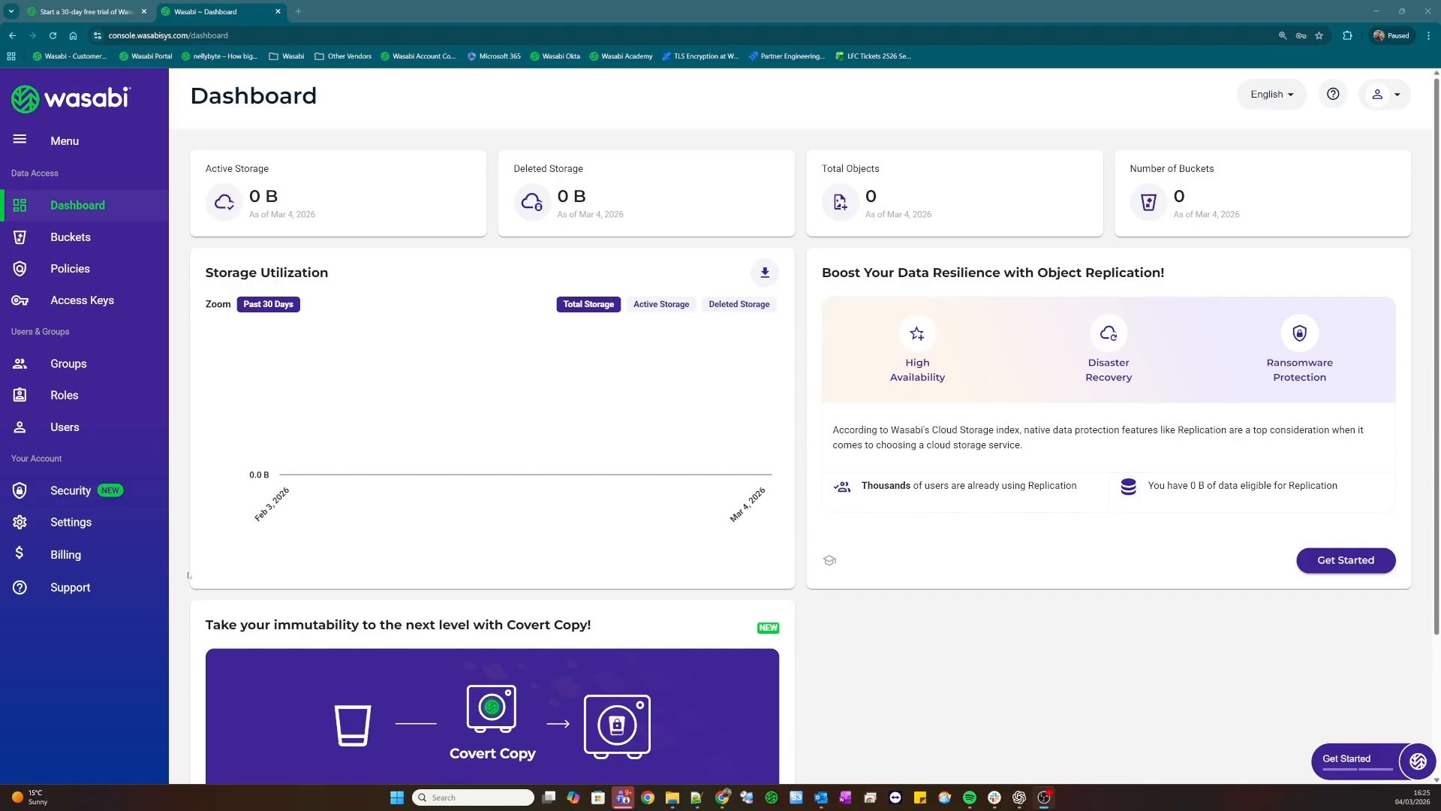
- Visit Security and Settings, then show the Security Health Check's five critical recommendations
{"action": "left_click", "coordinate": [66, 493]}
{"action": "left_click", "coordinate": [66, 493]}
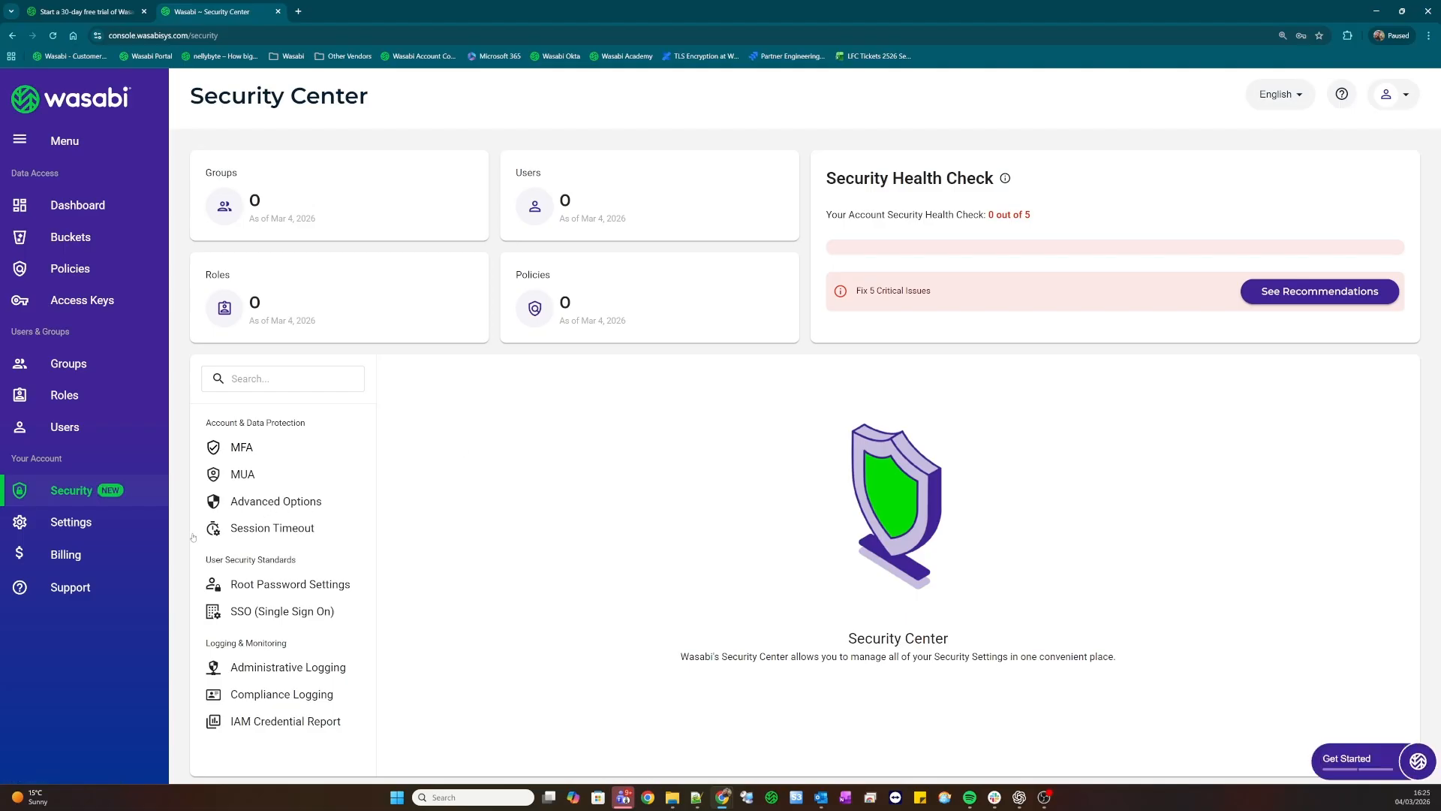
{"action": "left_click", "coordinate": [61, 529]}
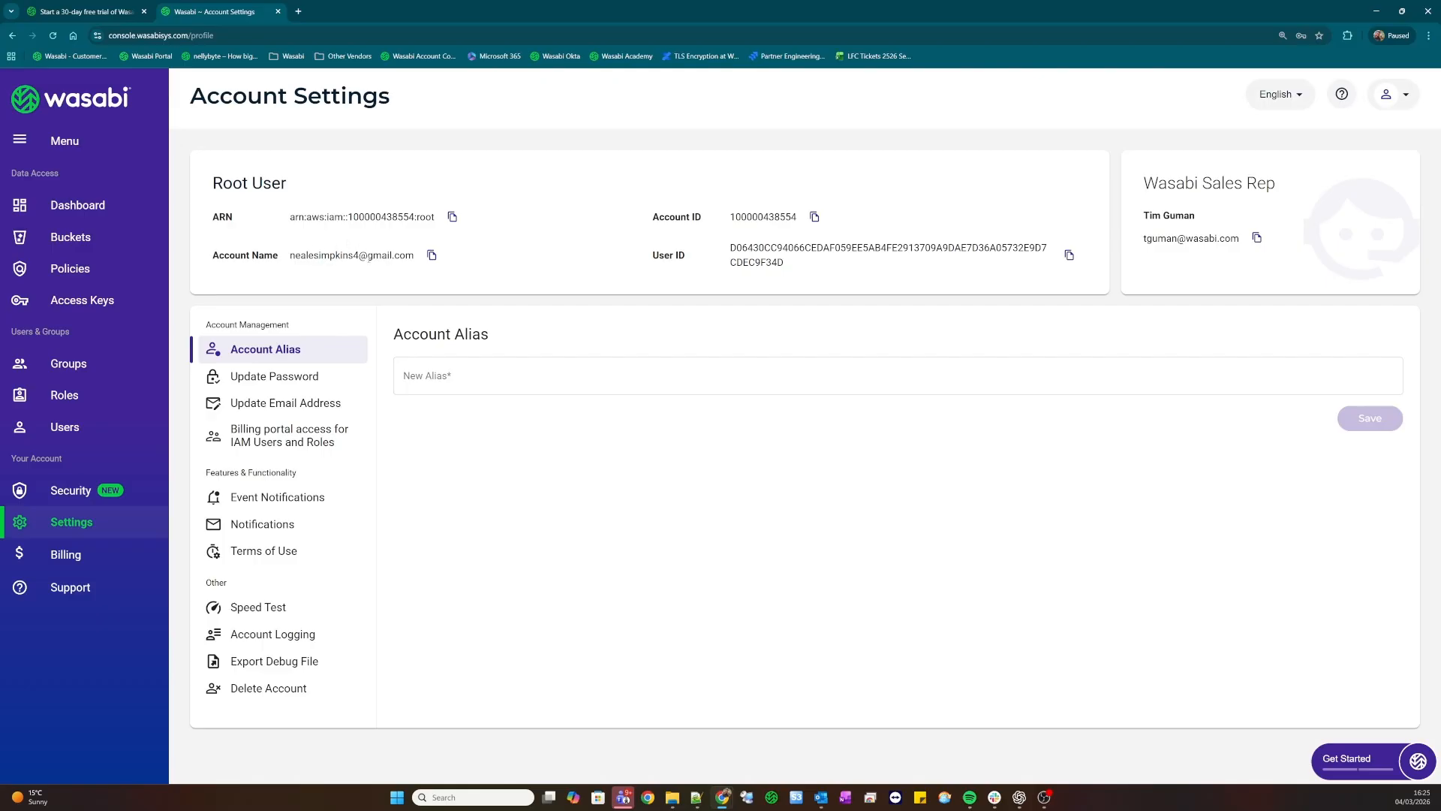
{"action": "left_click", "coordinate": [72, 490]}
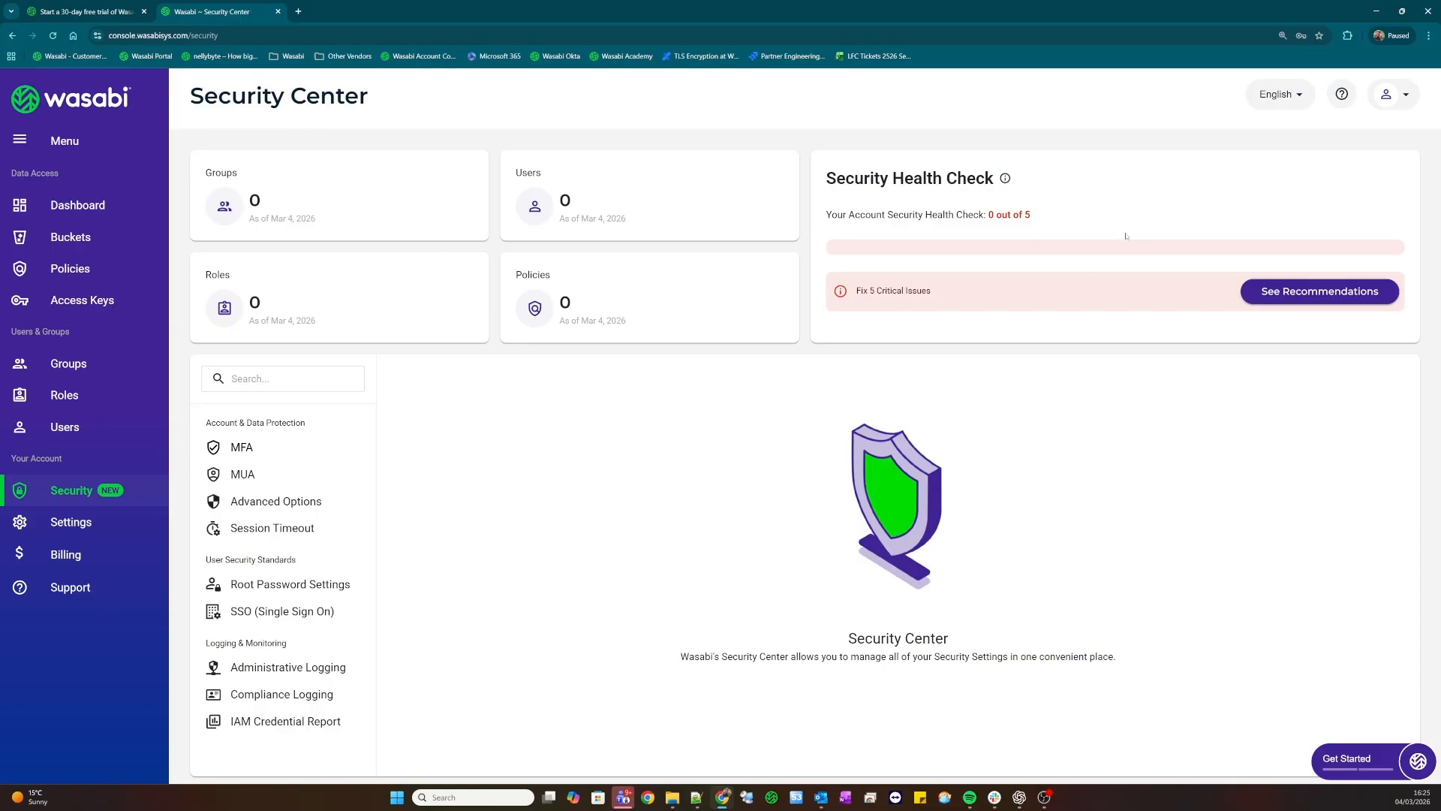
{"action": "left_click", "coordinate": [1289, 290]}
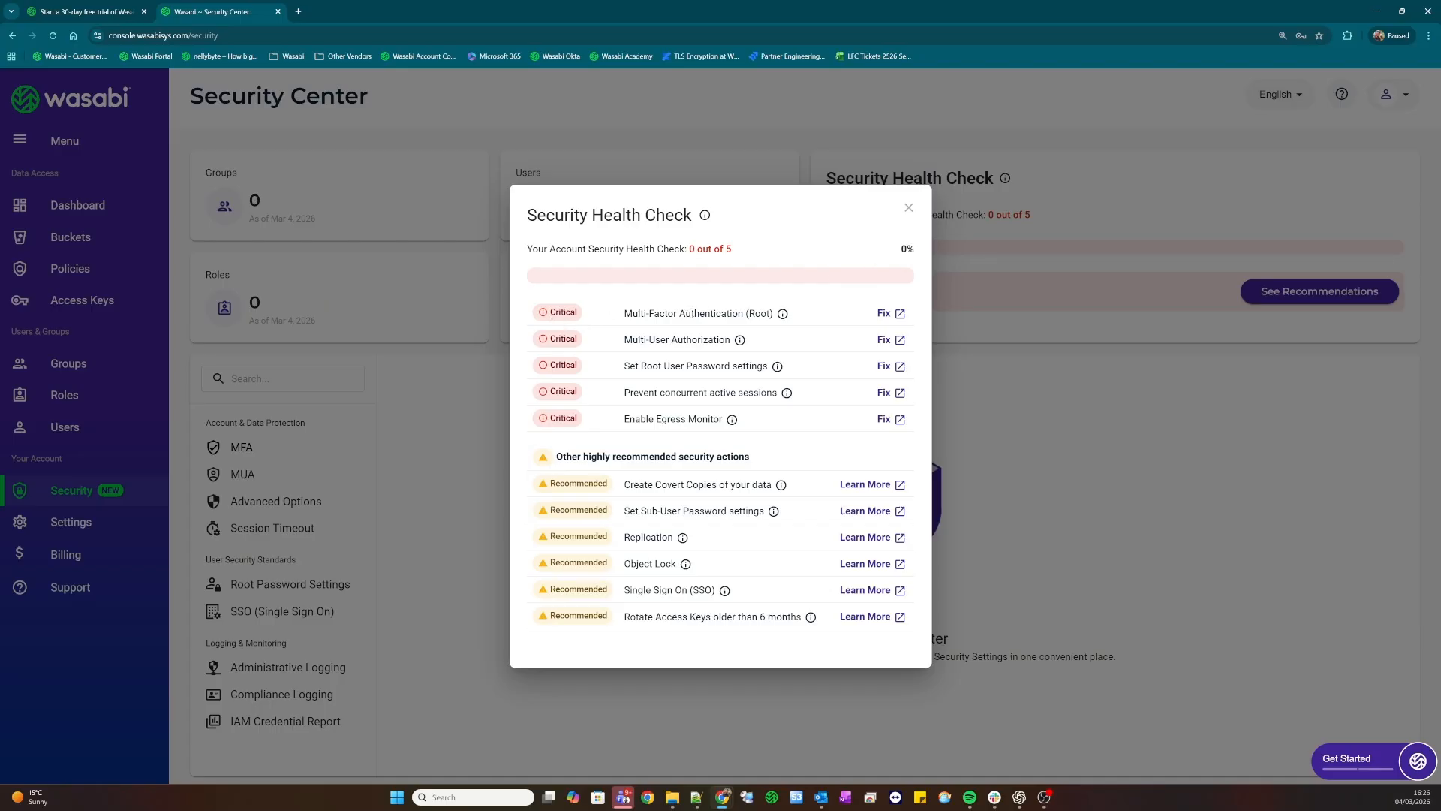
- Set up root virtual MFA by entering two consecutive authenticator codes and activating the device
{"action": "left_click", "coordinate": [884, 313]}
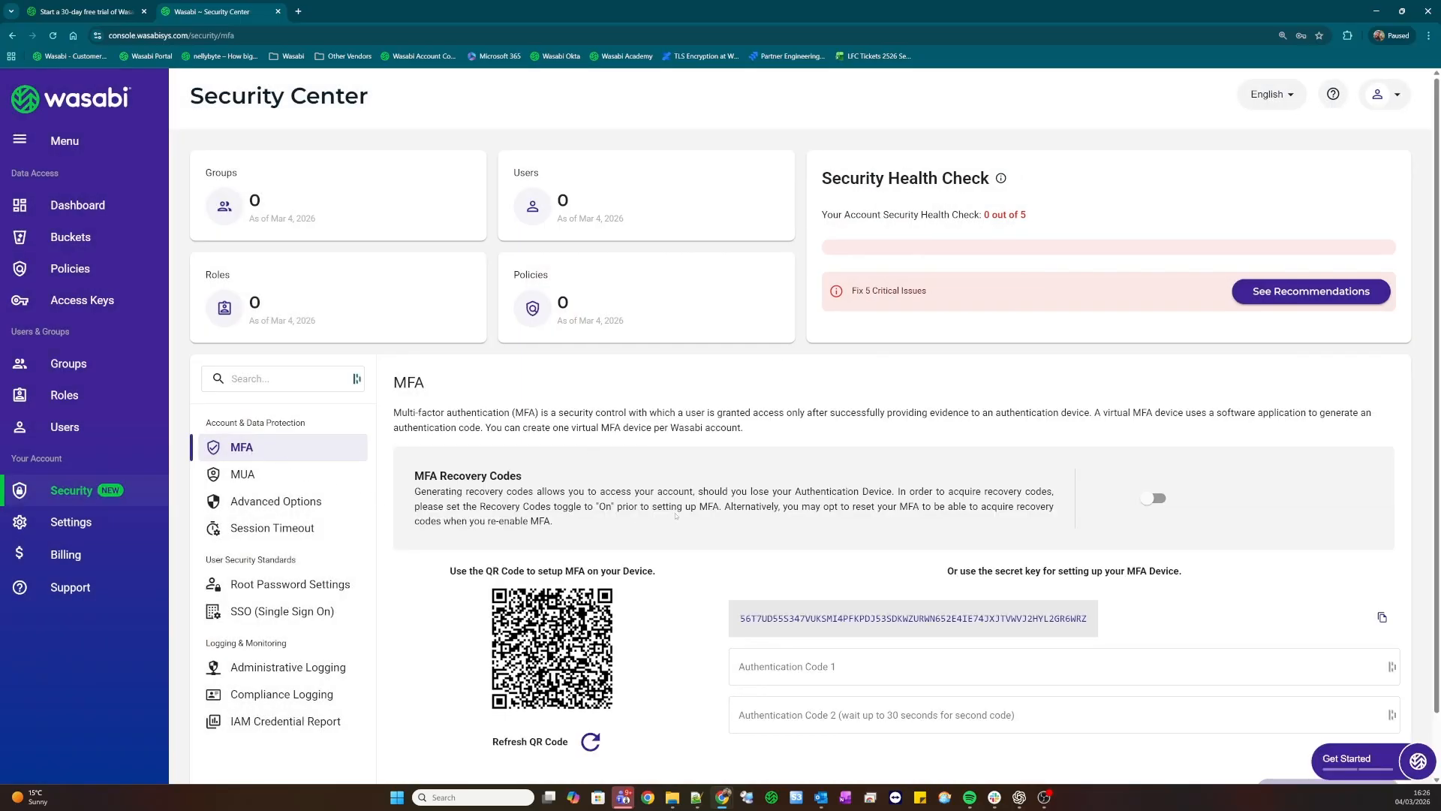
{"action": "scroll", "coordinate": [675, 516], "scroll_direction": "down", "scroll_amount": 1}
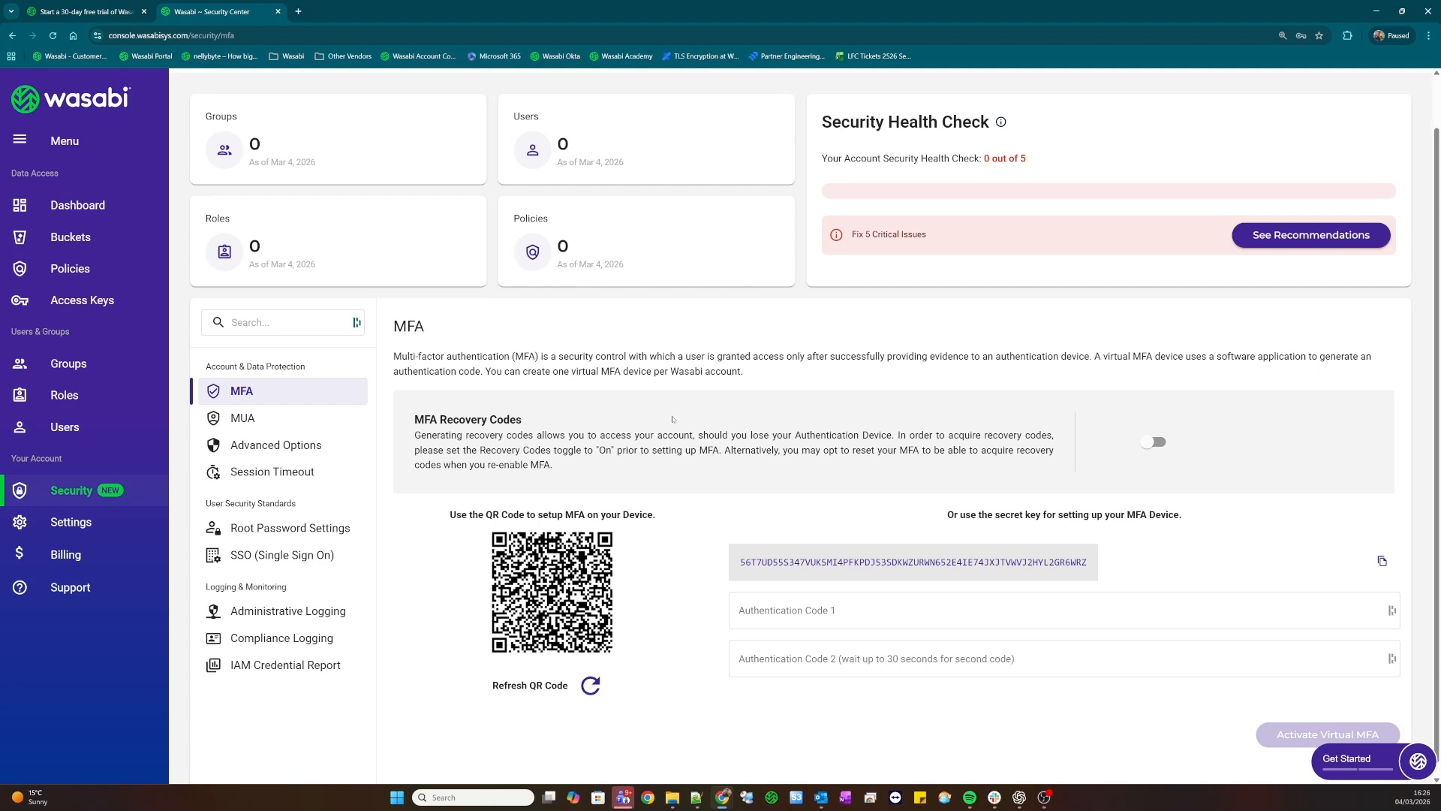
{"action": "left_click", "coordinate": [879, 610]}
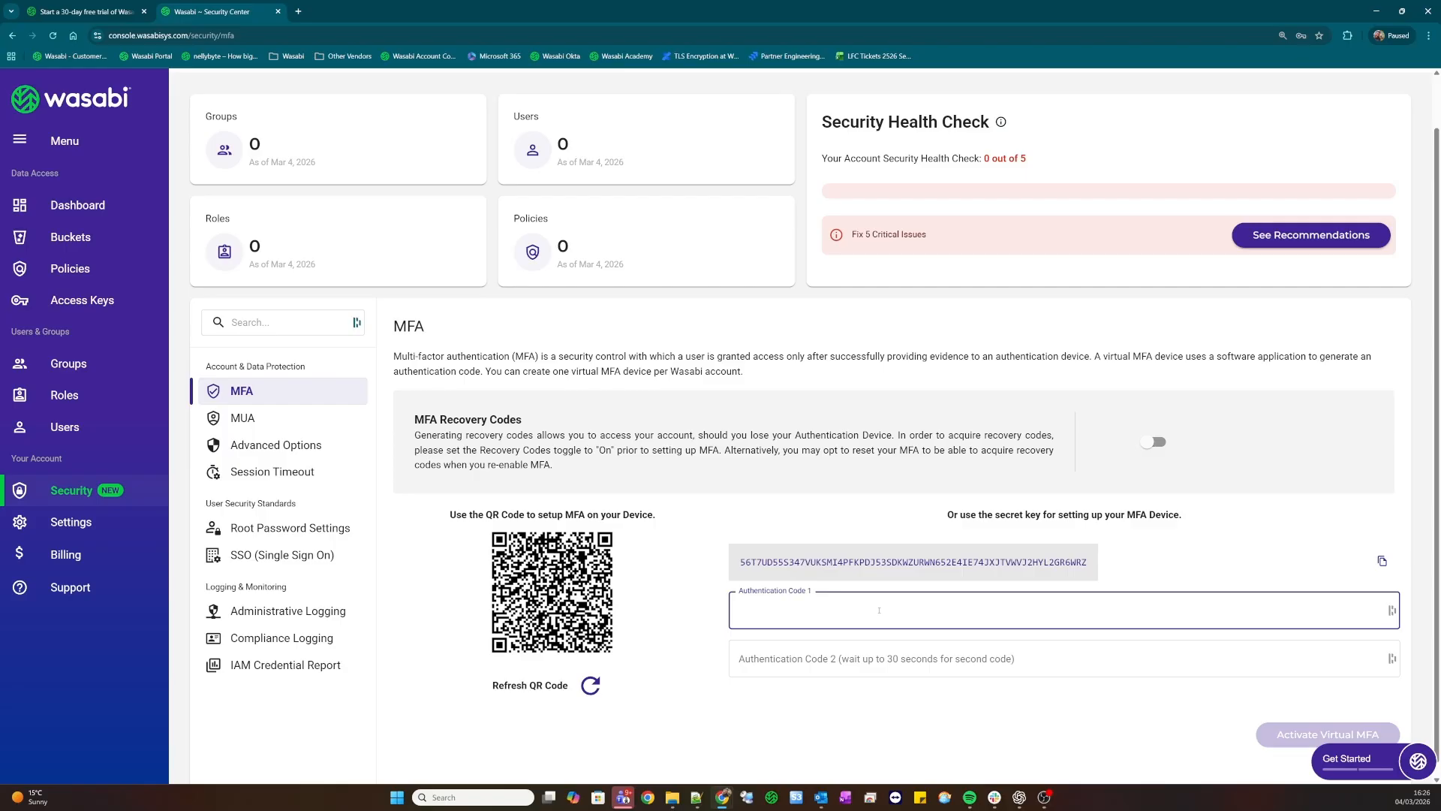
{"action": "left_click", "coordinate": [891, 659]}
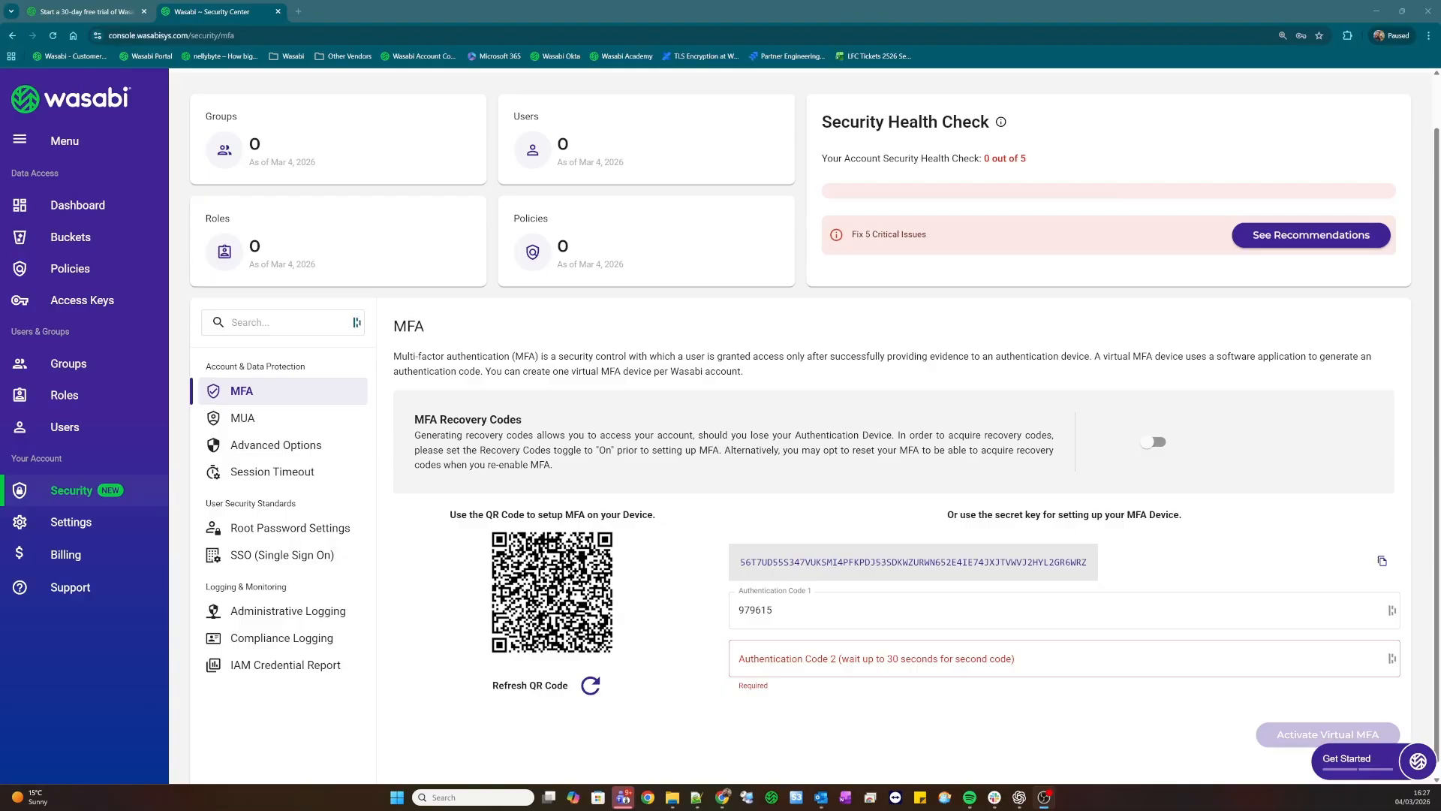
{"action": "left_click", "coordinate": [798, 657]}
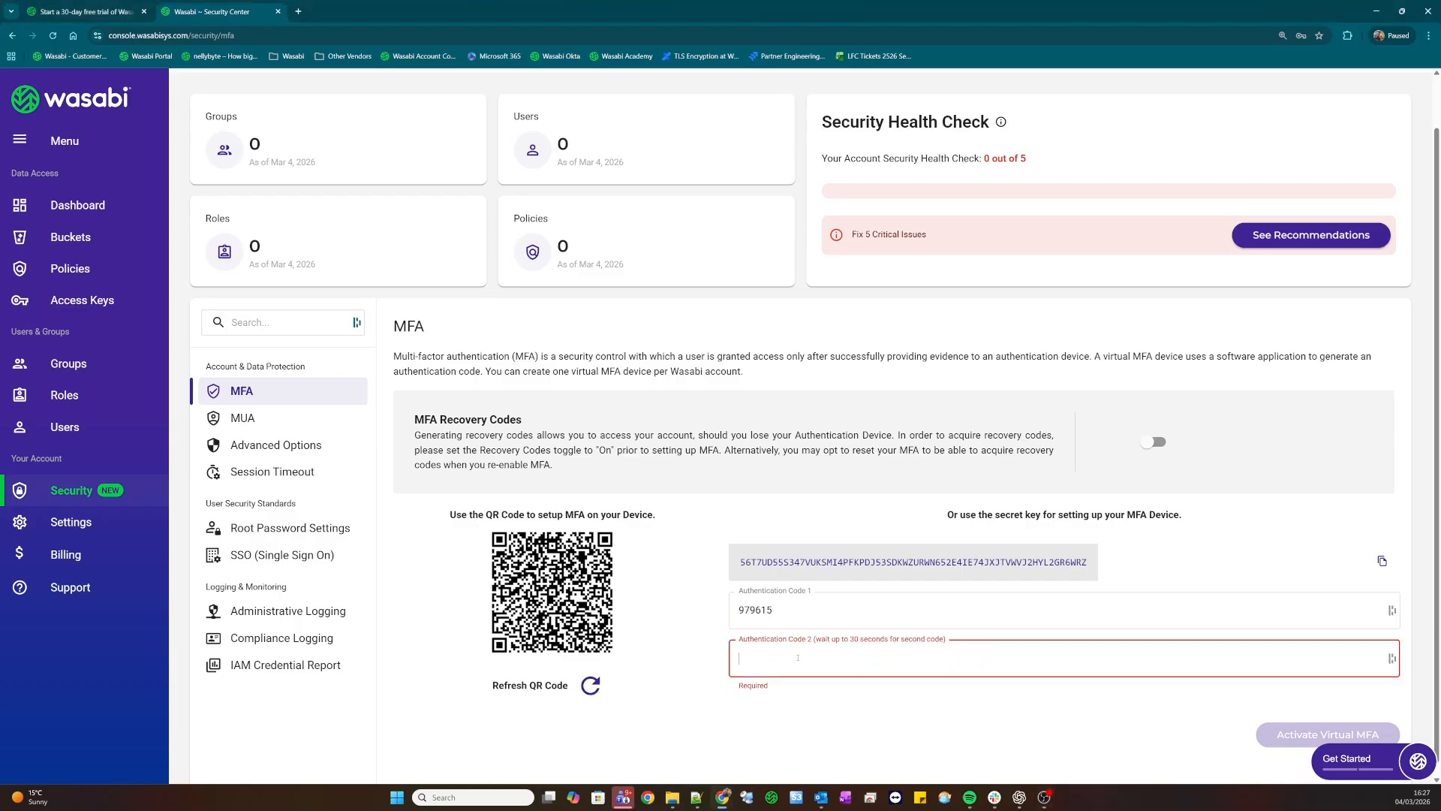
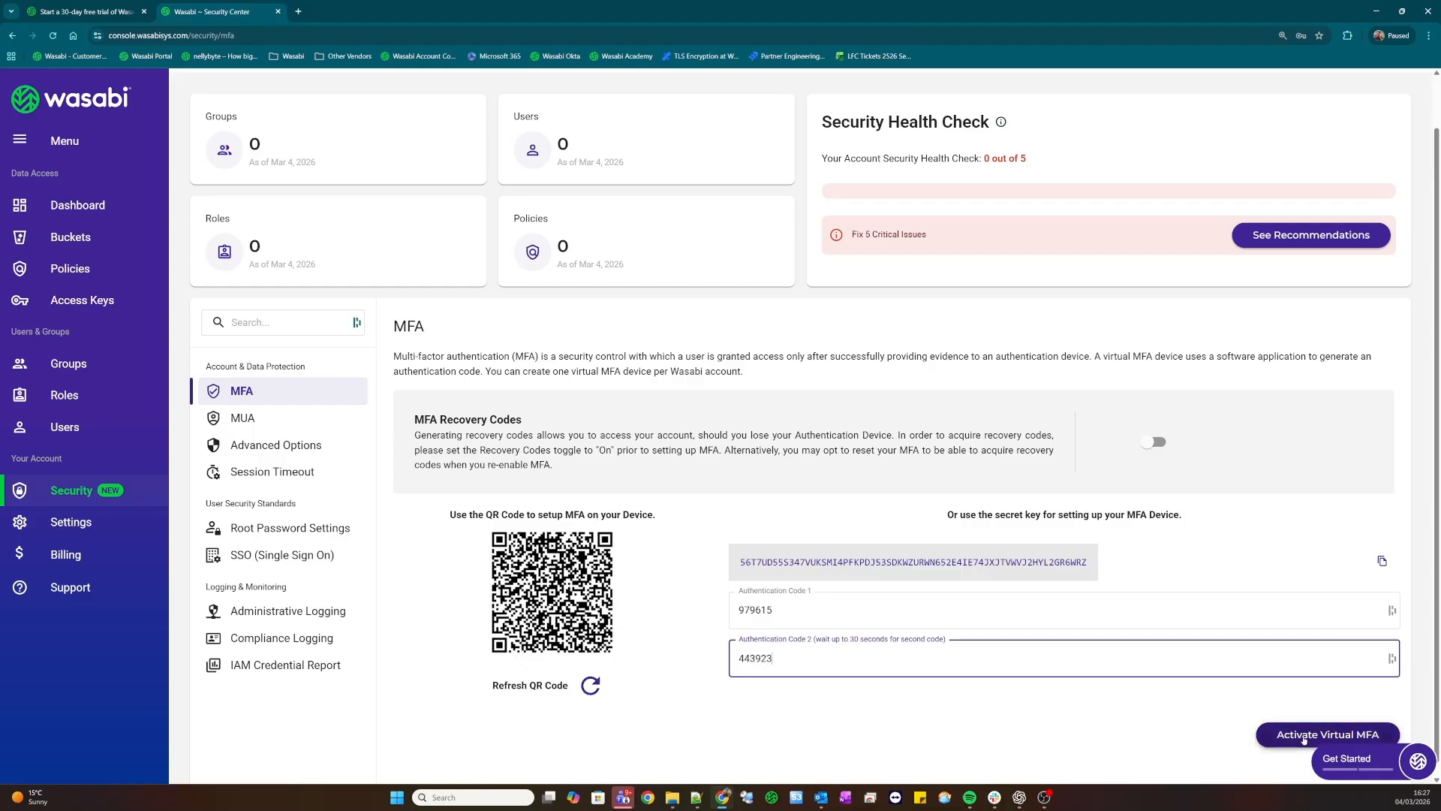
{"action": "left_click", "coordinate": [1304, 737]}
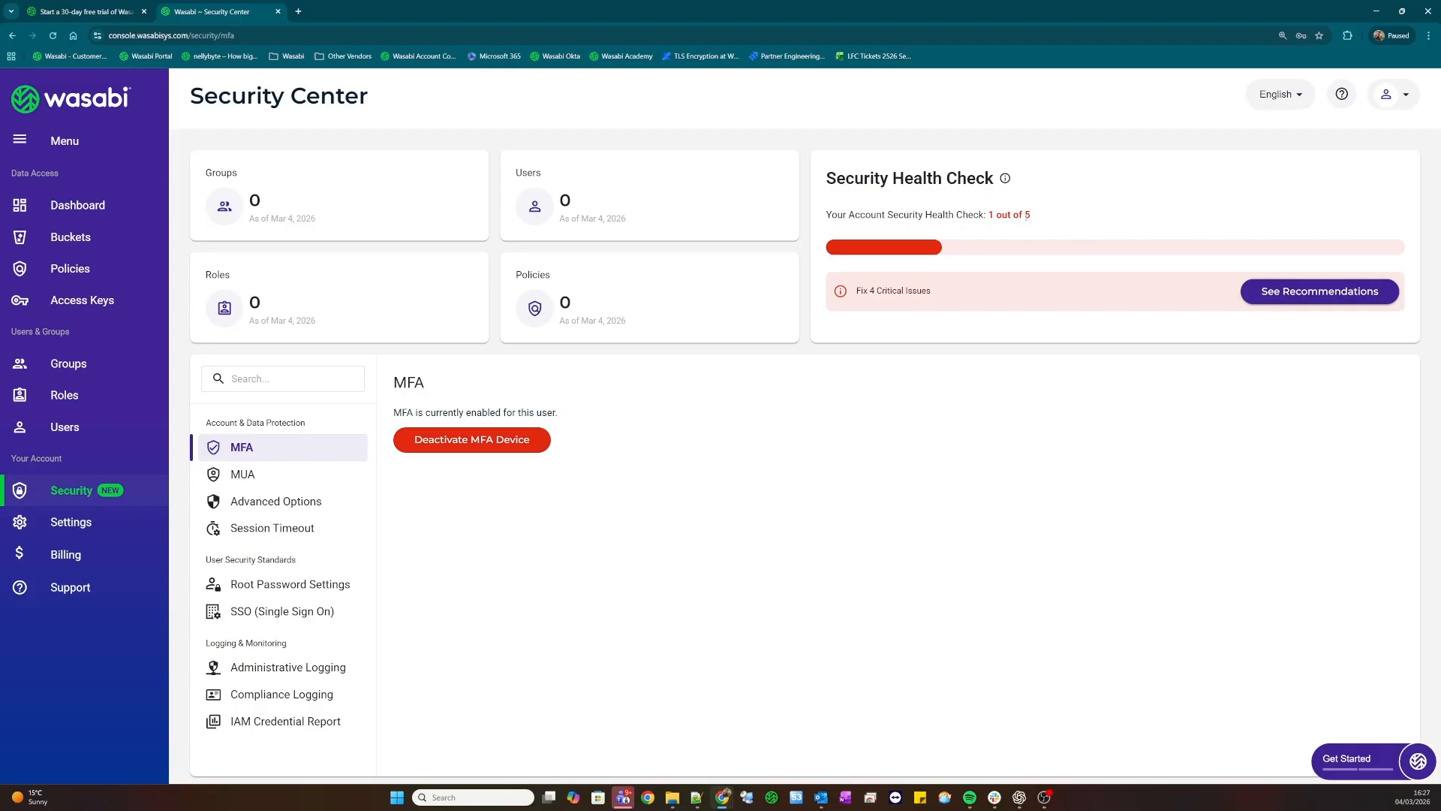
- Review the updated recommendations and go to the Multi-User Authorization fix page
{"action": "left_click", "coordinate": [1328, 292]}
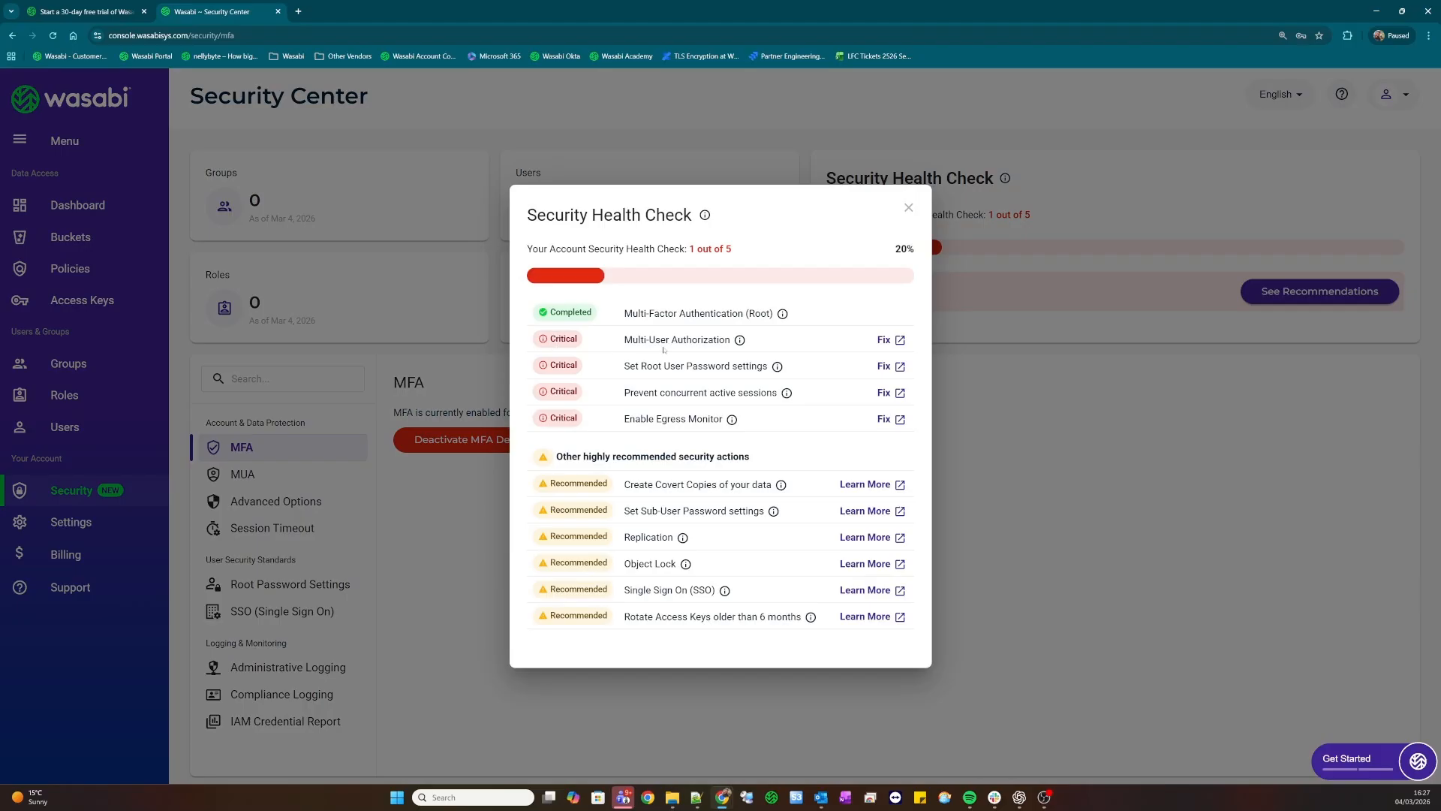
{"action": "left_click", "coordinate": [898, 340]}
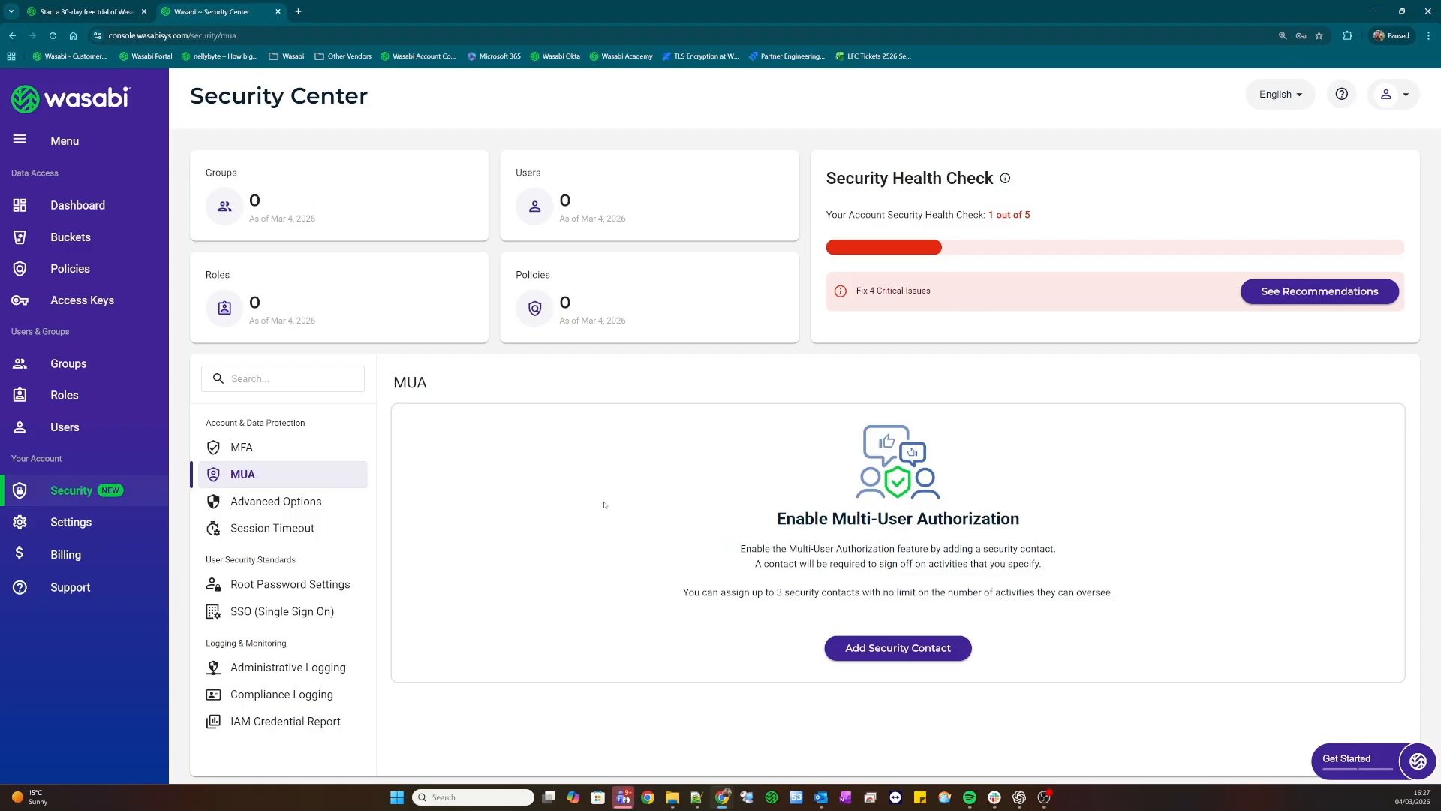
- Start a new security contact and fill in the contact's e-mail address
{"action": "left_click", "coordinate": [895, 652]}
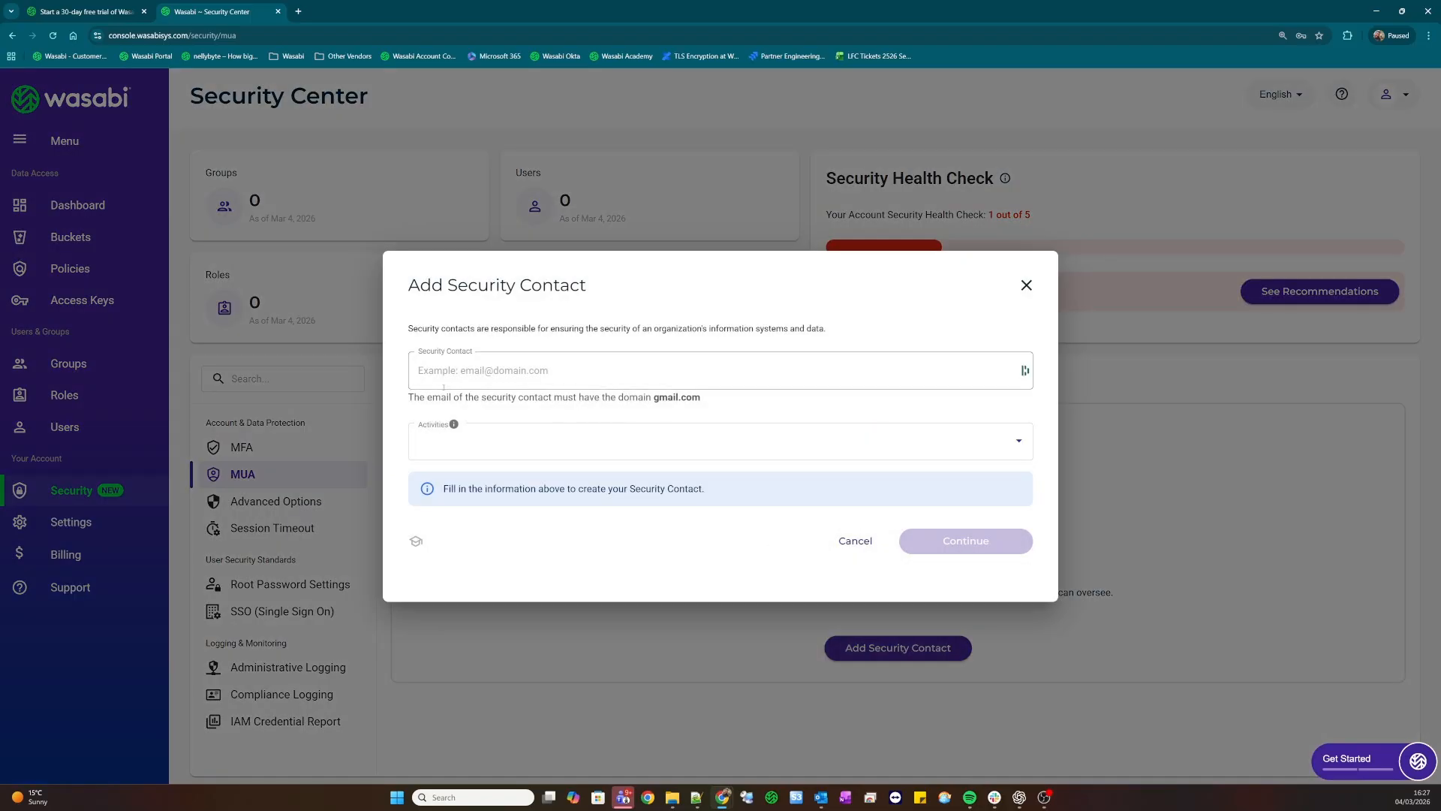
{"action": "left_click", "coordinate": [589, 374]}
{"action": "type", "text": "nelae"}
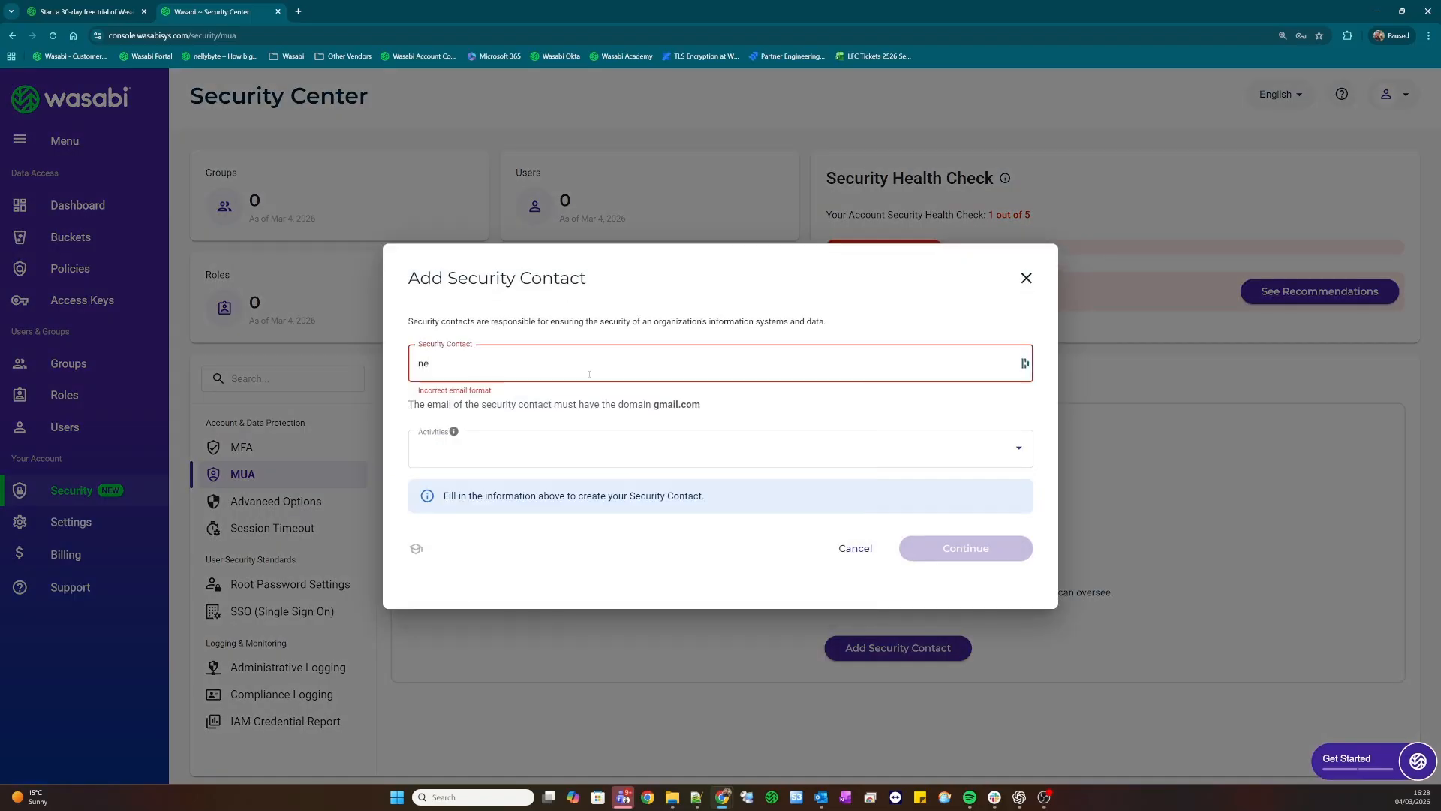
{"action": "key", "text": "BackSpace"}
{"action": "key", "text": "BackSpace"}
{"action": "key", "text": "BackSpace"}
- Require the contact's approval for Delete Account and Delete Bucket, then continue
{"action": "left_click", "coordinate": [497, 444]}
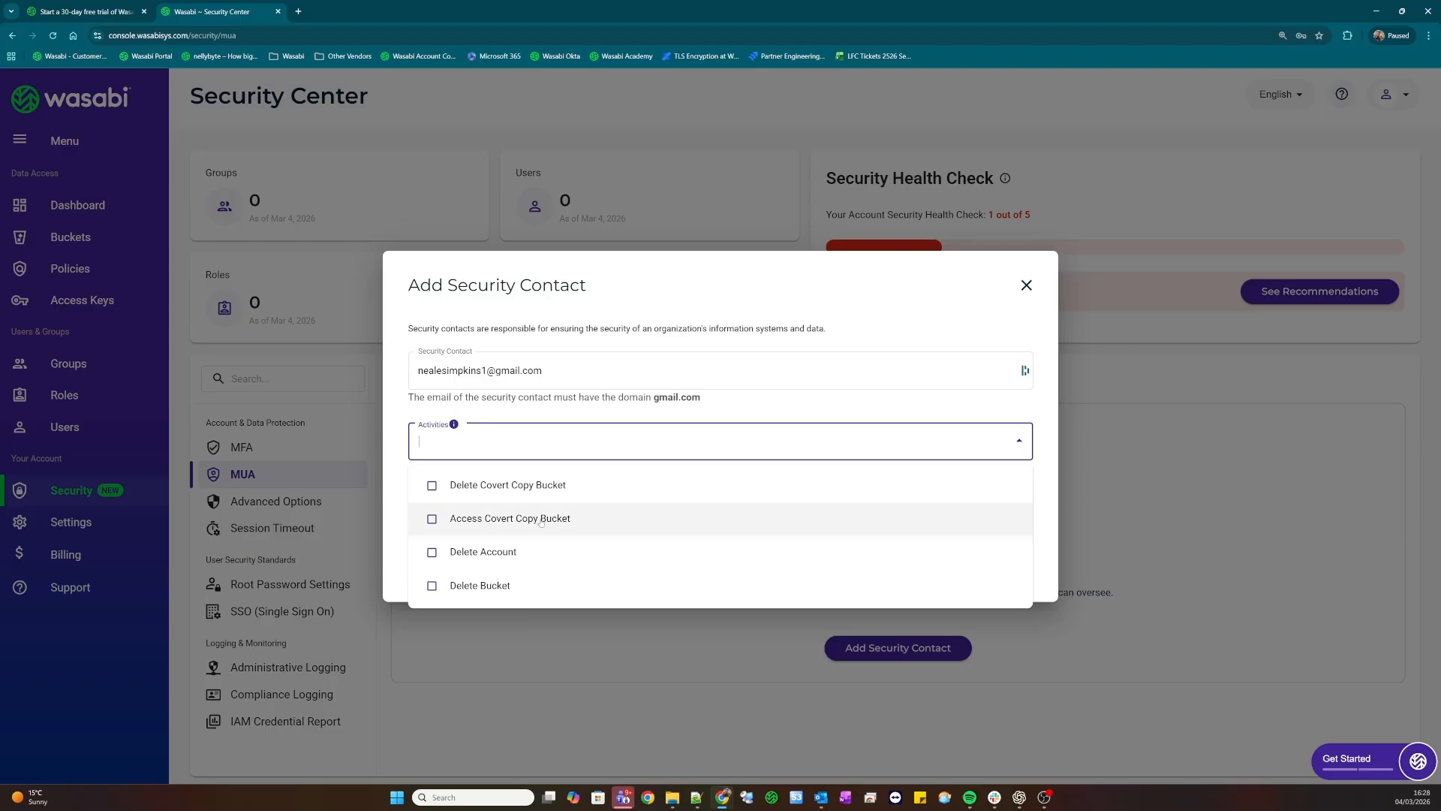
{"action": "left_click", "coordinate": [432, 552]}
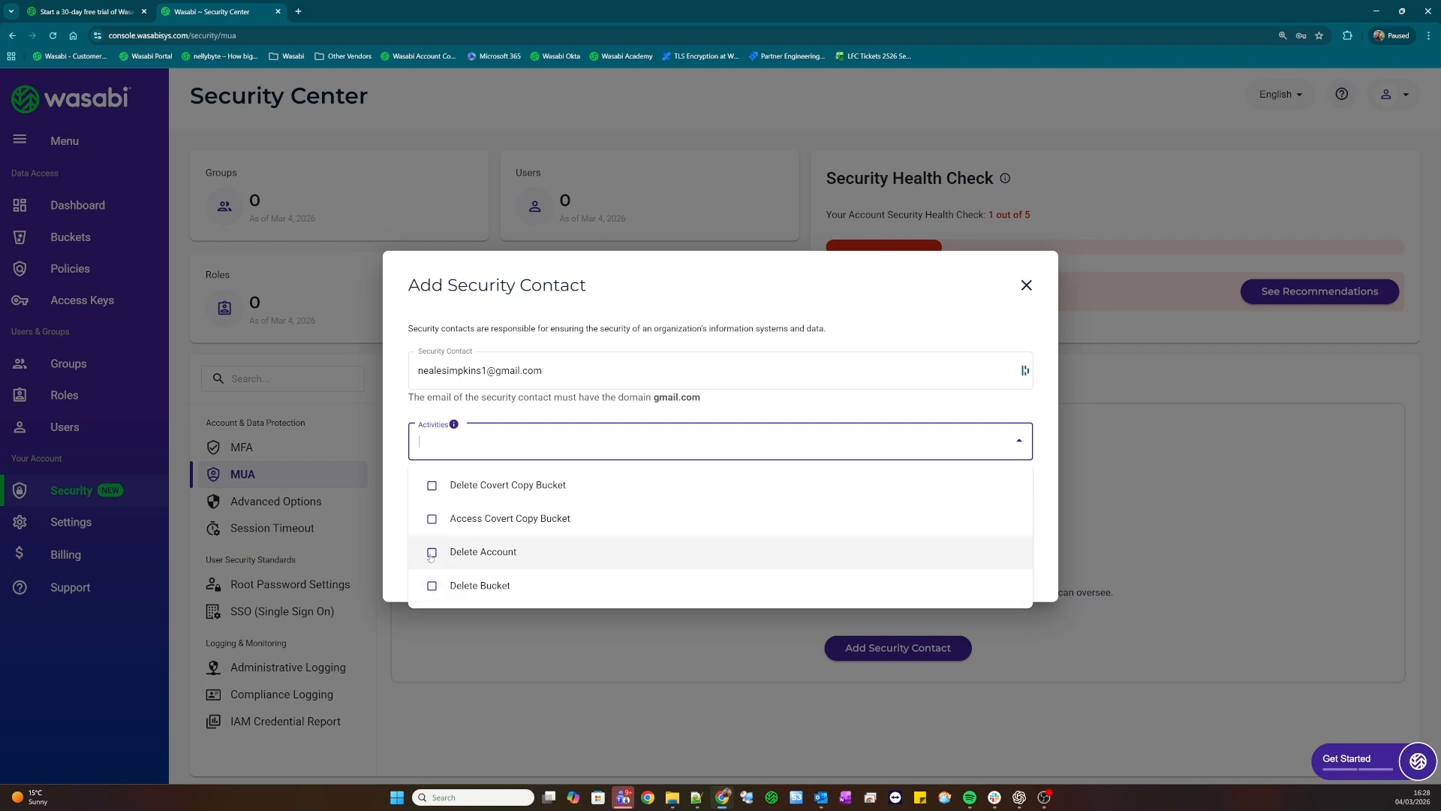
{"action": "left_click", "coordinate": [462, 429]}
{"action": "left_click", "coordinate": [479, 586]}
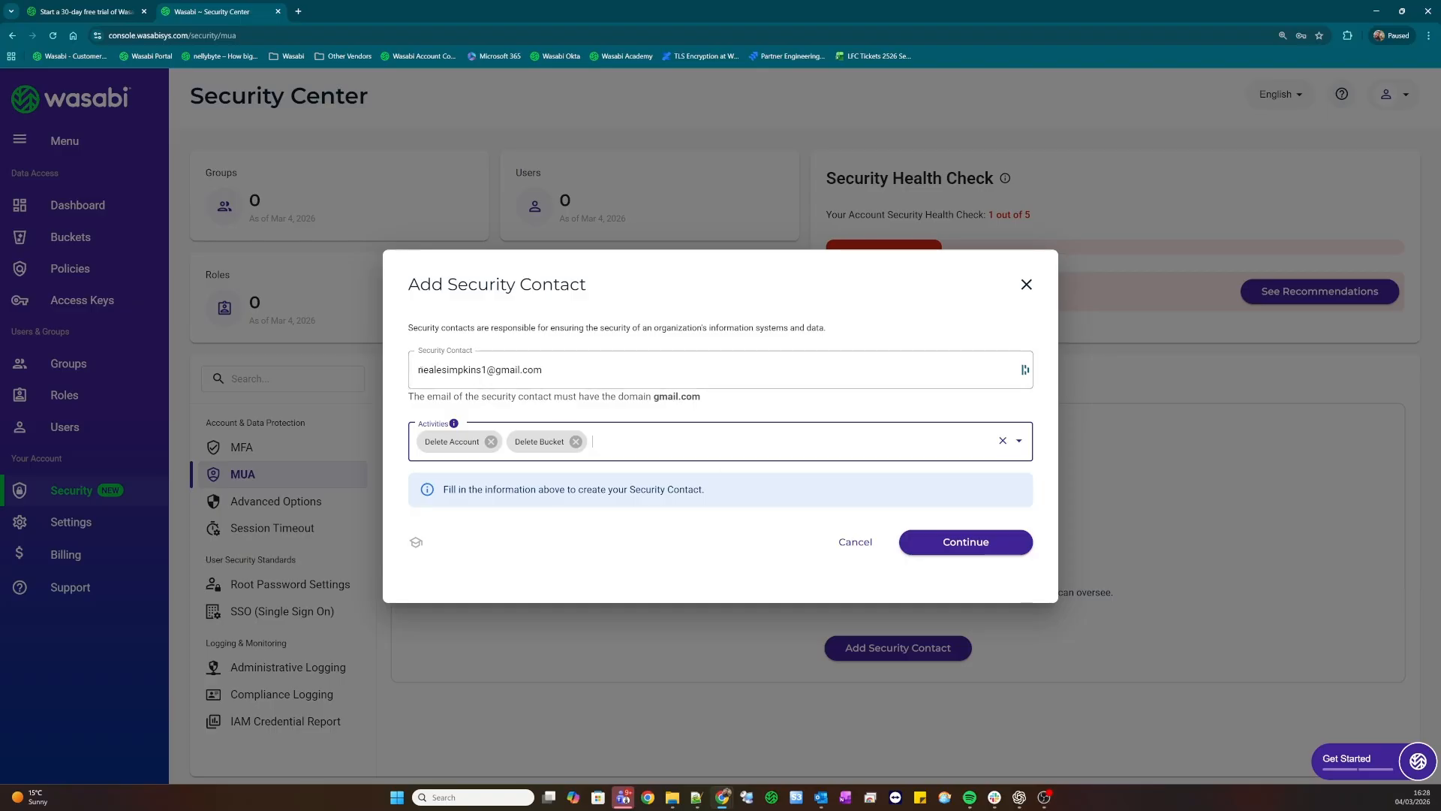
{"action": "left_click_drag", "start_coordinate": [418, 370], "coordinate": [544, 370]}
{"action": "left_click", "coordinate": [690, 368]}
{"action": "left_click", "coordinate": [601, 309]}
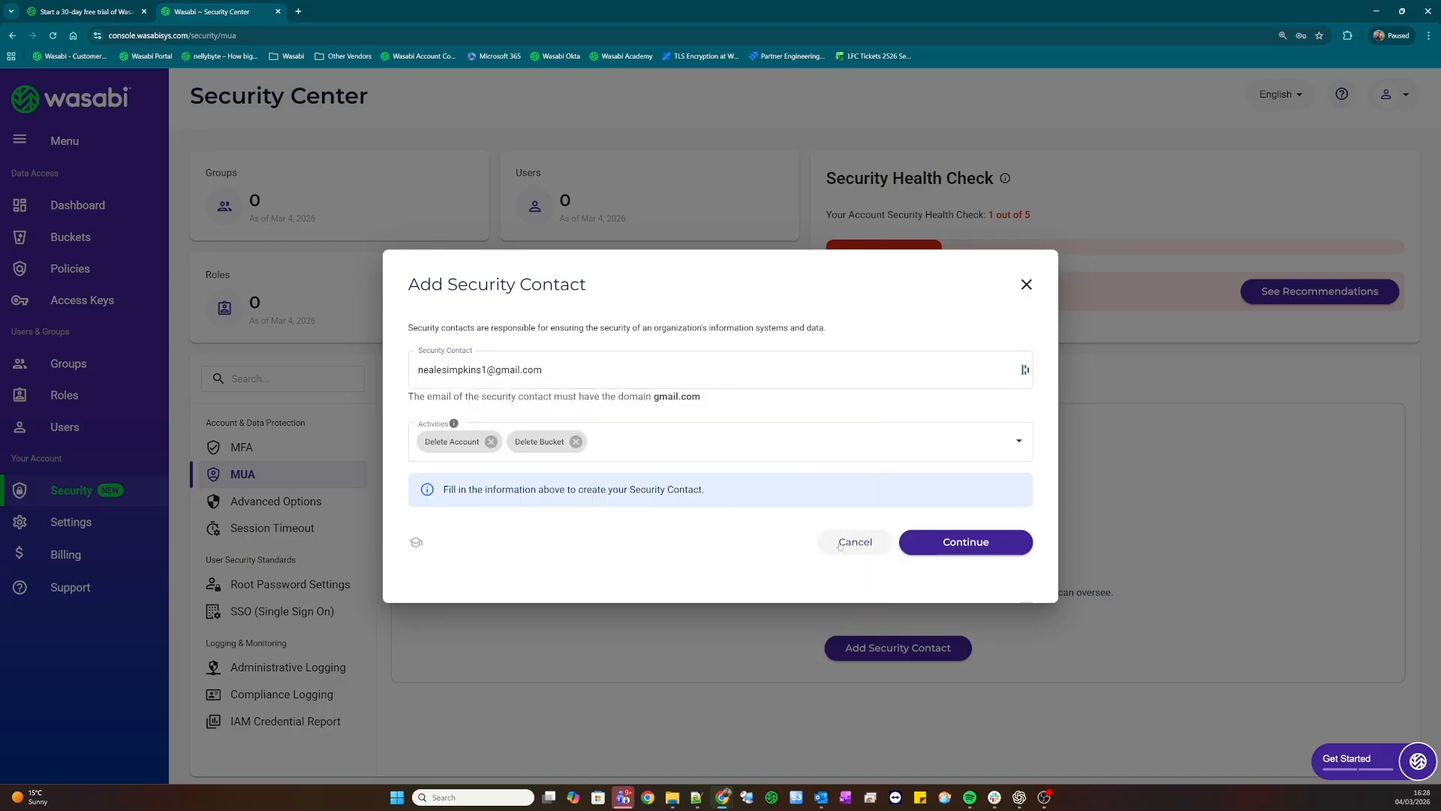
{"action": "left_click", "coordinate": [966, 542]}
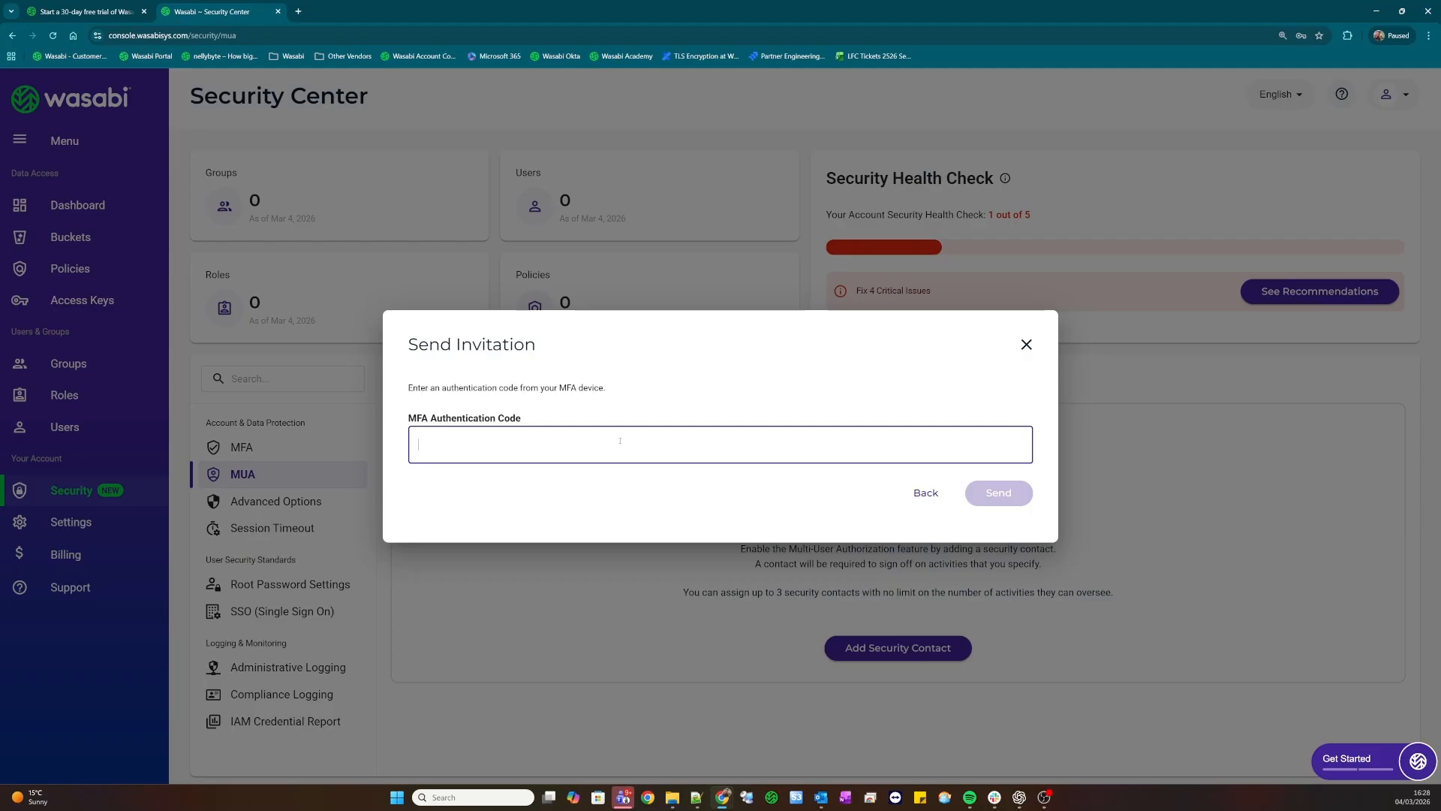
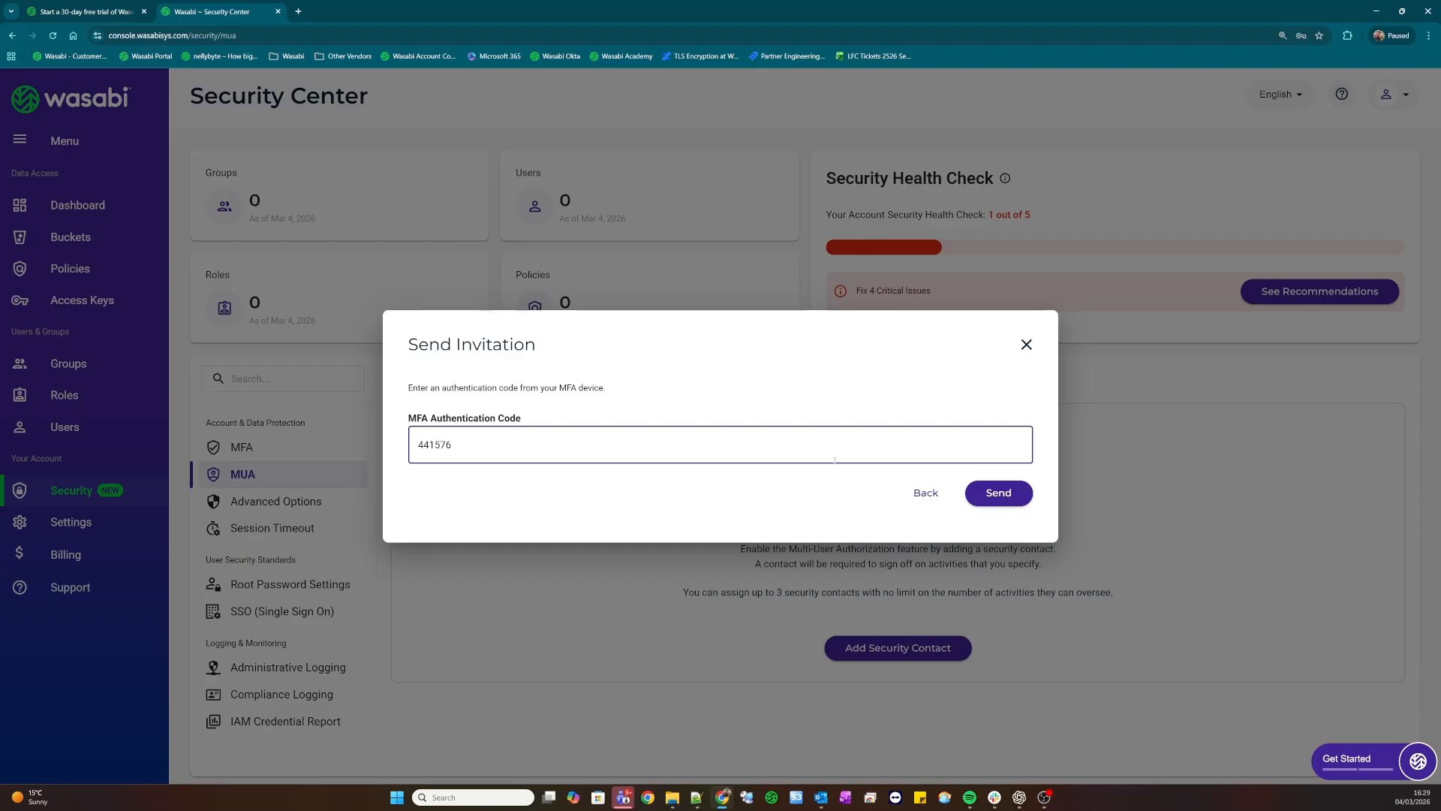
- Enter the current MFA authentication code and send the security contact invitation
{"action": "left_click", "coordinate": [1002, 493]}
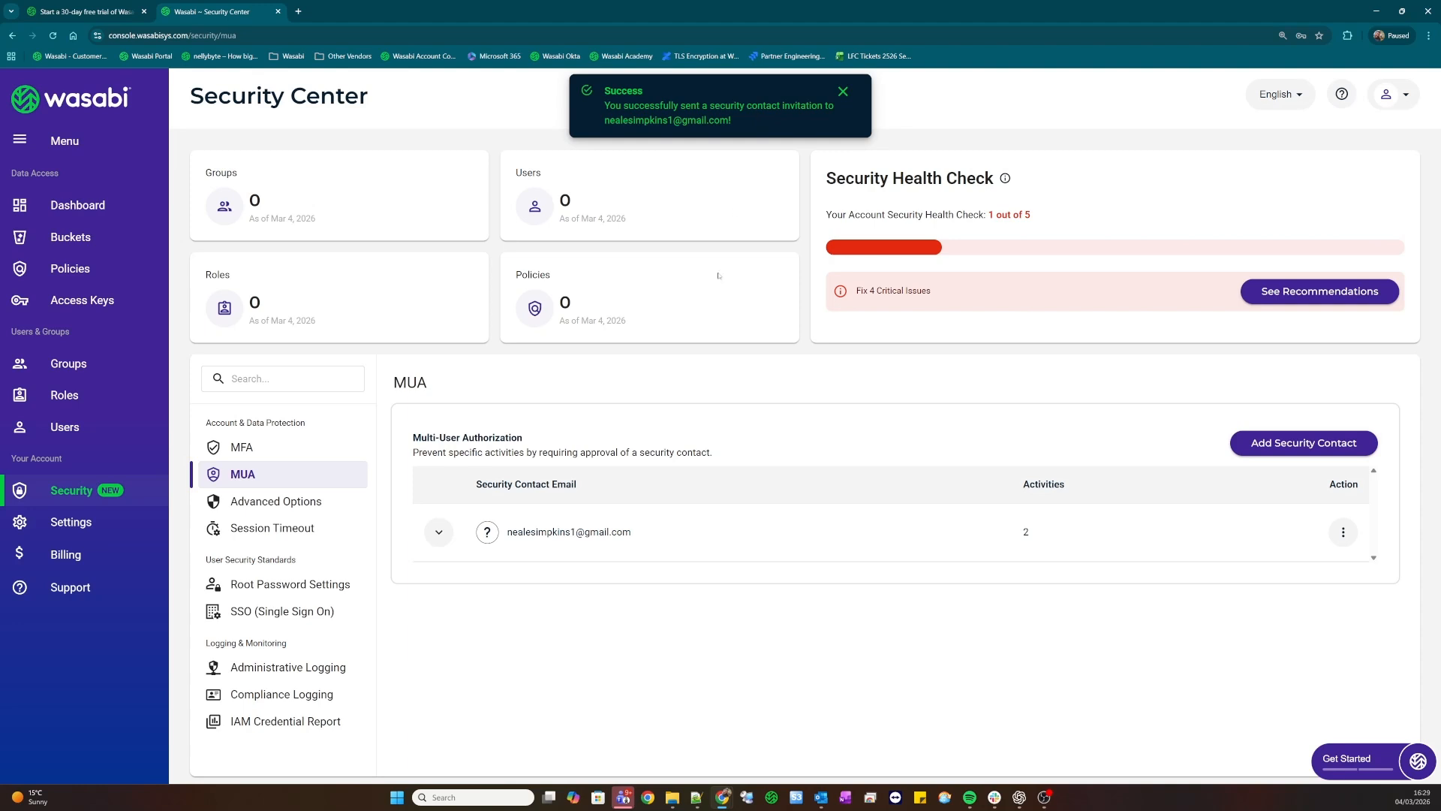
- Check that the new security contact's invitation status shows as pending
{"action": "mouse_move", "coordinate": [488, 533]}
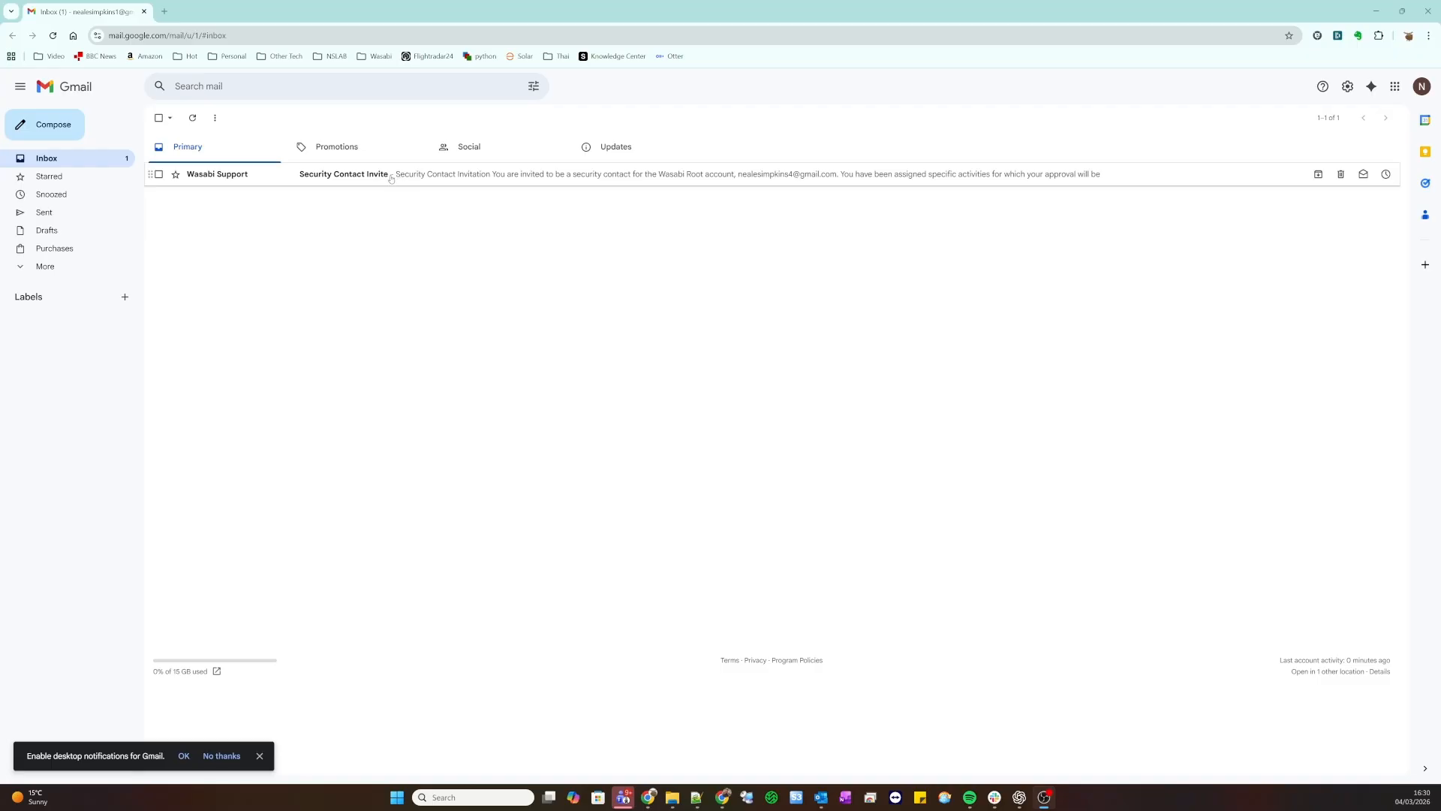
- Open Wasabi Support's Security Contact Invite e-mail and follow its Continue link
{"action": "left_click", "coordinate": [439, 176]}
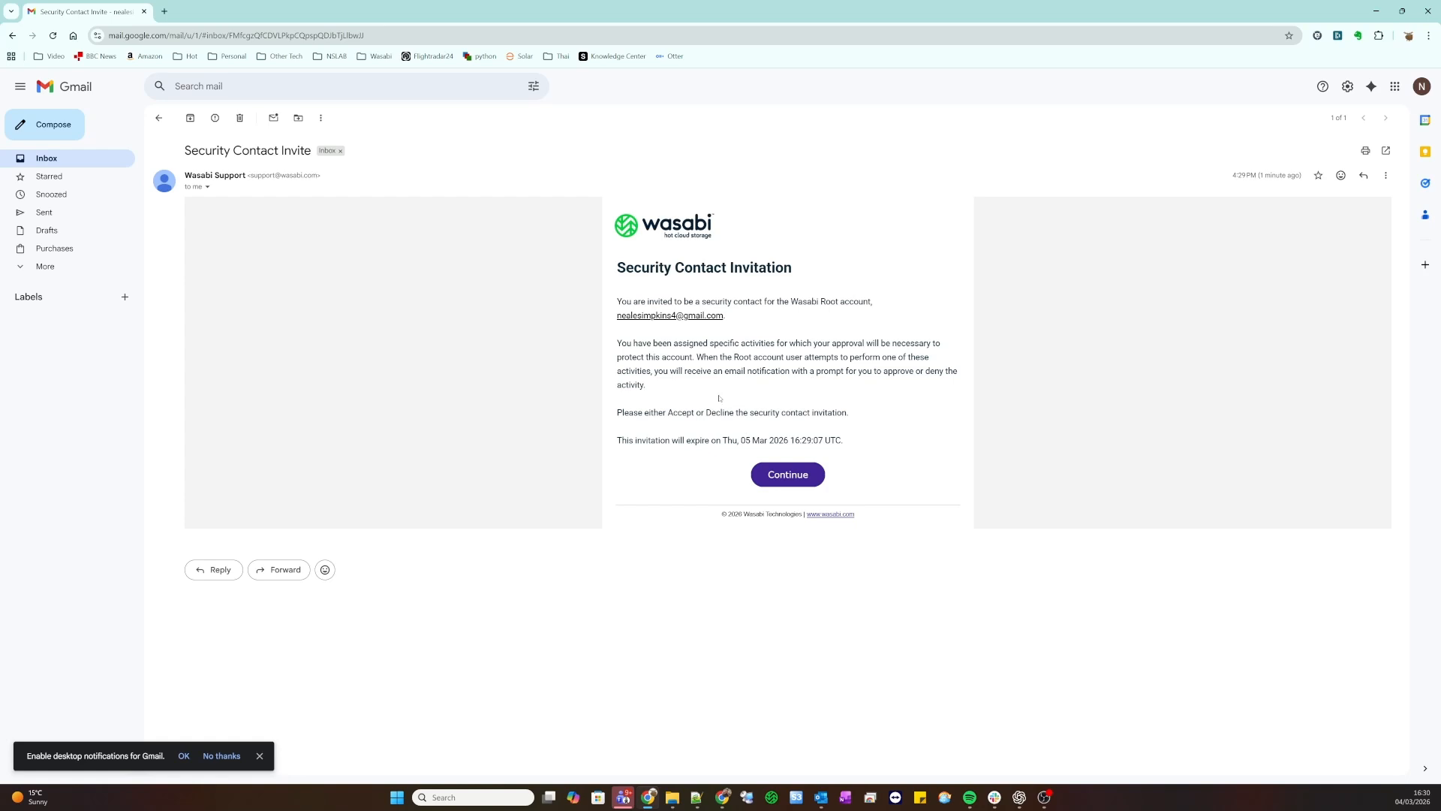
{"action": "left_click", "coordinate": [792, 476]}
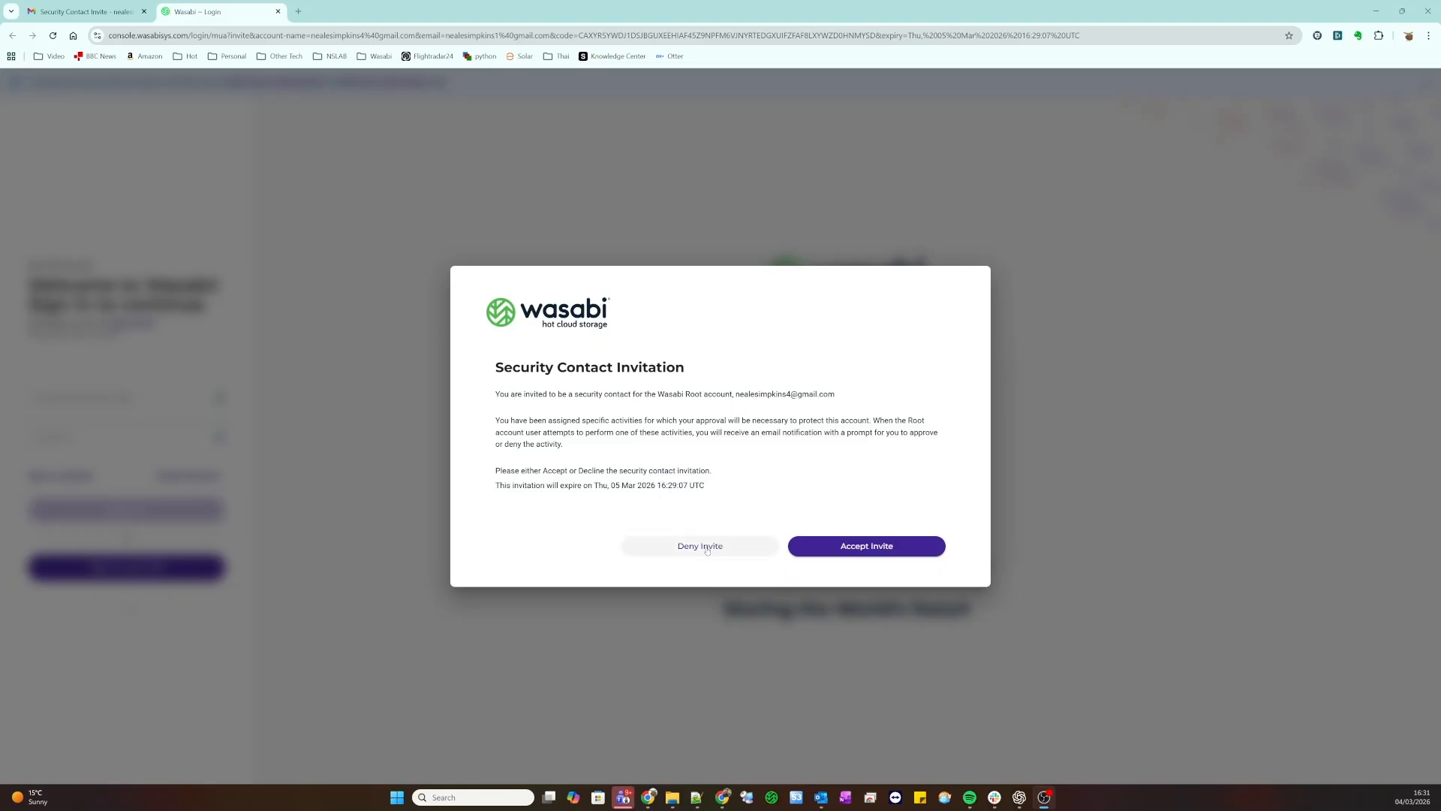
- Accept the security contact invitation and close the Wasabi Login tab
{"action": "left_click", "coordinate": [876, 547]}
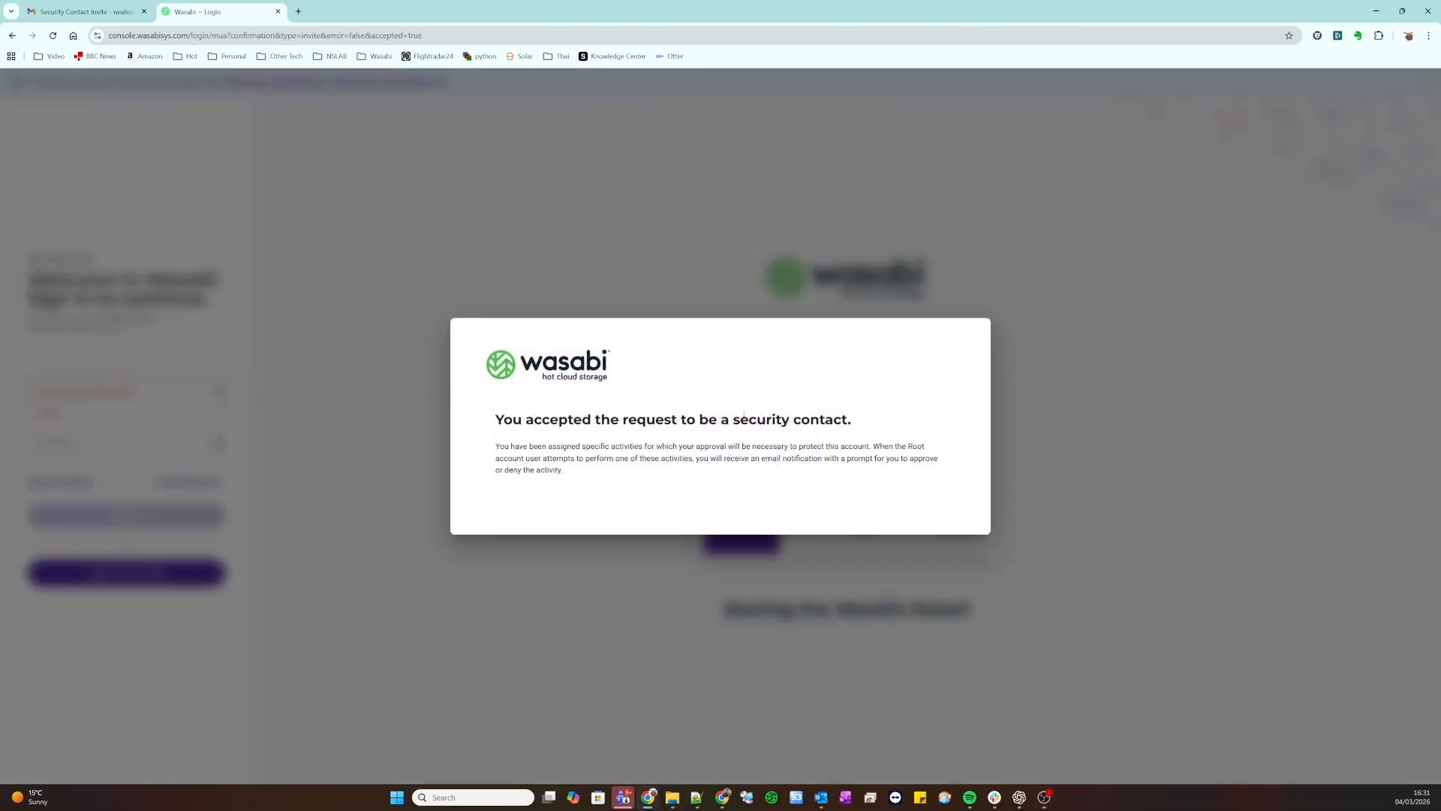
{"action": "left_click", "coordinate": [277, 11]}
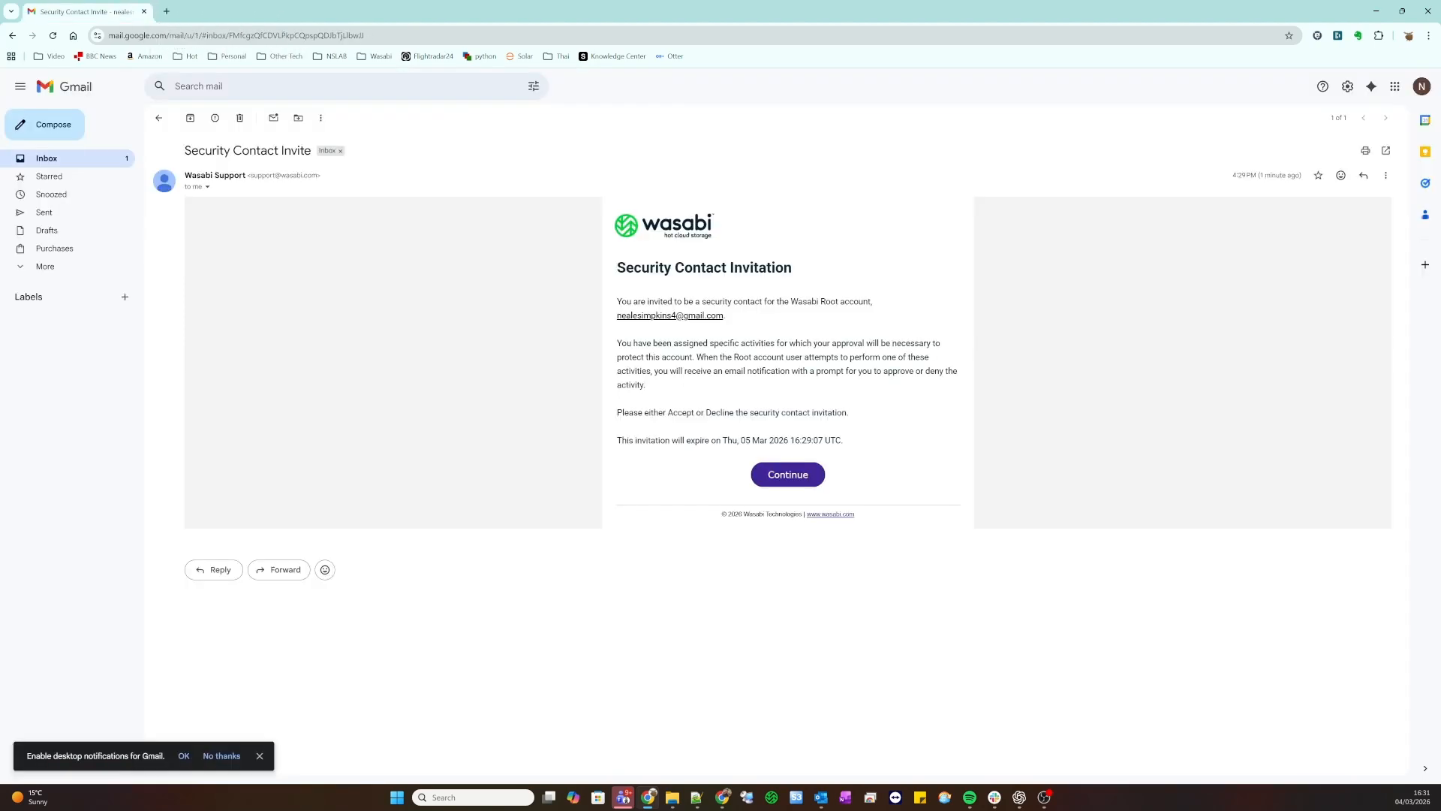
- Read the Acceptance Confirmation email in the Gmail inbox, then switch back to the Wasabi window
{"action": "left_click", "coordinate": [97, 164]}
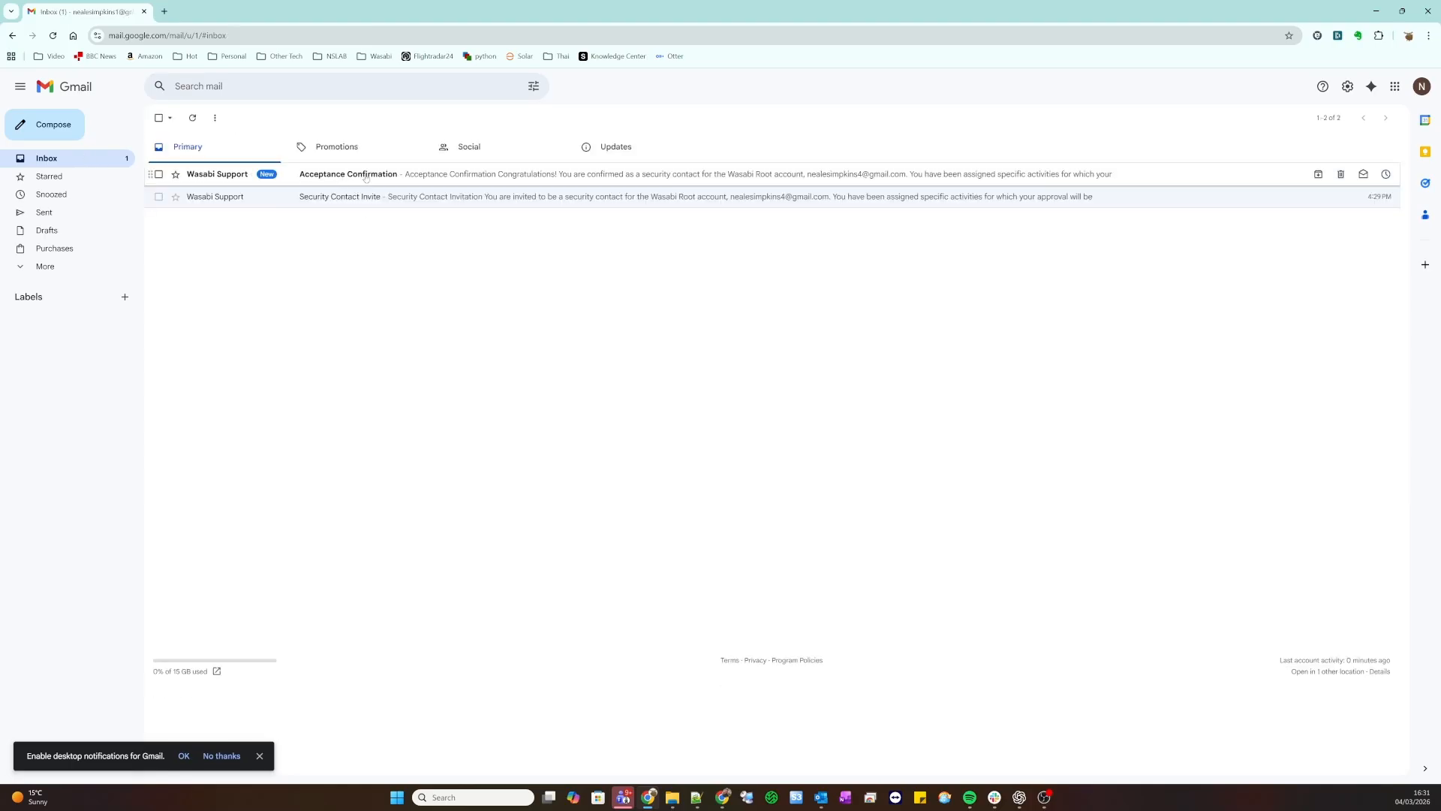
{"action": "left_click", "coordinate": [528, 175]}
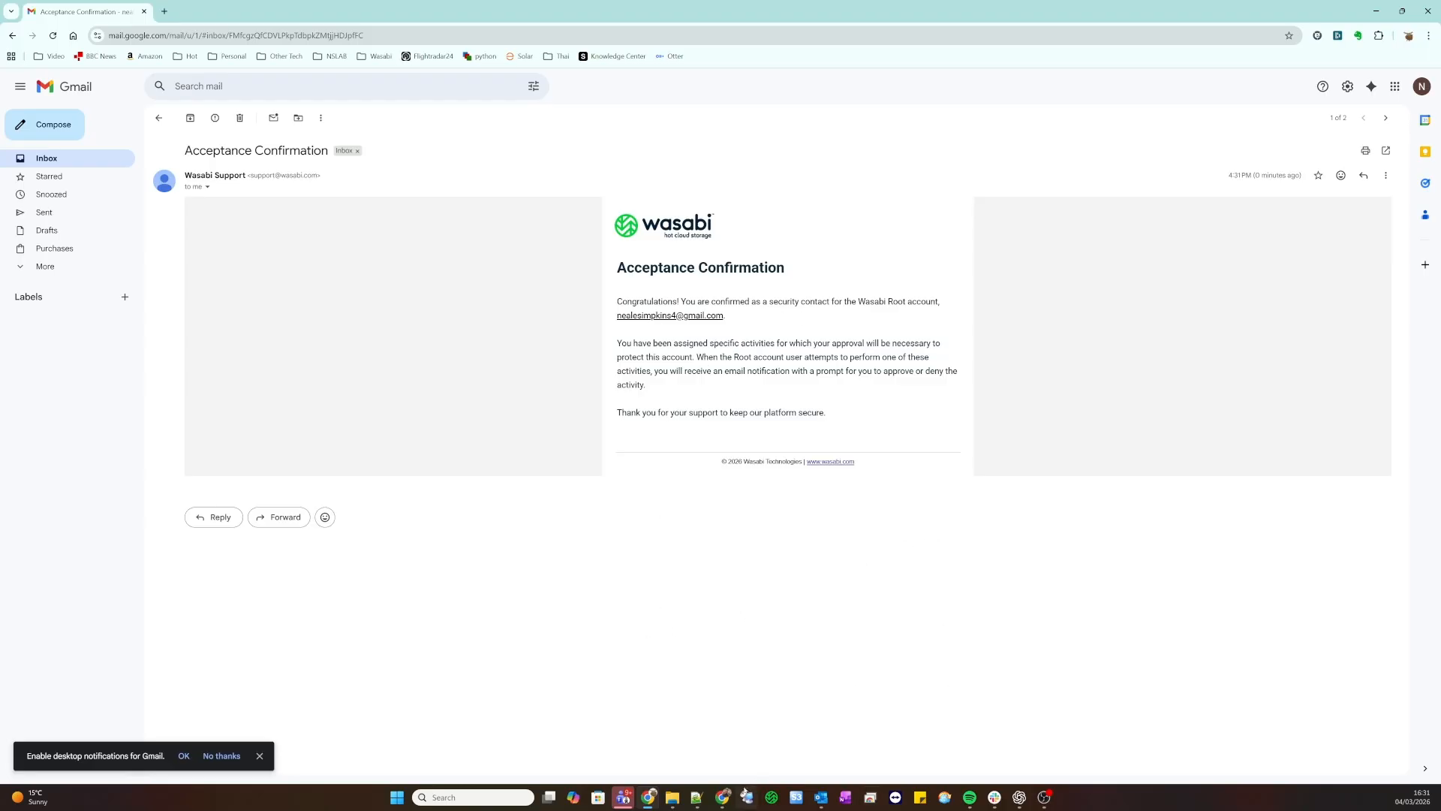
{"action": "mouse_move", "coordinate": [723, 797]}
{"action": "left_click", "coordinate": [693, 748]}
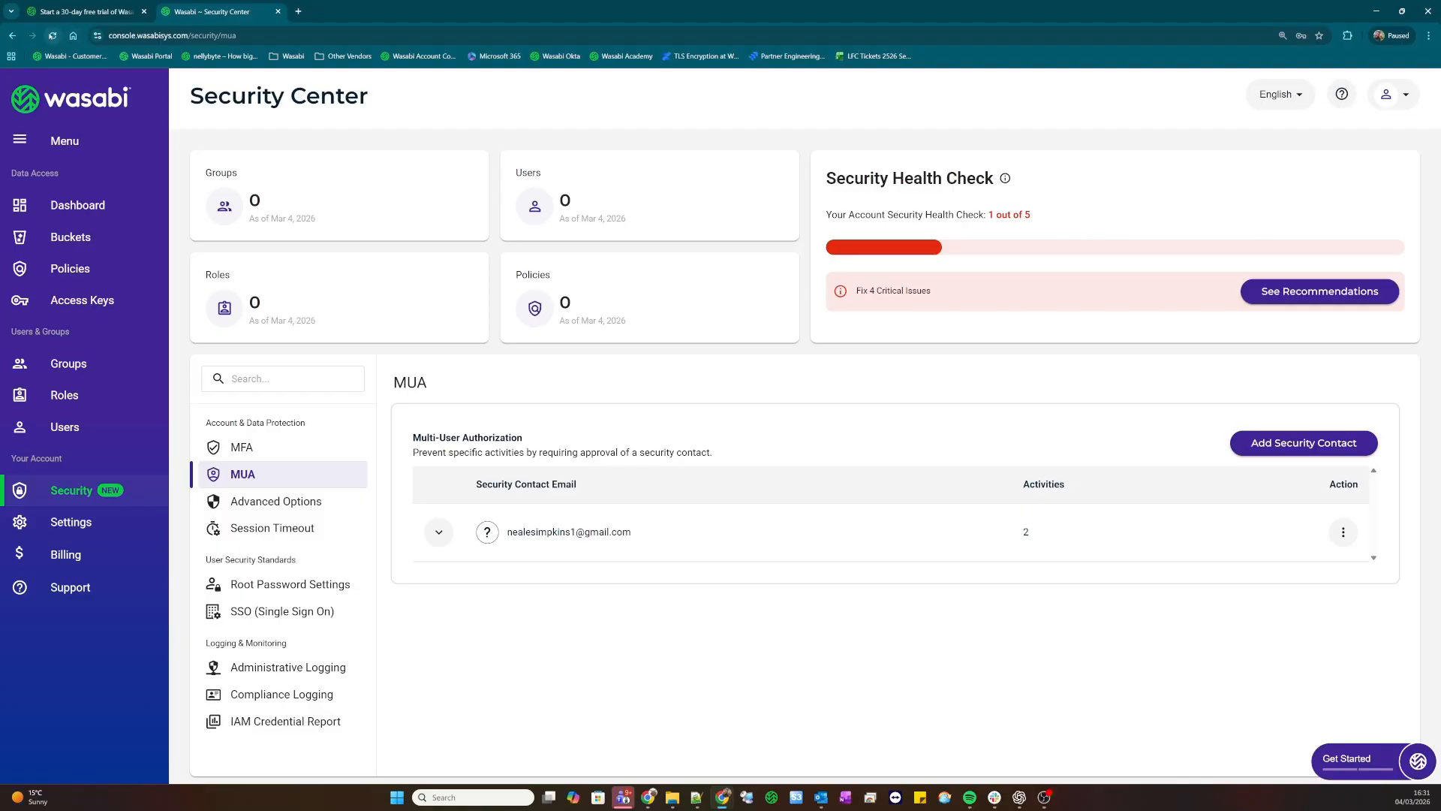
- Reload Security Center, check the health check shows 2 of 5, and open Root Password Settings
{"action": "left_click", "coordinate": [51, 35]}
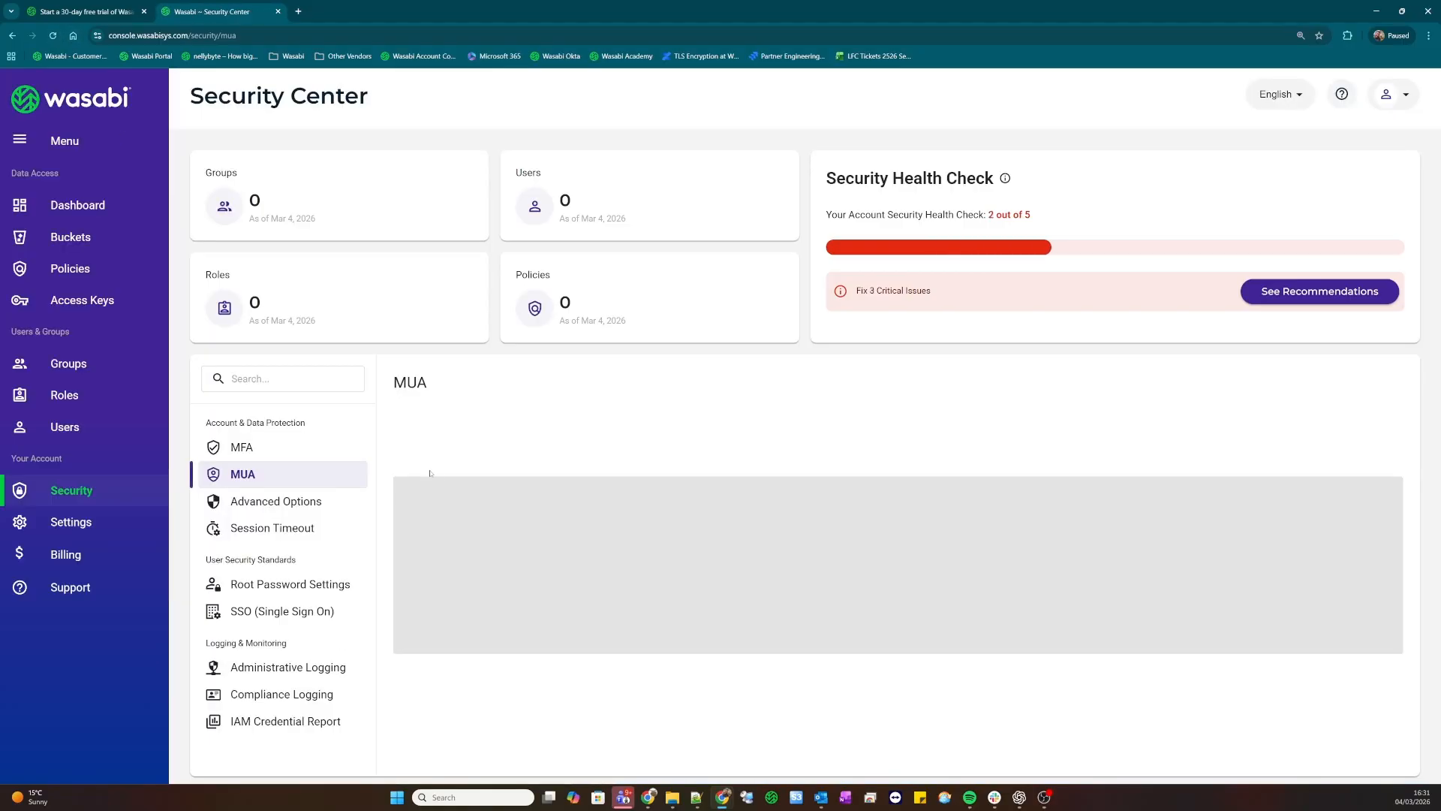
{"action": "mouse_move", "coordinate": [487, 533]}
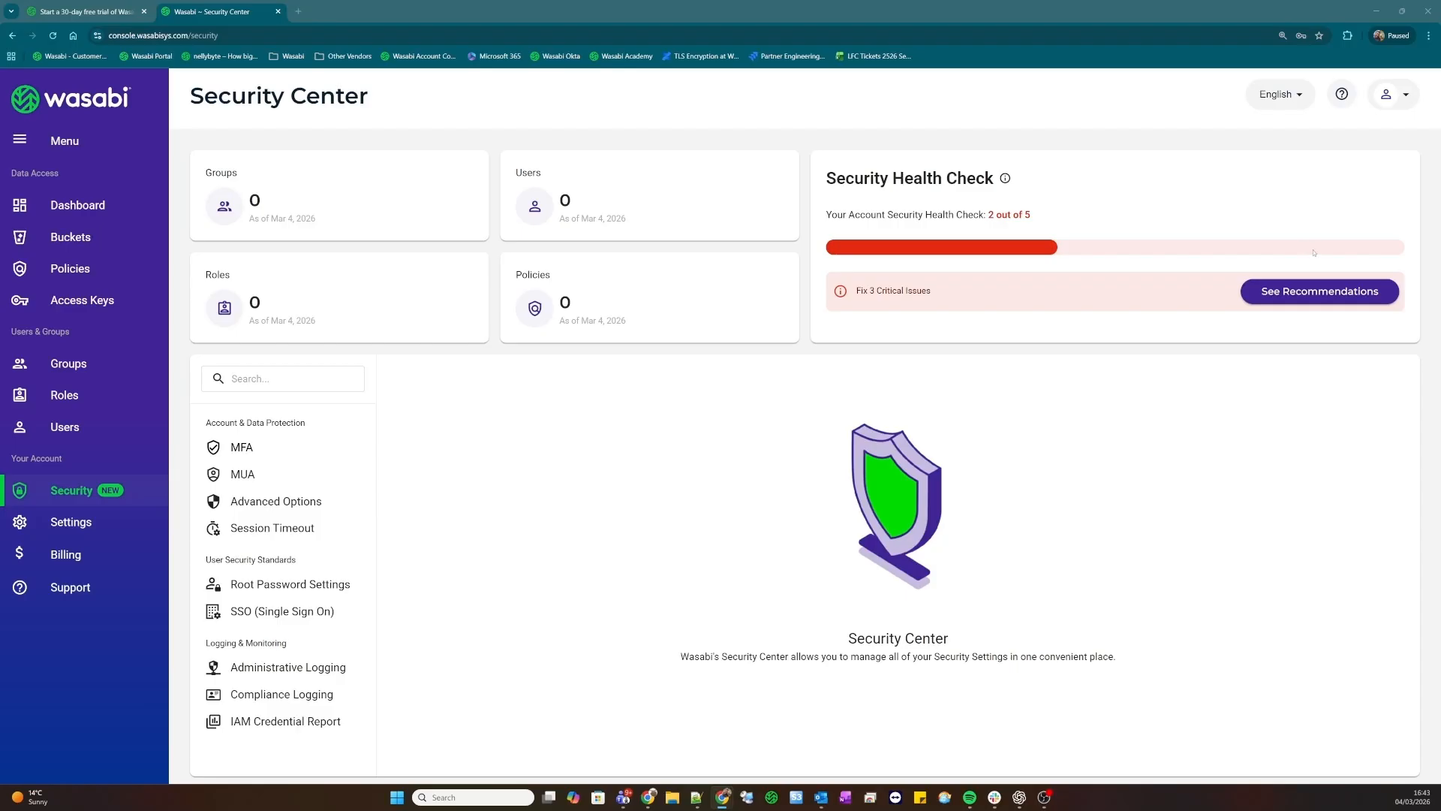
{"action": "left_click", "coordinate": [1319, 284]}
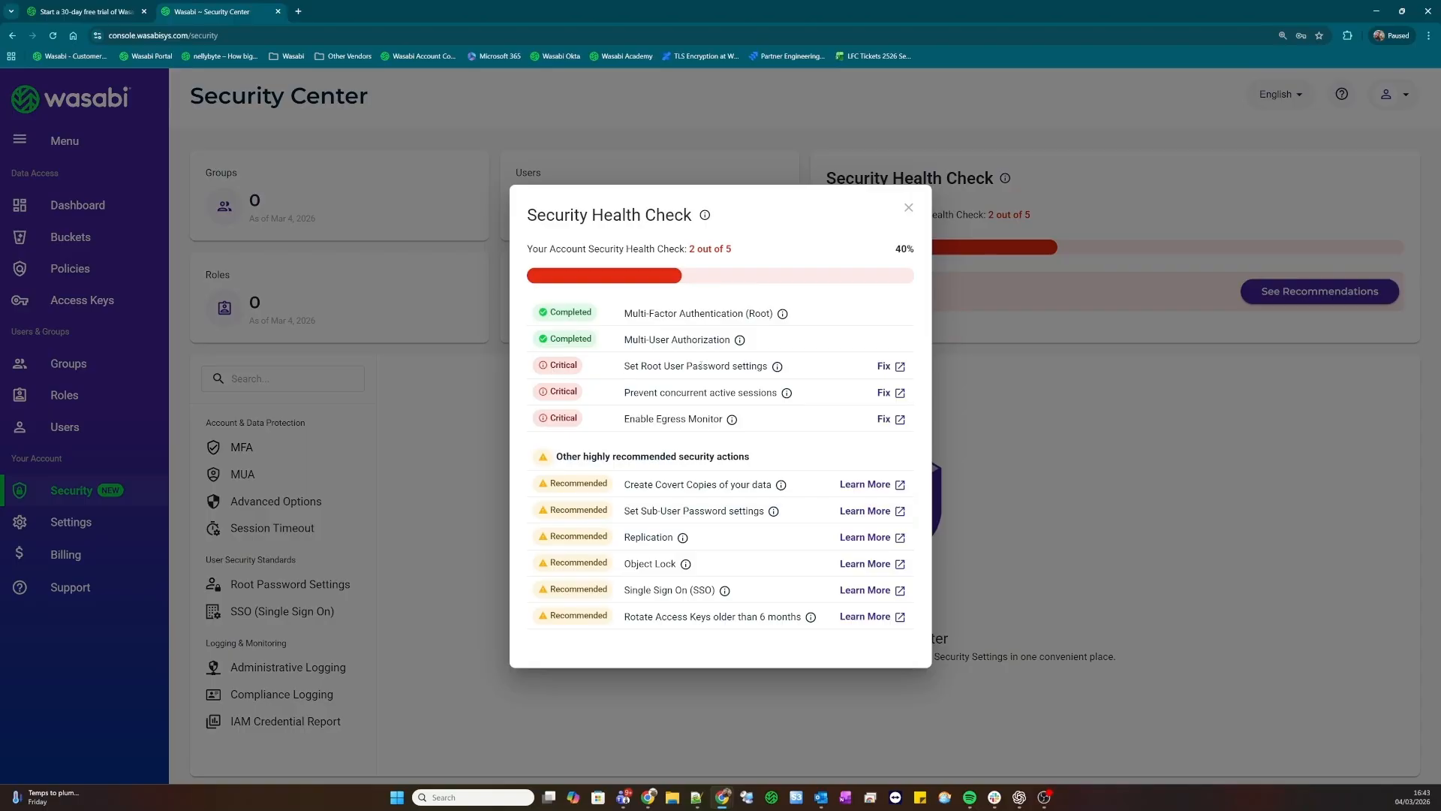
{"action": "left_click", "coordinate": [900, 367]}
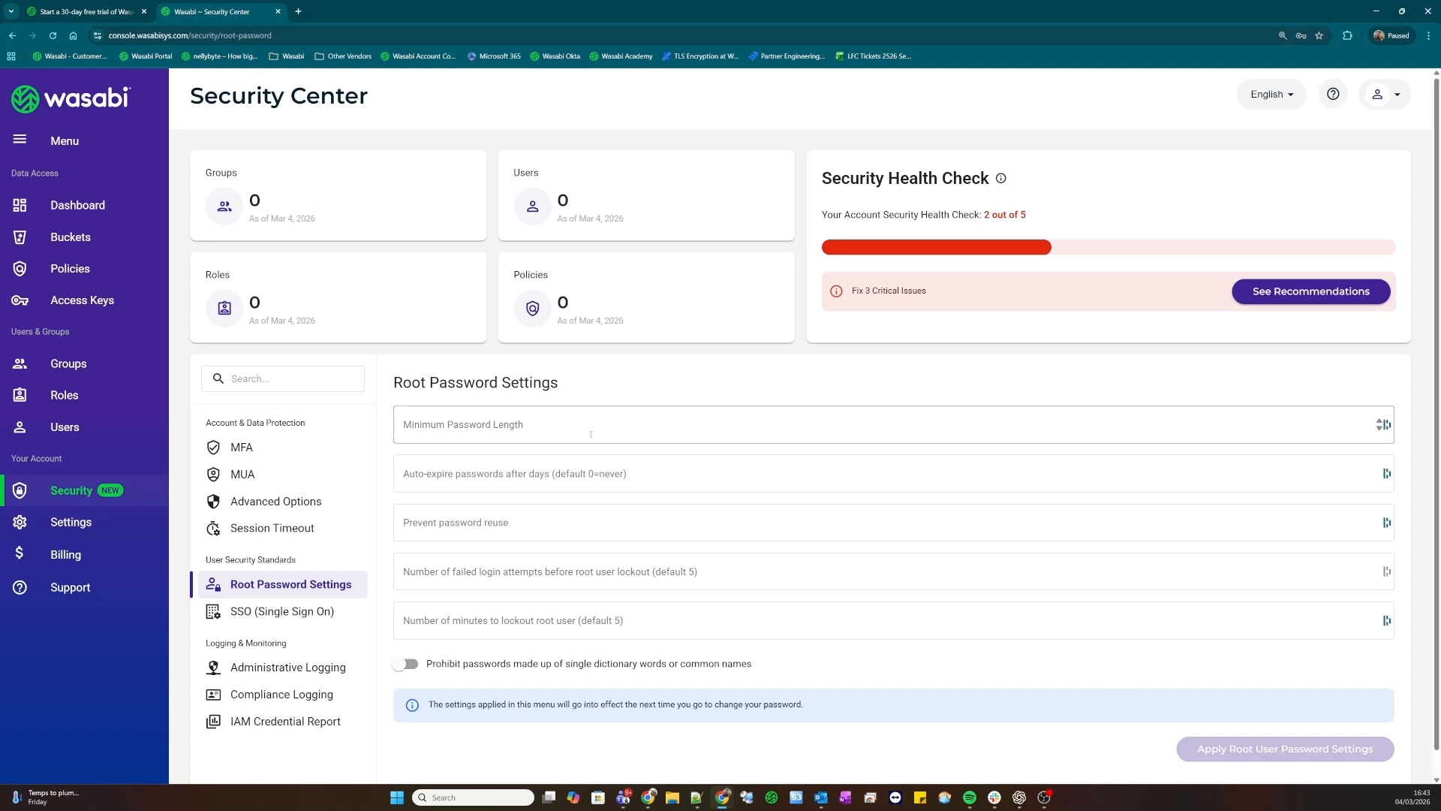
- Set minimum password length to 8 and auto-expire to 90 days, pausing browser autofill
{"action": "left_click", "coordinate": [558, 424]}
{"action": "type", "text": "8"}
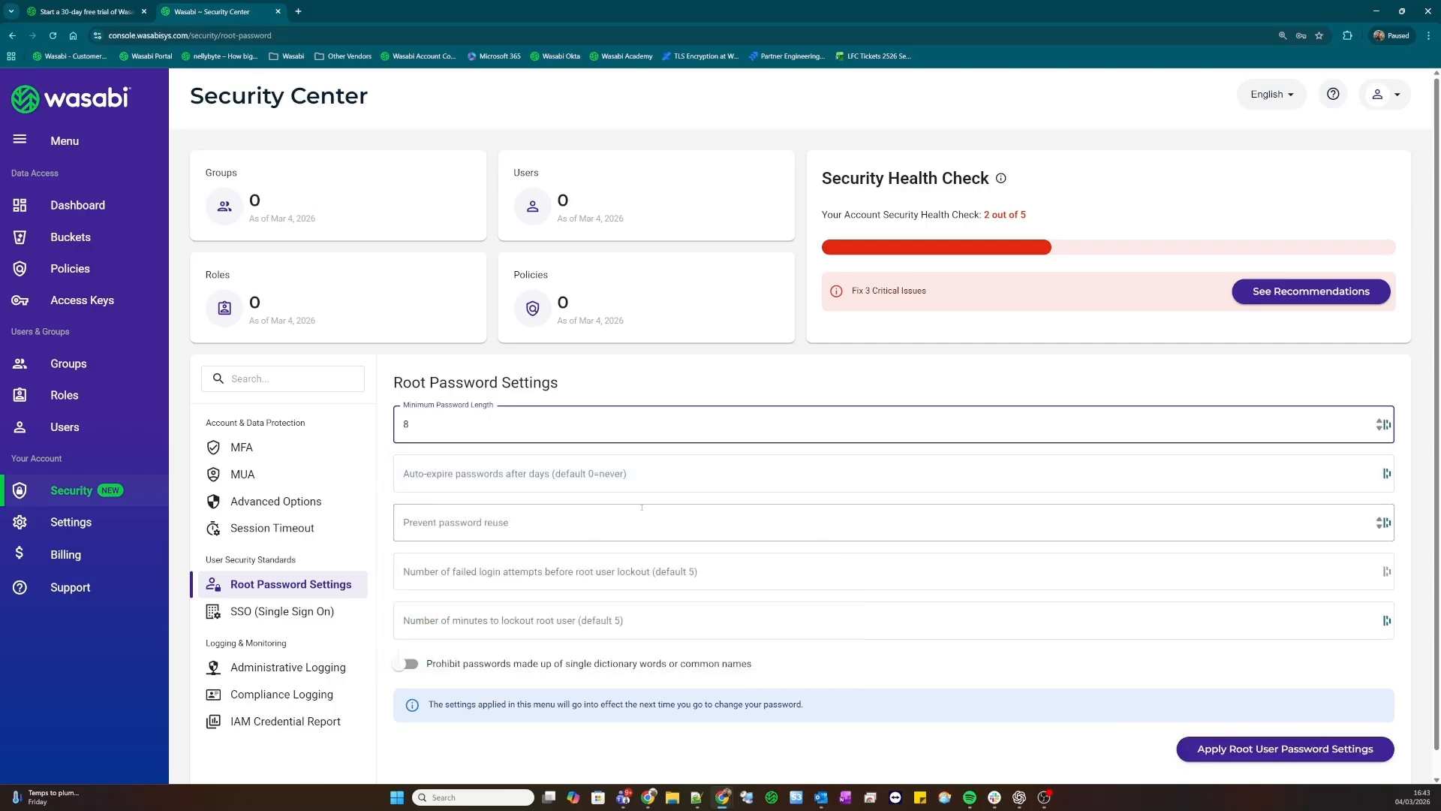
{"action": "left_click", "coordinate": [623, 474]}
{"action": "left_click", "coordinate": [835, 518]}
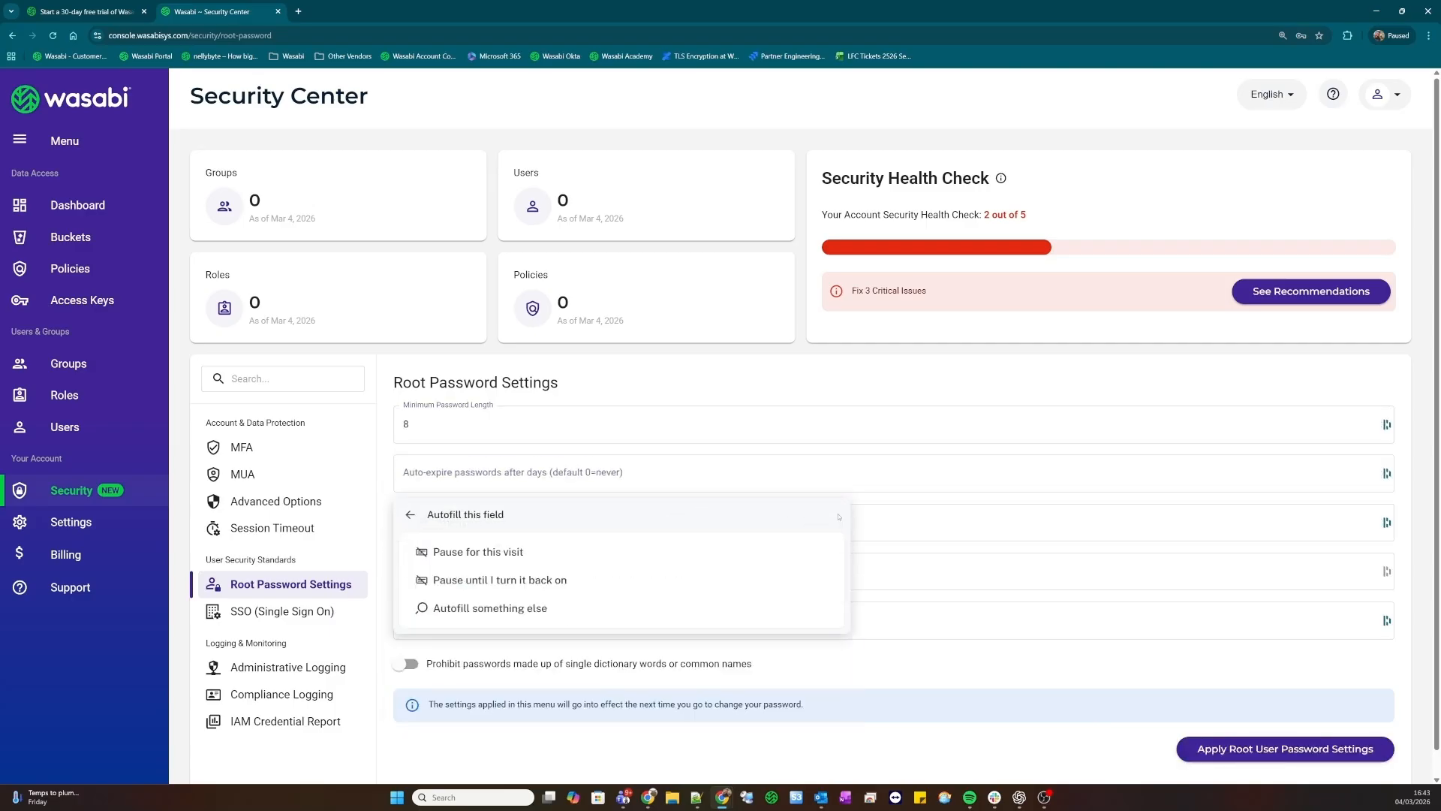
{"action": "left_click", "coordinate": [460, 552]}
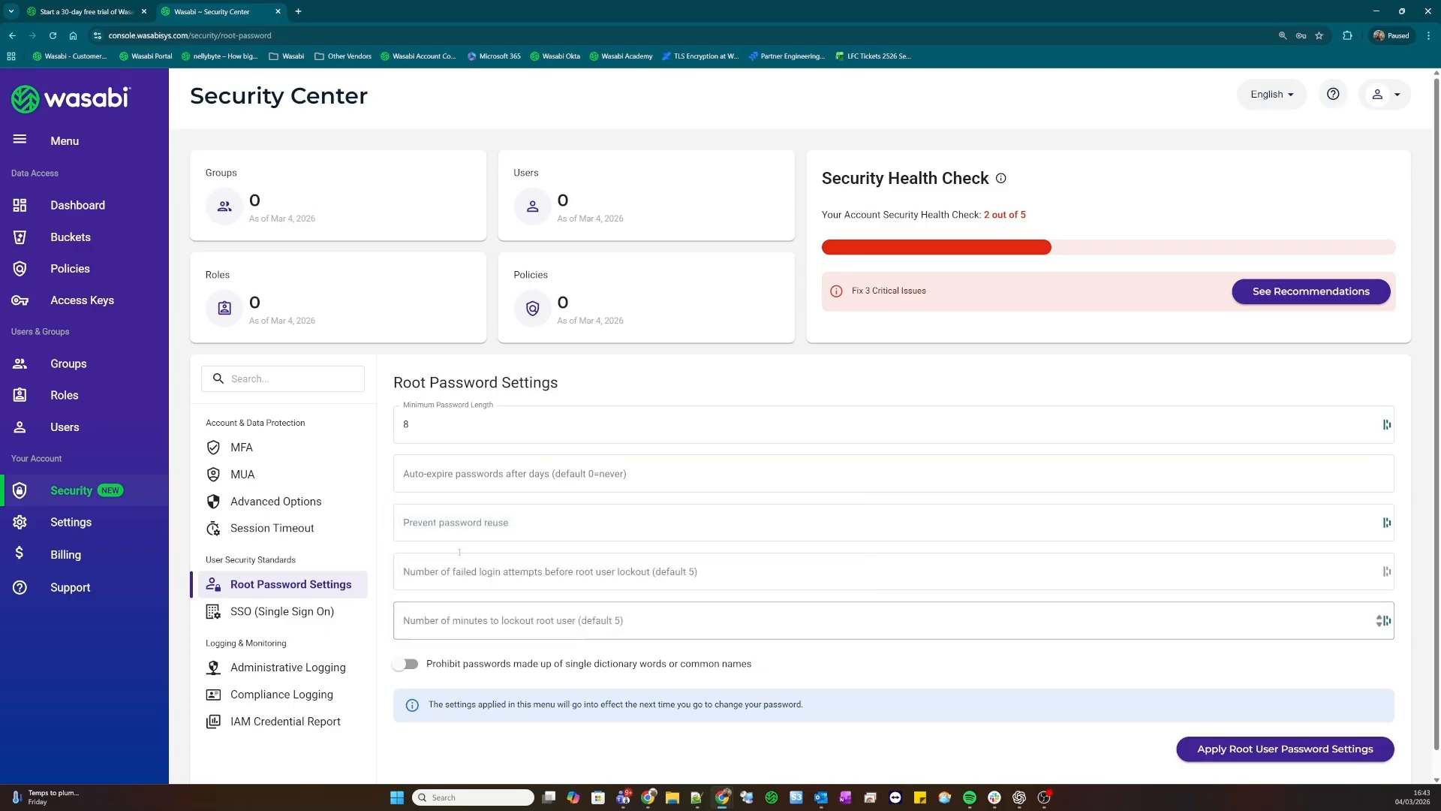
{"action": "left_click", "coordinate": [508, 473]}
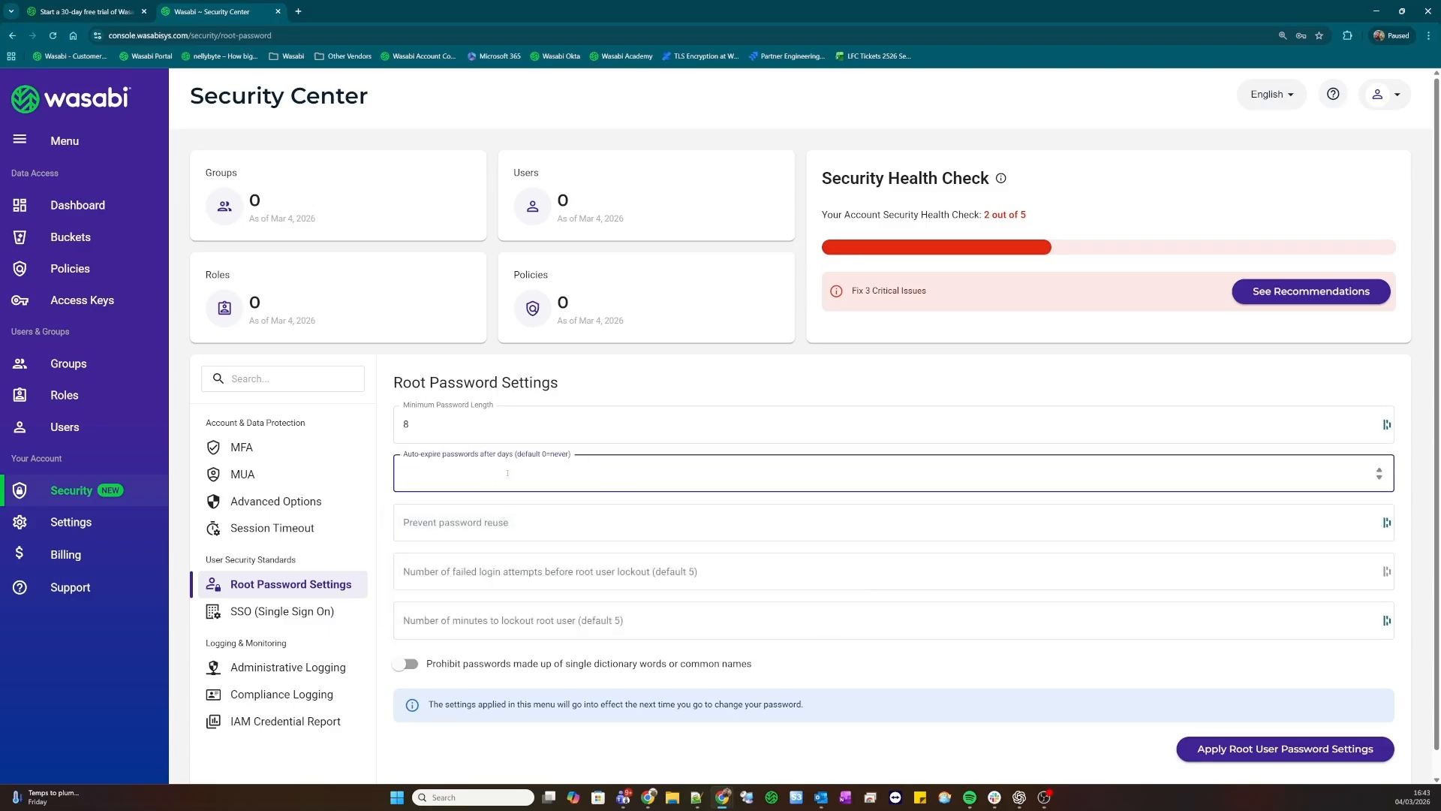
{"action": "type", "text": "90"}
{"action": "left_click", "coordinate": [523, 524]}
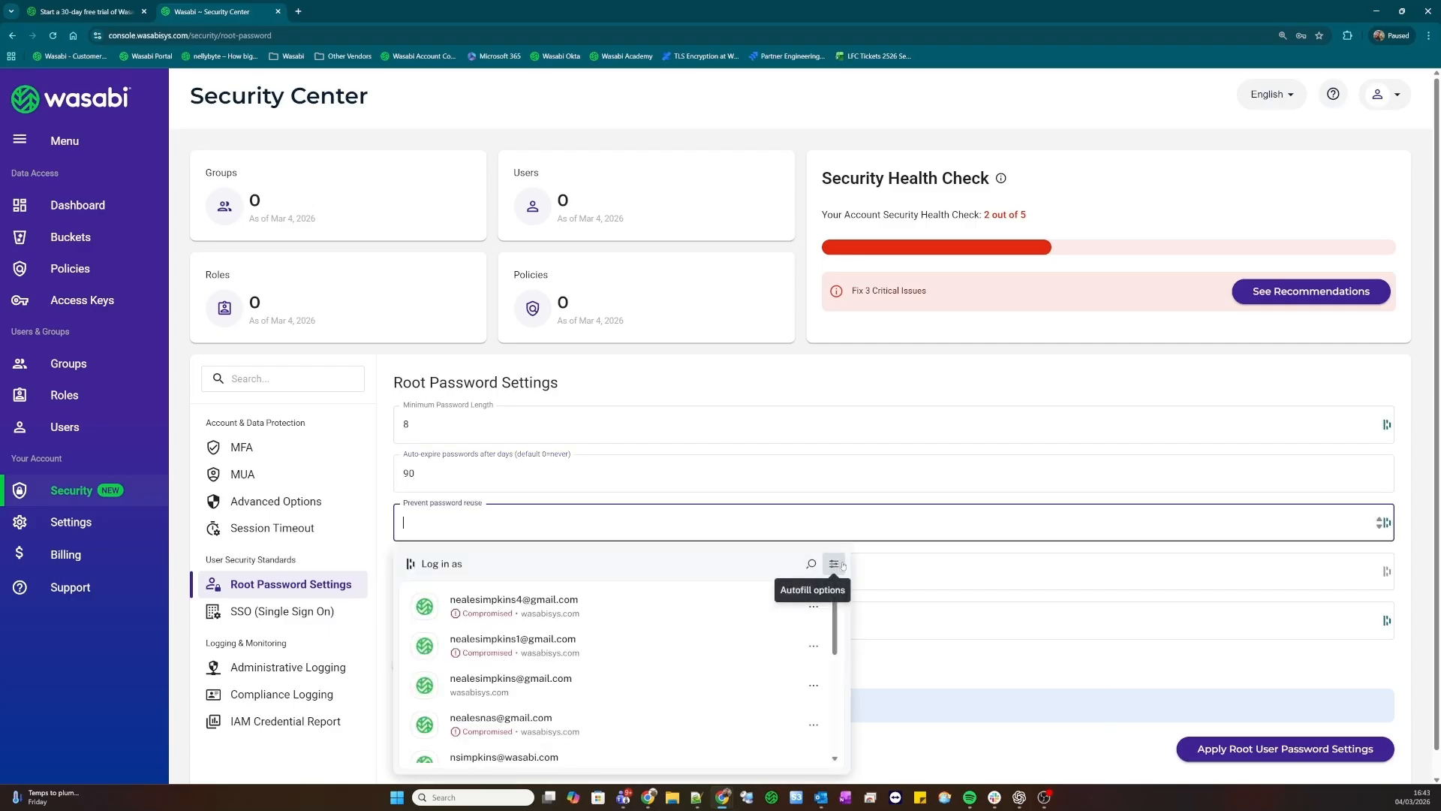
{"action": "left_click", "coordinate": [833, 563]}
{"action": "left_click", "coordinate": [480, 628]}
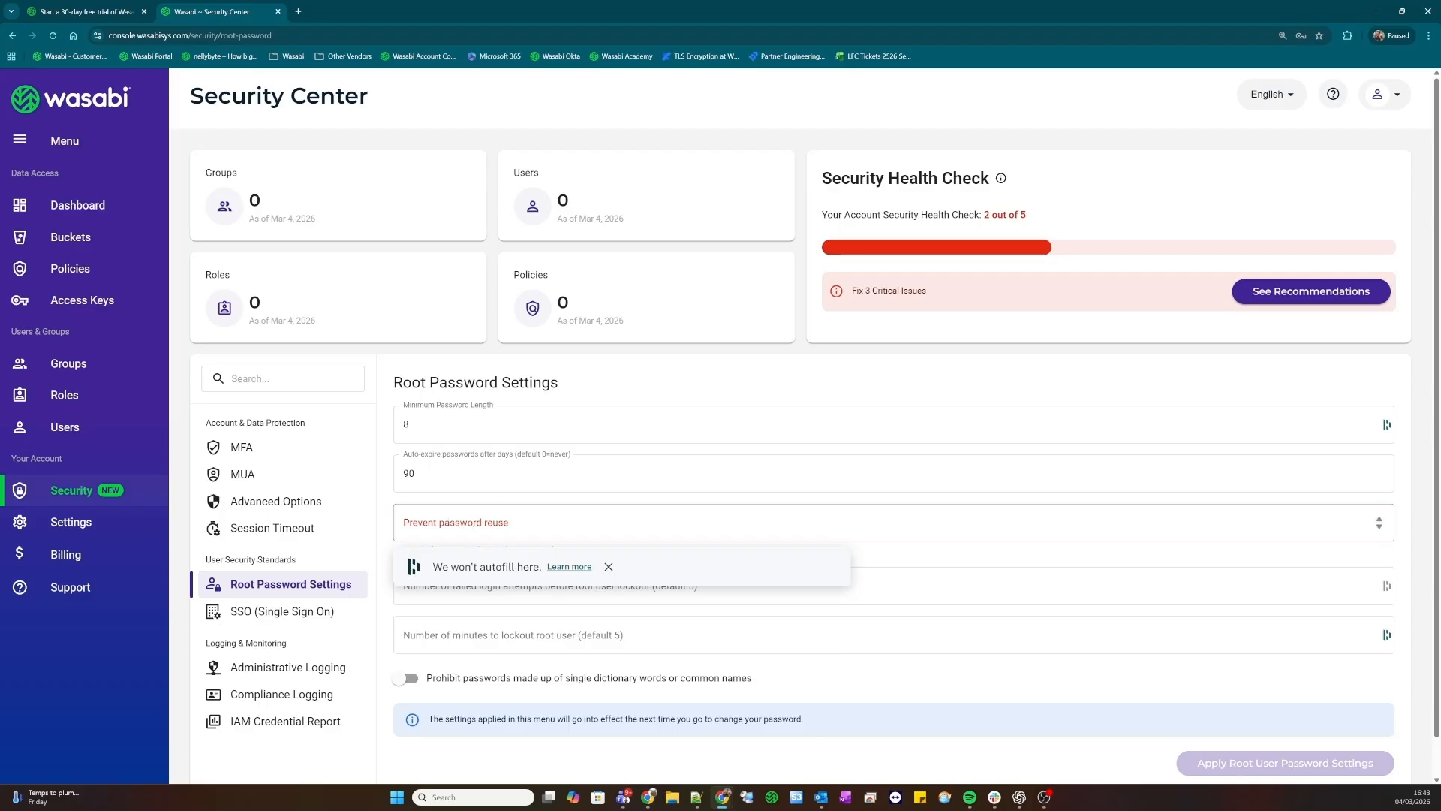
- Set reuse limit 1, lockout after 5 failed attempts for 10 minutes, prohibit dictionary words, and apply
{"action": "left_click", "coordinate": [519, 525]}
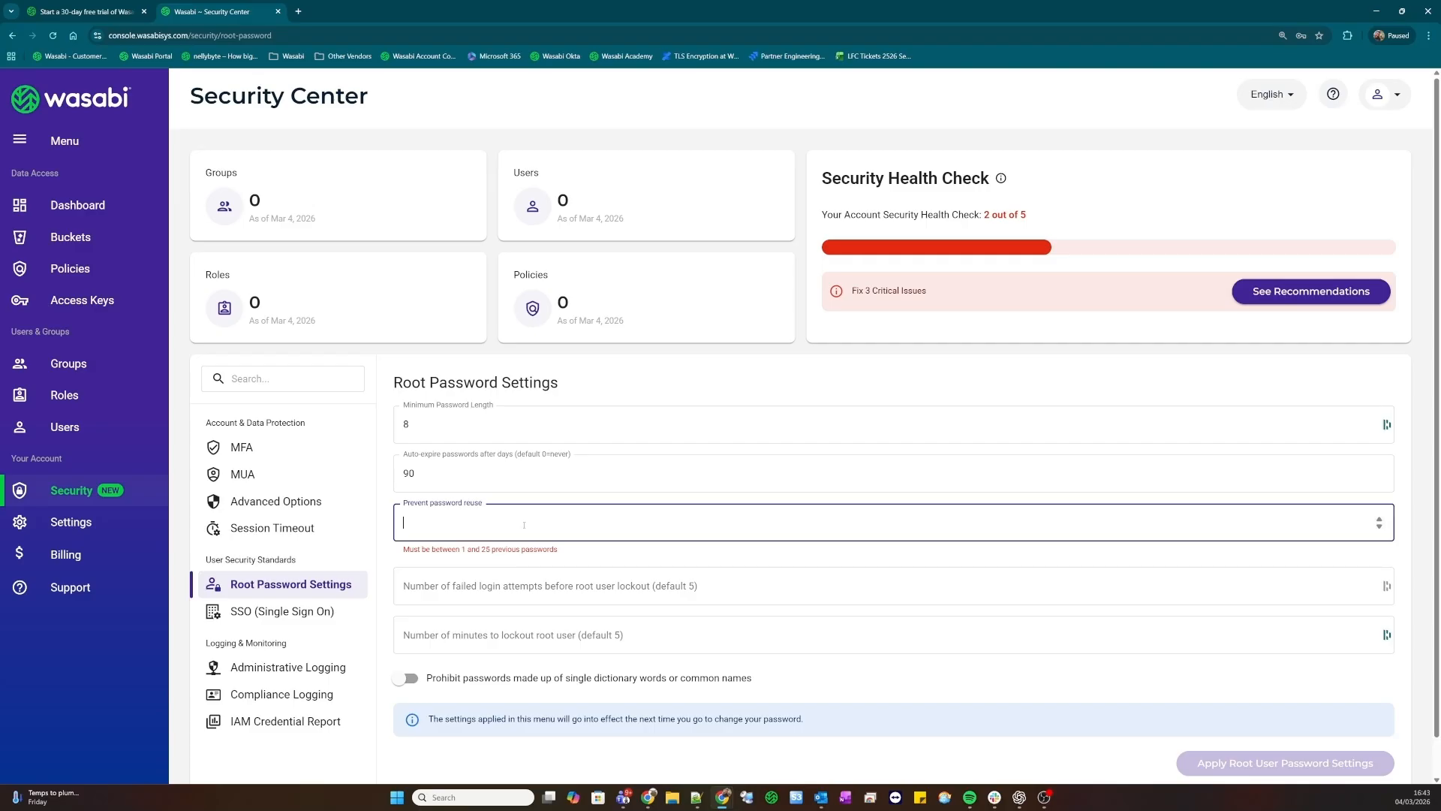
{"action": "type", "text": "1"}
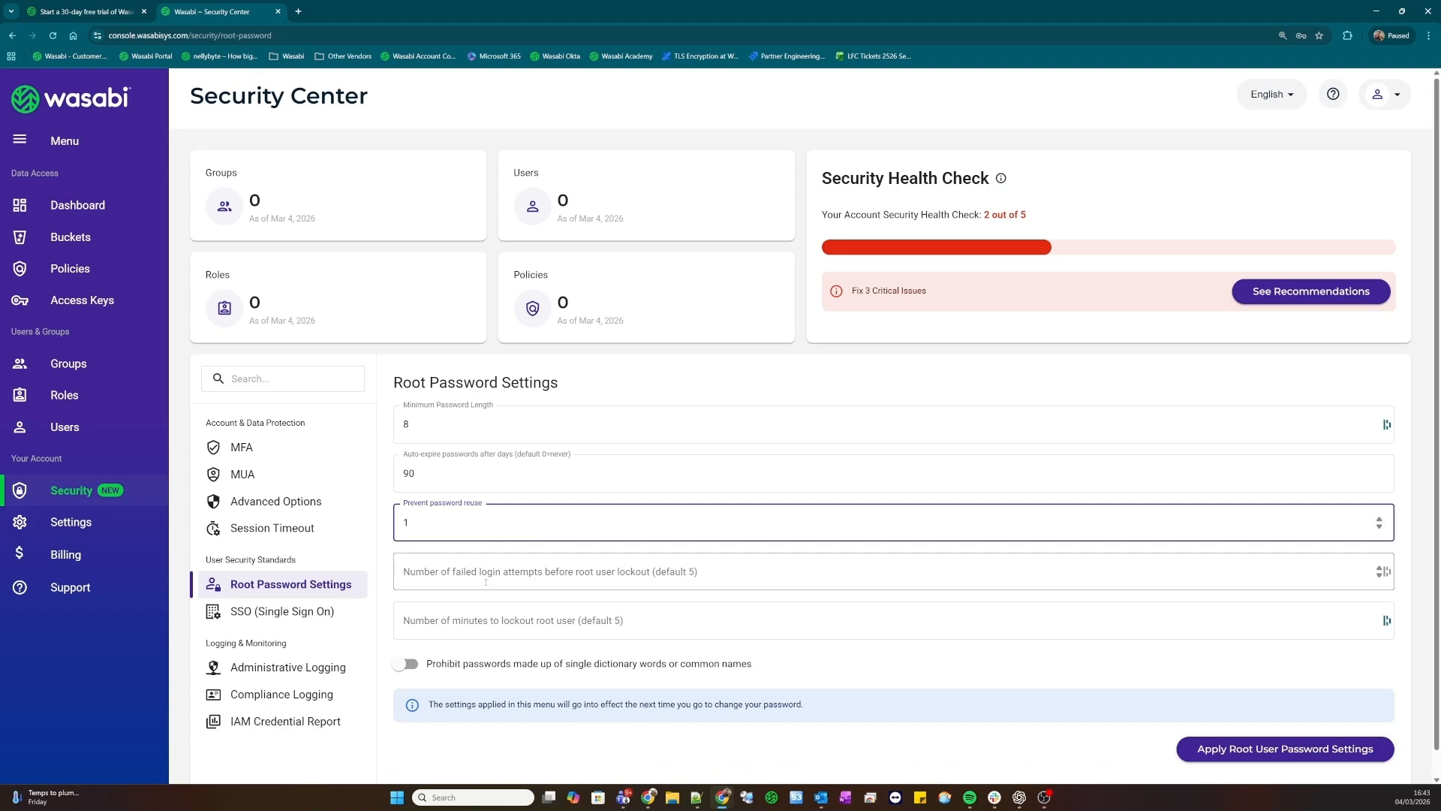
{"action": "left_click", "coordinate": [730, 572]}
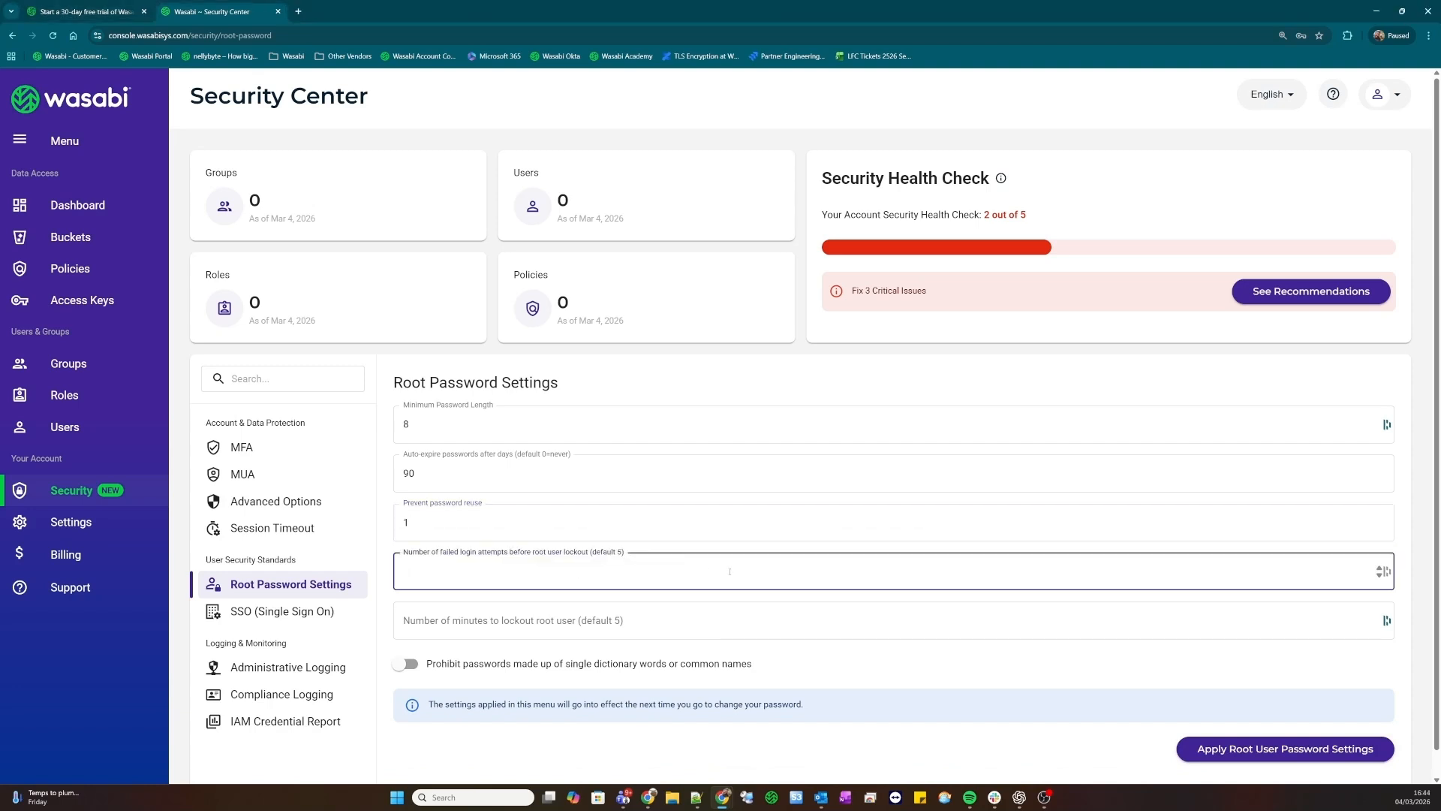
{"action": "type", "text": "5"}
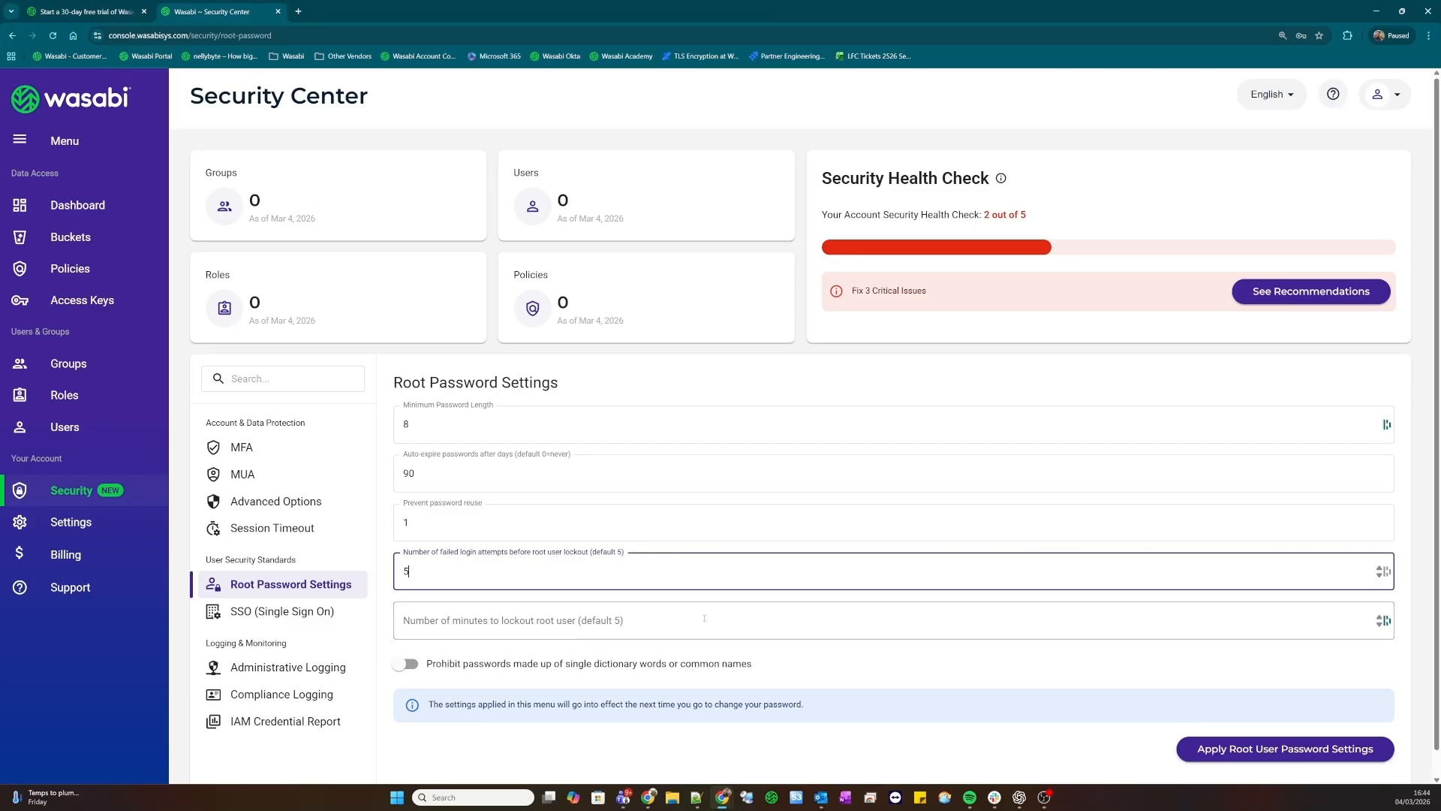
{"action": "left_click", "coordinate": [651, 620]}
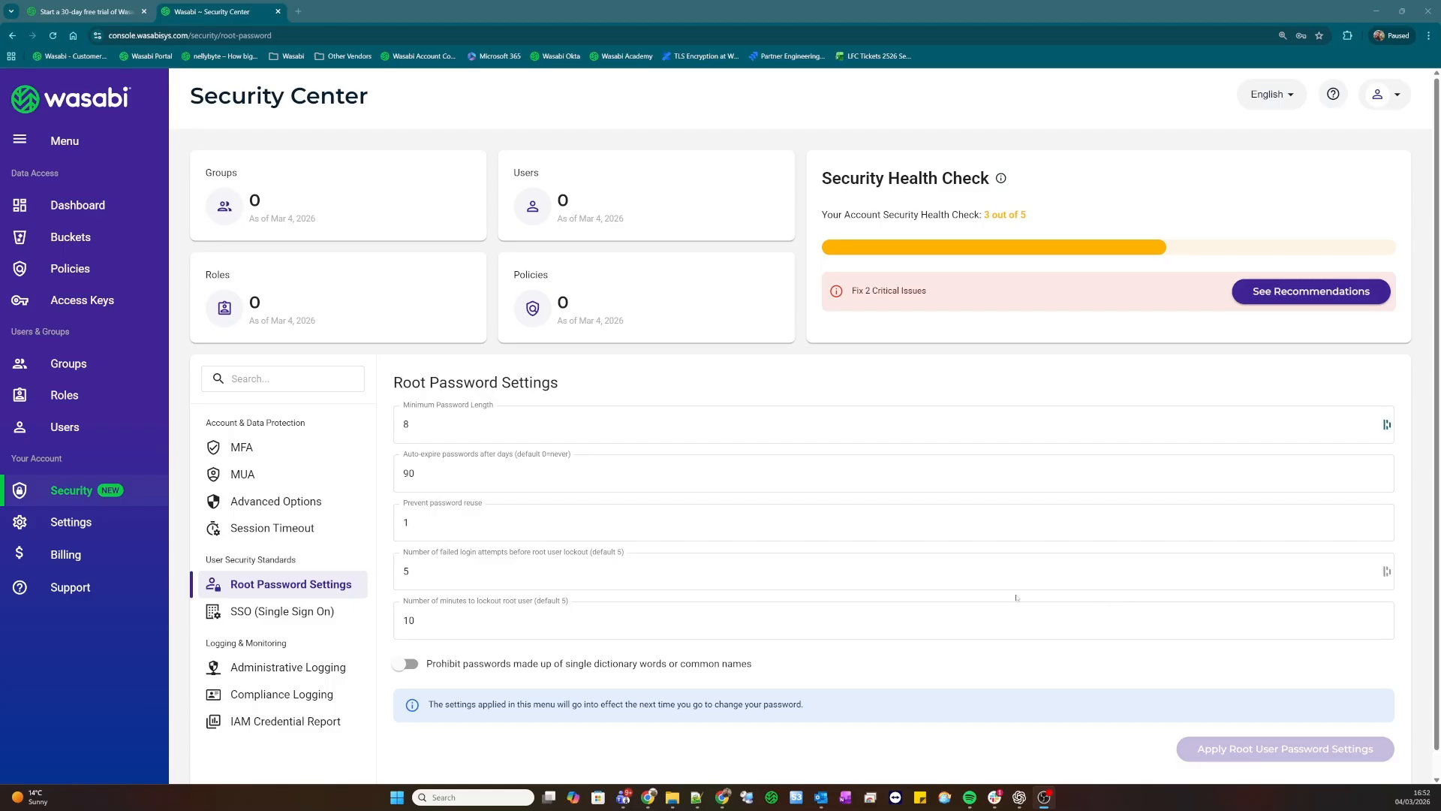
{"action": "left_click", "coordinate": [442, 665]}
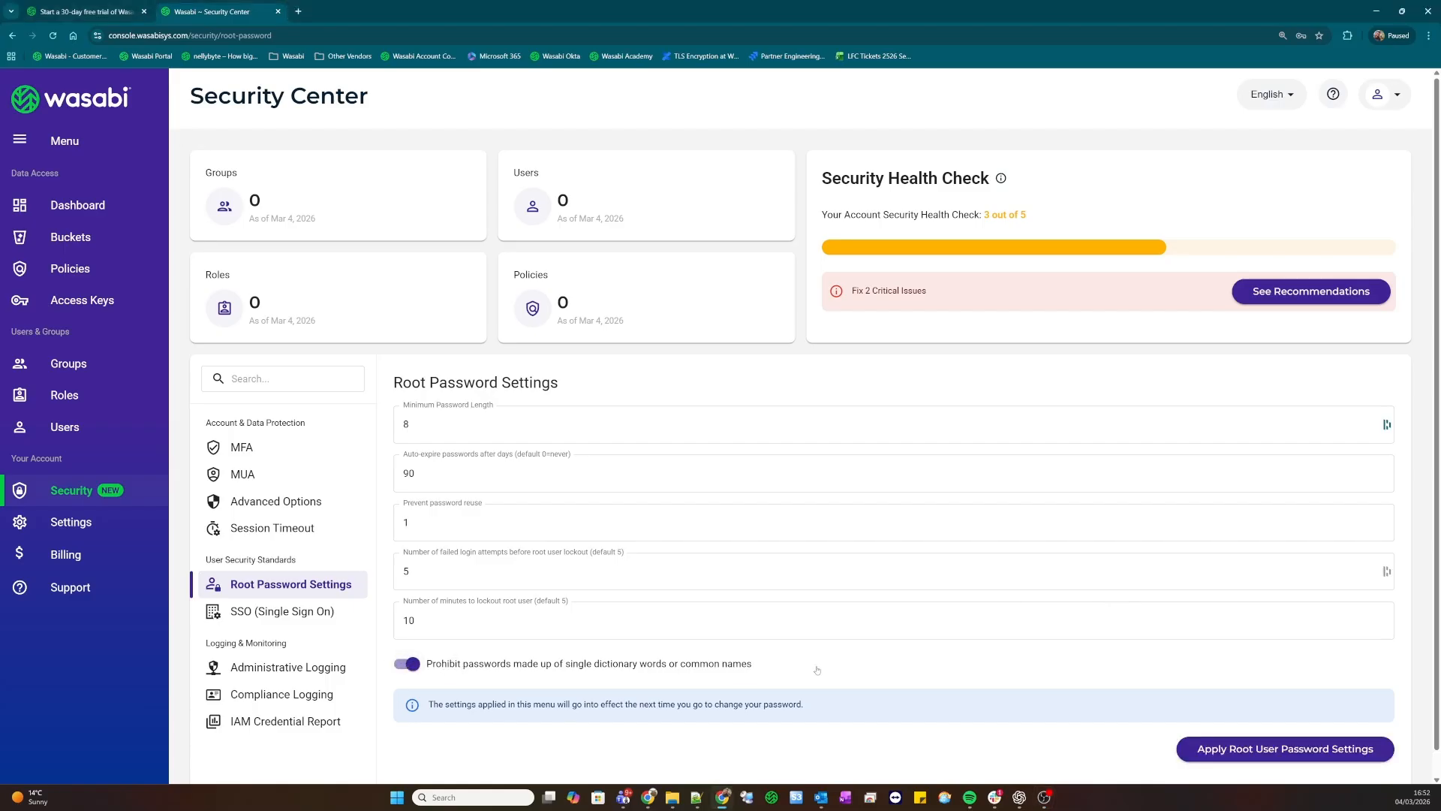
{"action": "left_click", "coordinate": [1286, 749]}
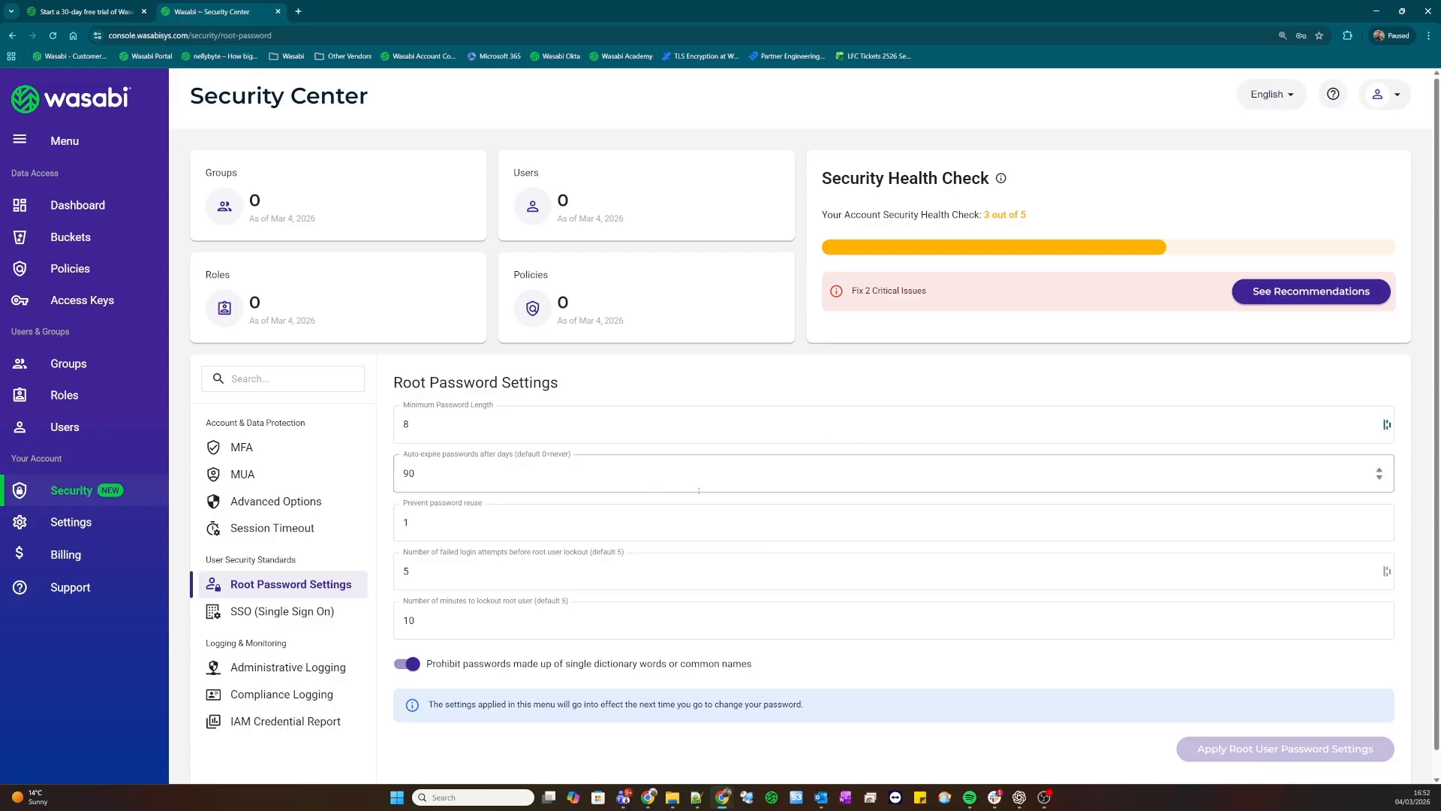
- From the health check recommendations, go fix Prevent concurrent active sessions
{"action": "left_click", "coordinate": [1299, 299]}
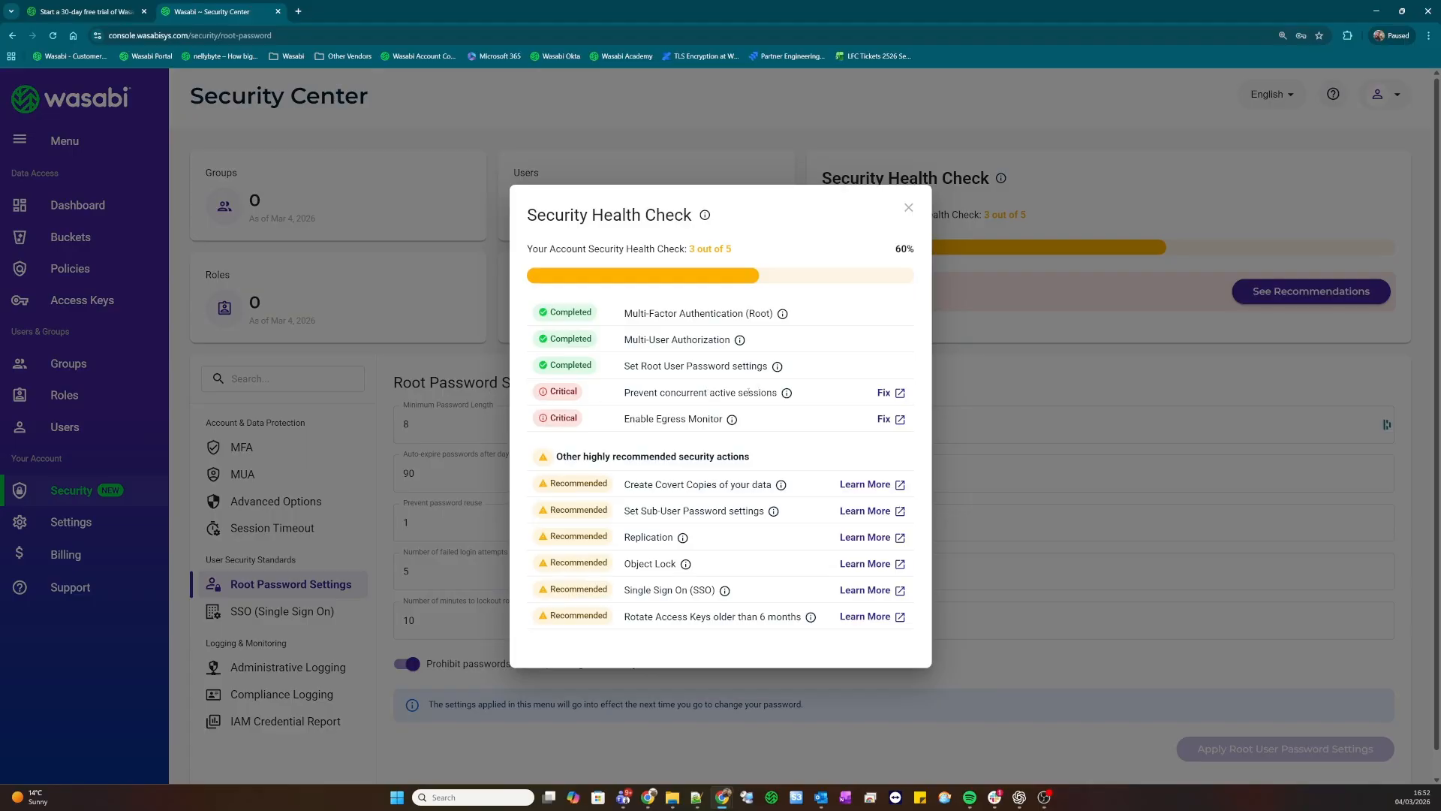
{"action": "left_click", "coordinate": [900, 394]}
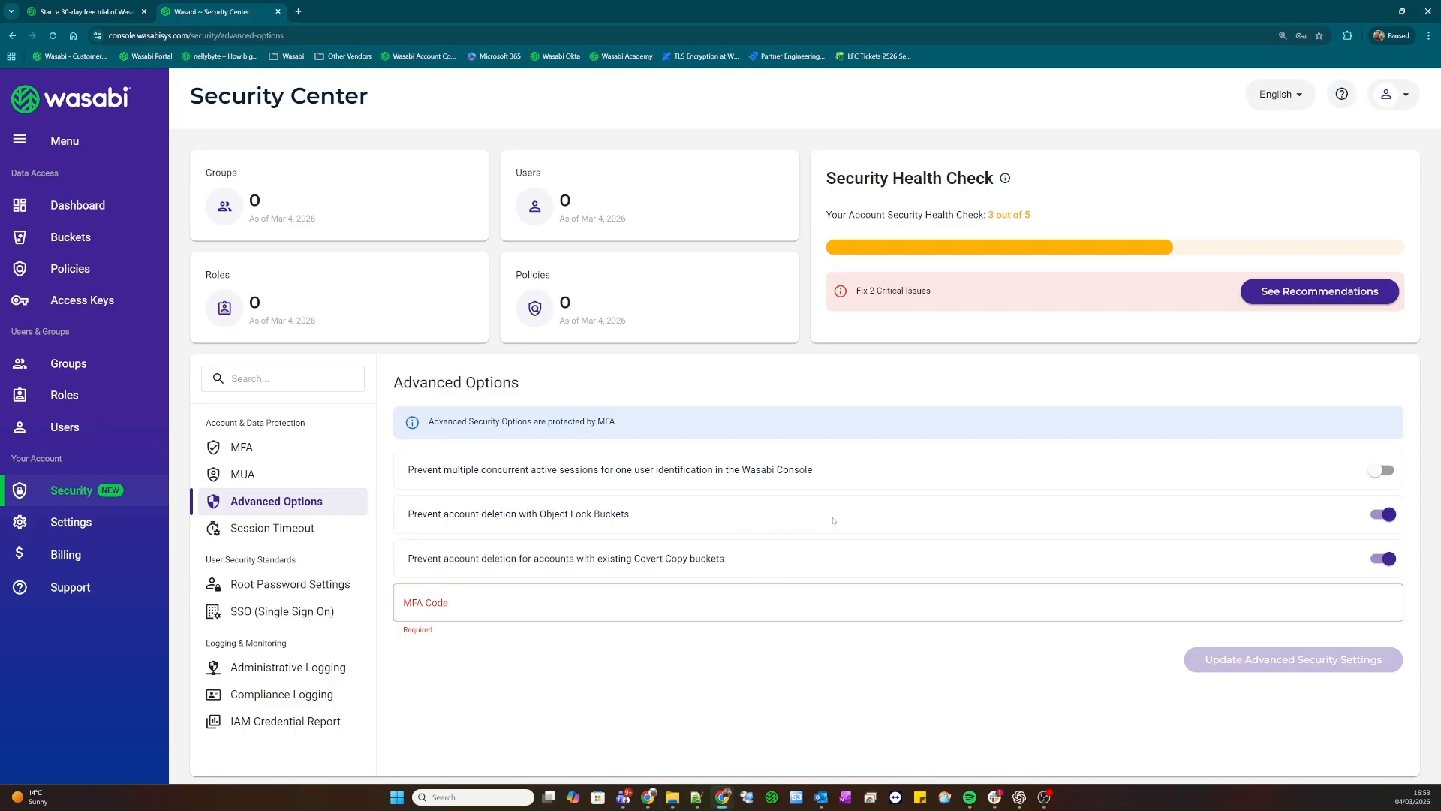
- Enable Prevent multiple concurrent active sessions and save the Advanced Options with the MFA code
{"action": "left_click", "coordinate": [1387, 471]}
{"action": "left_click", "coordinate": [534, 602]}
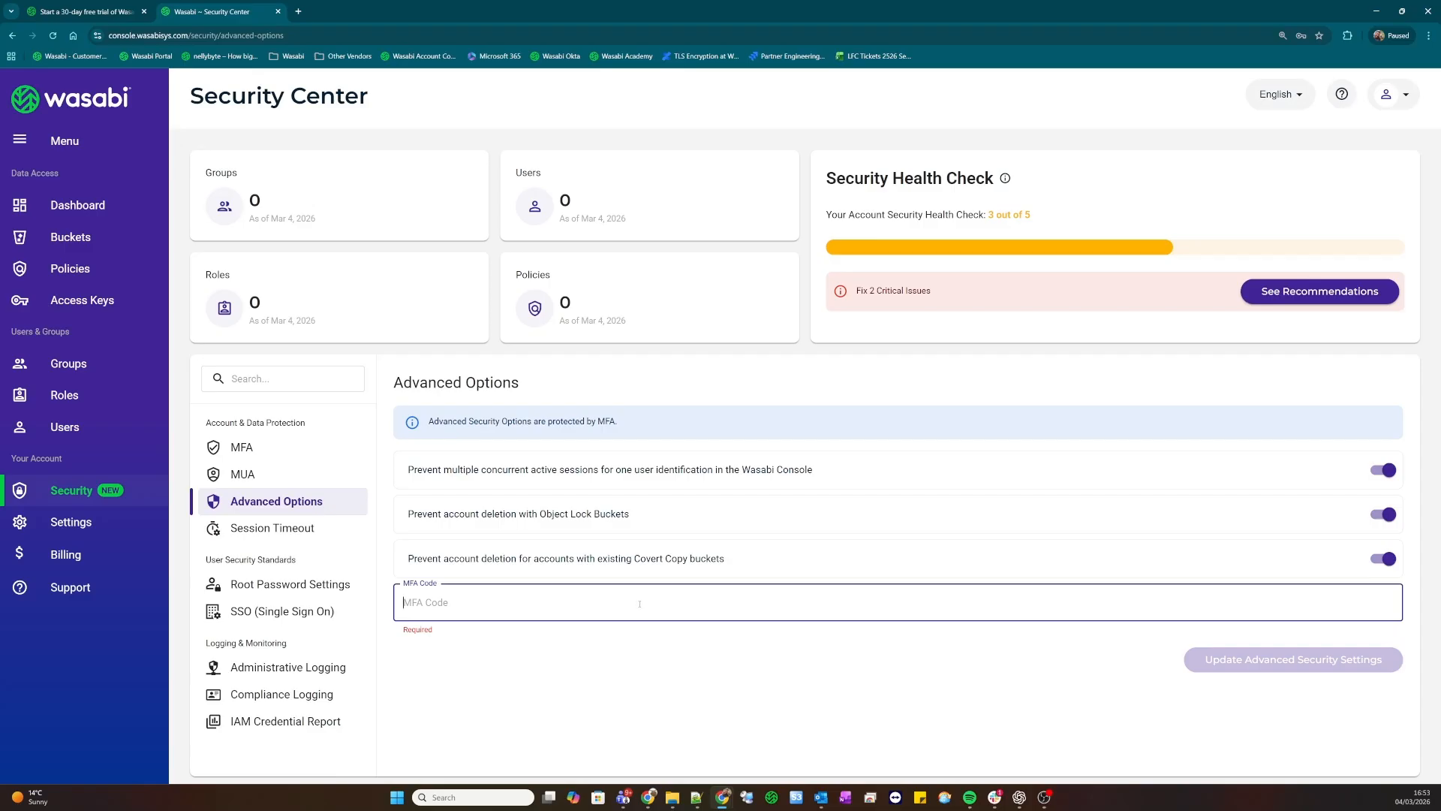
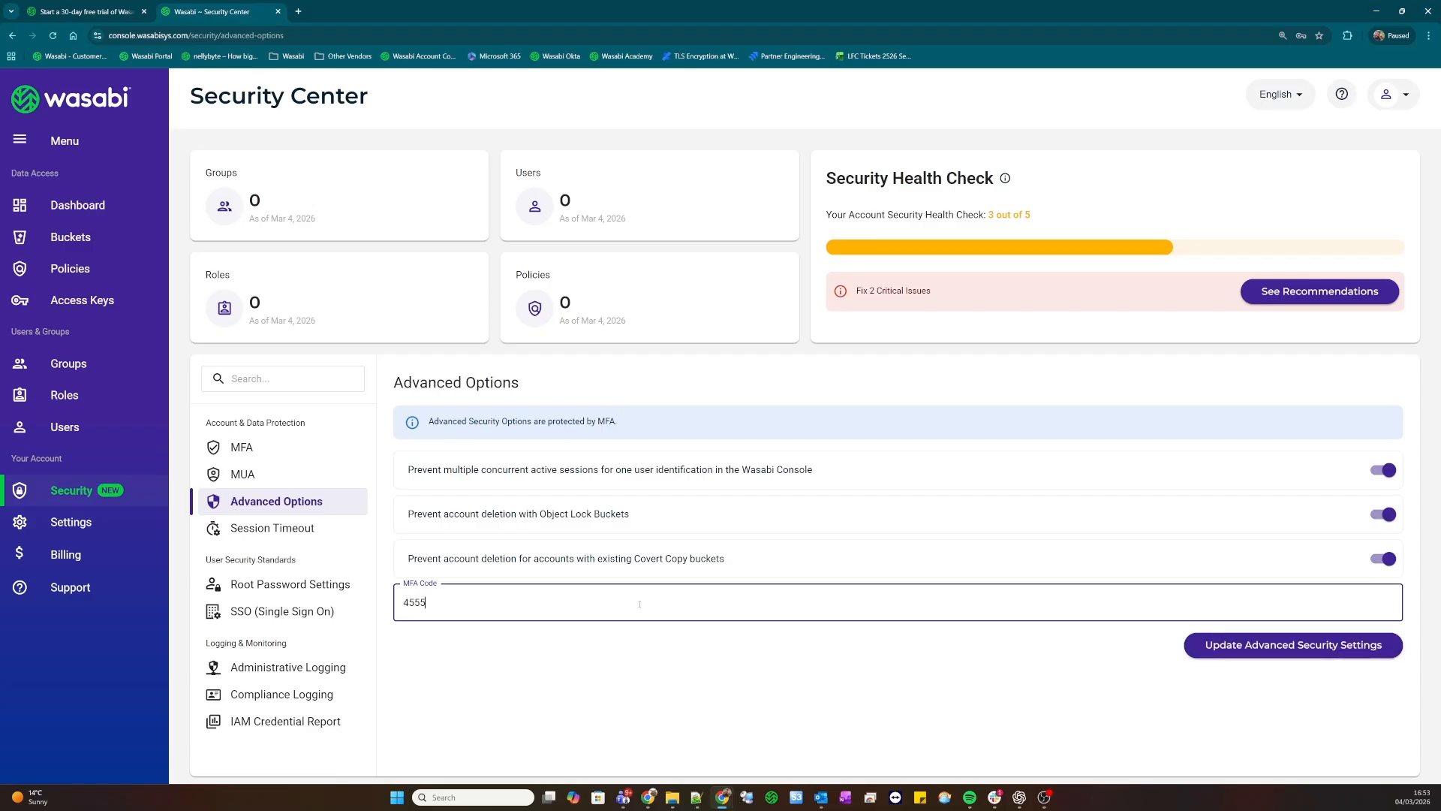
{"action": "left_click", "coordinate": [1239, 646]}
{"action": "left_click", "coordinate": [1288, 639]}
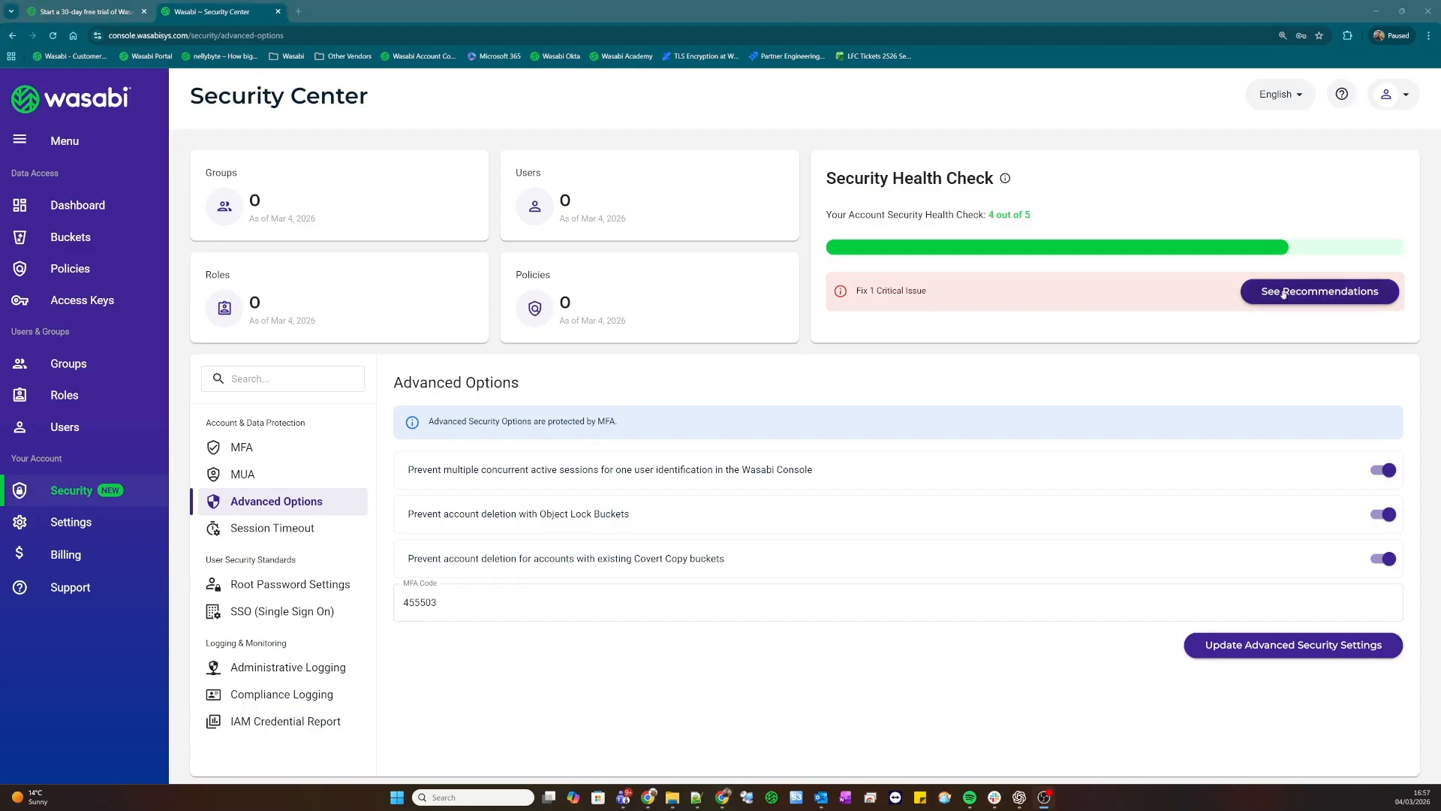
- From the health check recommendations, go fix the Enable Egress Monitor issue
{"action": "left_click", "coordinate": [1319, 292]}
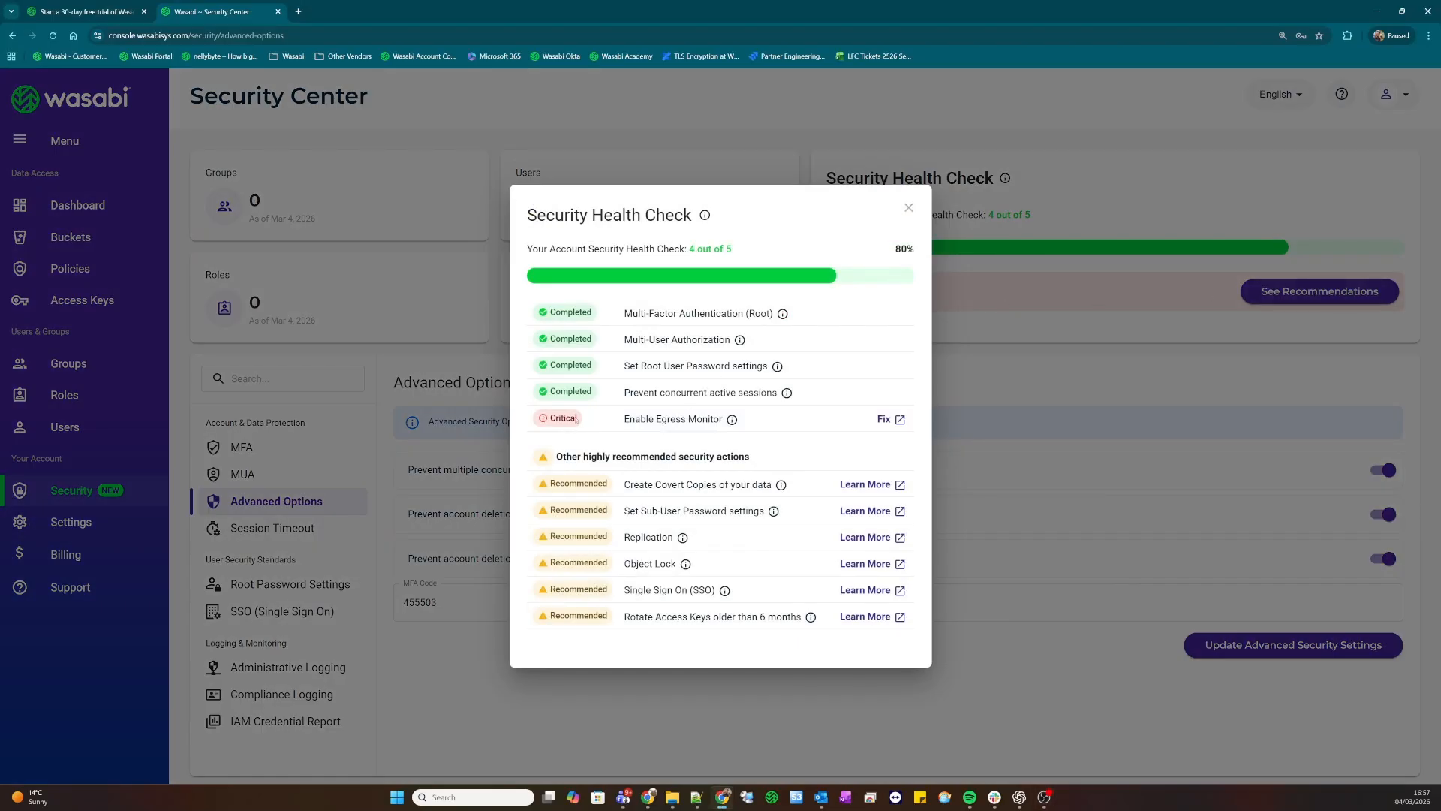
{"action": "left_click", "coordinate": [900, 421]}
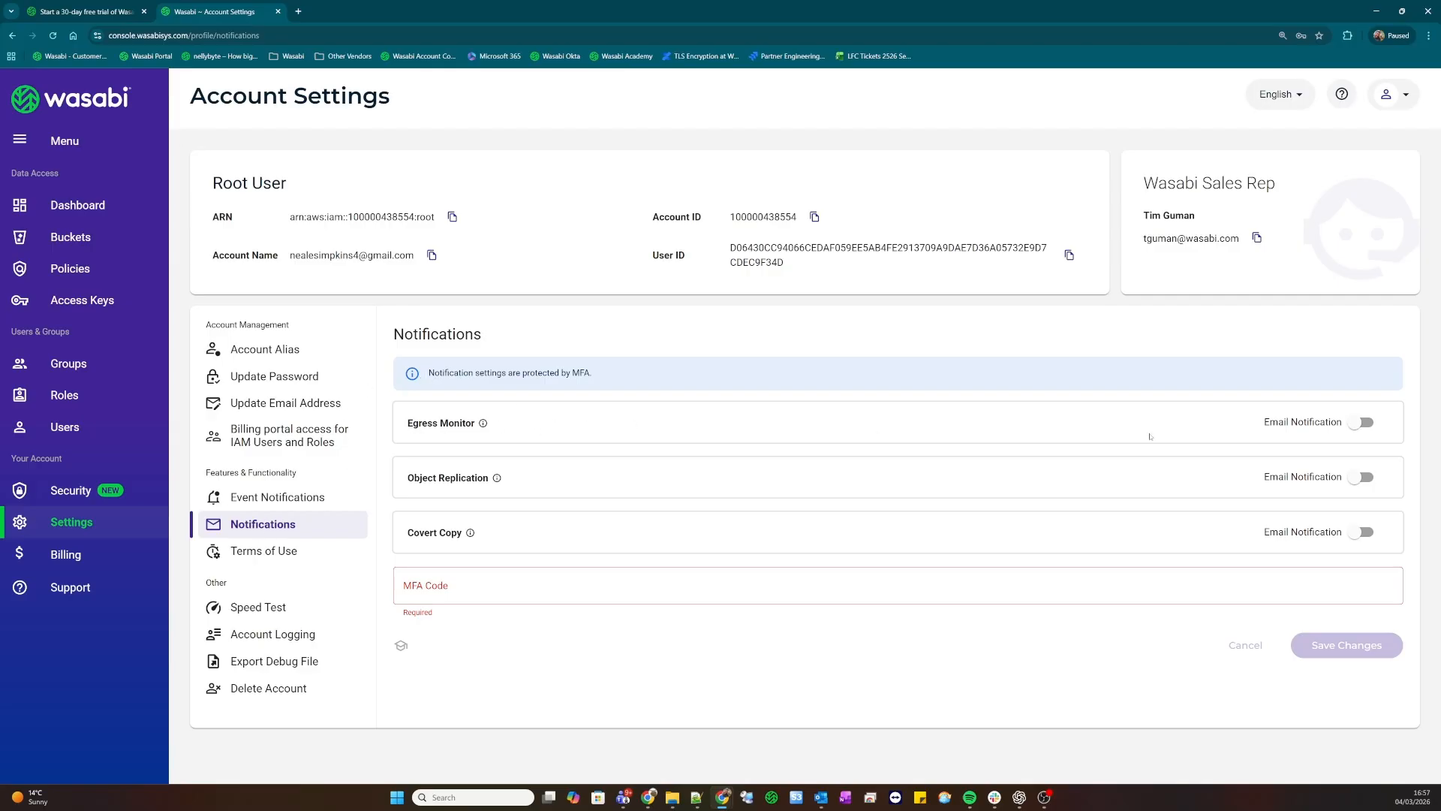
- Turn on Egress Monitor alerts with a custom egress amount of 5 and add the security contact
{"action": "left_click", "coordinate": [1364, 423]}
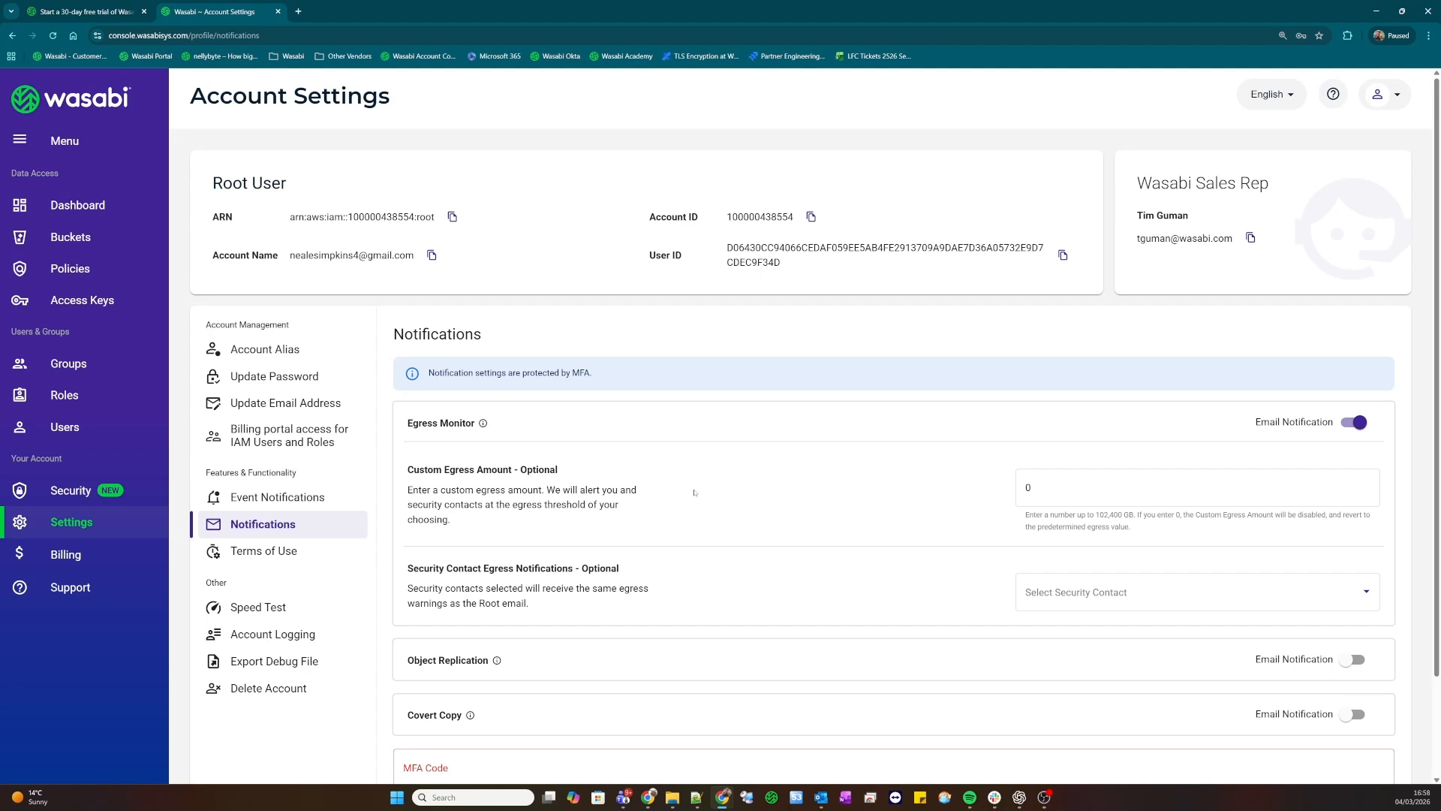
{"action": "left_click_drag", "start_coordinate": [1055, 489], "coordinate": [990, 499]}
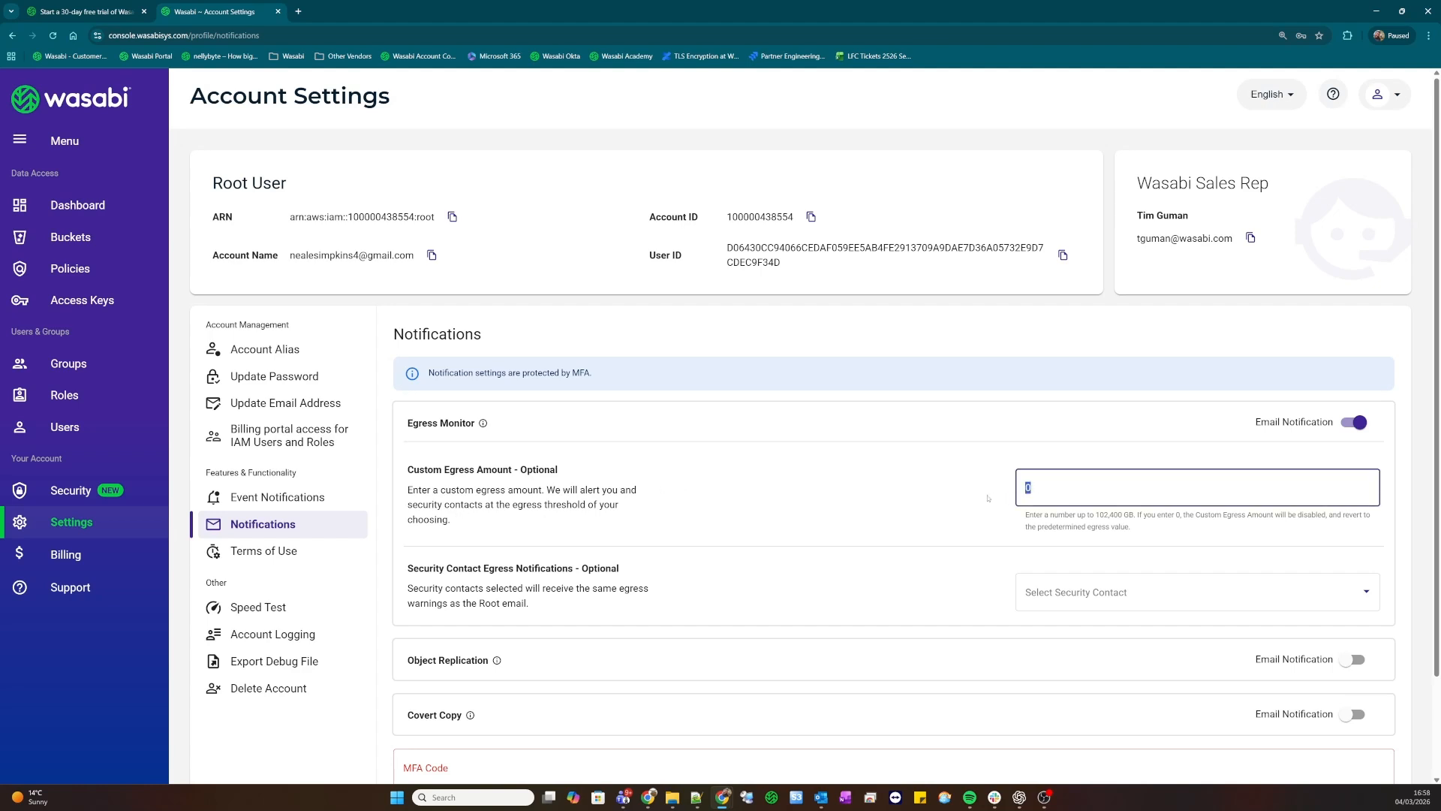
{"action": "type", "text": "5"}
{"action": "left_click", "coordinate": [950, 504]}
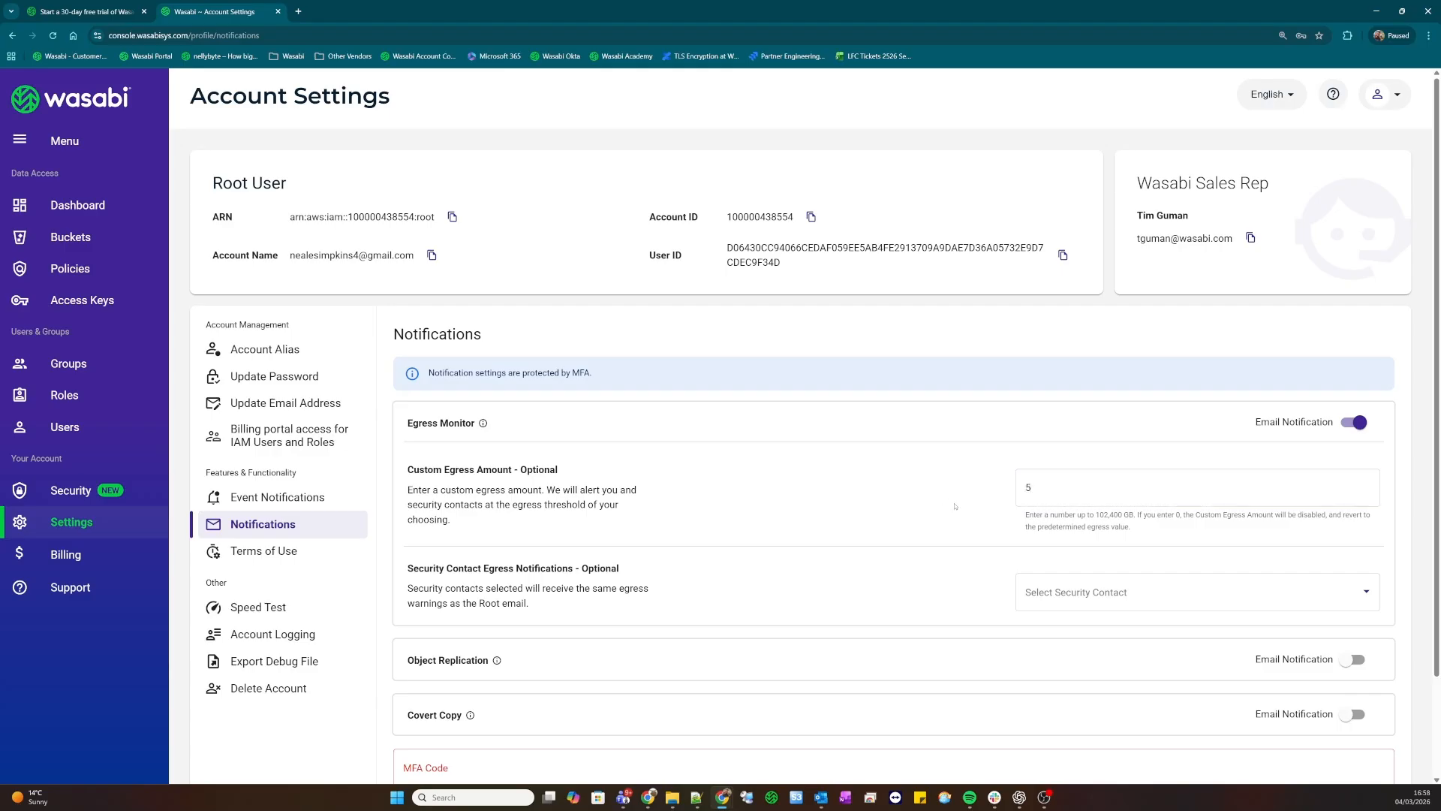
{"action": "left_click", "coordinate": [1040, 599]}
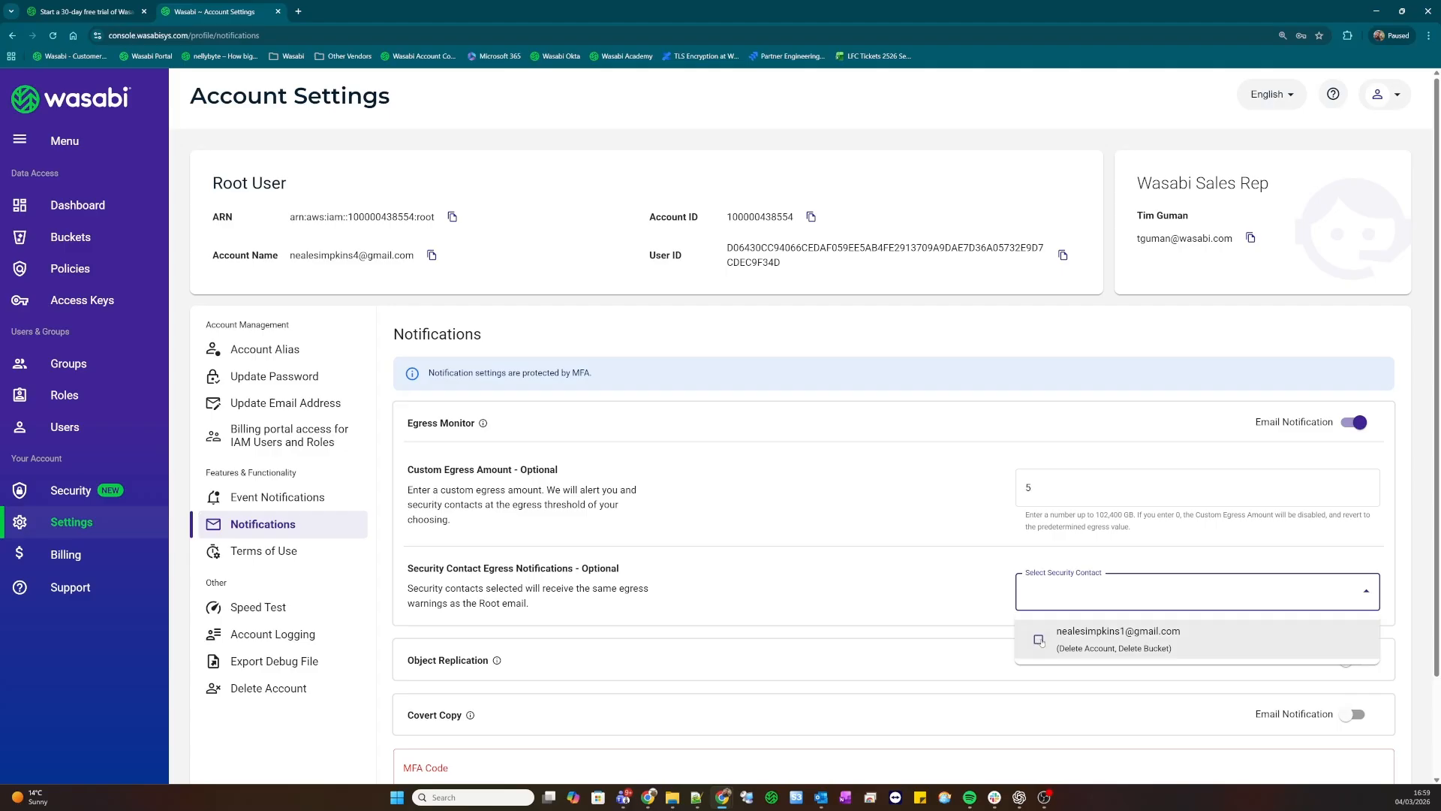
{"action": "left_click", "coordinate": [1041, 640]}
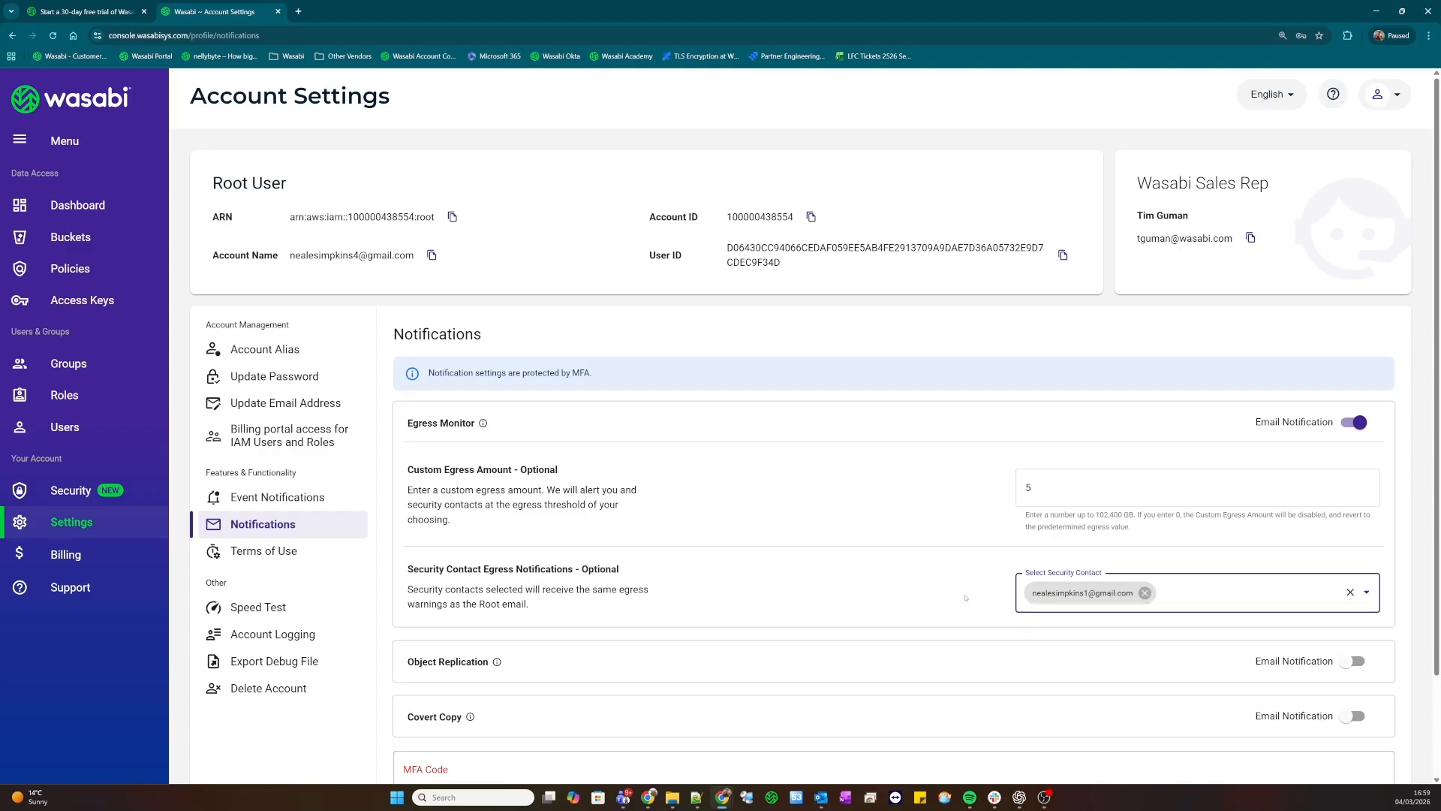
- Enter the MFA code, correcting a mistyped one, and confirm saving the notification changes
{"action": "scroll", "coordinate": [965, 598], "scroll_direction": "down", "scroll_amount": 3}
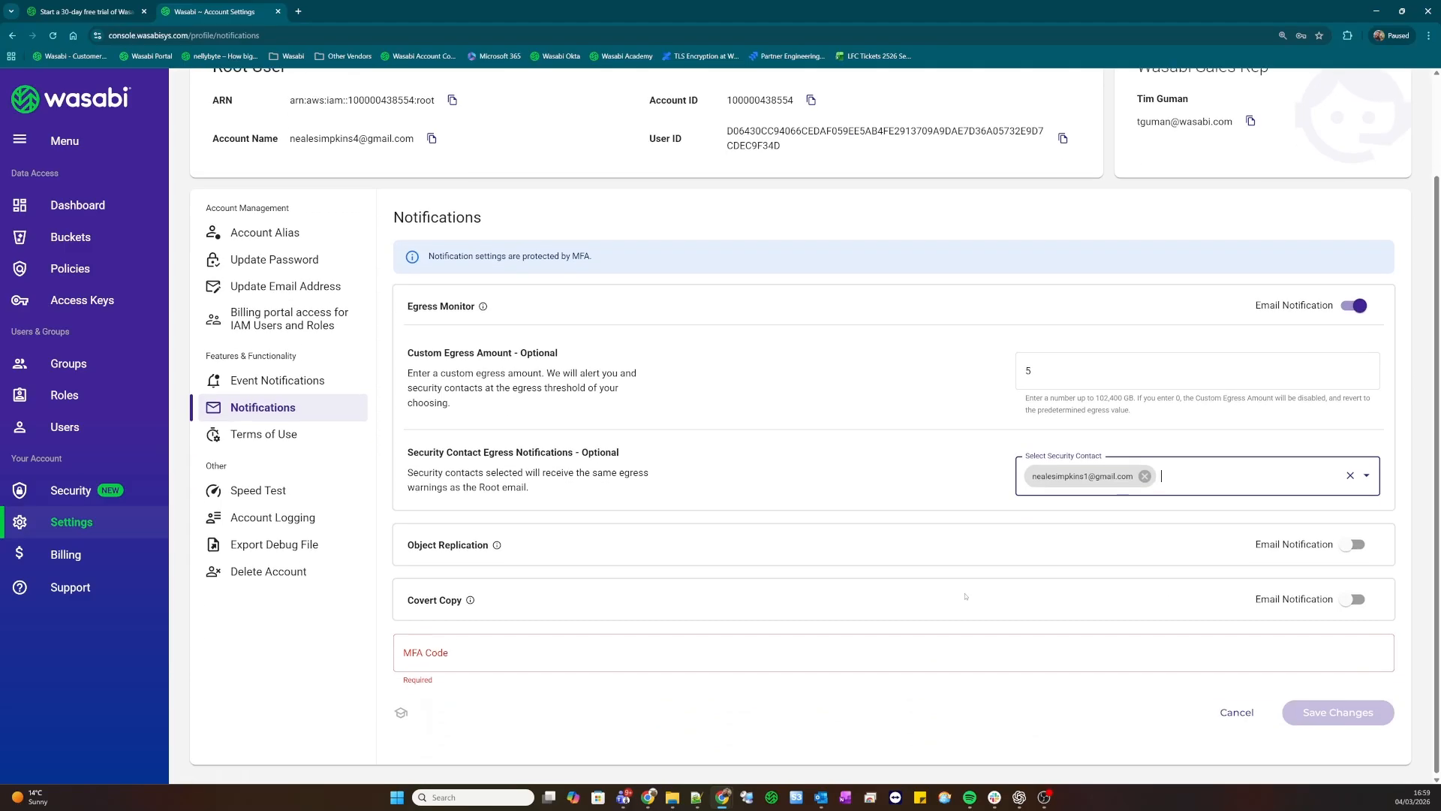
{"action": "left_click", "coordinate": [570, 648]}
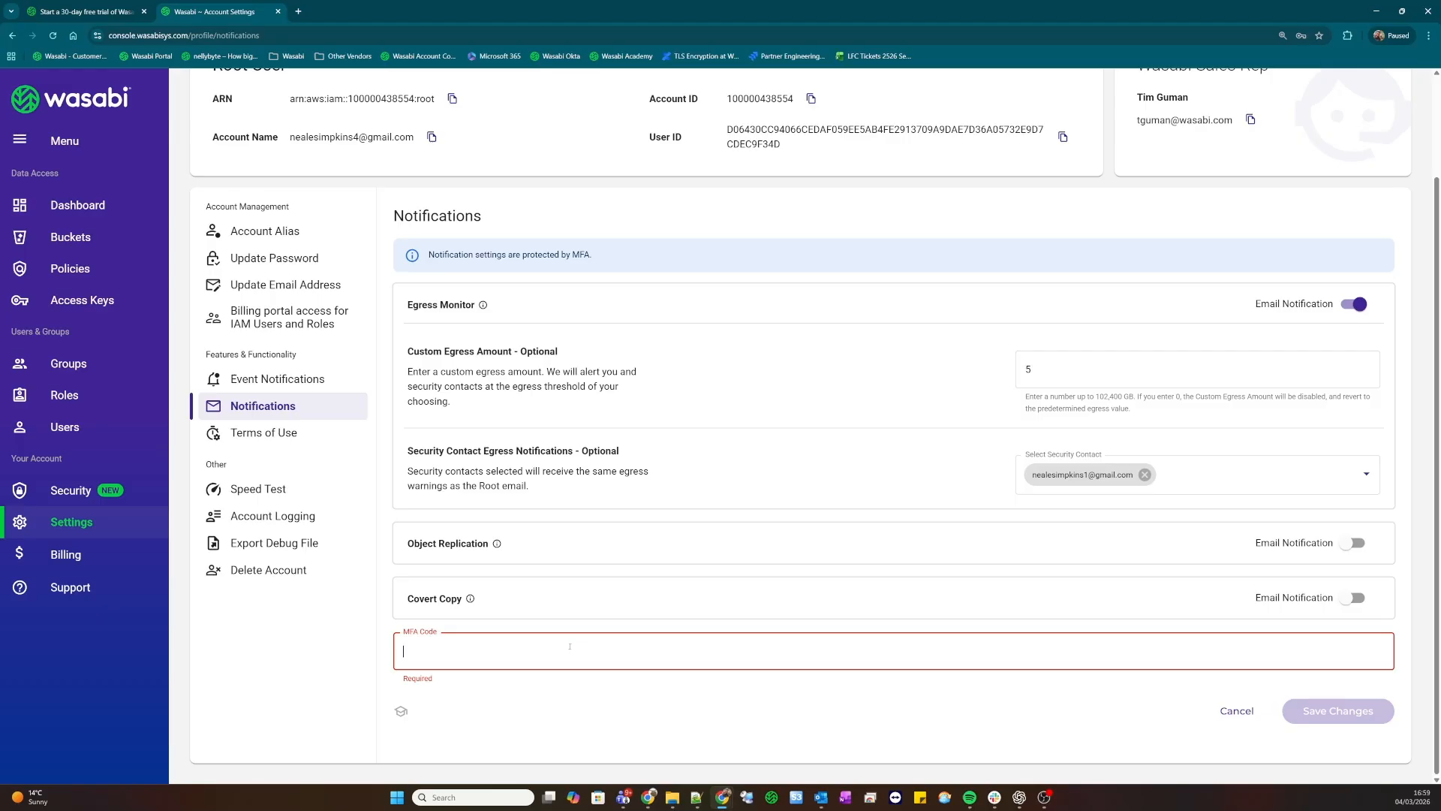
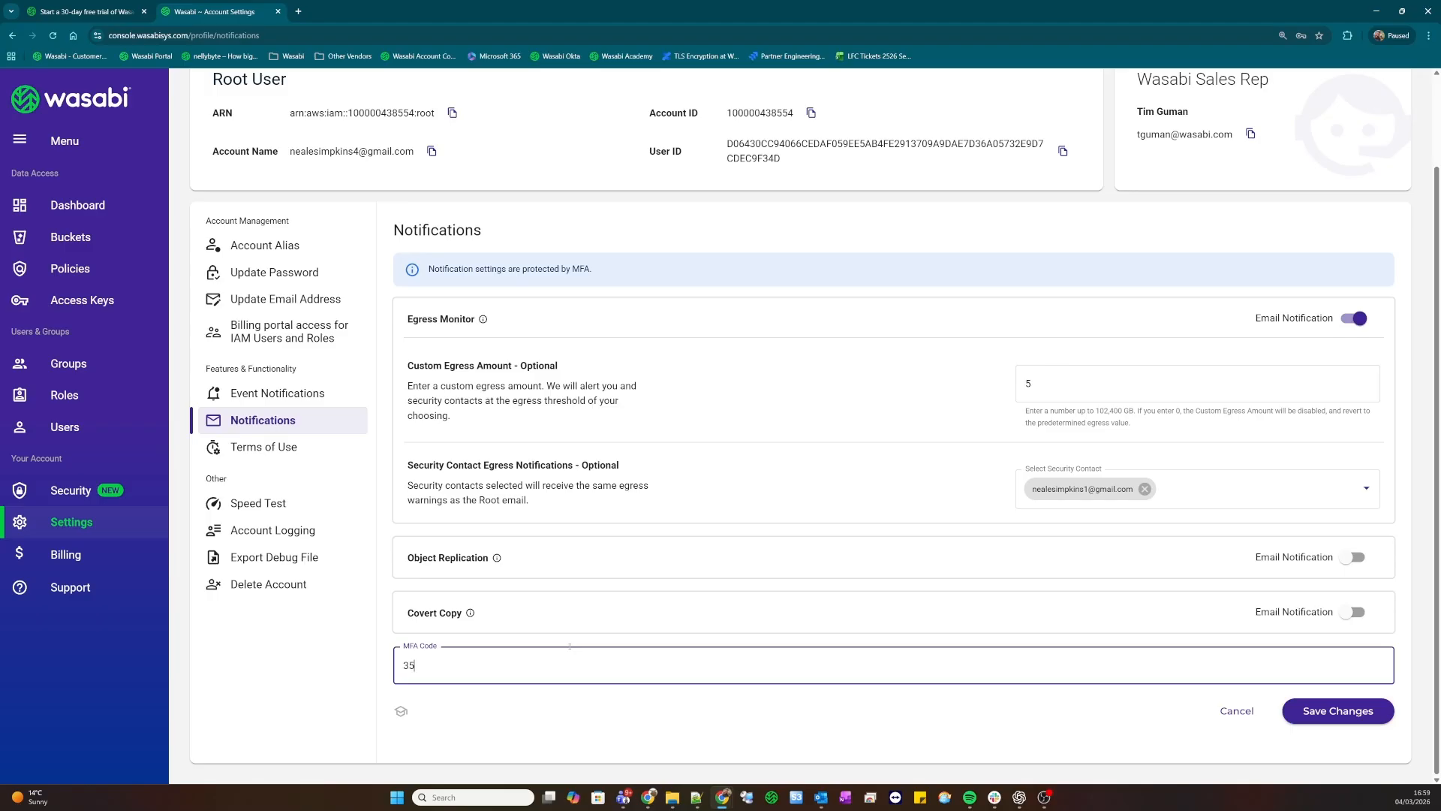
{"action": "left_click", "coordinate": [1352, 714]}
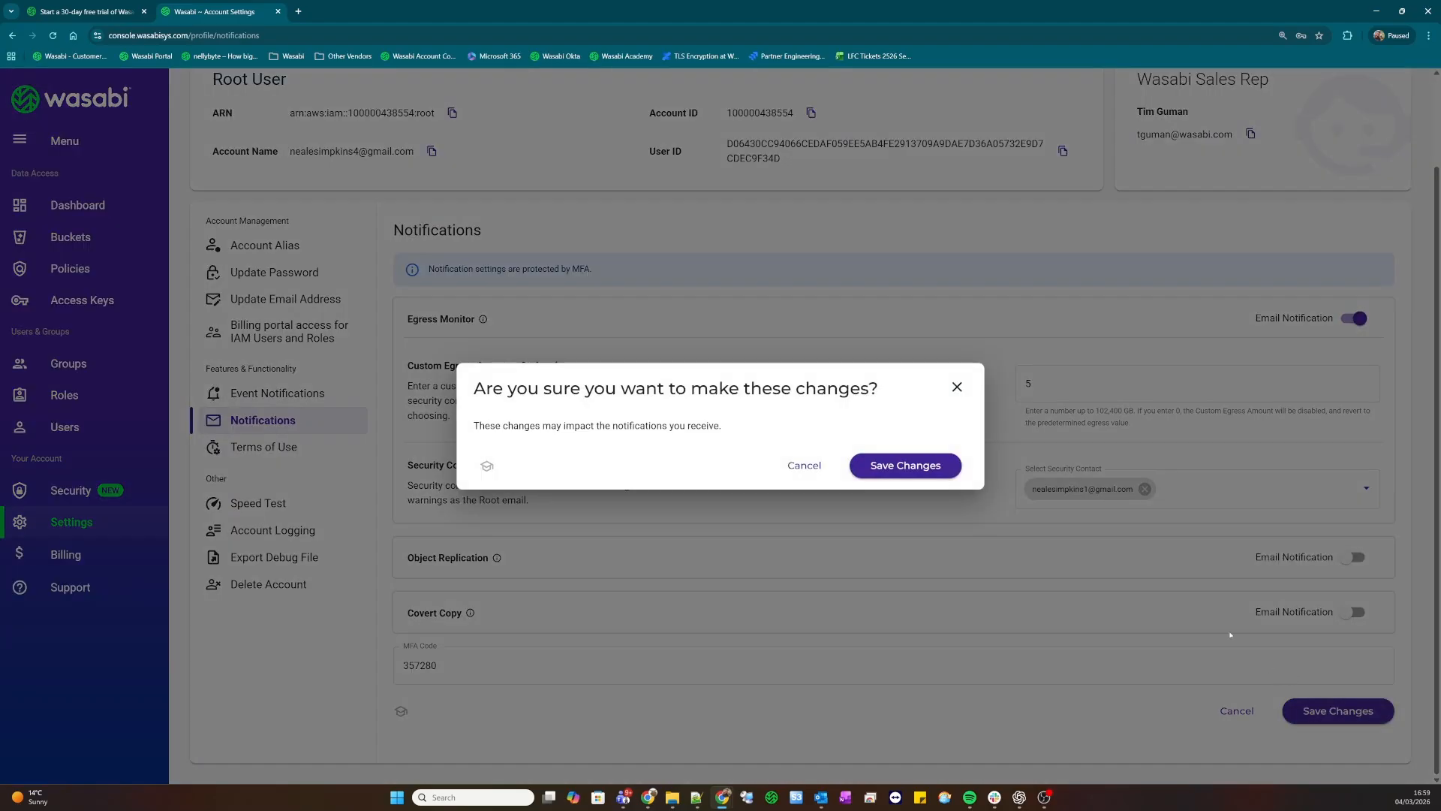
{"action": "left_click", "coordinate": [904, 466]}
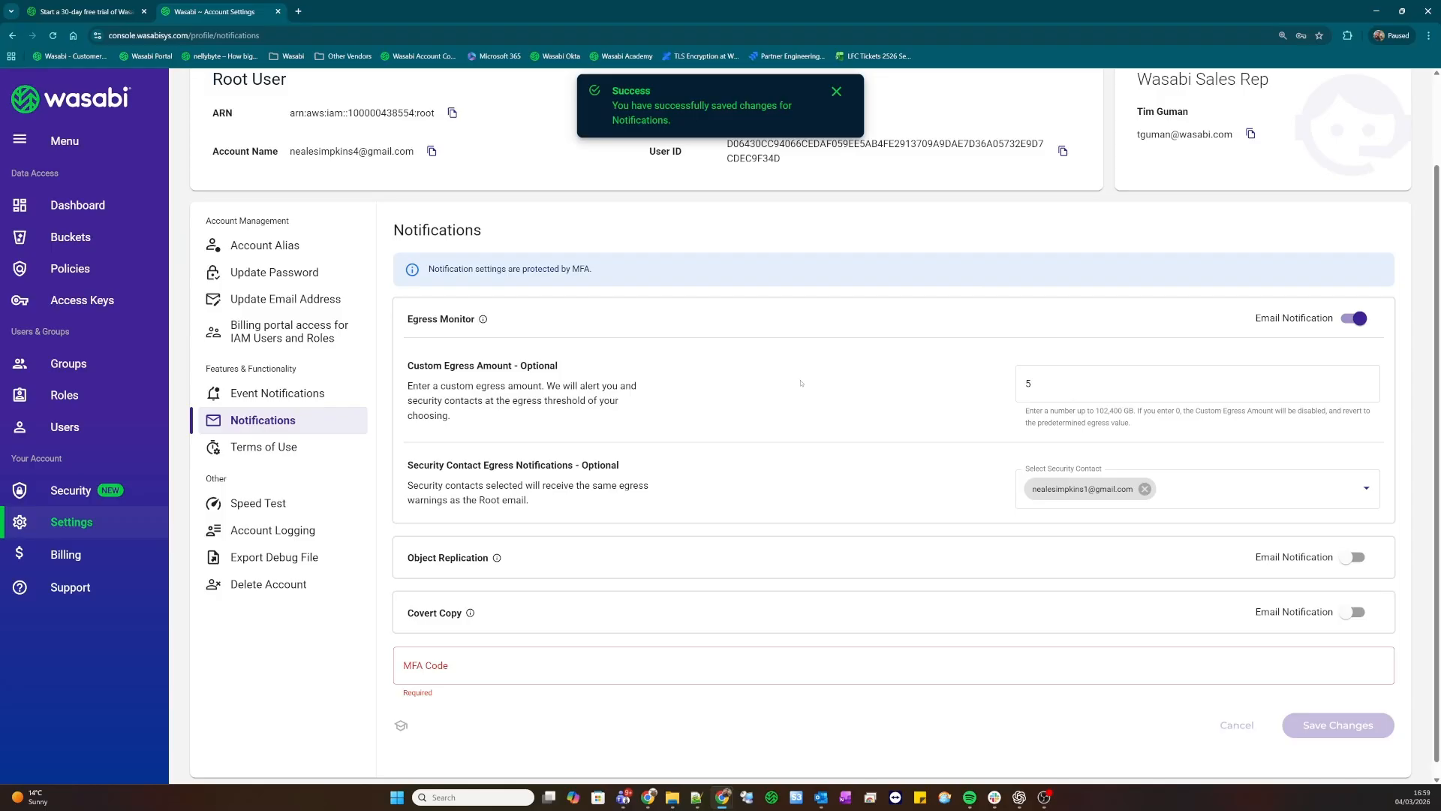
{"action": "scroll", "coordinate": [809, 388], "scroll_direction": "up", "scroll_amount": 2}
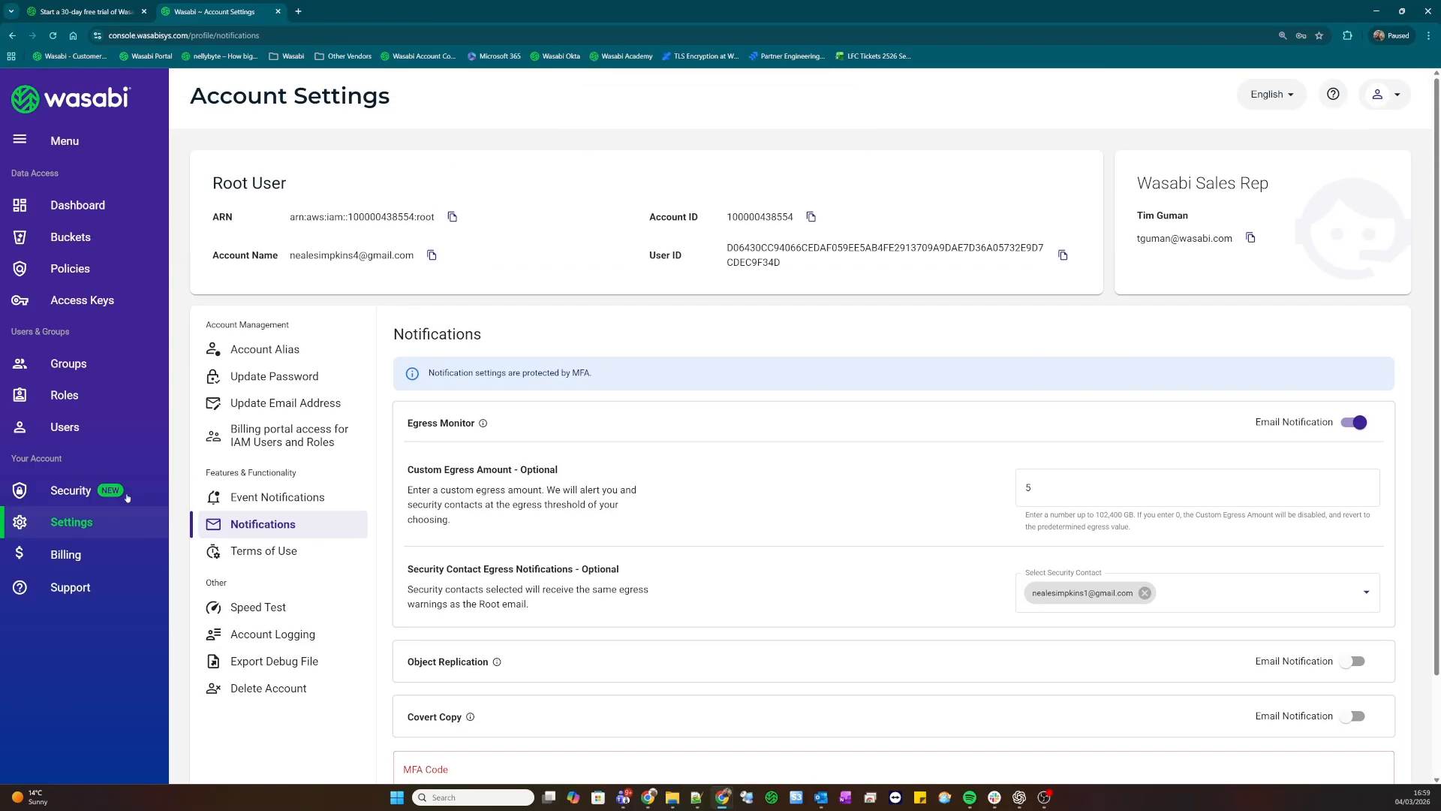
- Go to Settings > Notifications and highlight the Object Replication and Covert Copy options
{"action": "left_click", "coordinate": [68, 492]}
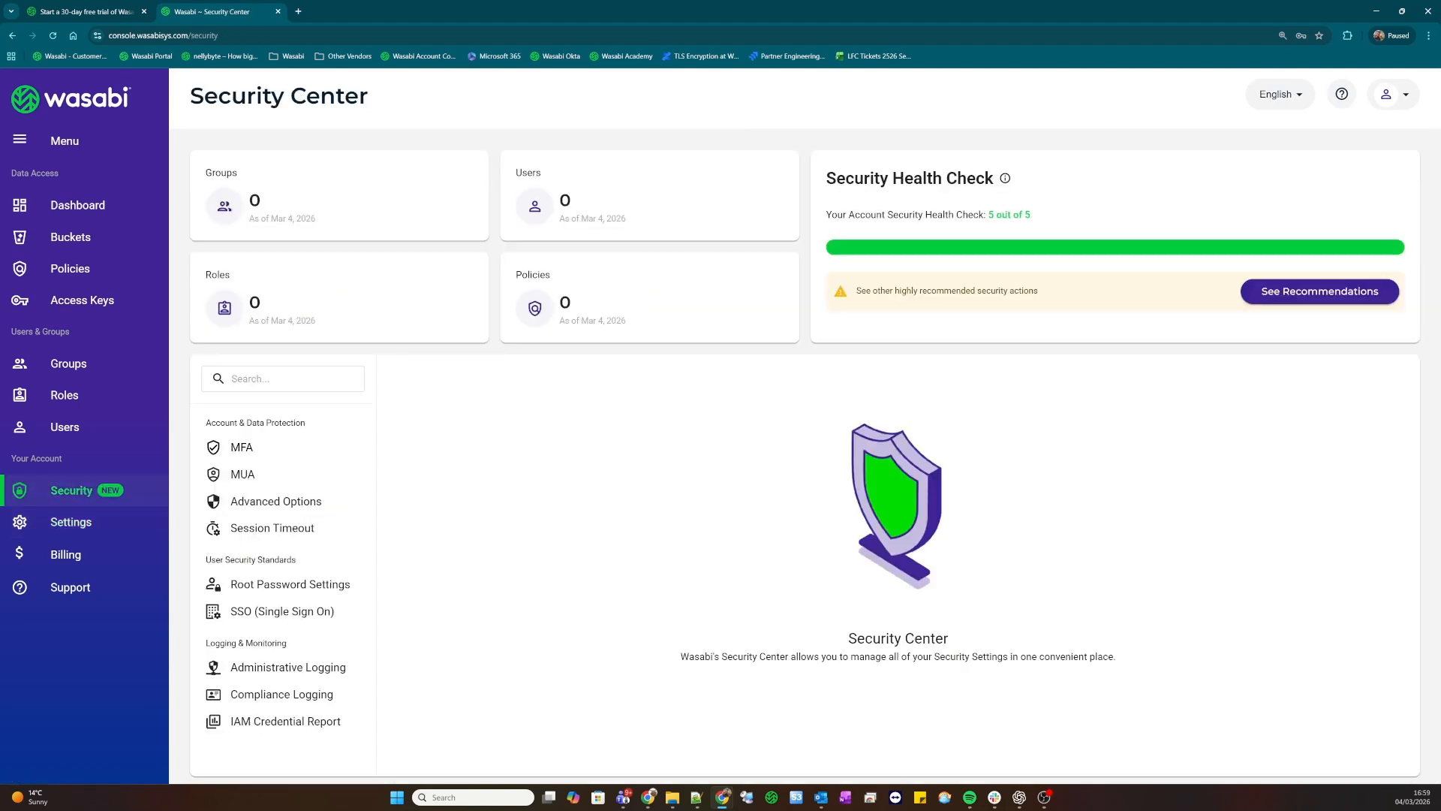
{"action": "left_click", "coordinate": [82, 523]}
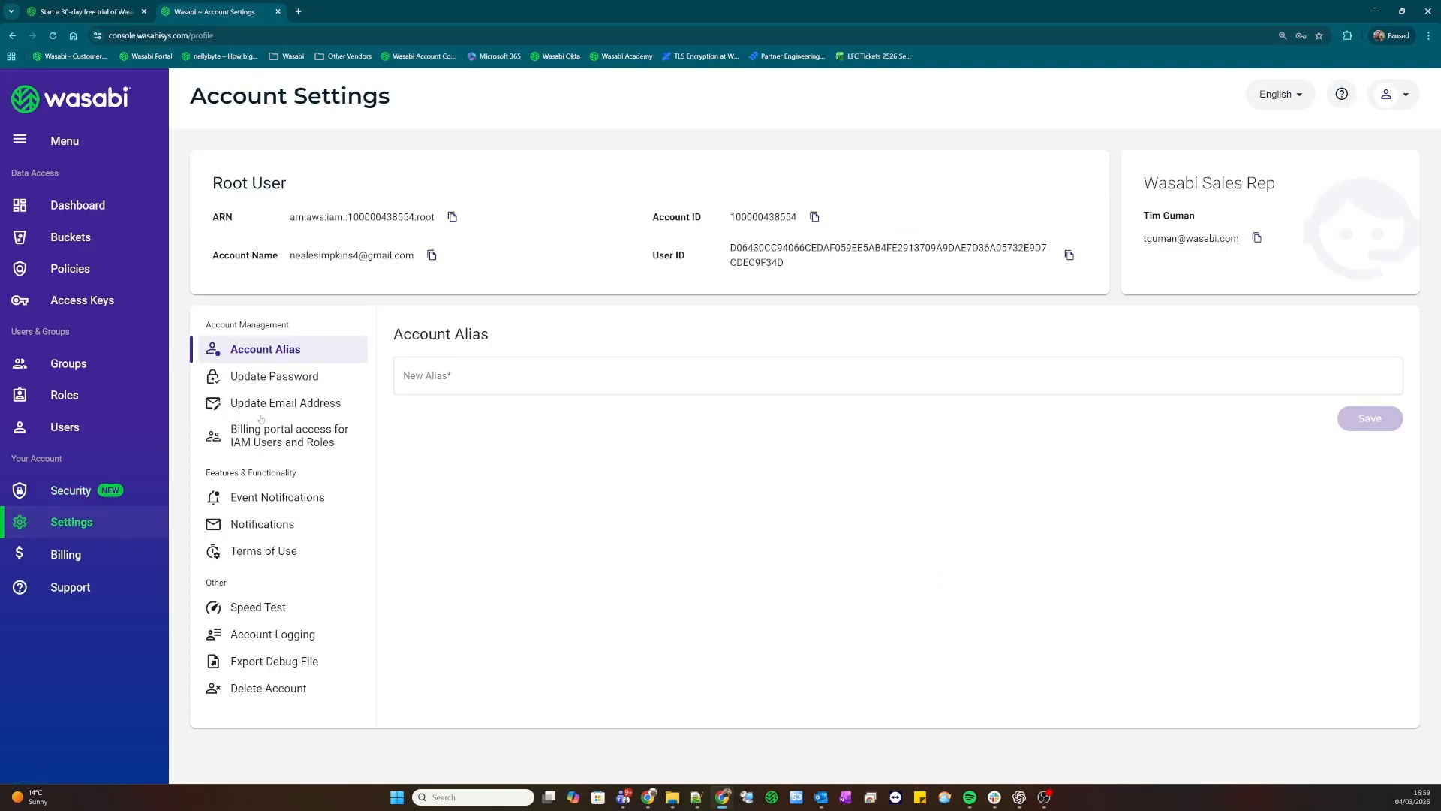
{"action": "left_click", "coordinate": [276, 524]}
{"action": "scroll", "coordinate": [884, 498], "scroll_direction": "down", "scroll_amount": 2}
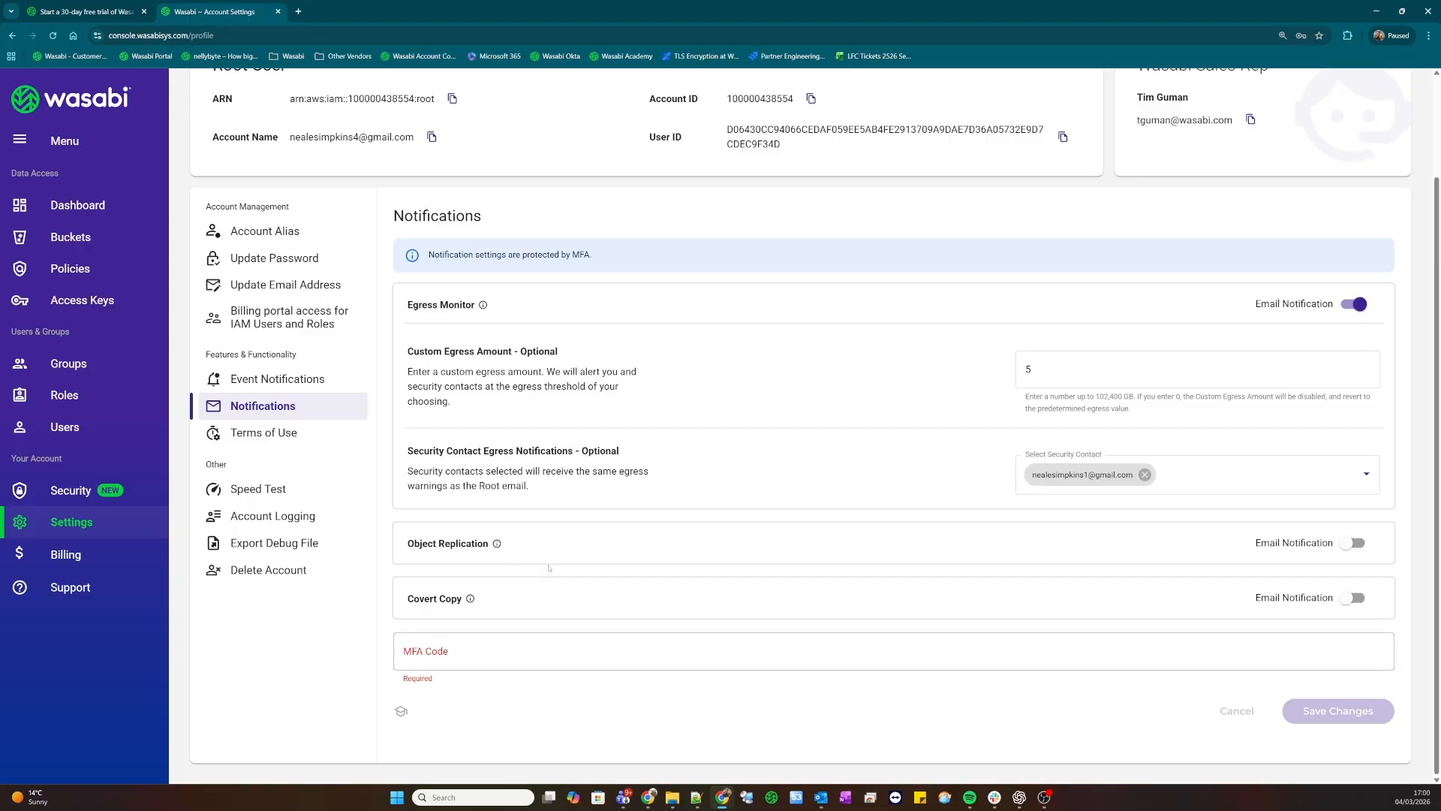
{"action": "mouse_move", "coordinate": [496, 545]}
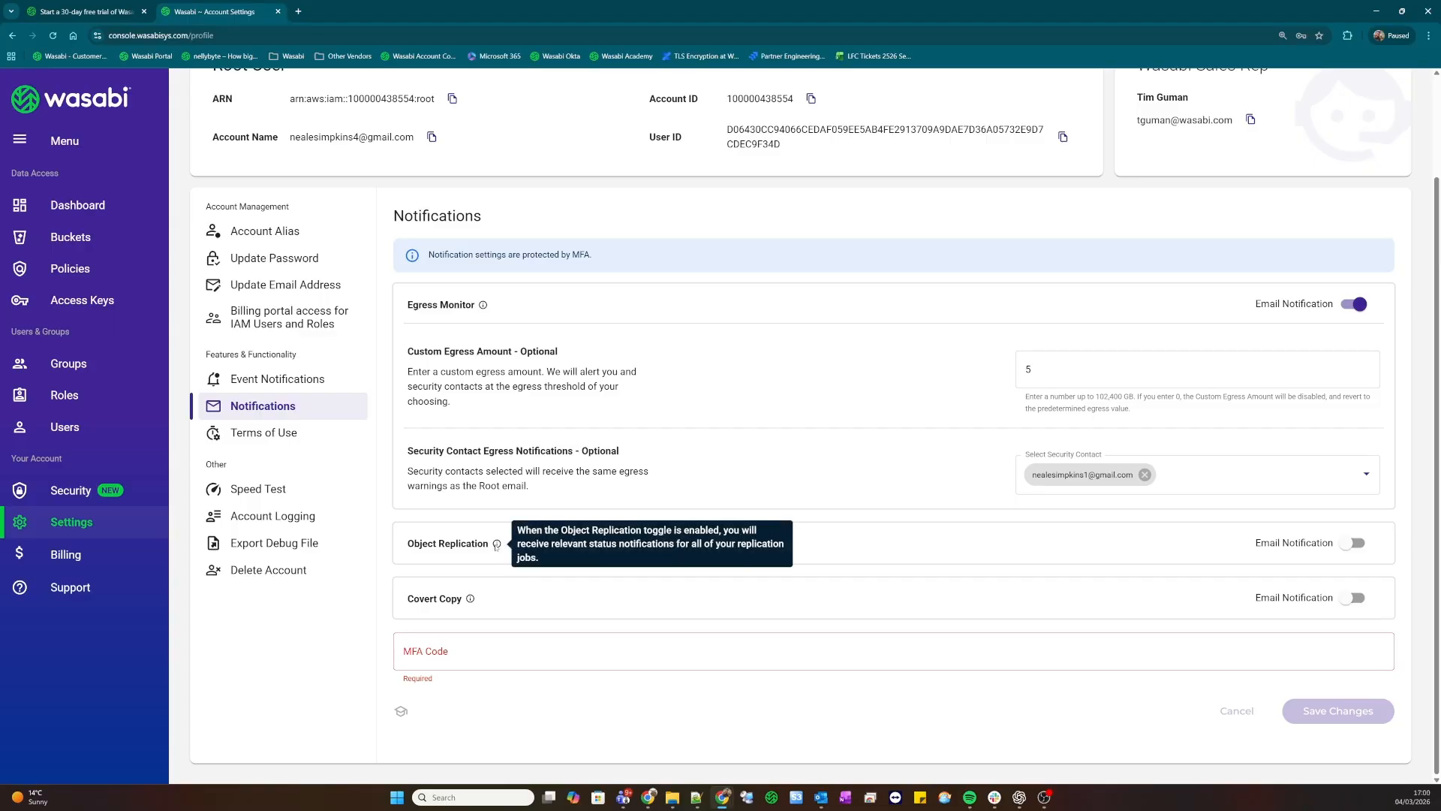
{"action": "mouse_move", "coordinate": [470, 600]}
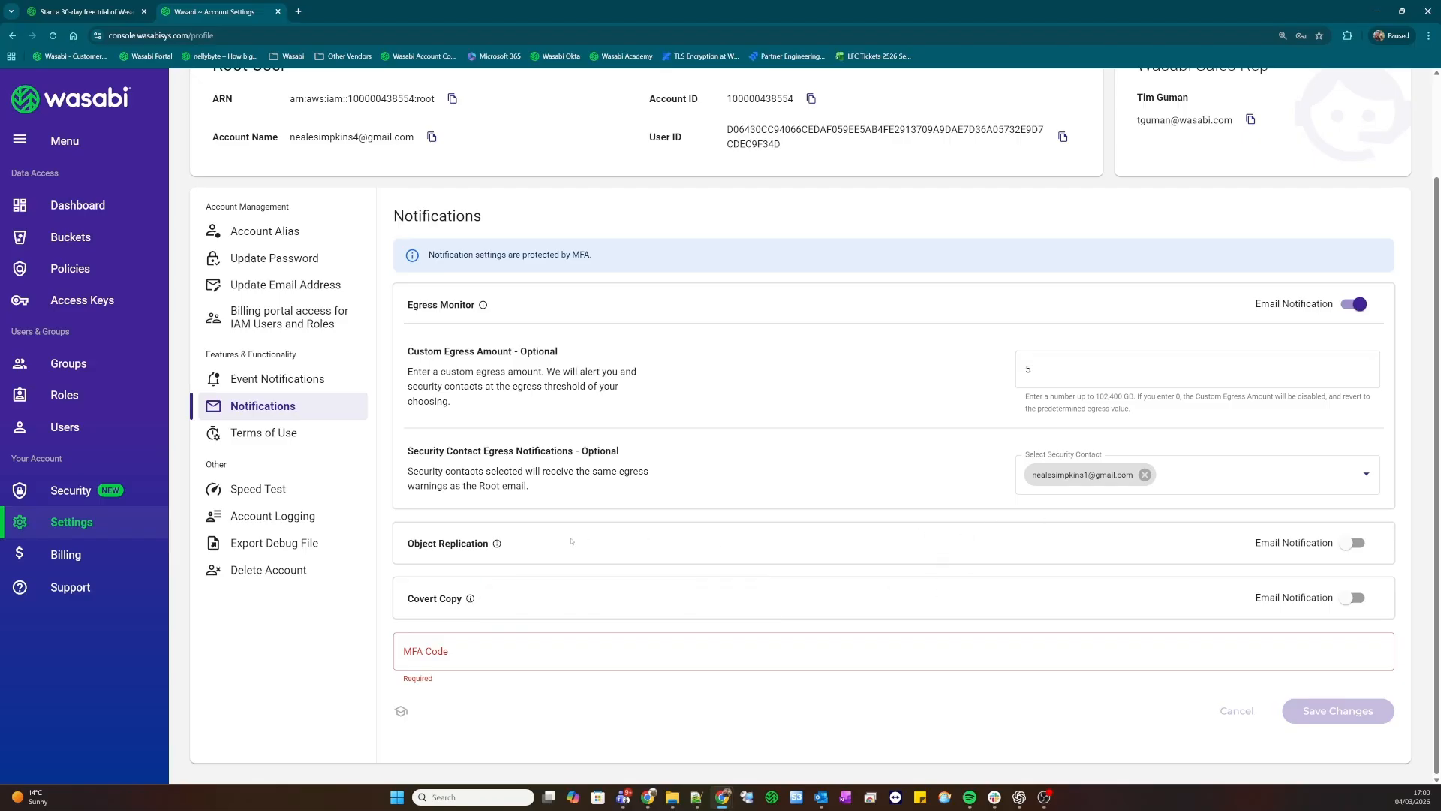
{"action": "left_click_drag", "start_coordinate": [408, 544], "coordinate": [488, 544]}
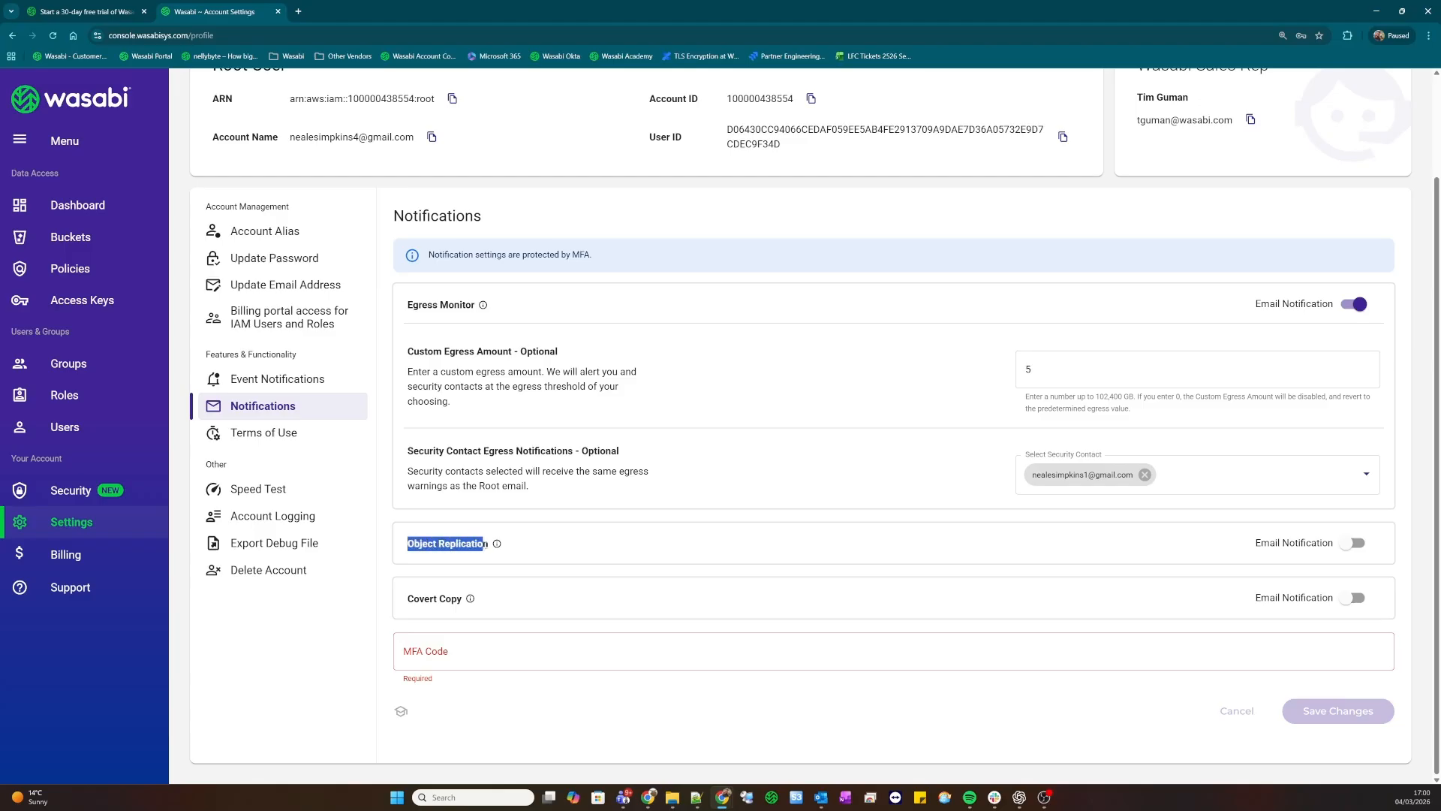
{"action": "left_click", "coordinate": [704, 553]}
{"action": "left_click_drag", "start_coordinate": [407, 598], "coordinate": [462, 598]}
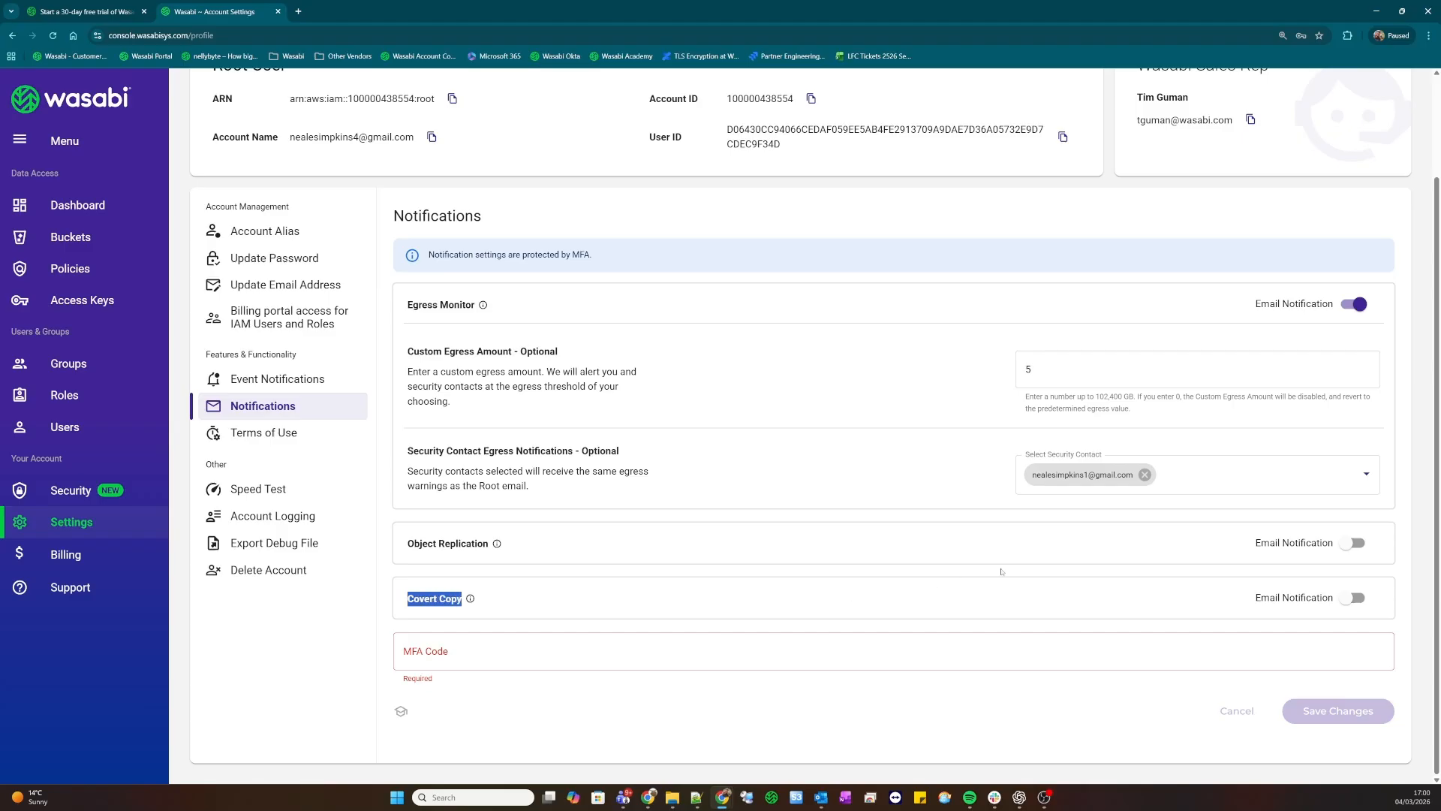
- Turn on Object Replication and Covert Copy email notifications and save them with the MFA code
{"action": "left_click", "coordinate": [1358, 543]}
{"action": "left_click", "coordinate": [1356, 598]}
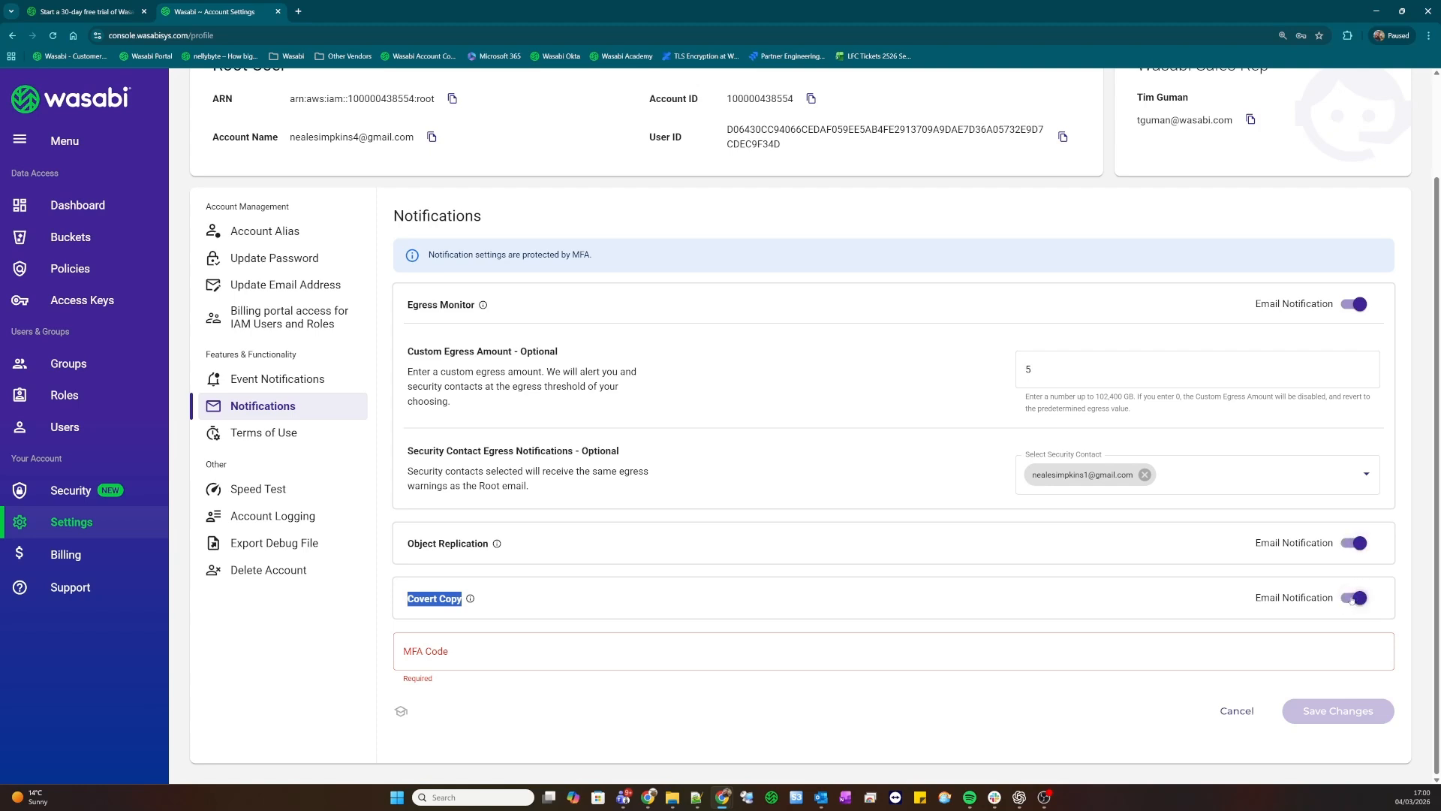
{"action": "left_click", "coordinate": [511, 658]}
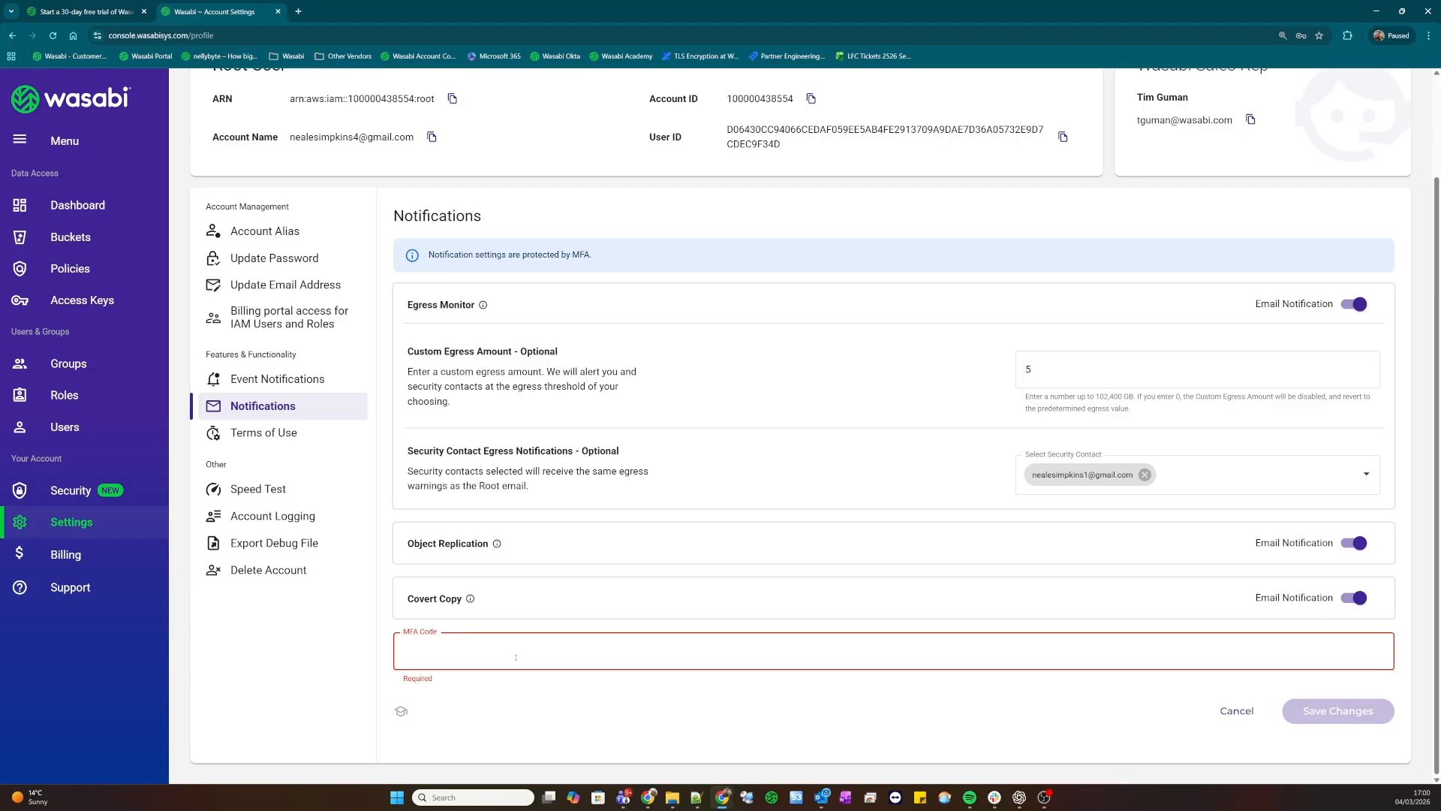
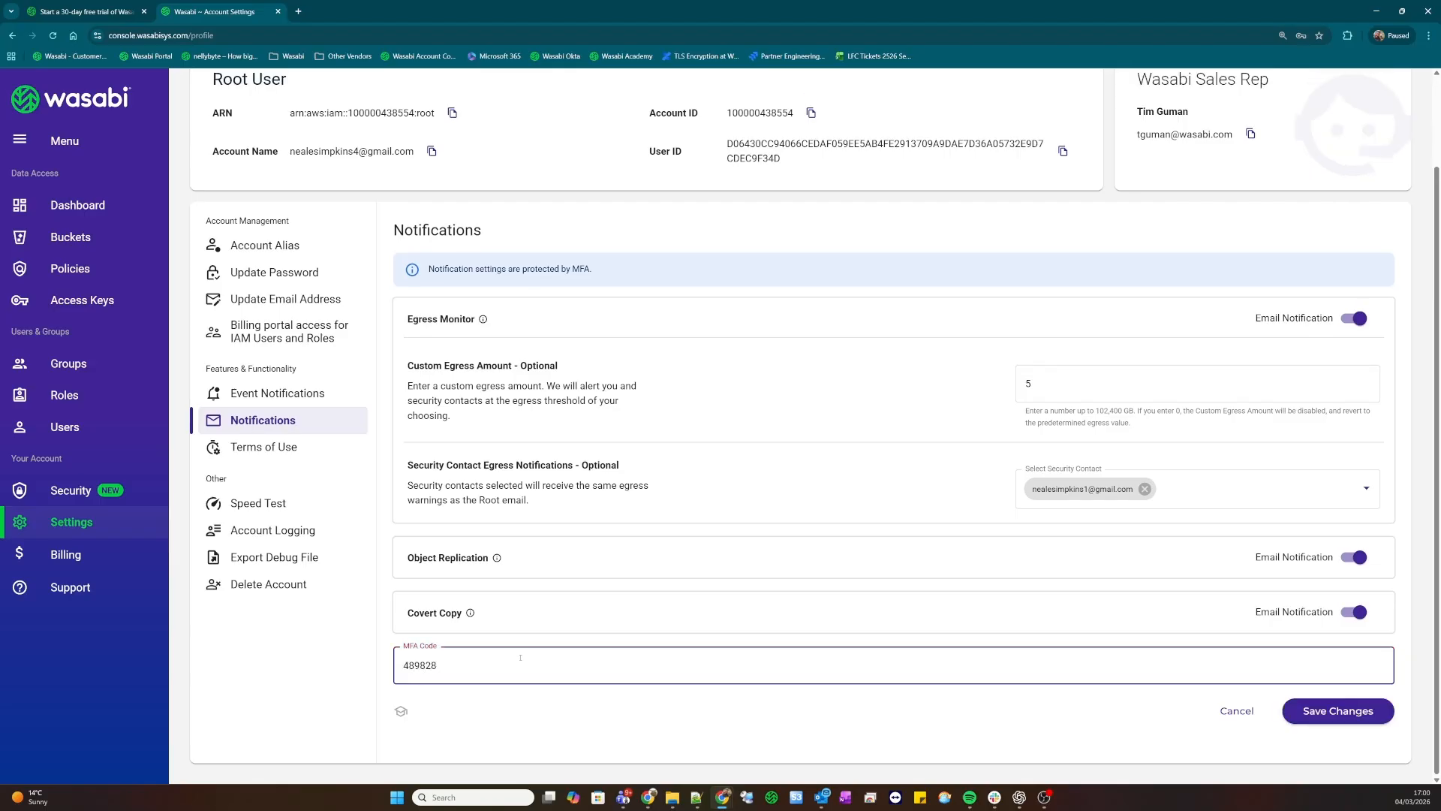
{"action": "left_click", "coordinate": [1317, 713]}
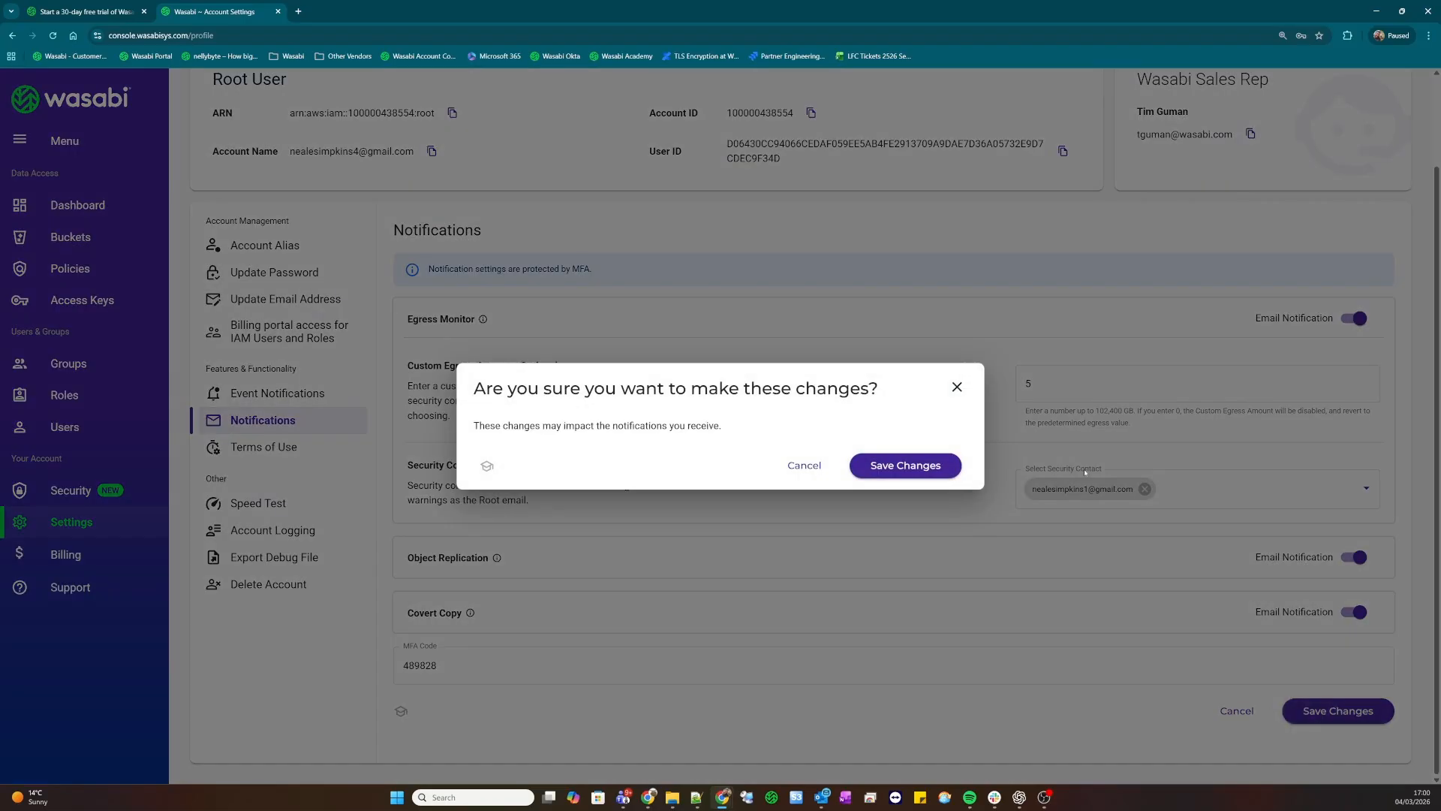
{"action": "left_click", "coordinate": [931, 475]}
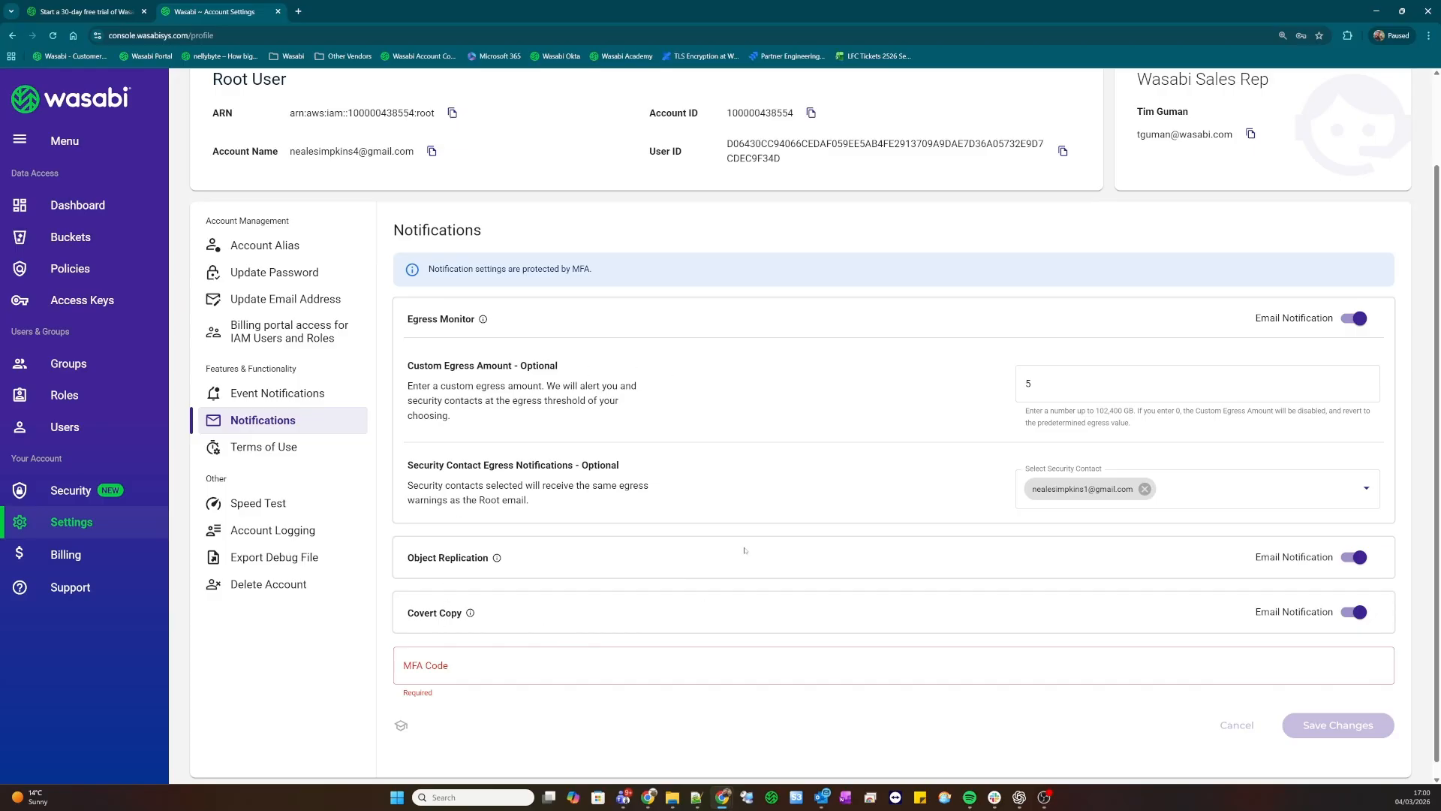
{"action": "scroll", "coordinate": [798, 465], "scroll_direction": "up", "scroll_amount": 2}
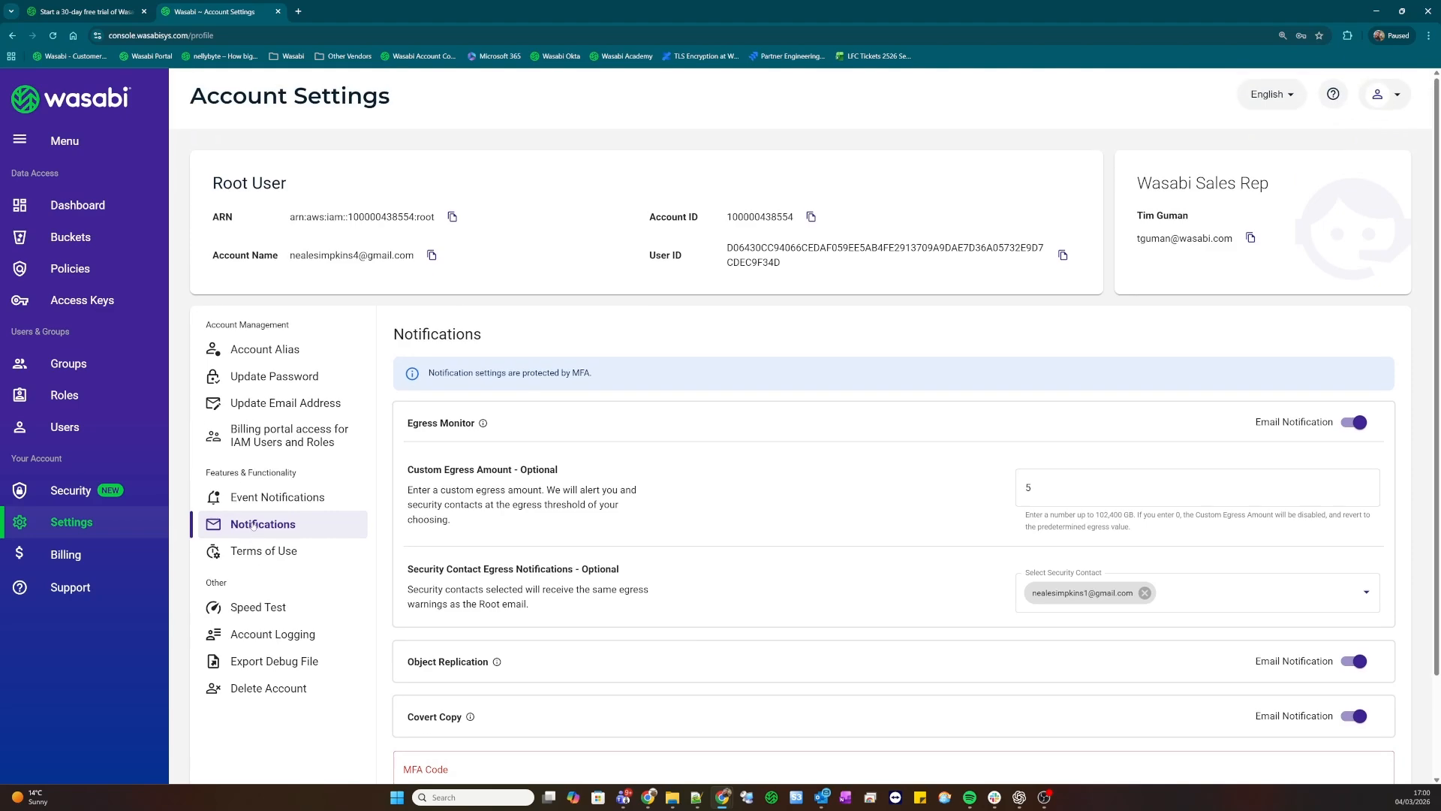
- Open Security Center, review the 5 out of 5 Security Health Check details, then close them
{"action": "left_click", "coordinate": [70, 490]}
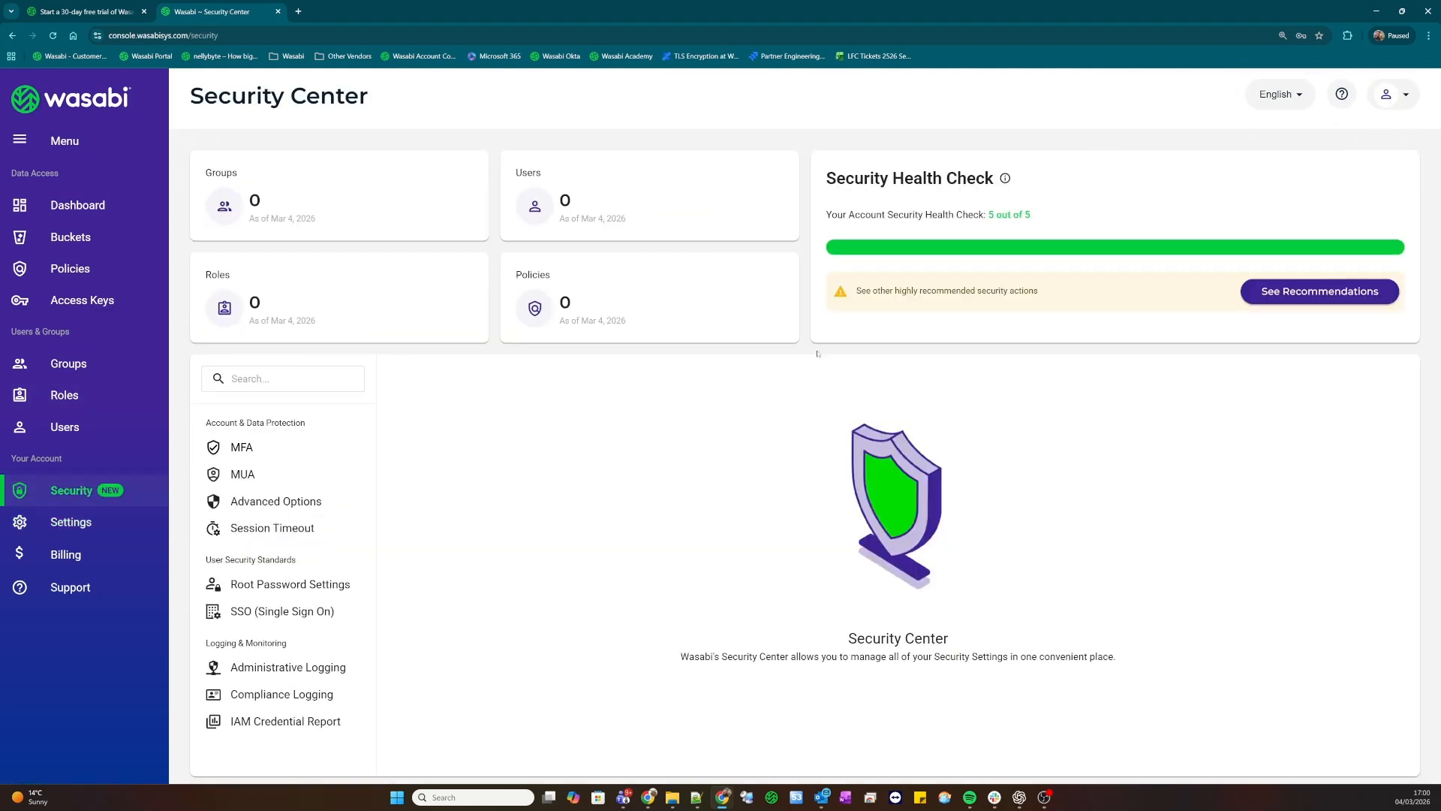
{"action": "left_click", "coordinate": [1279, 293]}
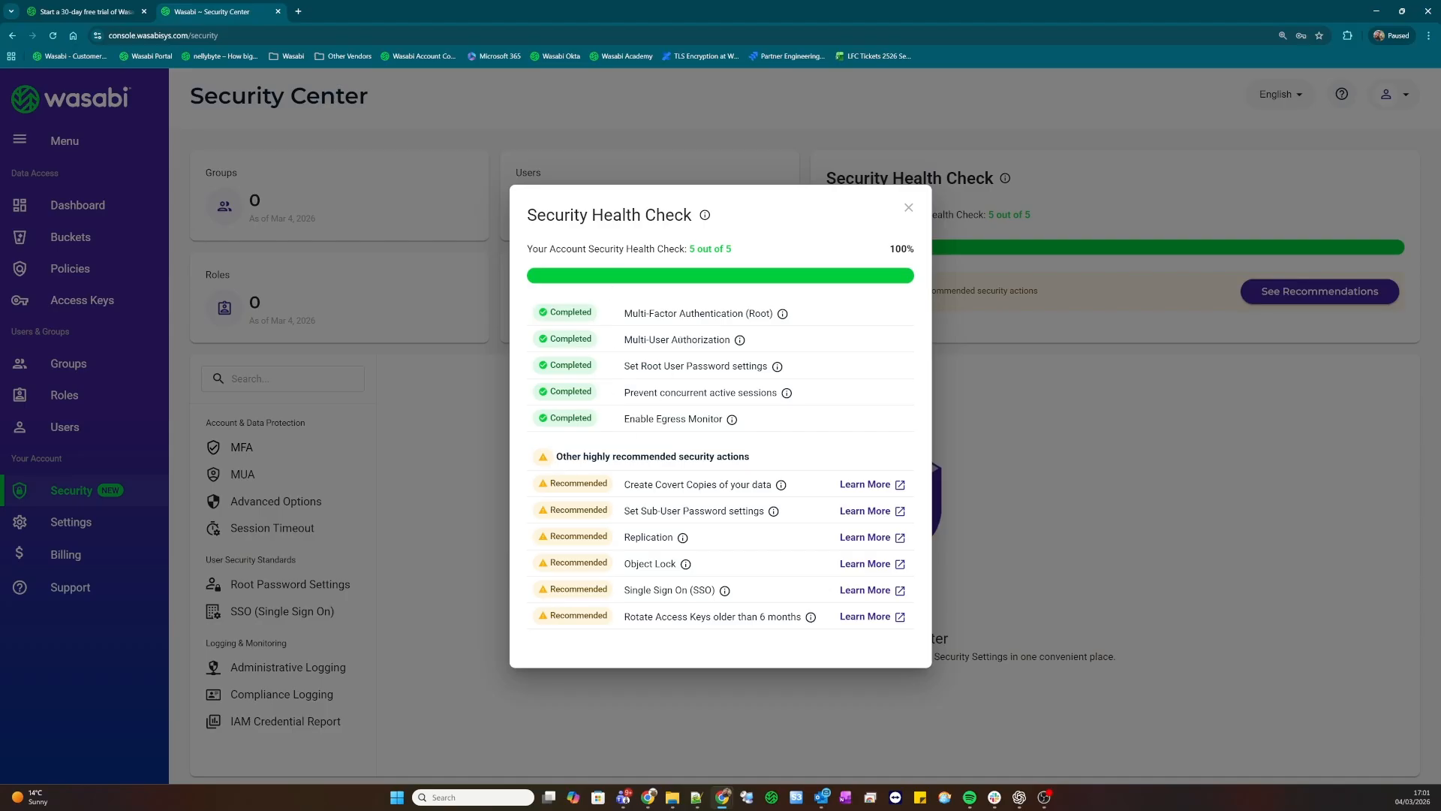
{"action": "left_click", "coordinate": [908, 211]}
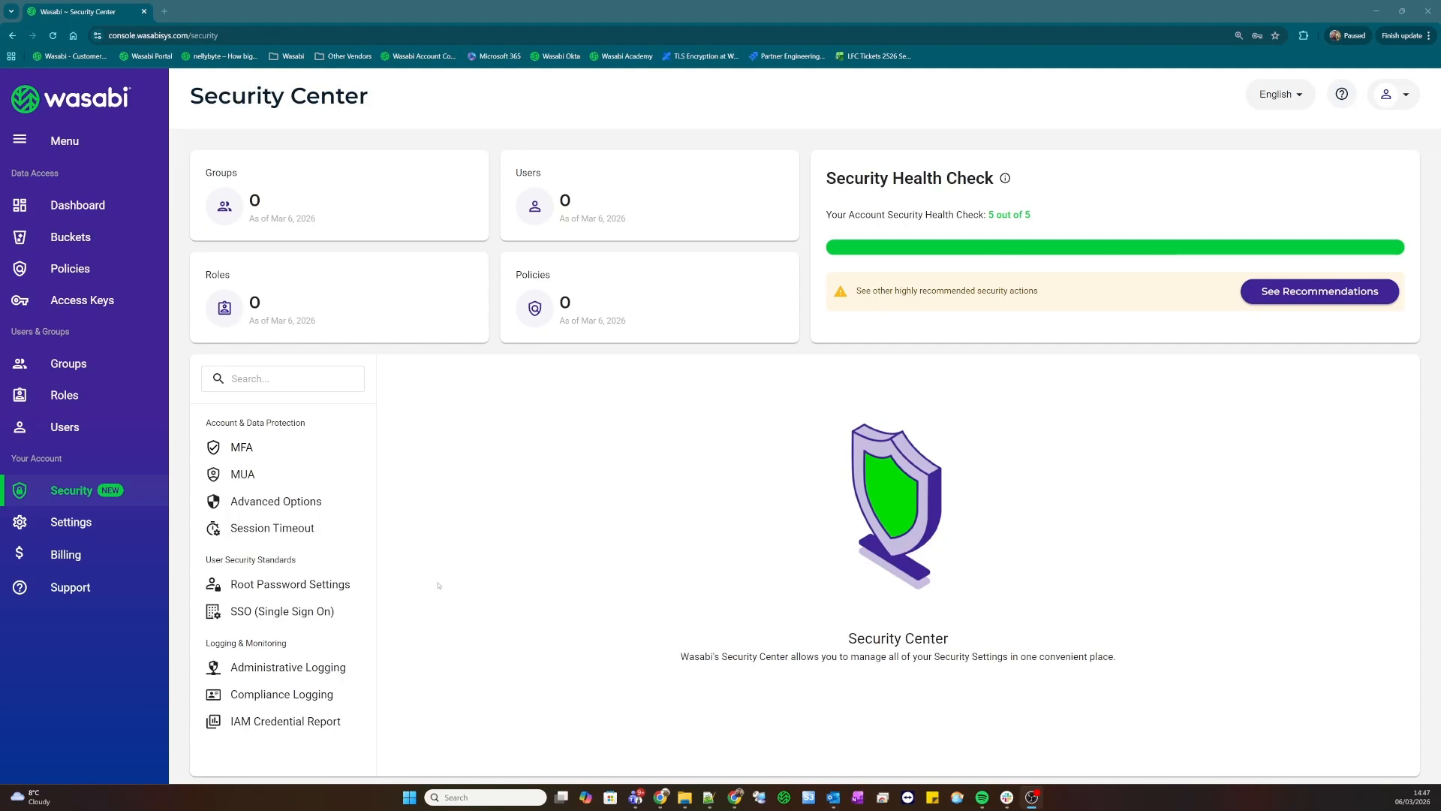
- Check Session Timeout, Root Password, SSO, Compliance Logging and IAM Credential Report, ending on Administrative Logging
{"action": "left_click", "coordinate": [263, 530]}
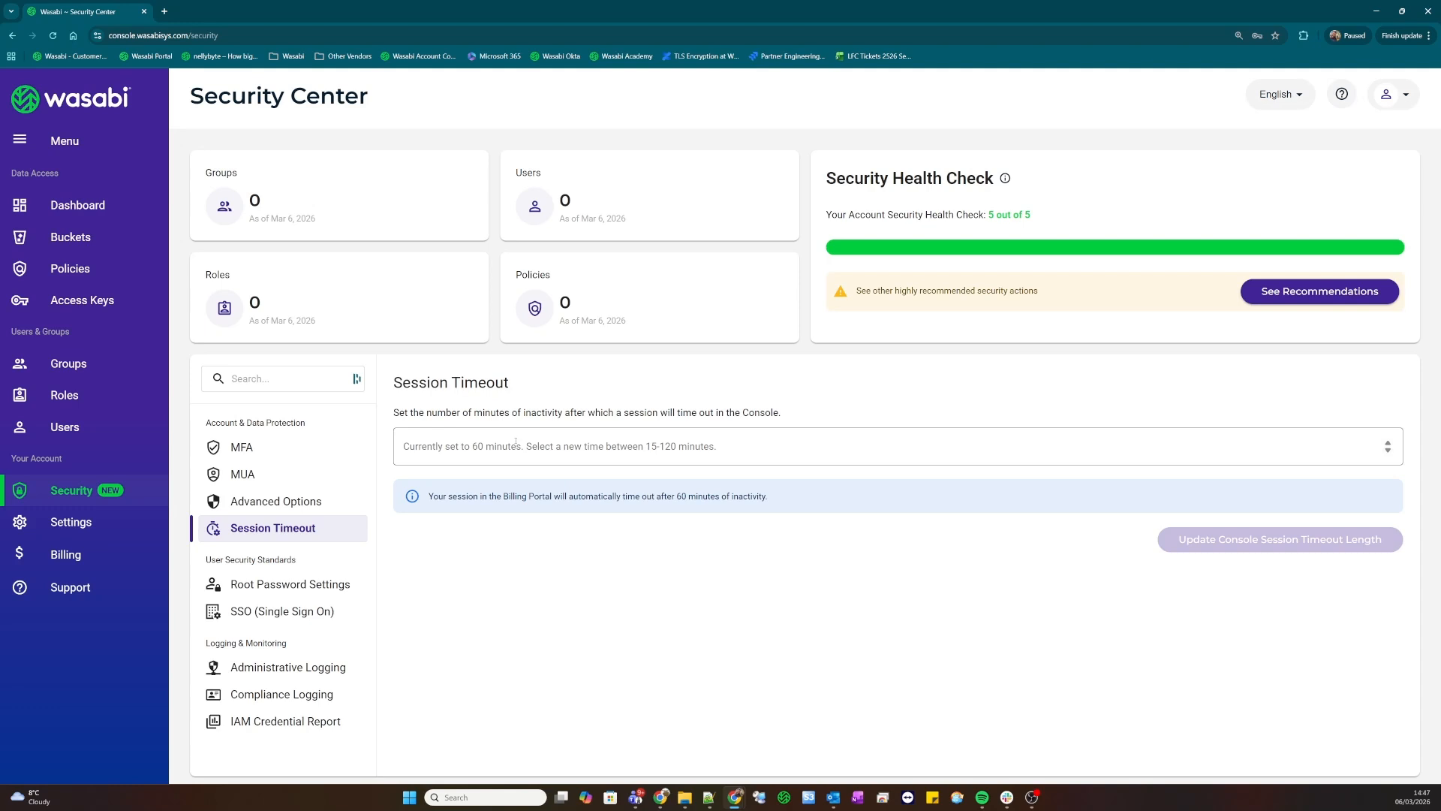
{"action": "left_click", "coordinate": [270, 586]}
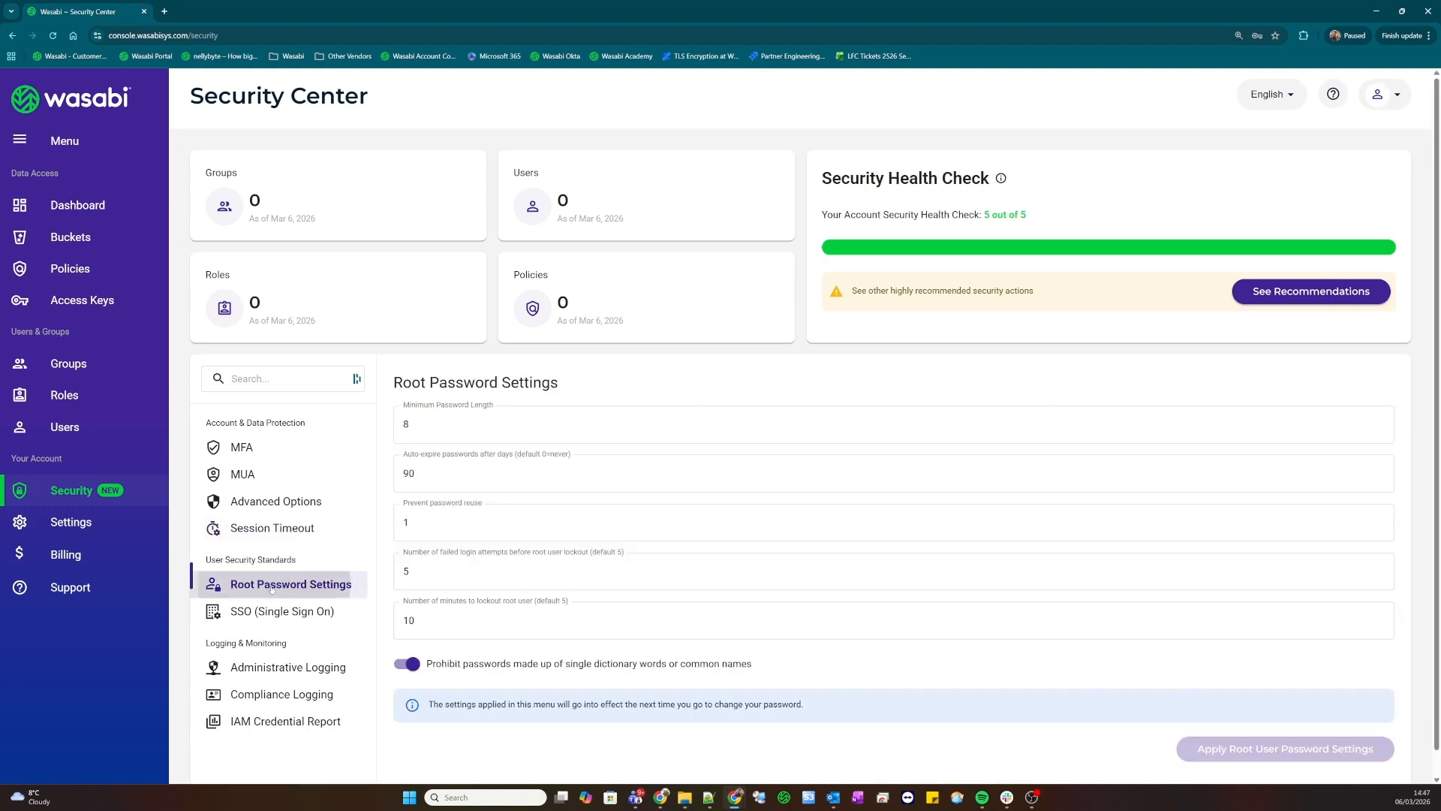
{"action": "left_click", "coordinate": [250, 614]}
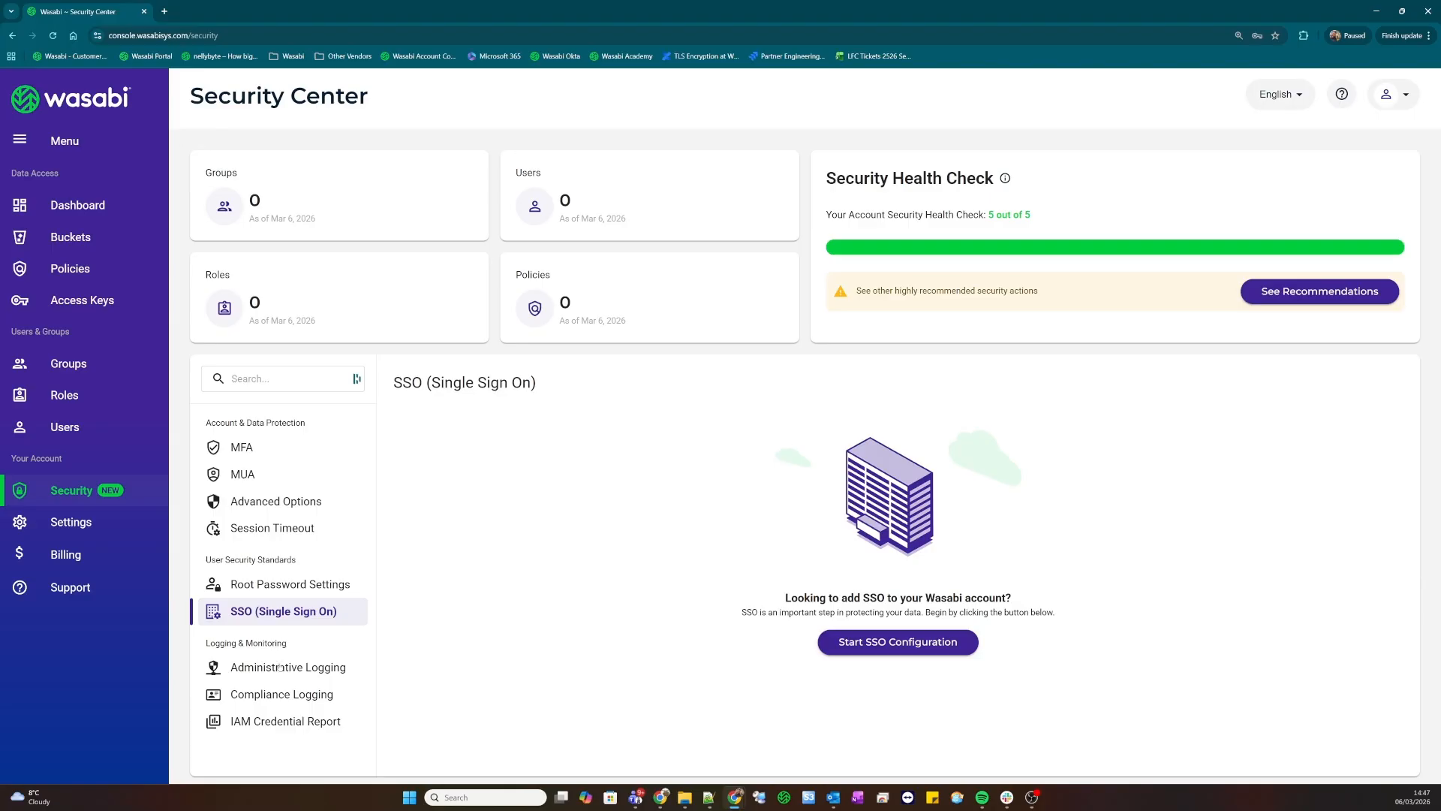
{"action": "left_click", "coordinate": [257, 669]}
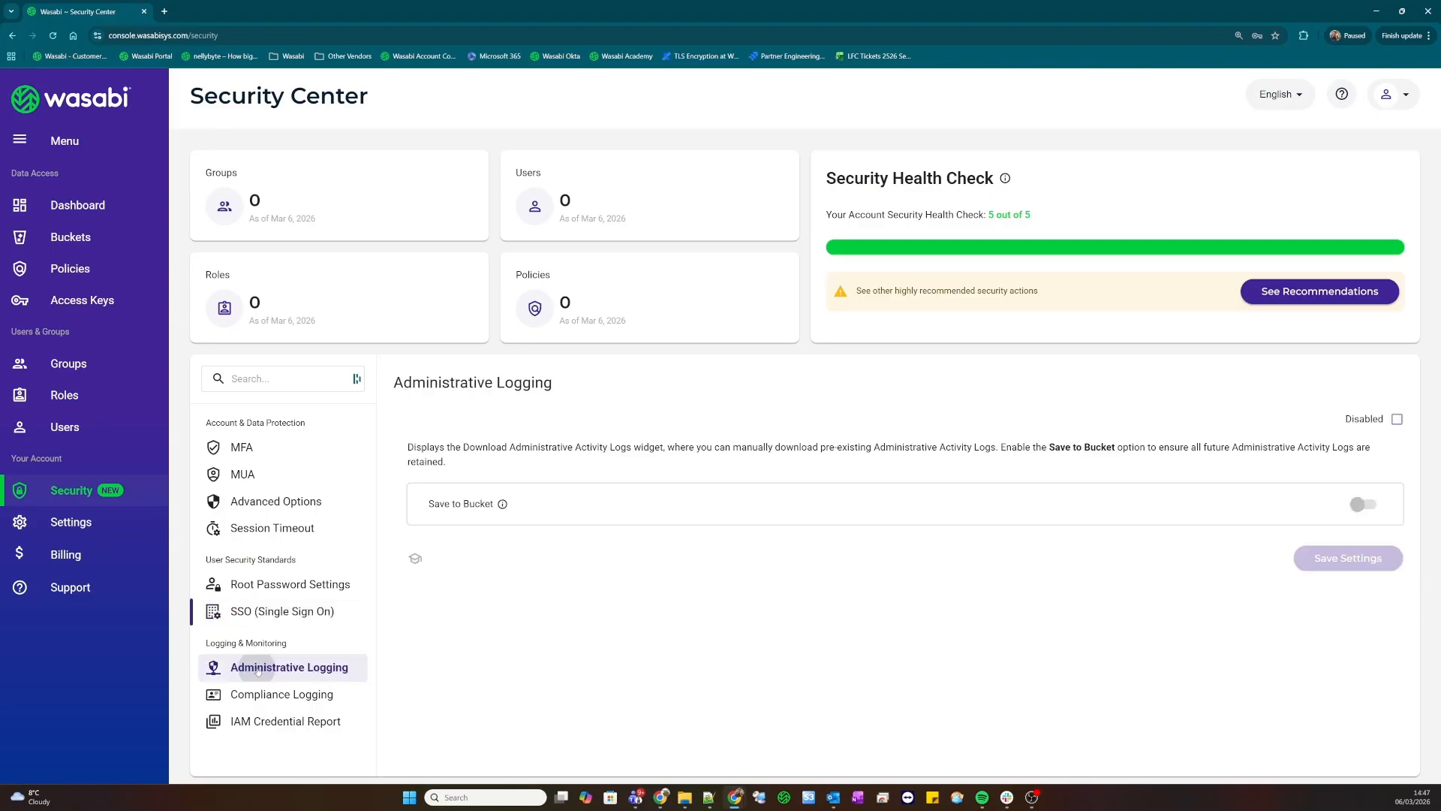
{"action": "left_click", "coordinate": [264, 698]}
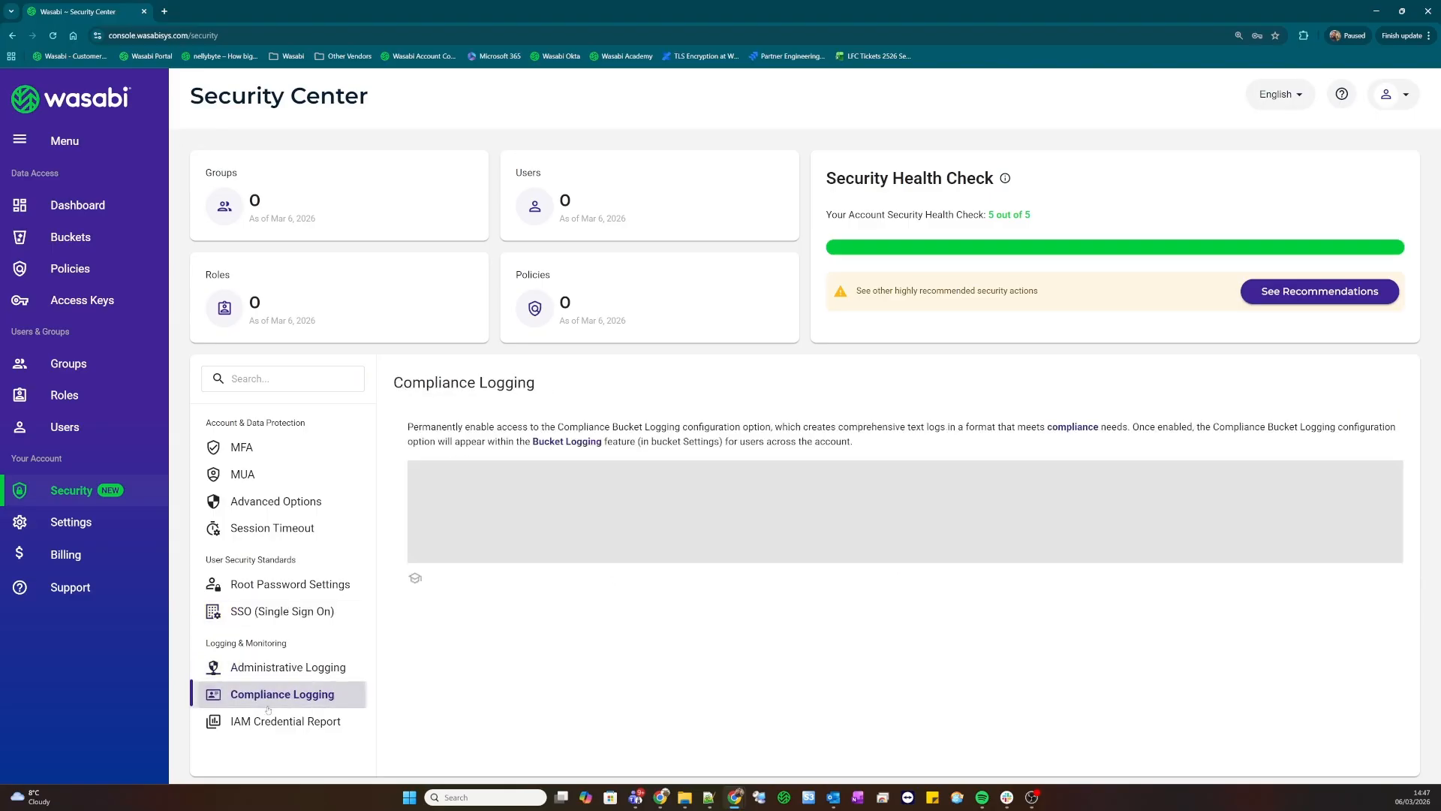
{"action": "left_click", "coordinate": [272, 721]}
{"action": "left_click", "coordinate": [269, 667]}
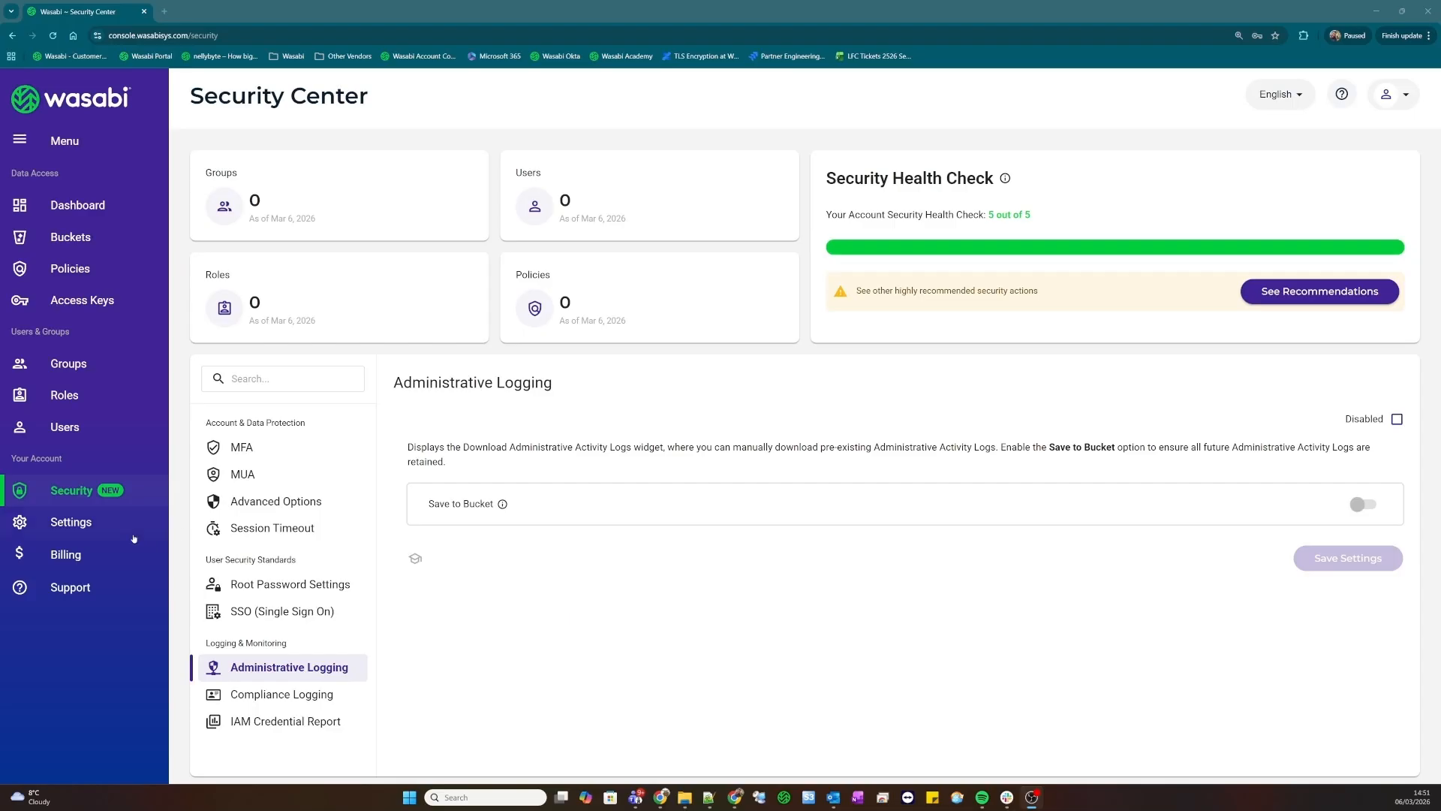
- Change the account alias to nelly4 in Account Settings and save it
{"action": "left_click", "coordinate": [70, 522]}
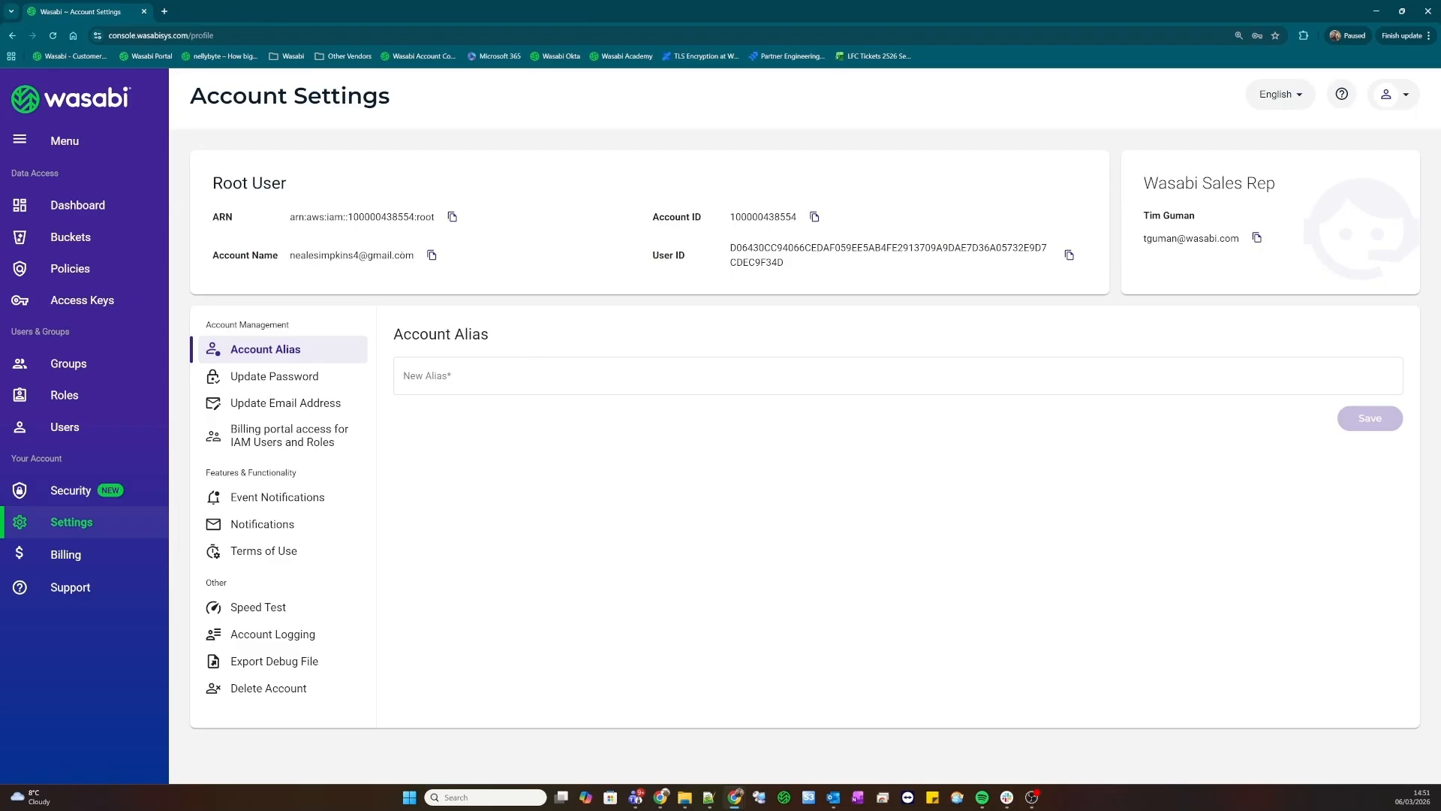
{"action": "left_click", "coordinate": [476, 364]}
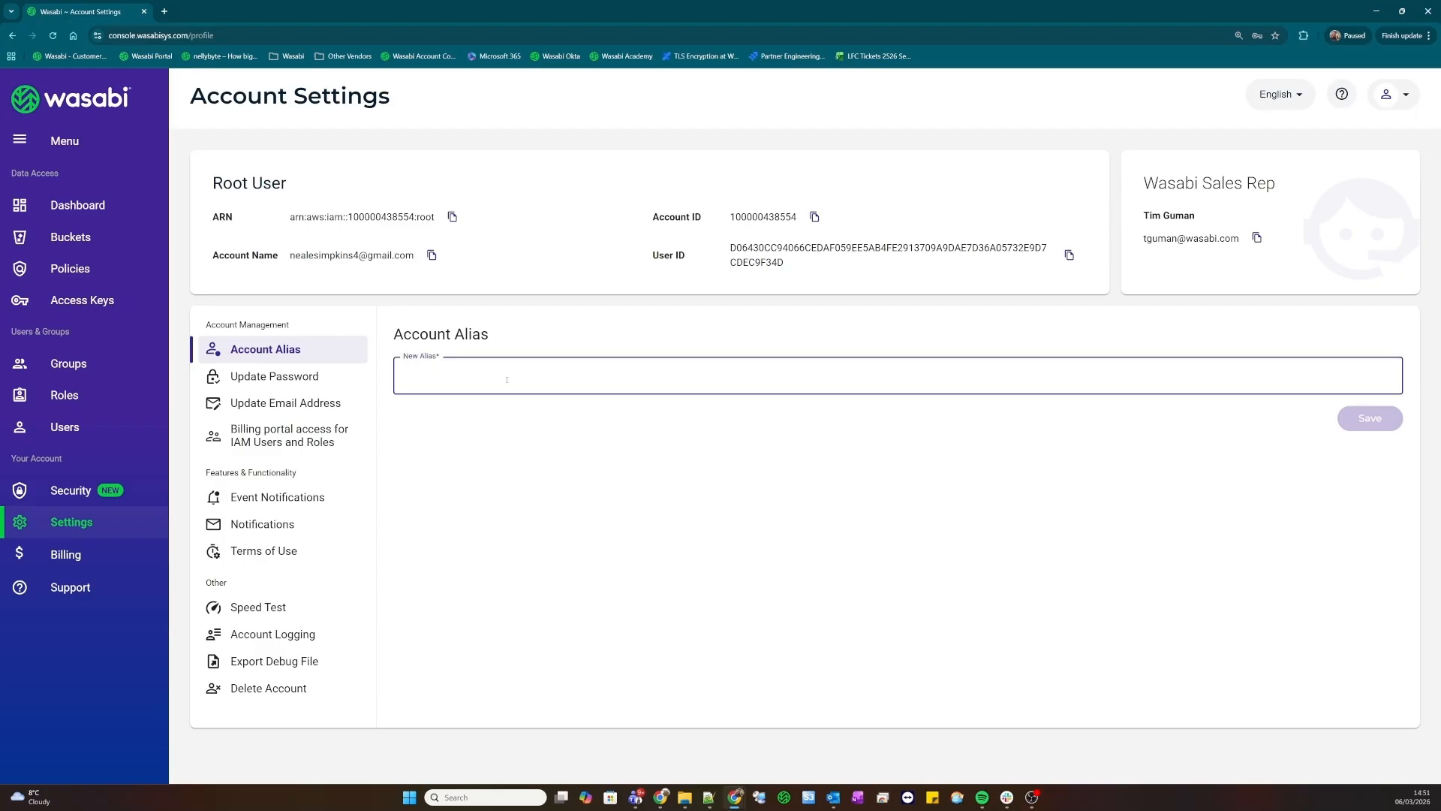
{"action": "type", "text": "nelly4"}
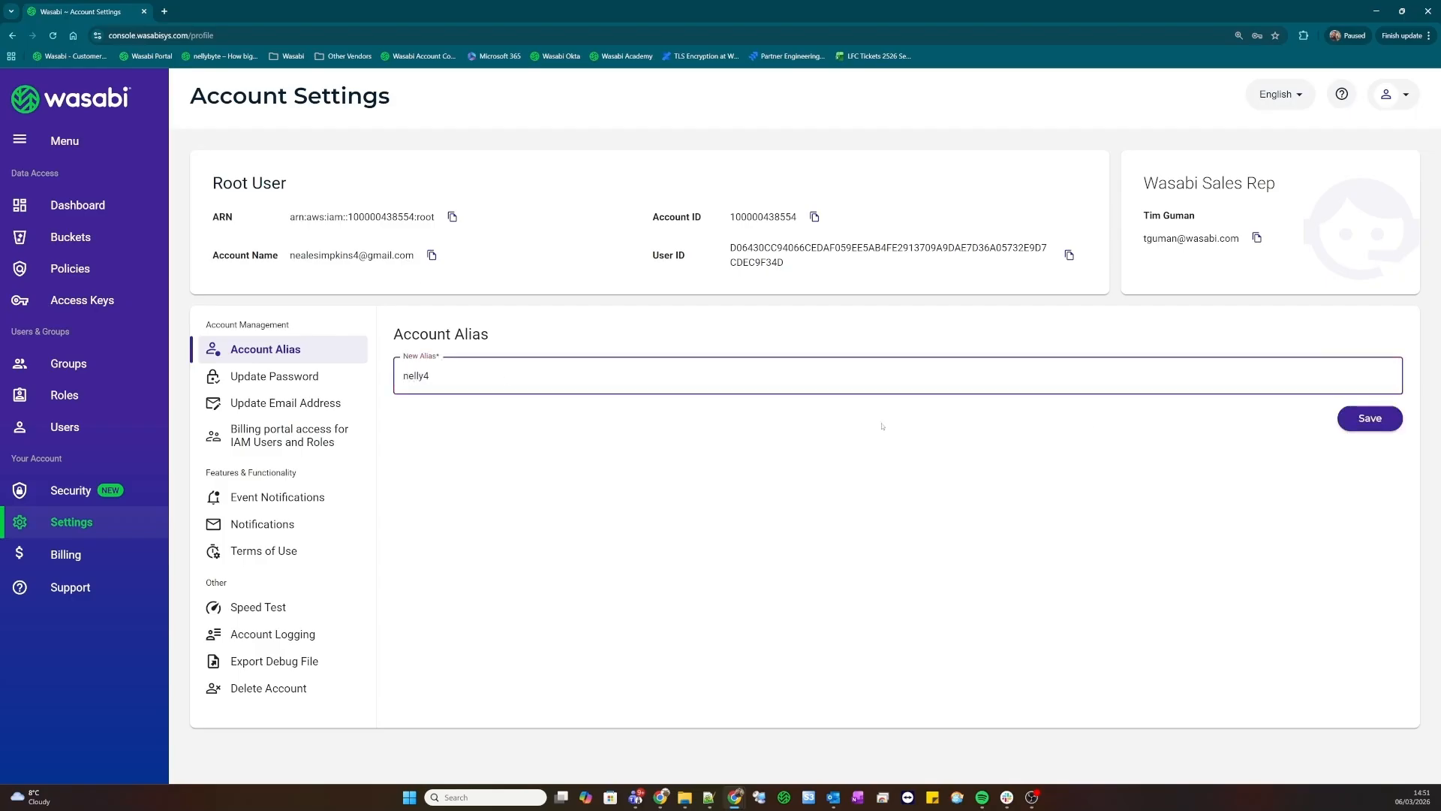
{"action": "left_click", "coordinate": [1369, 418]}
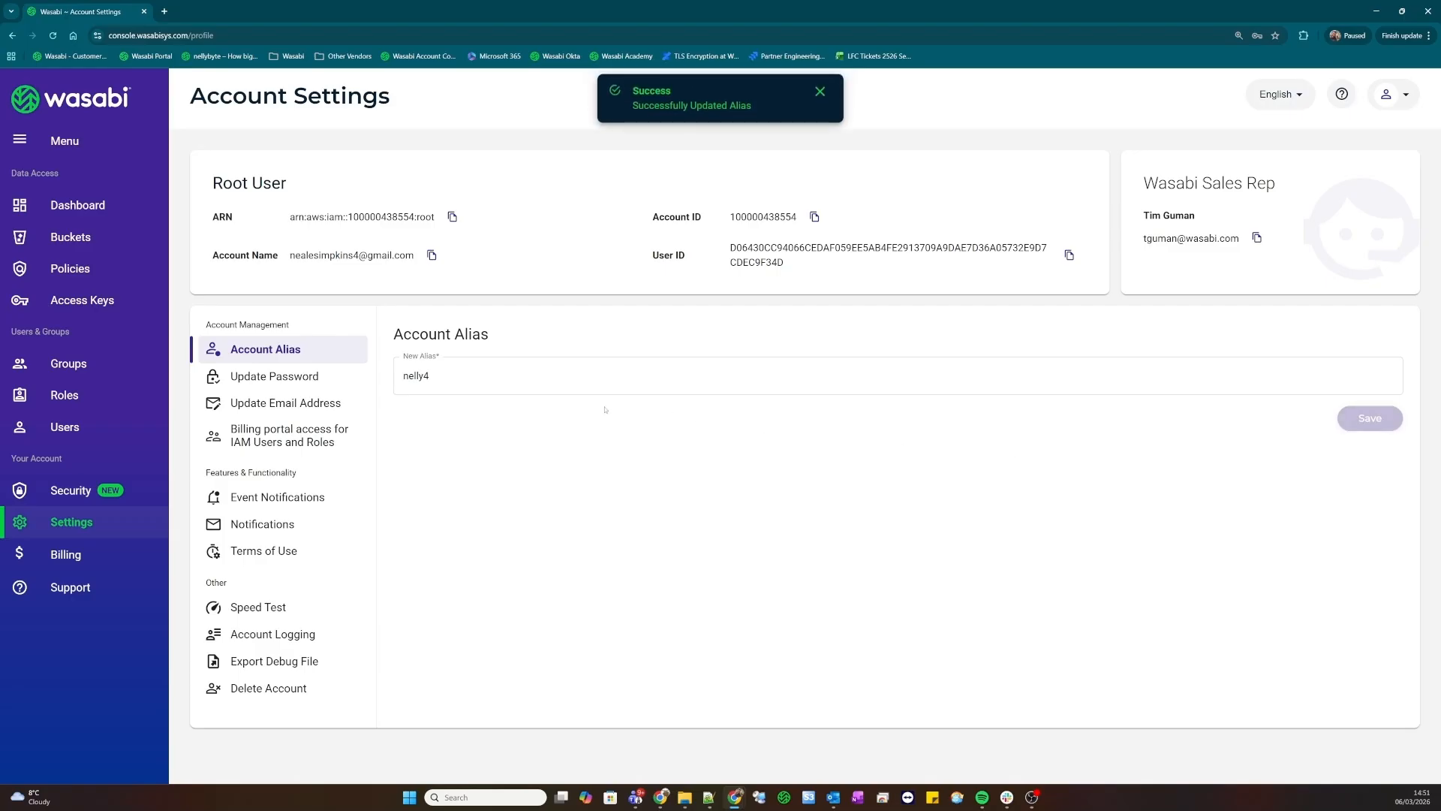
- Dismiss the success message and log out of the console
{"action": "left_click", "coordinate": [819, 90]}
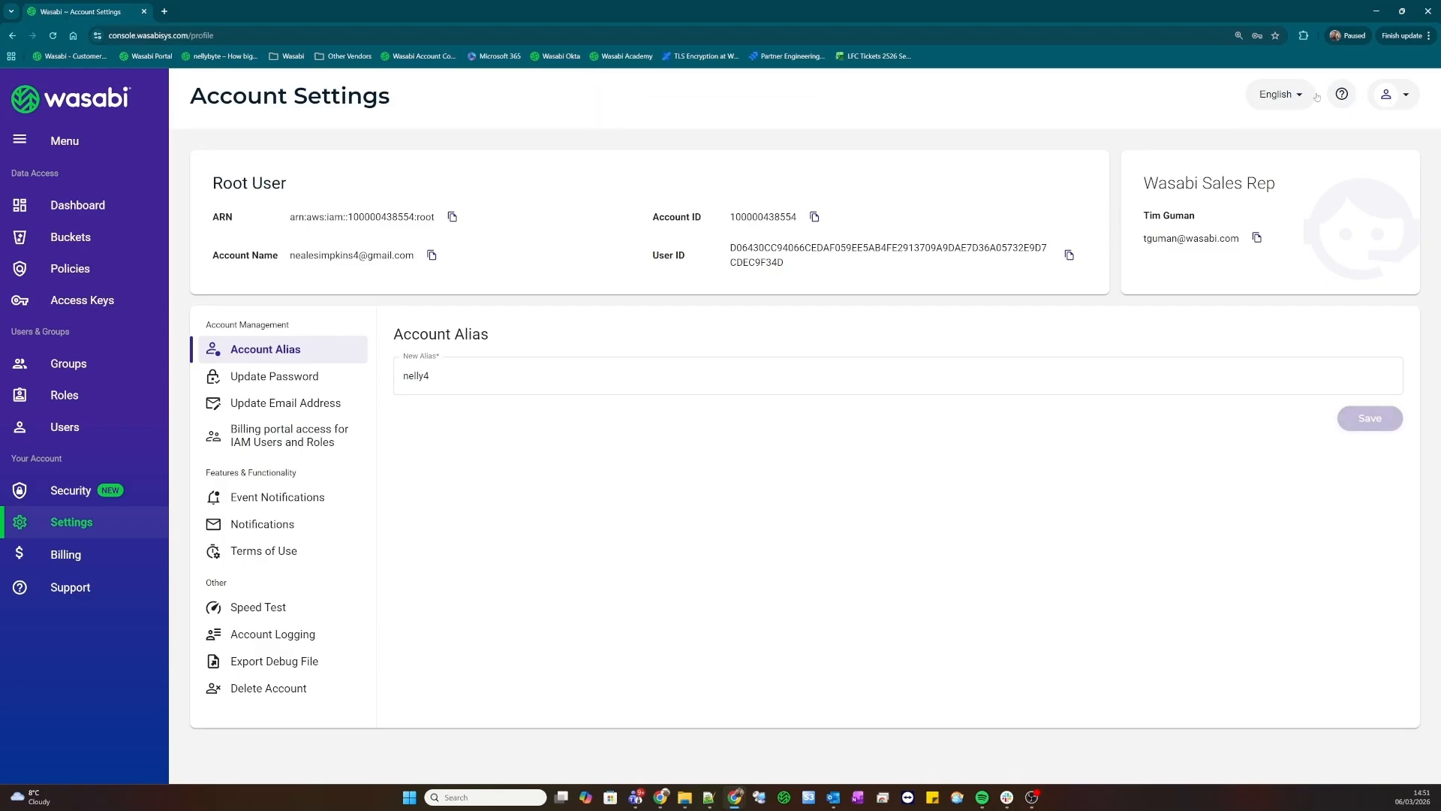
{"action": "left_click", "coordinate": [1405, 96]}
{"action": "left_click", "coordinate": [1382, 269]}
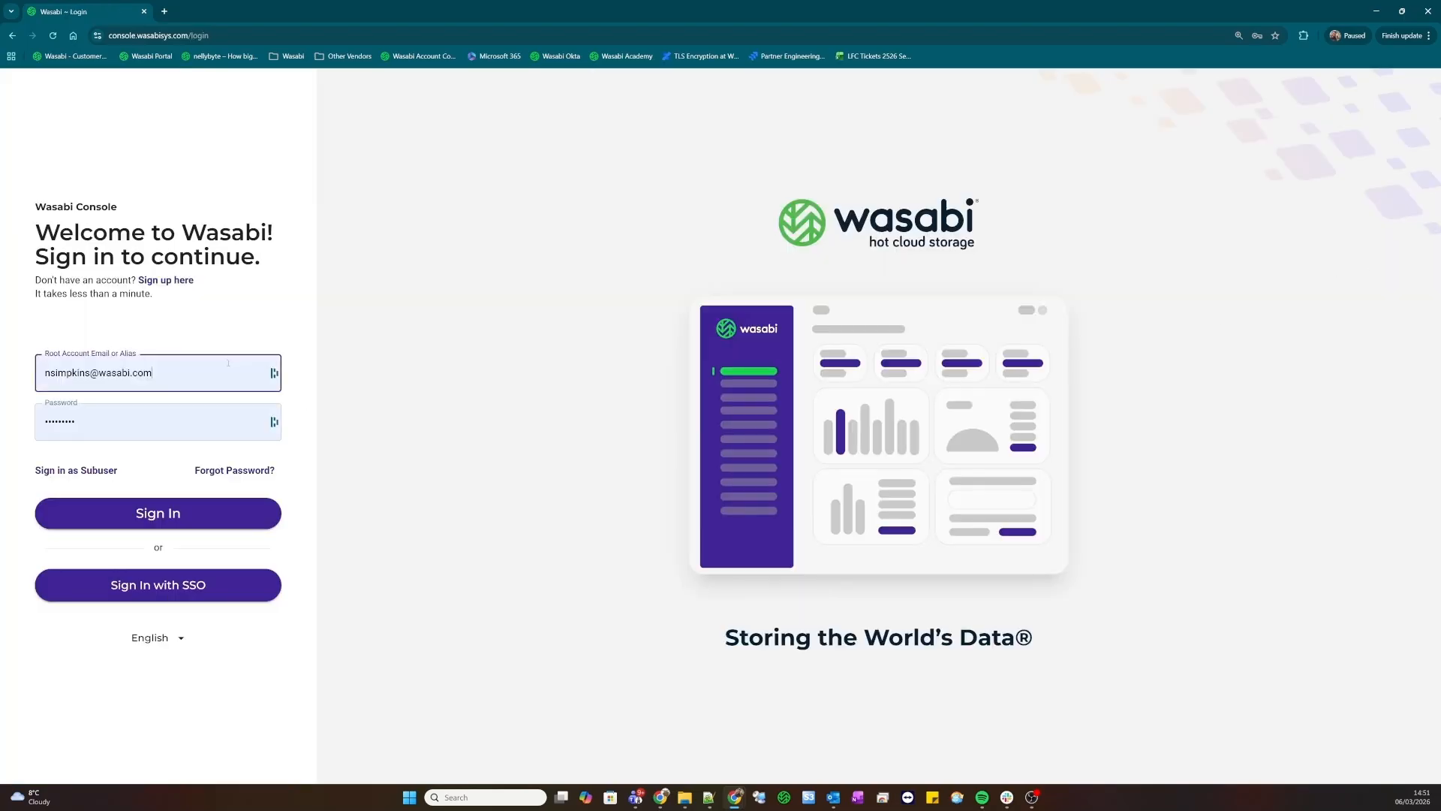
- Sign in with the new account alias and the root account password
{"action": "left_click_drag", "start_coordinate": [165, 376], "coordinate": [51, 373]}
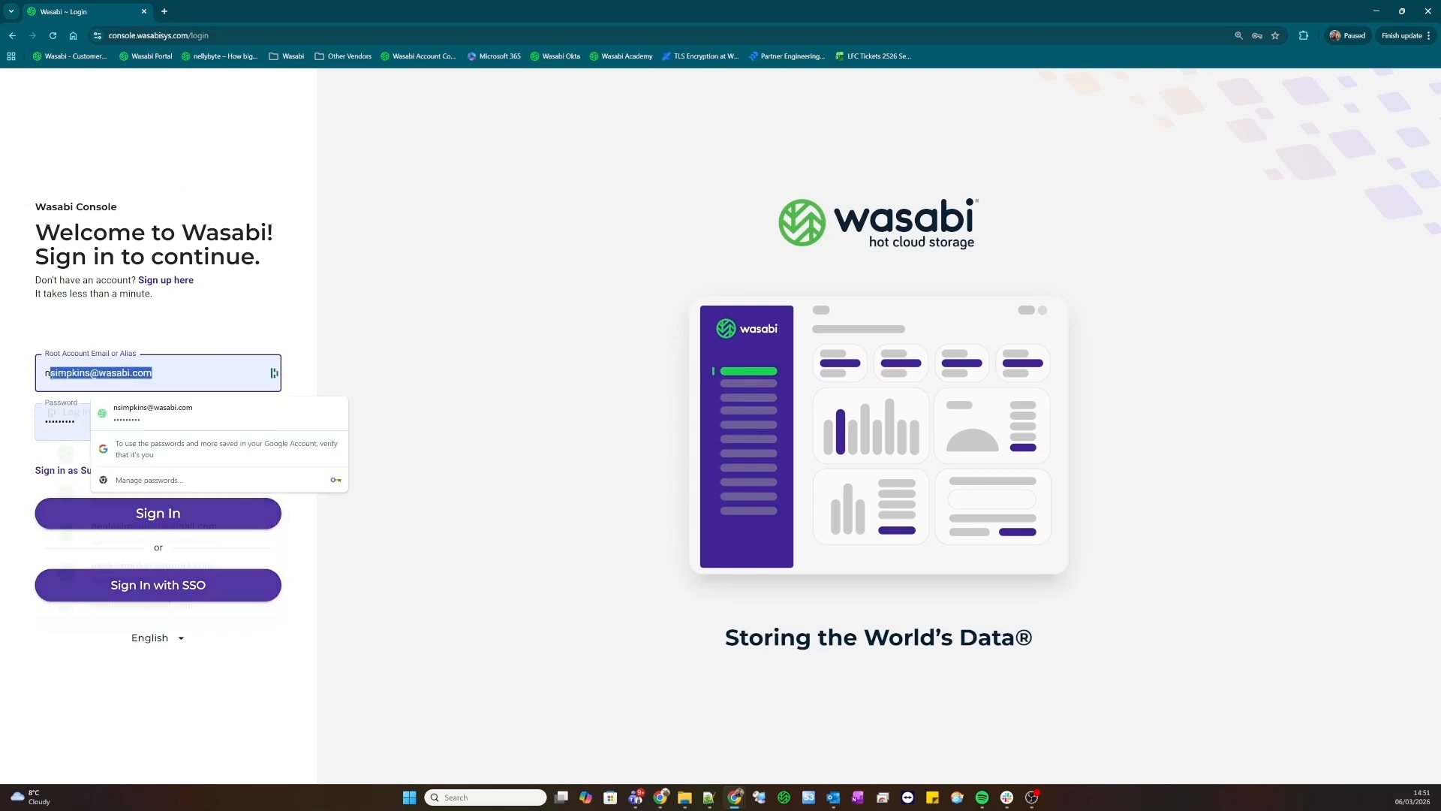
{"action": "type", "text": "elly"}
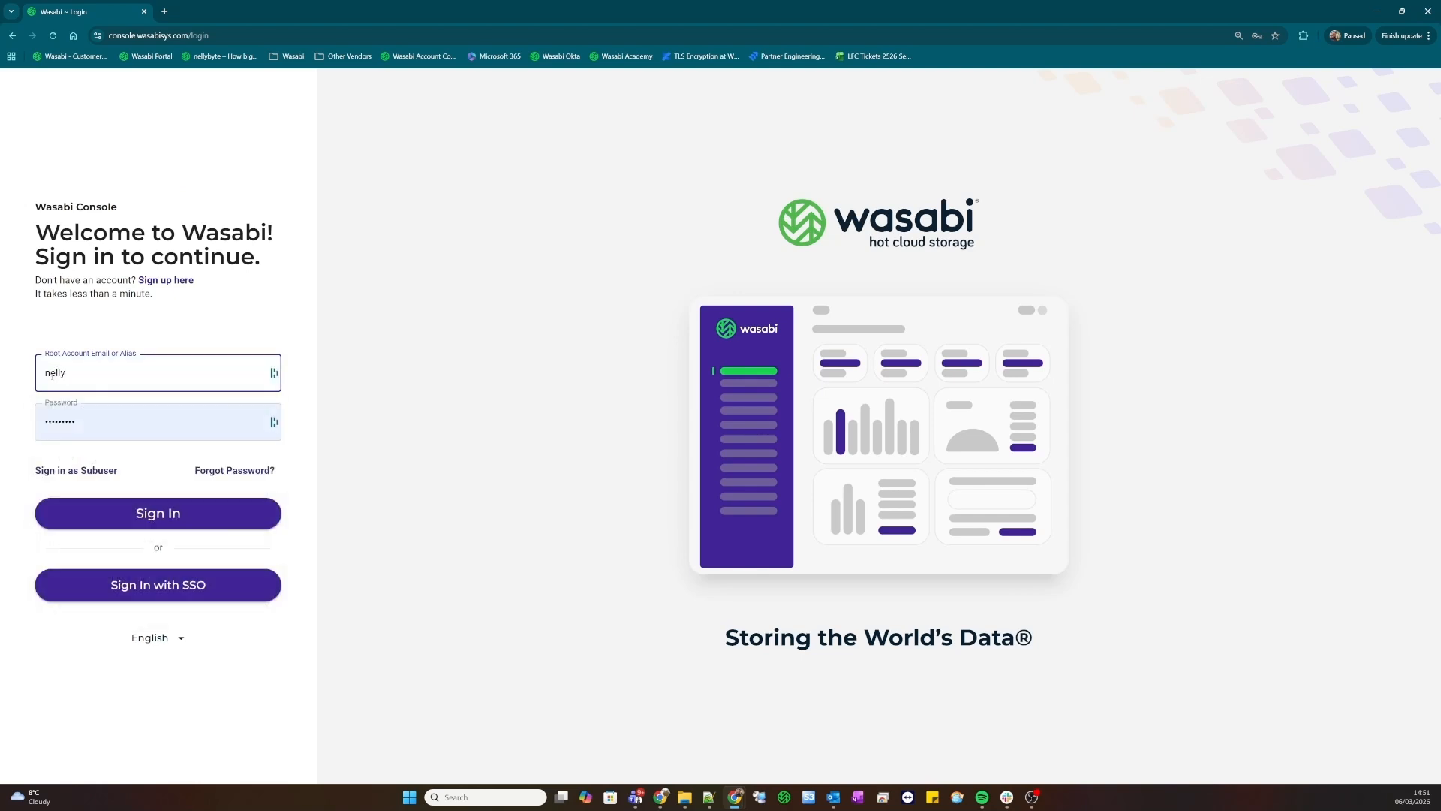
{"action": "type", "text": "4"}
{"action": "left_click_drag", "start_coordinate": [97, 423], "coordinate": [1, 425]}
{"action": "type", "text": "••••••••"}
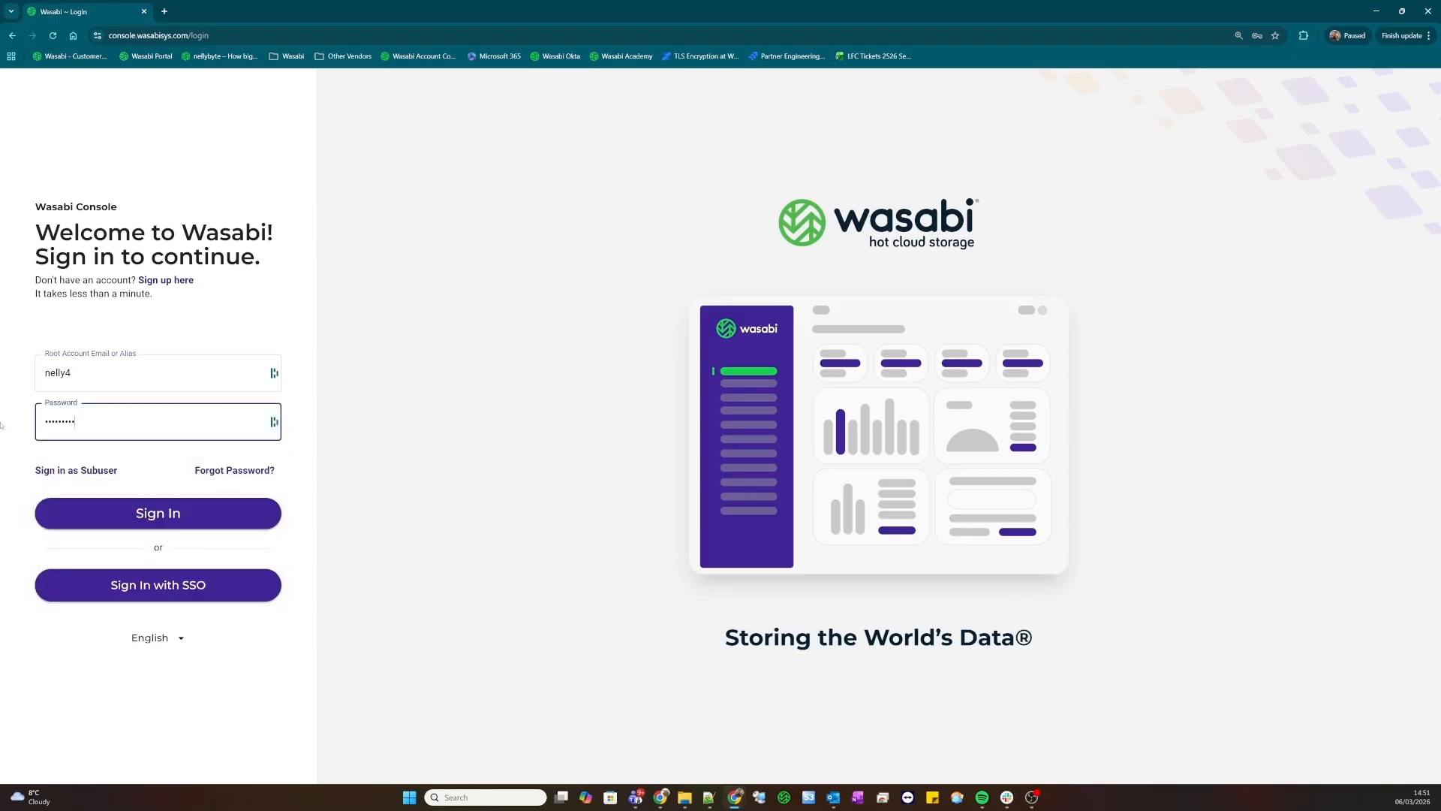
{"action": "left_click", "coordinate": [83, 511]}
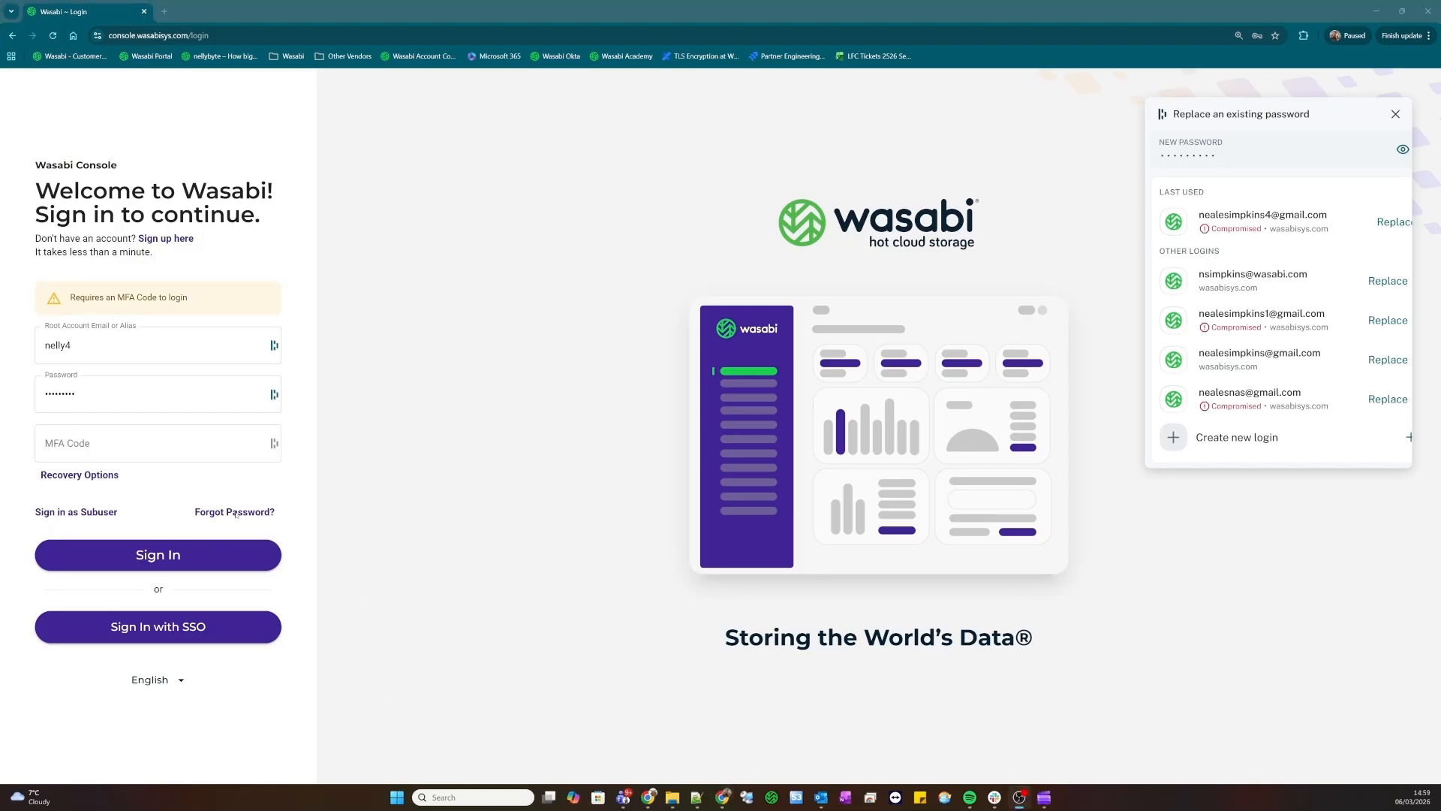
- Enter the MFA code to reach the Dashboard, then dismiss the password-saving prompt
{"action": "left_click", "coordinate": [189, 434]}
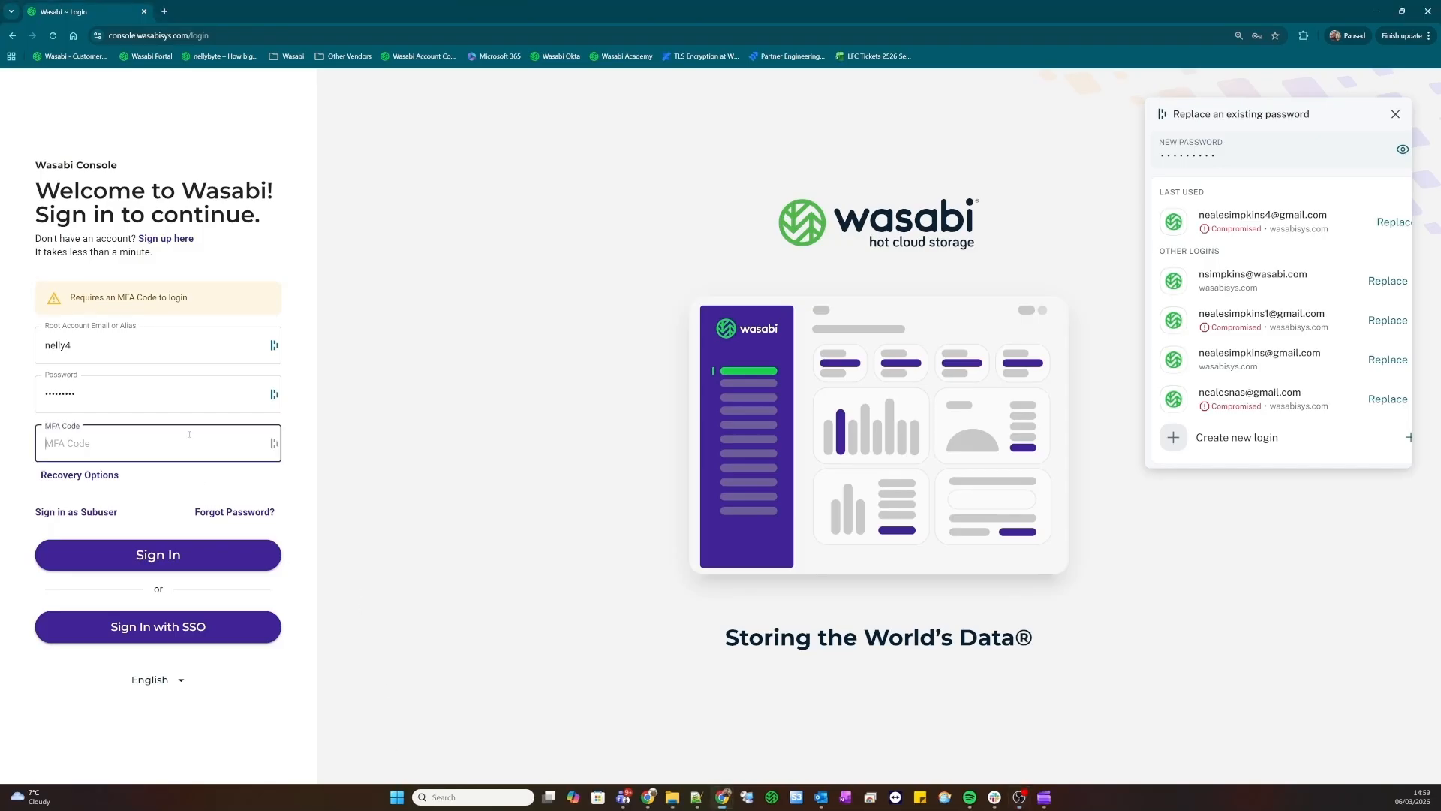
{"action": "key", "text": "Return"}
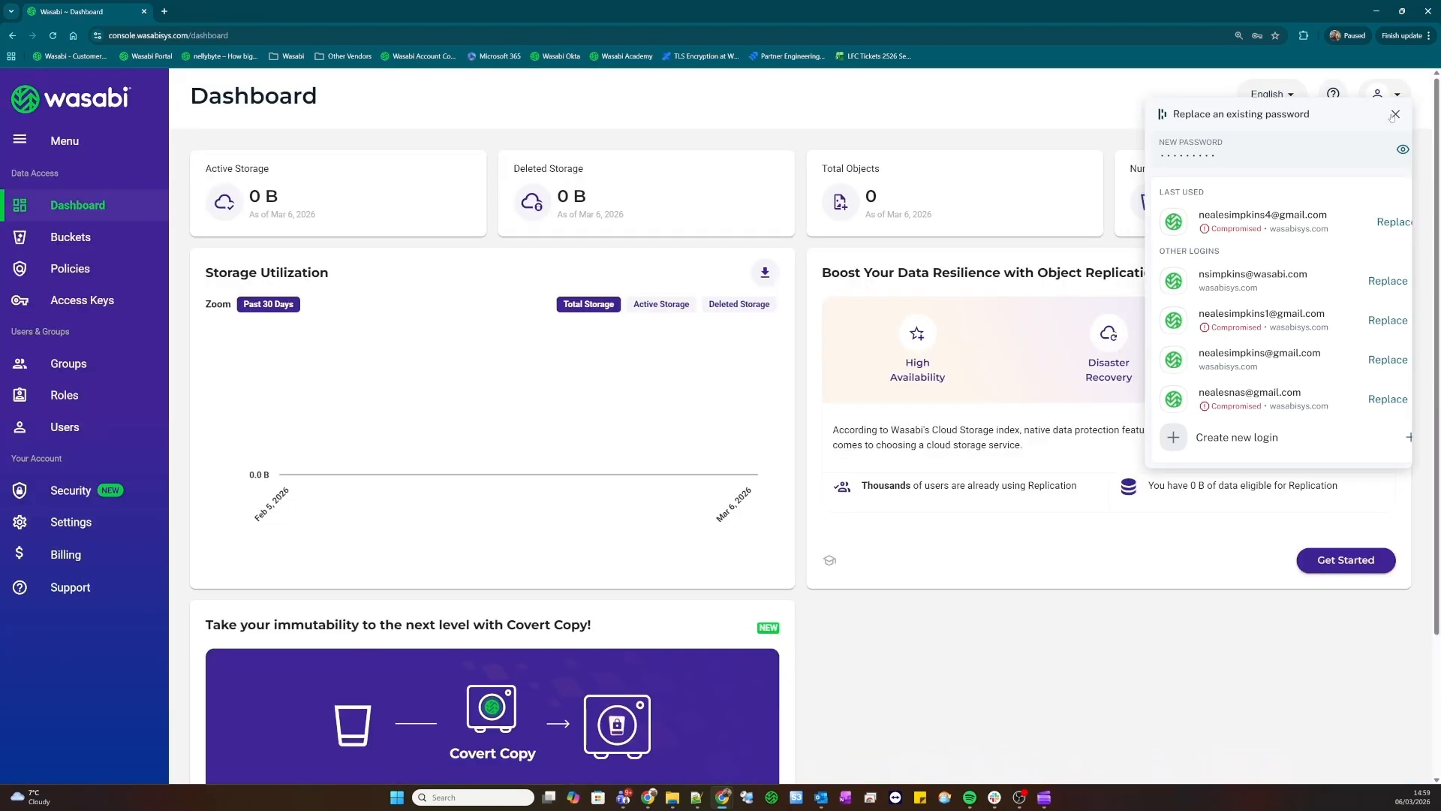
{"action": "left_click", "coordinate": [1394, 115]}
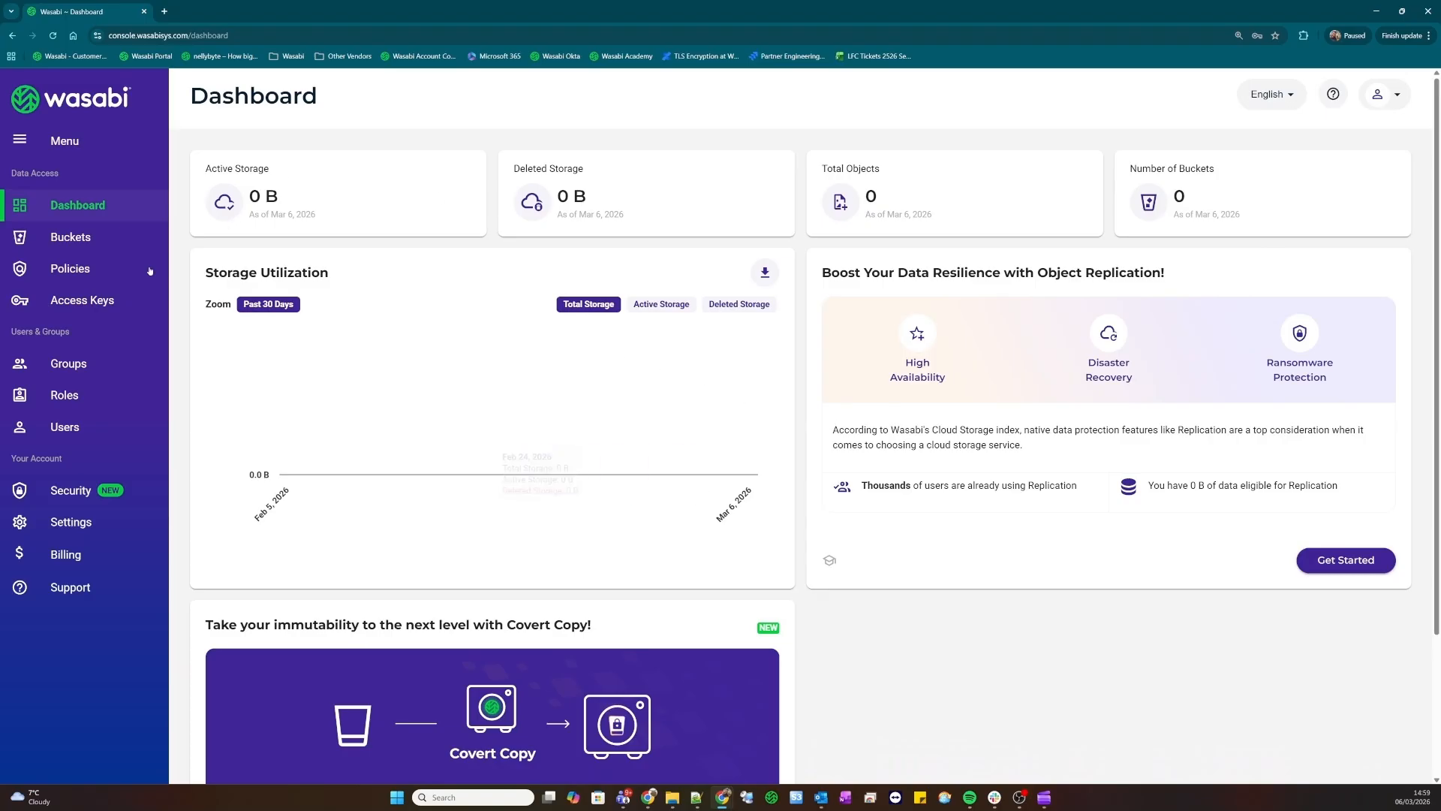
- Open Account Settings and view Update Password, Update Email Address and IAM billing portal access
{"action": "left_click", "coordinate": [71, 525]}
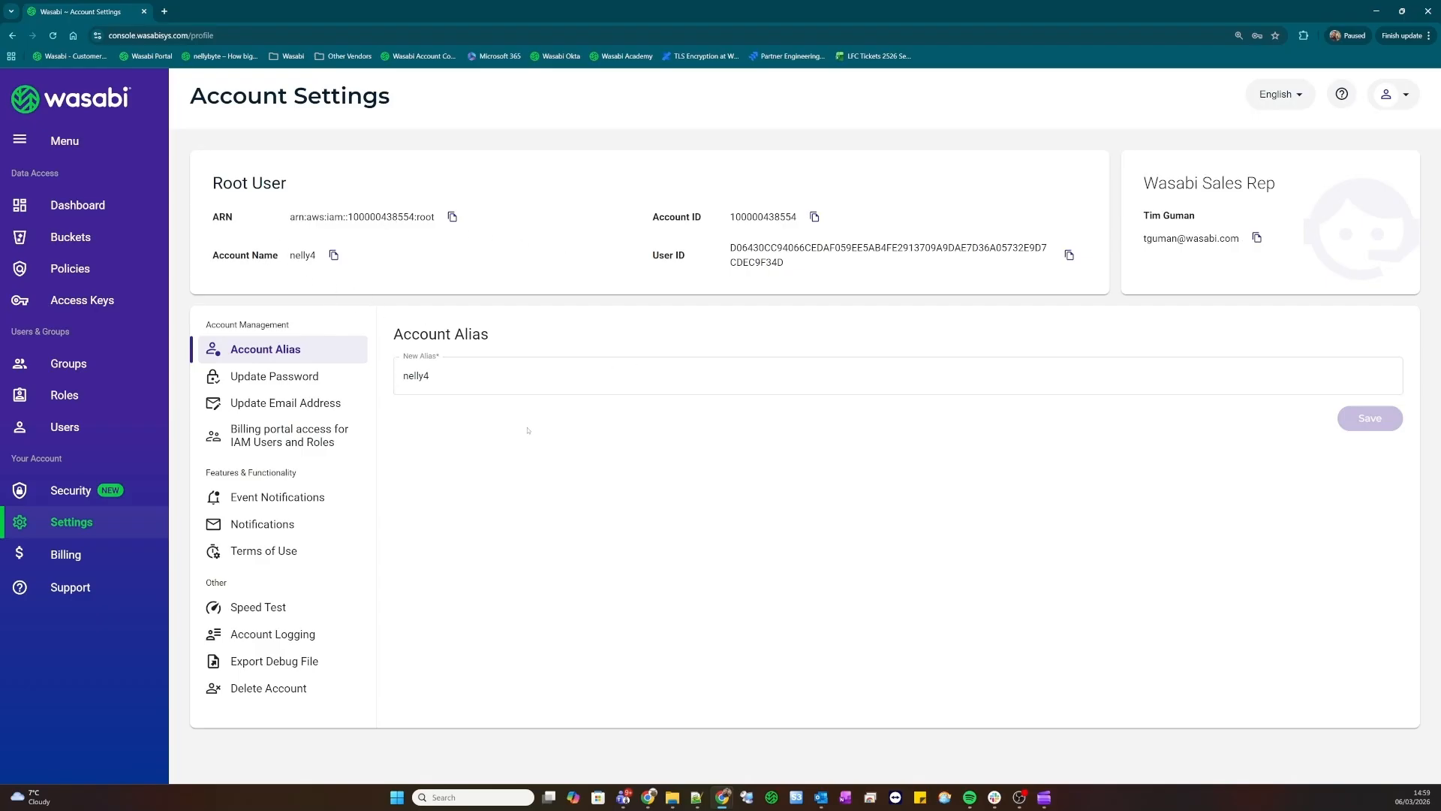
{"action": "left_click", "coordinate": [276, 377]}
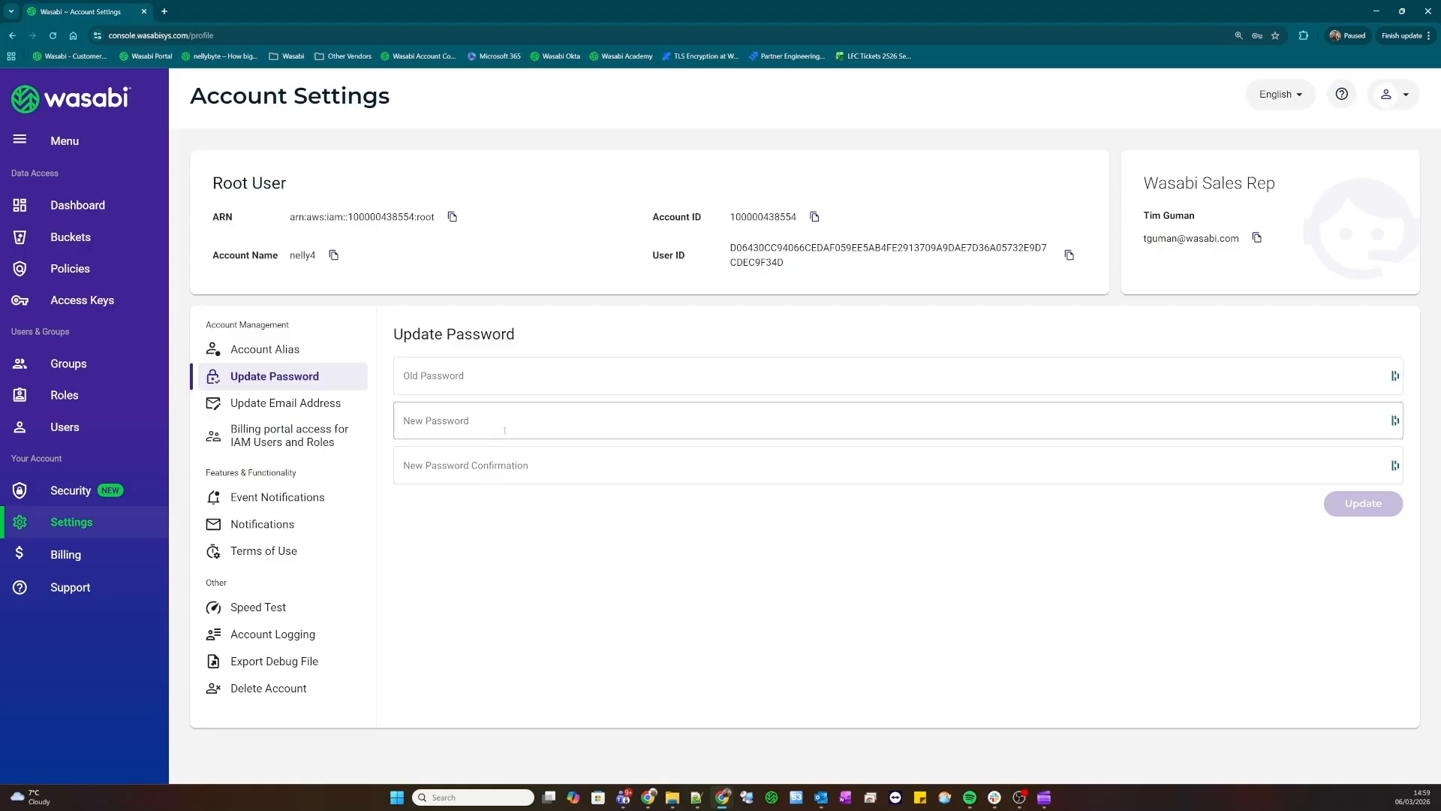
{"action": "left_click", "coordinate": [289, 402]}
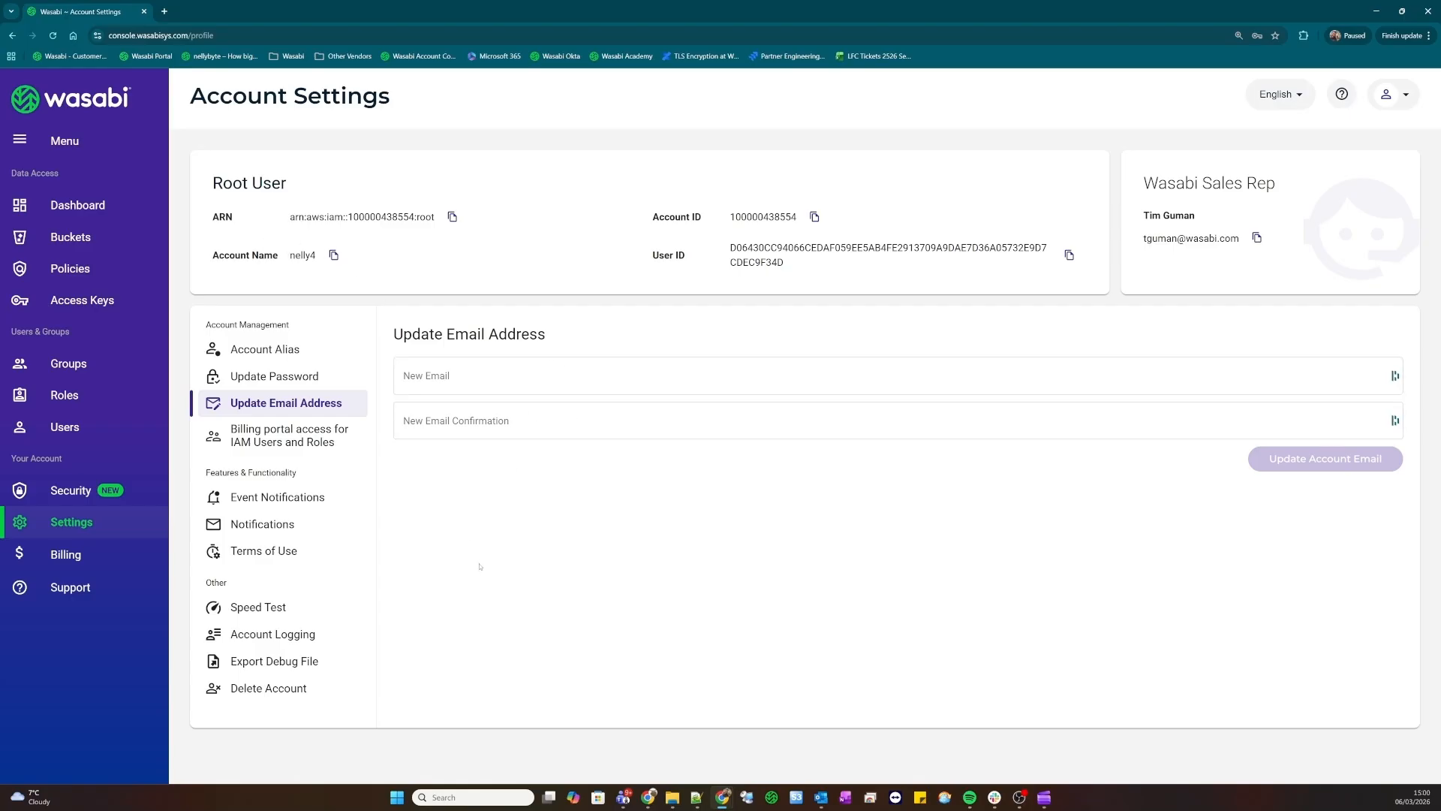
{"action": "left_click", "coordinate": [295, 434]}
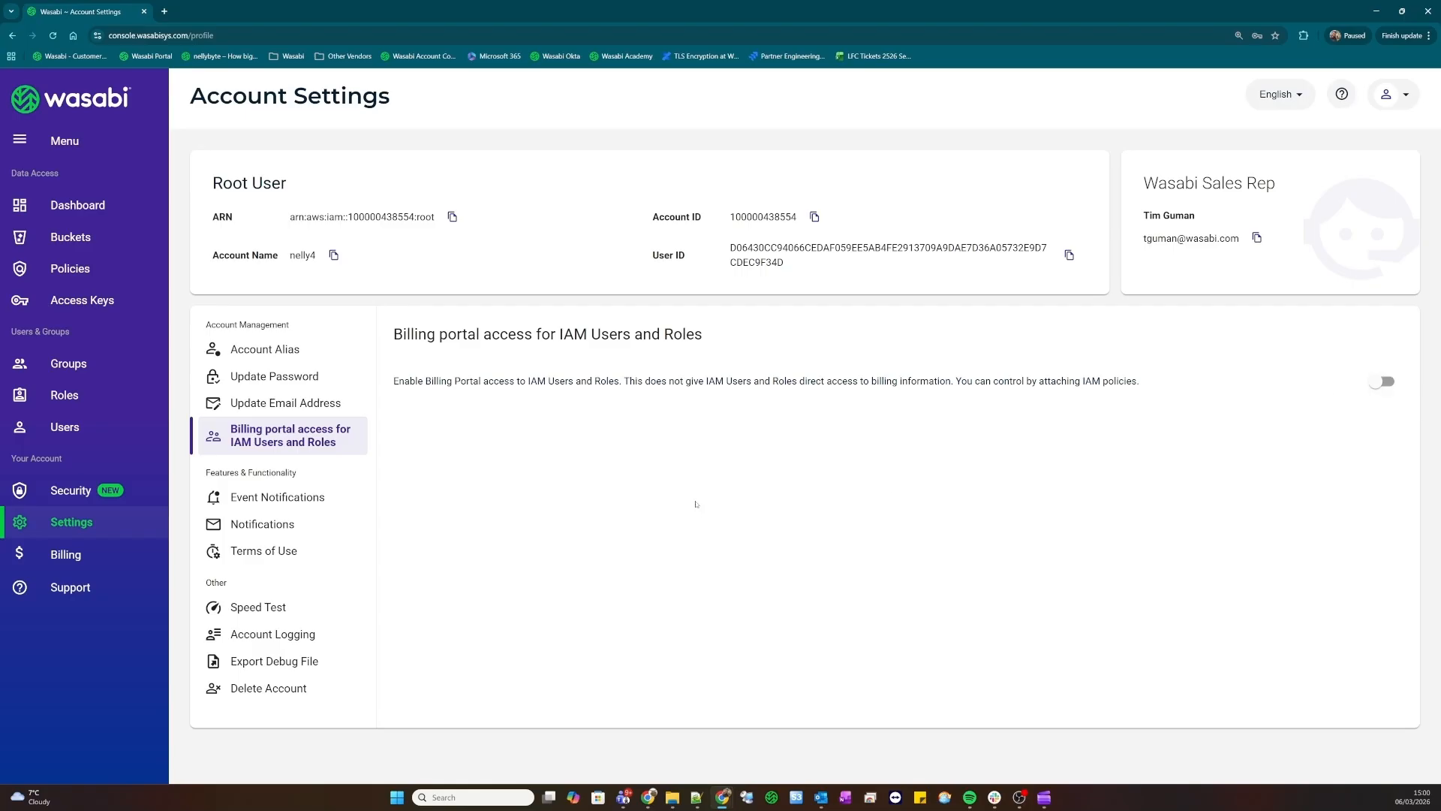
- View Event Notifications and email Notifications settings, then show the Terms of Use section
{"action": "left_click", "coordinate": [292, 500]}
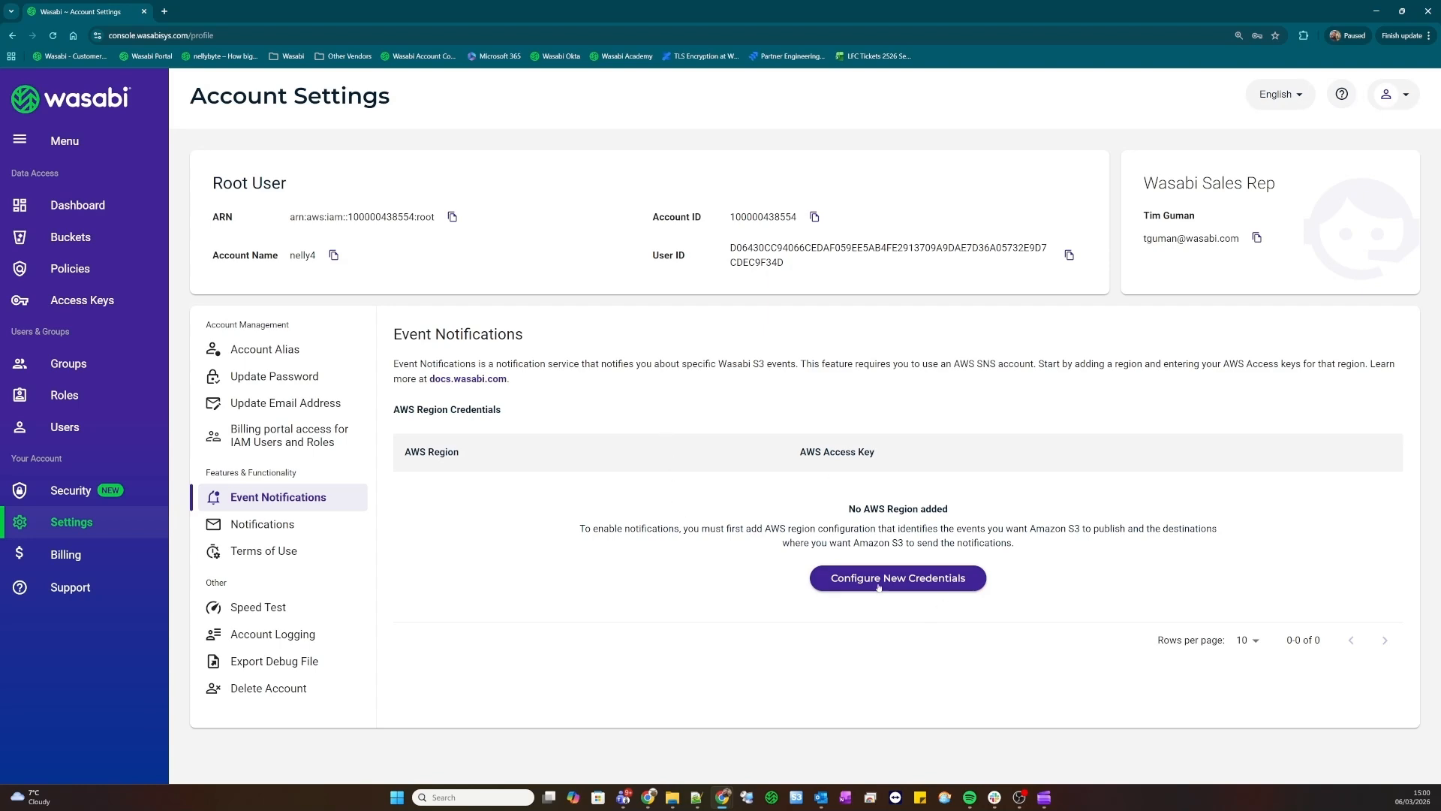
{"action": "left_click", "coordinate": [261, 526]}
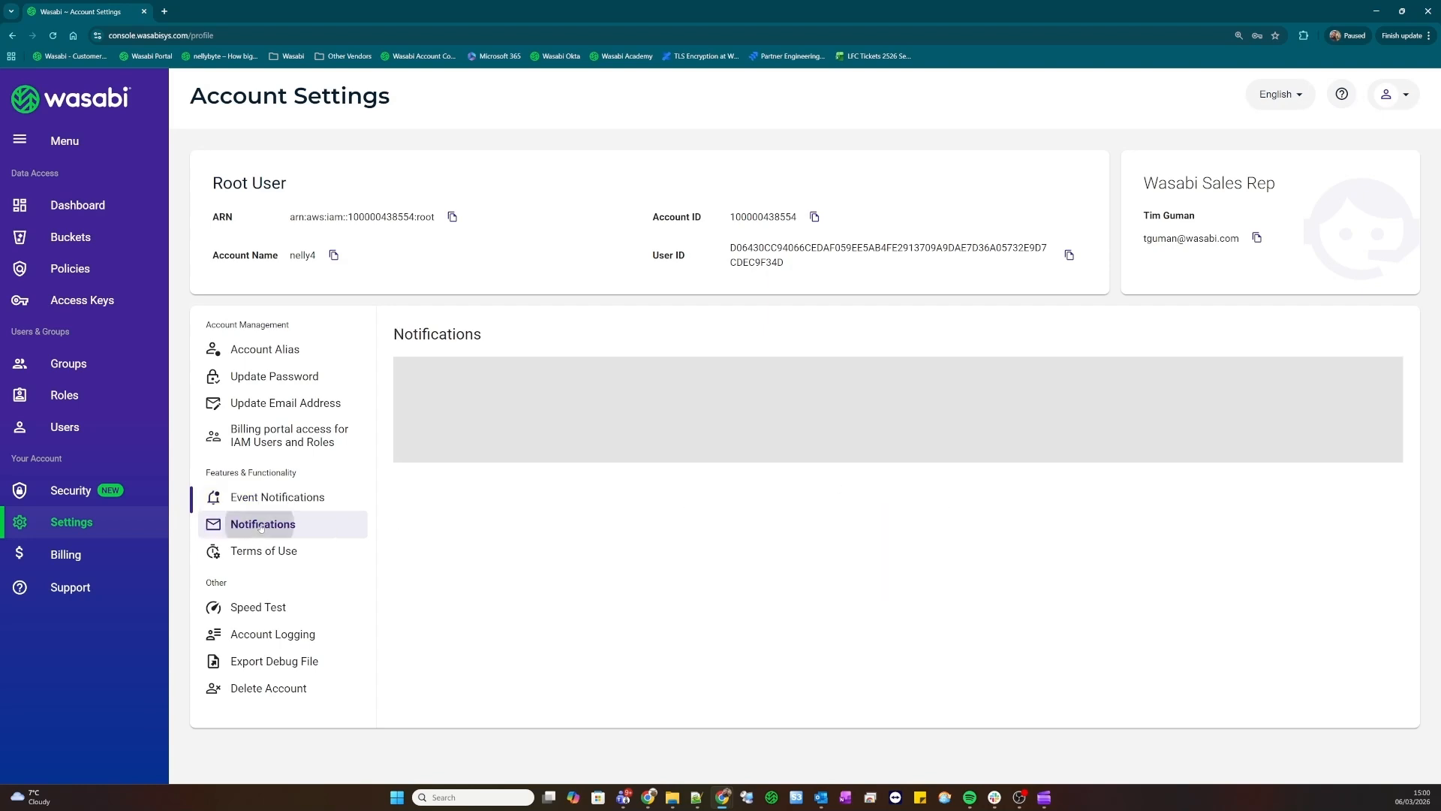
{"action": "scroll", "coordinate": [722, 494], "scroll_direction": "down", "scroll_amount": 2}
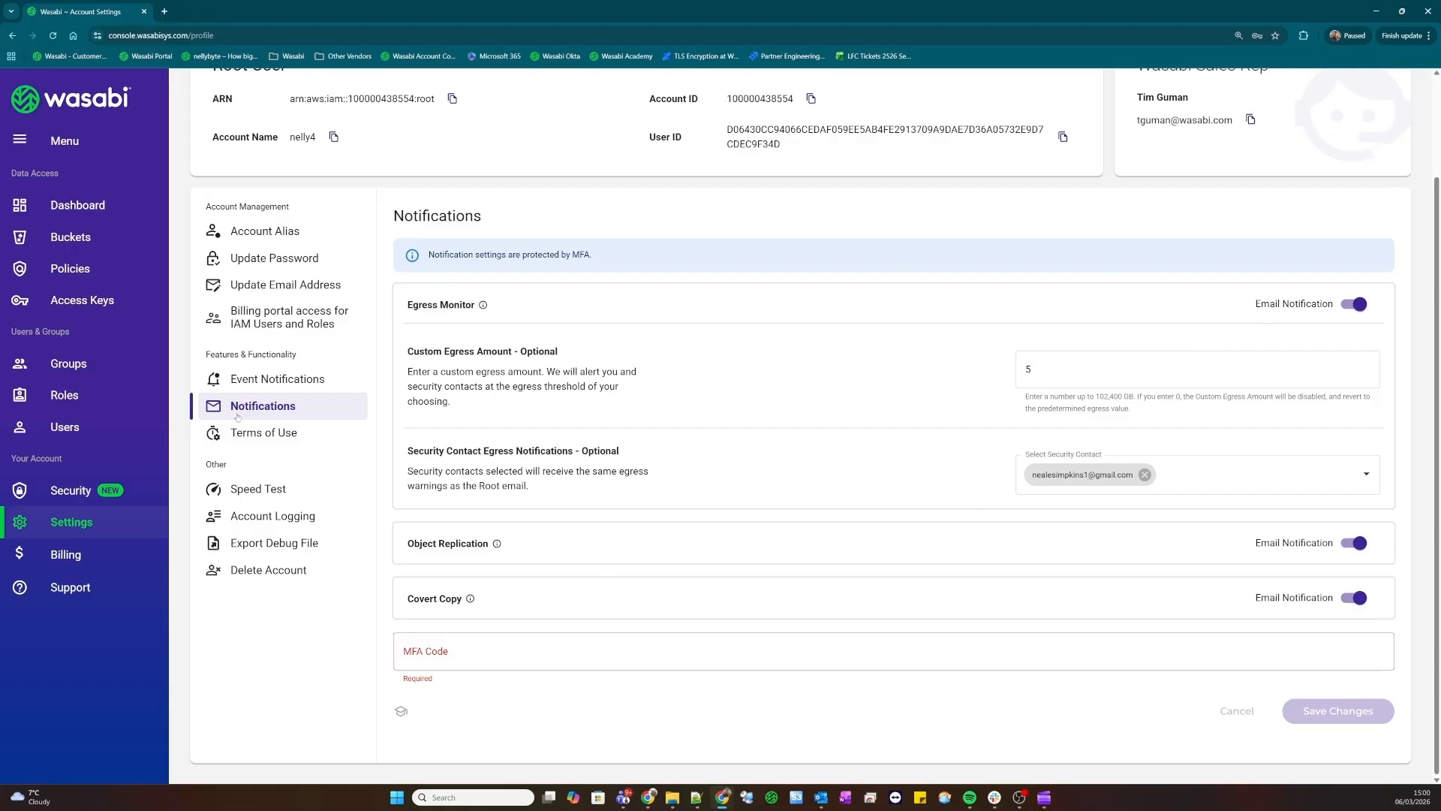
{"action": "left_click", "coordinate": [243, 442]}
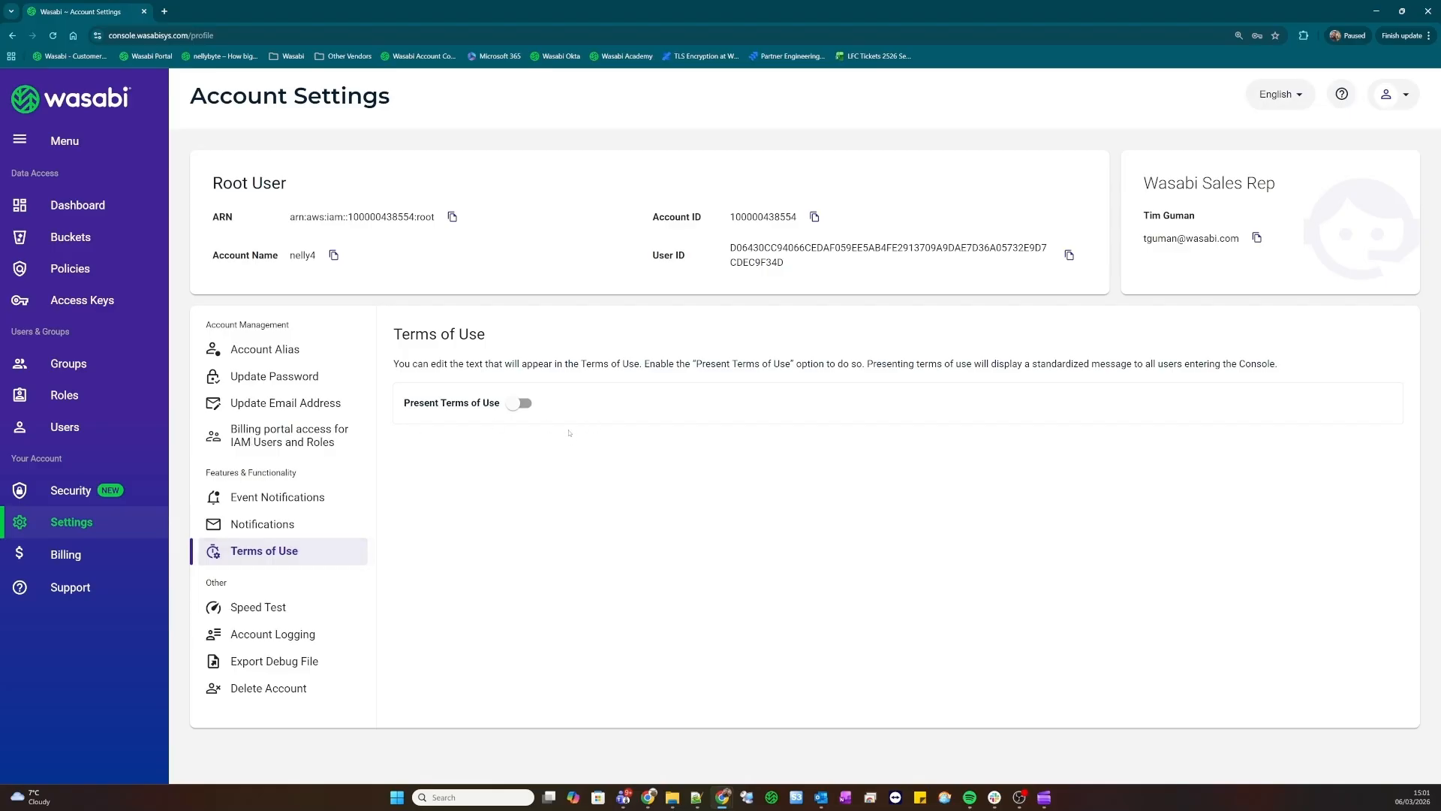
- Switch on Present Terms of Use, save a short 'Go Away' message, then open Speed Test
{"action": "left_click", "coordinate": [522, 403]}
{"action": "left_click", "coordinate": [543, 461]}
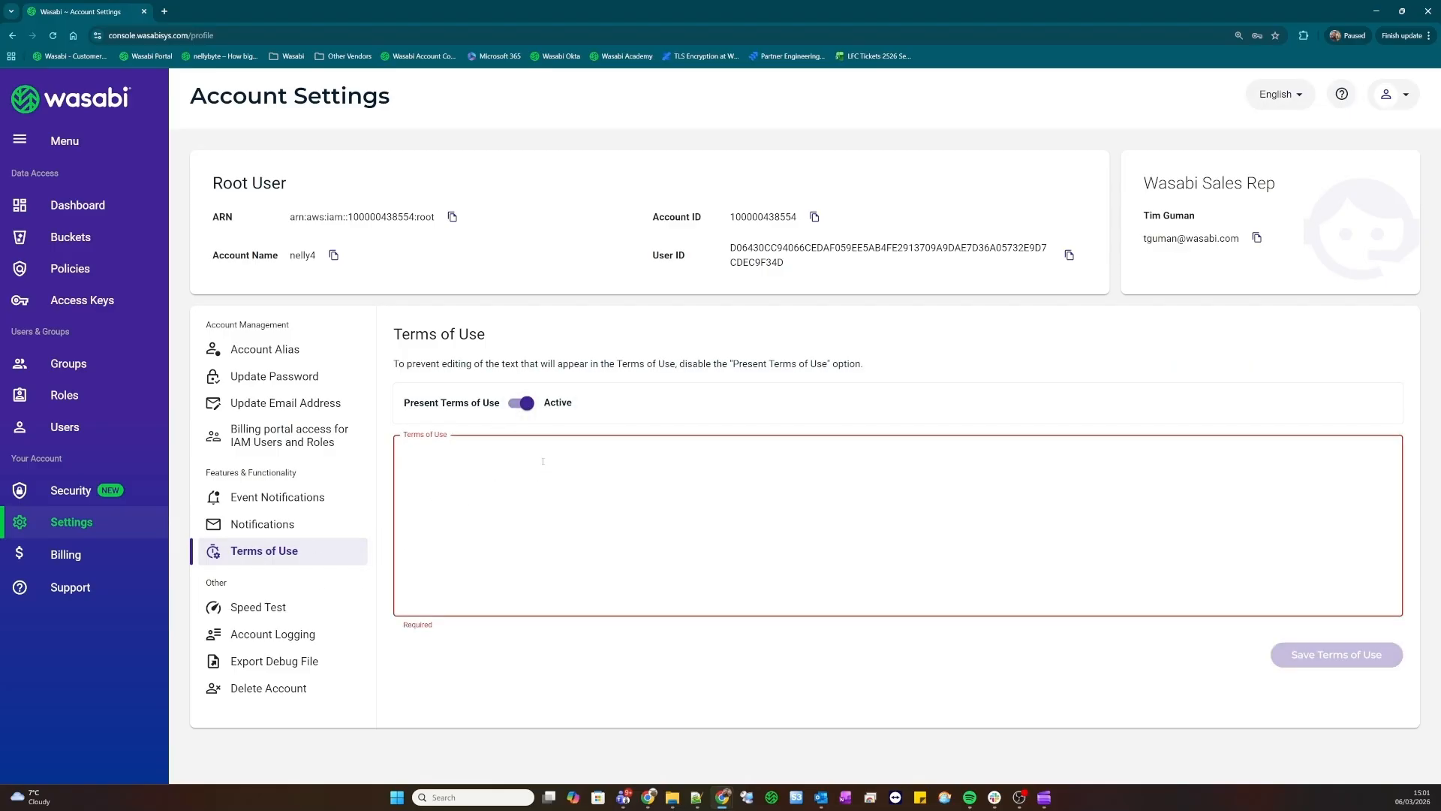
{"action": "type", "text": "Nelly Acc"}
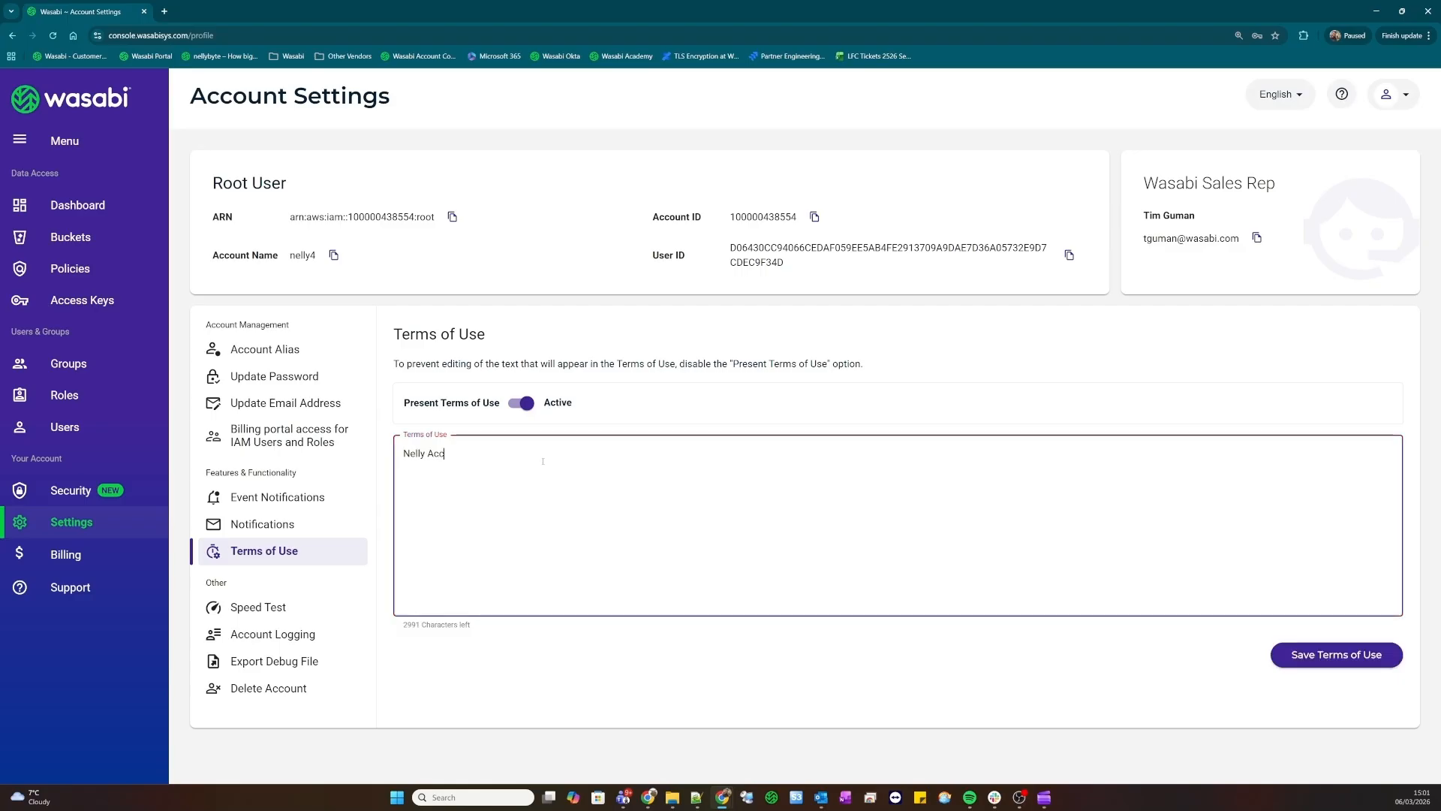
{"action": "type", "text": "ount - Go Away"}
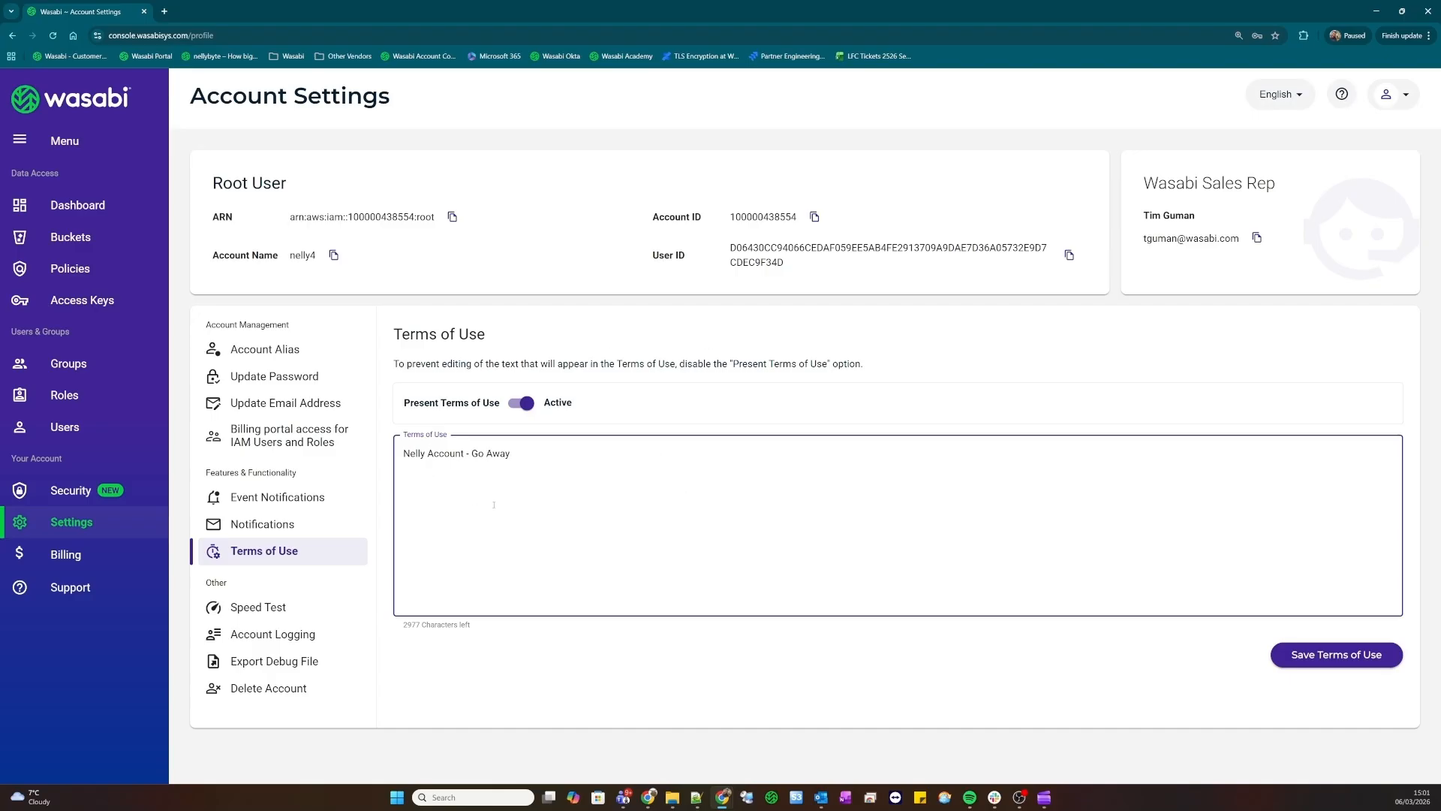
{"action": "left_click", "coordinate": [1304, 656]}
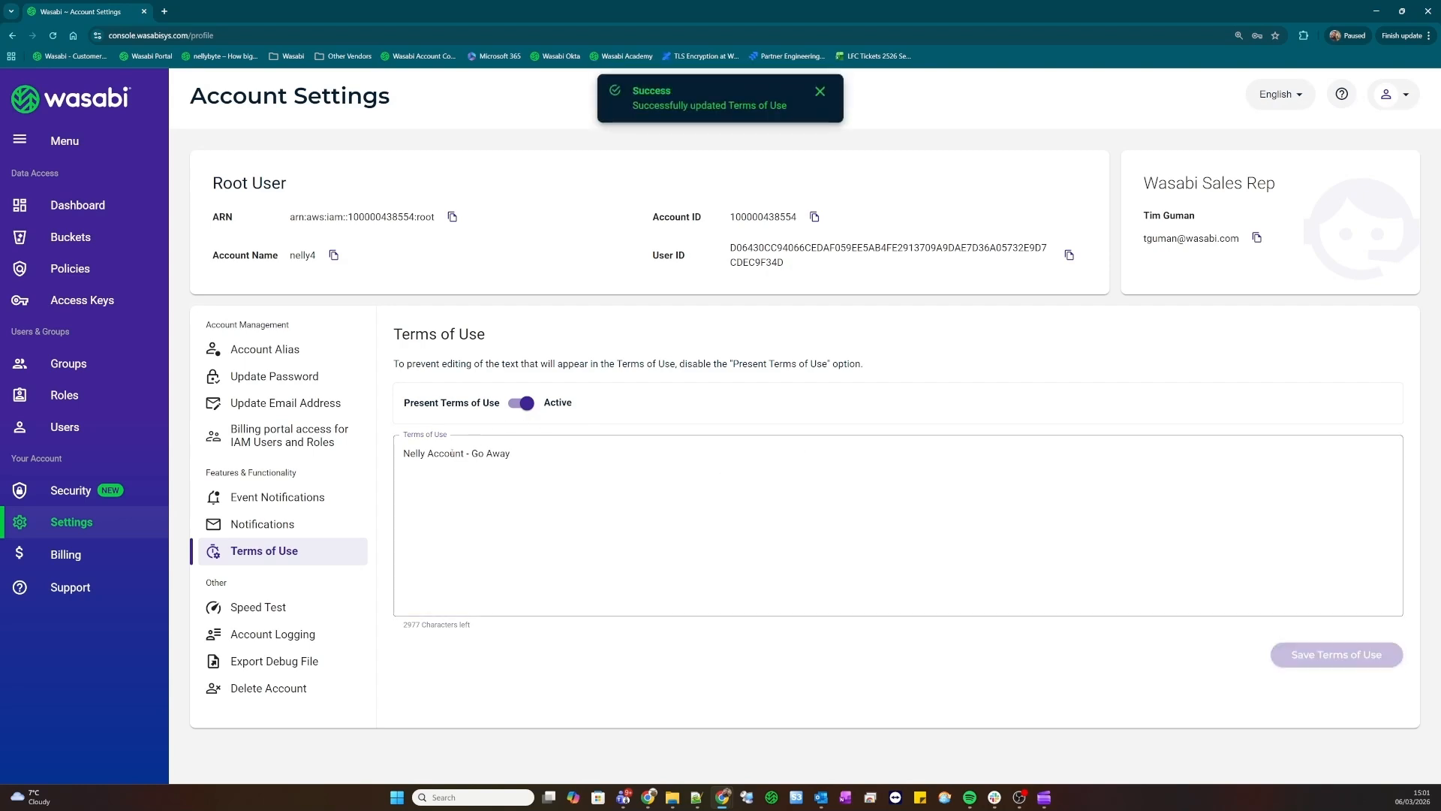
{"action": "left_click", "coordinate": [251, 609]}
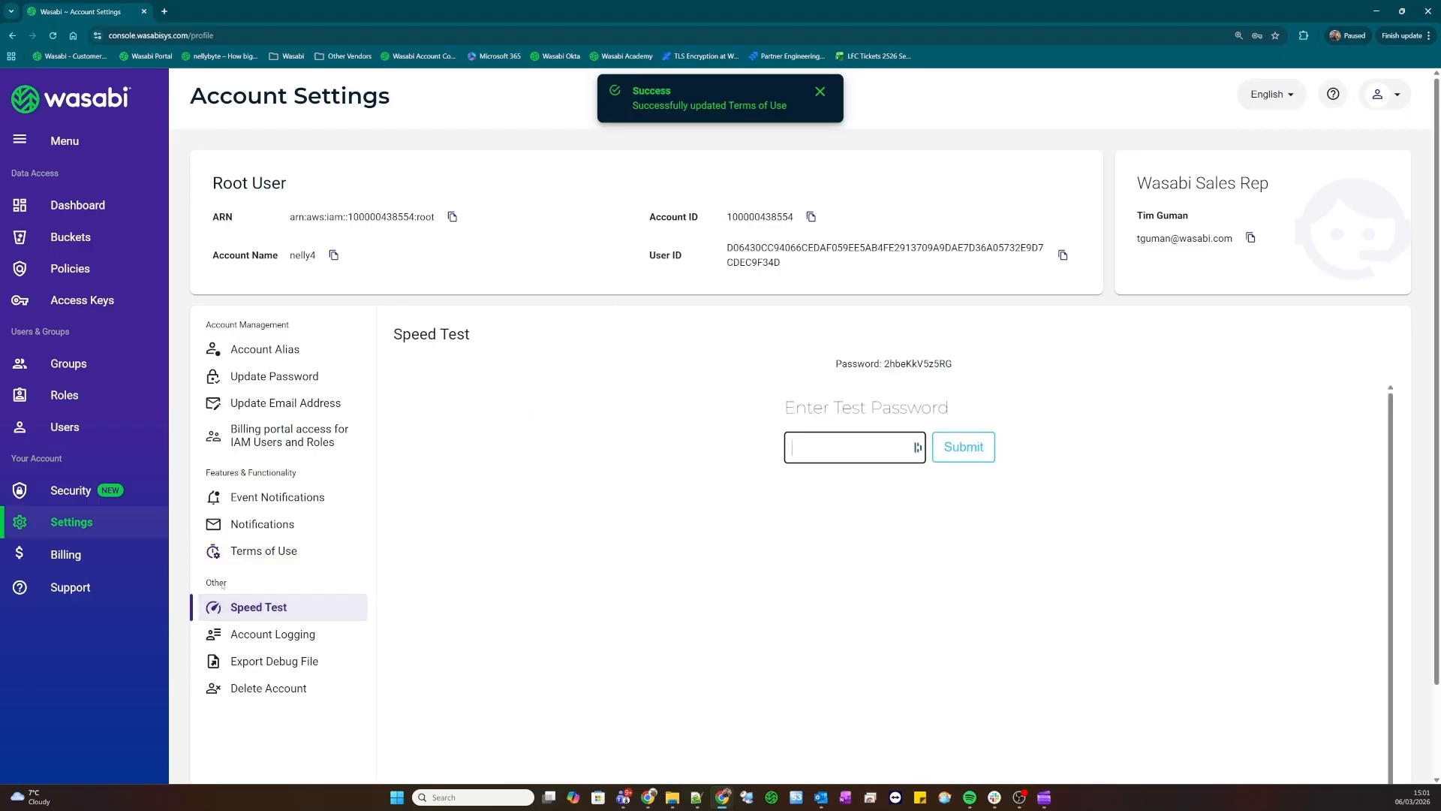
{"action": "left_click", "coordinate": [276, 637]}
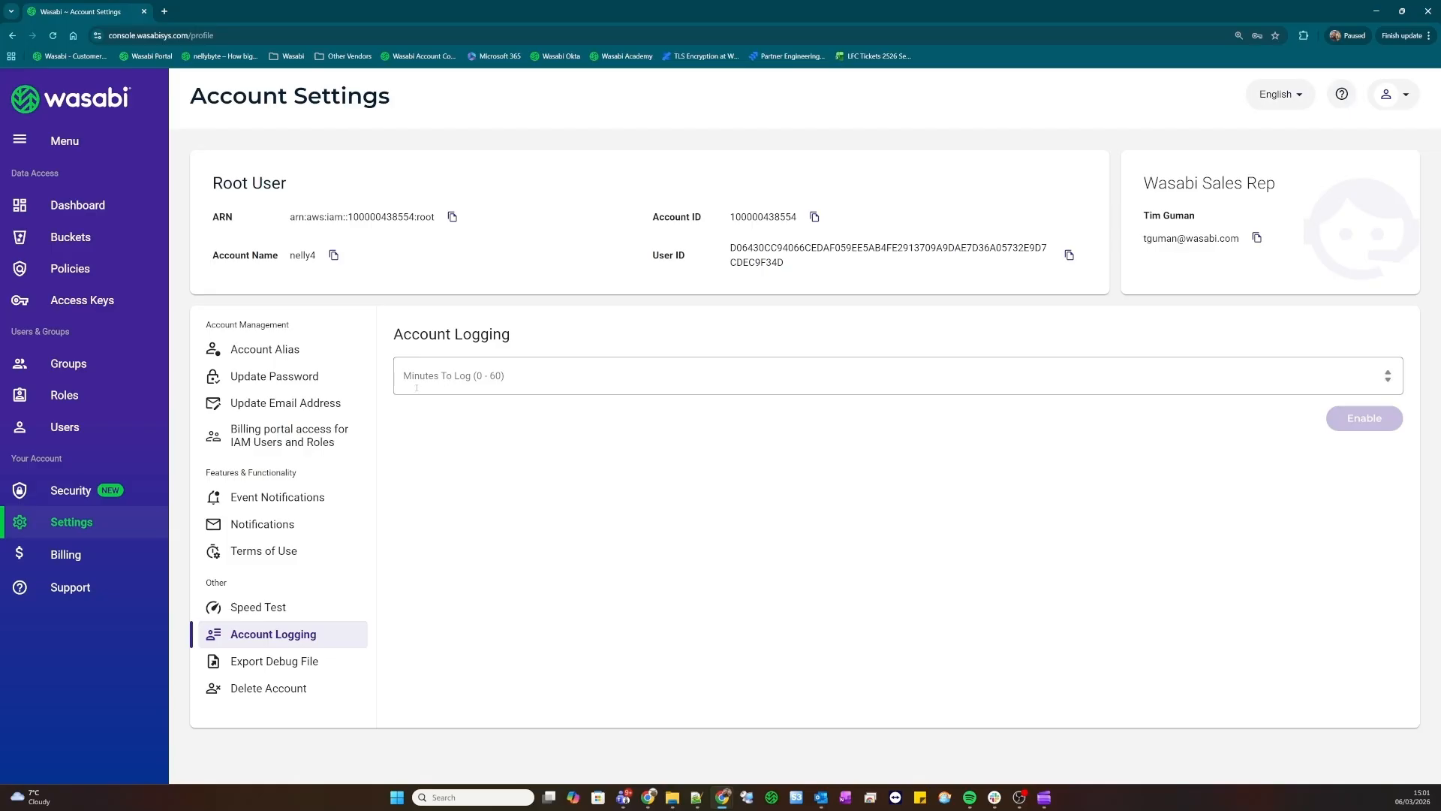
{"action": "left_click", "coordinate": [565, 376]}
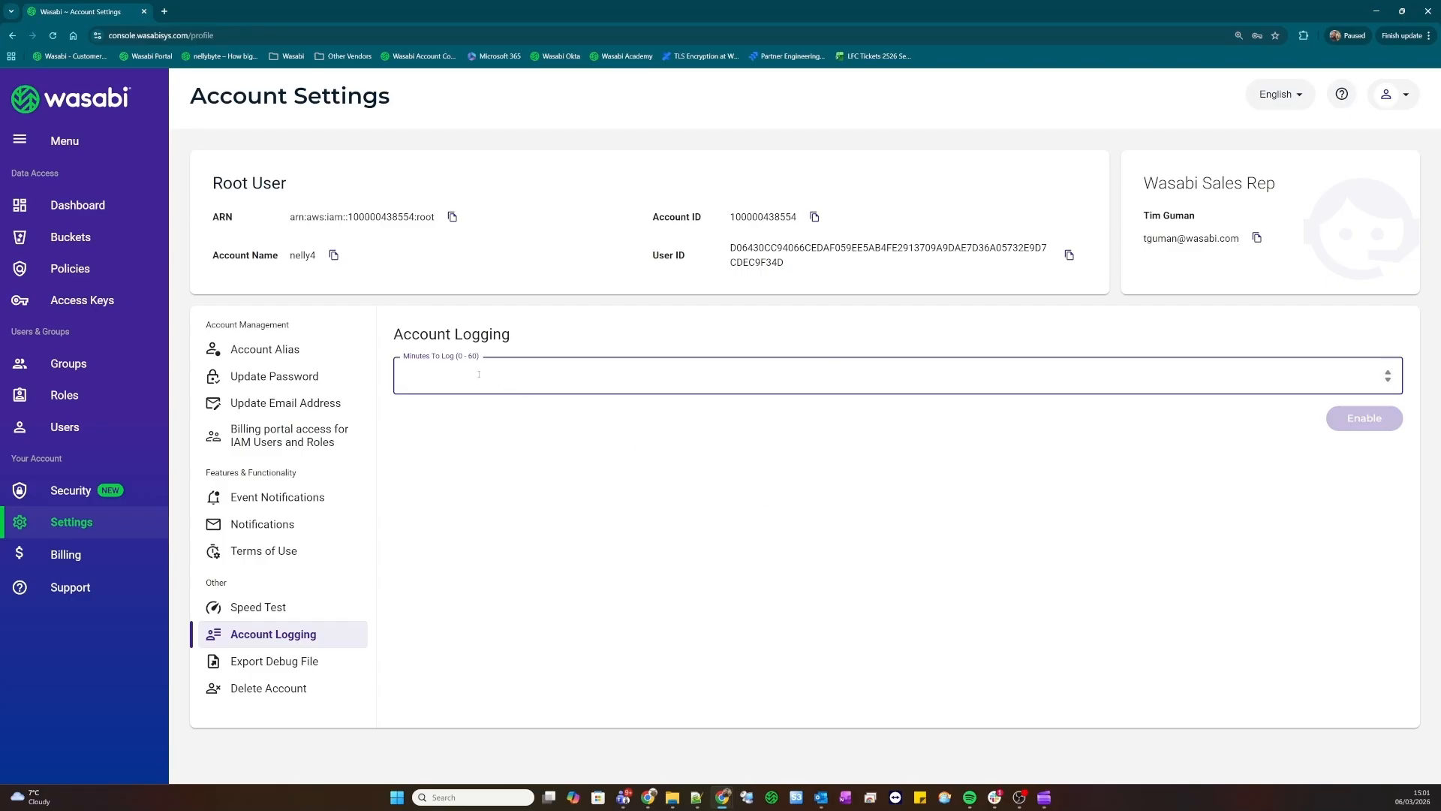
{"action": "left_click", "coordinate": [266, 662]}
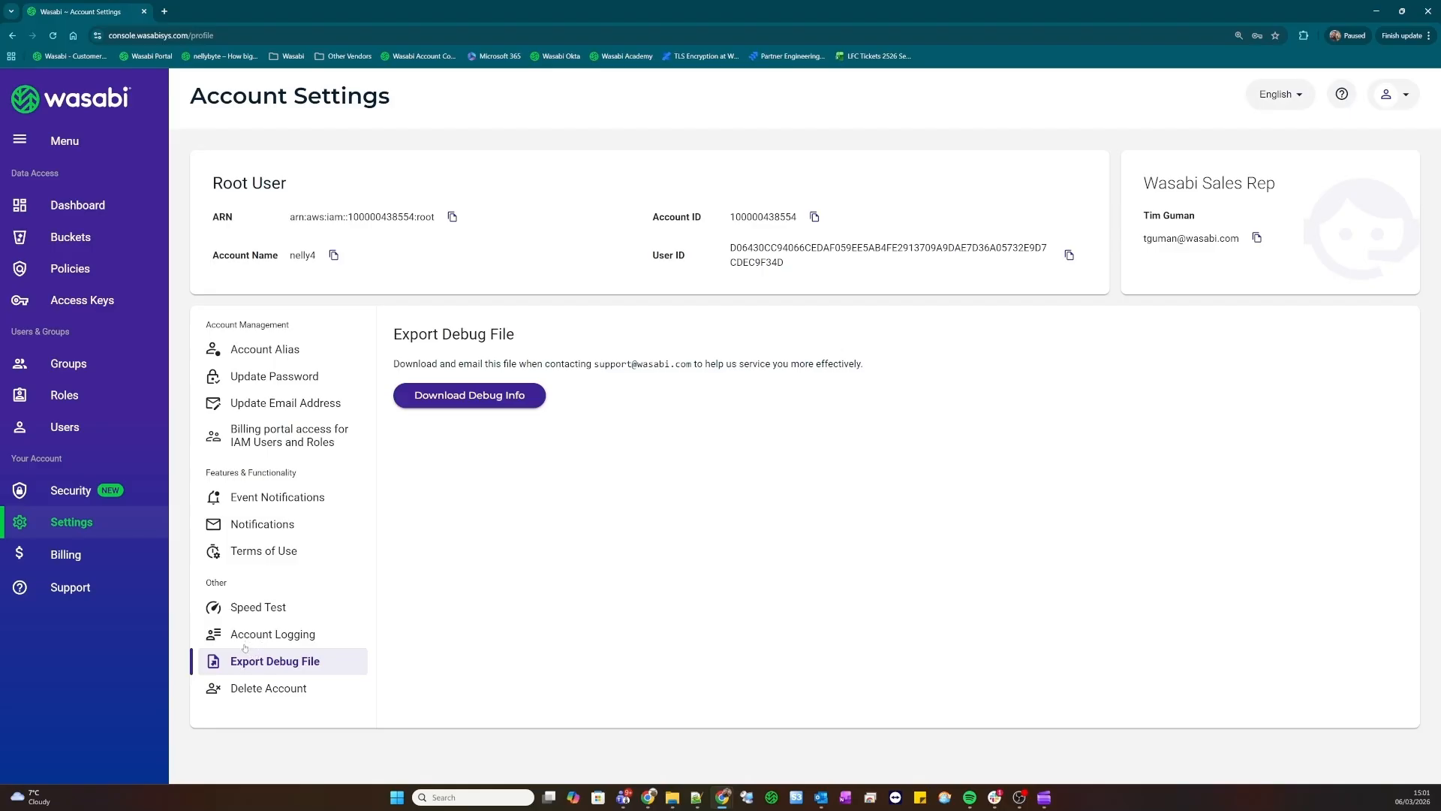
{"action": "left_click", "coordinate": [253, 607]}
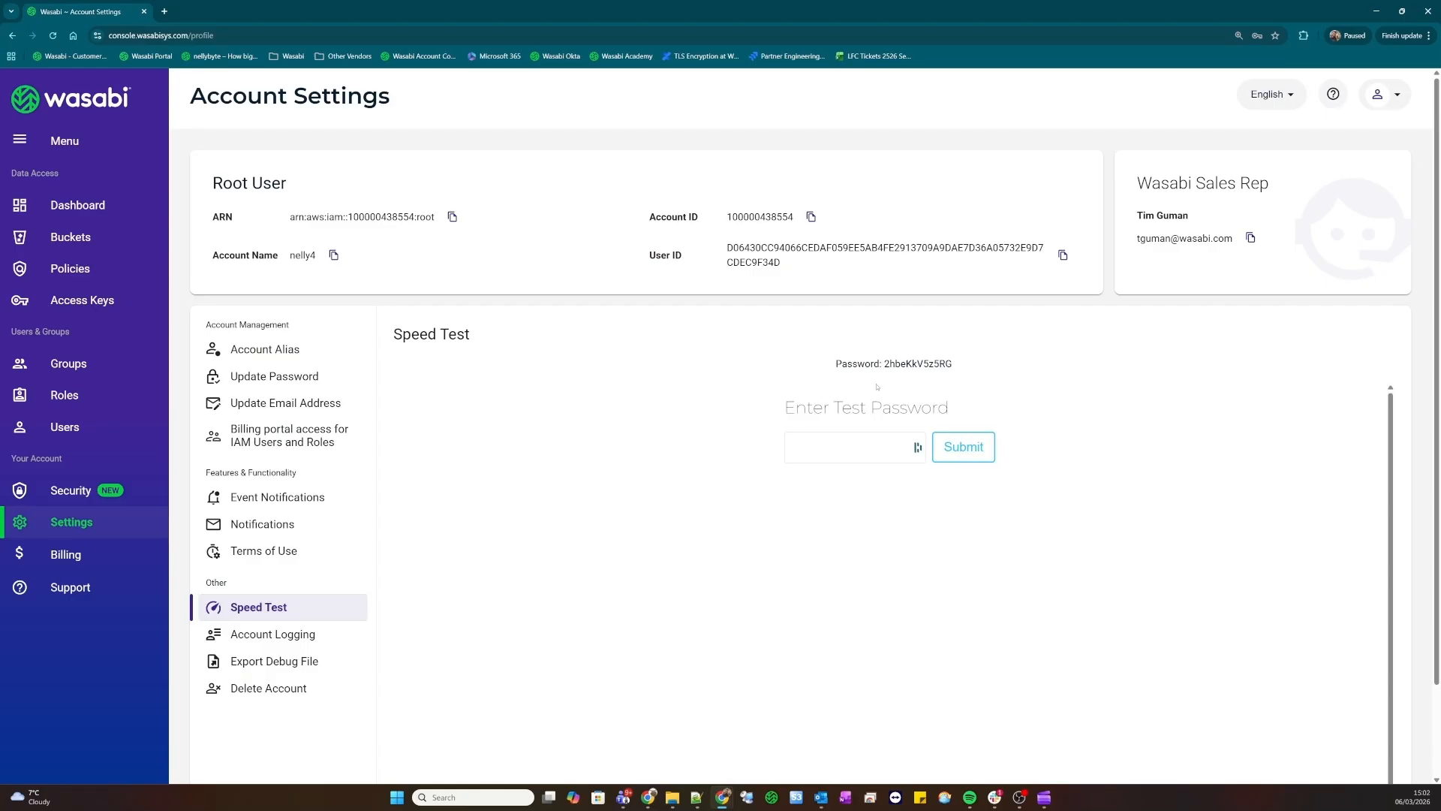
- Unlock Speed Test by copying and pasting the test password, then dismiss the save-password prompt
{"action": "left_click_drag", "start_coordinate": [883, 363], "coordinate": [957, 366]}
{"action": "right_click", "coordinate": [913, 363]}
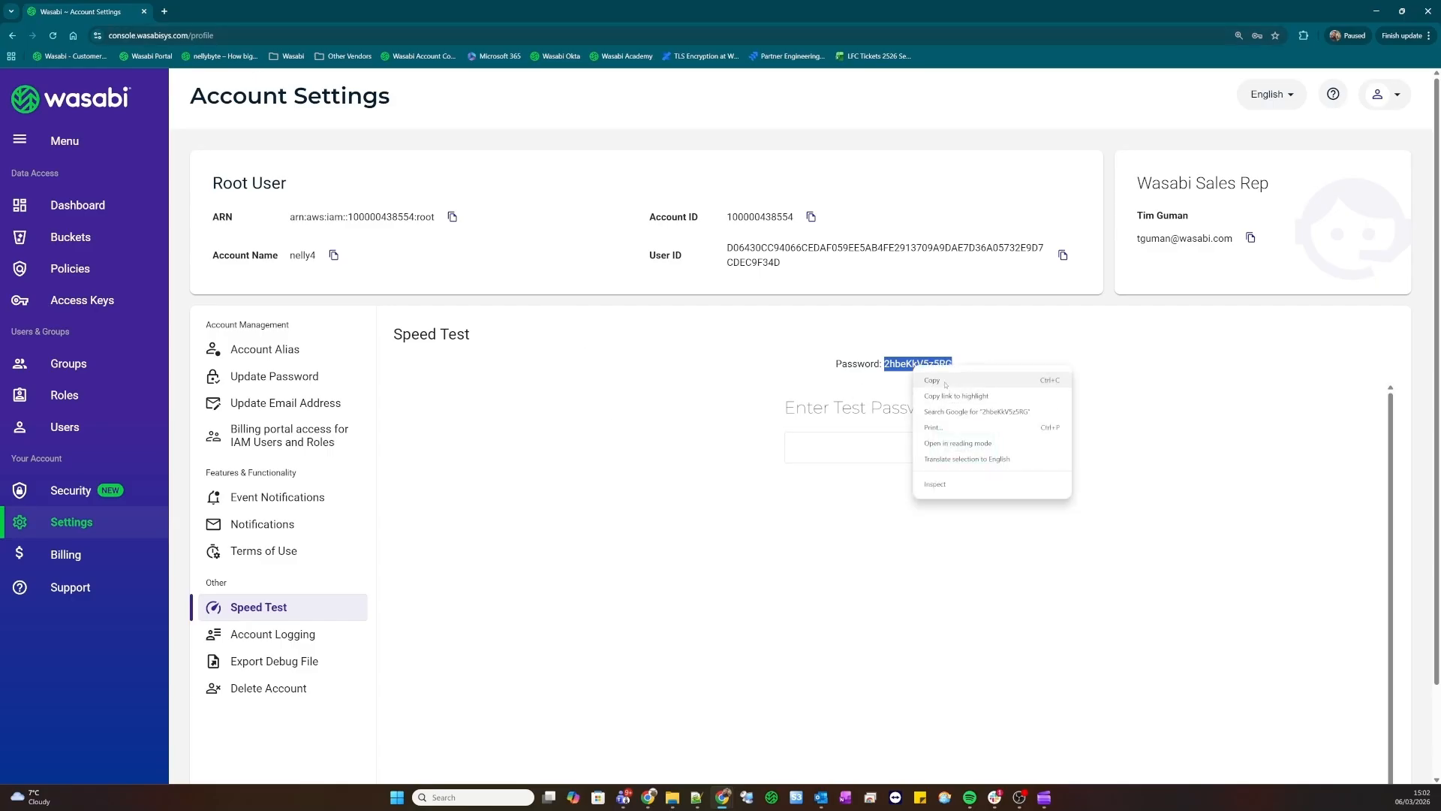
{"action": "left_click", "coordinate": [934, 379]}
{"action": "left_click", "coordinate": [854, 449]}
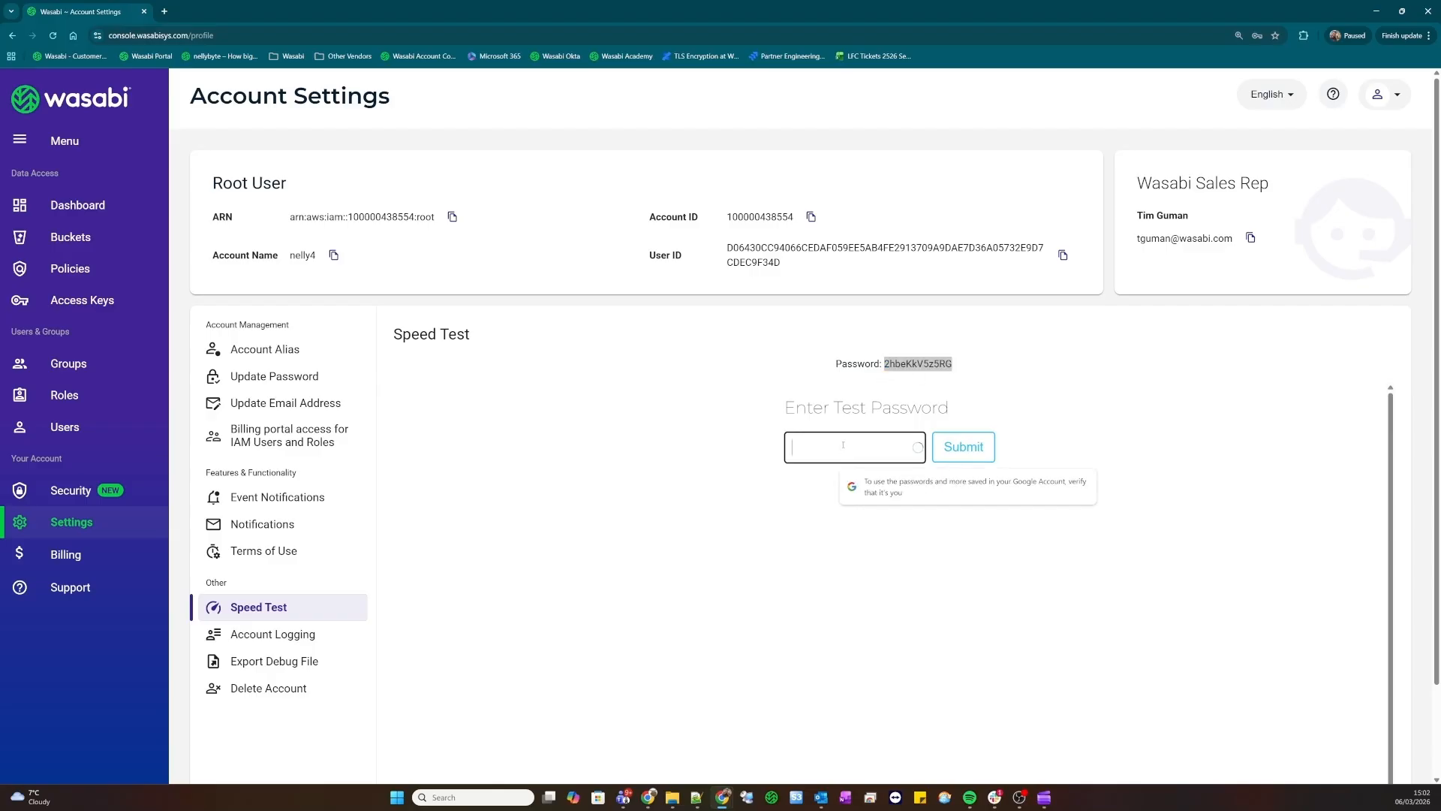
{"action": "key", "text": "ctrl+v"}
{"action": "left_click", "coordinate": [939, 448]}
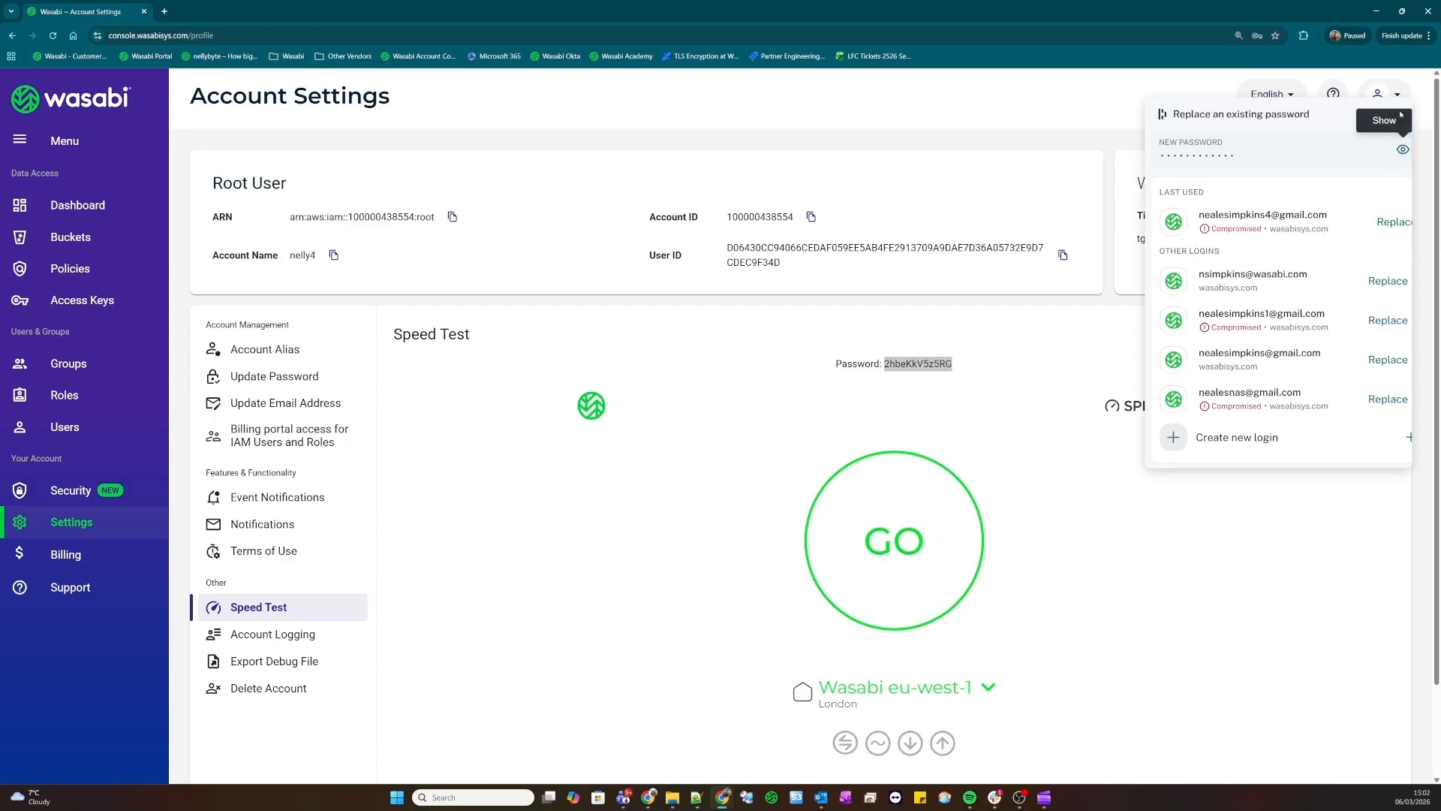
{"action": "left_click", "coordinate": [1394, 114]}
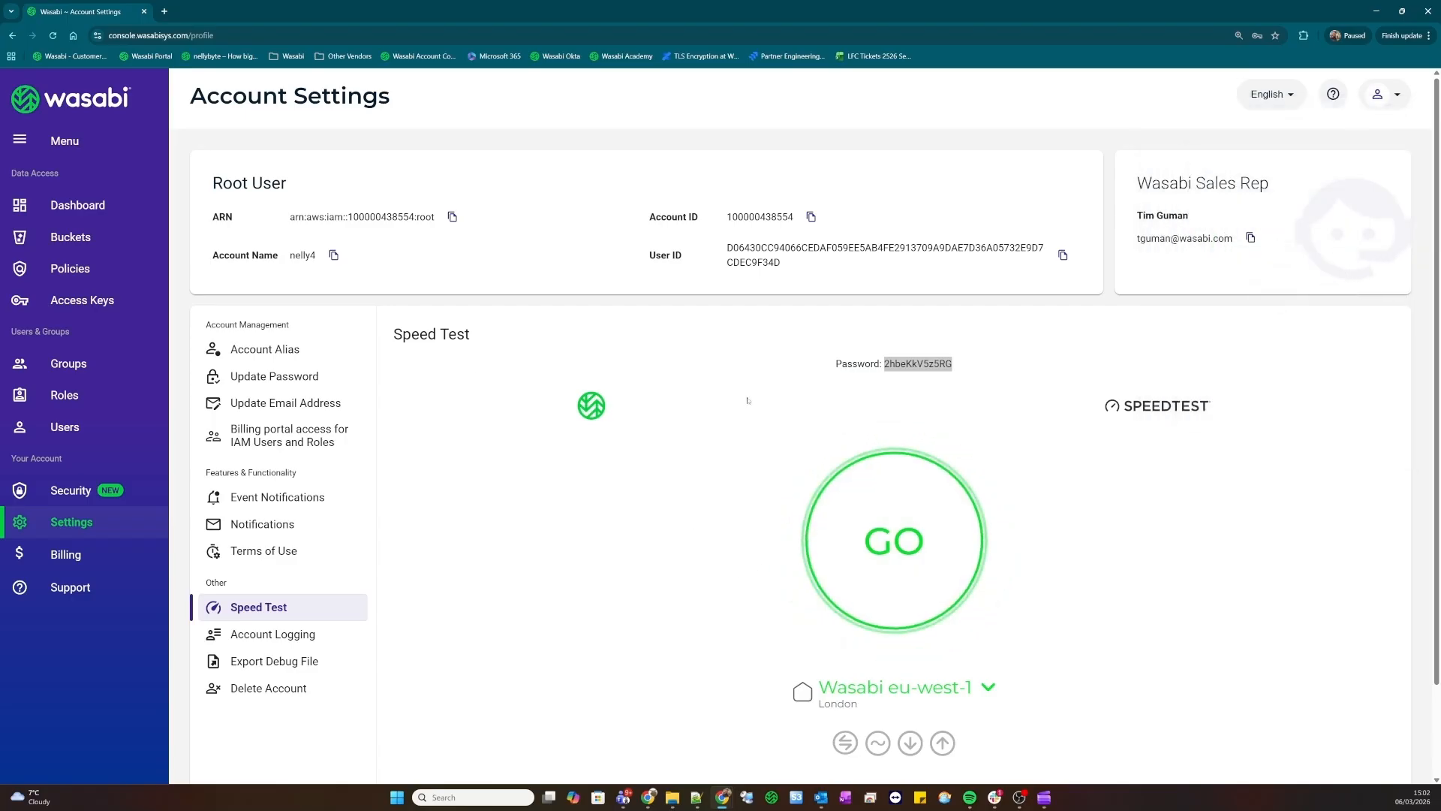
- Choose the Wasabi eu-west-1 (London) host and start the speed test
{"action": "scroll", "coordinate": [892, 631], "scroll_direction": "down", "scroll_amount": 1}
{"action": "left_click", "coordinate": [989, 631]}
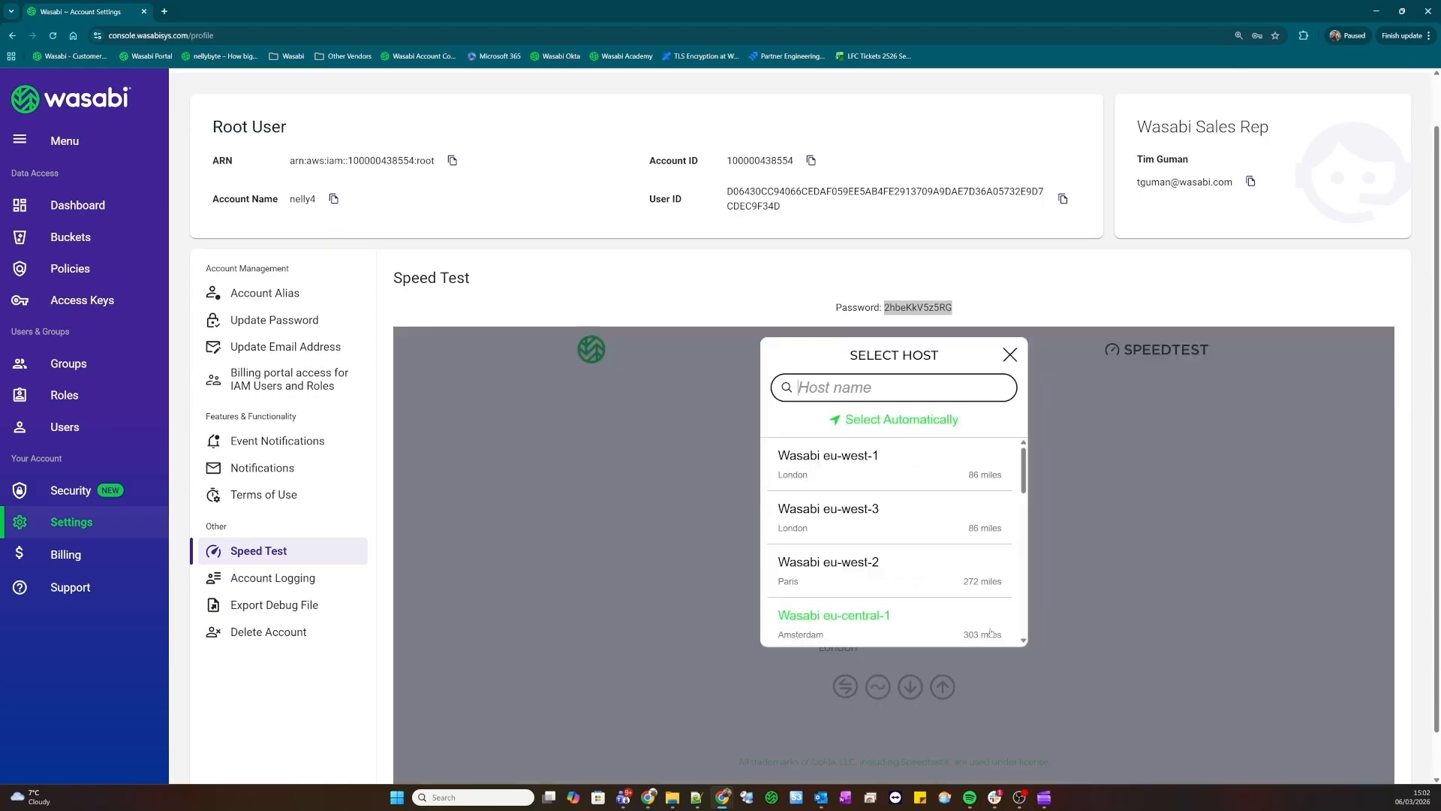
{"action": "scroll", "coordinate": [860, 553], "scroll_direction": "down", "scroll_amount": 5}
{"action": "scroll", "coordinate": [858, 574], "scroll_direction": "down", "scroll_amount": 3}
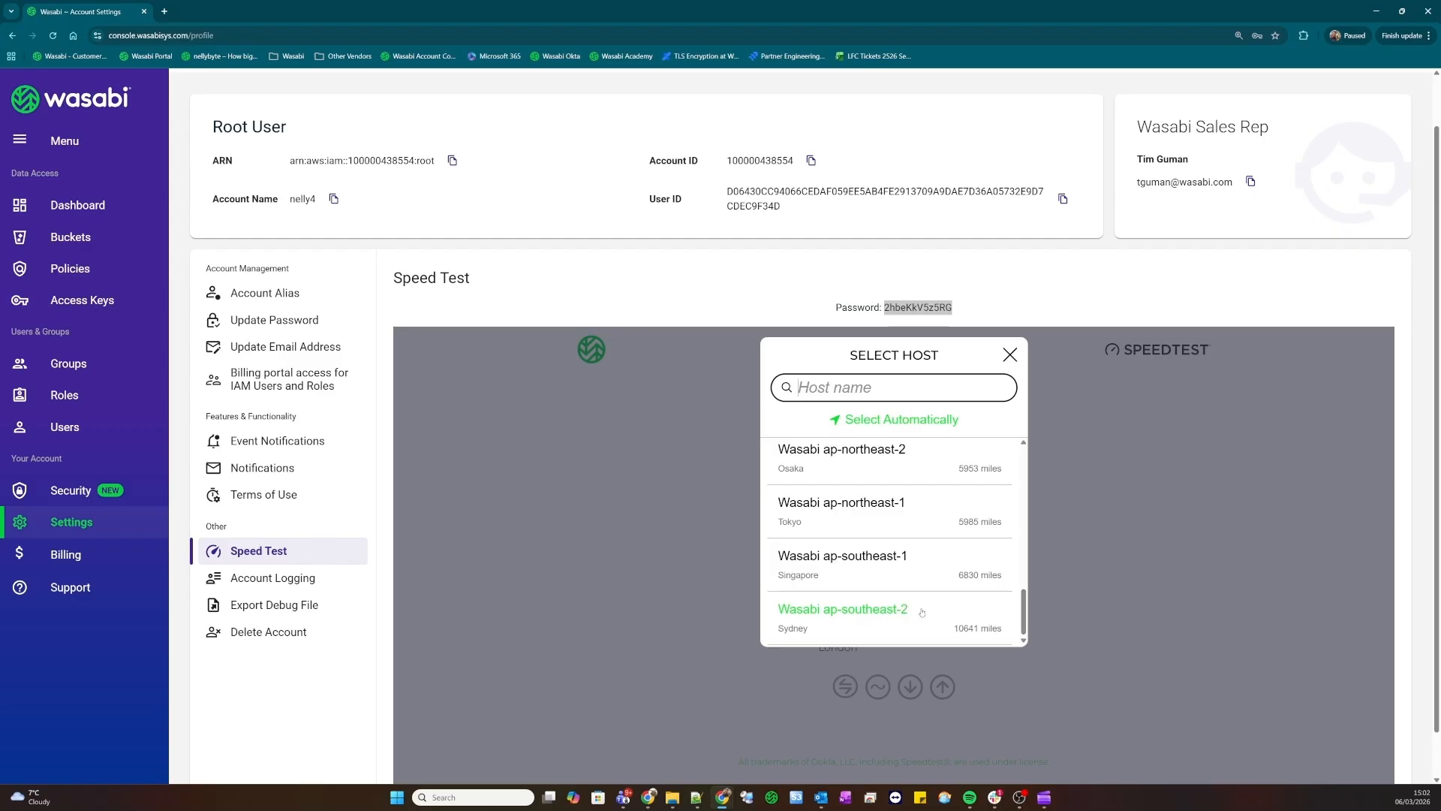
{"action": "scroll", "coordinate": [907, 618], "scroll_direction": "up", "scroll_amount": 5}
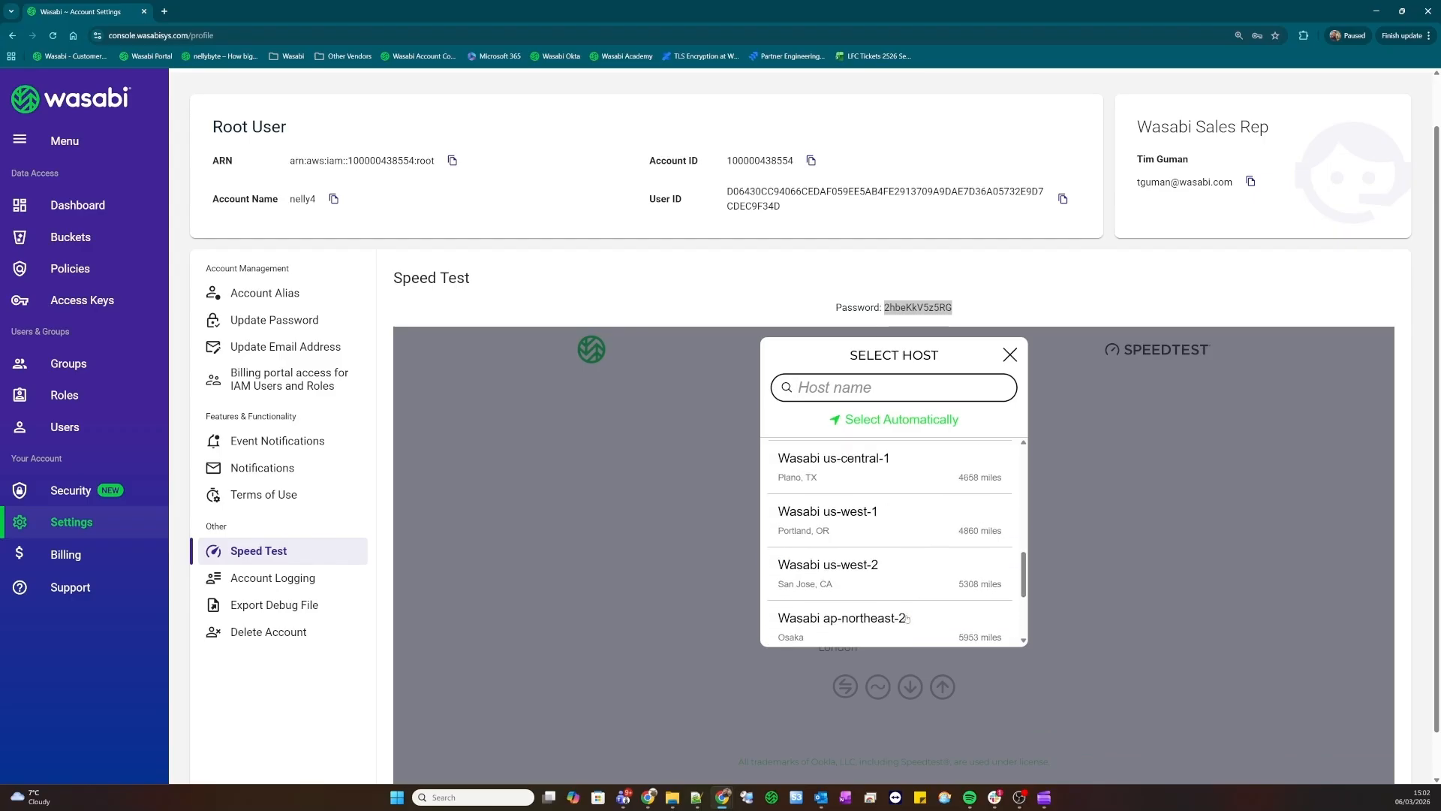
{"action": "scroll", "coordinate": [907, 548], "scroll_direction": "up", "scroll_amount": 5}
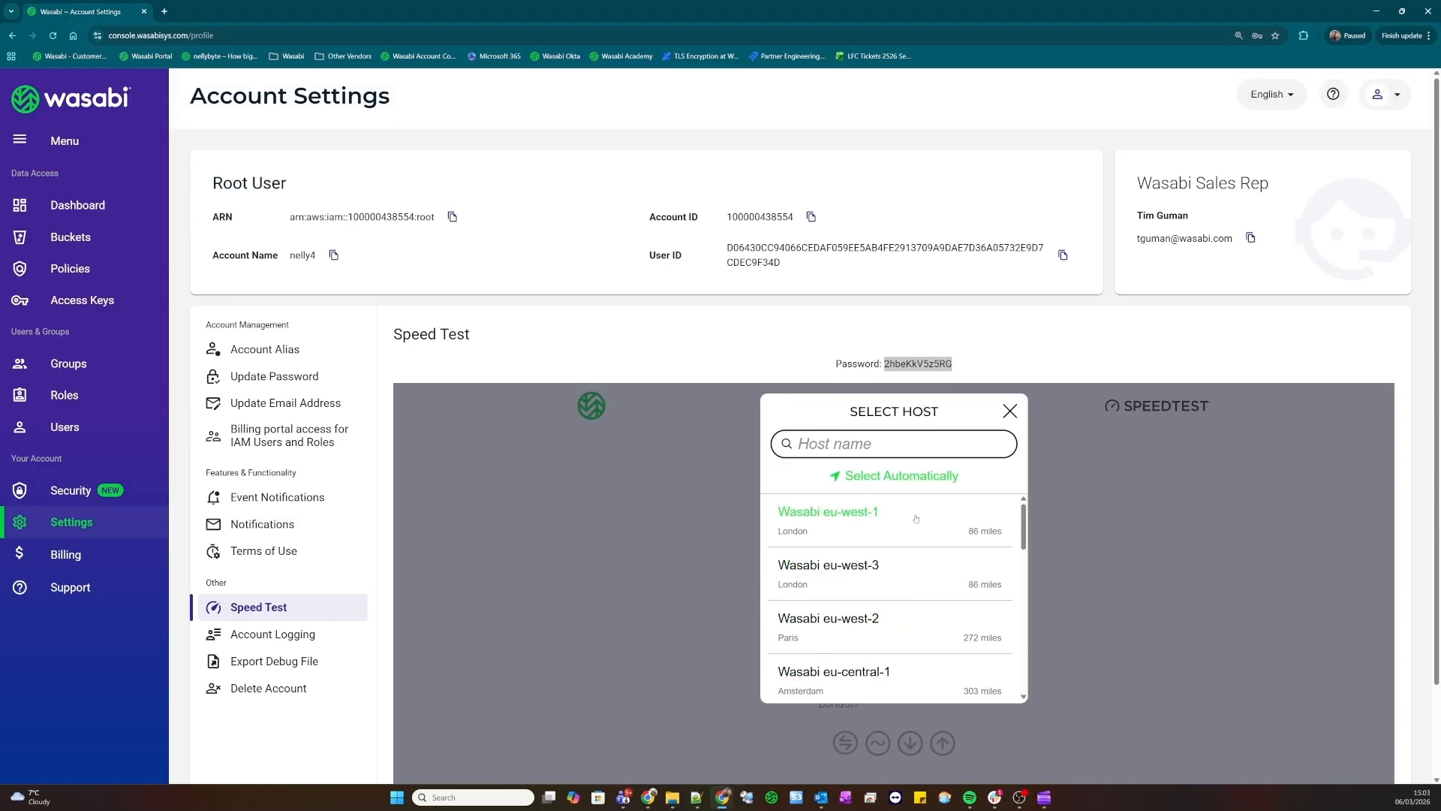
{"action": "left_click", "coordinate": [861, 521]}
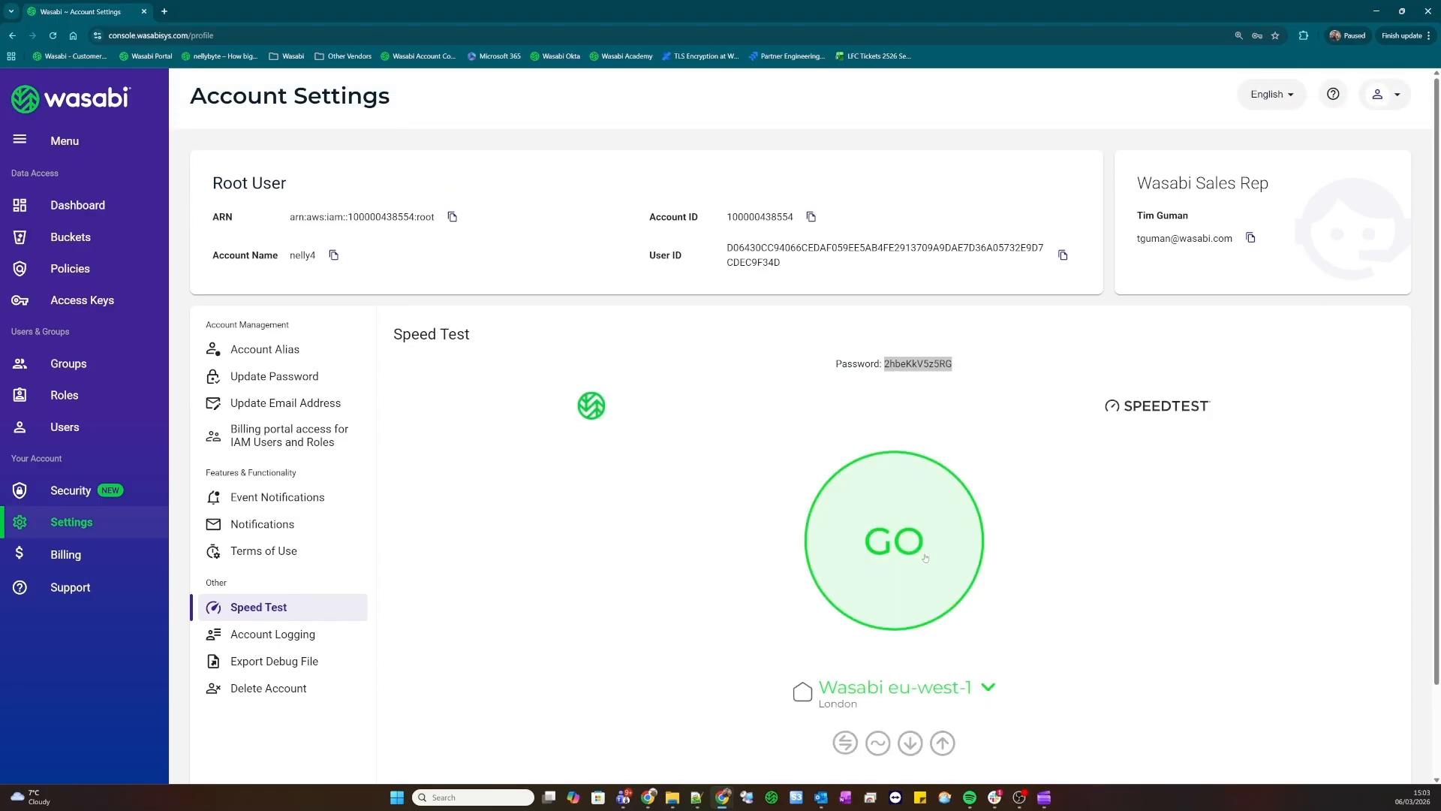
{"action": "left_click", "coordinate": [910, 553]}
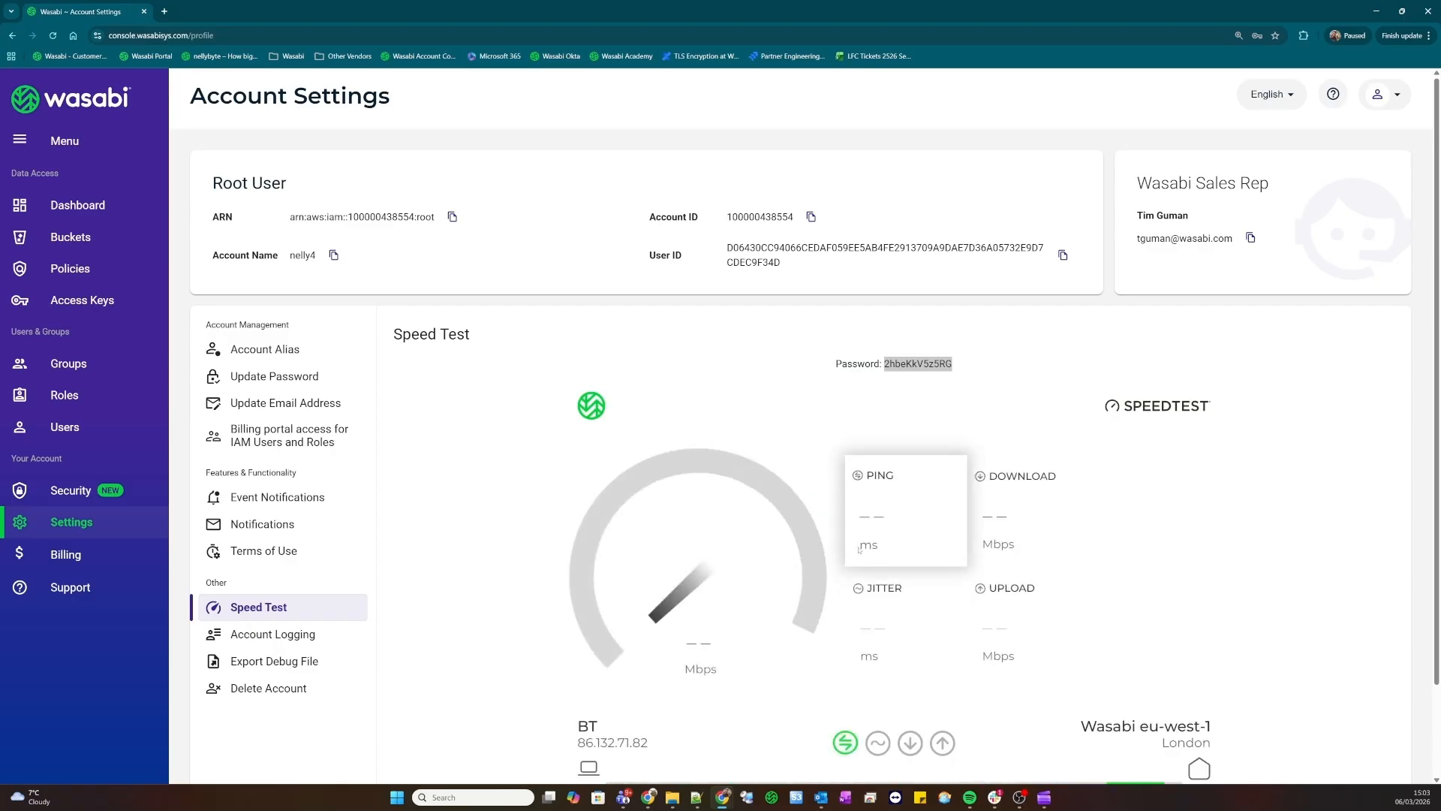
- Wait for results (7 ms ping, 941.8 Mbps down, 109.1 Mbps up), then show Delete Account
{"action": "scroll", "coordinate": [1133, 560], "scroll_direction": "down", "scroll_amount": 1}
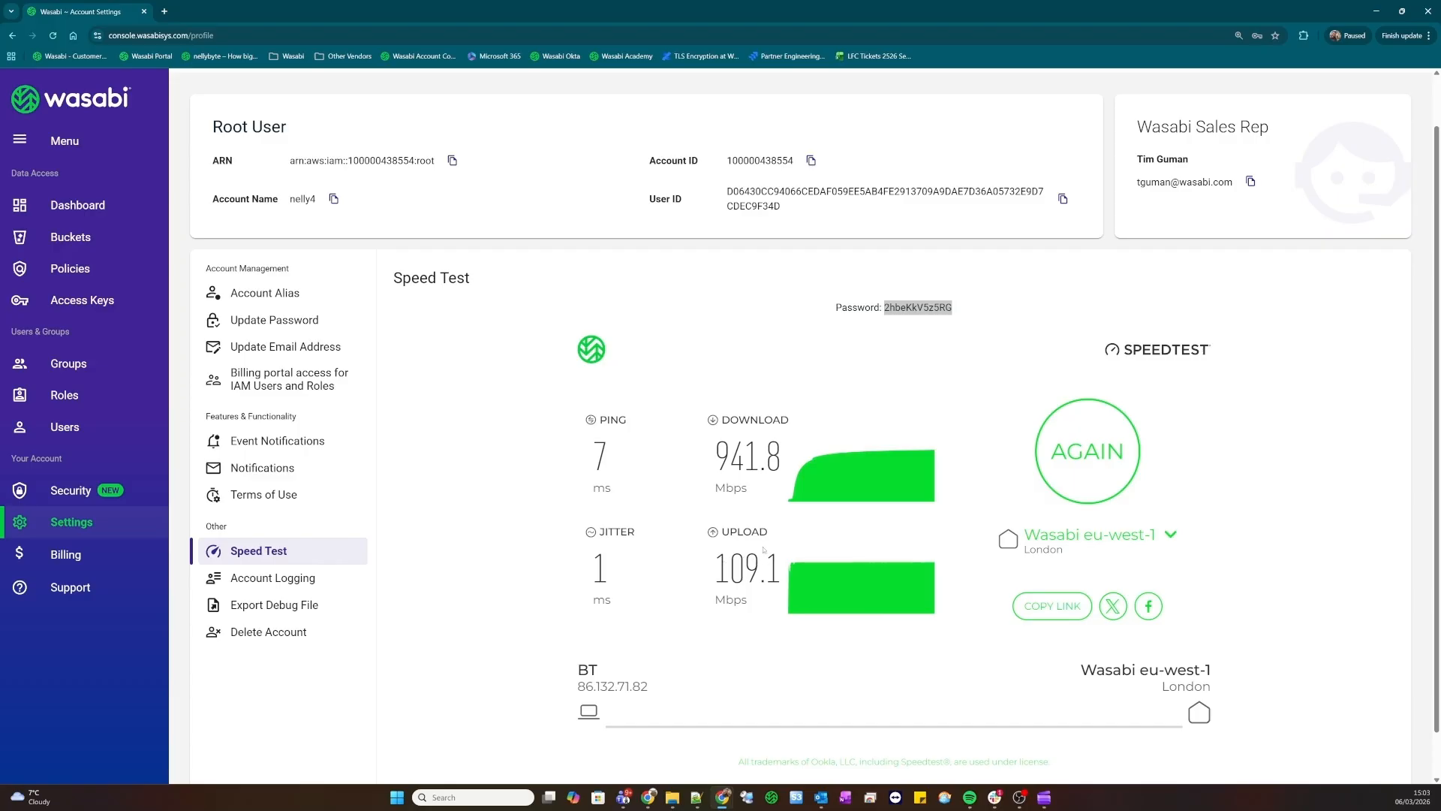
{"action": "left_click", "coordinate": [250, 633]}
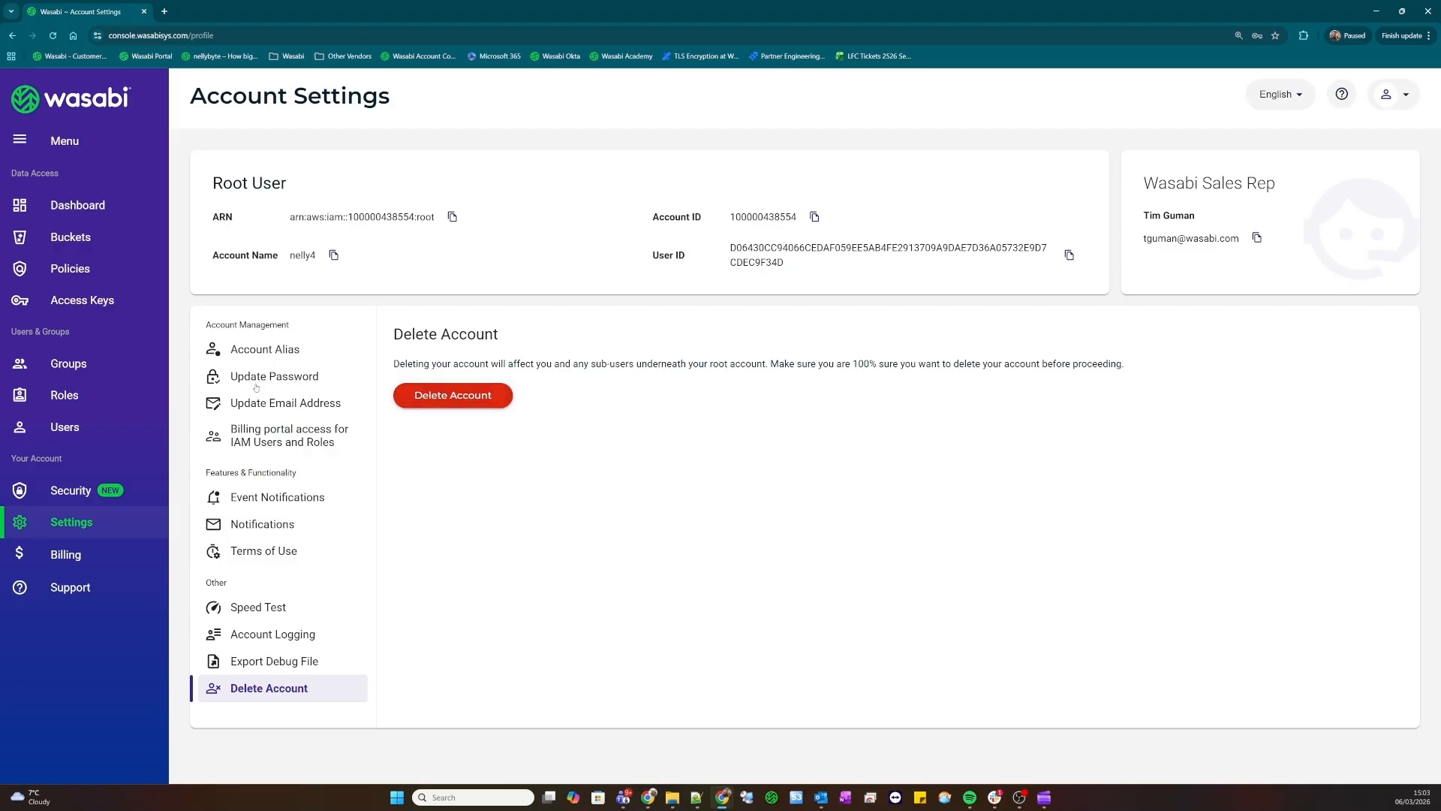
- View the MUA security contact's protected activities in Security Center and close without changes
{"action": "left_click", "coordinate": [69, 493]}
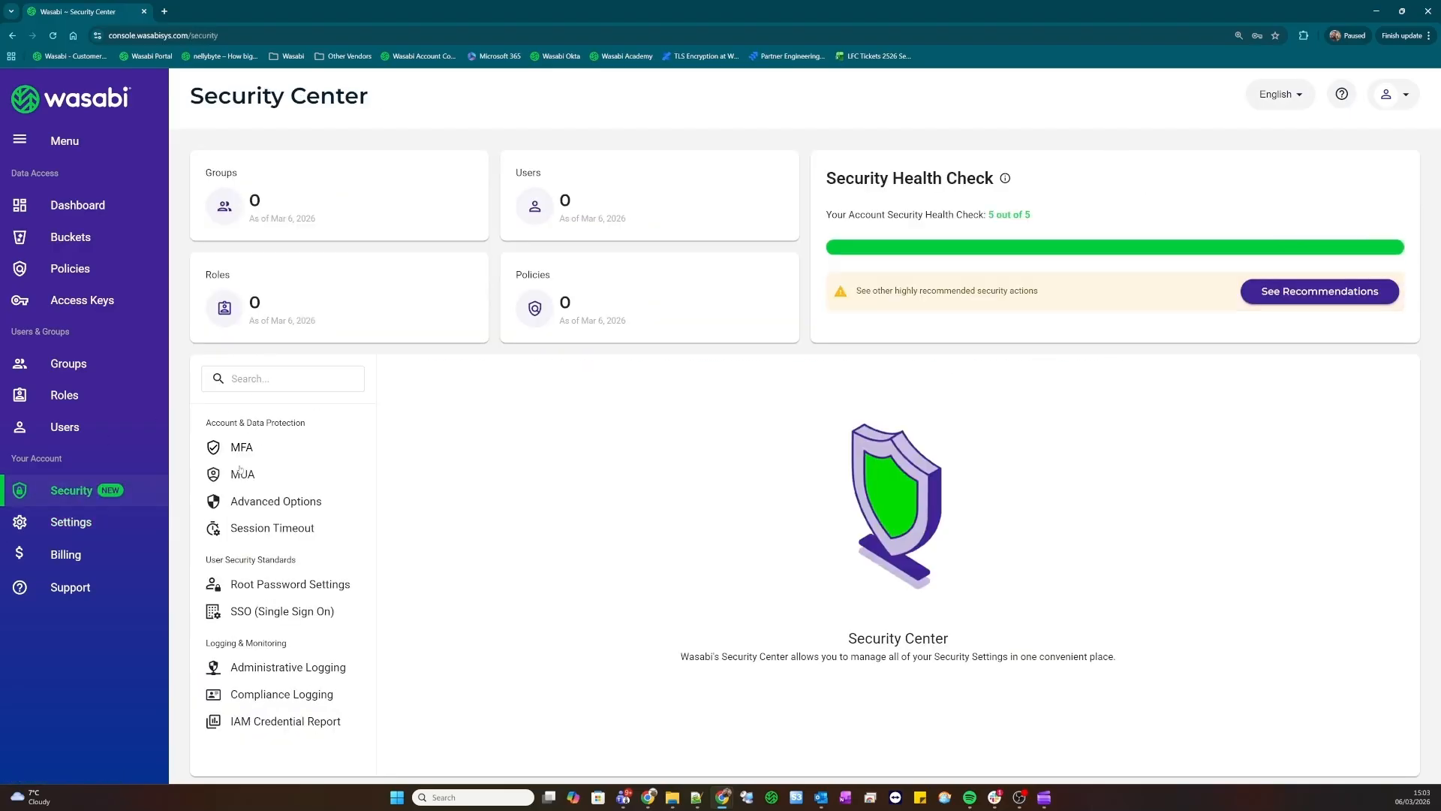
{"action": "left_click", "coordinate": [242, 474]}
{"action": "left_click", "coordinate": [1343, 532]}
{"action": "left_click", "coordinate": [1360, 532]}
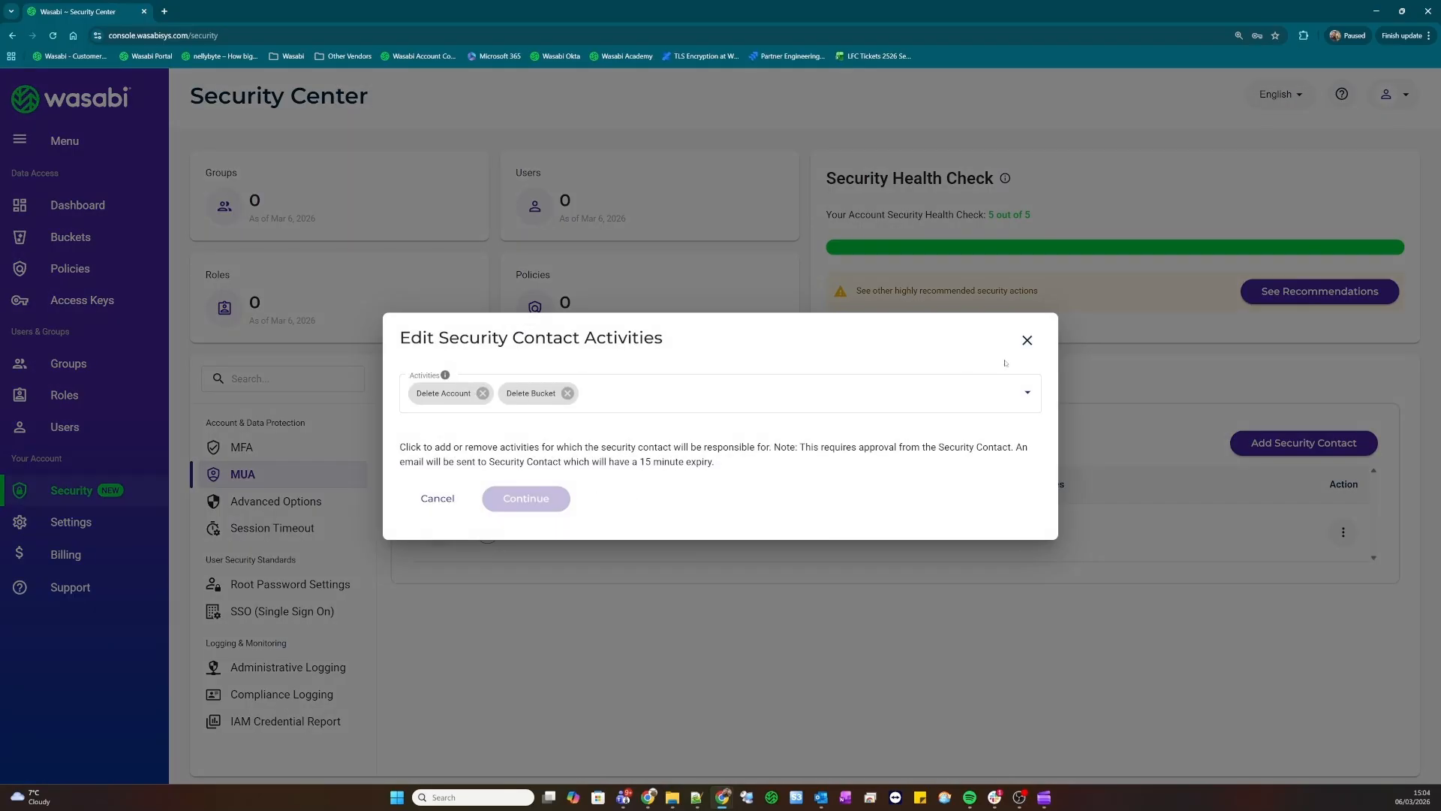
{"action": "left_click", "coordinate": [1027, 340]}
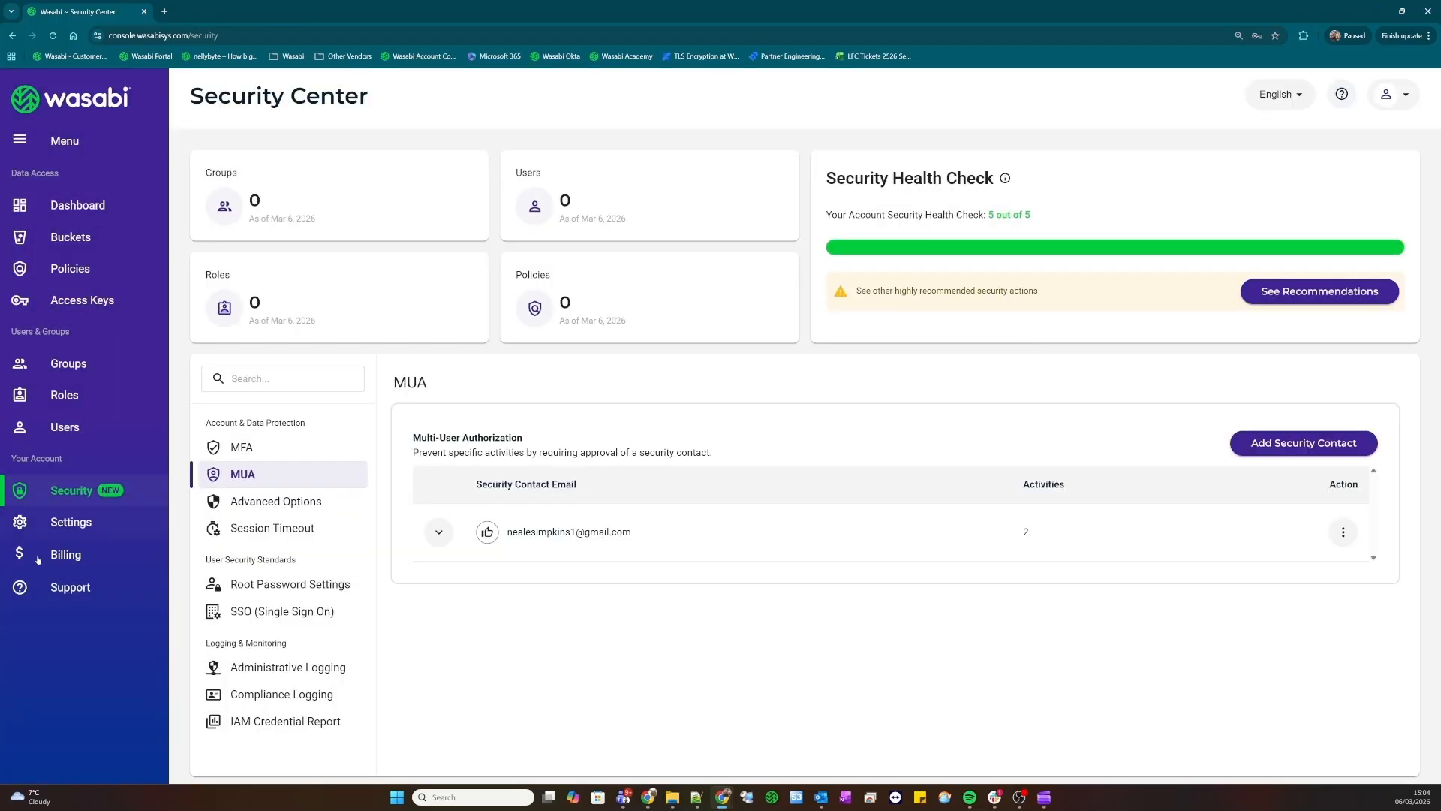
- Open the Delete Account form, close it unsubmitted, and return to Account Settings
{"action": "left_click", "coordinate": [69, 526]}
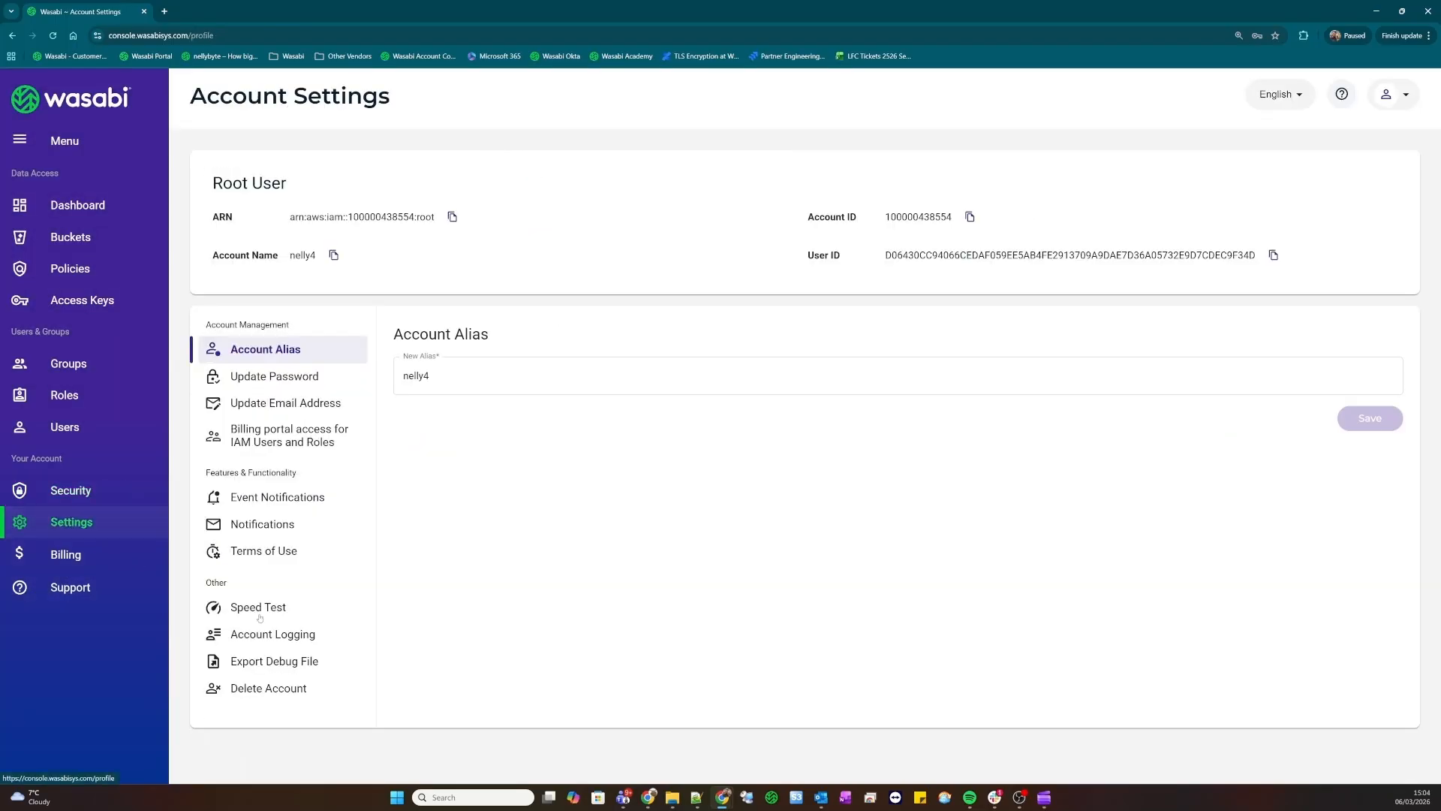
{"action": "left_click", "coordinate": [268, 687]}
{"action": "left_click", "coordinate": [481, 396]}
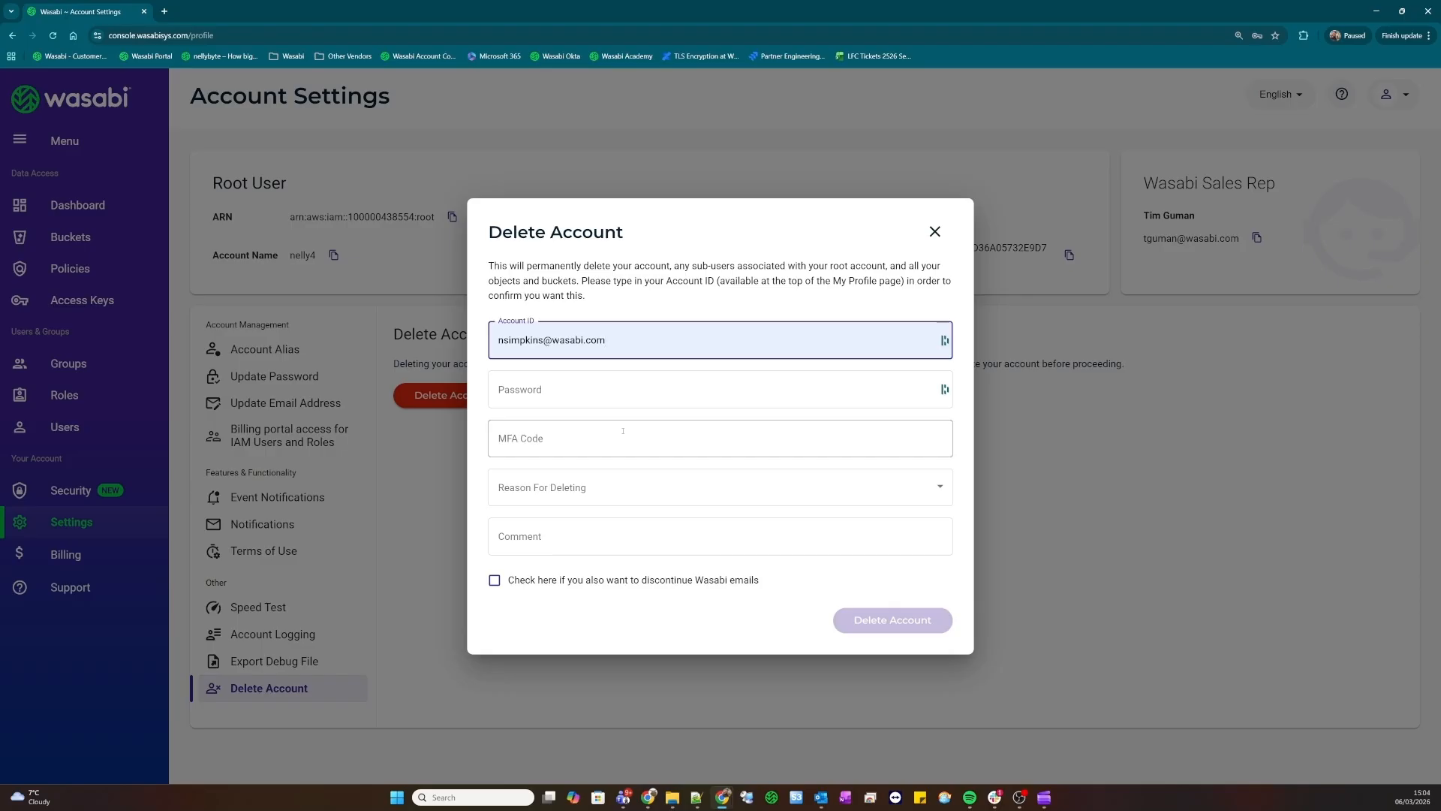
{"action": "left_click", "coordinate": [935, 232]}
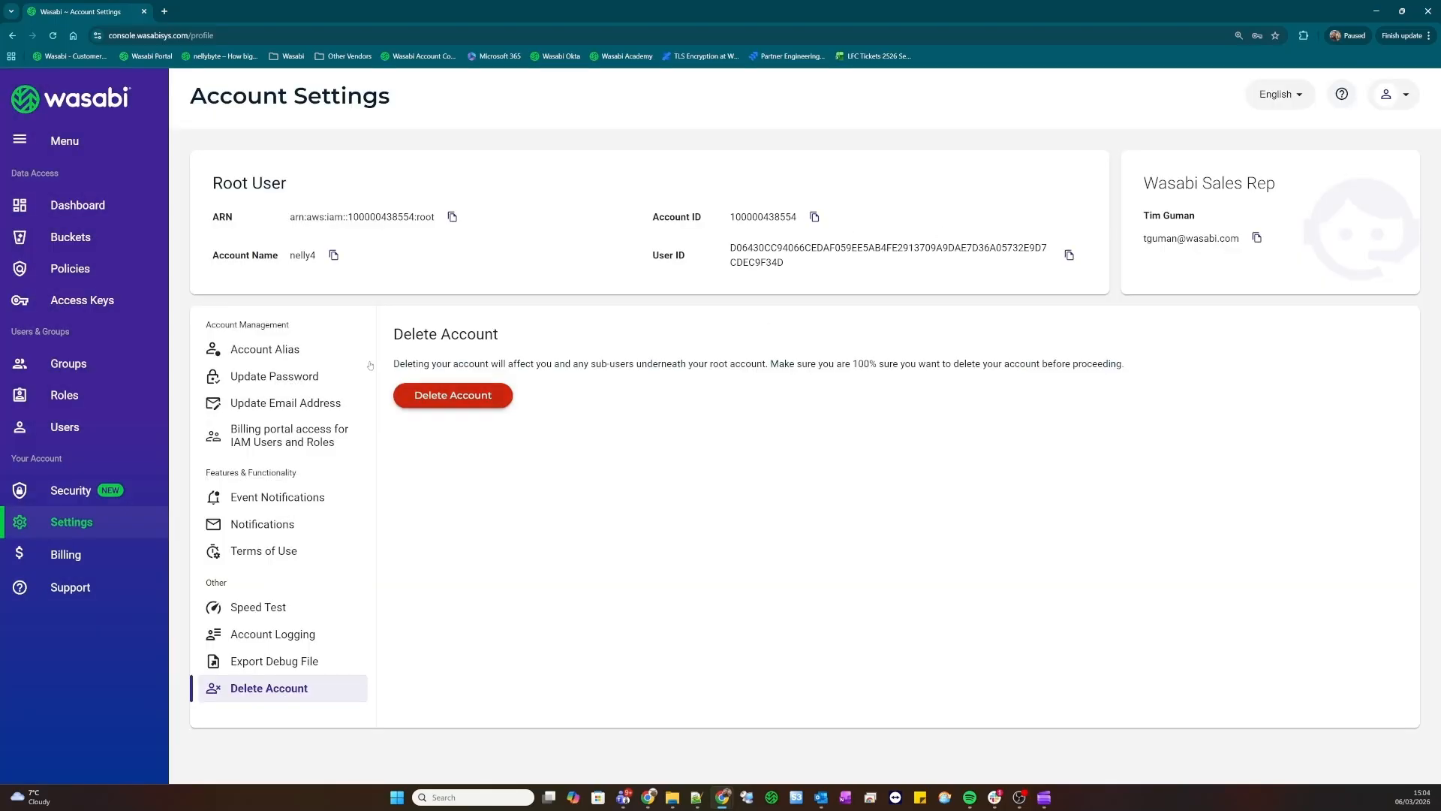
{"action": "left_click", "coordinate": [62, 492]}
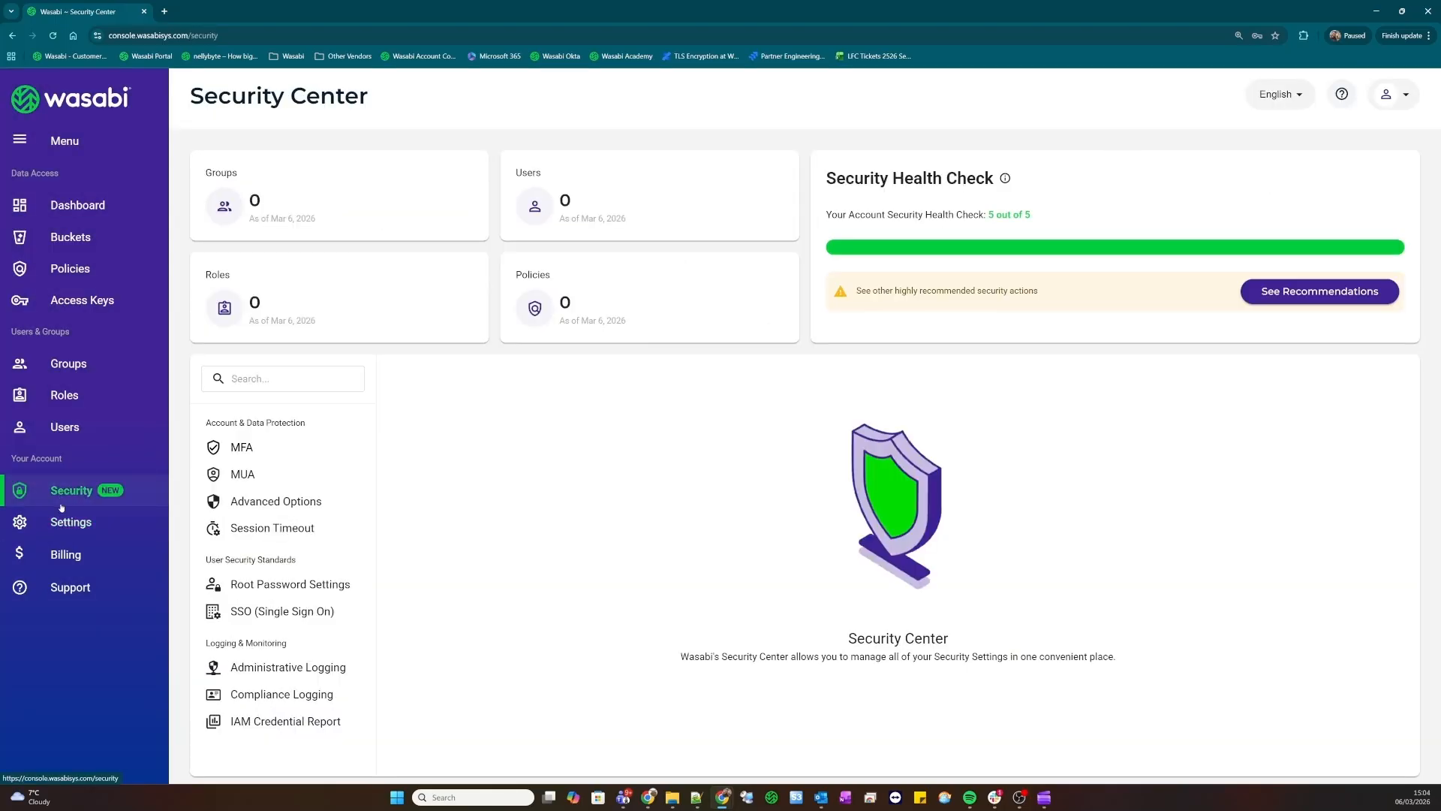
{"action": "left_click", "coordinate": [111, 522]}
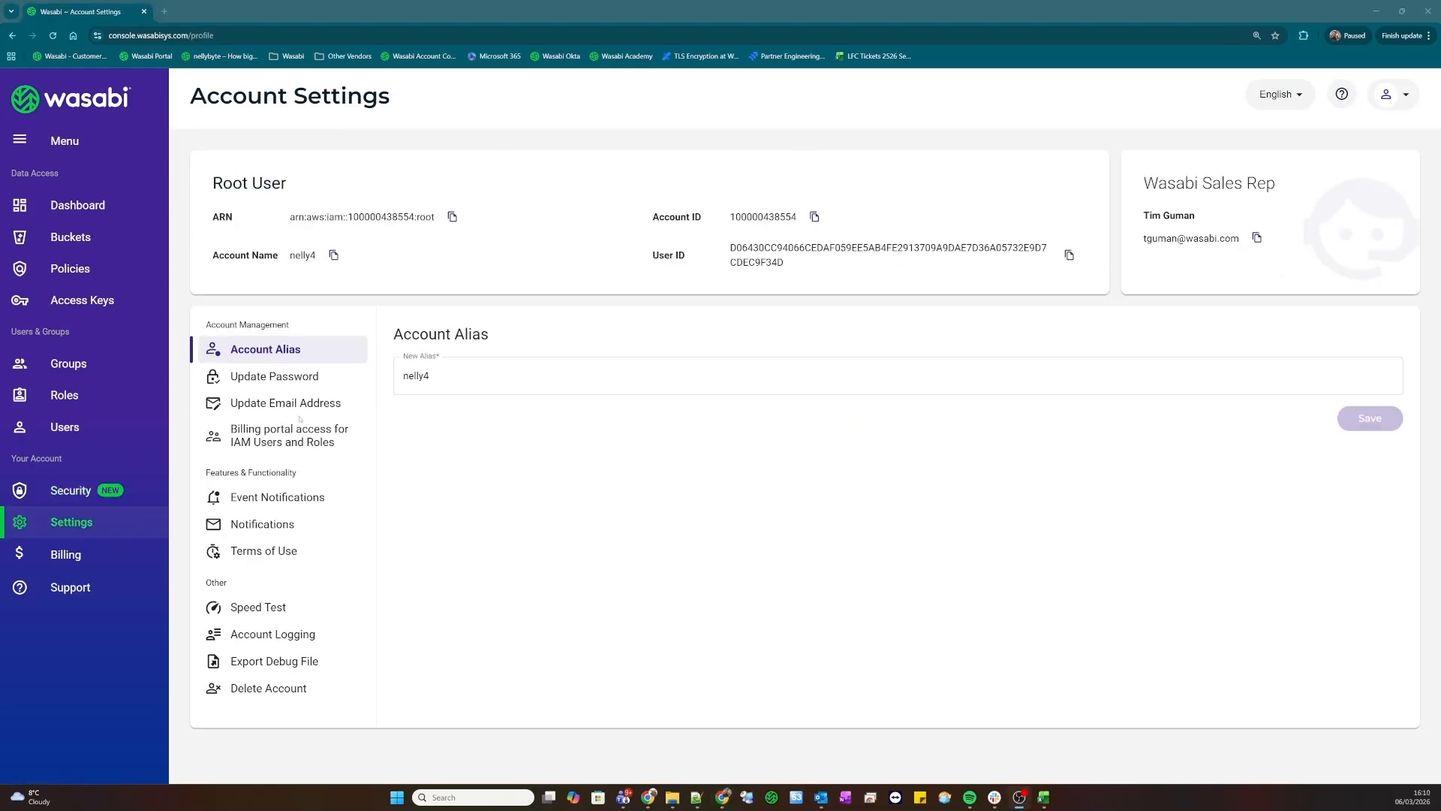
- Go to the empty Users list and begin creating a new sub-user
{"action": "left_click", "coordinate": [77, 428]}
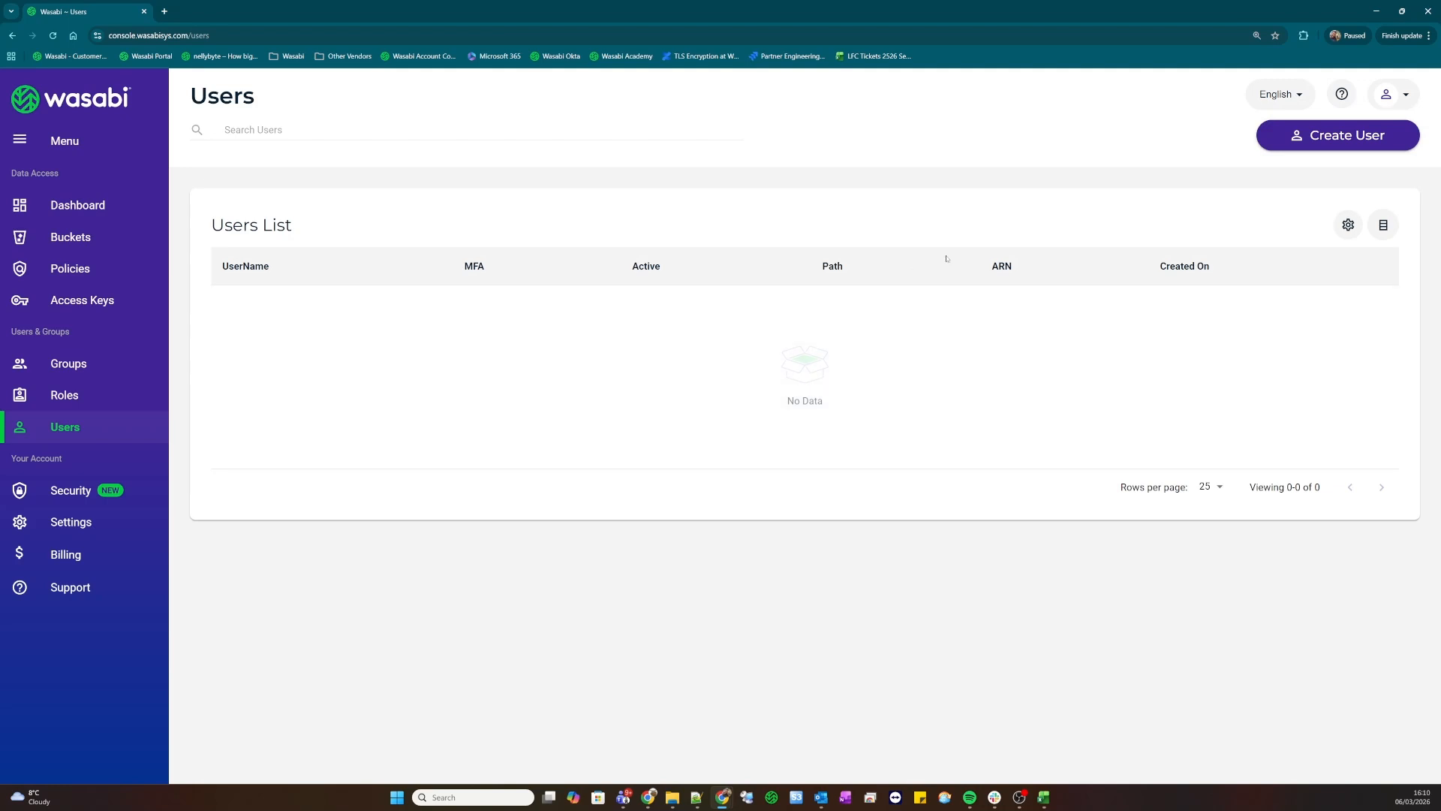
{"action": "left_click", "coordinate": [1347, 138]}
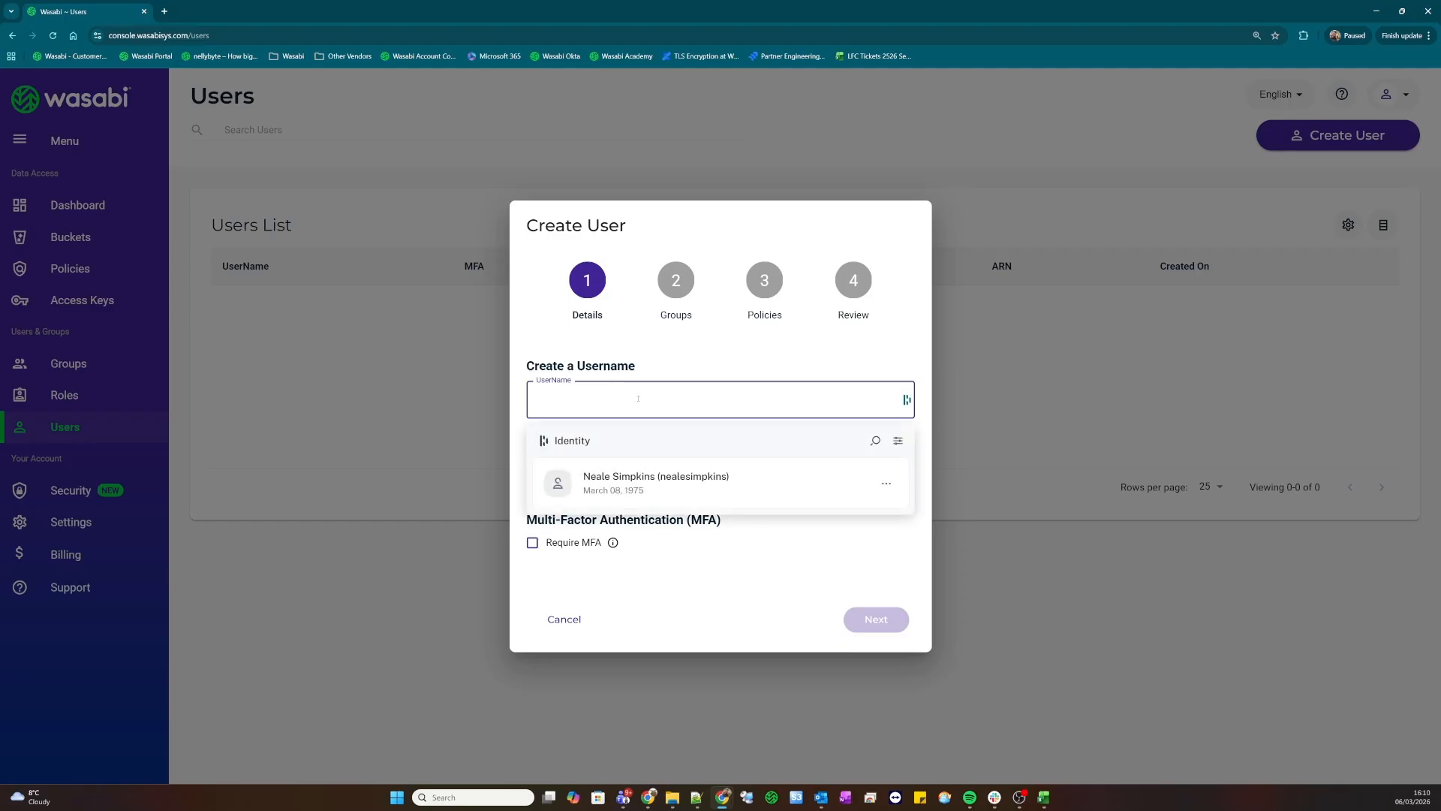
- Enter the username backup-account and give it programmatic API access
{"action": "type", "text": "bac"}
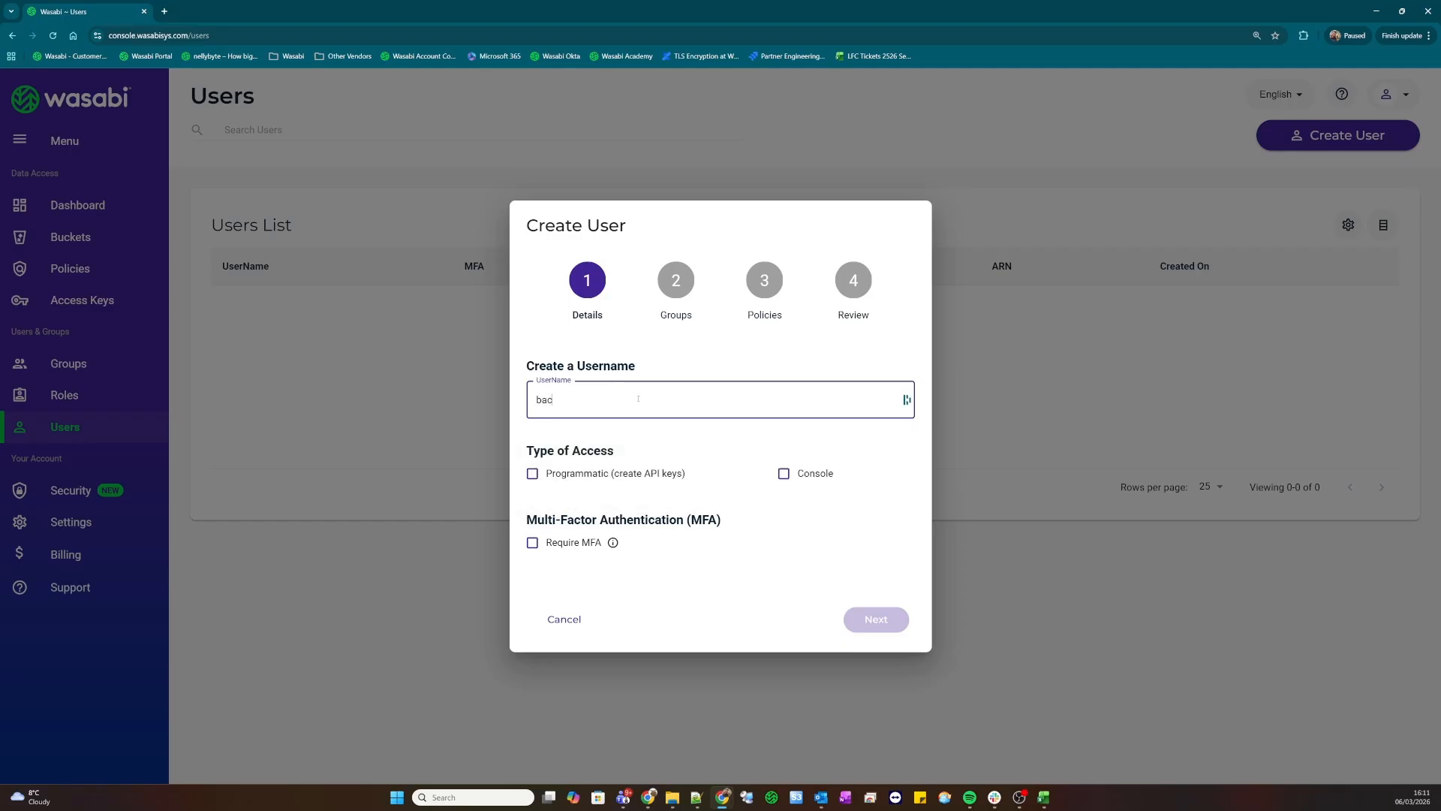
{"action": "type", "text": "kupuser"}
{"action": "left_click", "coordinate": [569, 400]}
{"action": "type", "text": "-"}
{"action": "double_click", "coordinate": [572, 399]}
{"action": "type", "text": "account"}
{"action": "left_click", "coordinate": [531, 473]}
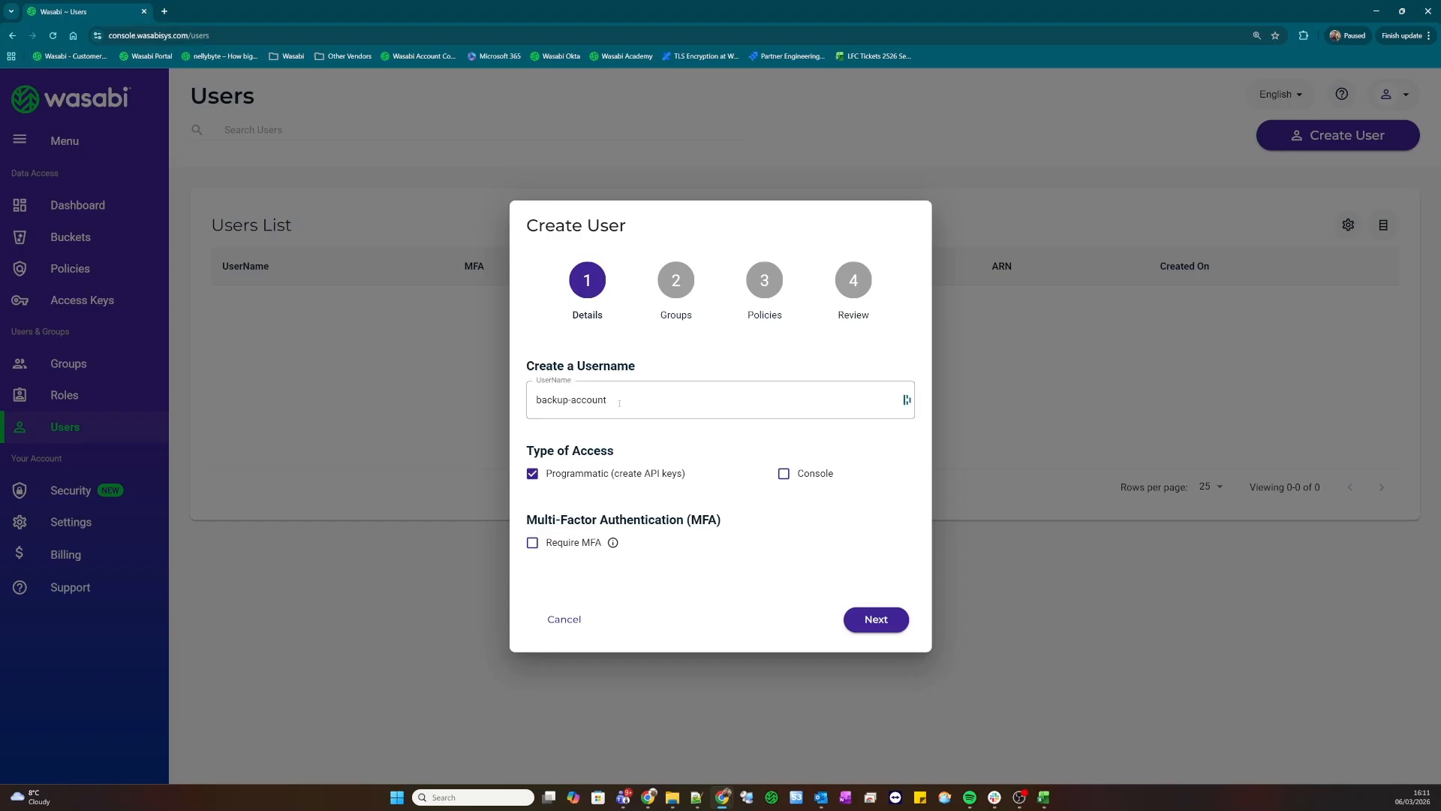
- Skip the Groups and Policies steps and create the backup-account user from Review
{"action": "left_click", "coordinate": [878, 622]}
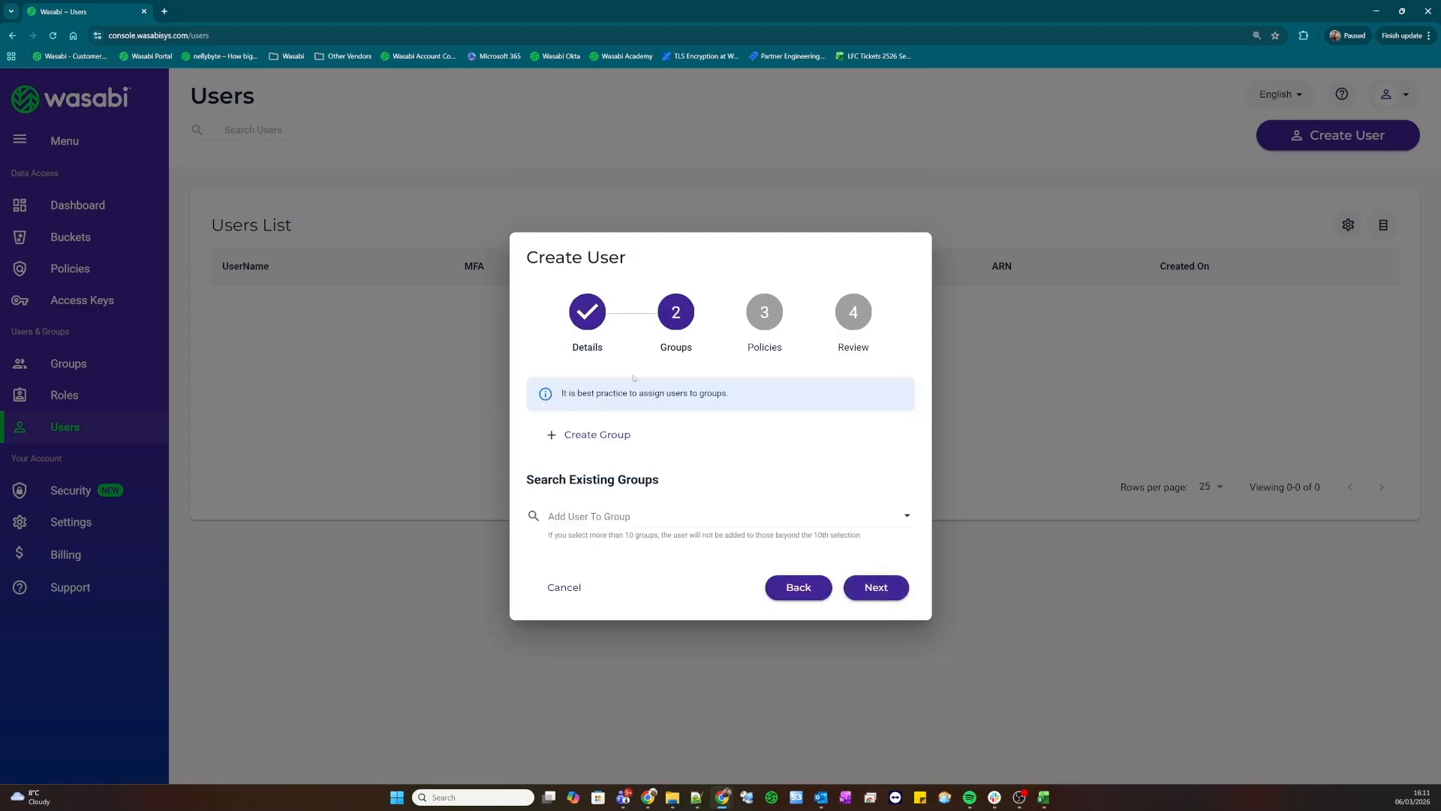
{"action": "left_click", "coordinate": [877, 591]}
{"action": "scroll", "coordinate": [746, 444], "scroll_direction": "down", "scroll_amount": 5}
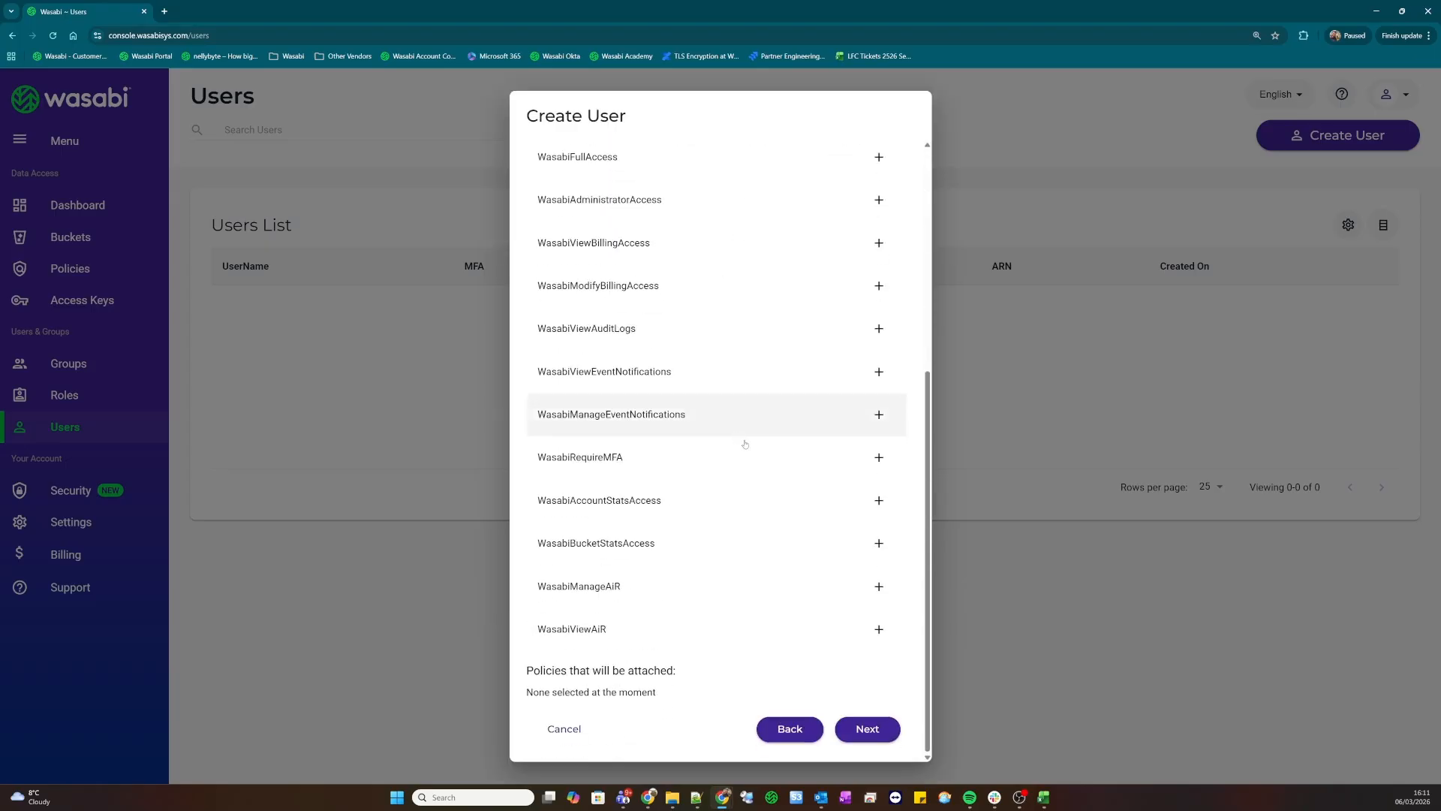
{"action": "left_click", "coordinate": [871, 732]}
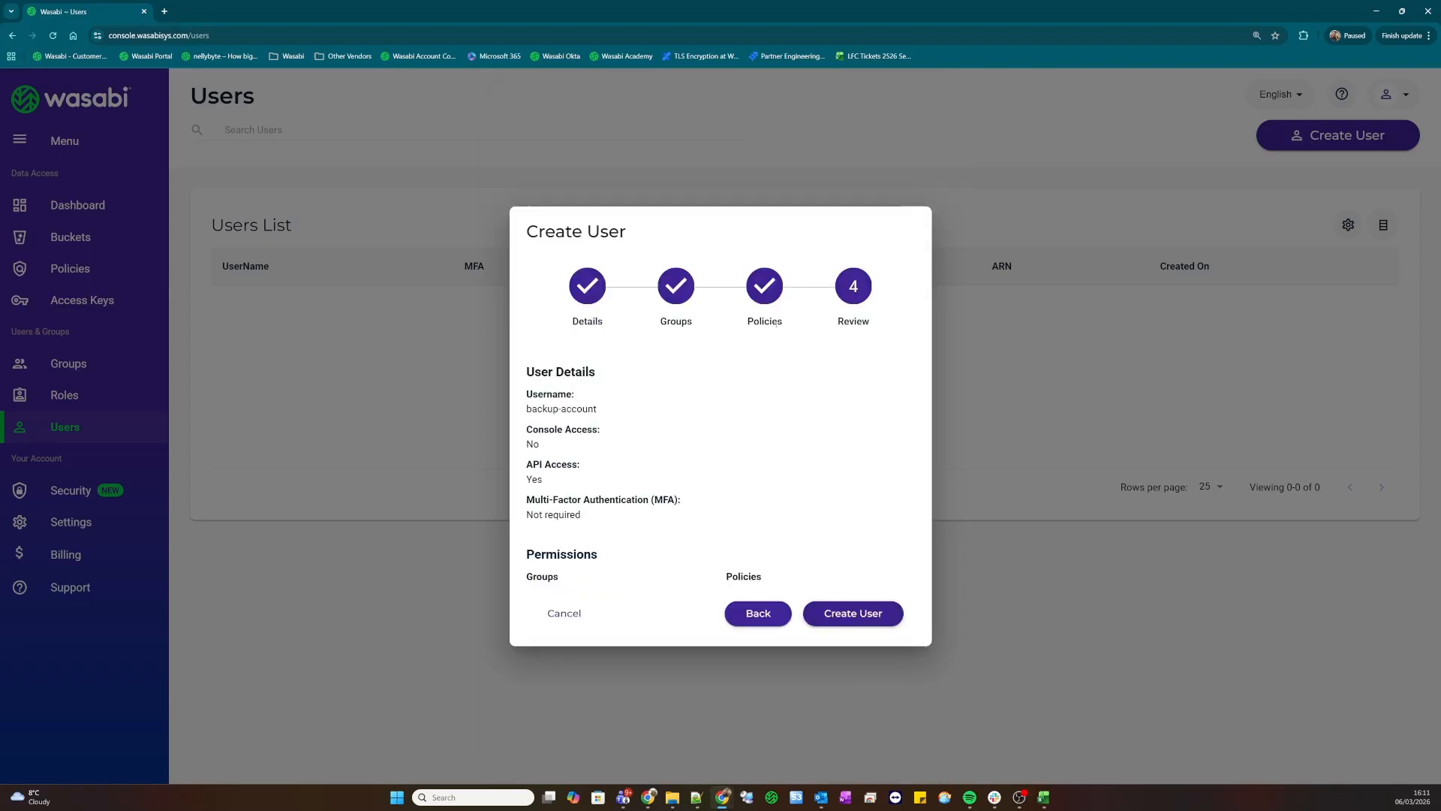
{"action": "left_click", "coordinate": [856, 610]}
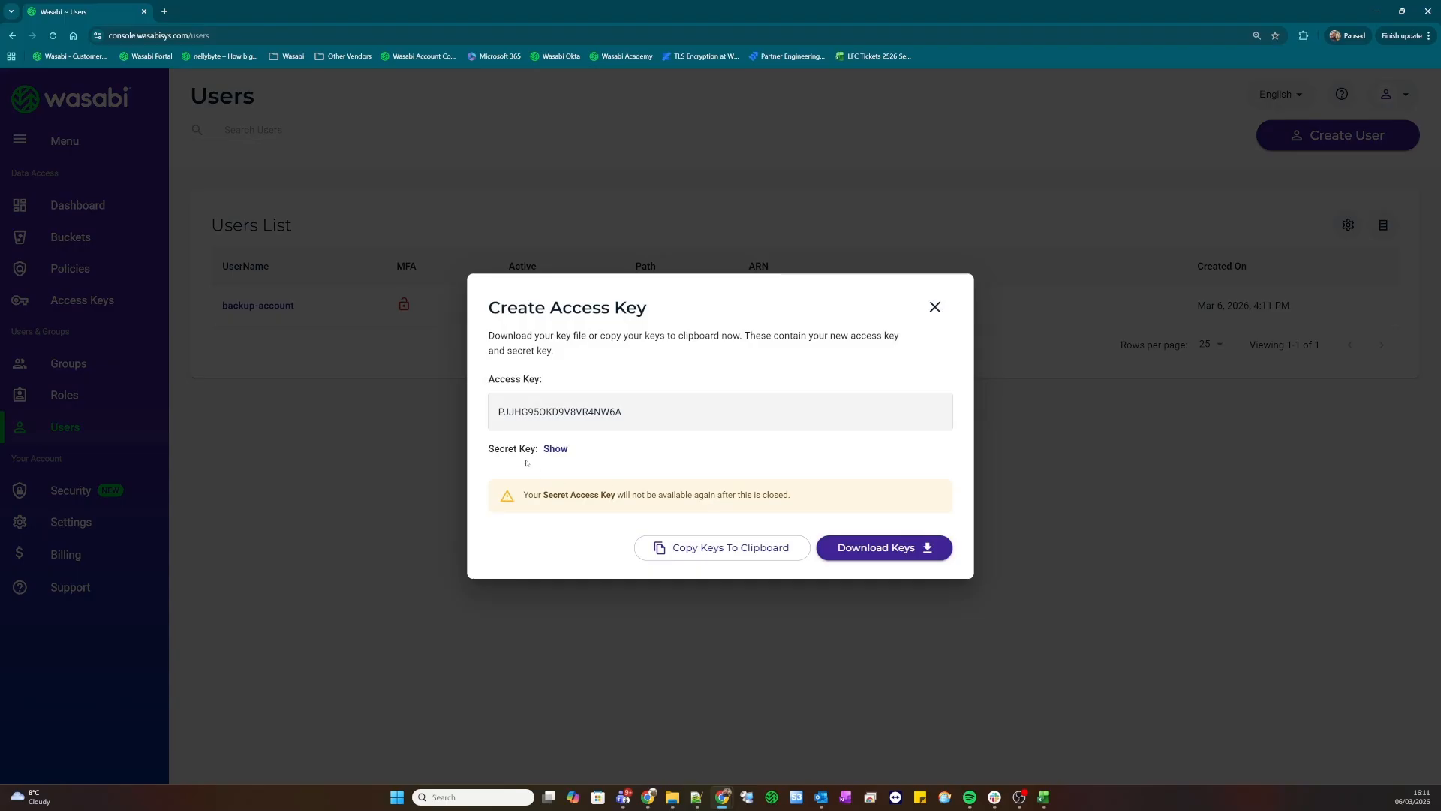
- Reveal backup-account's secret key, copy both keys, and save them as a credentials file
{"action": "left_click", "coordinate": [554, 449]}
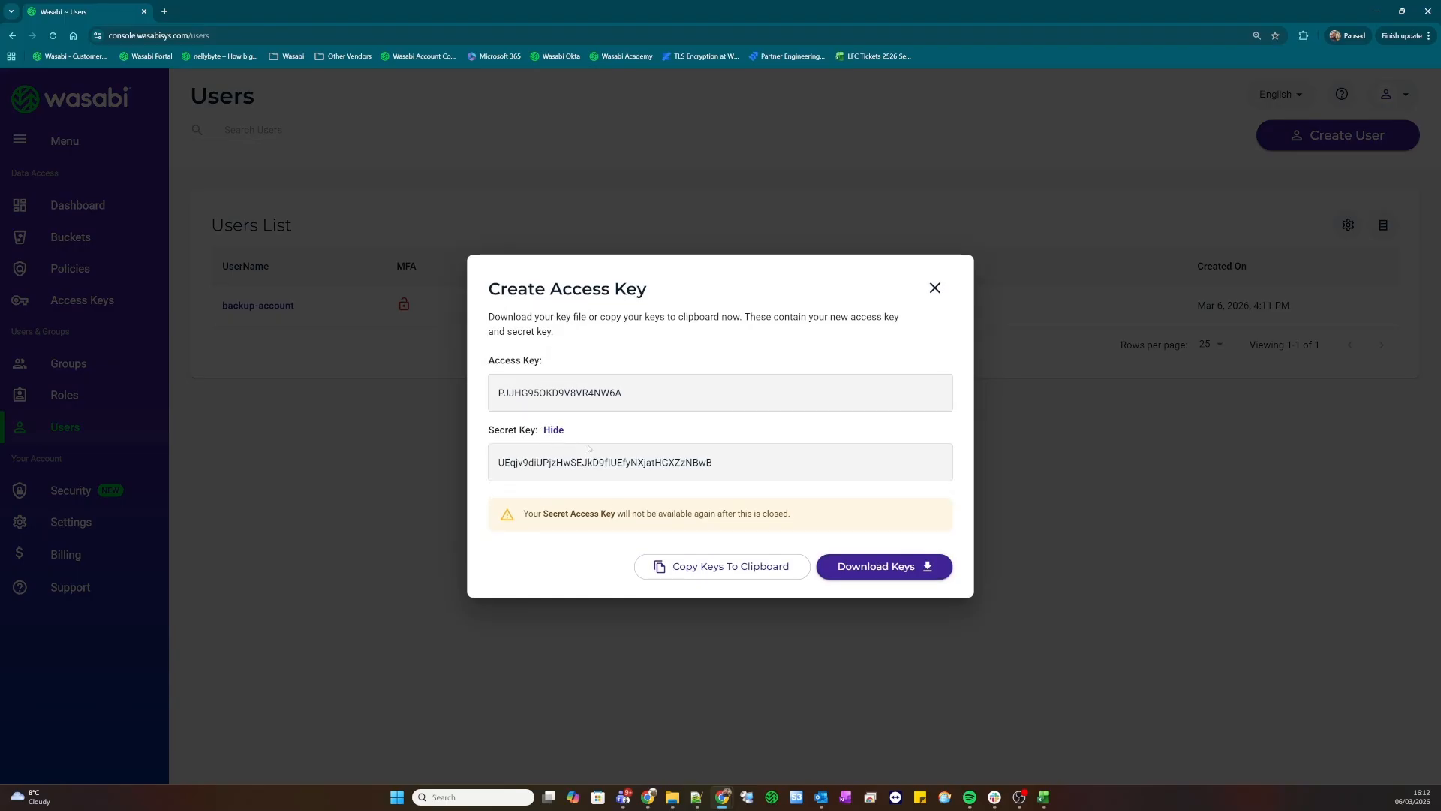
{"action": "left_click_drag", "start_coordinate": [524, 515], "coordinate": [788, 522]}
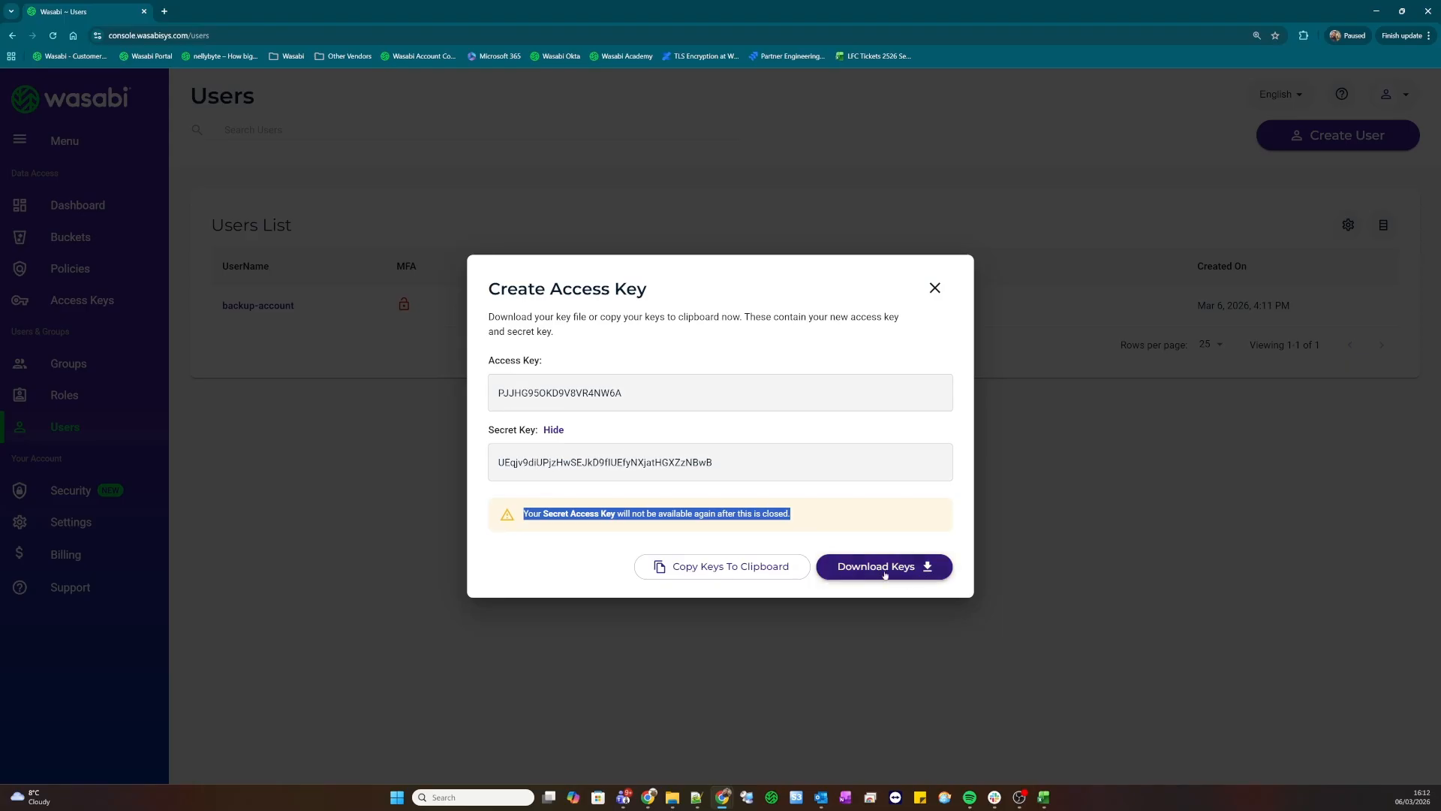
{"action": "left_click", "coordinate": [711, 568]}
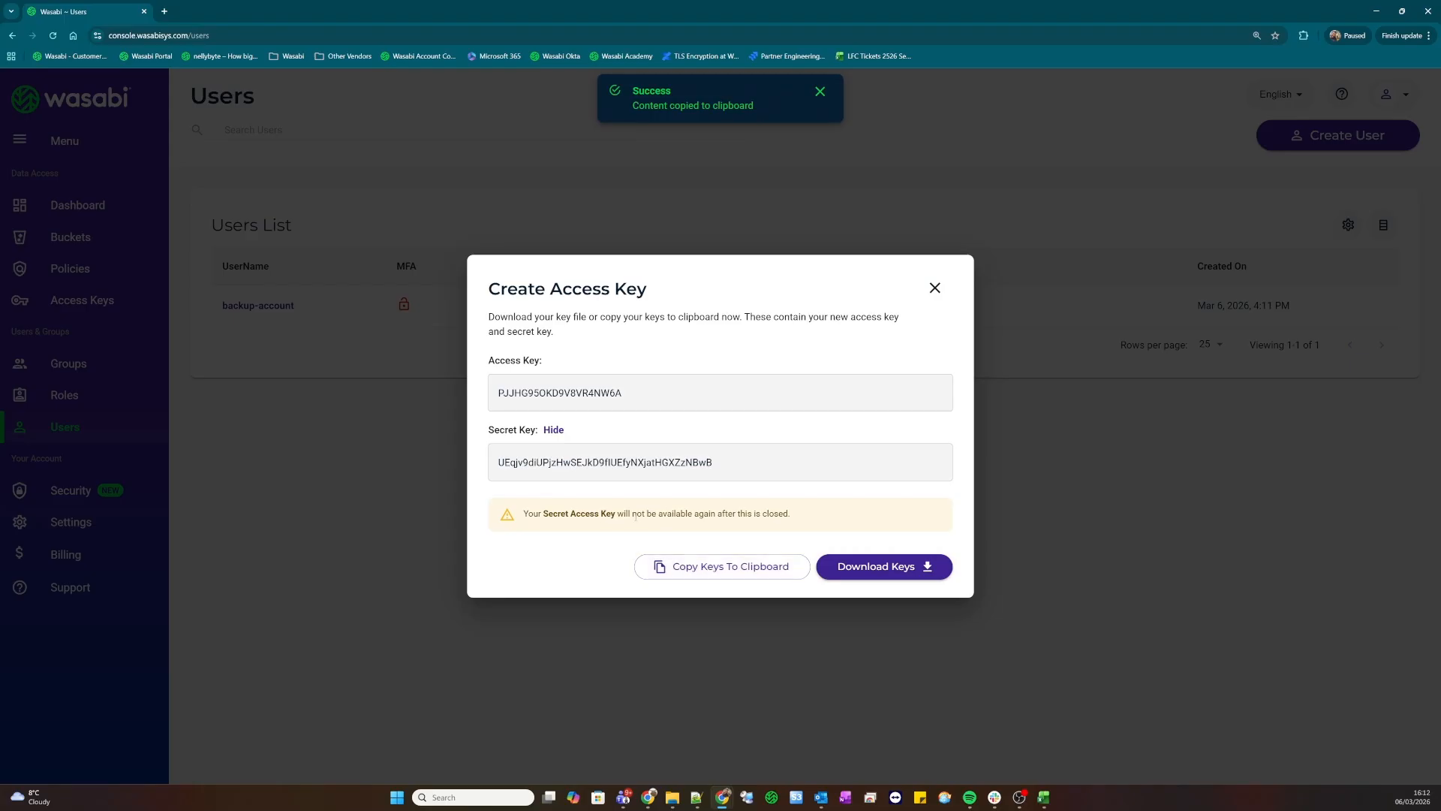
{"action": "left_click", "coordinate": [863, 570]}
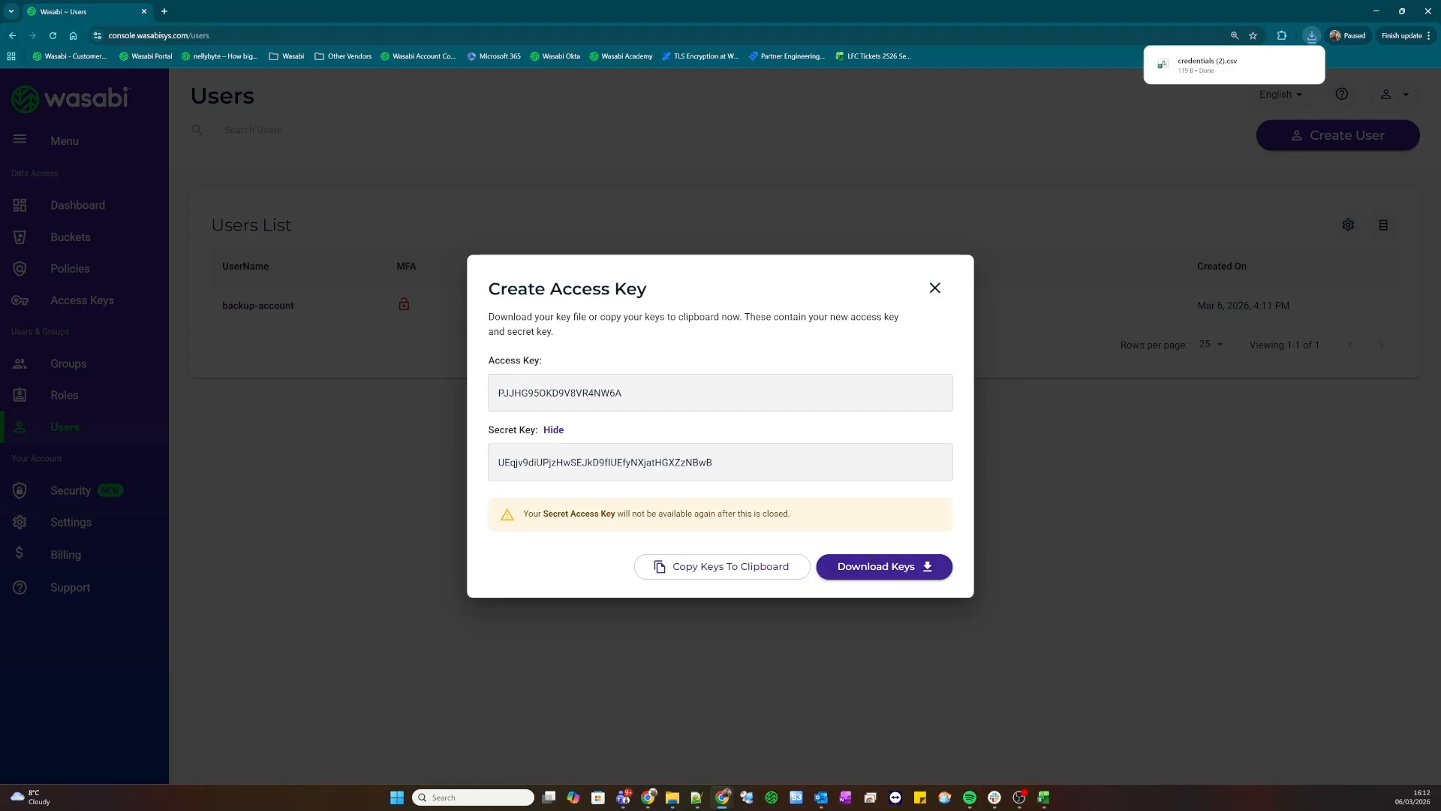
- Paste the keys into a new Notepad note, then close the access key dialog
{"action": "key", "text": "super"}
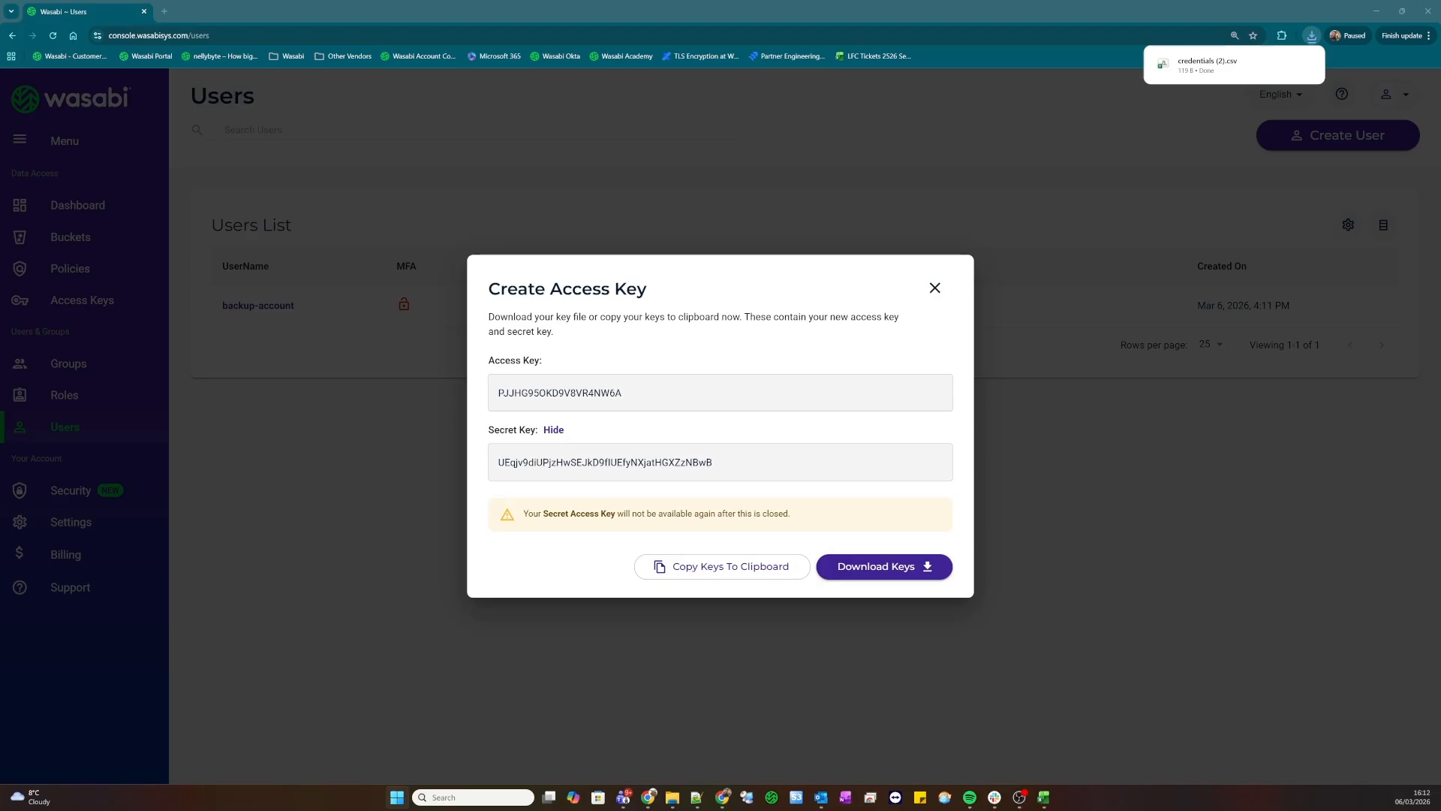
{"action": "key", "text": "Return"}
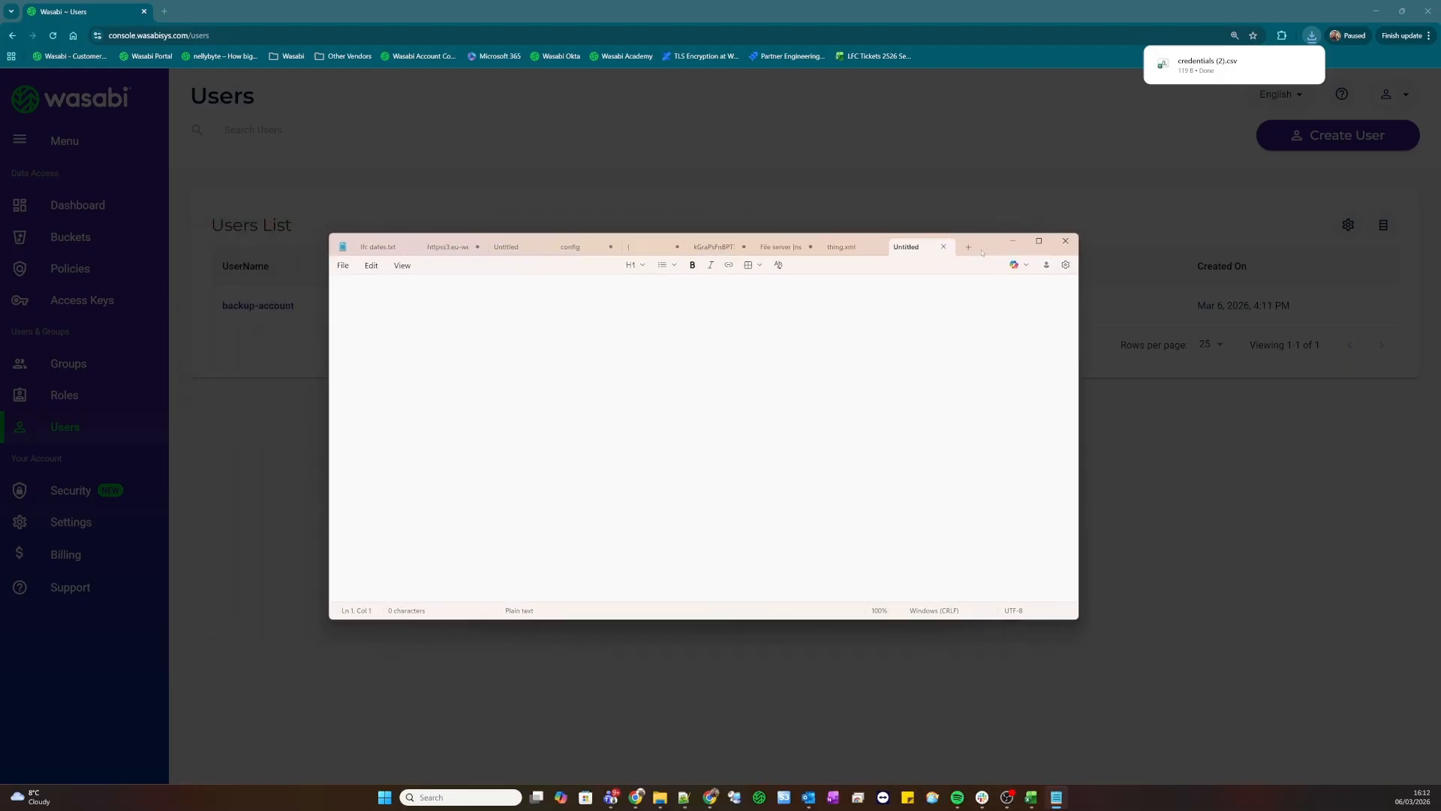
{"action": "key", "text": "ctrl+v"}
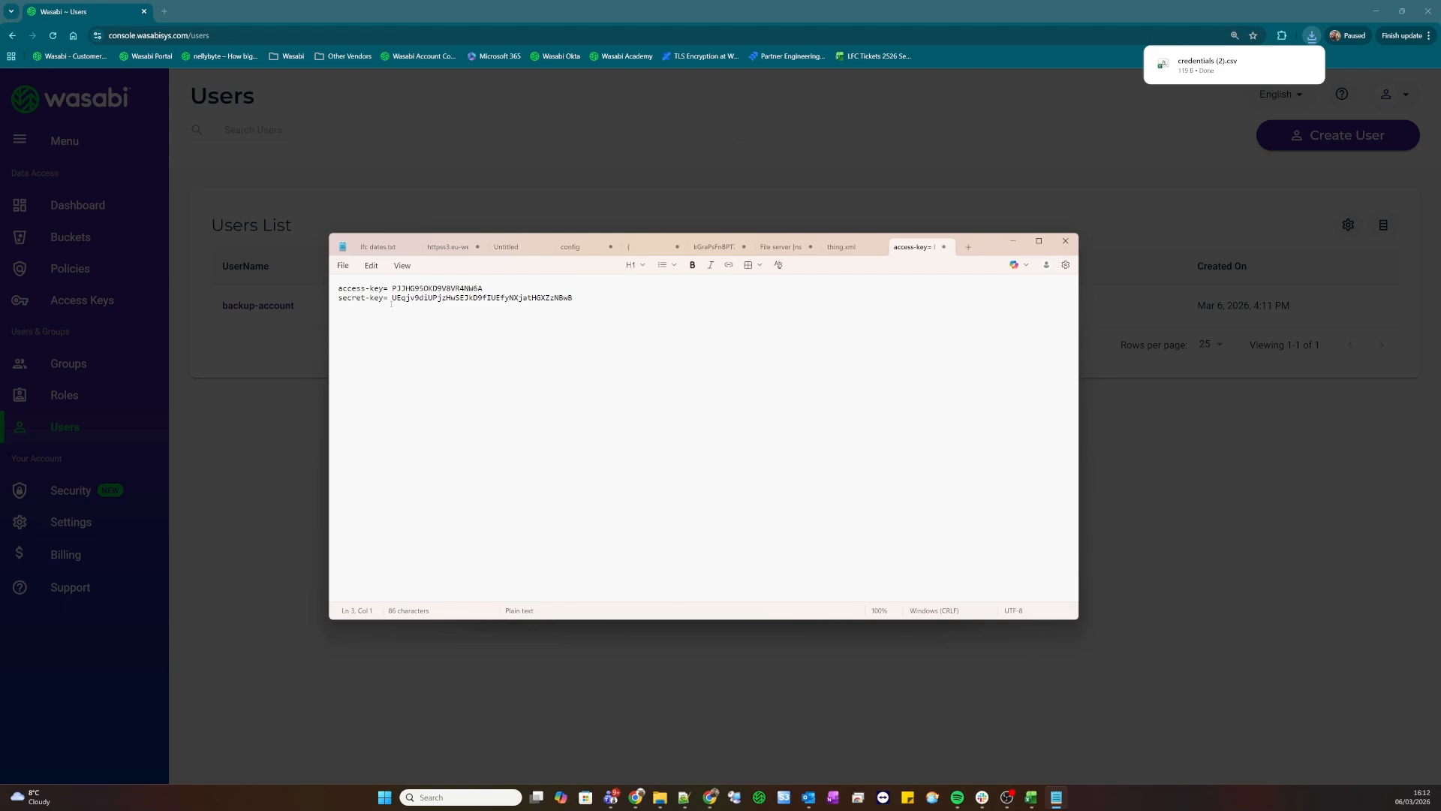
{"action": "left_click", "coordinate": [1013, 243]}
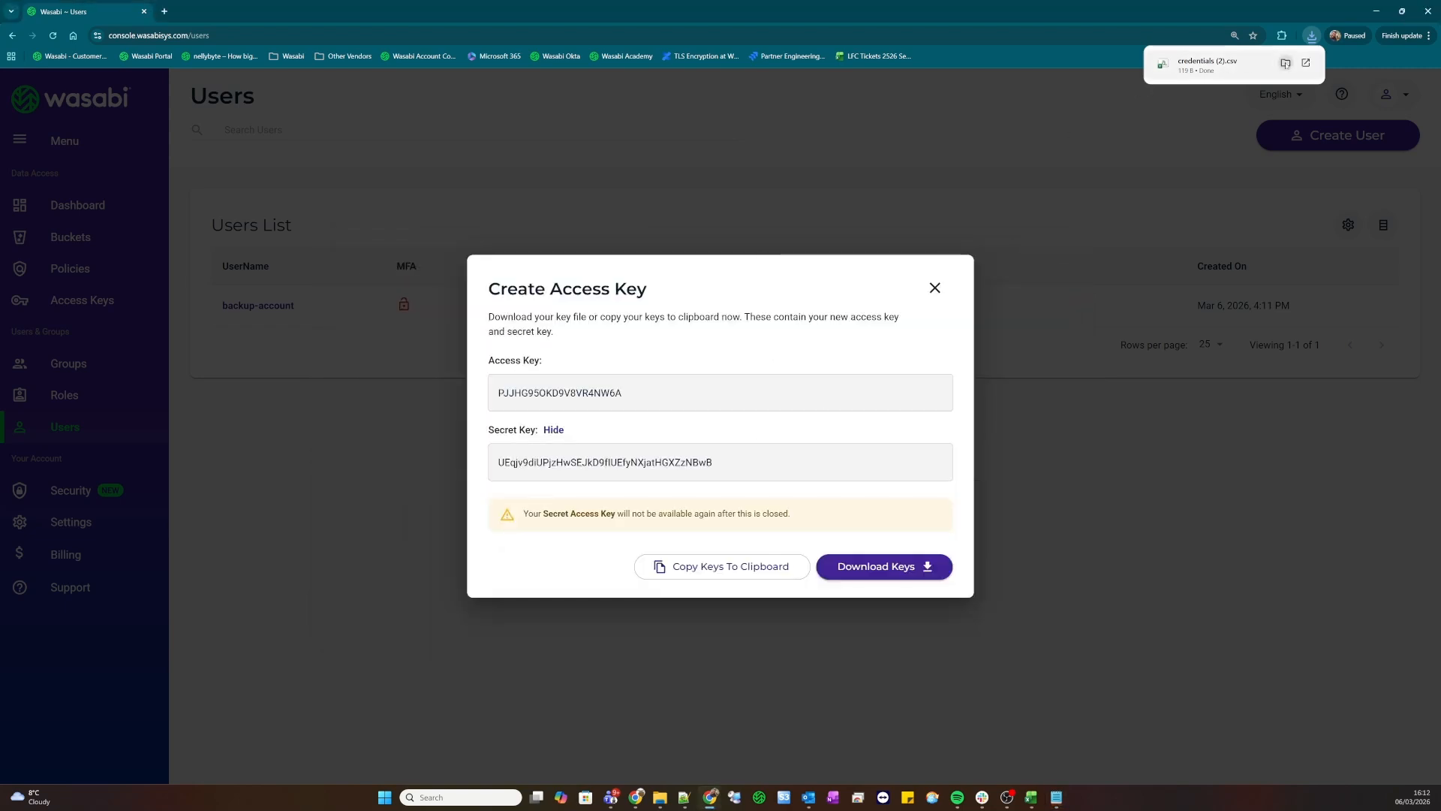
{"action": "left_click", "coordinate": [1237, 494]}
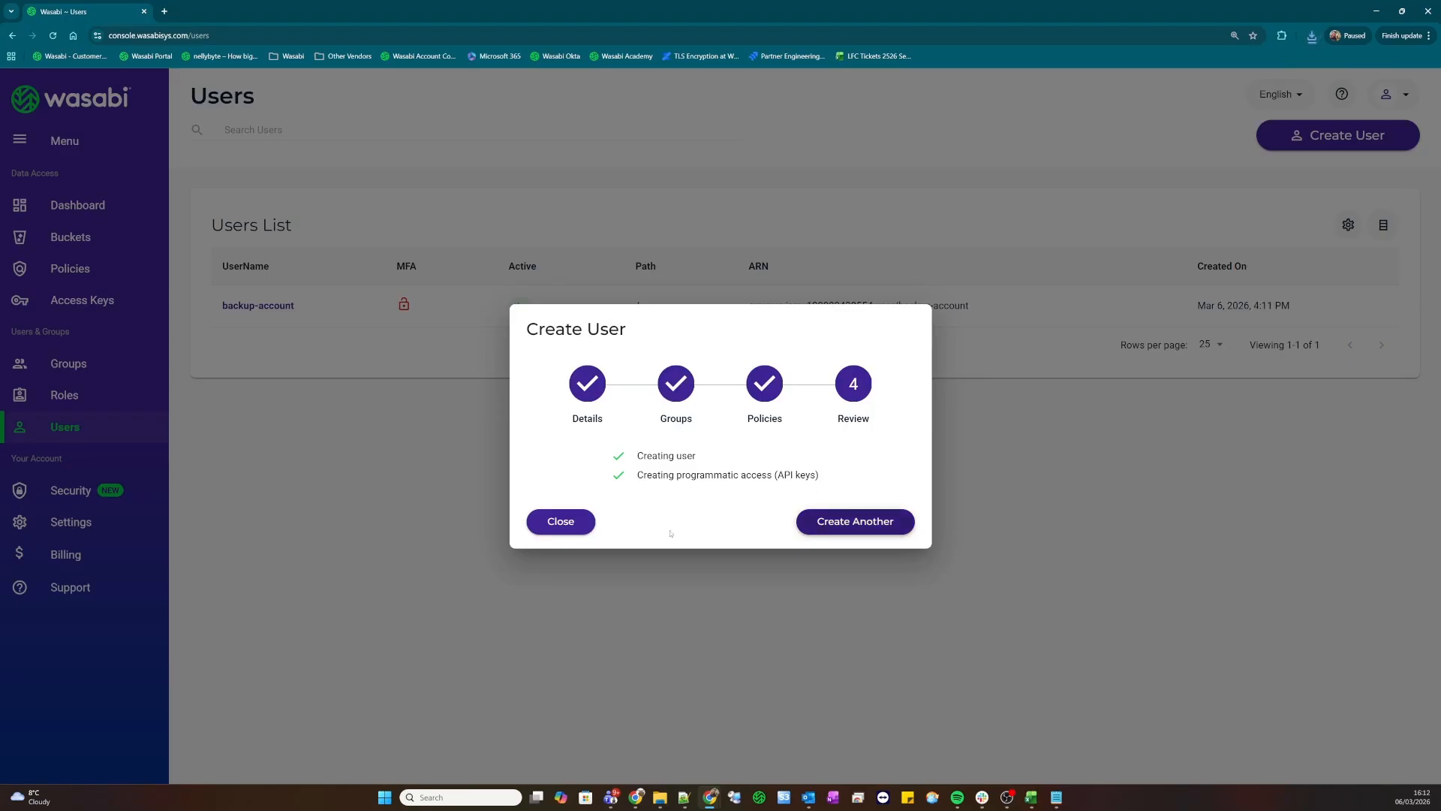
- Close the wizard, check backup-account's User Access Keys, and go back to the Users list
{"action": "left_click", "coordinate": [561, 522]}
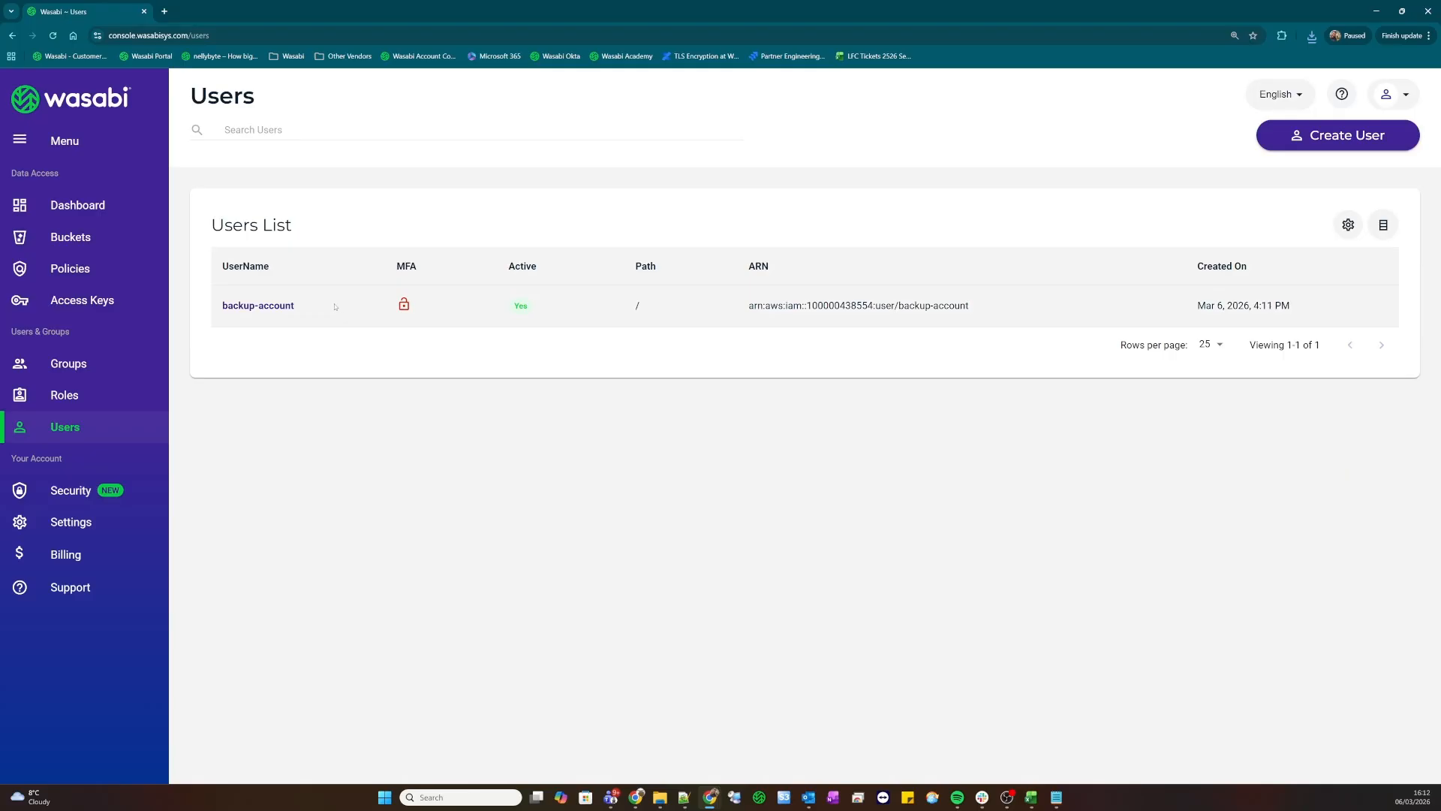
{"action": "left_click", "coordinate": [271, 310]}
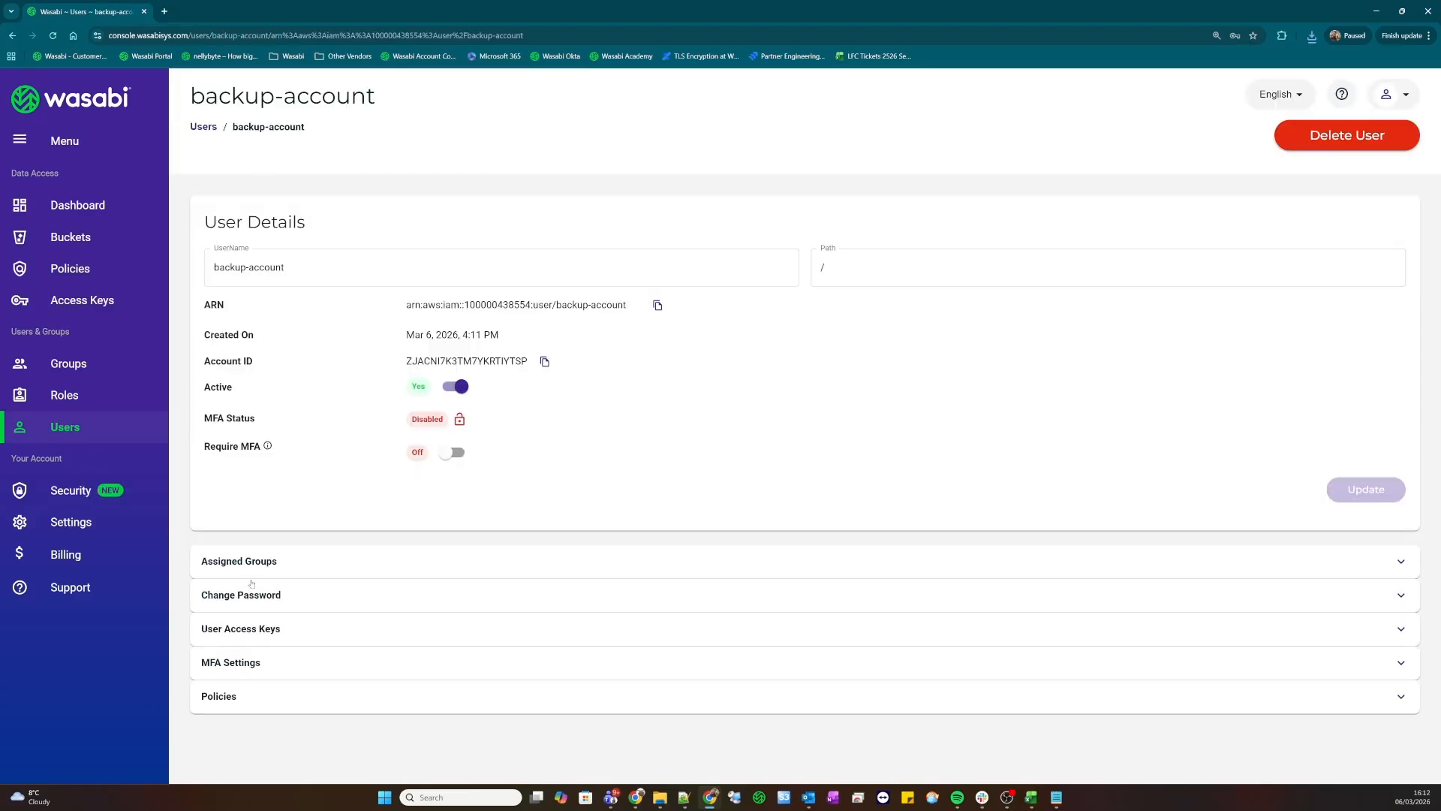
{"action": "left_click", "coordinate": [265, 639]}
{"action": "scroll", "coordinate": [375, 645], "scroll_direction": "down", "scroll_amount": 3}
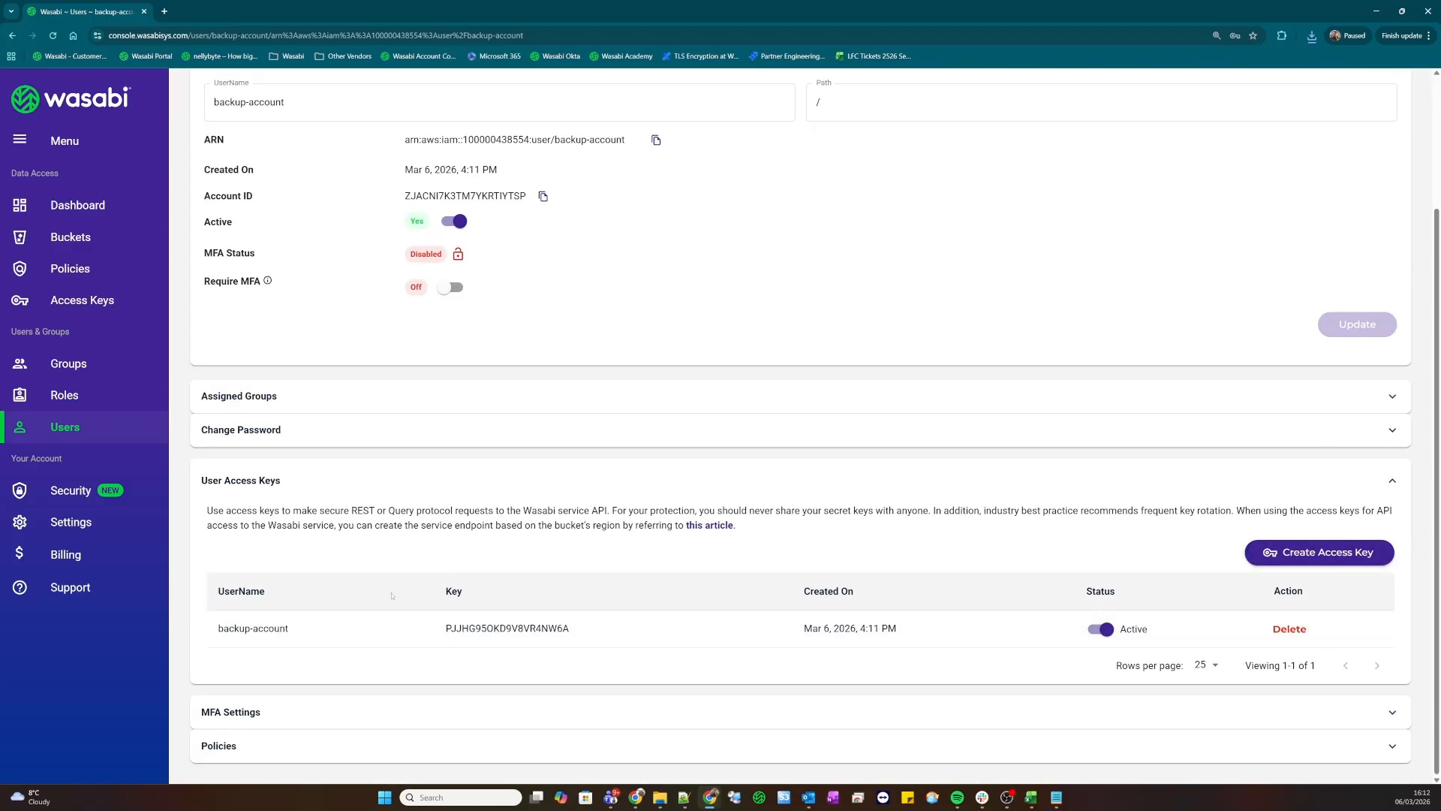
{"action": "scroll", "coordinate": [589, 613], "scroll_direction": "up", "scroll_amount": 1}
{"action": "scroll", "coordinate": [587, 584], "scroll_direction": "down", "scroll_amount": 1}
{"action": "scroll", "coordinate": [587, 584], "scroll_direction": "up", "scroll_amount": 3}
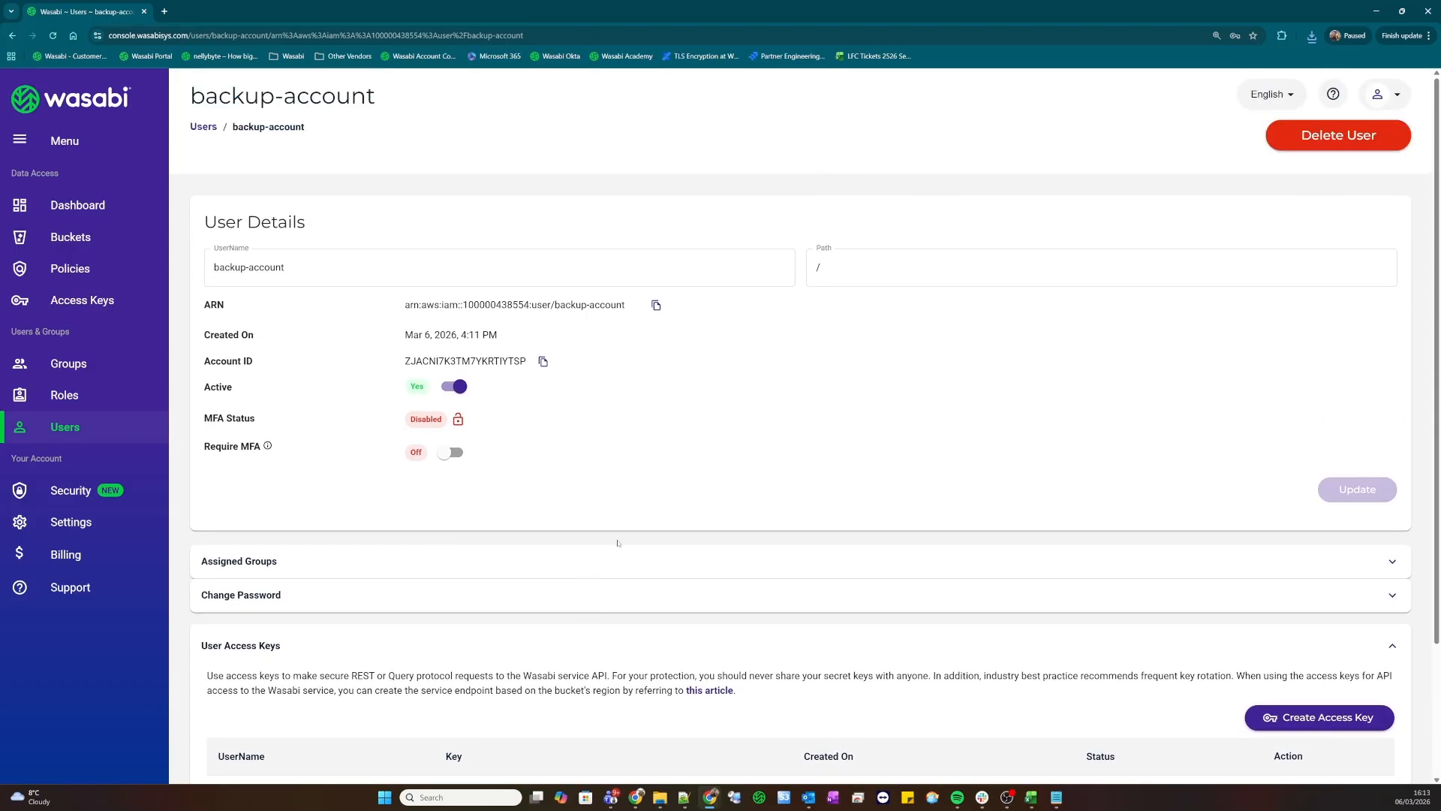
{"action": "left_click", "coordinate": [65, 428]}
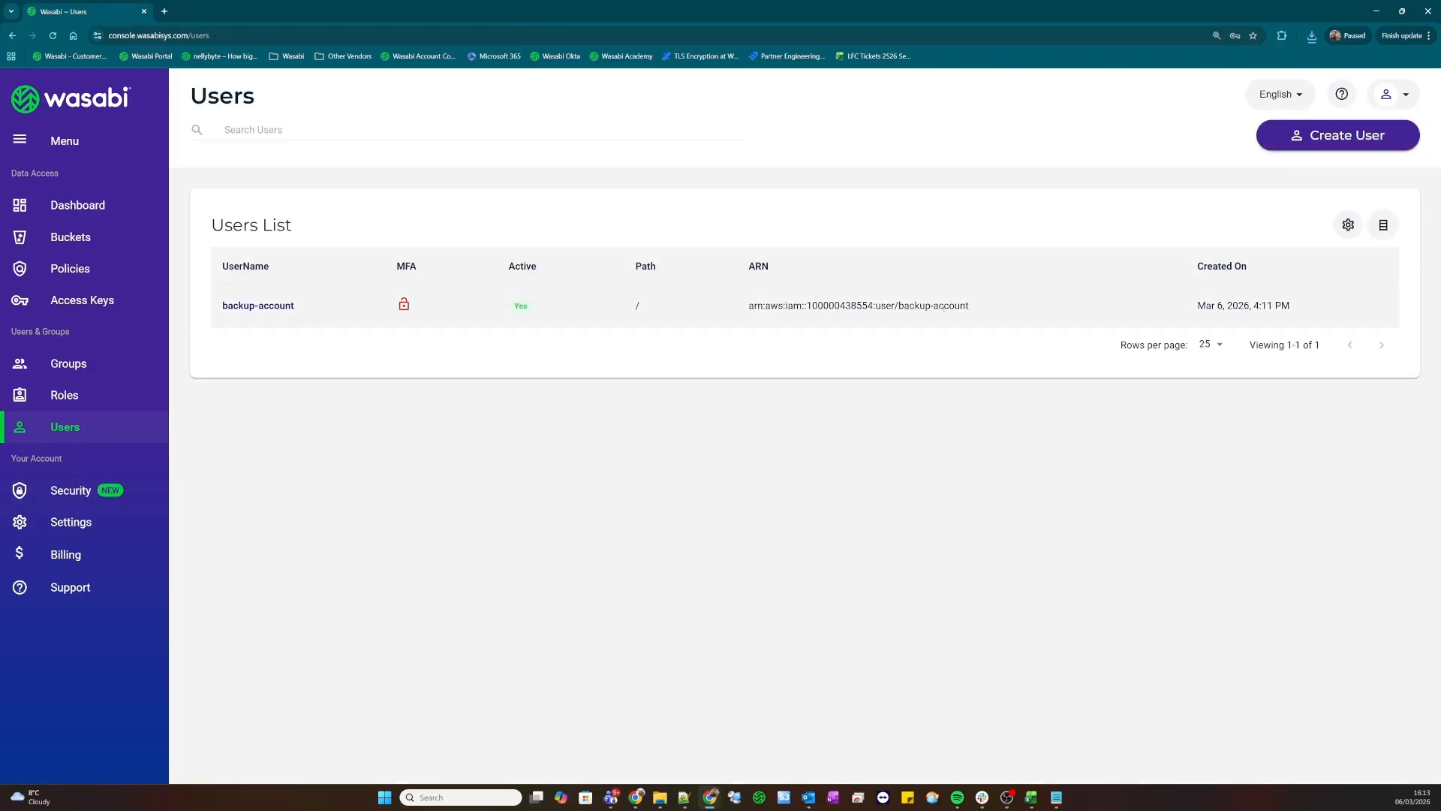
- Start a new user barley with programmatic and console access and a console password
{"action": "left_click", "coordinate": [1348, 138]}
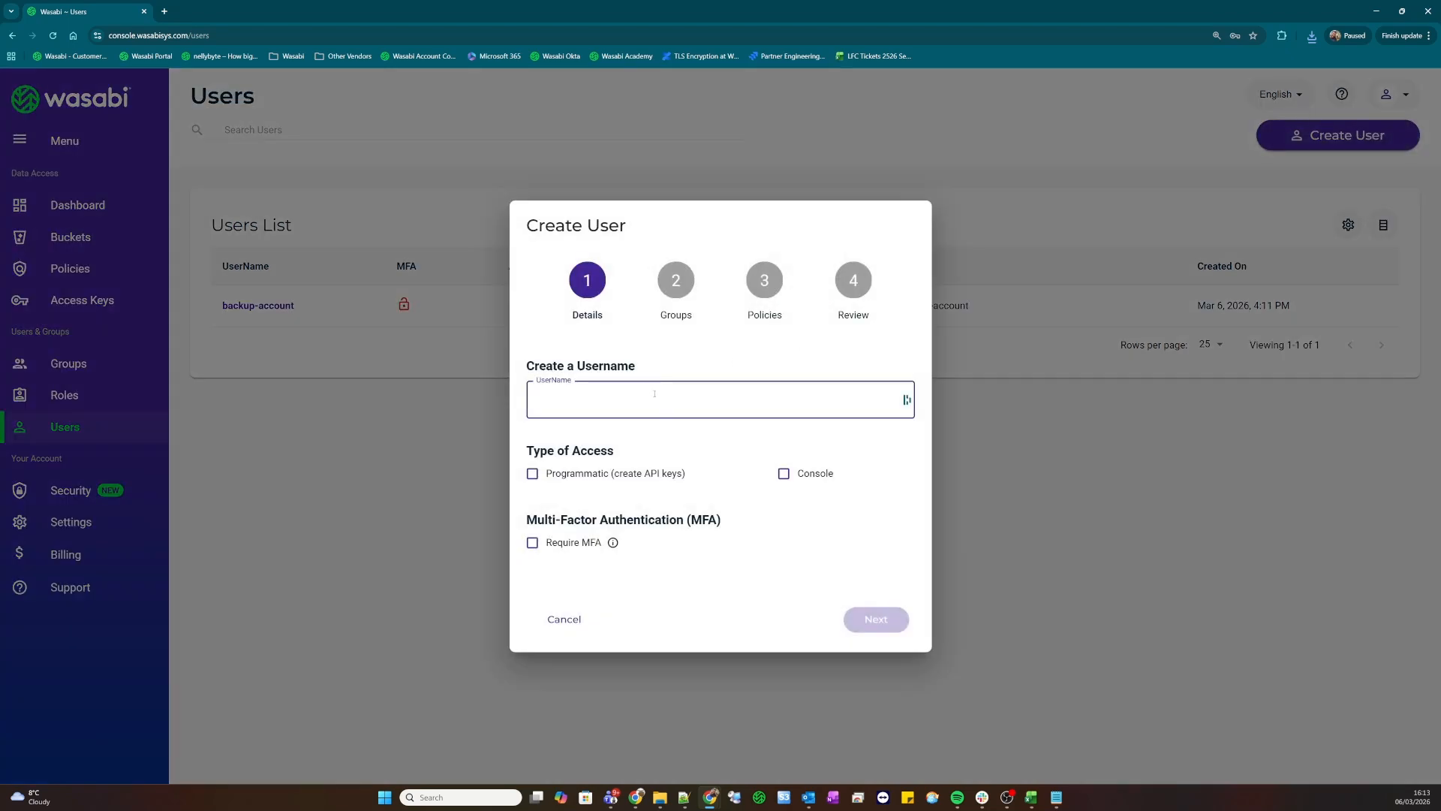
{"action": "type", "text": "barley"}
{"action": "left_click", "coordinate": [585, 473]}
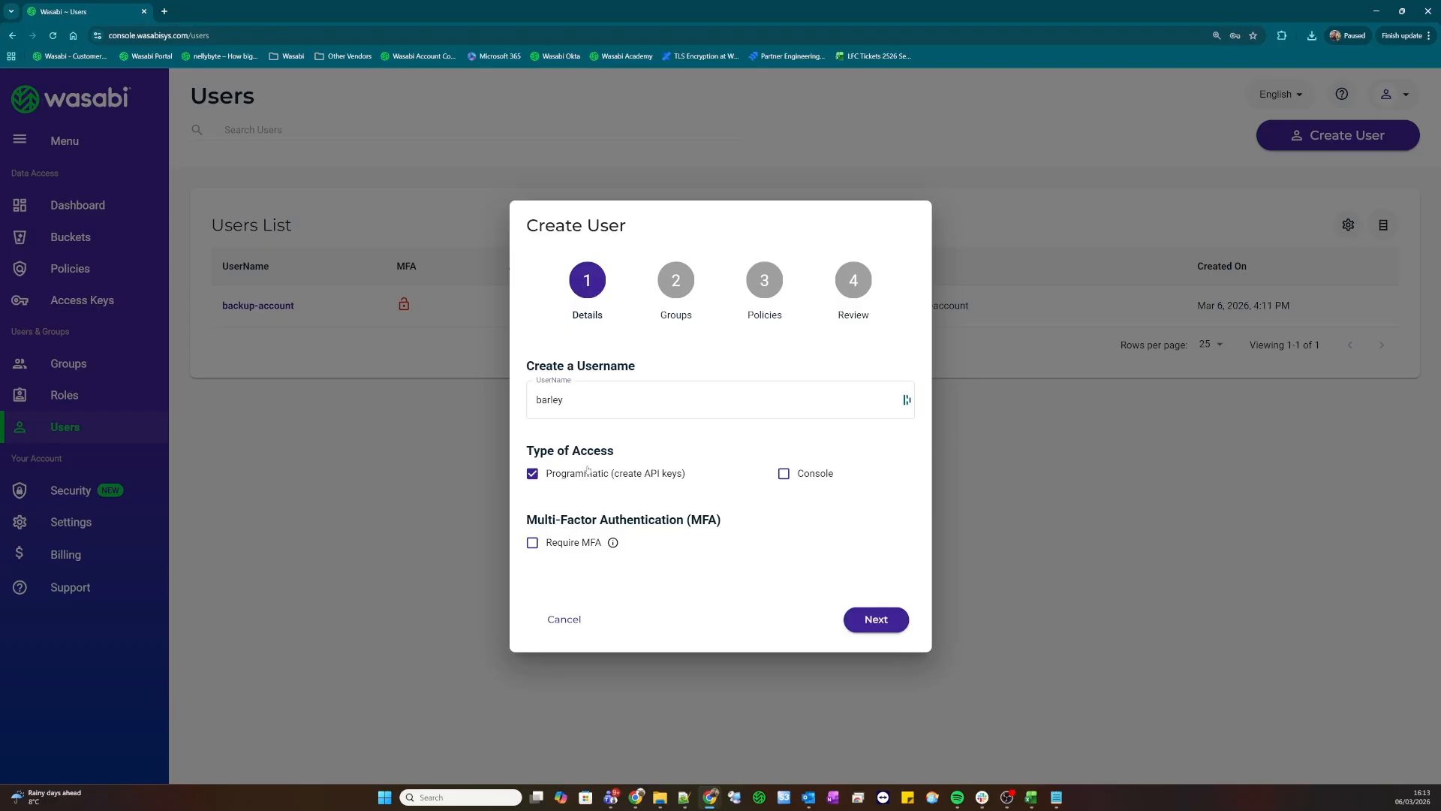
{"action": "left_click", "coordinate": [787, 473]}
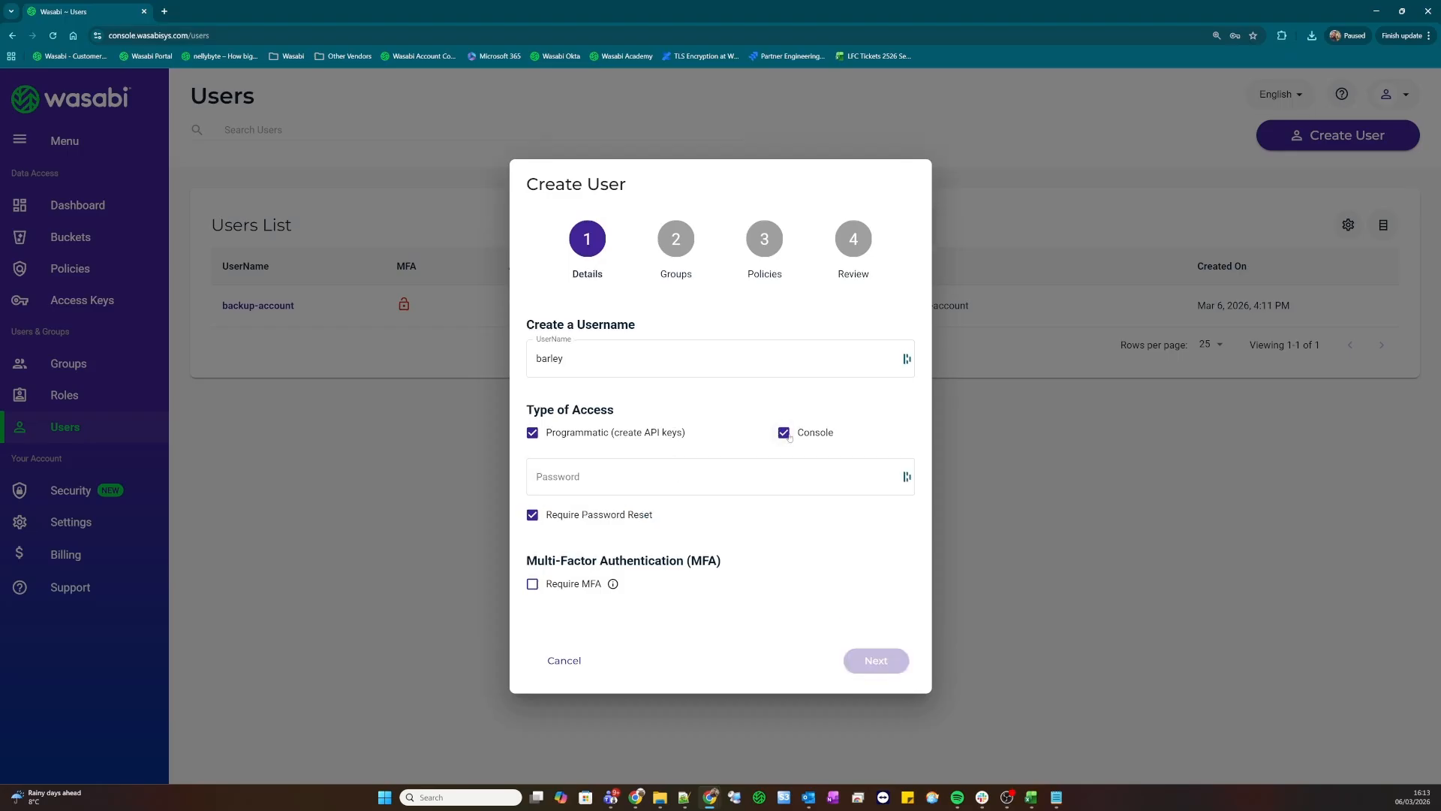
{"action": "left_click", "coordinate": [632, 476]}
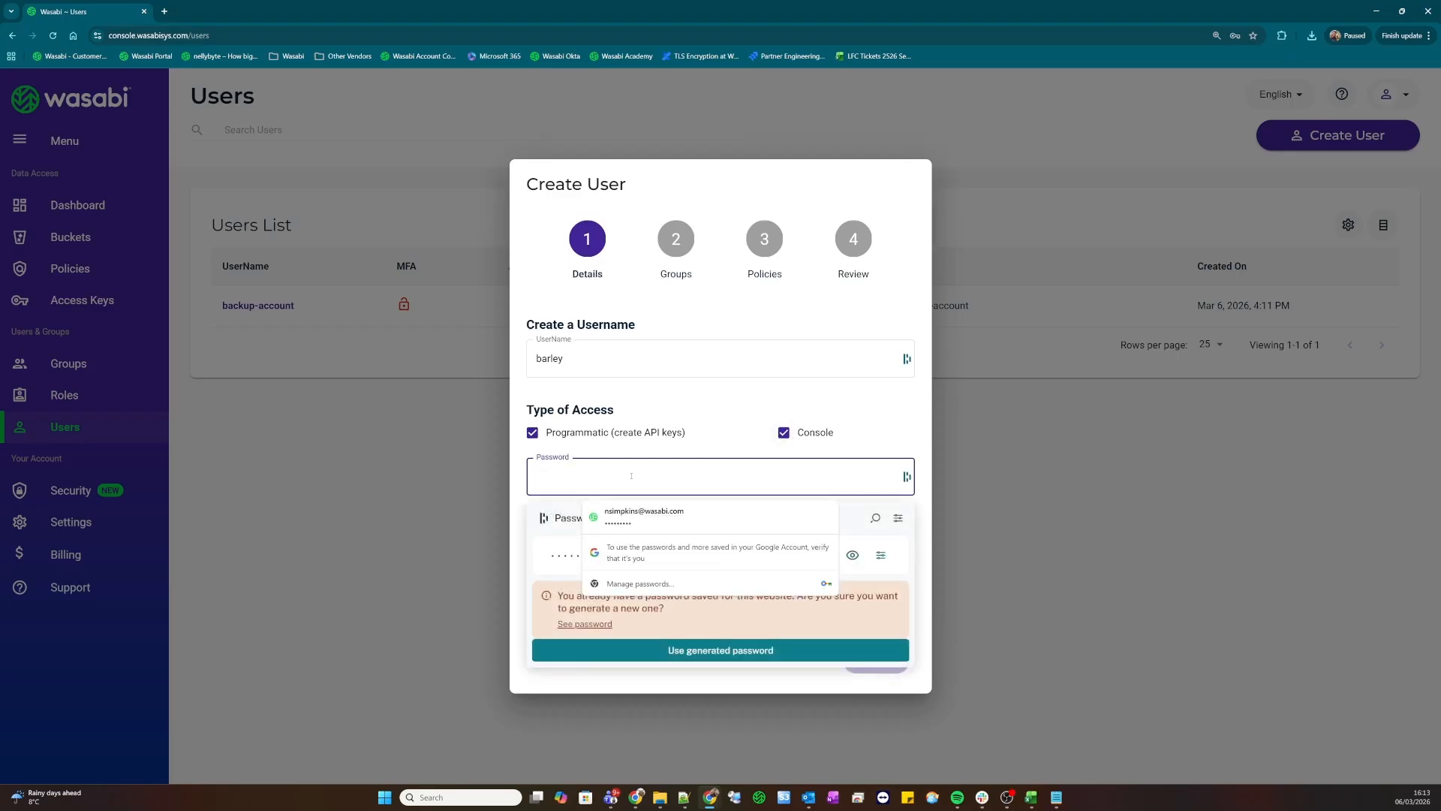
{"action": "type", "text": "•••••••••"}
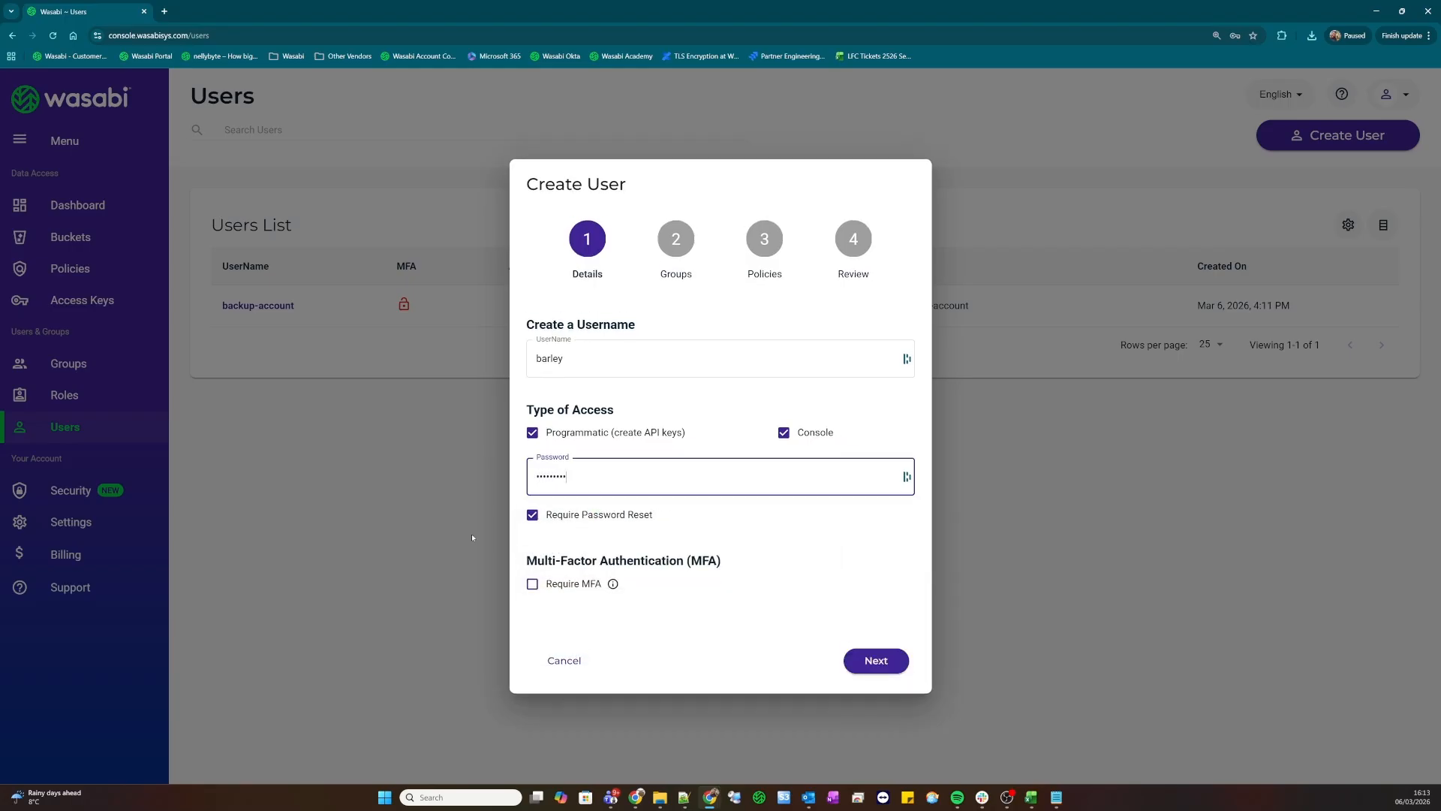
{"action": "left_click_drag", "start_coordinate": [600, 486], "coordinate": [476, 483]}
{"action": "type", "text": "•••••••••"}
- Skip the Groups and Policies steps and create user barley from Review
{"action": "mouse_move", "coordinate": [613, 584]}
{"action": "left_click", "coordinate": [876, 663]}
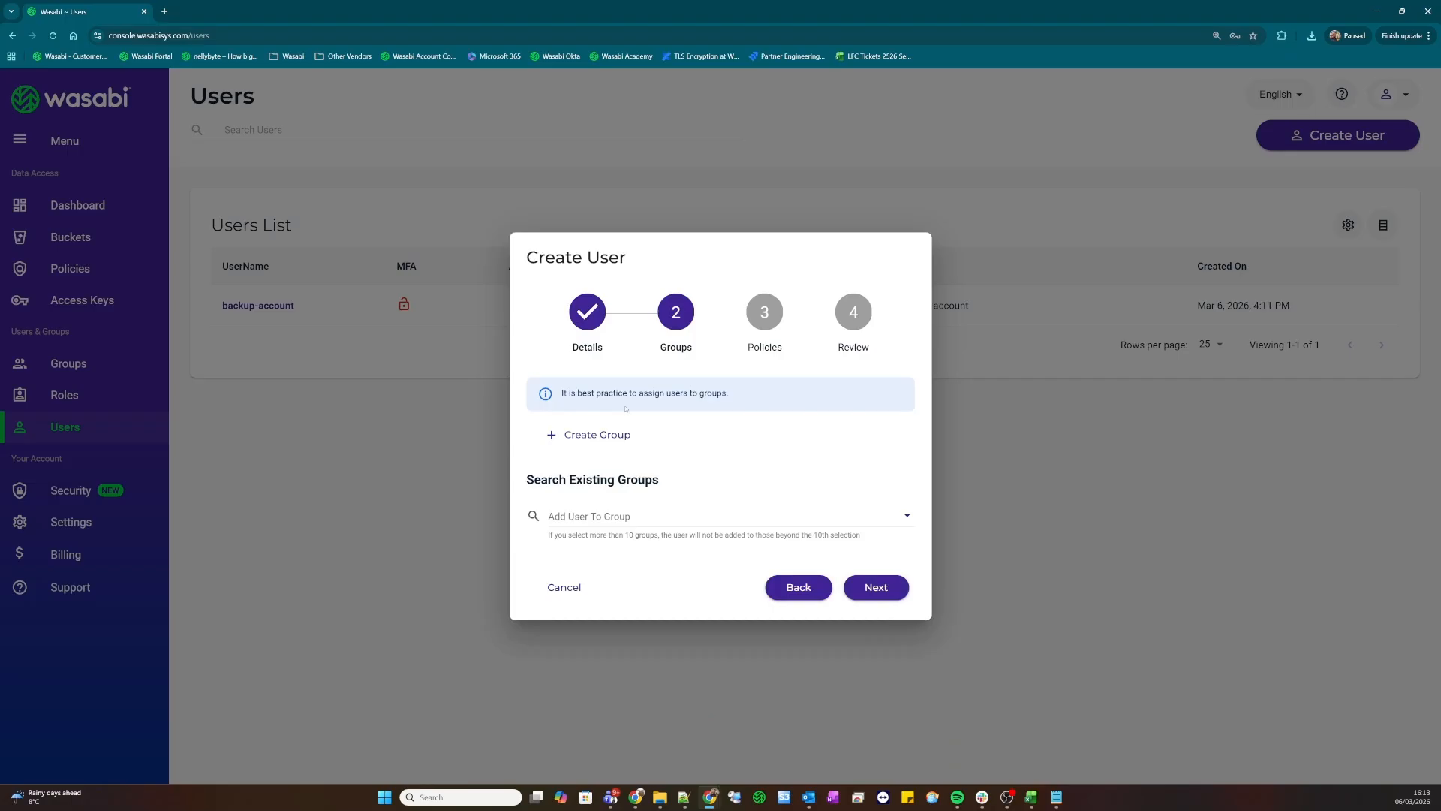
{"action": "left_click", "coordinate": [858, 585]}
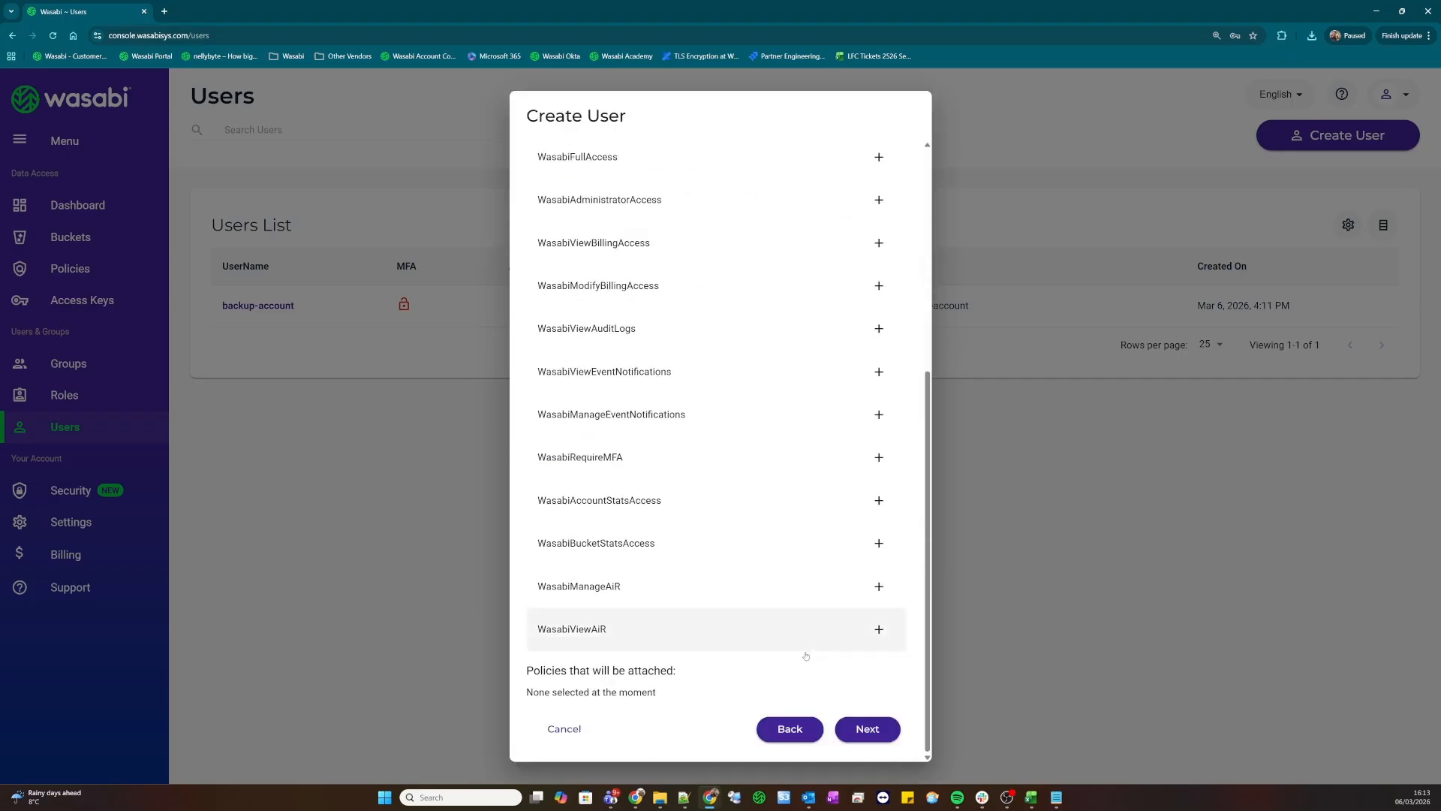
{"action": "left_click", "coordinate": [870, 729]}
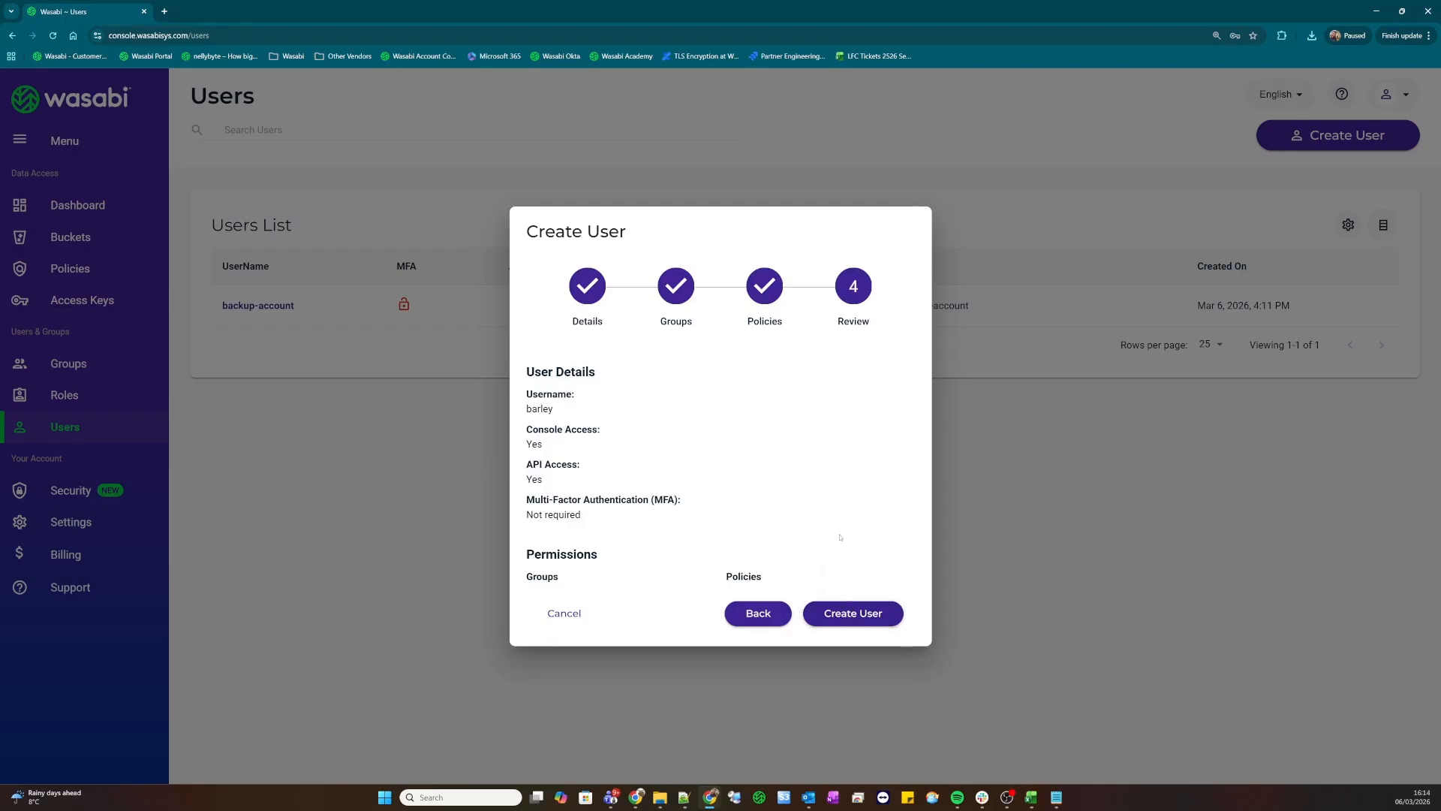
{"action": "left_click", "coordinate": [863, 613]}
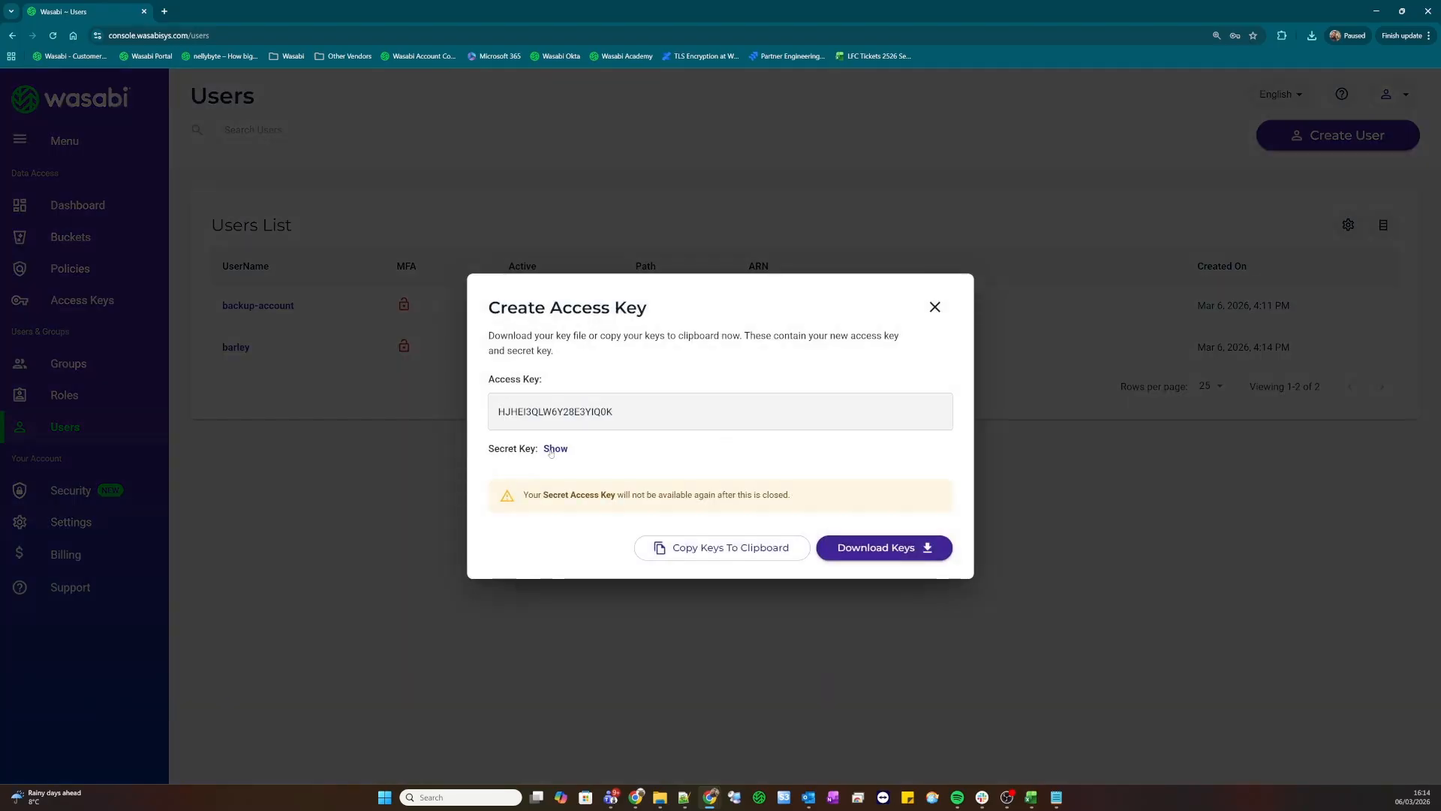
- Reveal and copy barley's keys, then paste them in the note under a 'Barley' heading
{"action": "left_click", "coordinate": [555, 449]}
{"action": "left_click", "coordinate": [719, 571]}
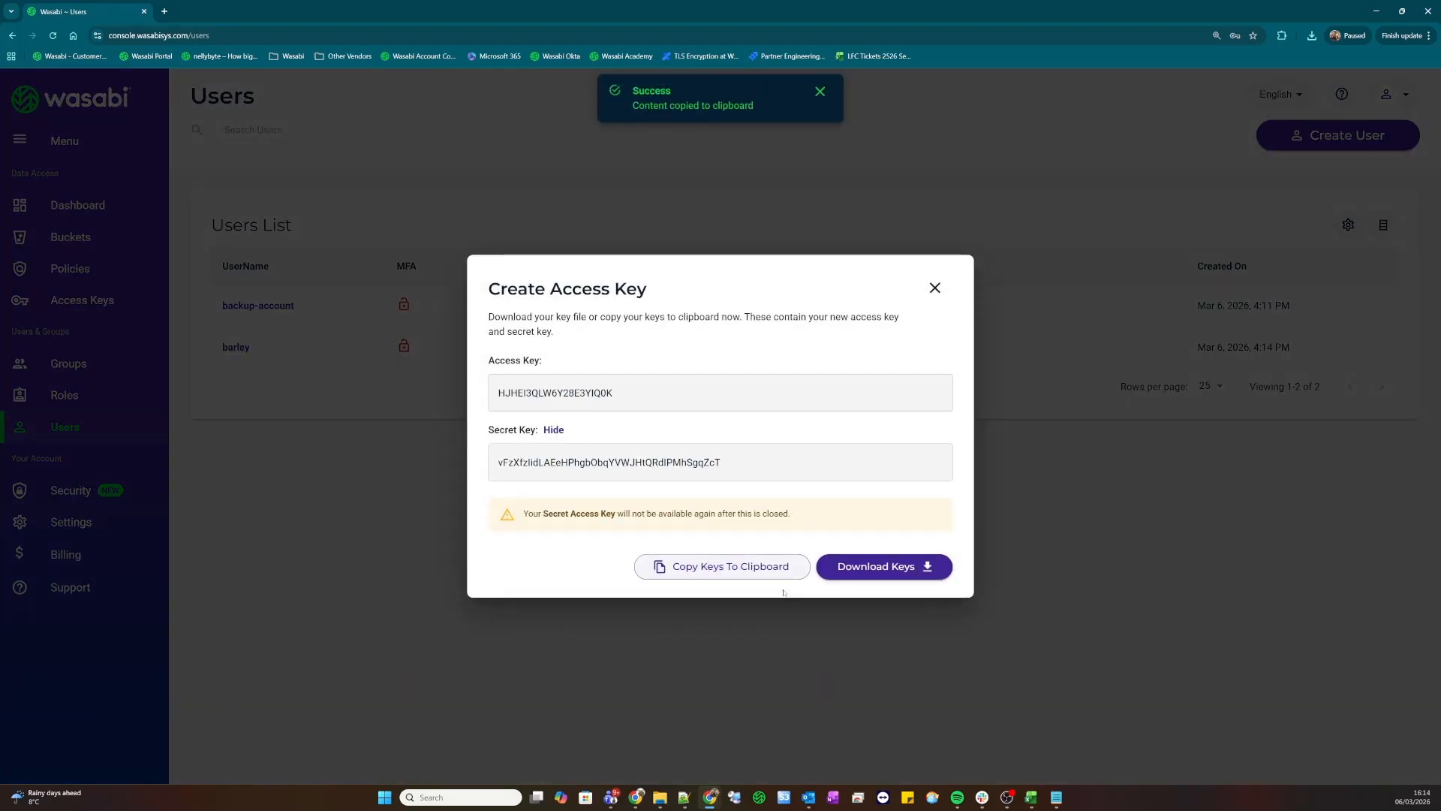
{"action": "key", "text": "alt+Tab"}
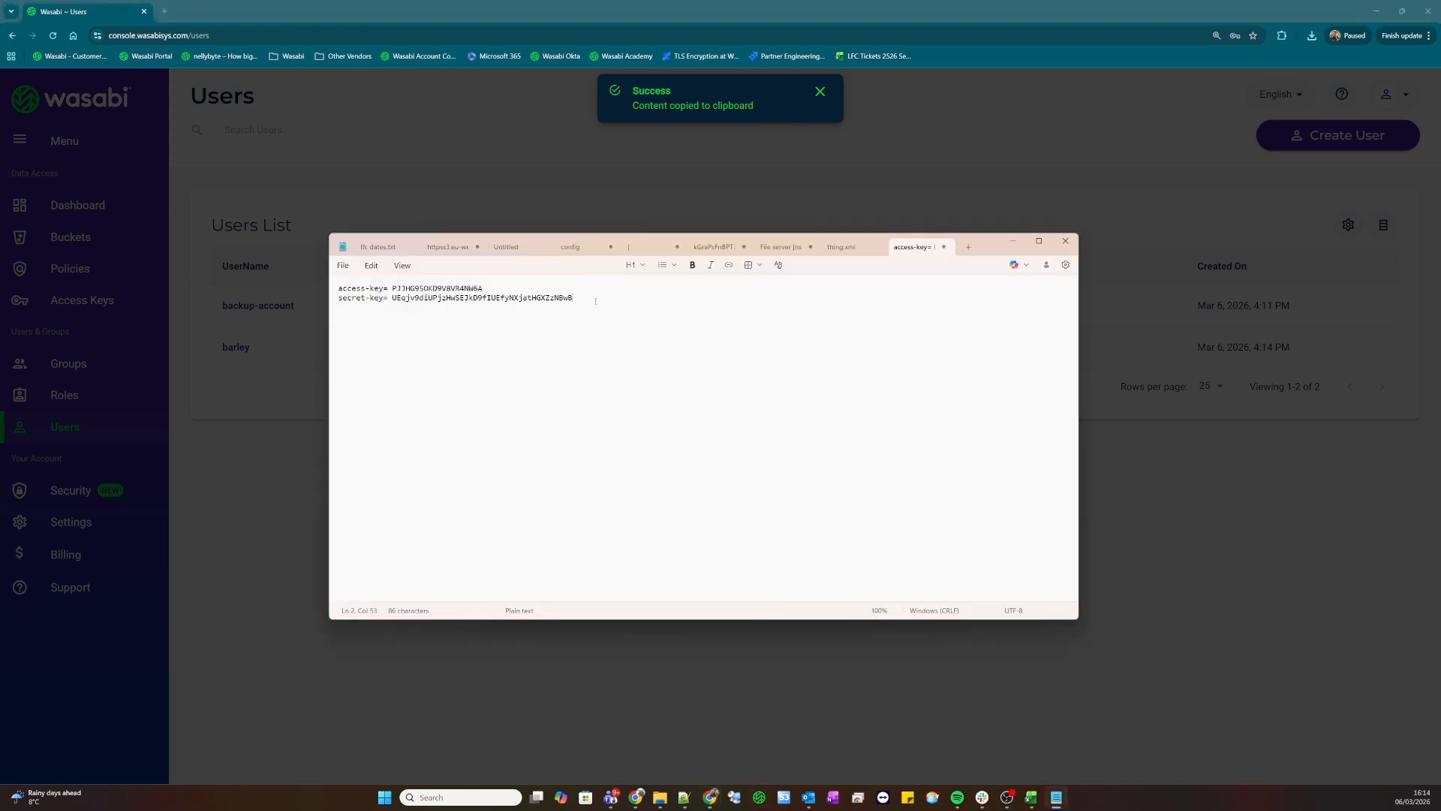
{"action": "type", "text": "Barley"}
{"action": "key", "text": "Return"}
{"action": "key", "text": "ctrl+v"}
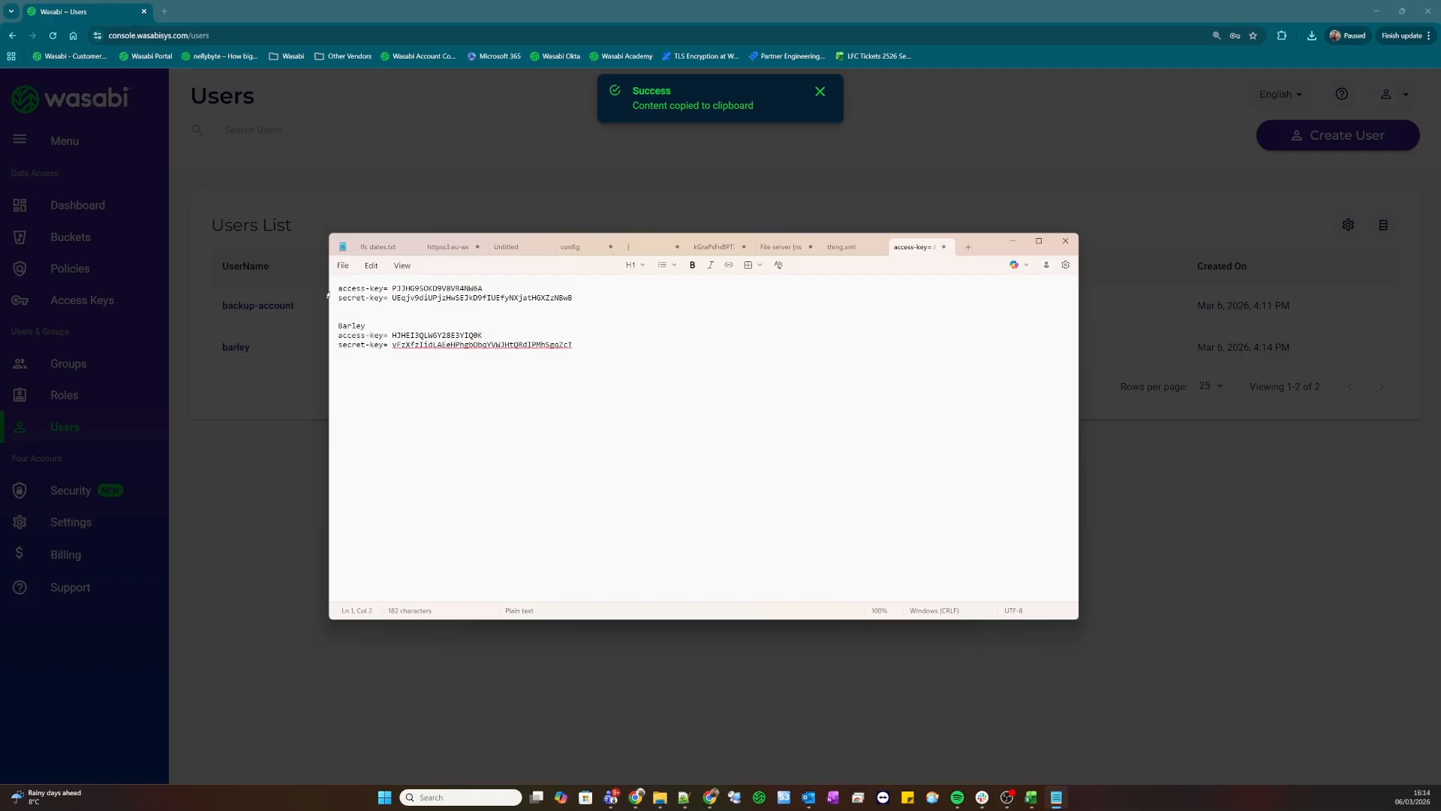
- Label the earlier keys 'Backup-account' in the note and close both dialogs
{"action": "key", "text": "Return"}
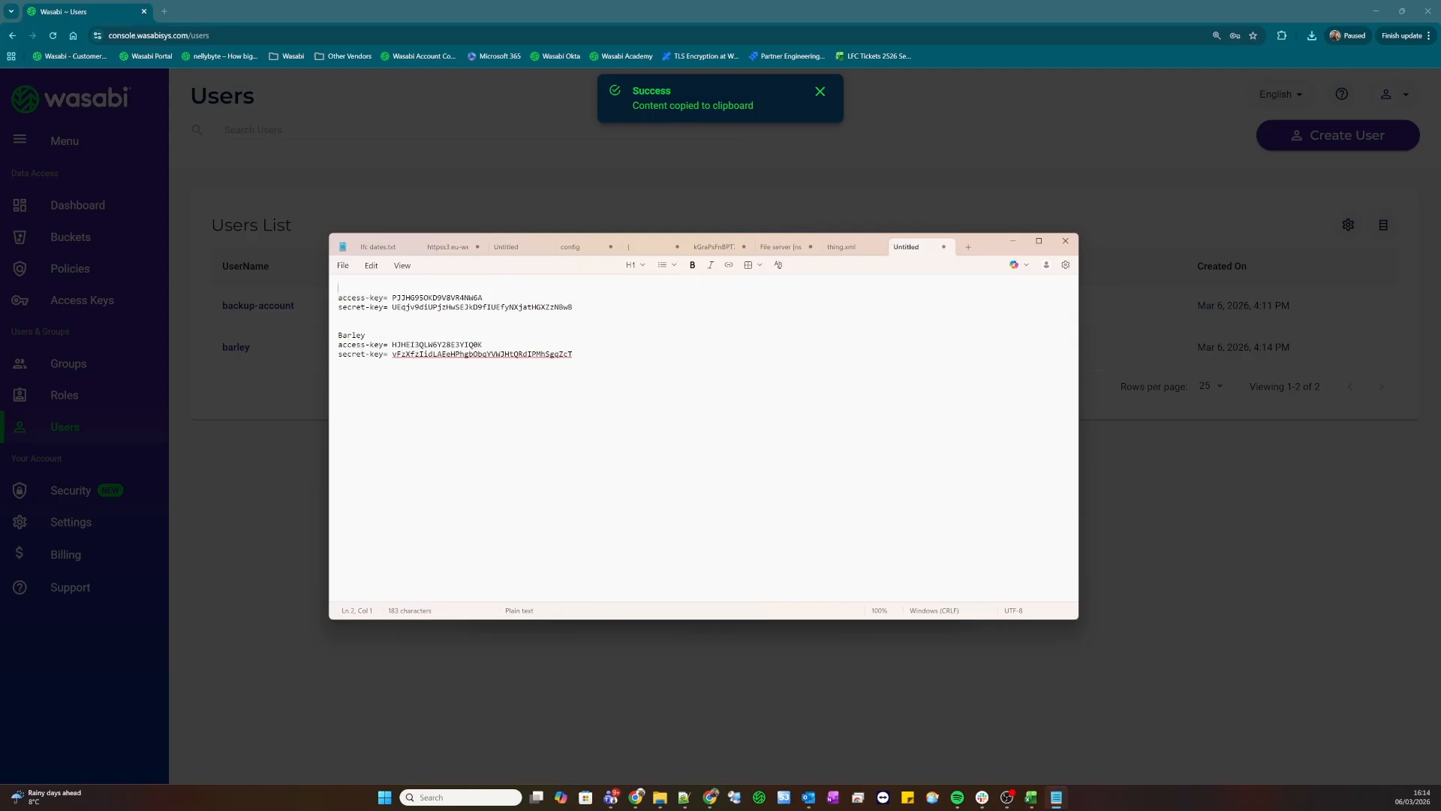
{"action": "type", "text": "Backup-ad"}
{"action": "key", "text": "BackSpace"}
{"action": "type", "text": "ccount"}
{"action": "left_click", "coordinate": [1013, 241]}
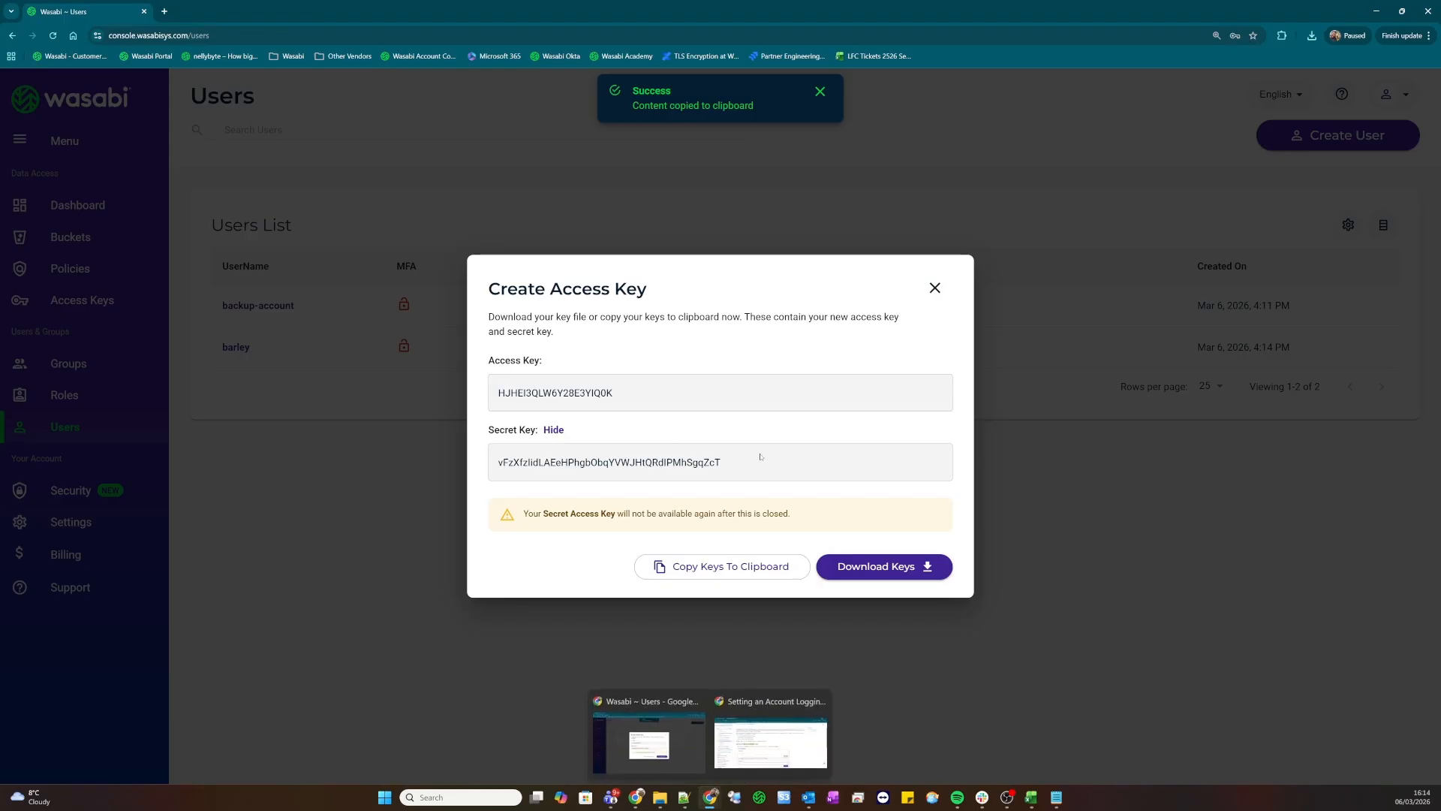
{"action": "left_click", "coordinate": [935, 290]}
{"action": "left_click", "coordinate": [571, 542]}
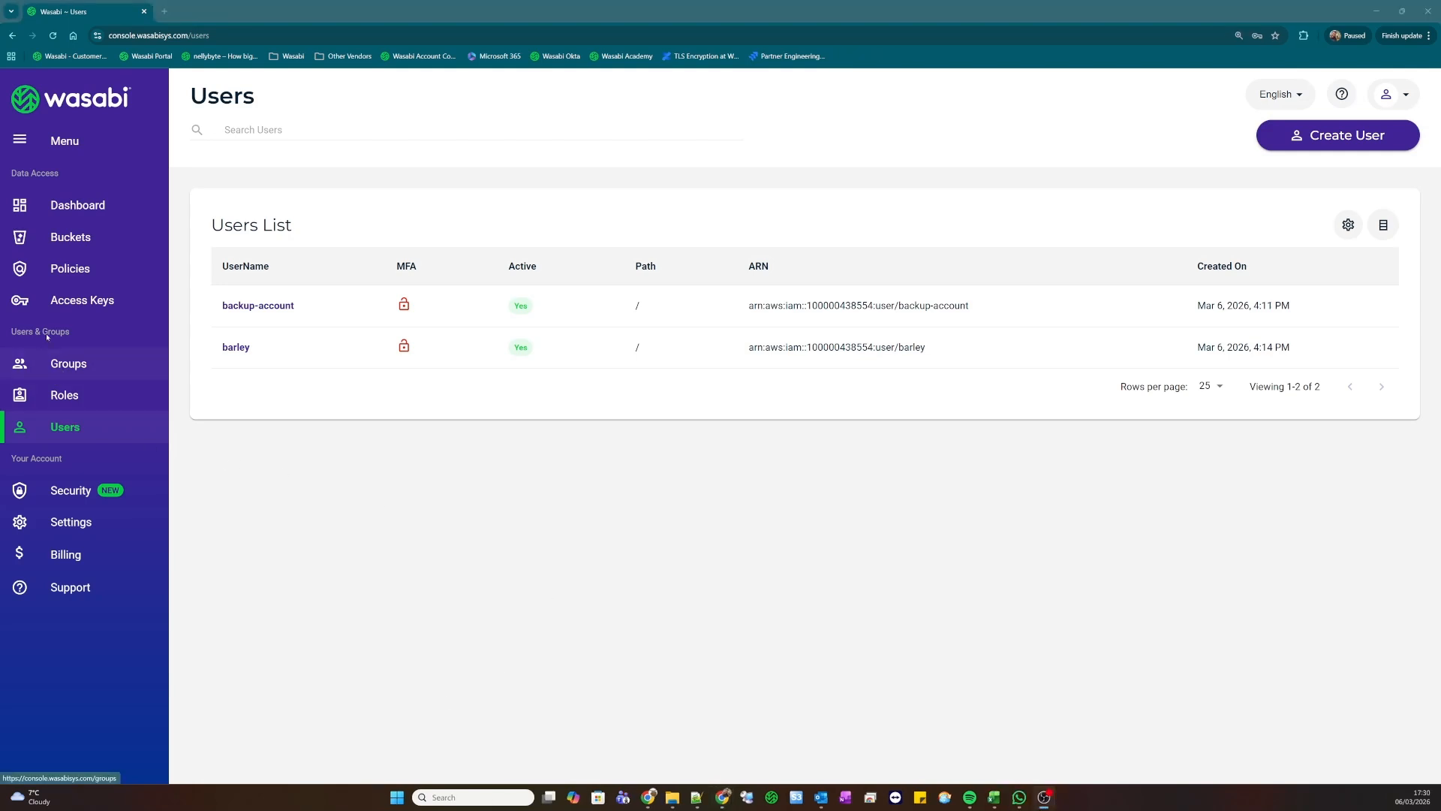
- Go to the empty Roles page and open the account menu at the top right
{"action": "left_click", "coordinate": [78, 395]}
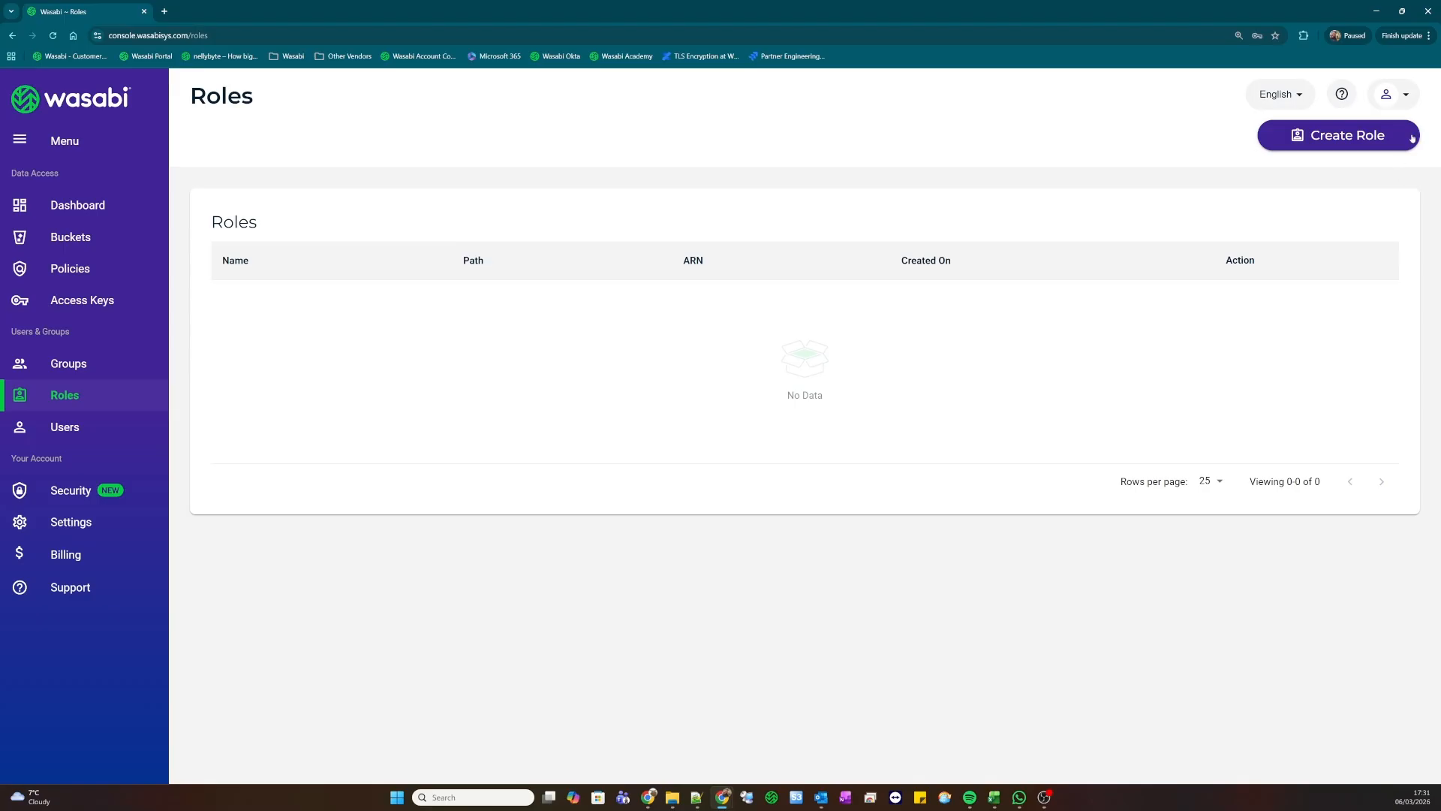
{"action": "left_click", "coordinate": [1394, 94]}
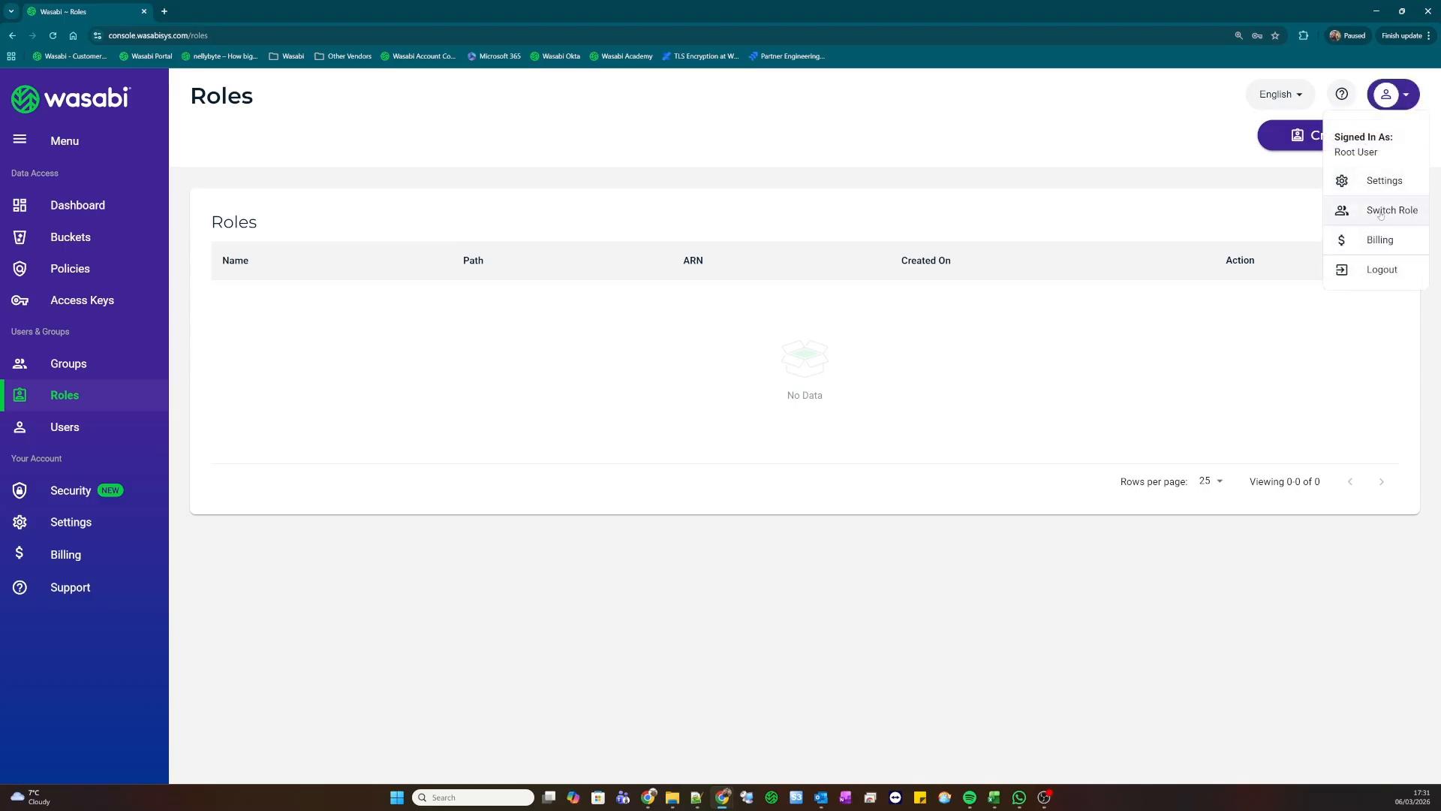
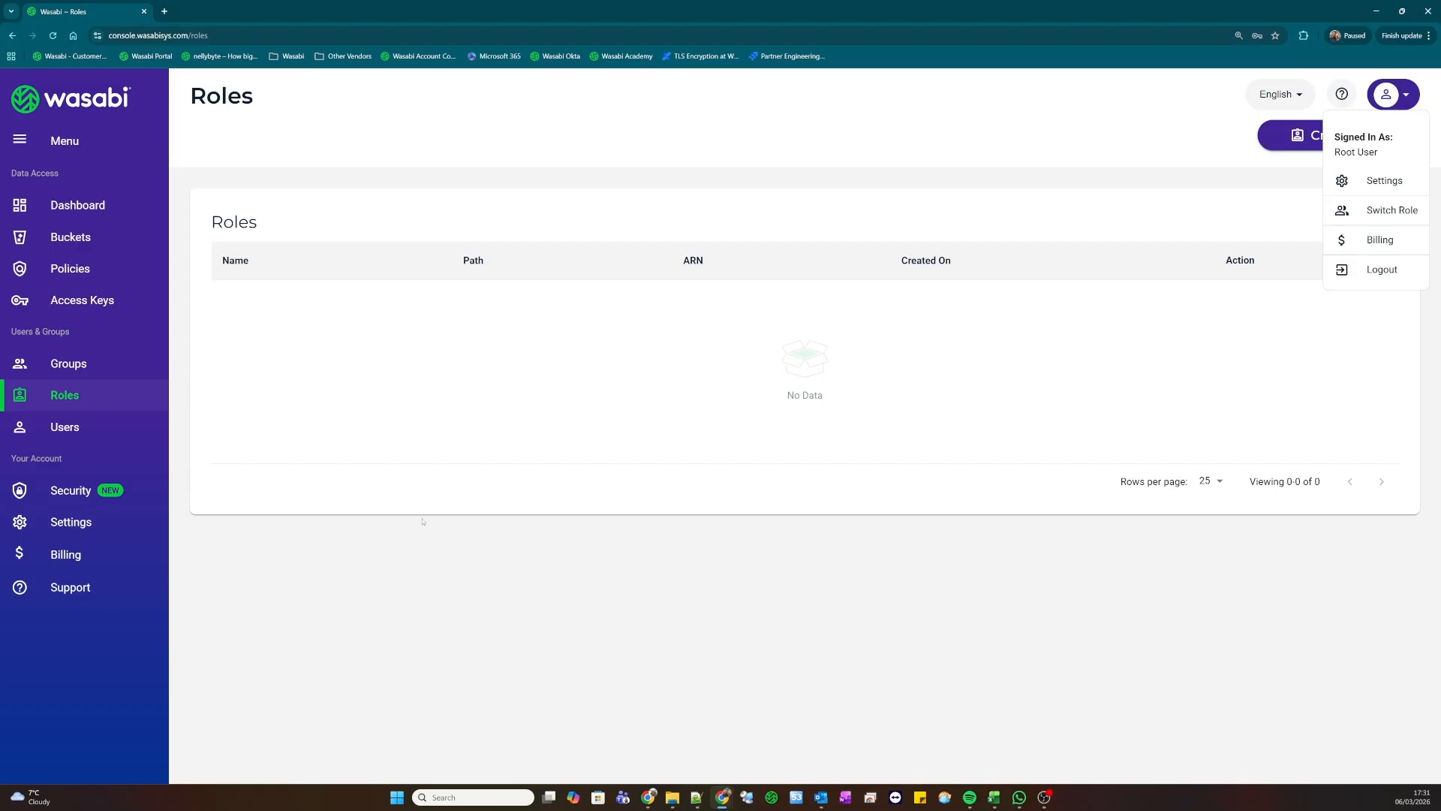
- Switch to the empty Groups page from the sidebar
{"action": "left_click", "coordinate": [50, 365]}
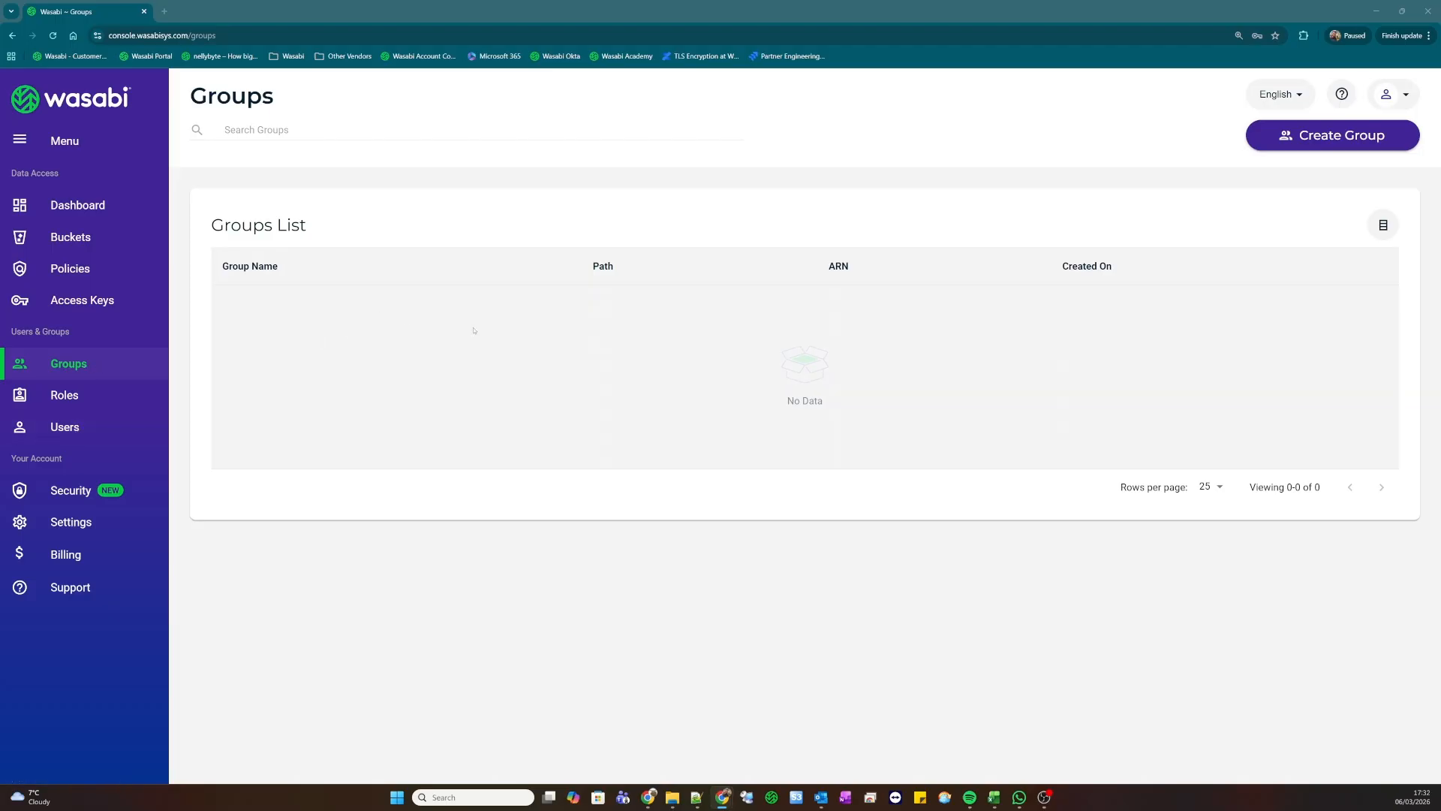
- Create a new group named IT-Staff
{"action": "left_click", "coordinate": [1333, 136]}
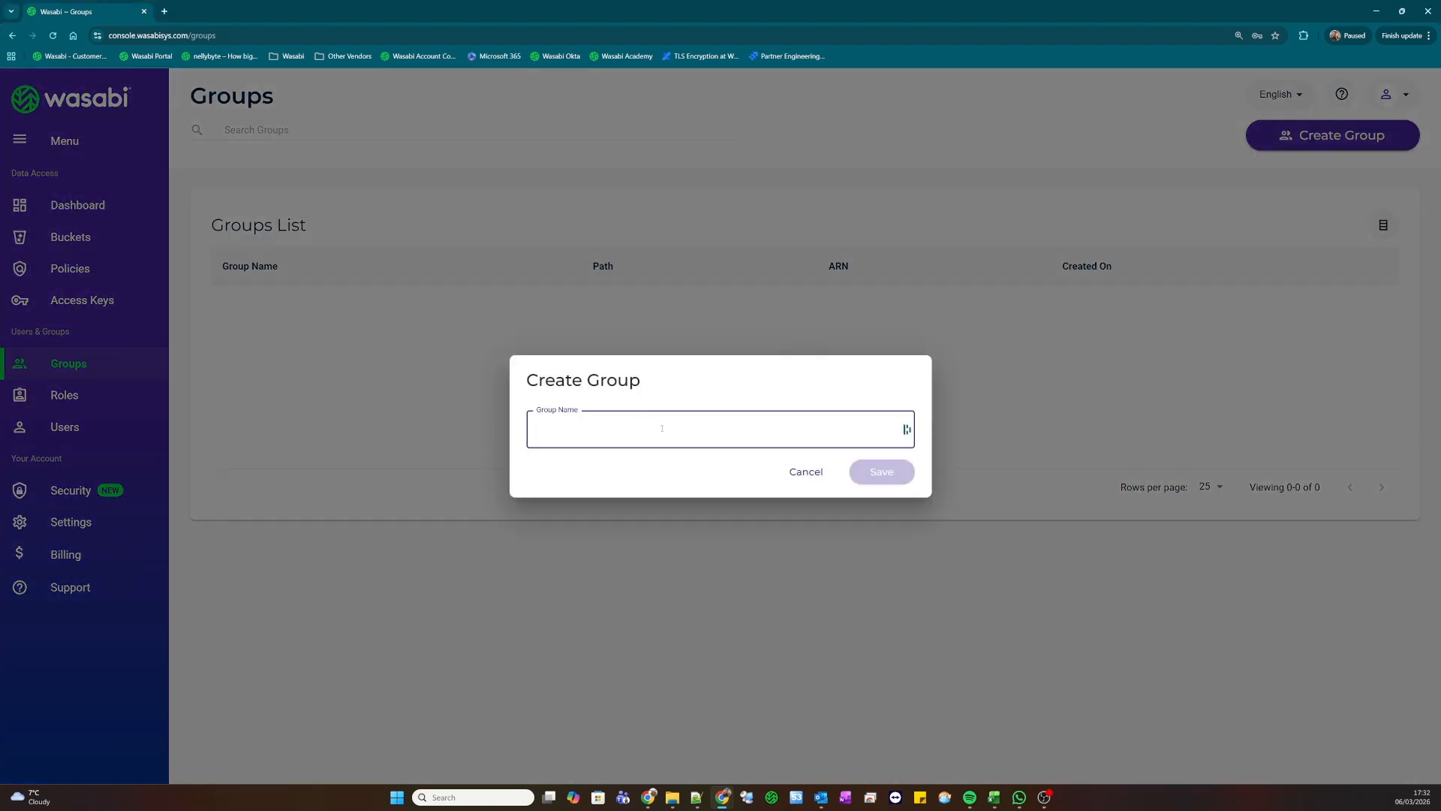
{"action": "type", "text": "IT Staff"}
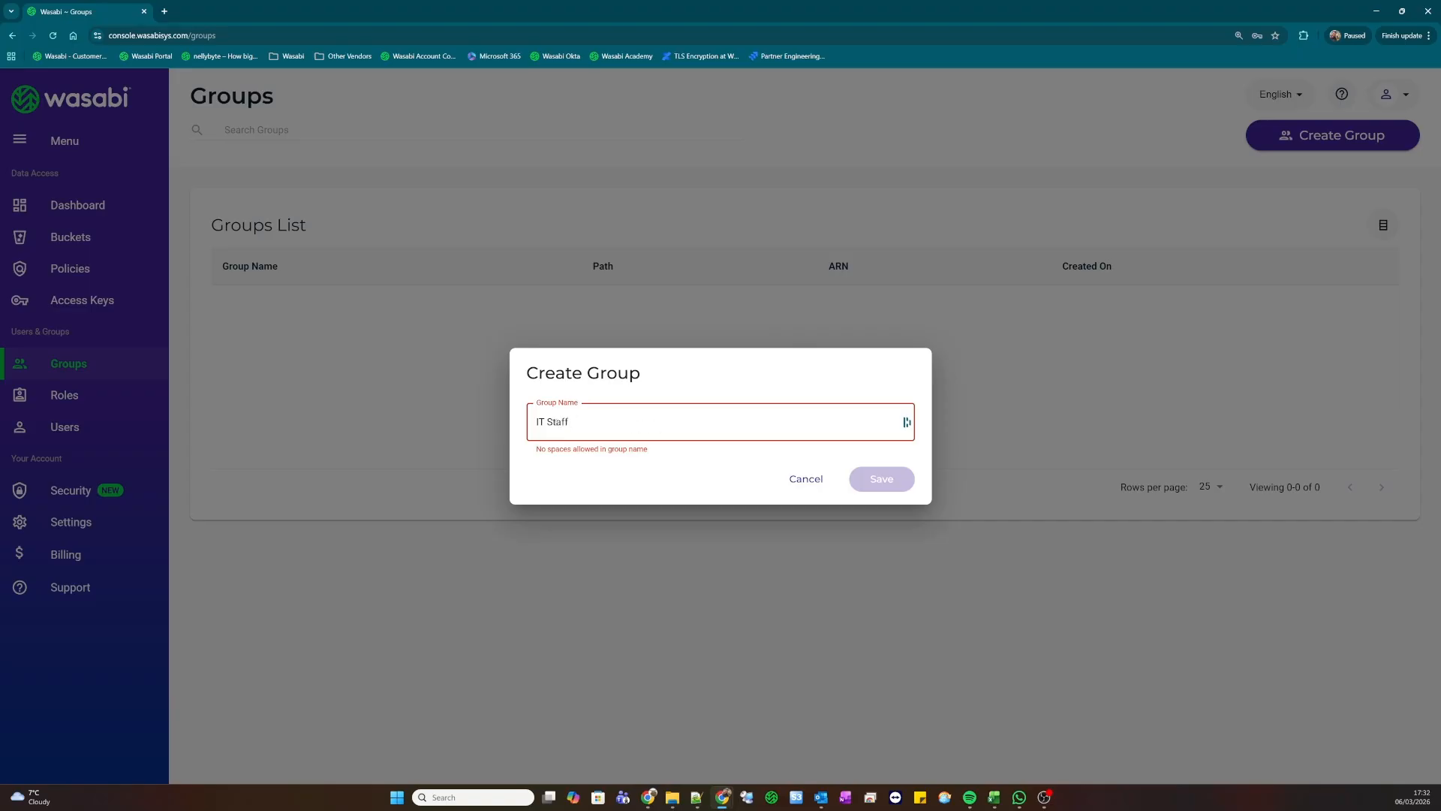
{"action": "left_click", "coordinate": [545, 422]}
{"action": "key", "text": "BackSpace"}
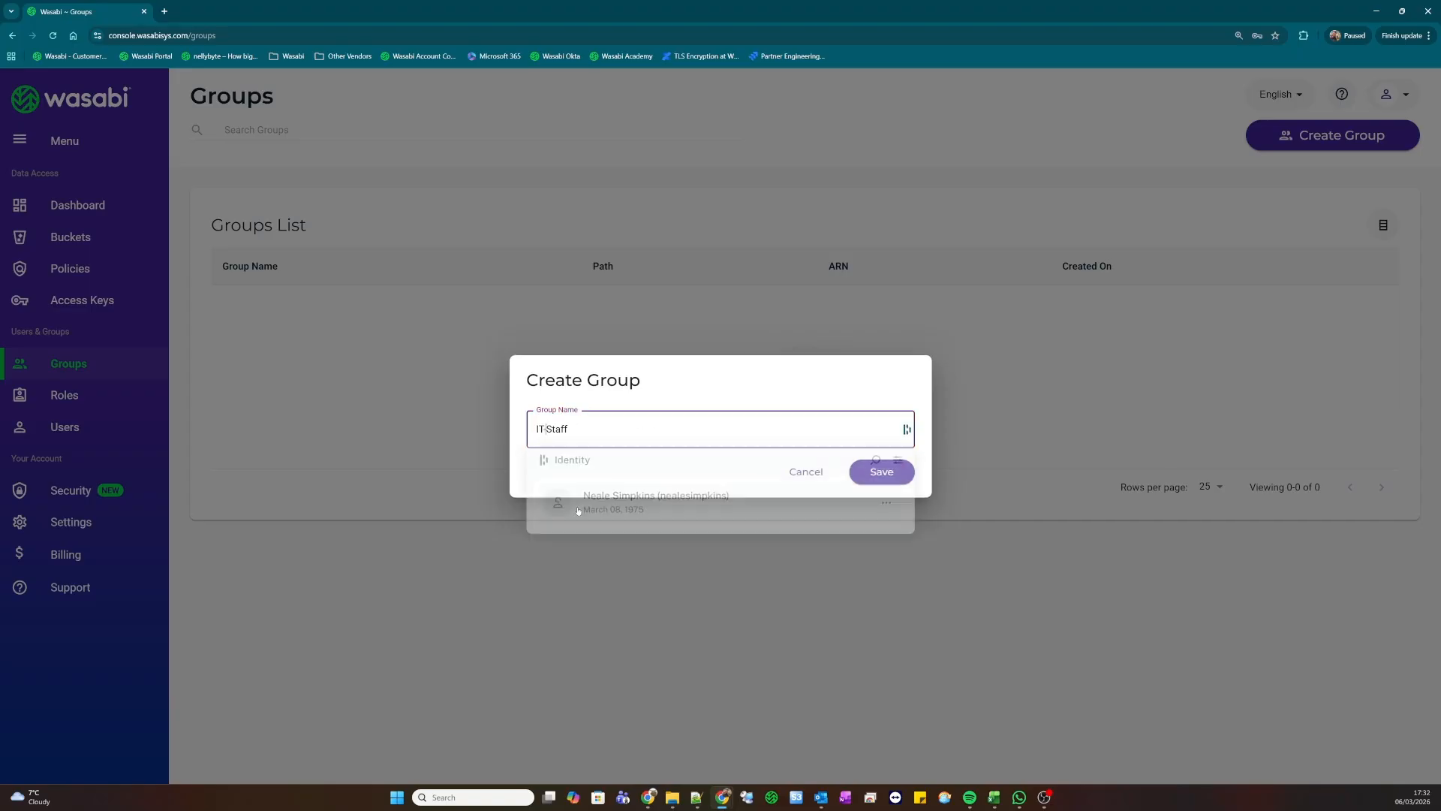
{"action": "left_click", "coordinate": [881, 472]}
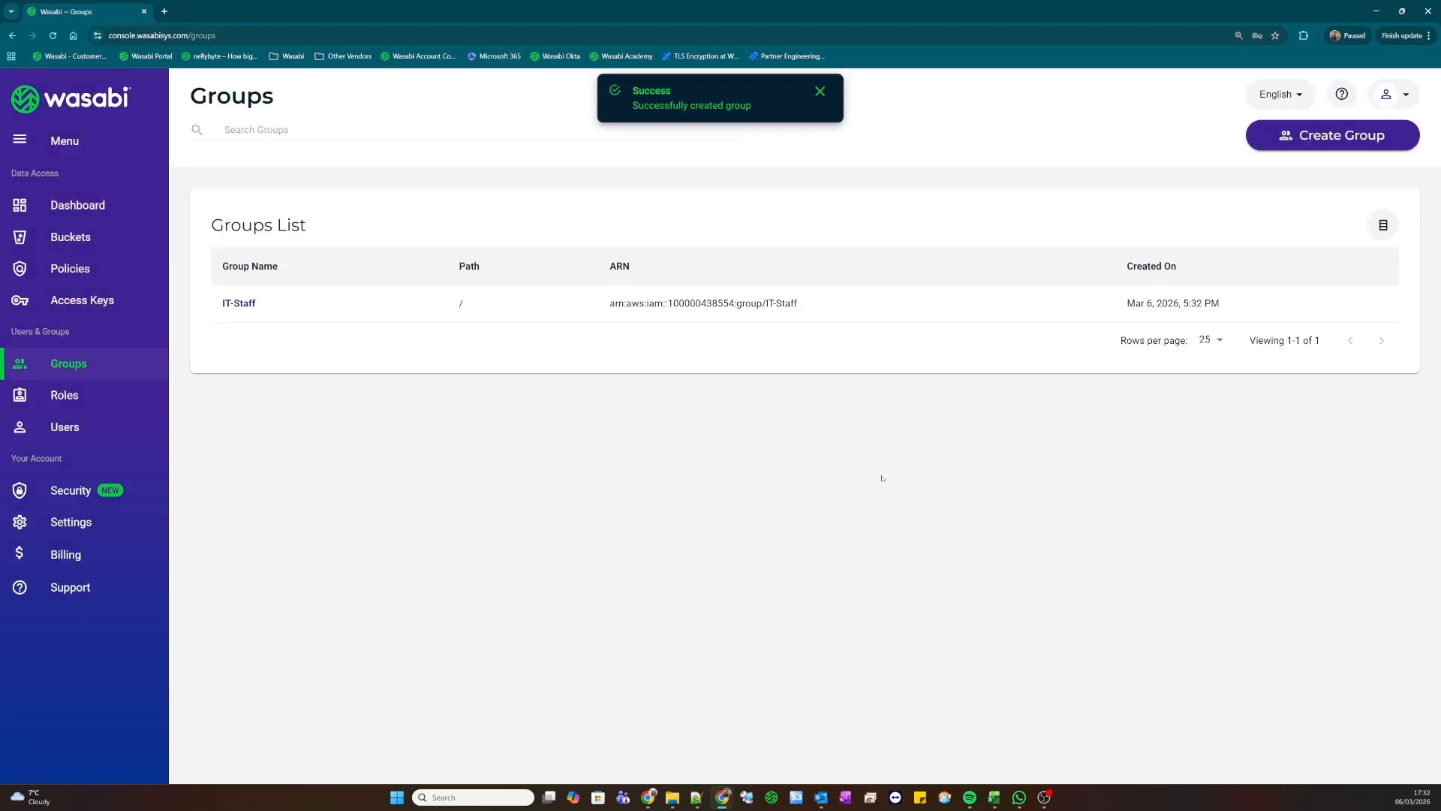
- Add user barley to the IT-Staff group's assigned users
{"action": "left_click", "coordinate": [239, 303]}
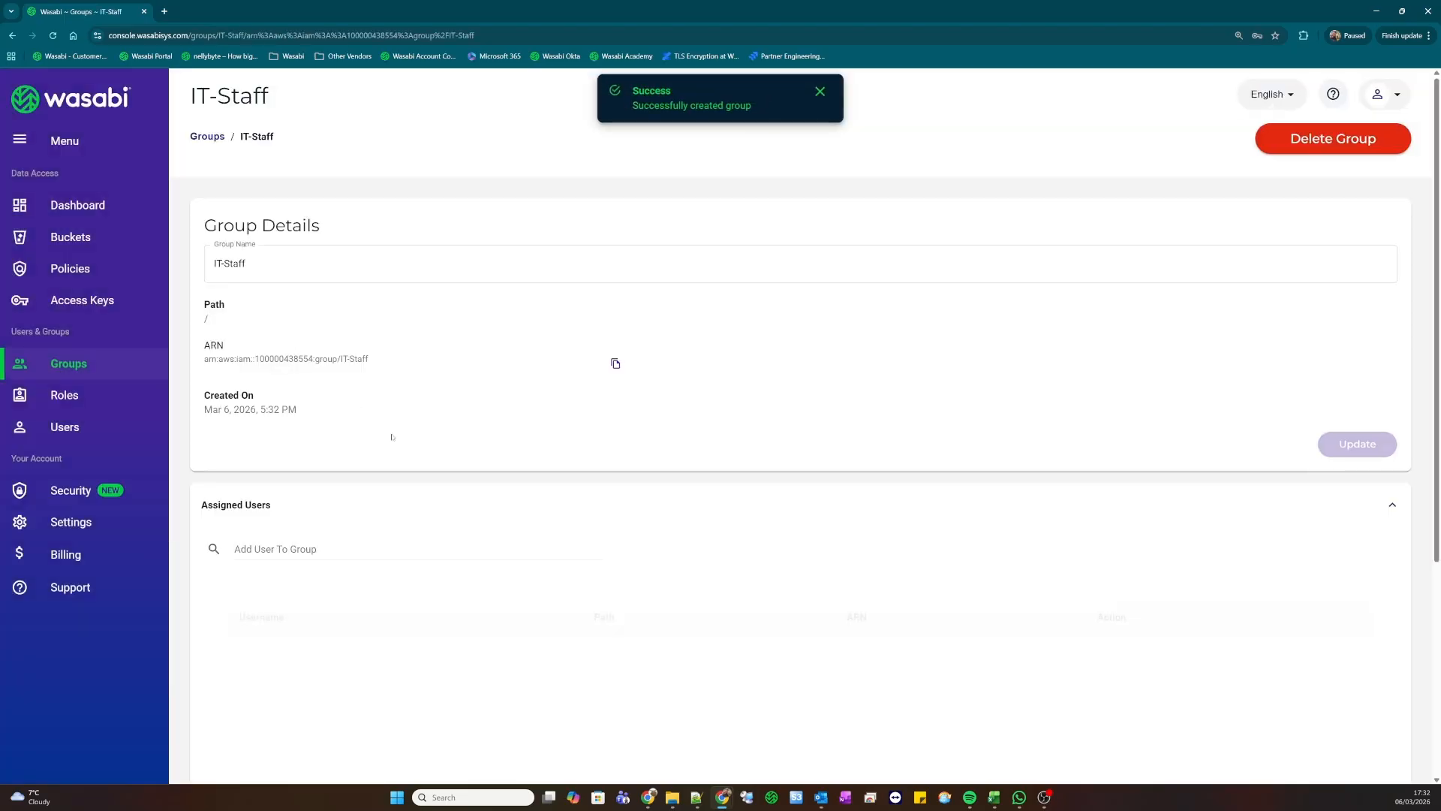
{"action": "scroll", "coordinate": [368, 643], "scroll_direction": "down", "scroll_amount": 4}
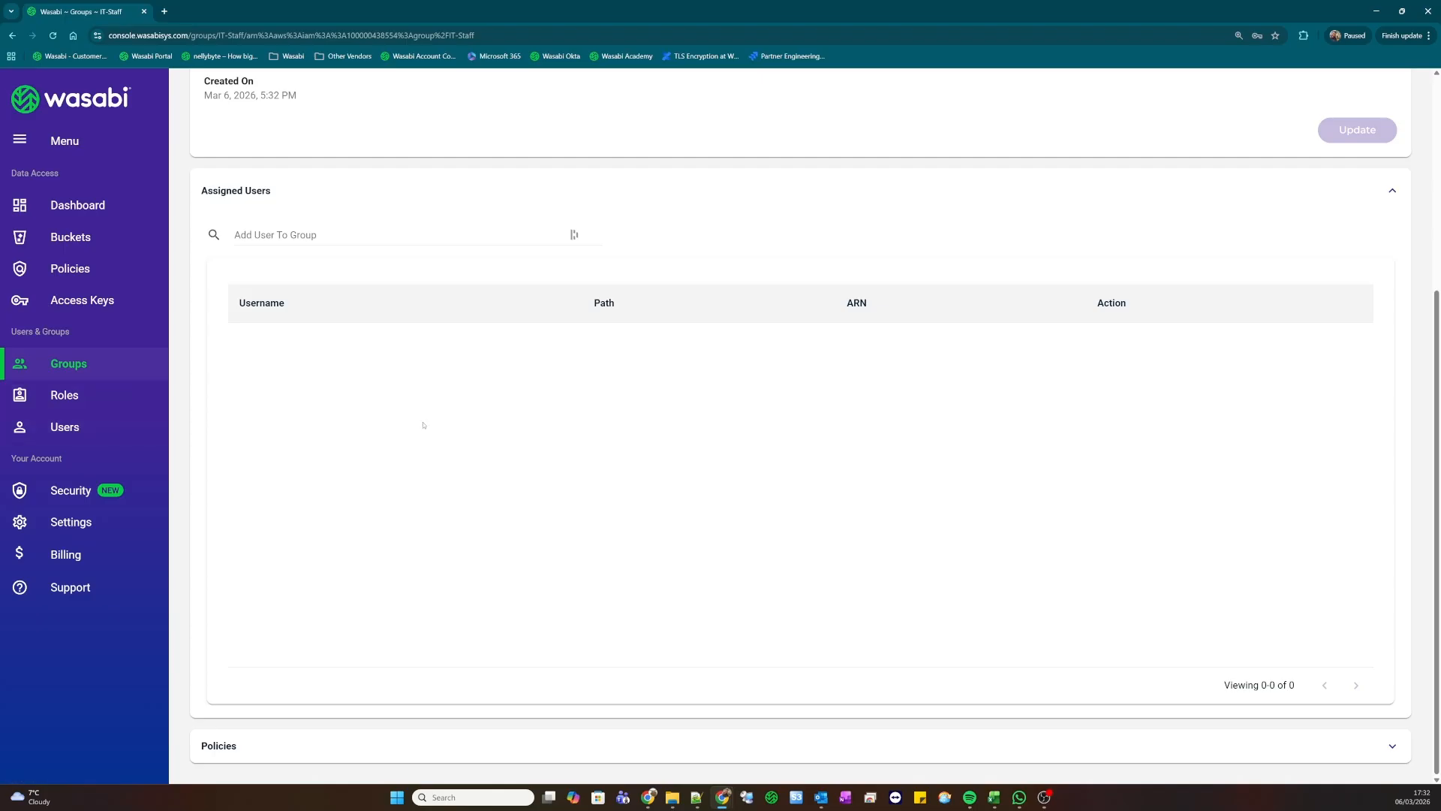
{"action": "scroll", "coordinate": [315, 415], "scroll_direction": "up", "scroll_amount": 4}
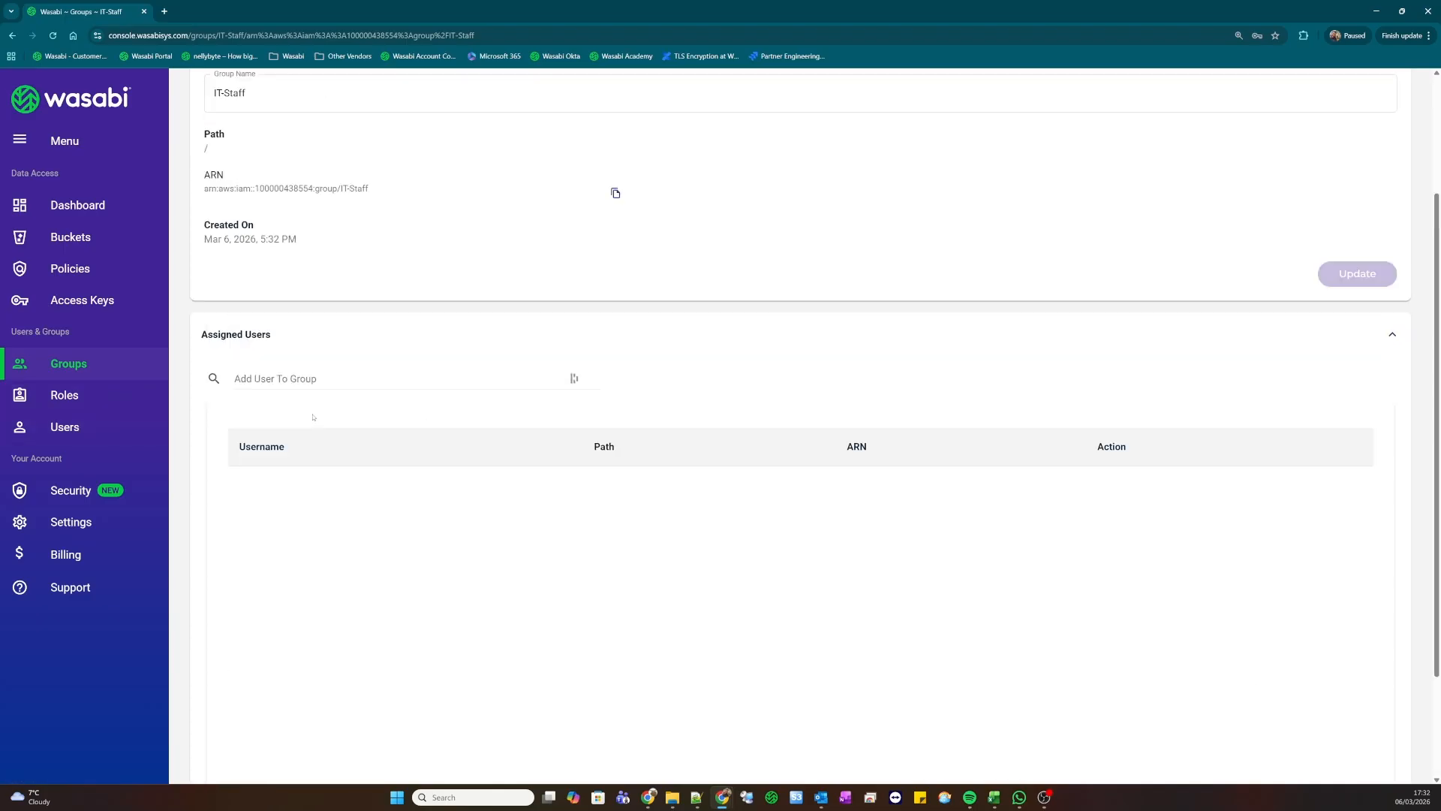
{"action": "scroll", "coordinate": [469, 440], "scroll_direction": "down", "scroll_amount": 4}
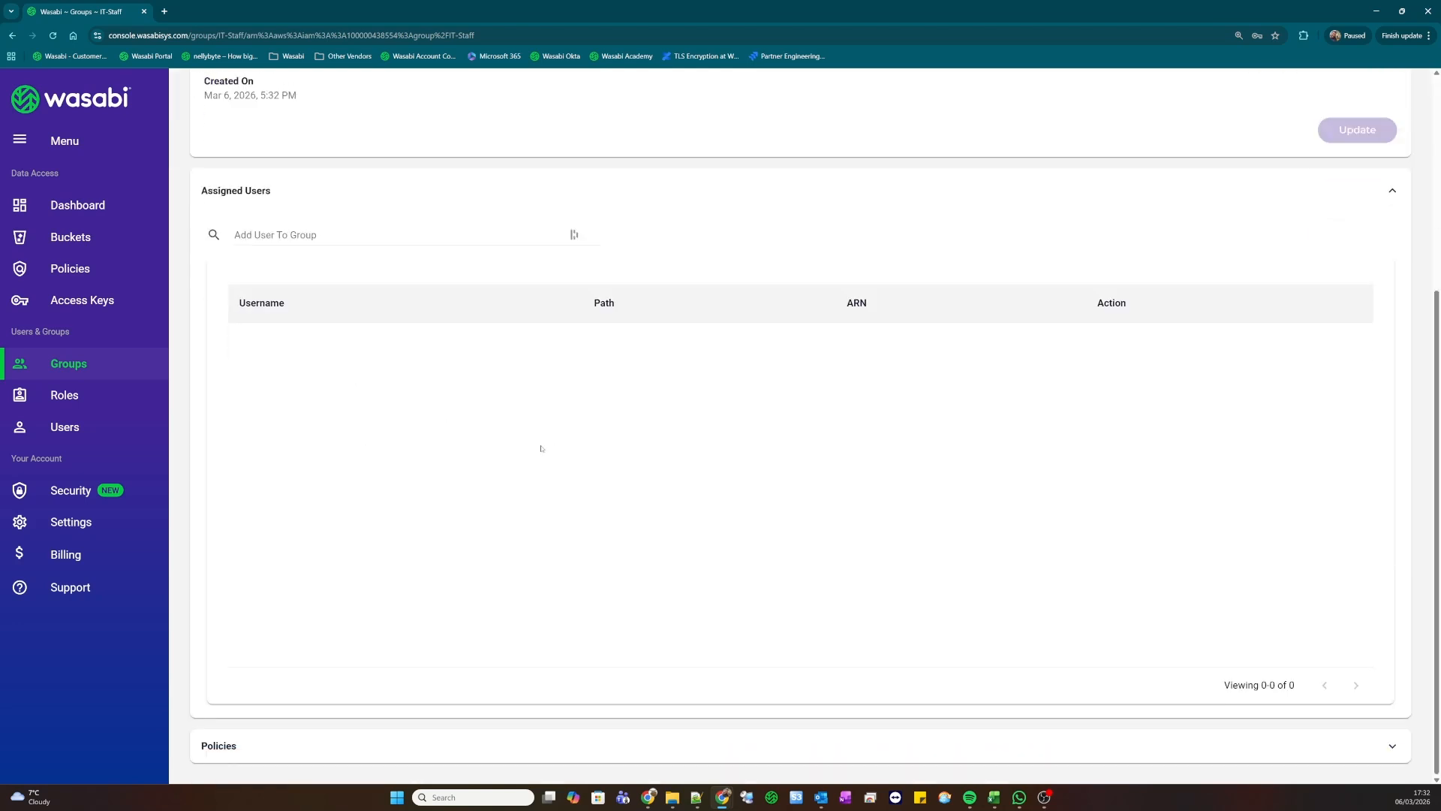
{"action": "scroll", "coordinate": [435, 476], "scroll_direction": "up", "scroll_amount": 3}
{"action": "left_click", "coordinate": [343, 462]}
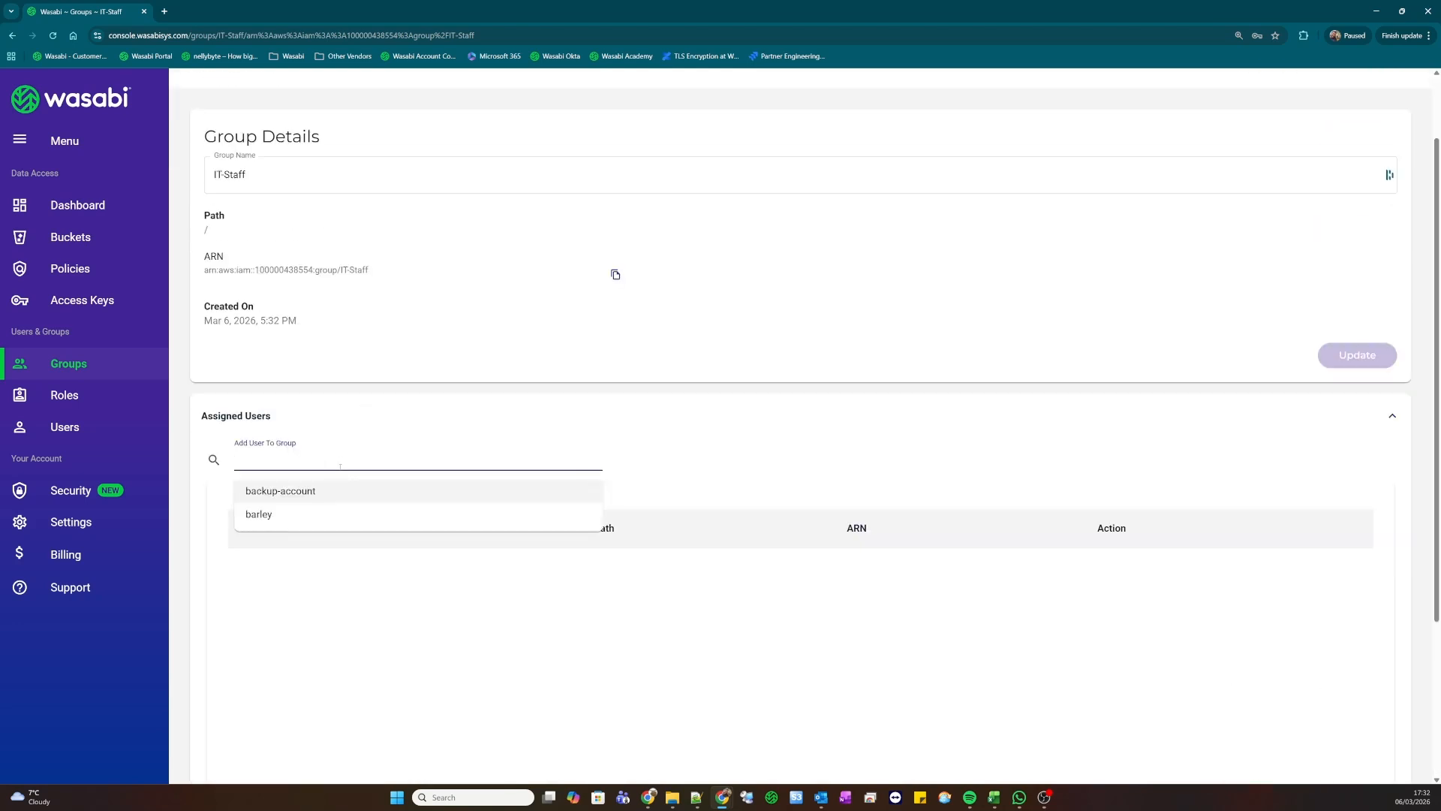
{"action": "left_click", "coordinate": [362, 515]}
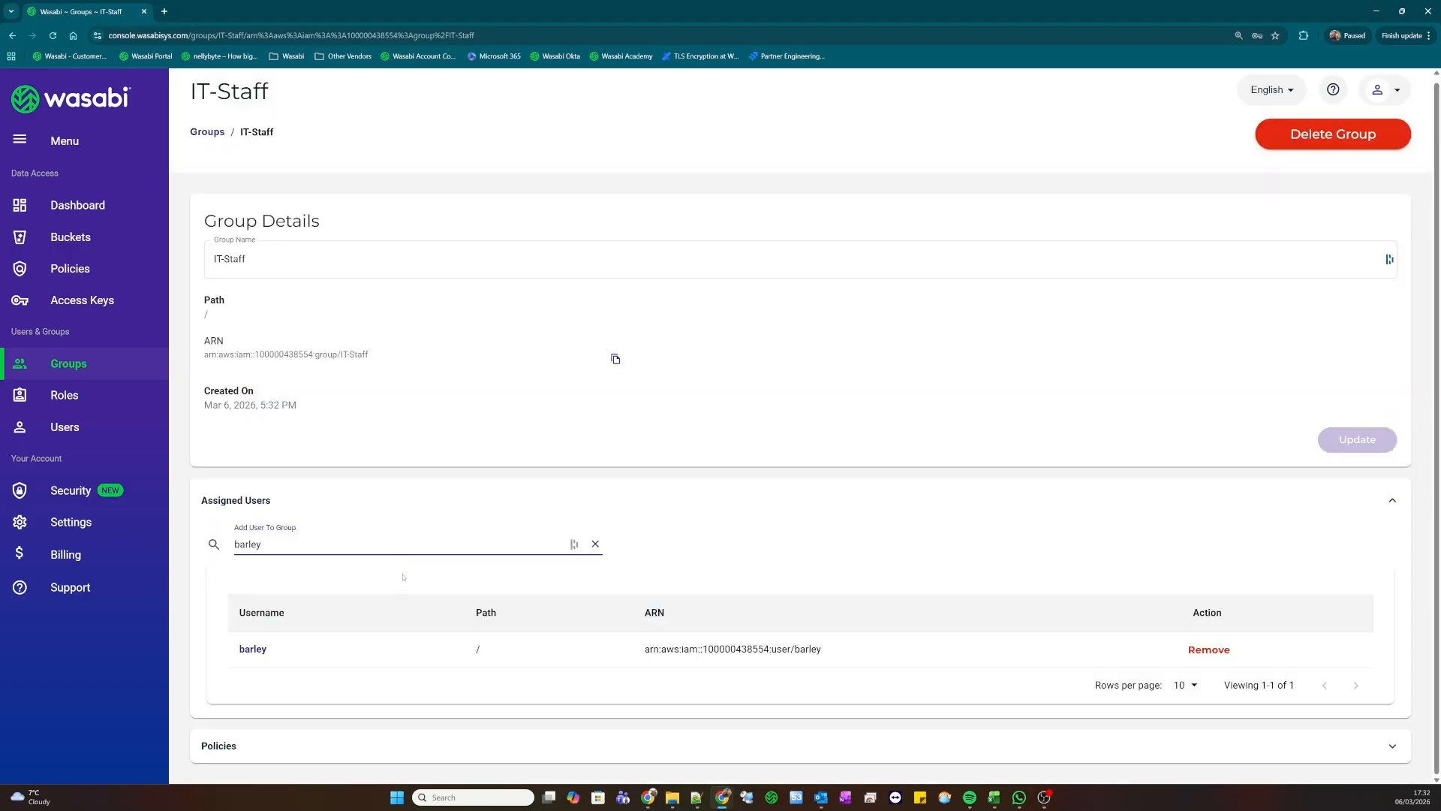
- Expand the IT-Staff group's Policies section
{"action": "left_click", "coordinate": [272, 734]}
{"action": "scroll", "coordinate": [316, 574], "scroll_direction": "down", "scroll_amount": 8}
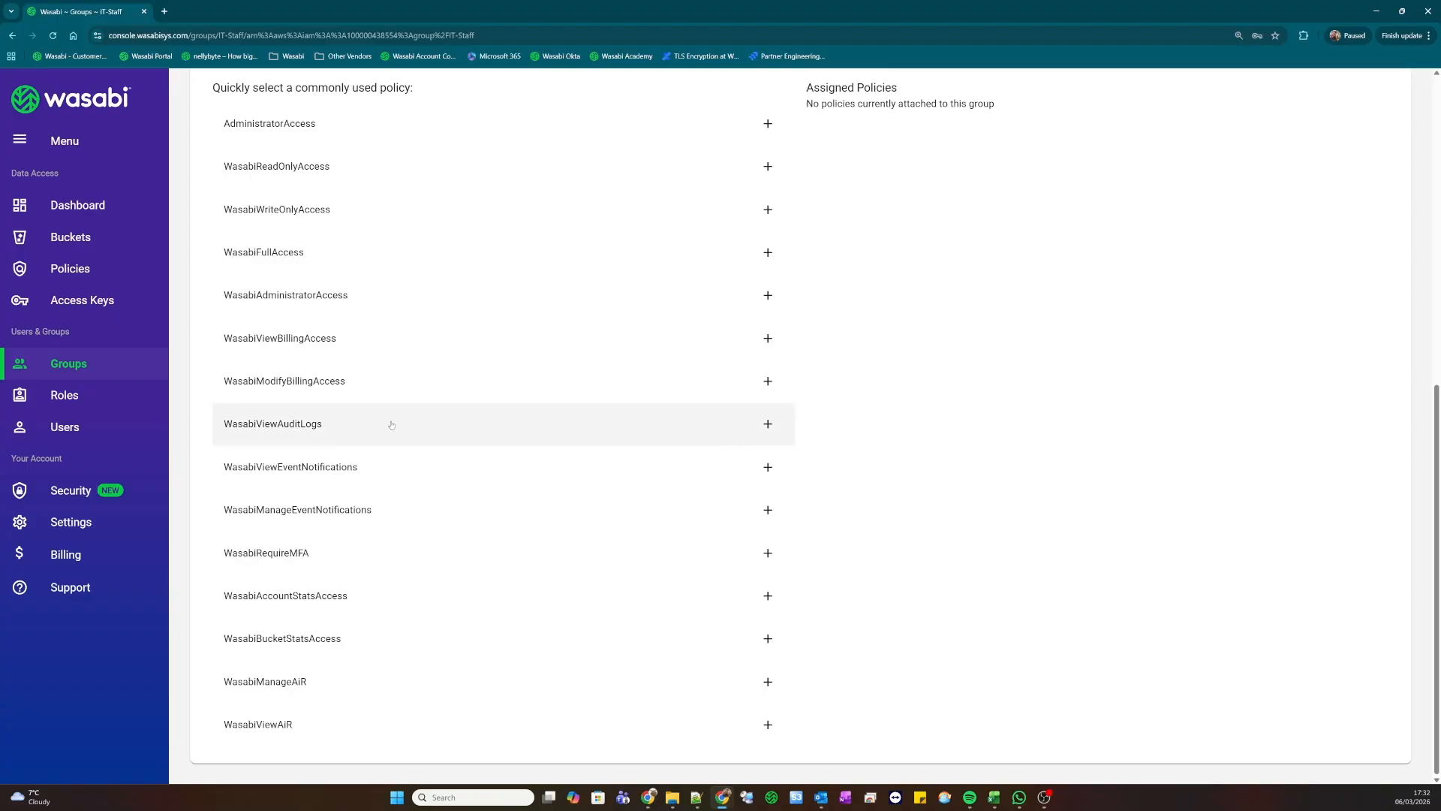
{"action": "scroll", "coordinate": [383, 420], "scroll_direction": "up", "scroll_amount": 3}
{"action": "scroll", "coordinate": [378, 417], "scroll_direction": "up", "scroll_amount": 5}
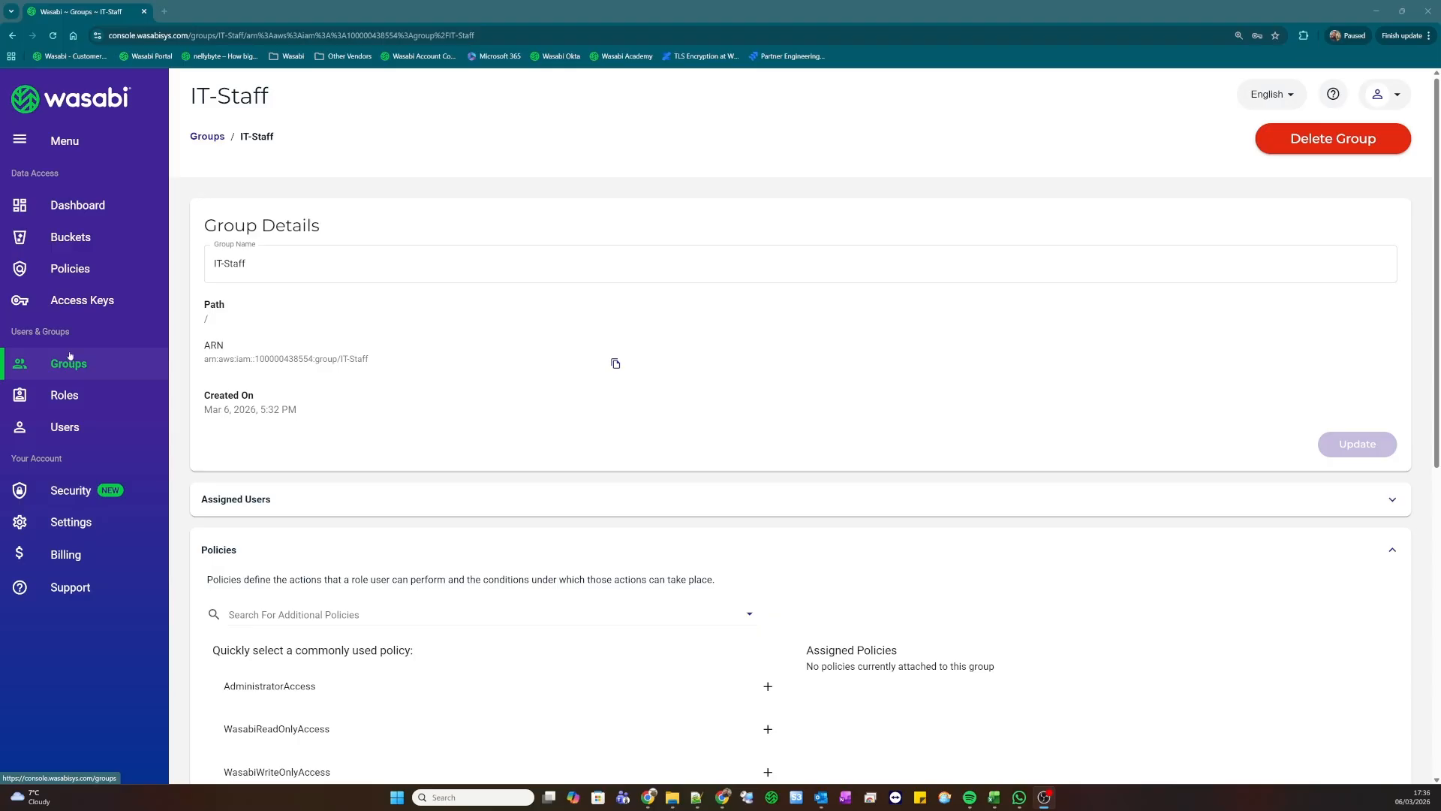
- On Access Keys, start a Sub-User key for barley, cancel it, and select backup-account's key
{"action": "left_click", "coordinate": [78, 299]}
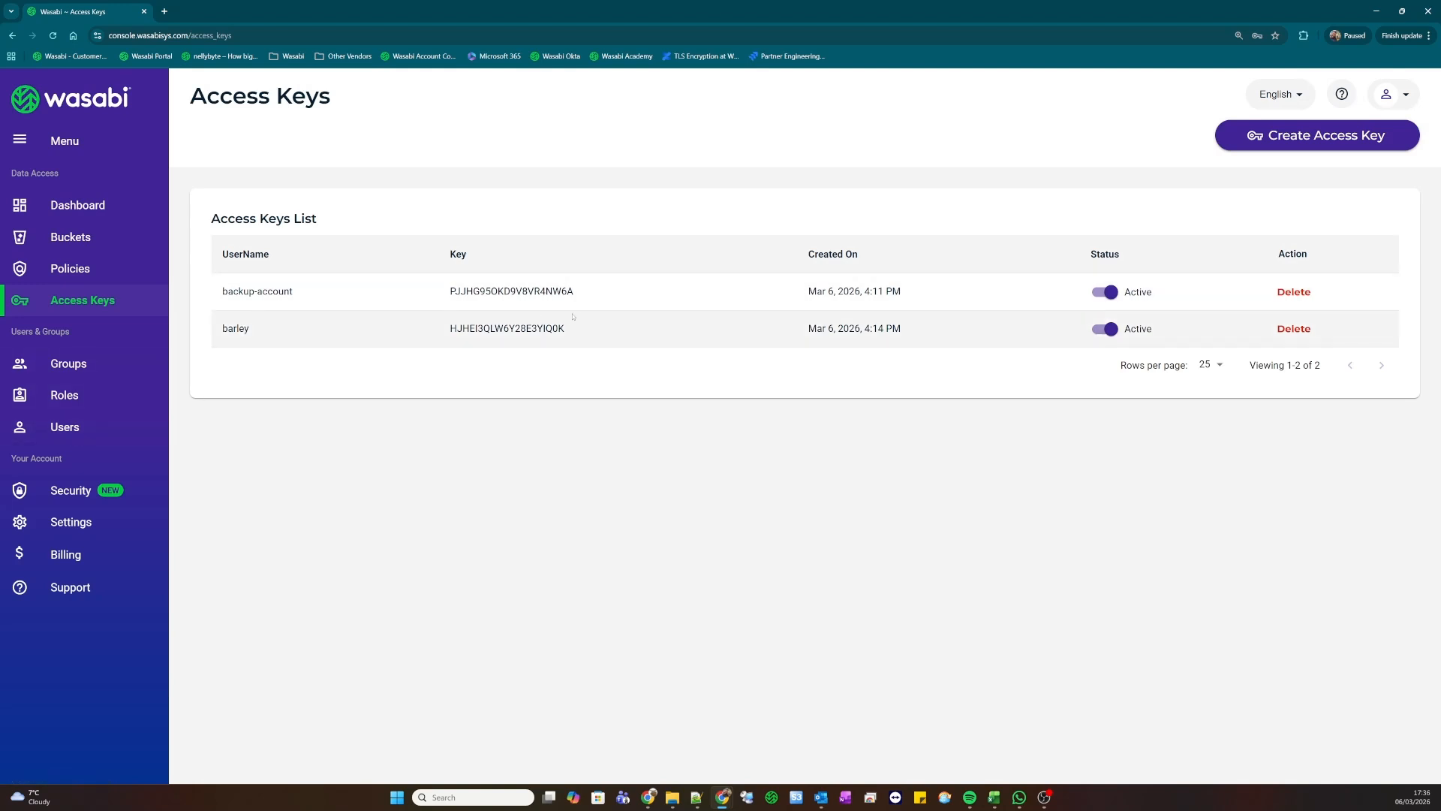
{"action": "left_click", "coordinate": [1327, 144]}
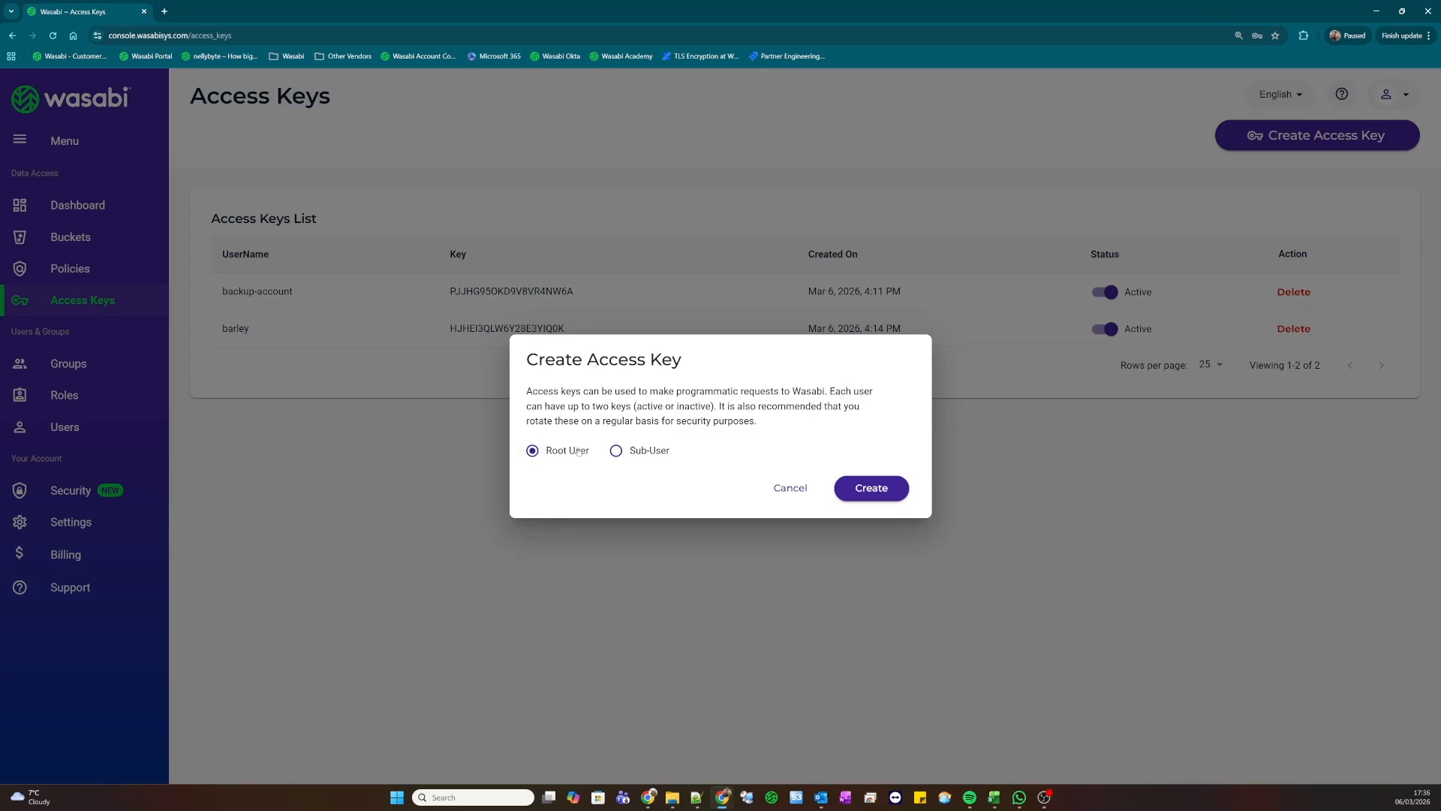
{"action": "left_click", "coordinate": [616, 450]}
{"action": "left_click", "coordinate": [632, 487]}
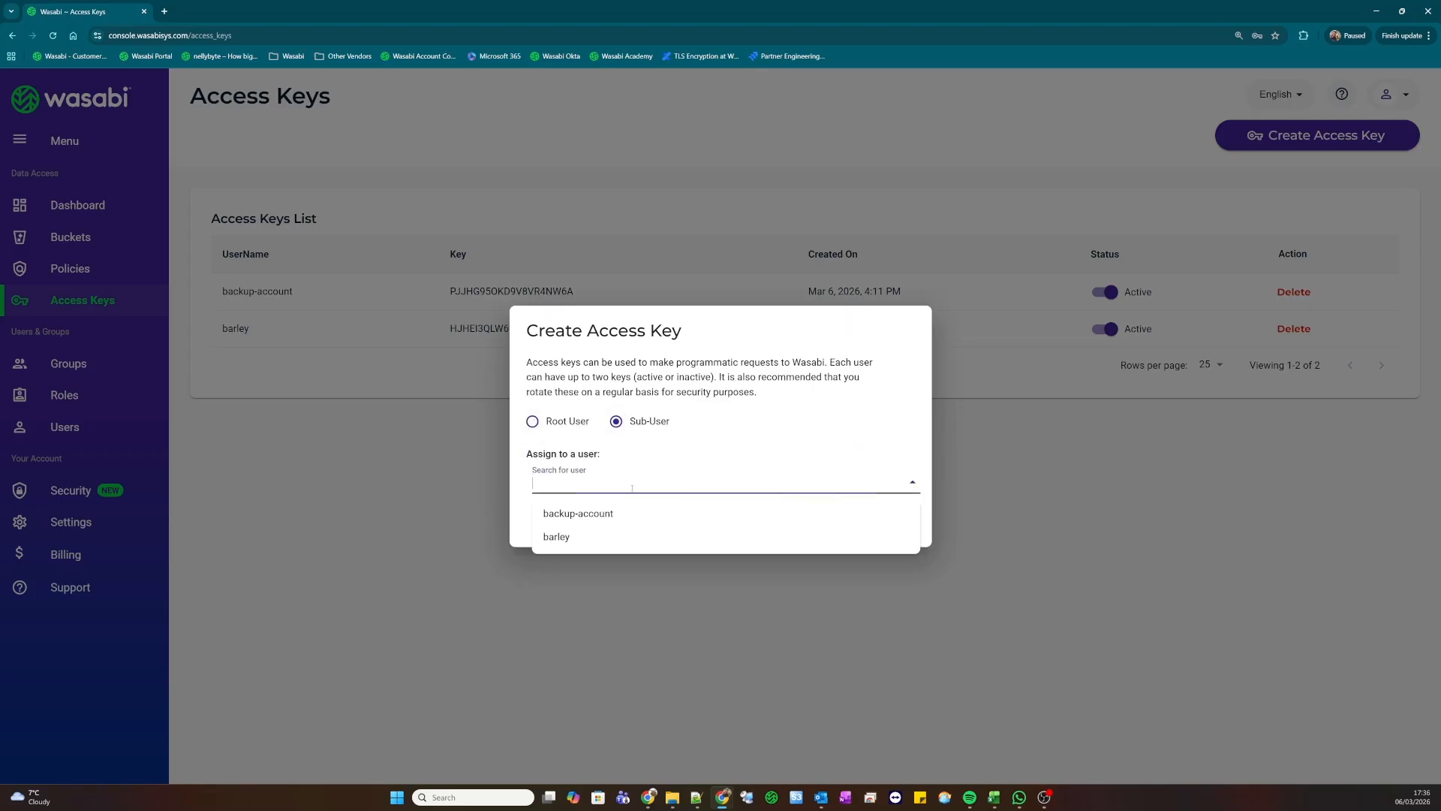
{"action": "left_click", "coordinate": [562, 537]}
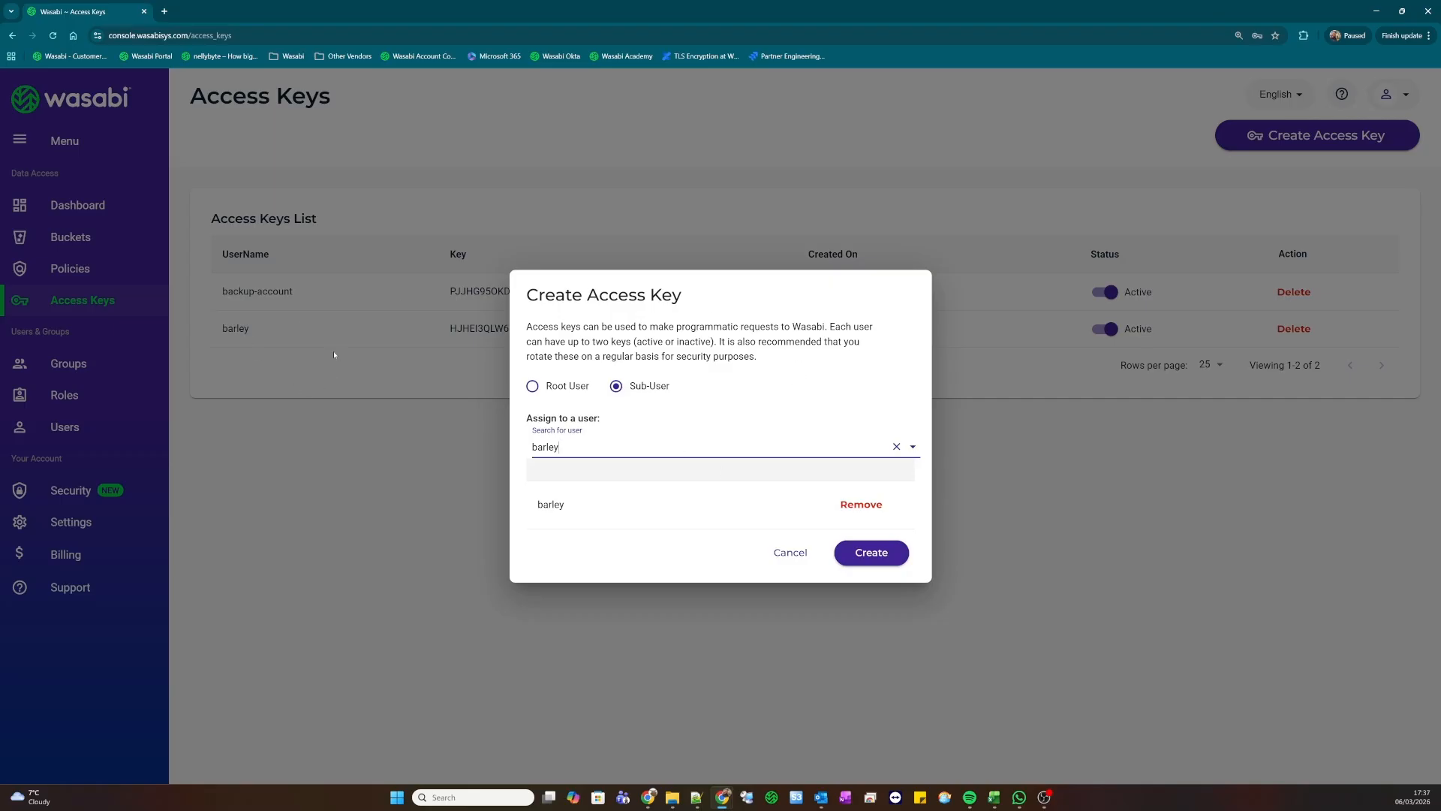
{"action": "left_click", "coordinate": [792, 553]}
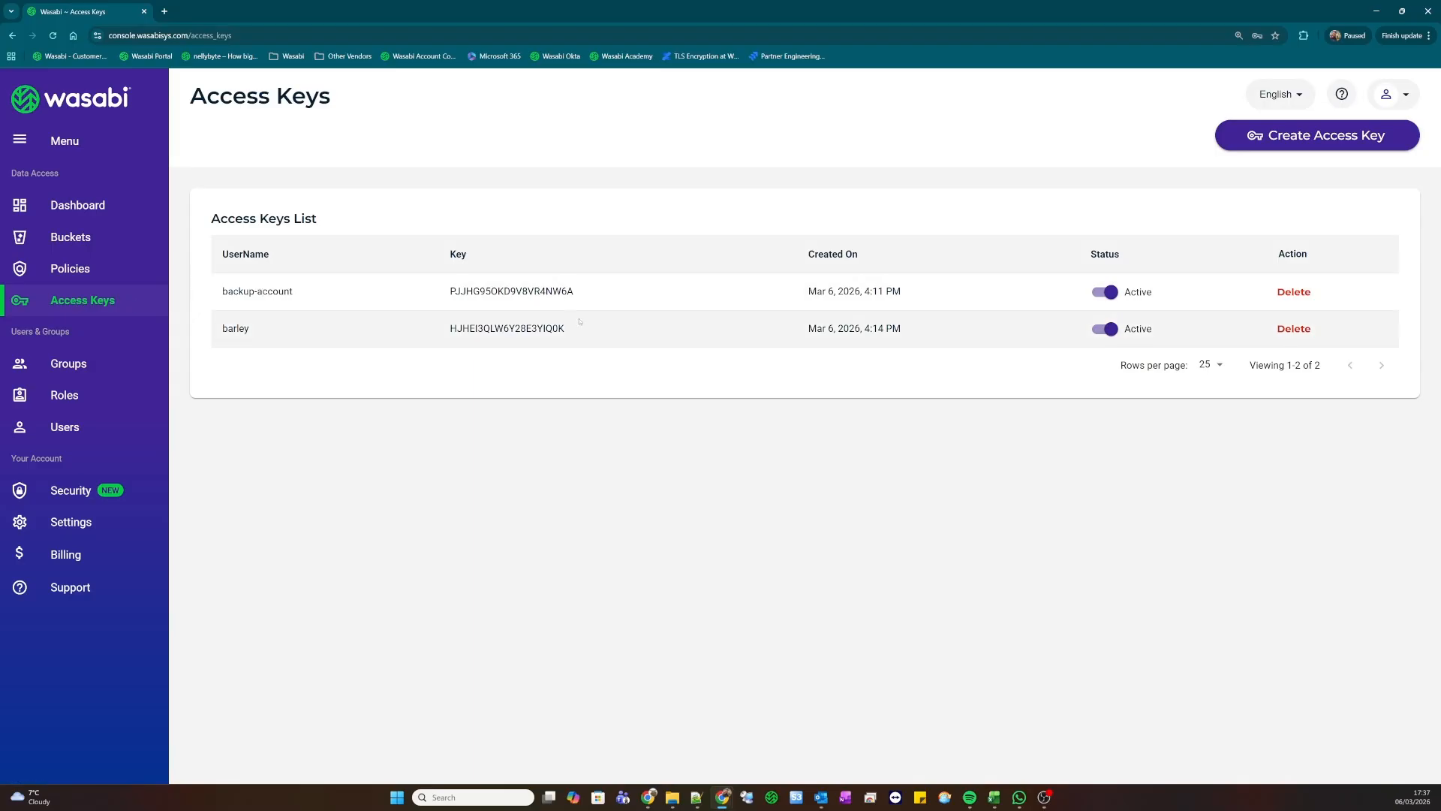
{"action": "left_click_drag", "start_coordinate": [450, 294], "coordinate": [581, 295]}
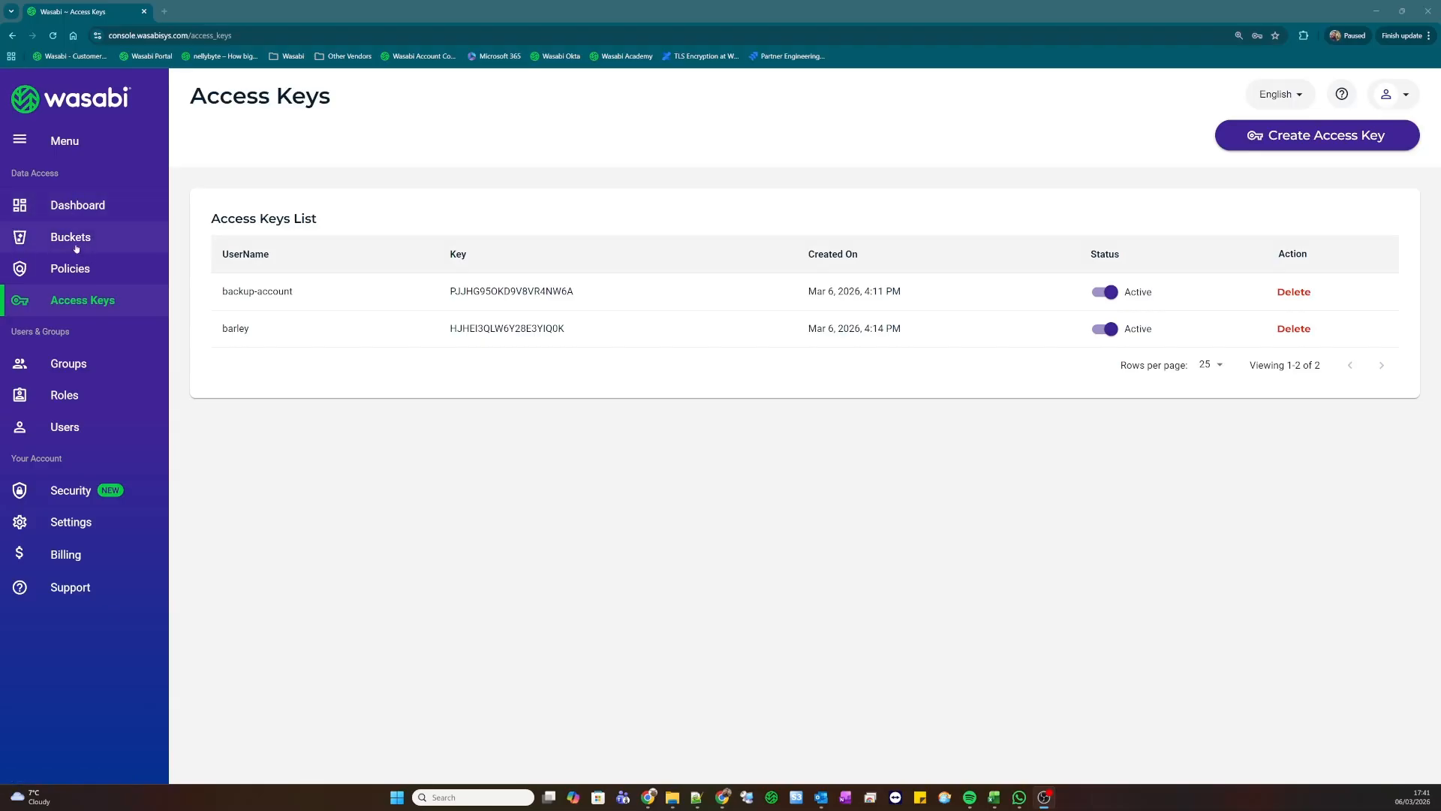
- Go to the empty Buckets page and start a new bucket
{"action": "left_click", "coordinate": [364, 389]}
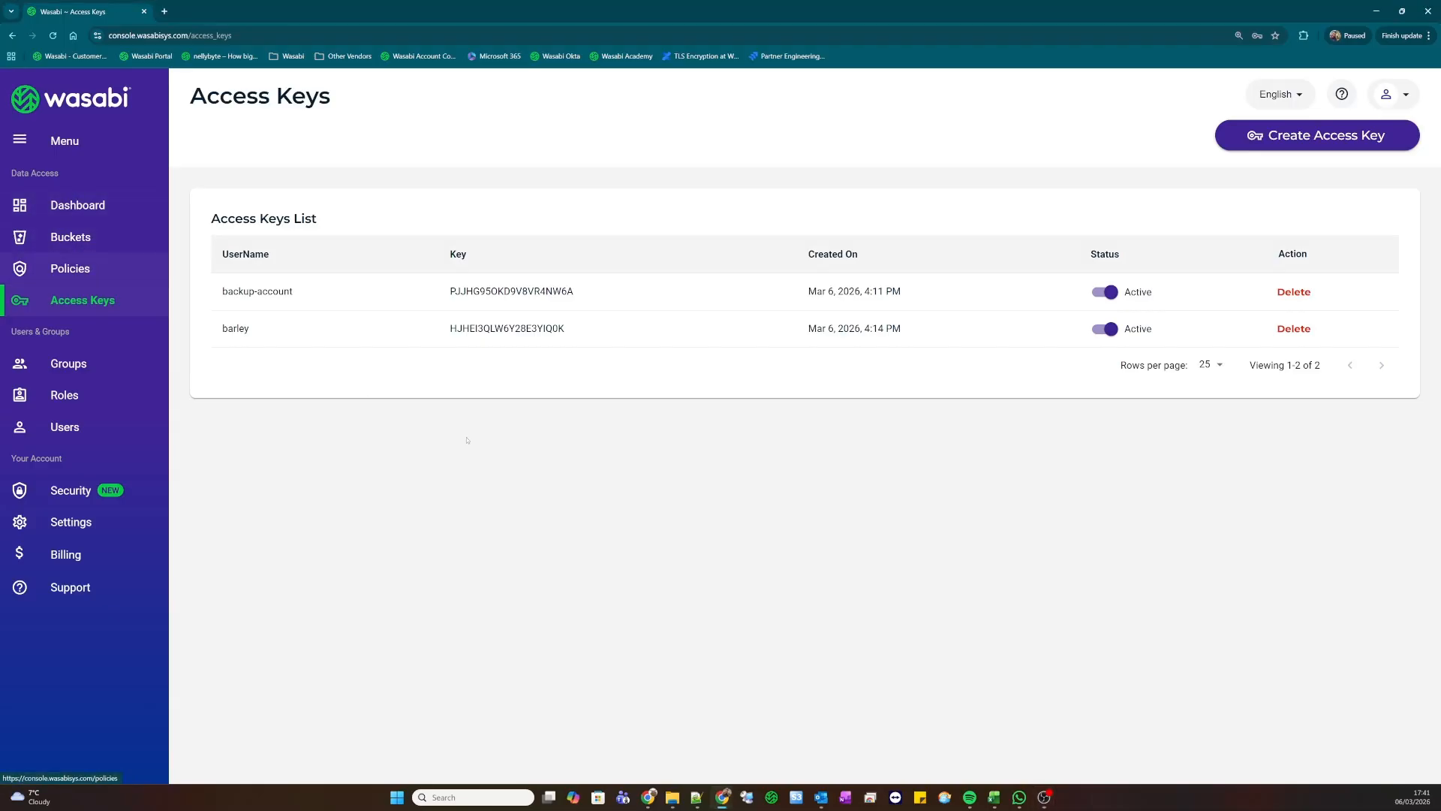
{"action": "left_click", "coordinate": [85, 268]}
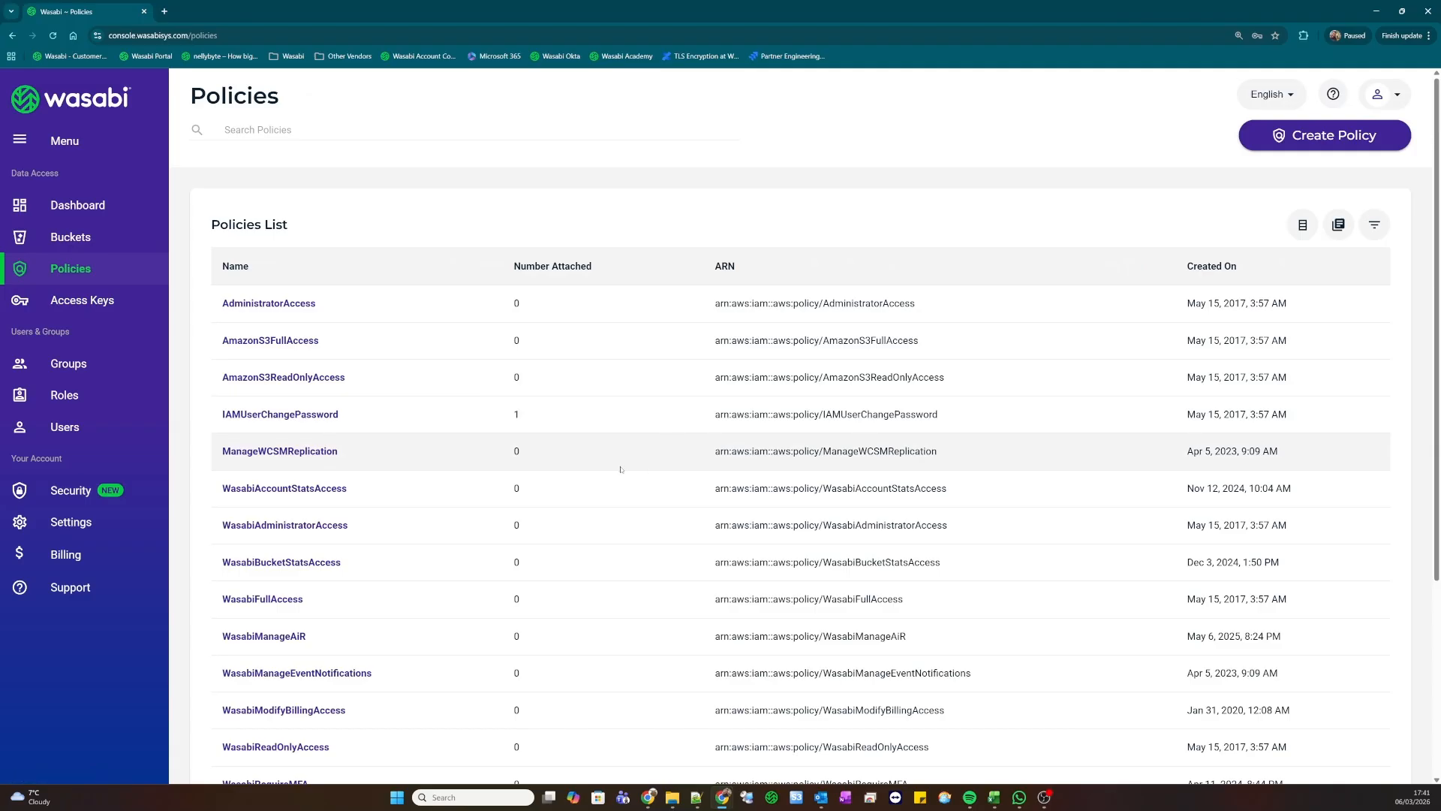
{"action": "left_click", "coordinate": [78, 237]}
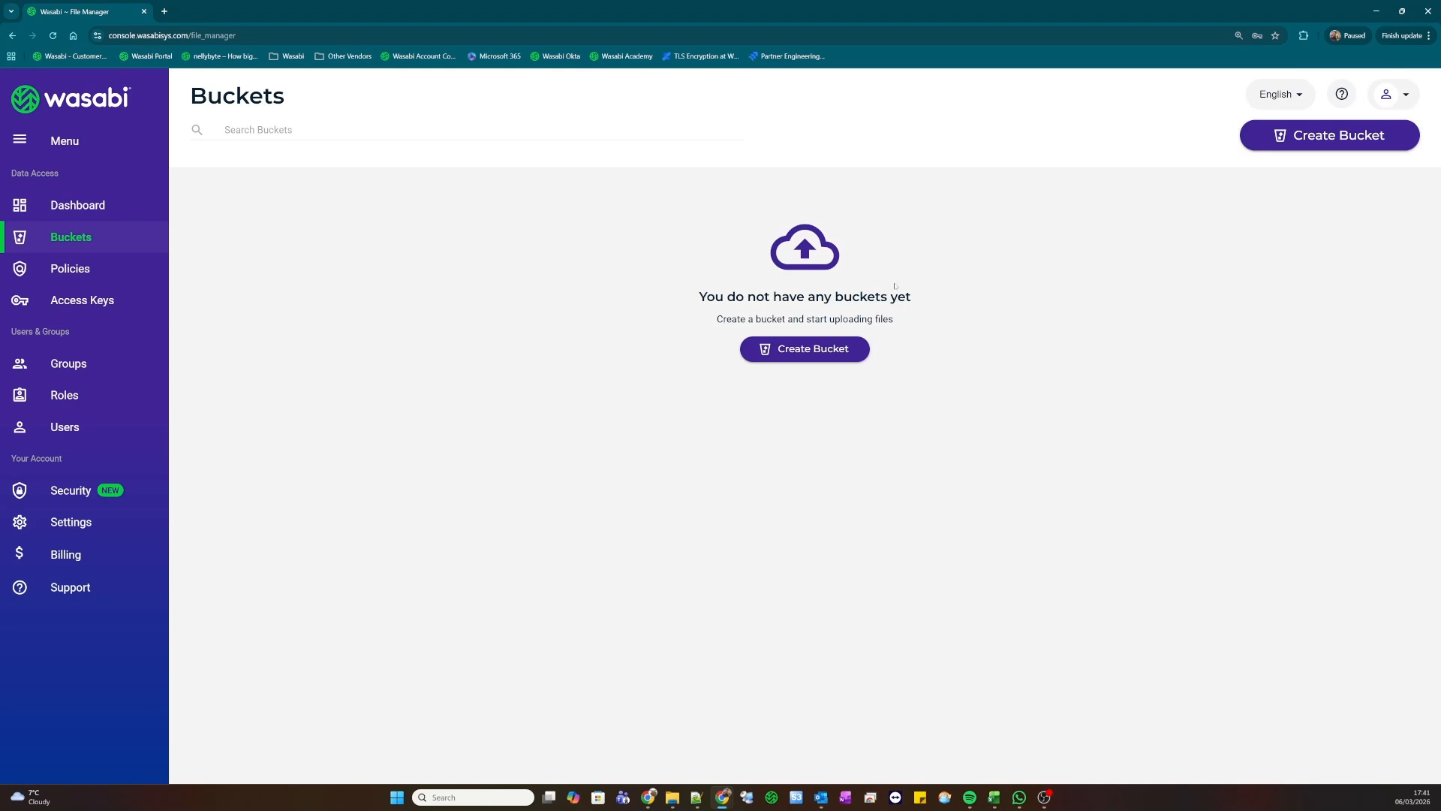
{"action": "left_click", "coordinate": [1317, 135]}
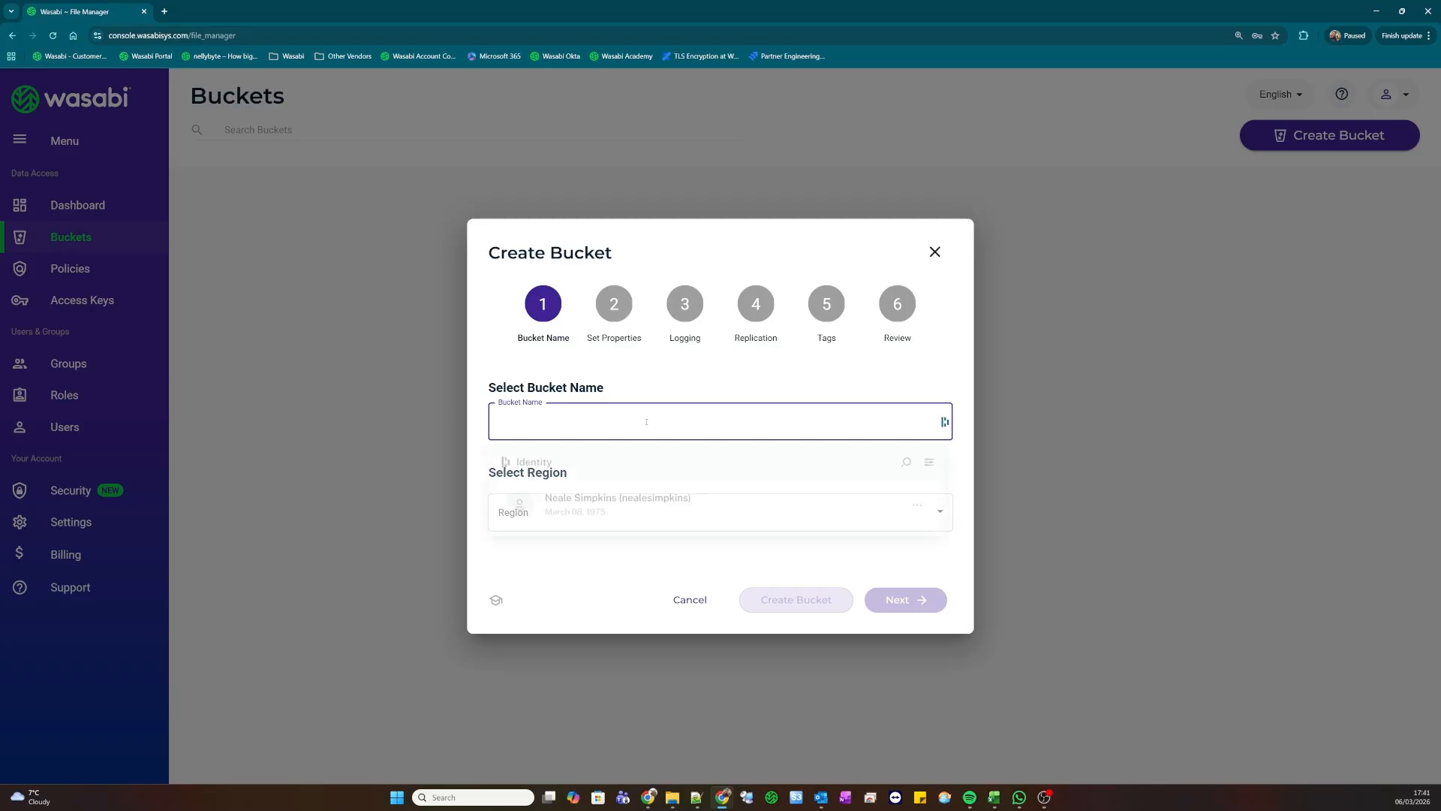
- Pause the browser's autofill on the Bucket Name field
{"action": "left_click", "coordinate": [917, 506]}
{"action": "left_click", "coordinate": [831, 419]}
{"action": "left_click", "coordinate": [928, 455]}
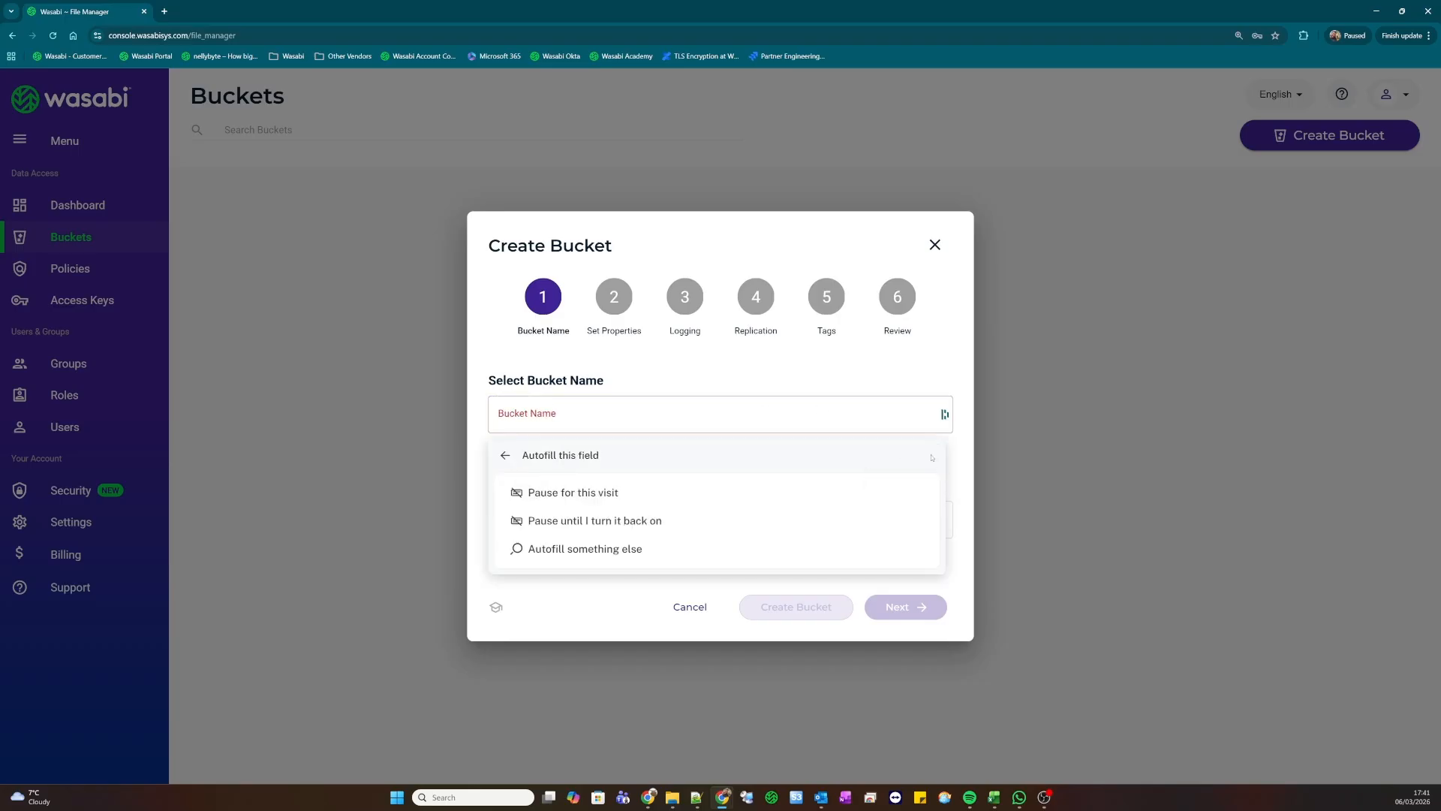
{"action": "left_click", "coordinate": [556, 491]}
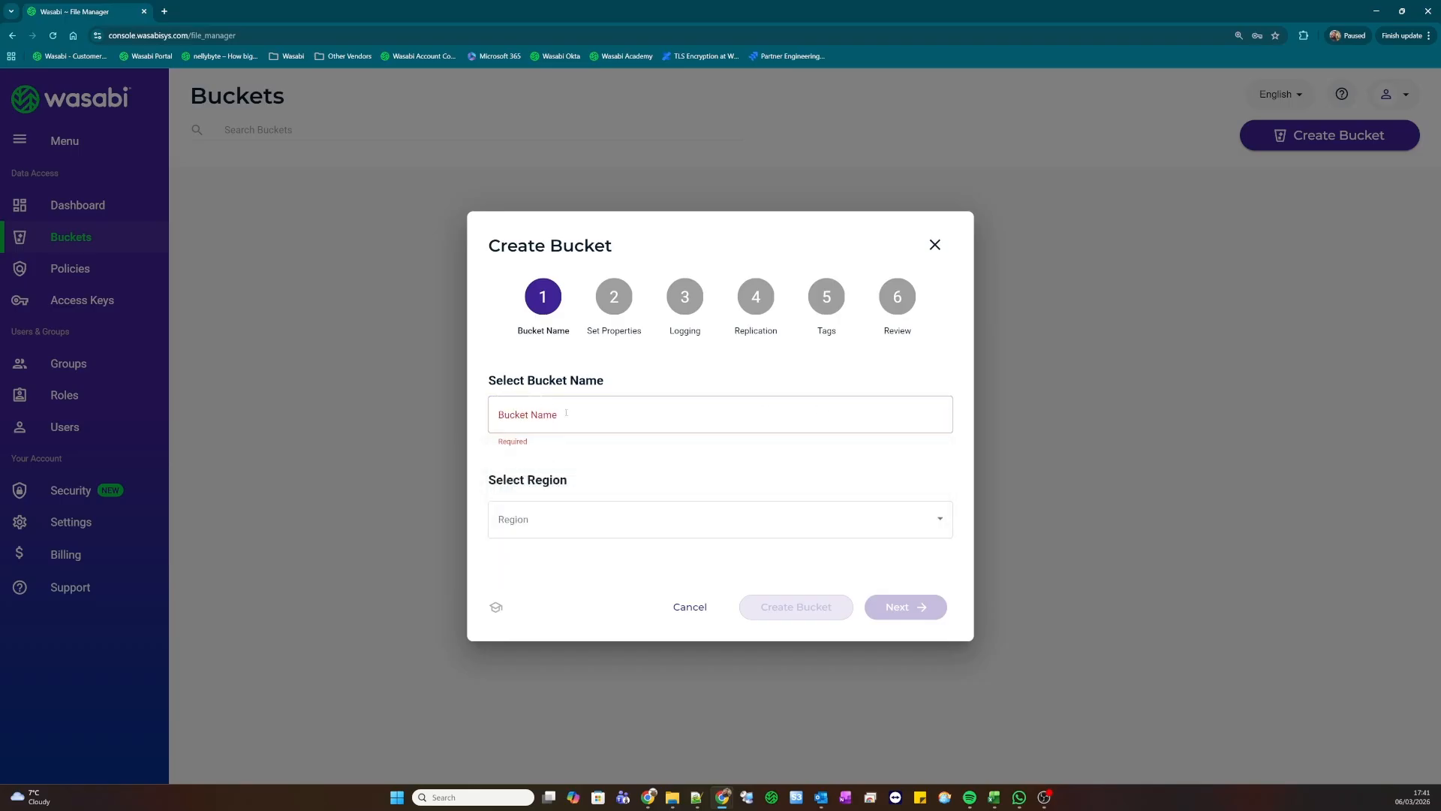
{"action": "left_click", "coordinate": [571, 412]}
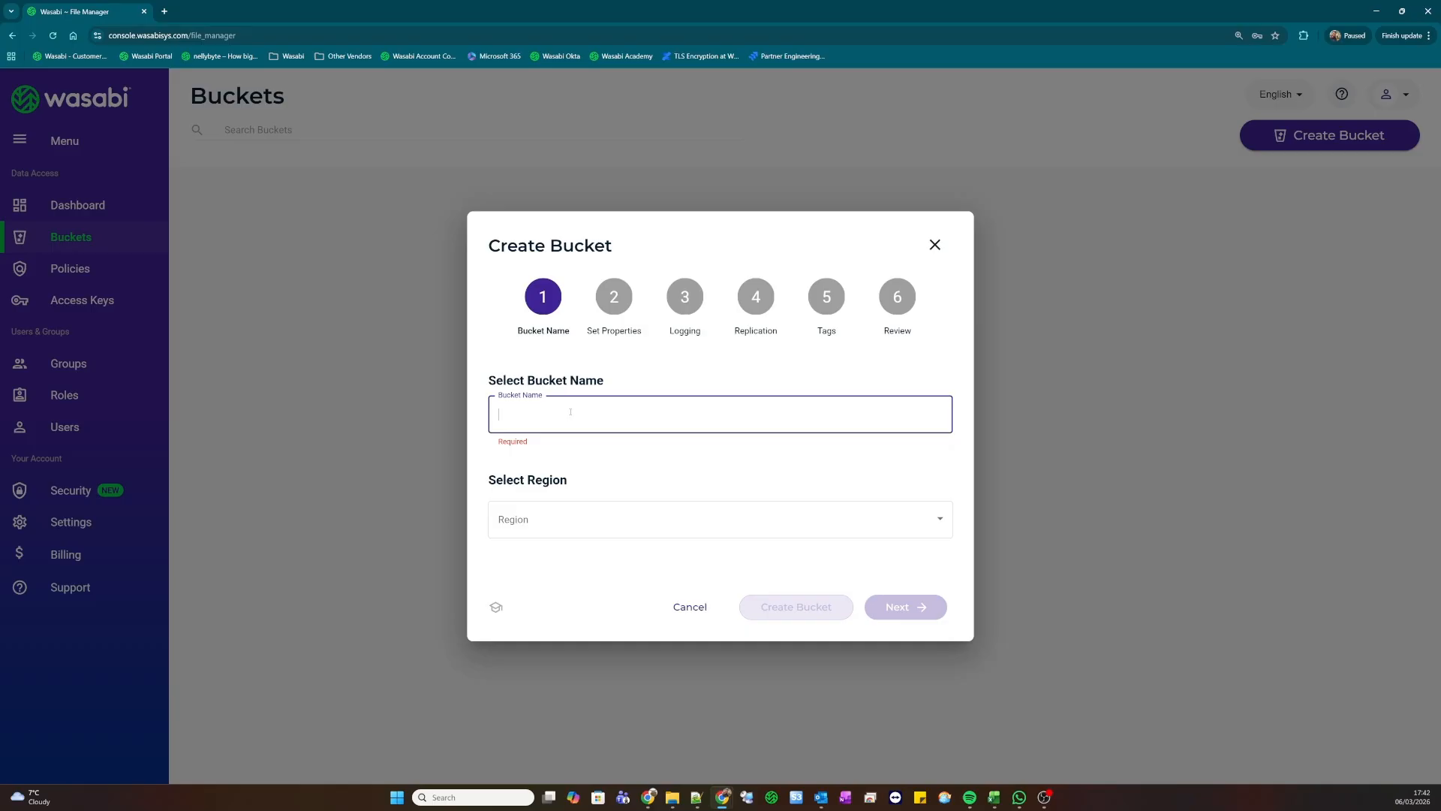
- Try the trial bucket names 'tes' and 'backups', then clear them
{"action": "type", "text": "tes"}
{"action": "key", "text": "BackSpace"}
{"action": "key", "text": "BackSpace"}
{"action": "key", "text": "BackSpace"}
{"action": "key", "text": "BackSpace"}
{"action": "type", "text": "ban"}
{"action": "key", "text": "BackSpace"}
{"action": "type", "text": "ck"}
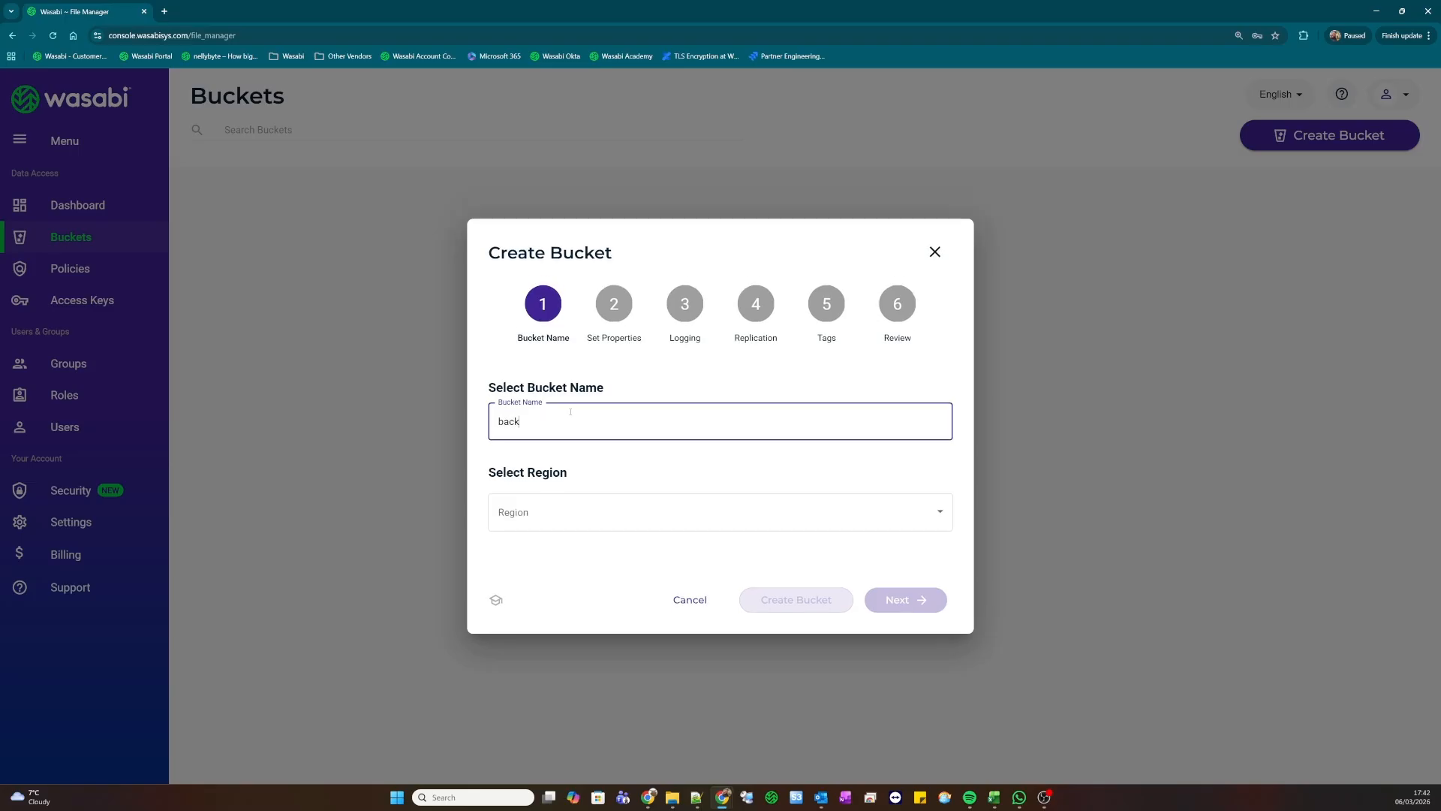
{"action": "type", "text": "ups"}
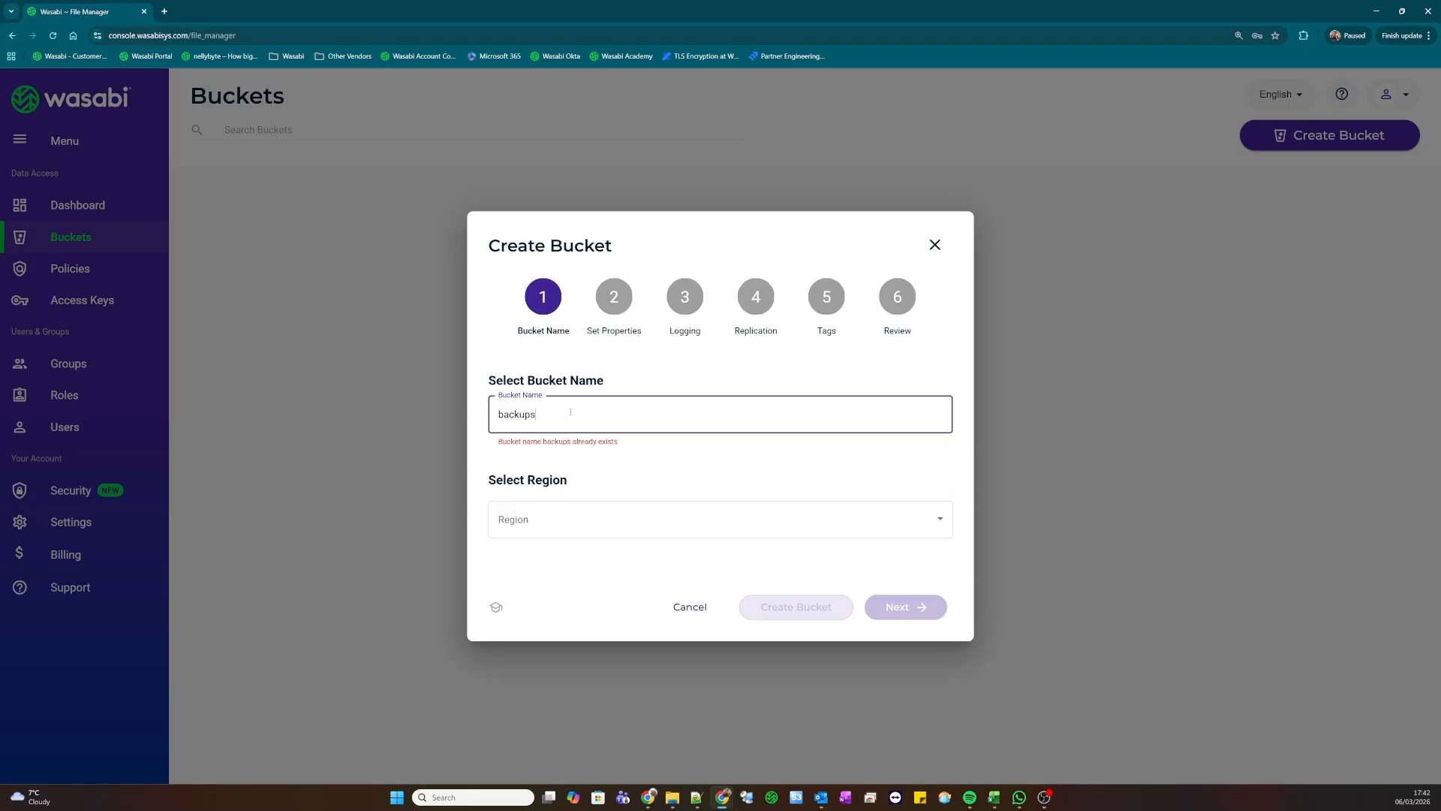
{"action": "key", "text": "BackSpace"}
{"action": "key", "text": "BackSpace"}
{"action": "key", "text": "BackSpace"}
{"action": "key", "text": "BackSpace"}
{"action": "key", "text": "BackSpace"}
{"action": "key", "text": "BackSpace"}
{"action": "key", "text": "BackSpace"}
- Enter the valid bucket name ns-bucket-logs, fixing typos and invalid characters
{"action": "type", "text": "ns"}
{"action": "type", "text": "-"}
{"action": "key", "text": "BackSpace"}
{"action": "type", "text": "_"}
{"action": "key", "text": "BackSpace"}
{"action": "type", "text": "bau"}
{"action": "type", "text": "c"}
{"action": "key", "text": "BackSpace"}
{"action": "key", "text": "BackSpace"}
{"action": "type", "text": "ucketlogs"}
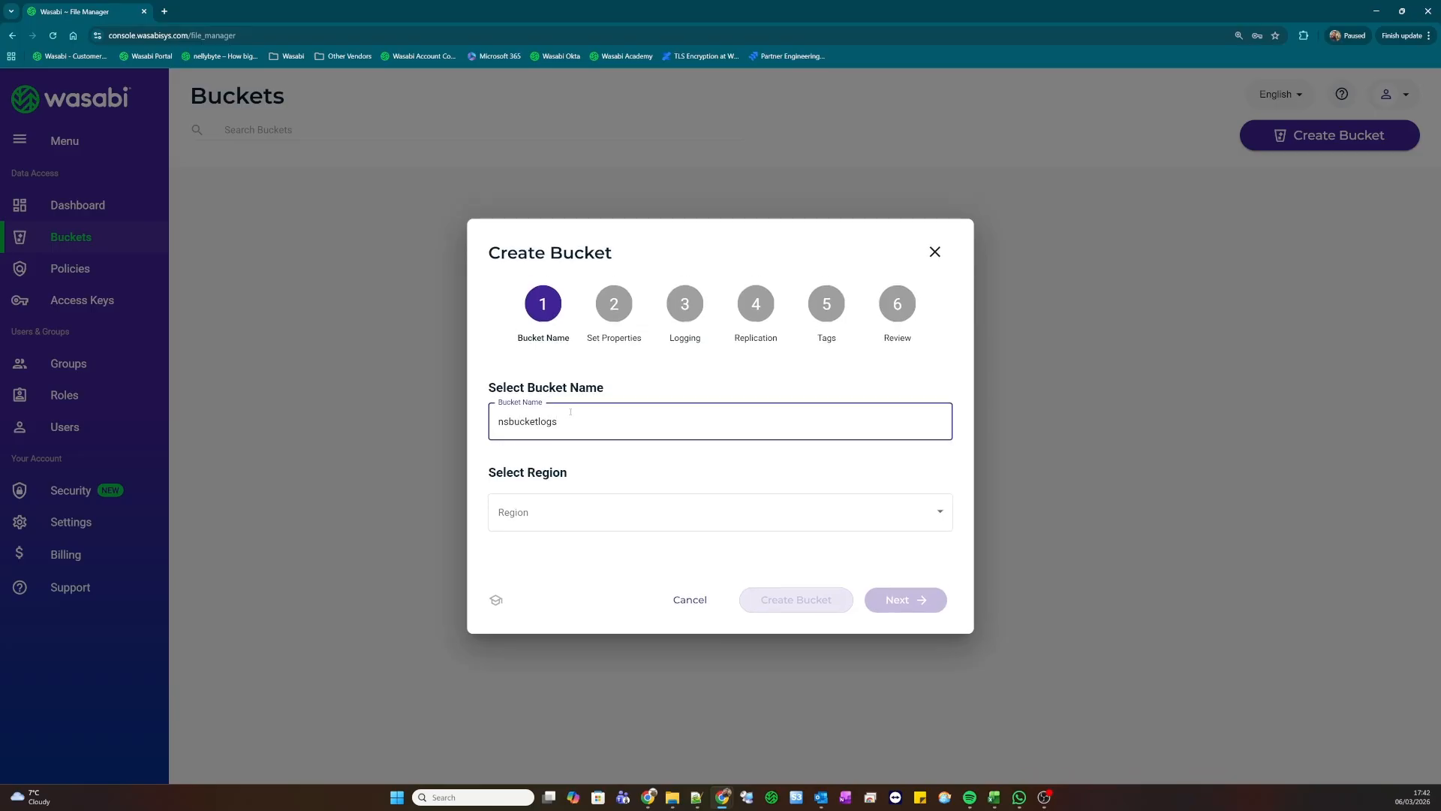
{"action": "type", "text": "L"}
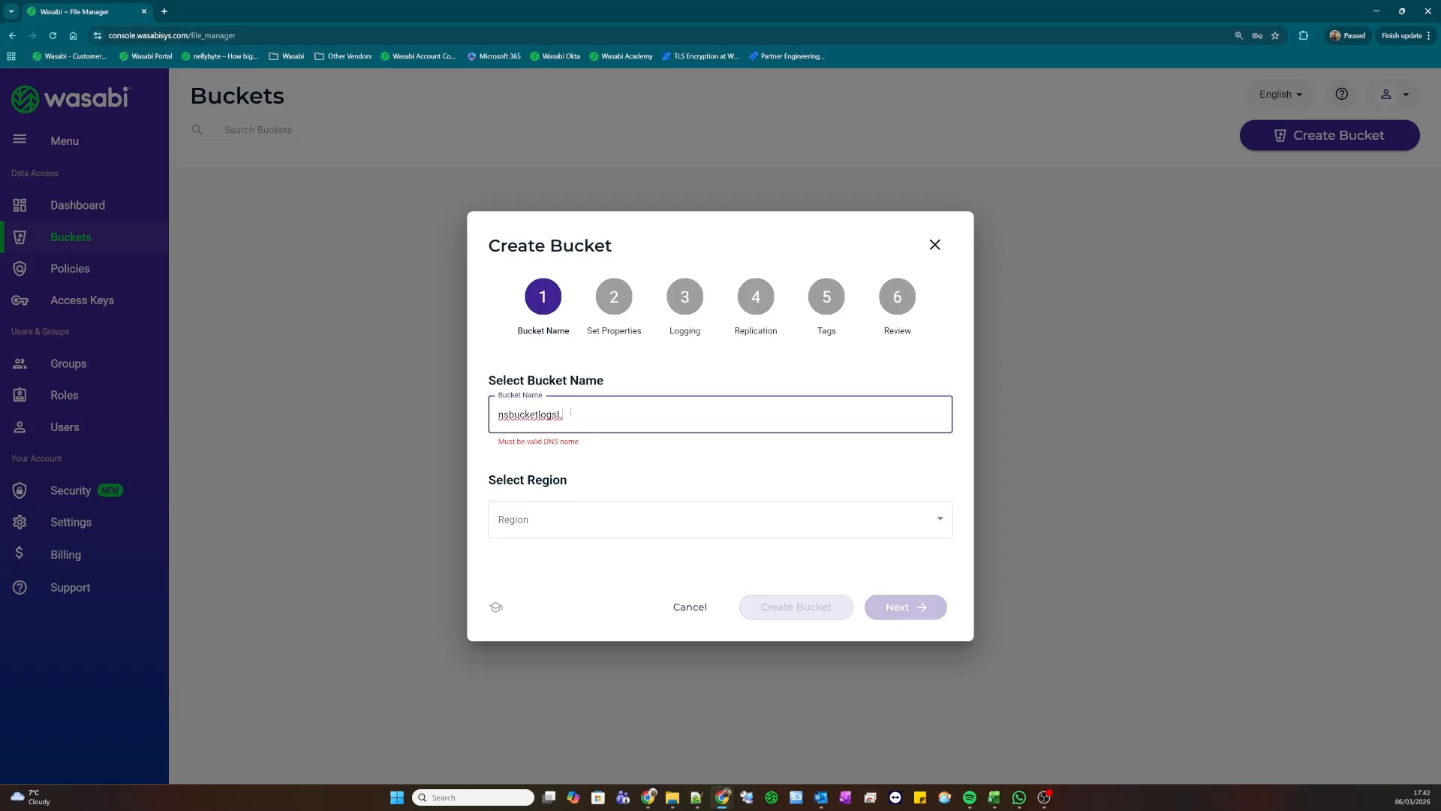
{"action": "key", "text": "BackSpace"}
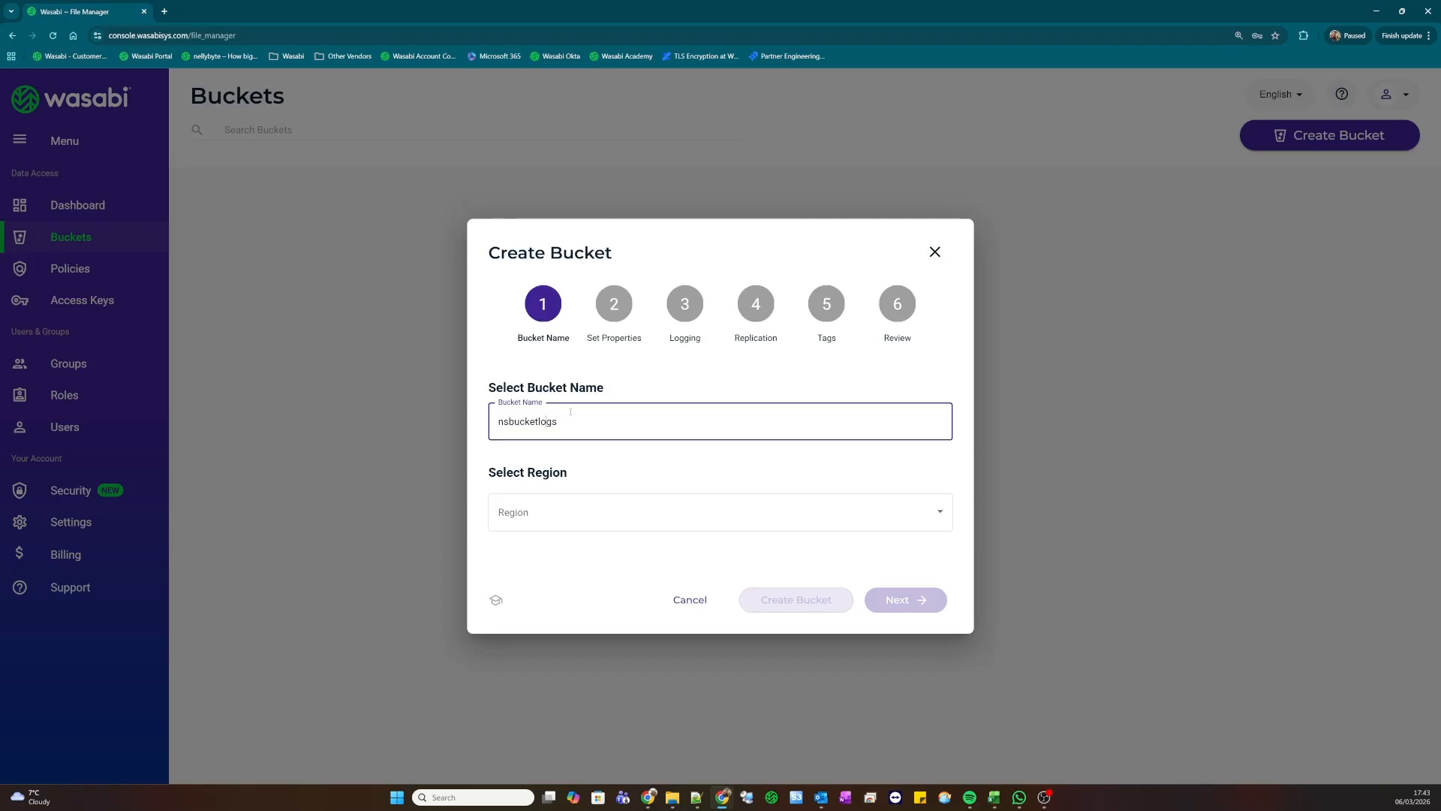
{"action": "key", "text": "Left"}
{"action": "key", "text": "Left"}
{"action": "key", "text": "Left"}
{"action": "key", "text": "Left"}
{"action": "type", "text": "-"}
{"action": "type", "text": "_"}
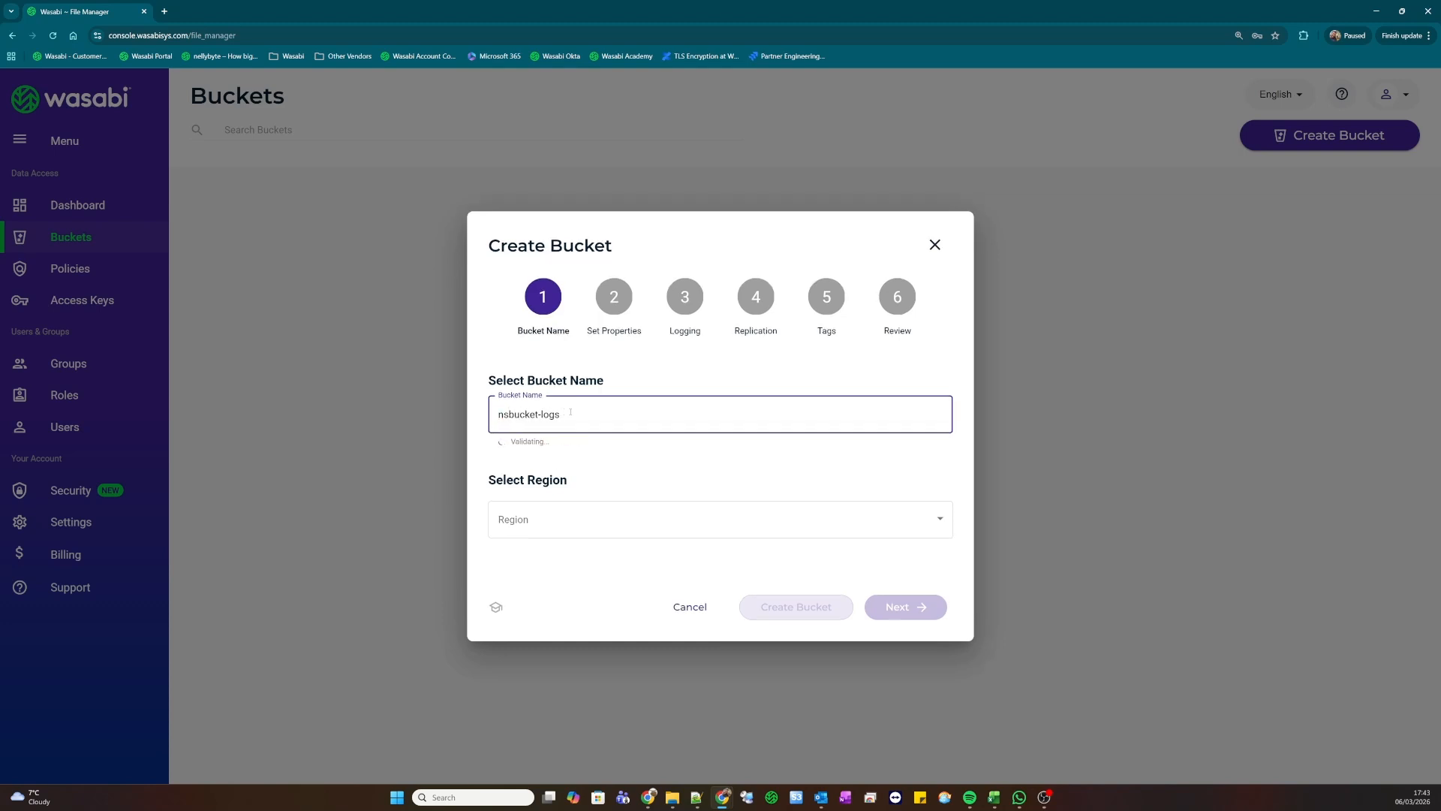
{"action": "key", "text": "BackSpace"}
{"action": "type", "text": "-"}
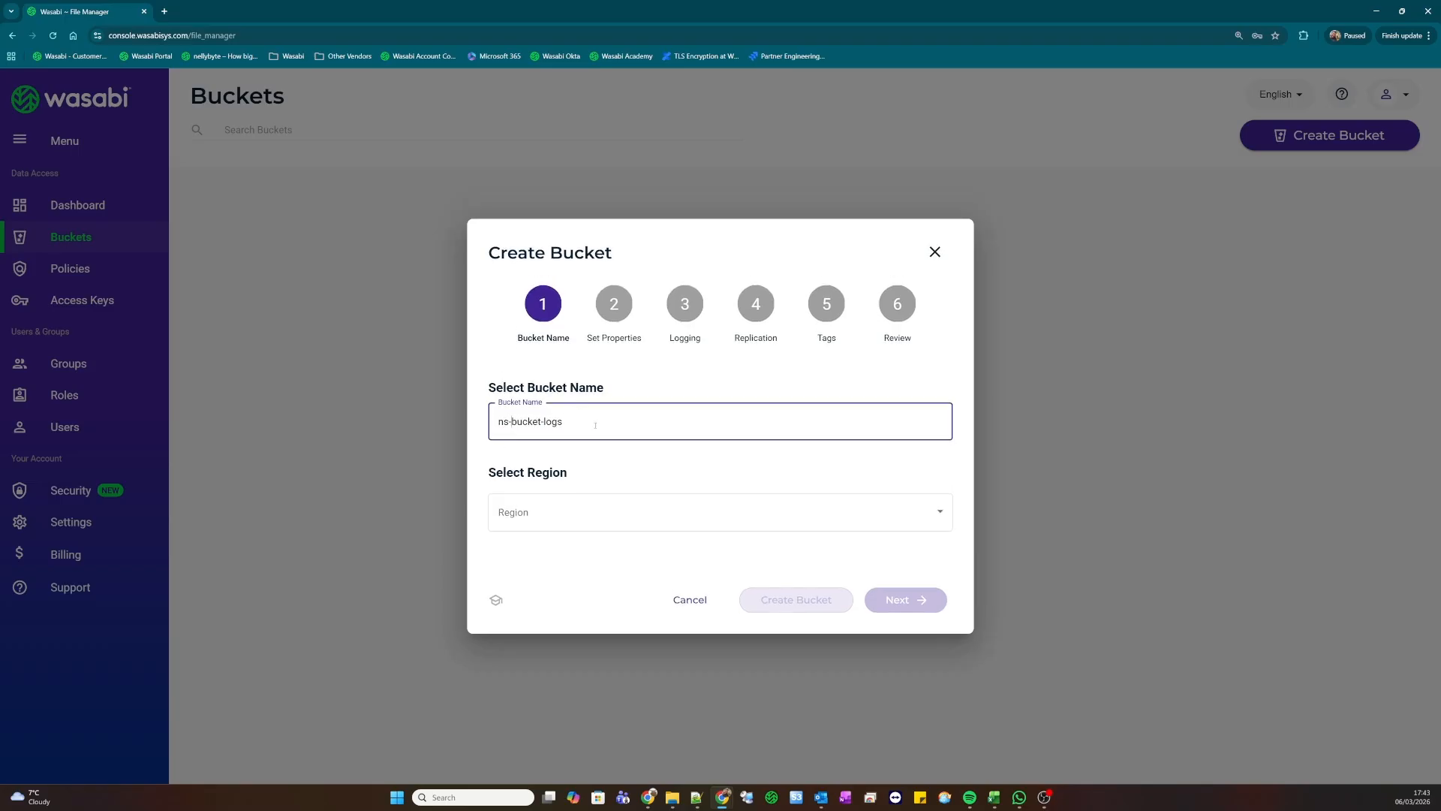
{"action": "left_click", "coordinate": [632, 510]}
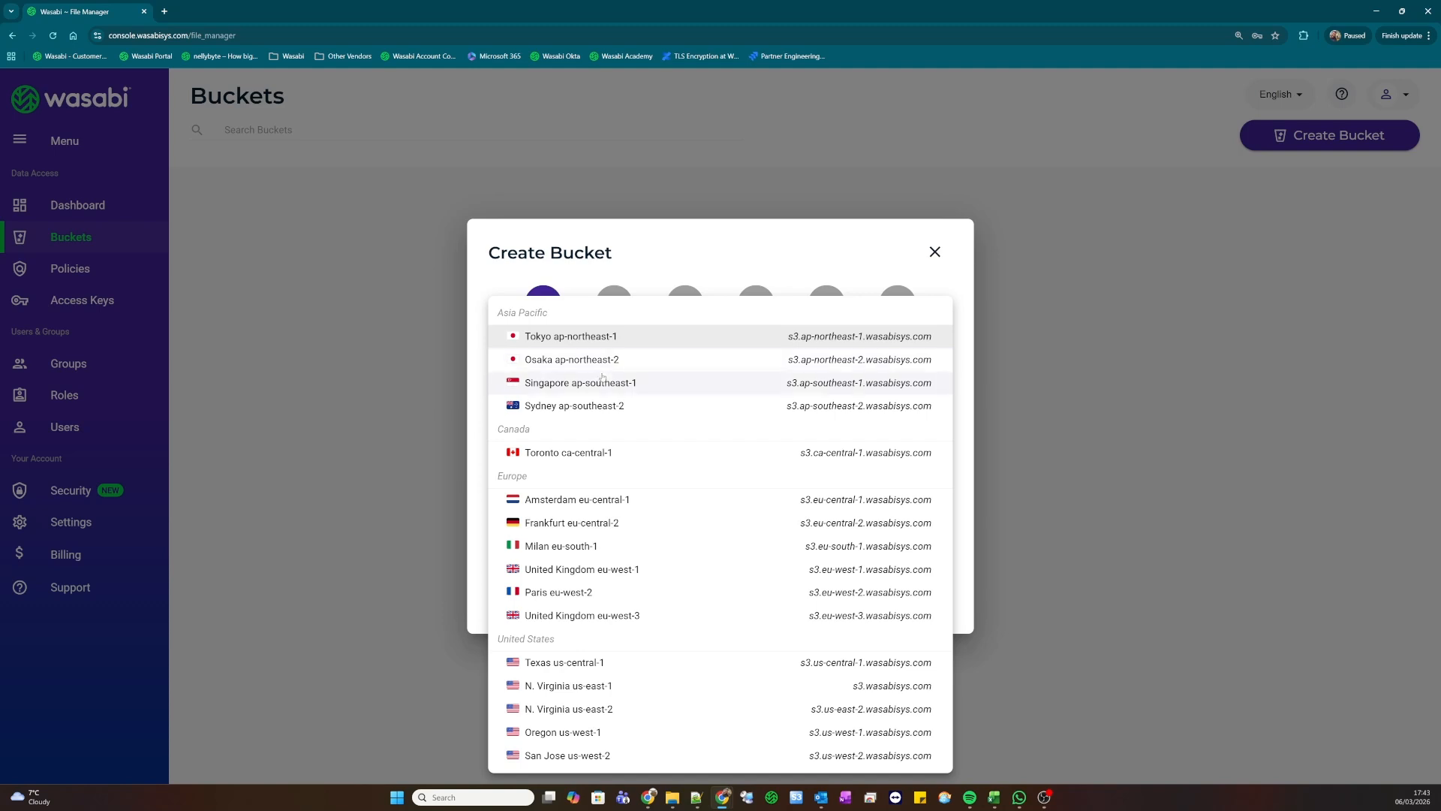
- Select the United Kingdom eu-west-3 region instead of eu-west-1 and continue to Set Properties
{"action": "left_click", "coordinate": [577, 570]}
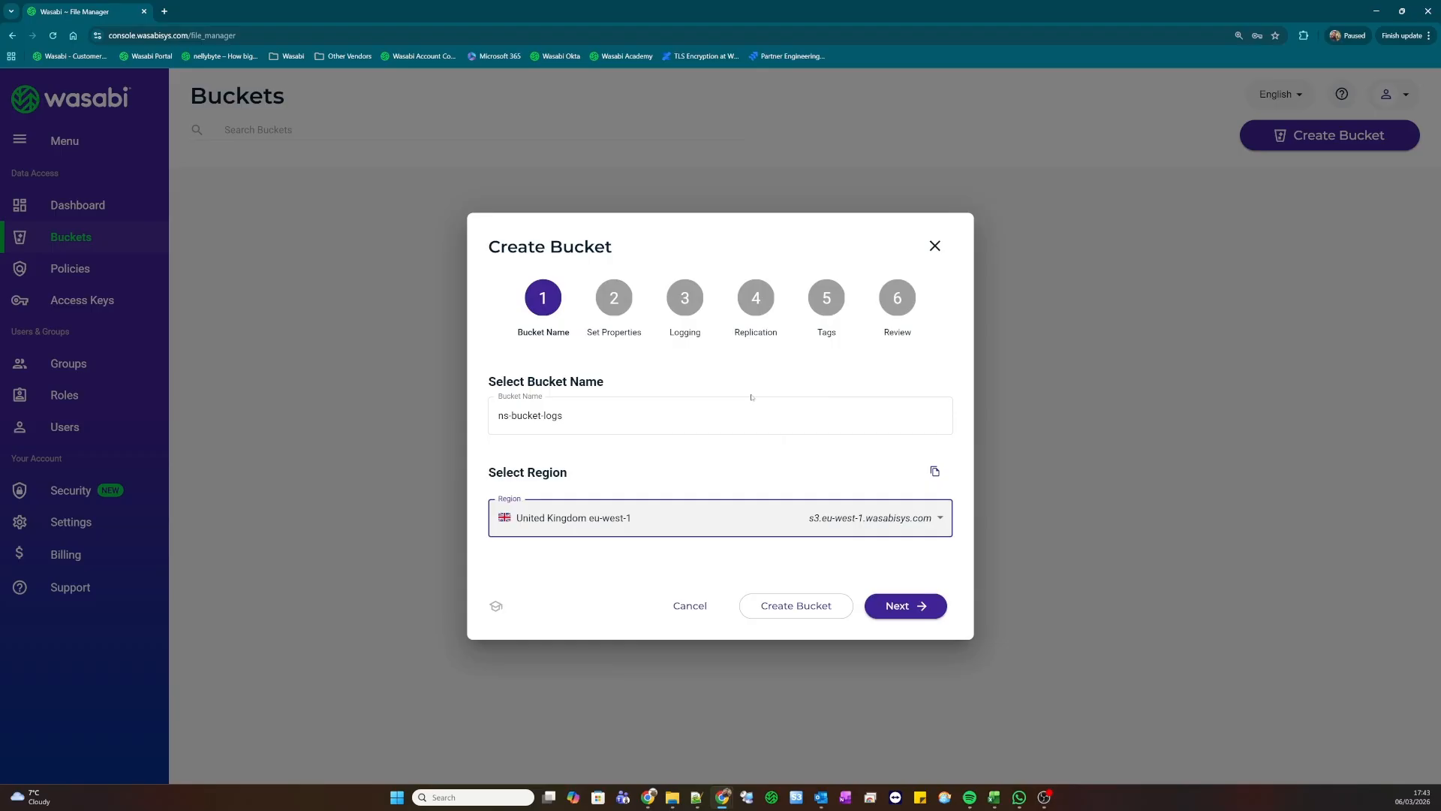
{"action": "left_click", "coordinate": [687, 518]}
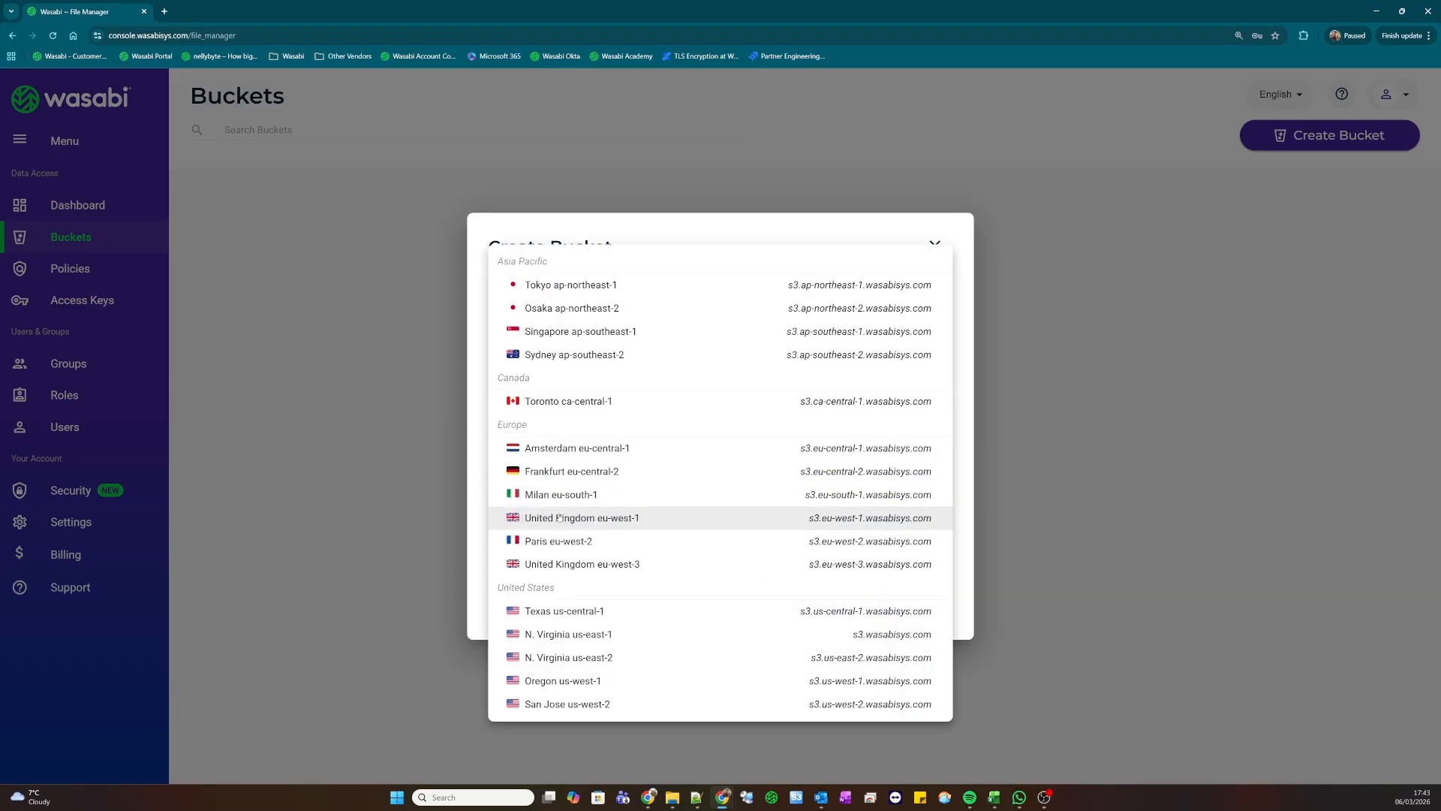
{"action": "left_click", "coordinate": [581, 564]}
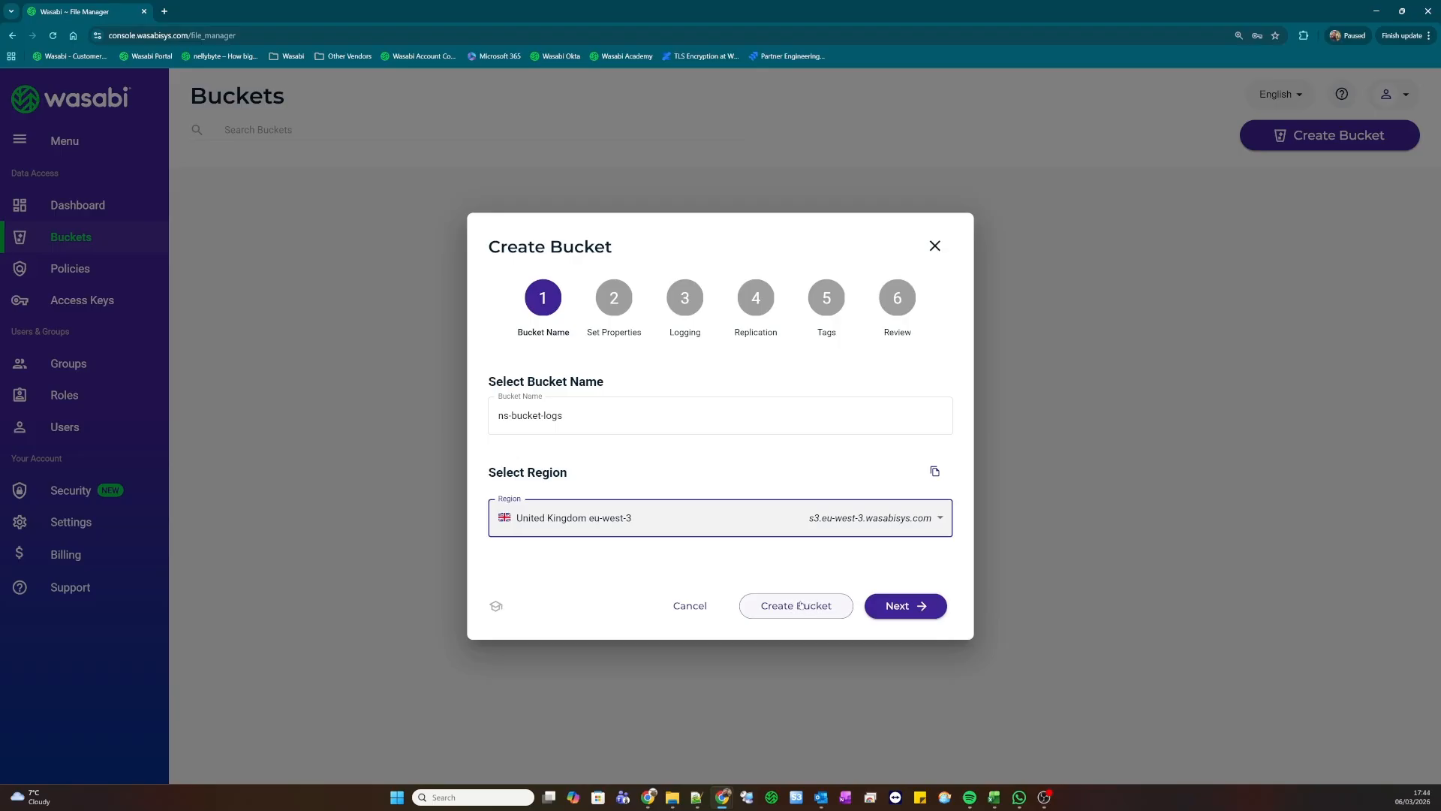
{"action": "left_click", "coordinate": [897, 606]}
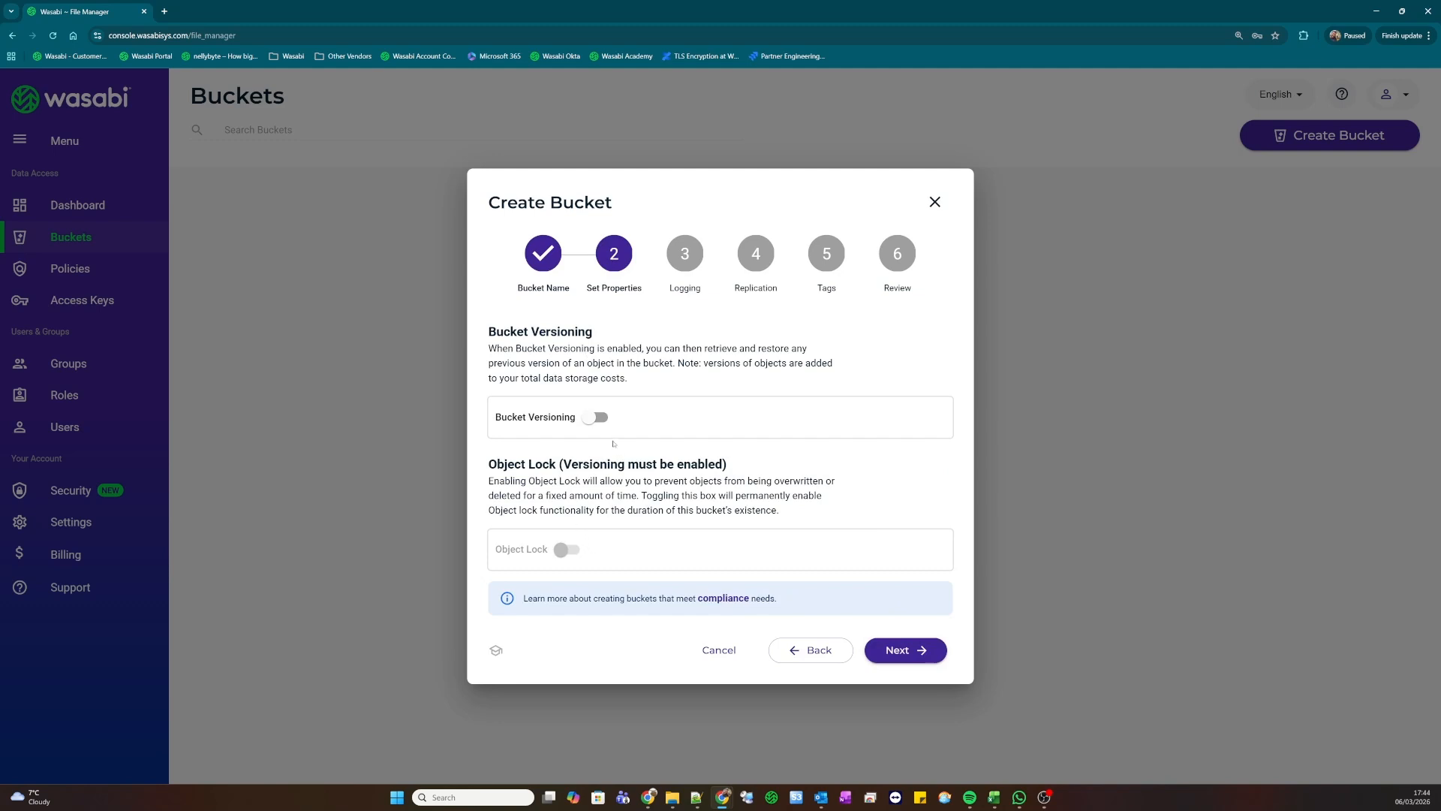
- Leave versioning and object lock off after toggling them, and continue to Logging
{"action": "left_click", "coordinate": [597, 417]}
{"action": "left_click", "coordinate": [572, 549]}
{"action": "left_click", "coordinate": [572, 550]}
{"action": "left_click", "coordinate": [589, 419]}
{"action": "left_click", "coordinate": [903, 651]}
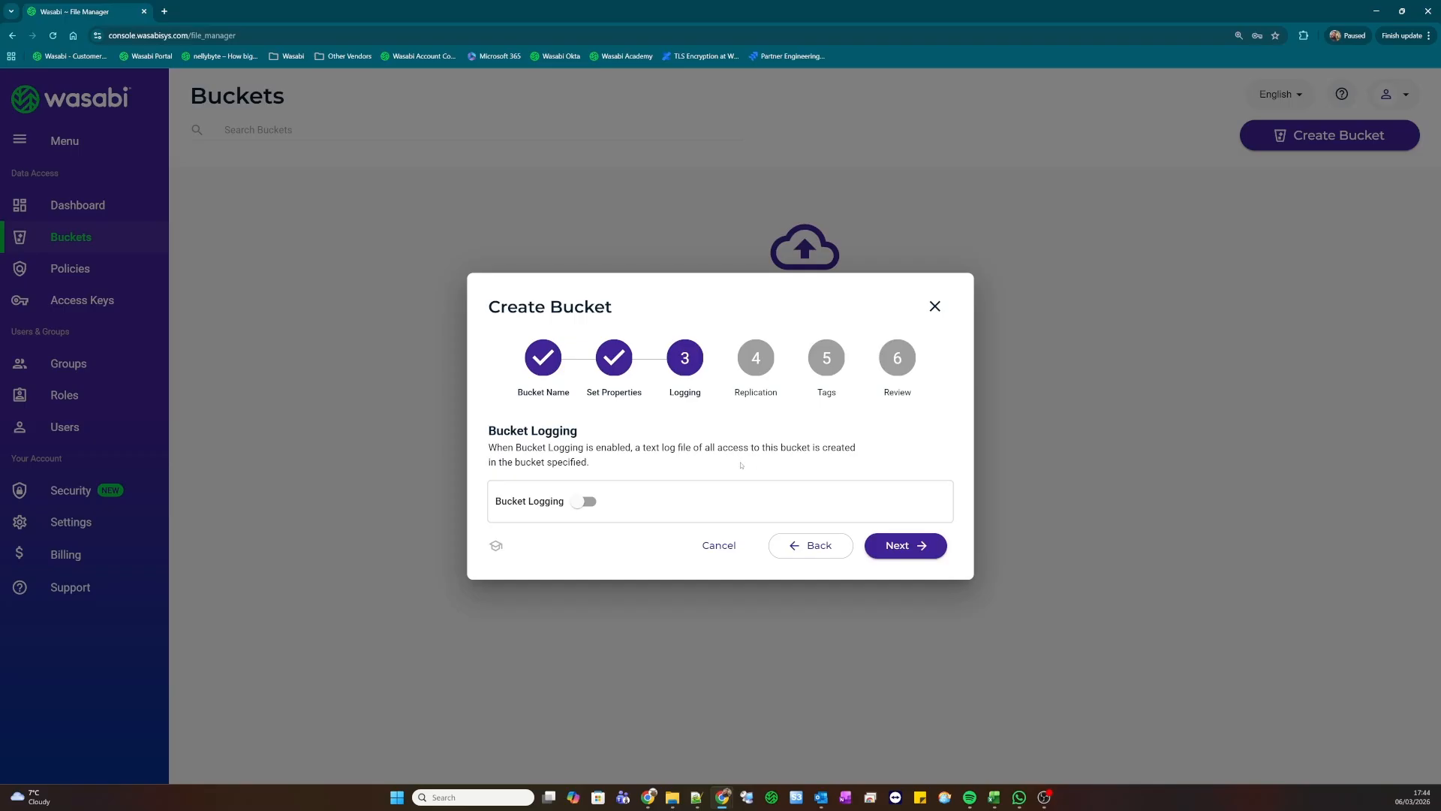
- Skip logging, replication and tags, then create the ns-bucket-logs bucket
{"action": "left_click", "coordinate": [898, 545]}
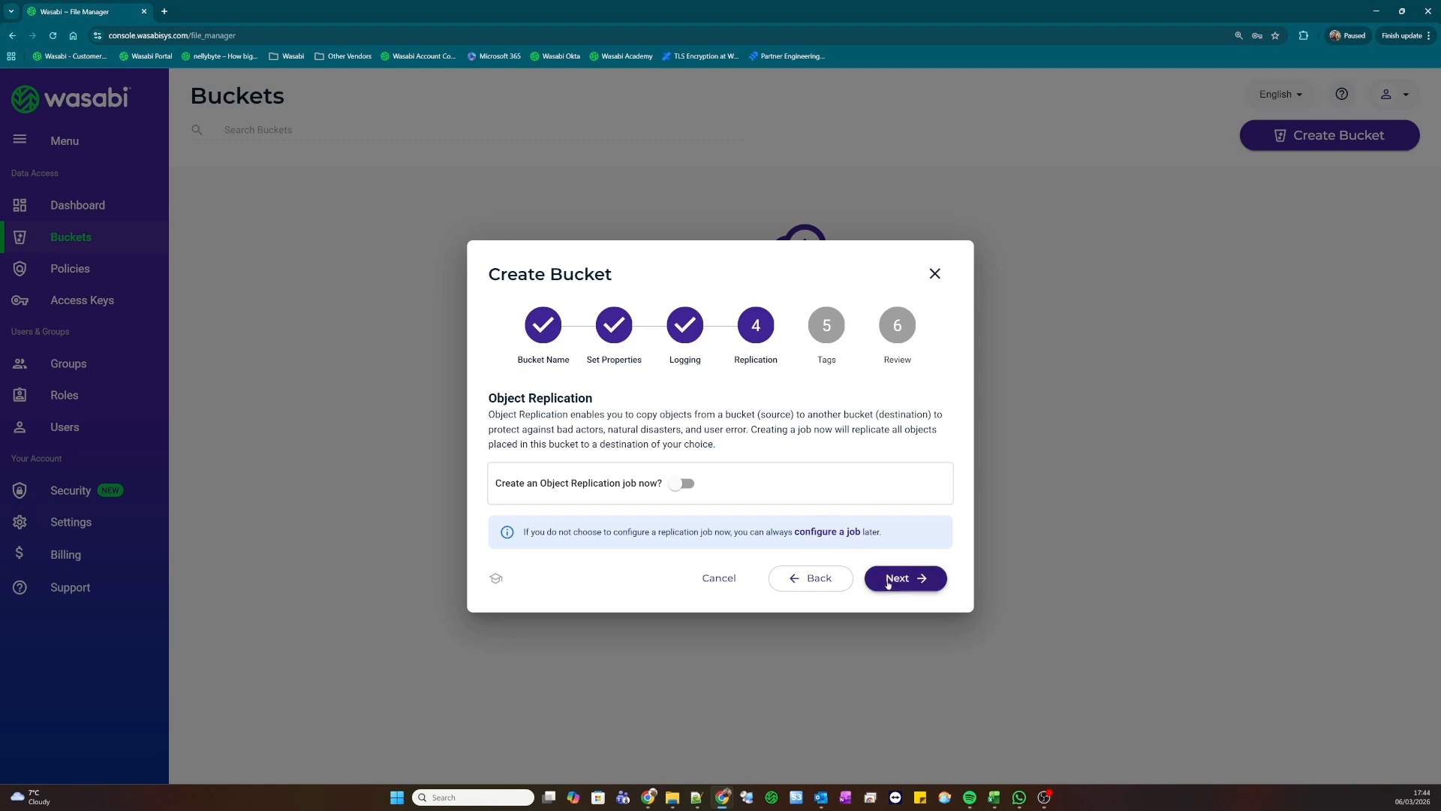
{"action": "left_click", "coordinate": [910, 579]}
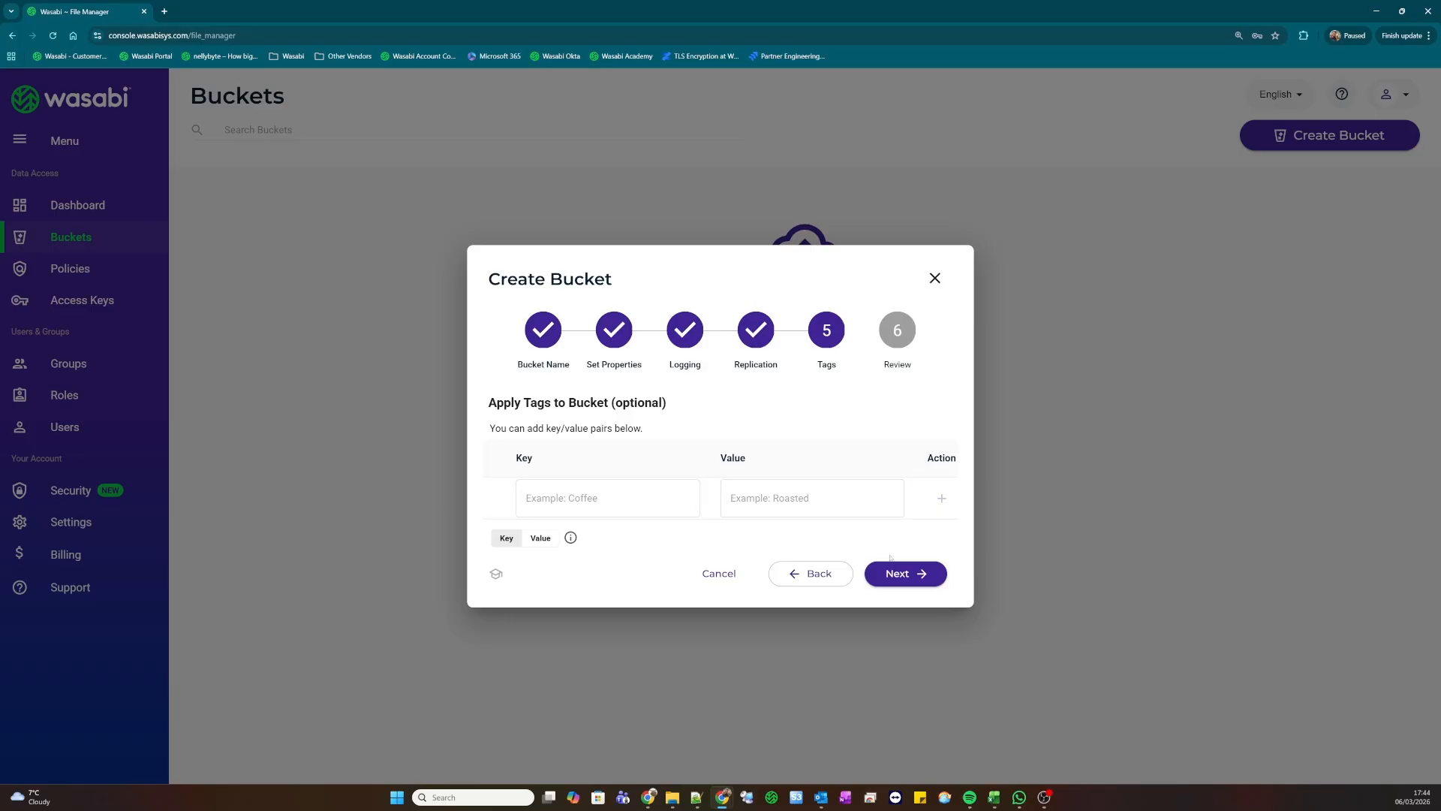
{"action": "left_click", "coordinate": [902, 578]}
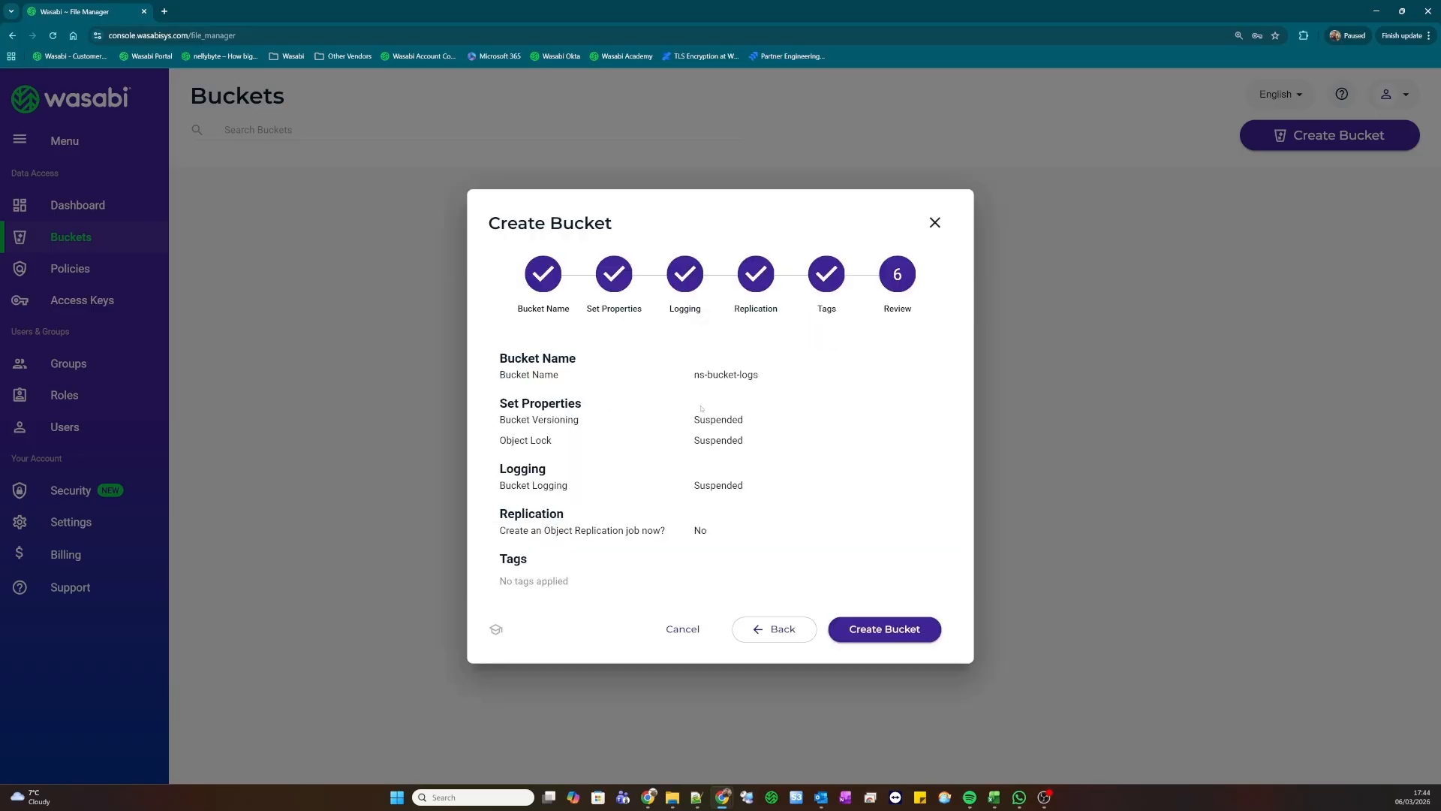
{"action": "left_click", "coordinate": [895, 629]}
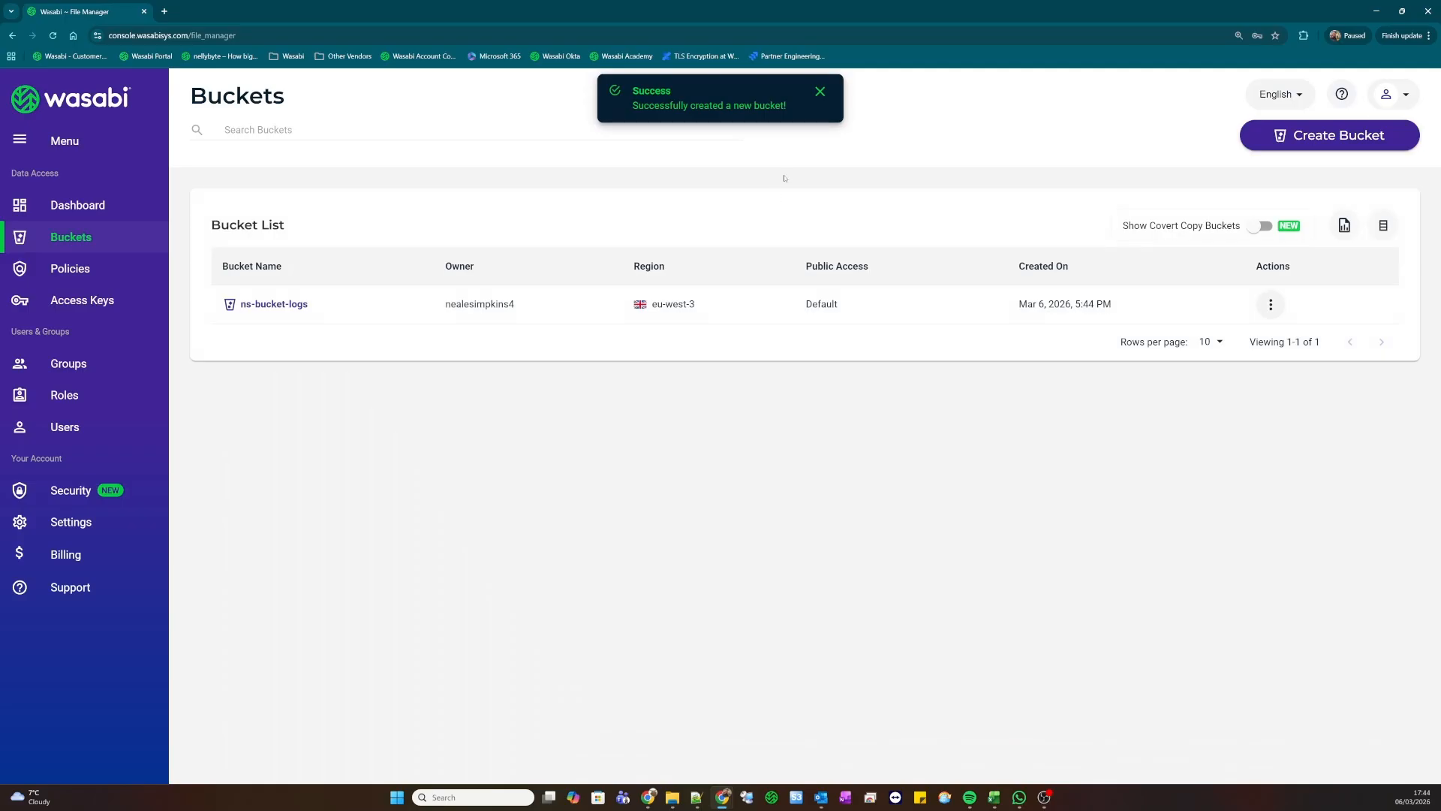
{"action": "left_click", "coordinate": [821, 93]}
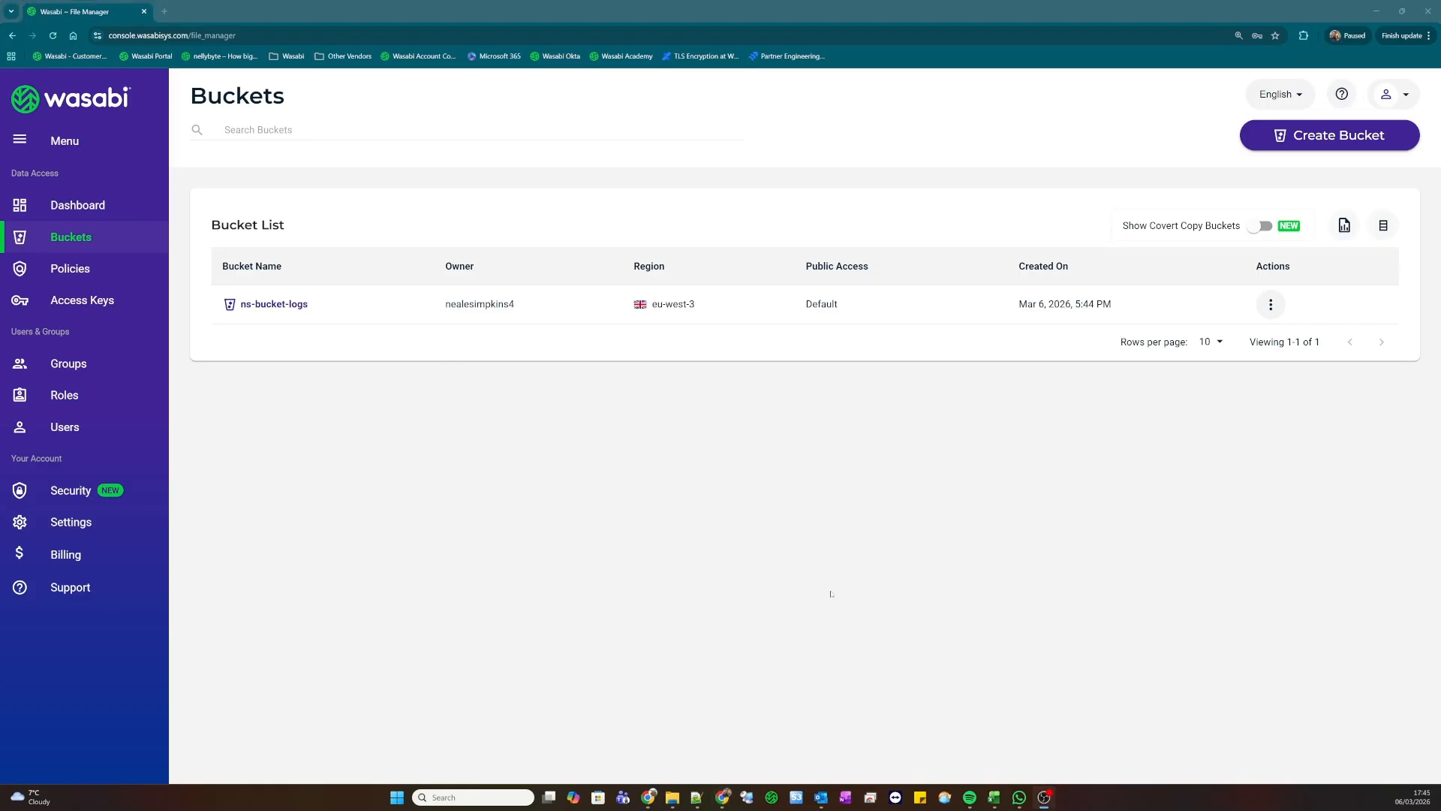
{"action": "left_click", "coordinate": [268, 305]}
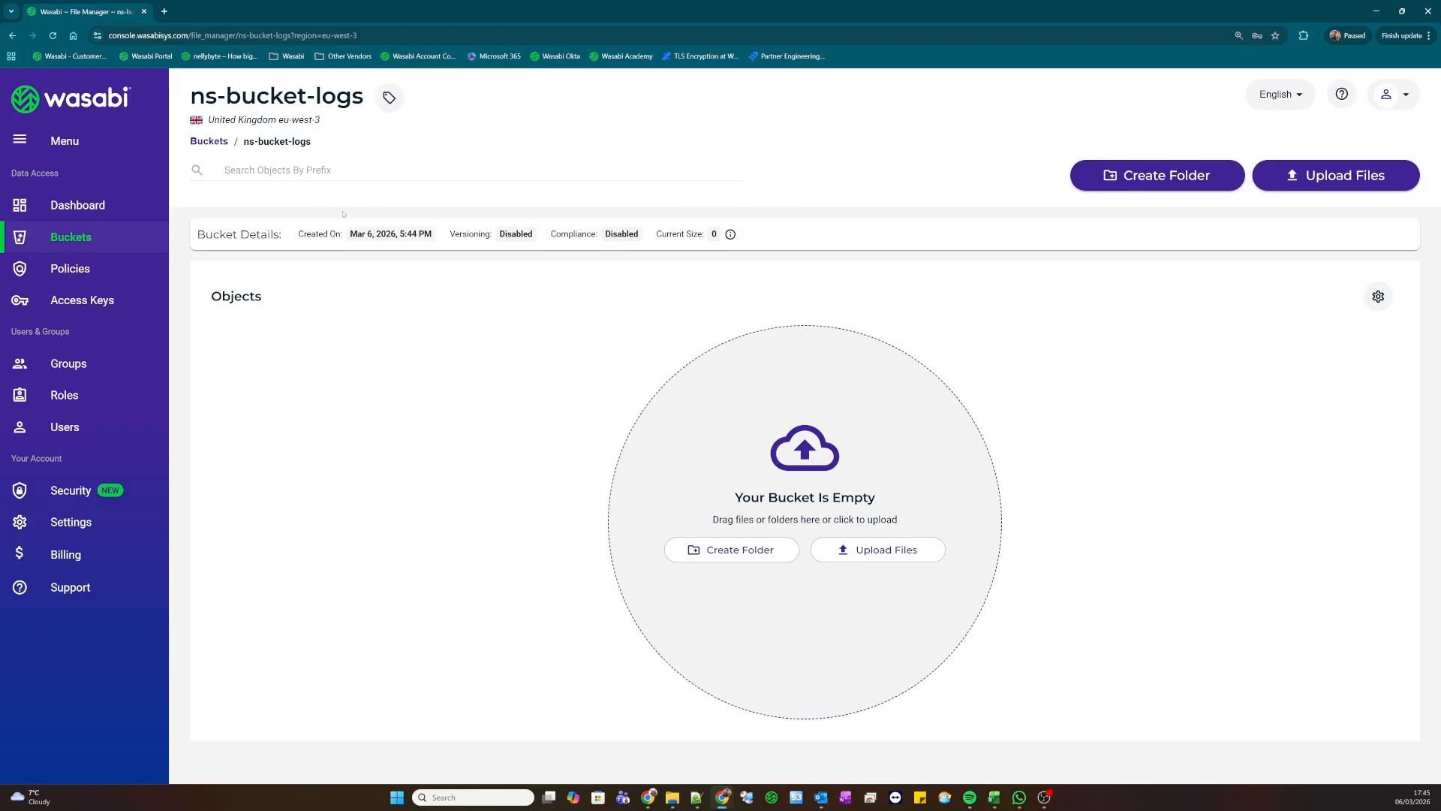
{"action": "left_click", "coordinate": [209, 141]}
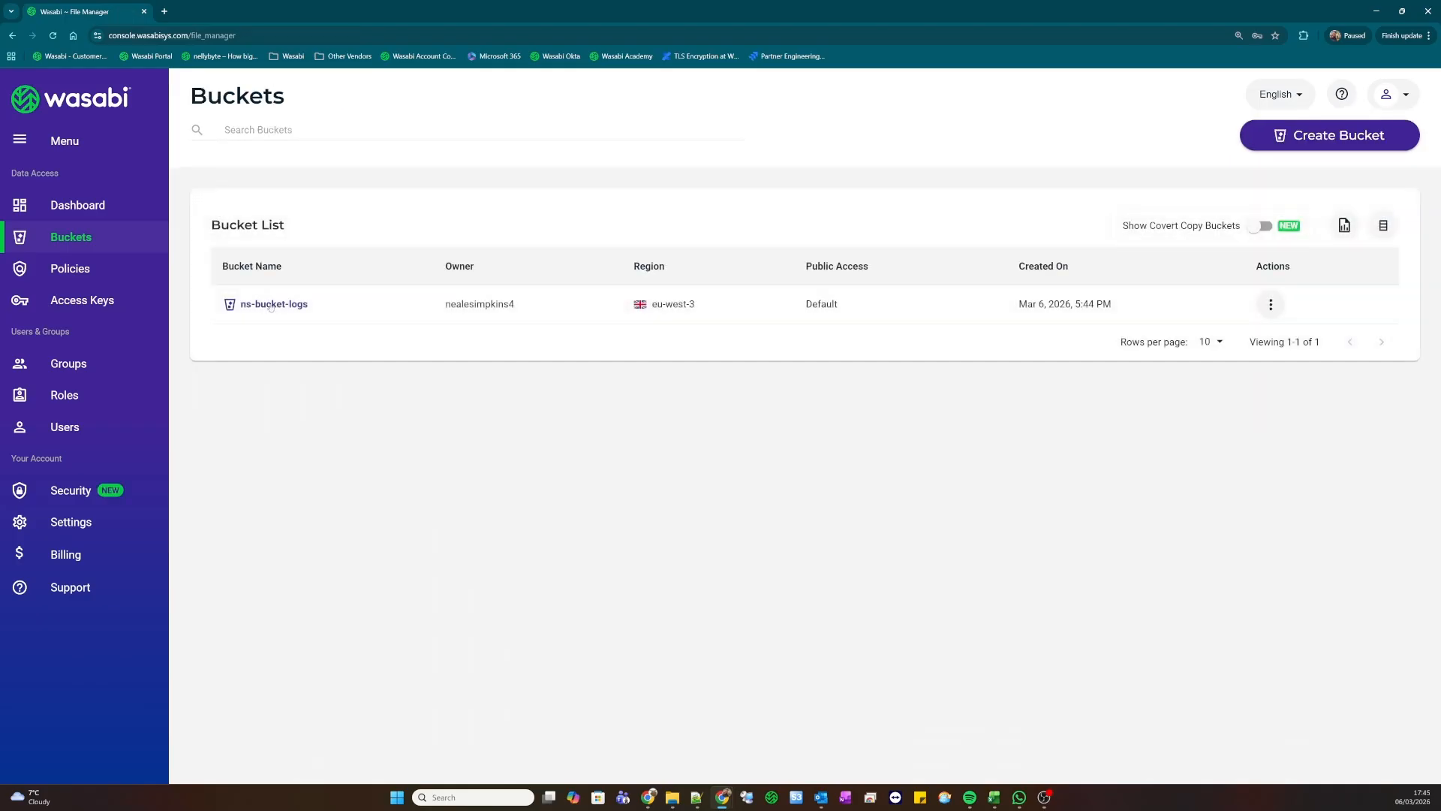
- Request deletion of ns-bucket-logs, cancel it, and reopen the bucket's Actions menu
{"action": "left_click", "coordinate": [1271, 304]}
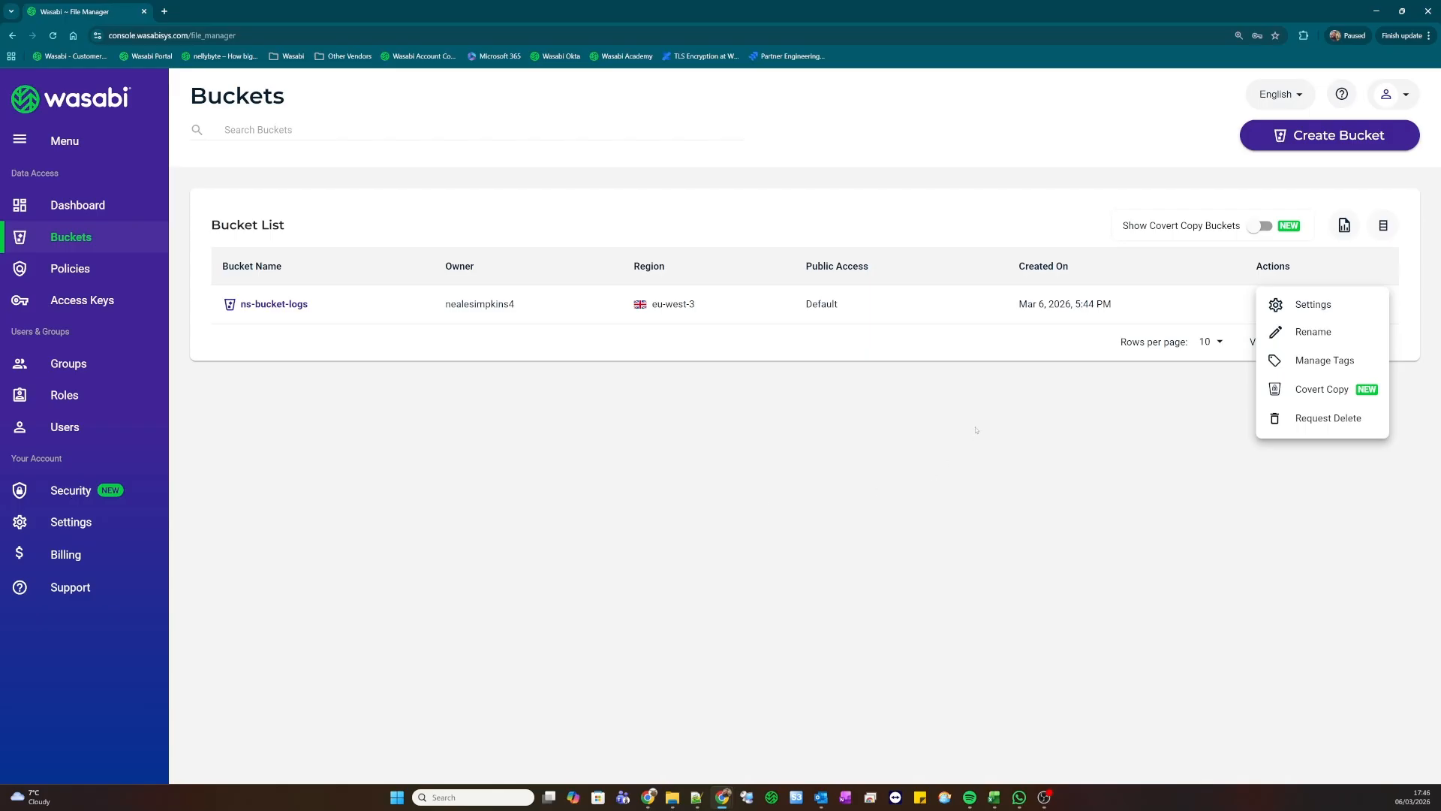
{"action": "left_click", "coordinate": [1324, 423]}
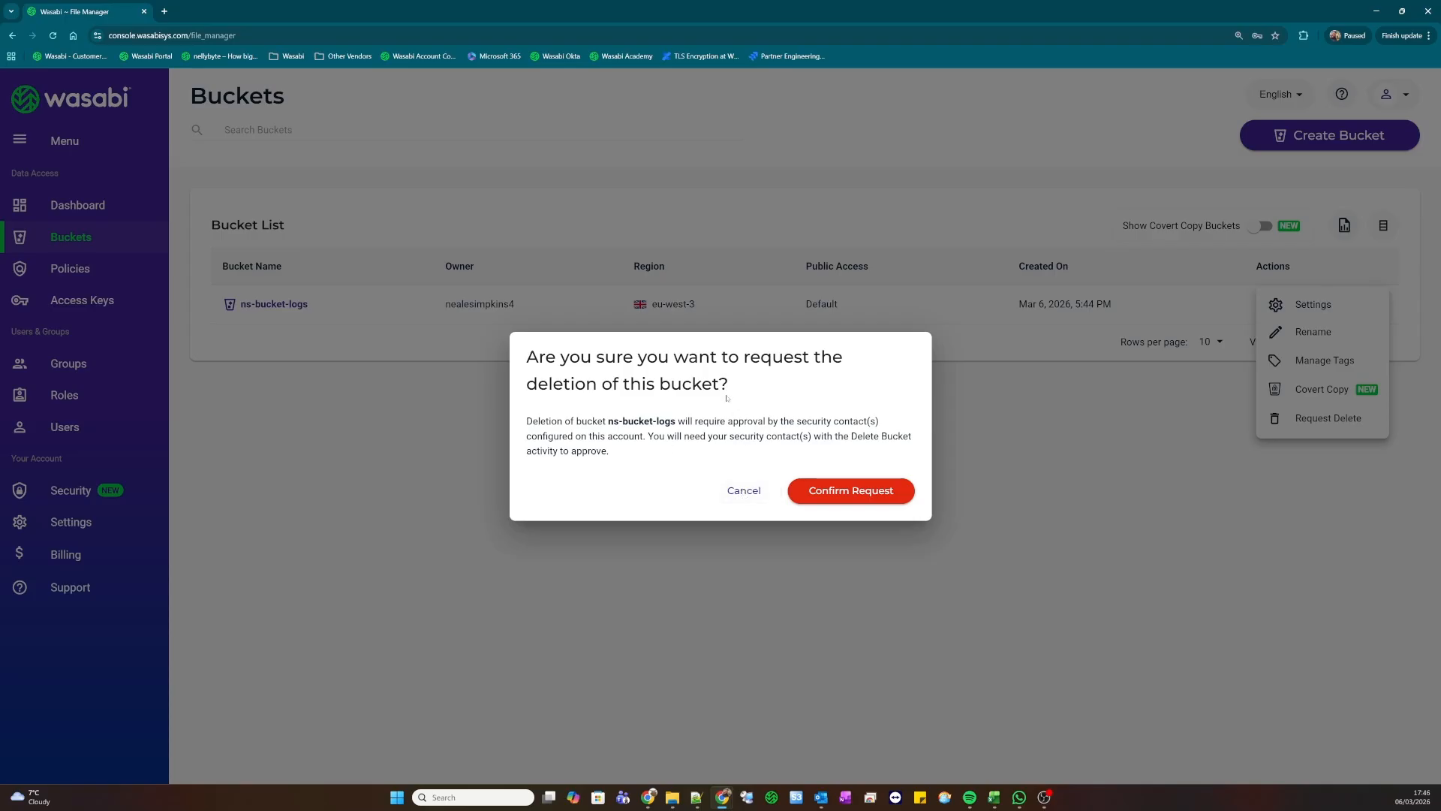
{"action": "left_click", "coordinate": [744, 490]}
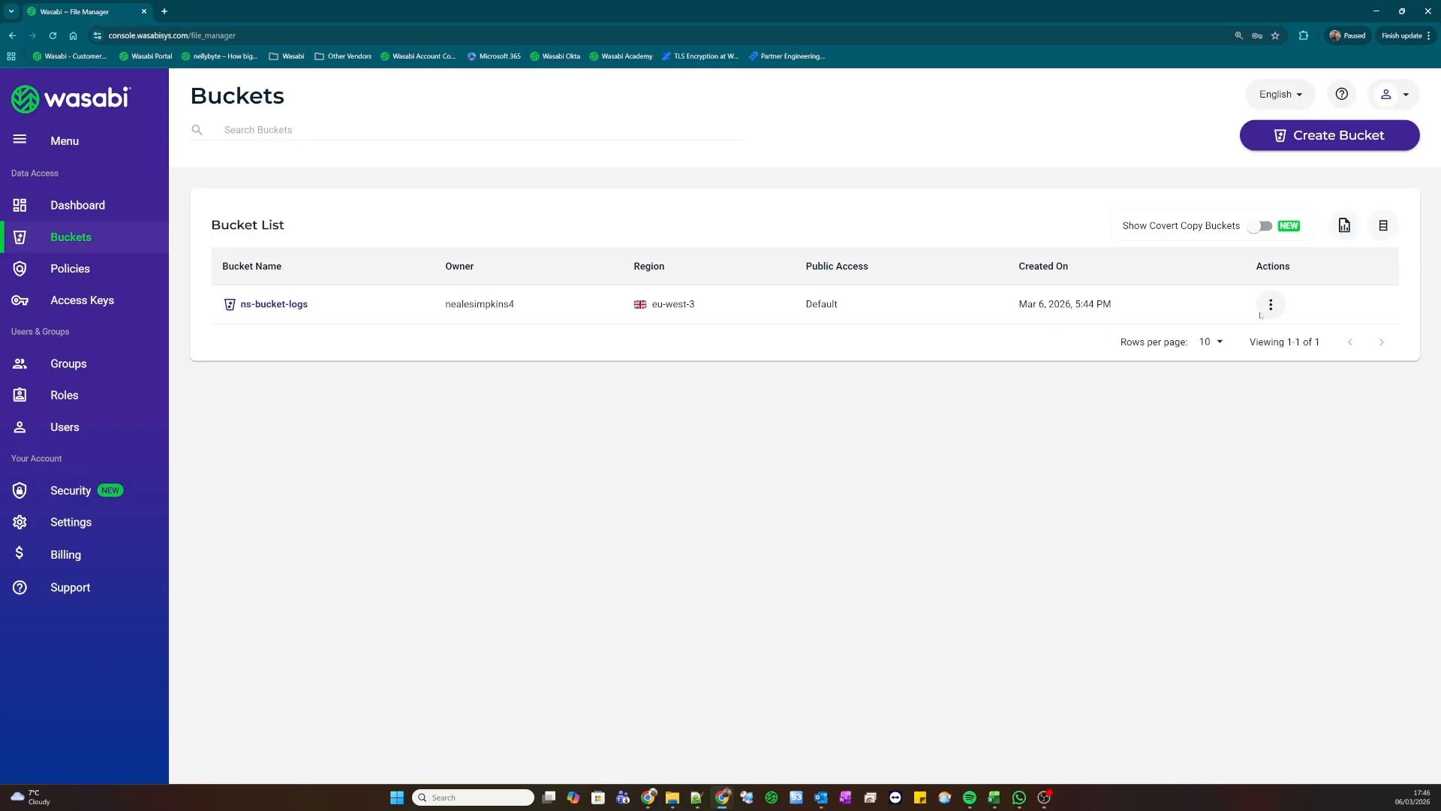
{"action": "left_click", "coordinate": [1271, 305]}
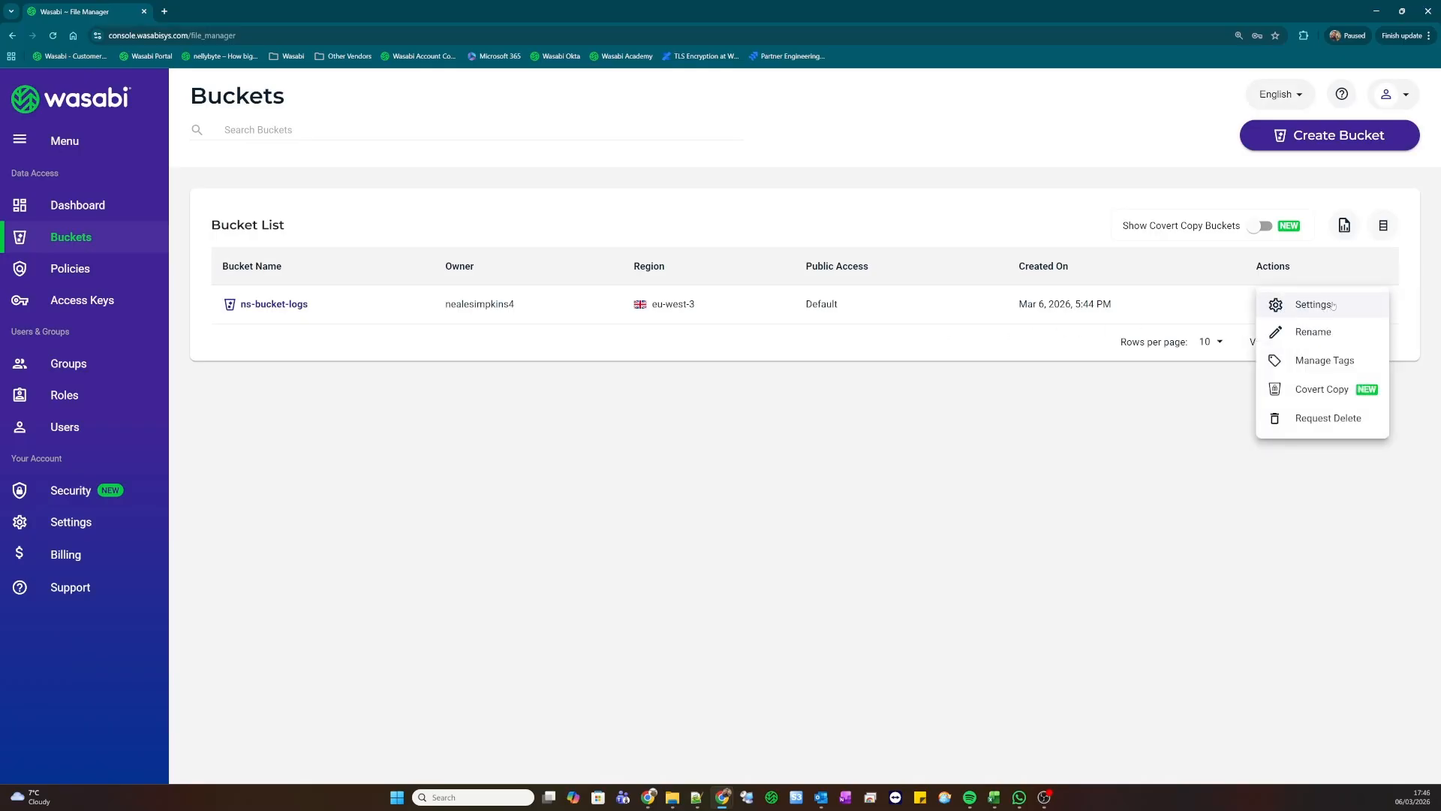
- Open ns-bucket-logs settings and review its Versioning, Bucket Size and Public Access Override details
{"action": "left_click", "coordinate": [1310, 308]}
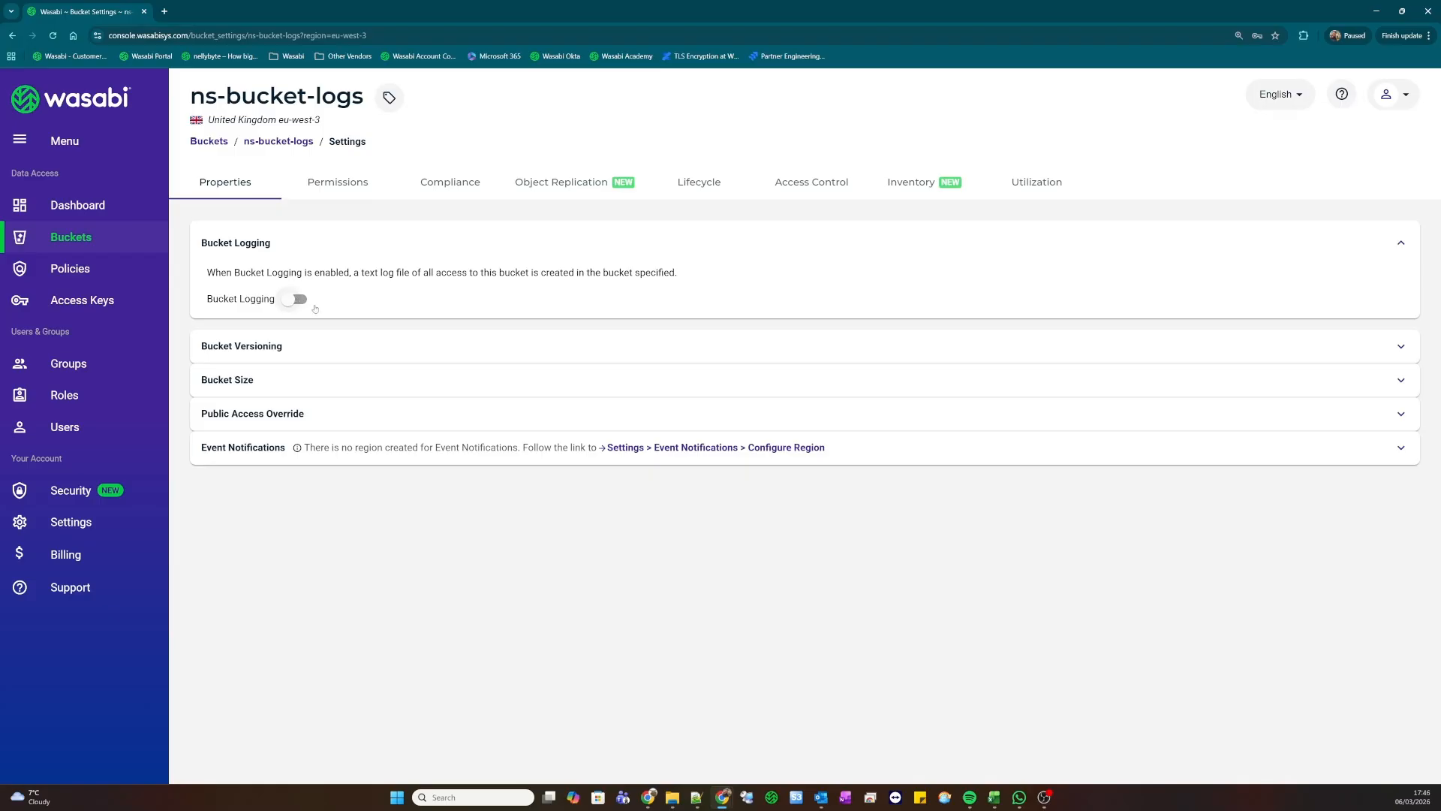
{"action": "left_click", "coordinate": [334, 345]}
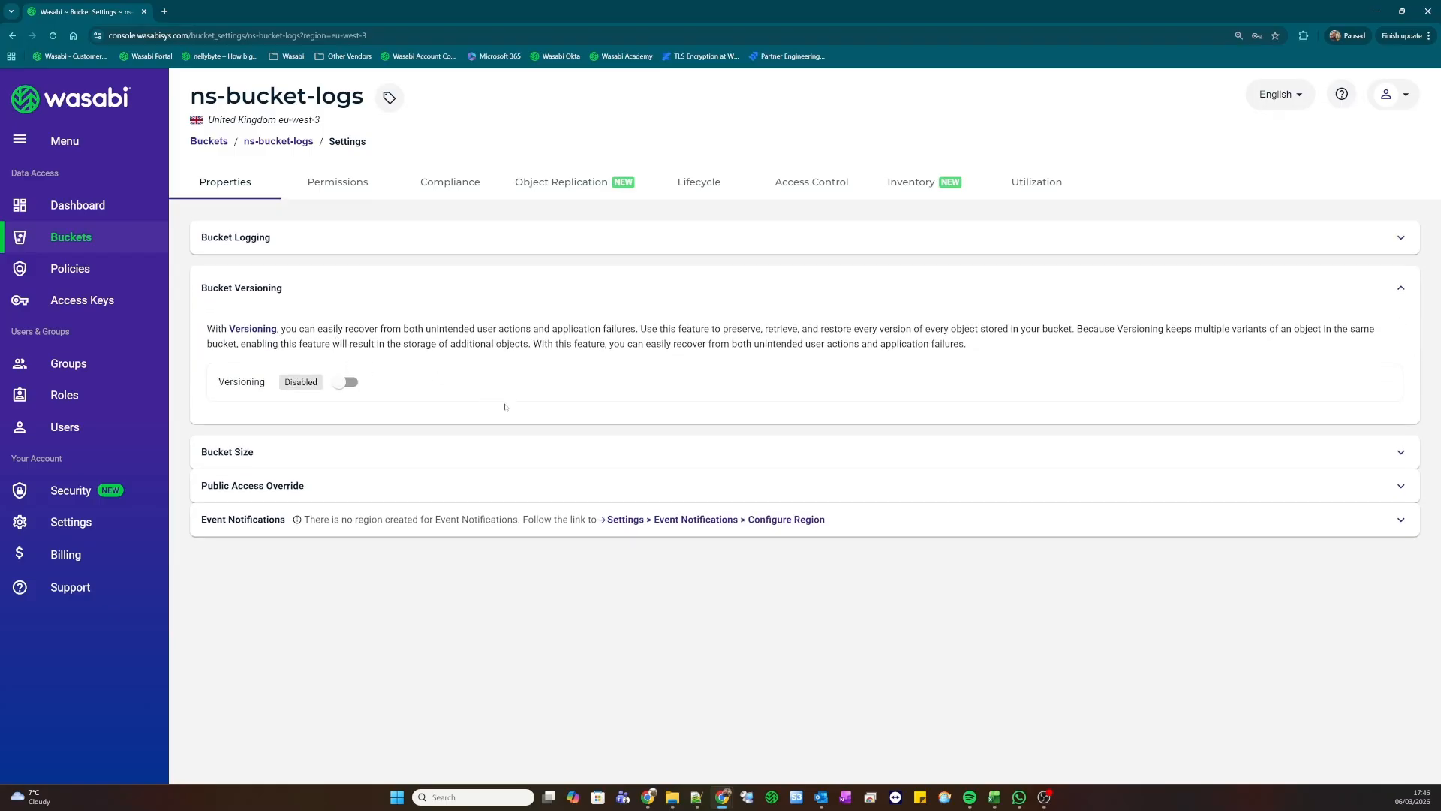
{"action": "left_click", "coordinate": [511, 455]}
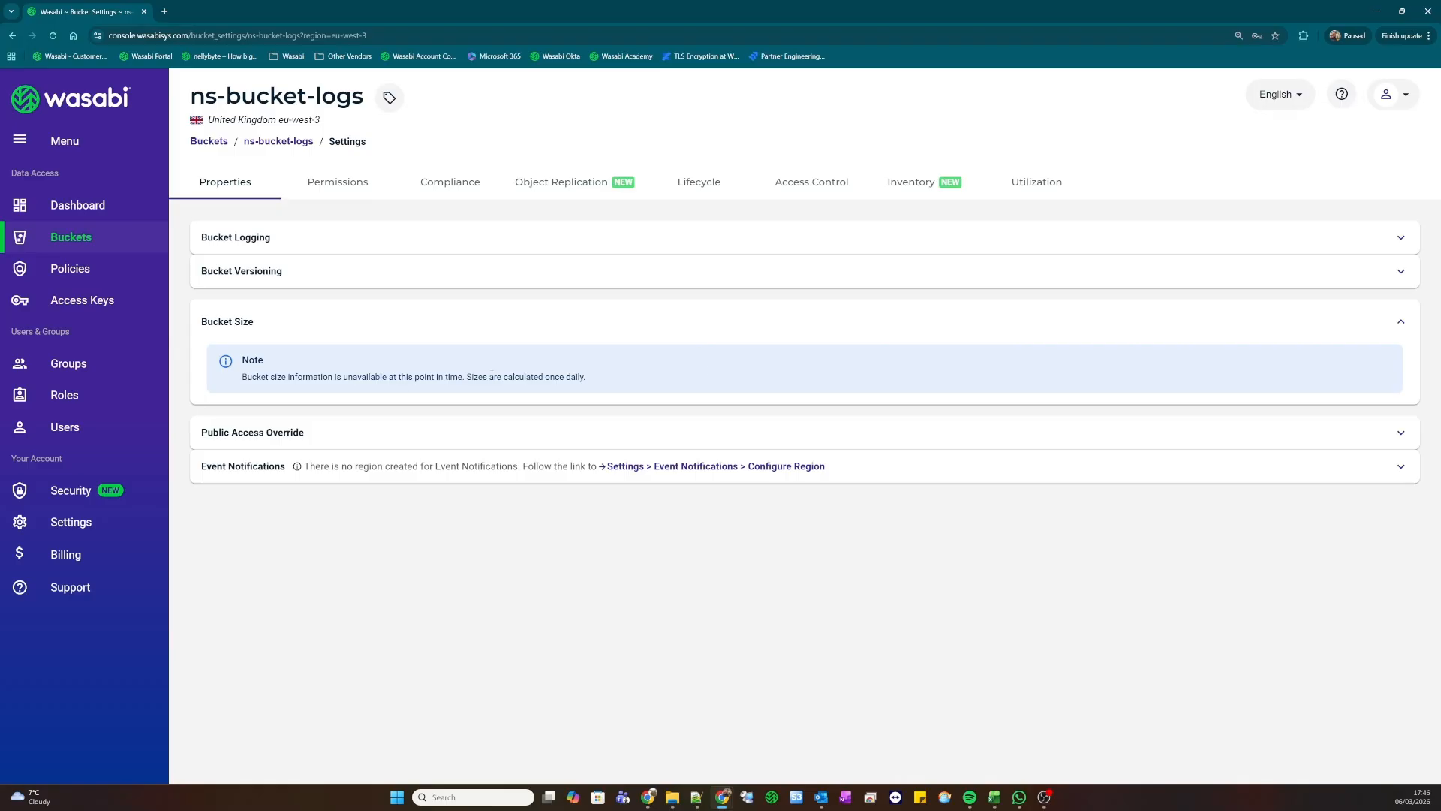
{"action": "left_click_drag", "start_coordinate": [585, 377], "coordinate": [503, 378]}
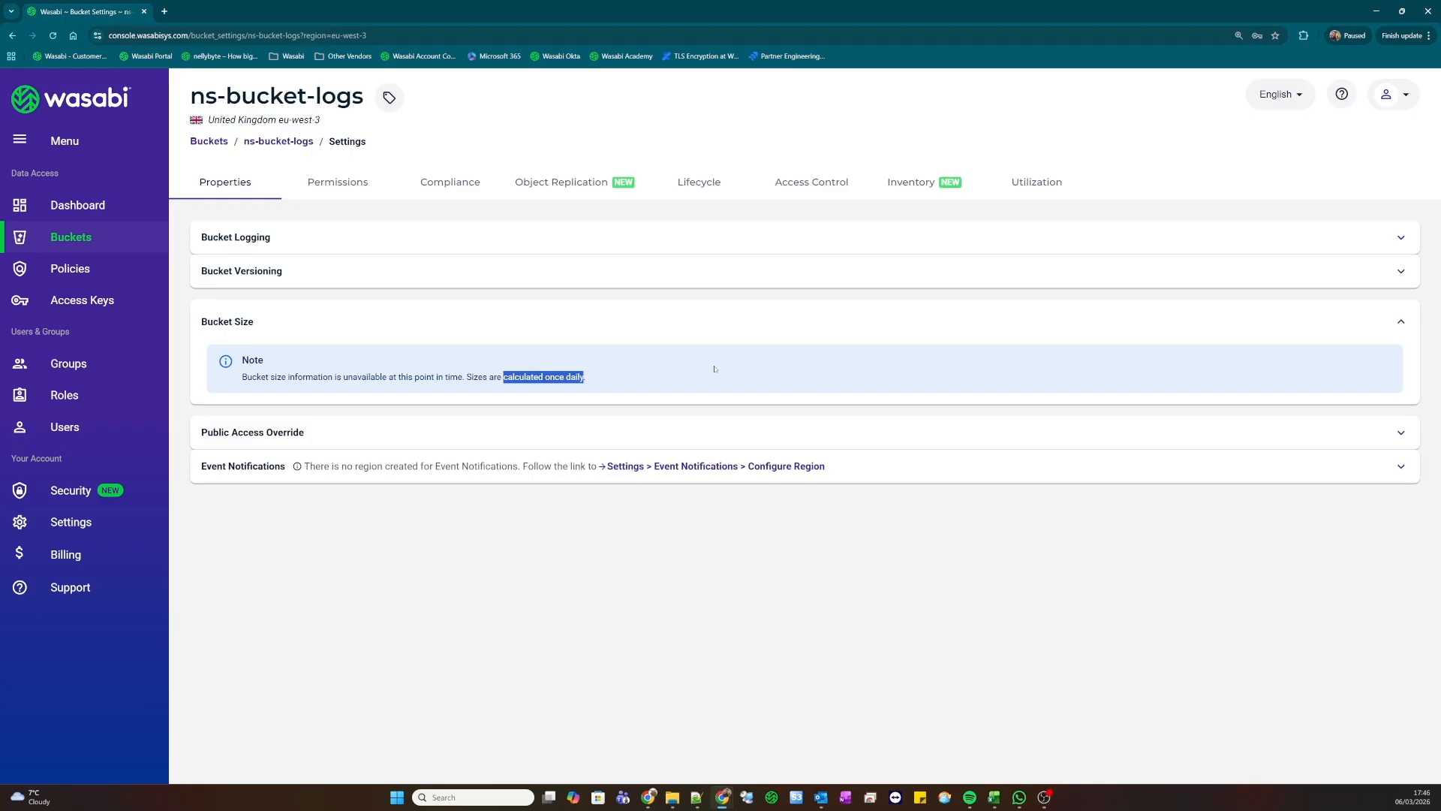
{"action": "left_click", "coordinate": [549, 433]}
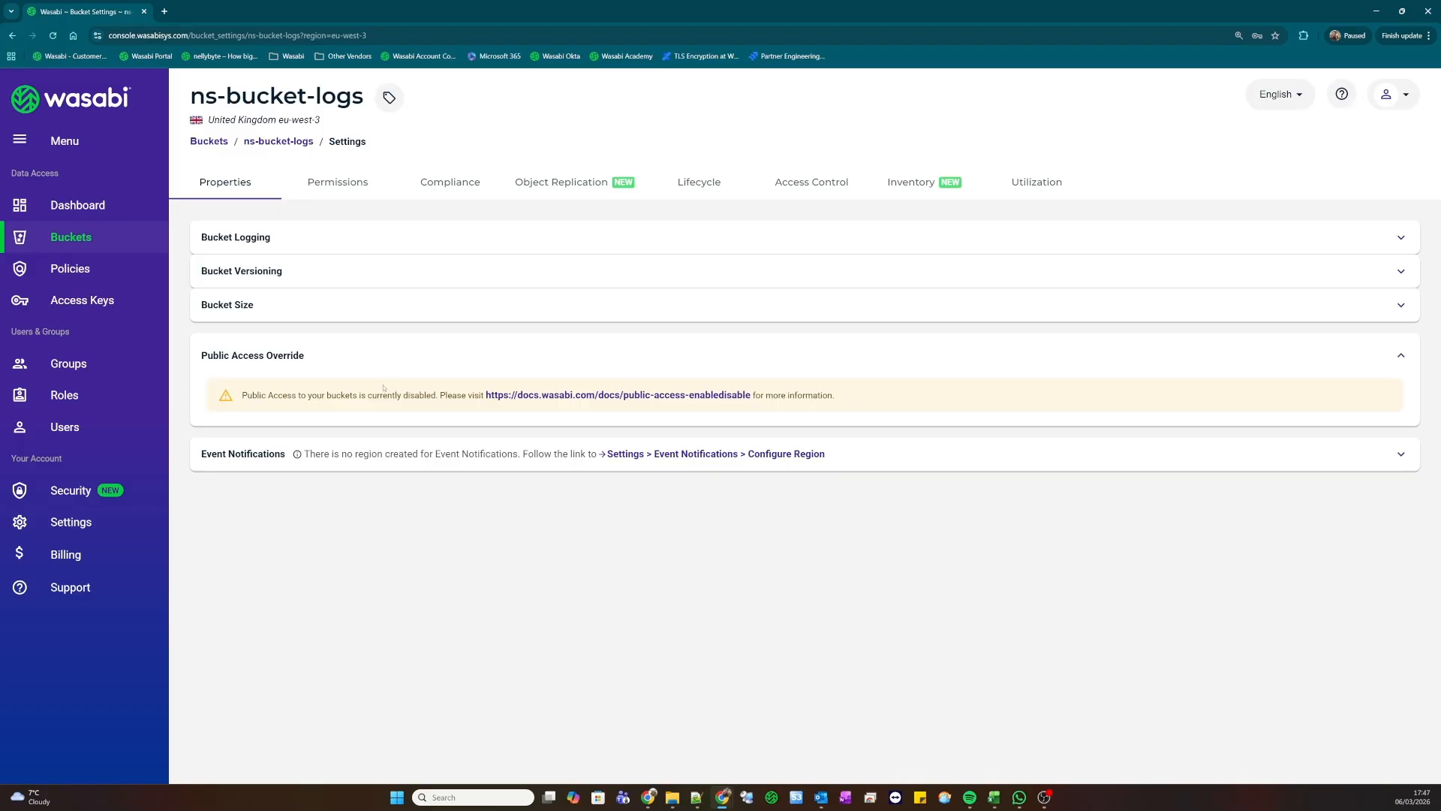
{"action": "left_click", "coordinate": [428, 454]}
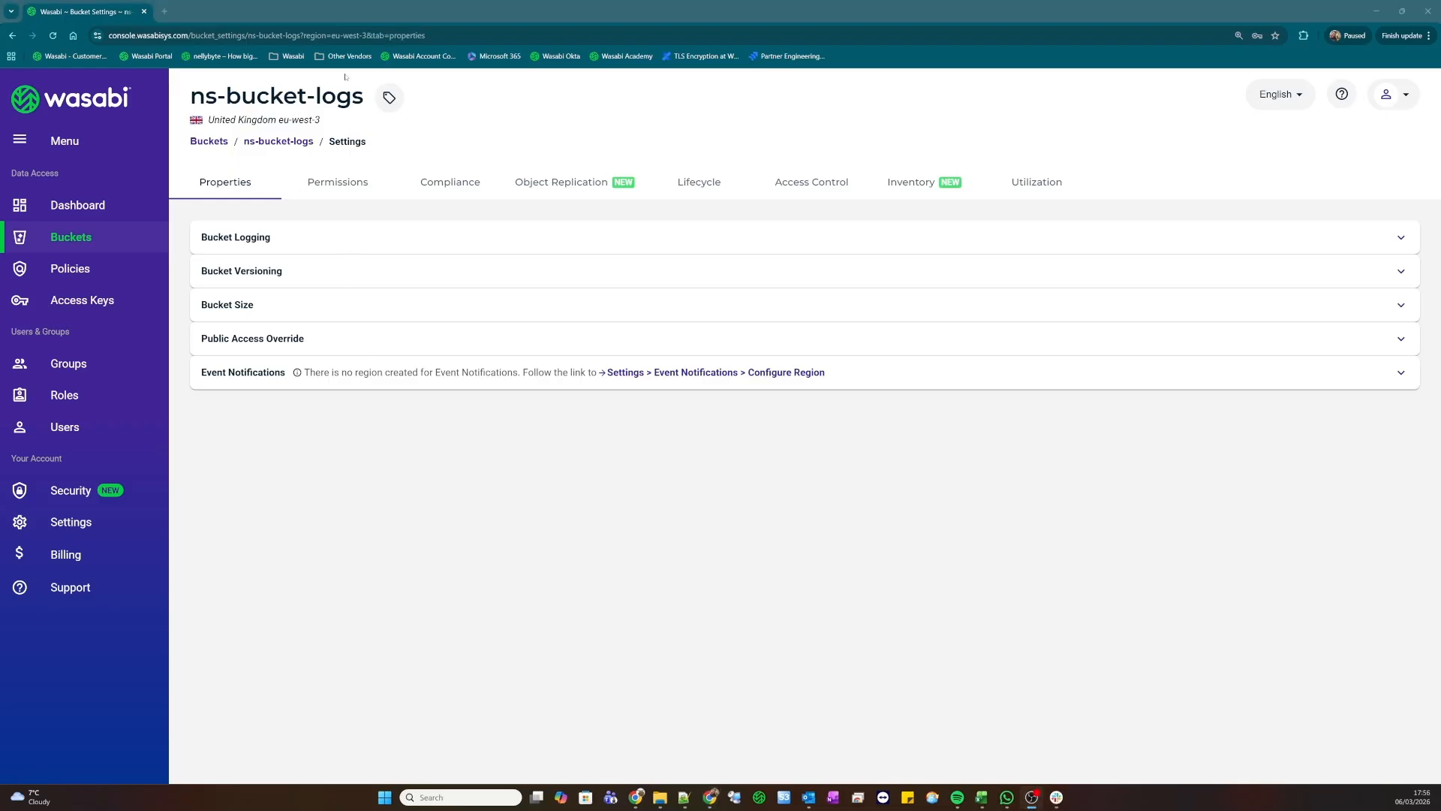
- On the Permissions tab, expand and collapse the empty CORS configuration section
{"action": "left_click", "coordinate": [341, 184]}
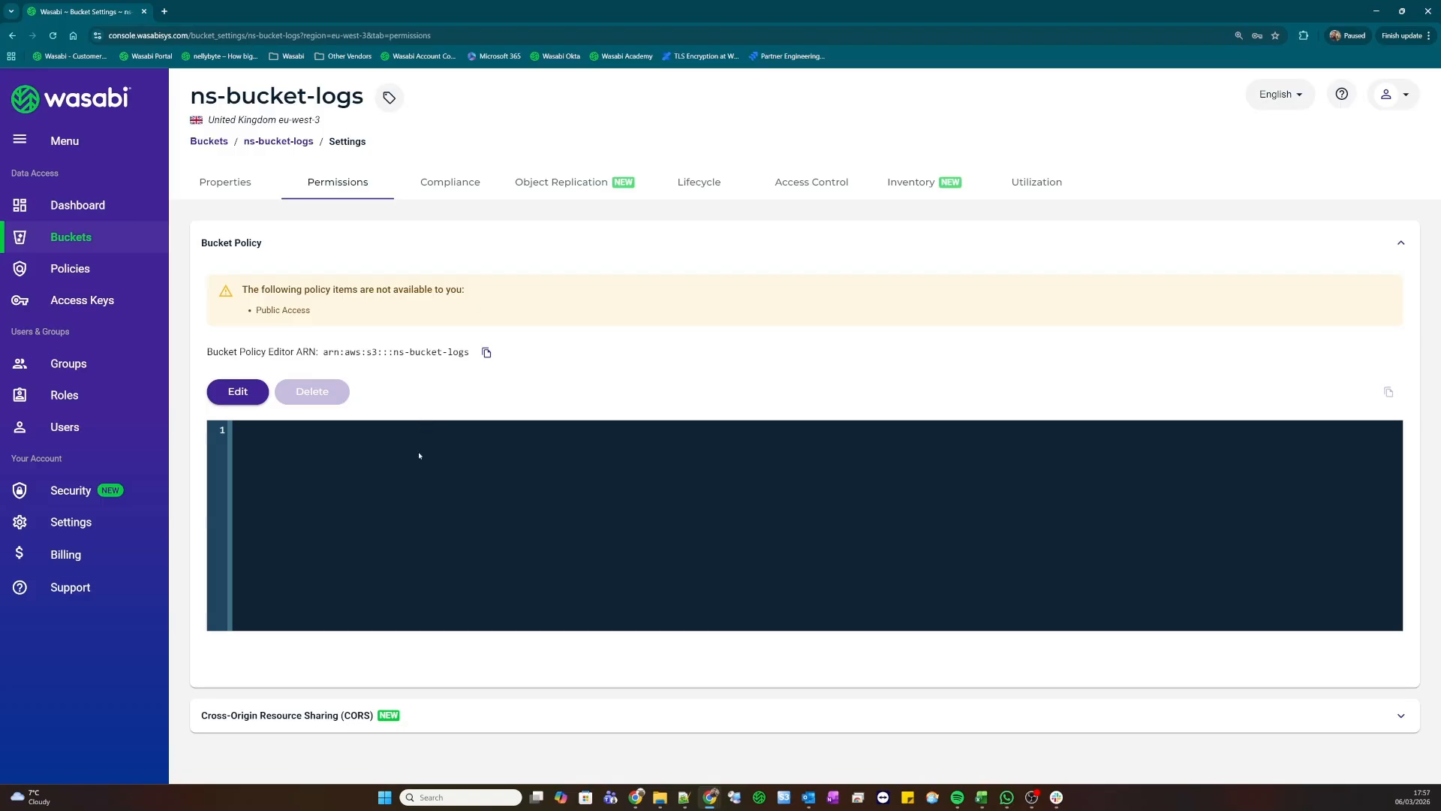
{"action": "left_click", "coordinate": [467, 714]}
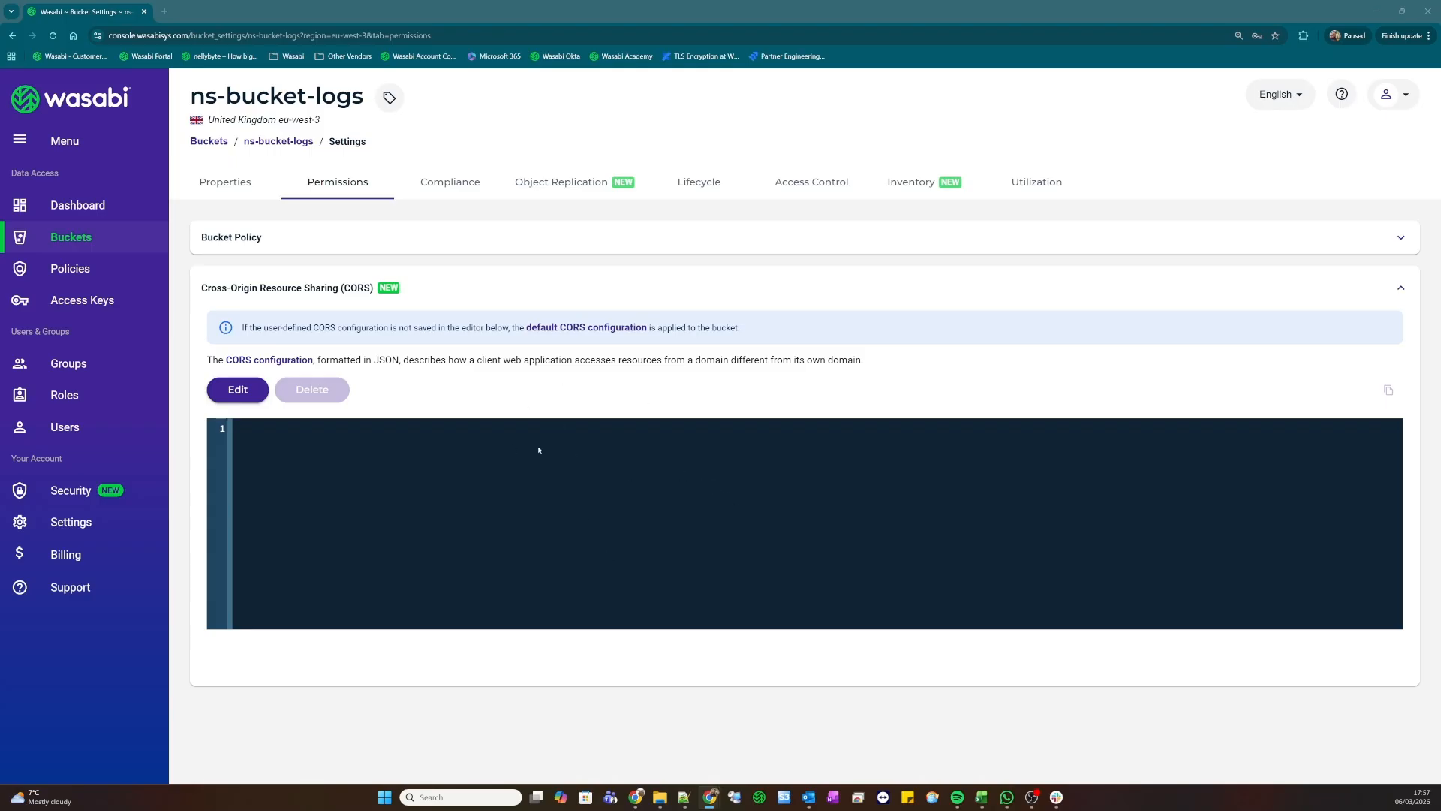
{"action": "left_click", "coordinate": [1401, 287]}
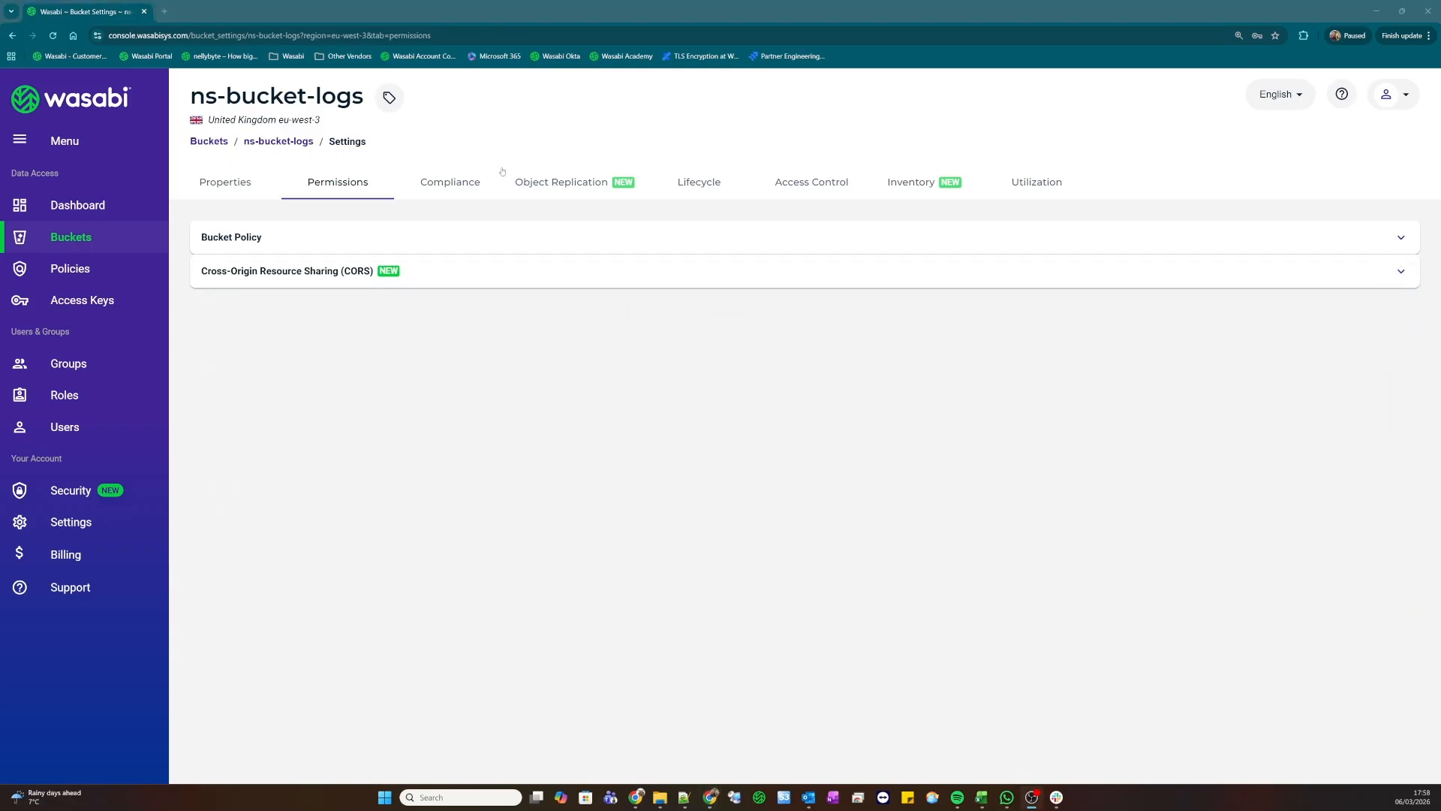
- Check the ns-bucket-logs Compliance tab, then return to the Buckets list
{"action": "left_click", "coordinate": [450, 187]}
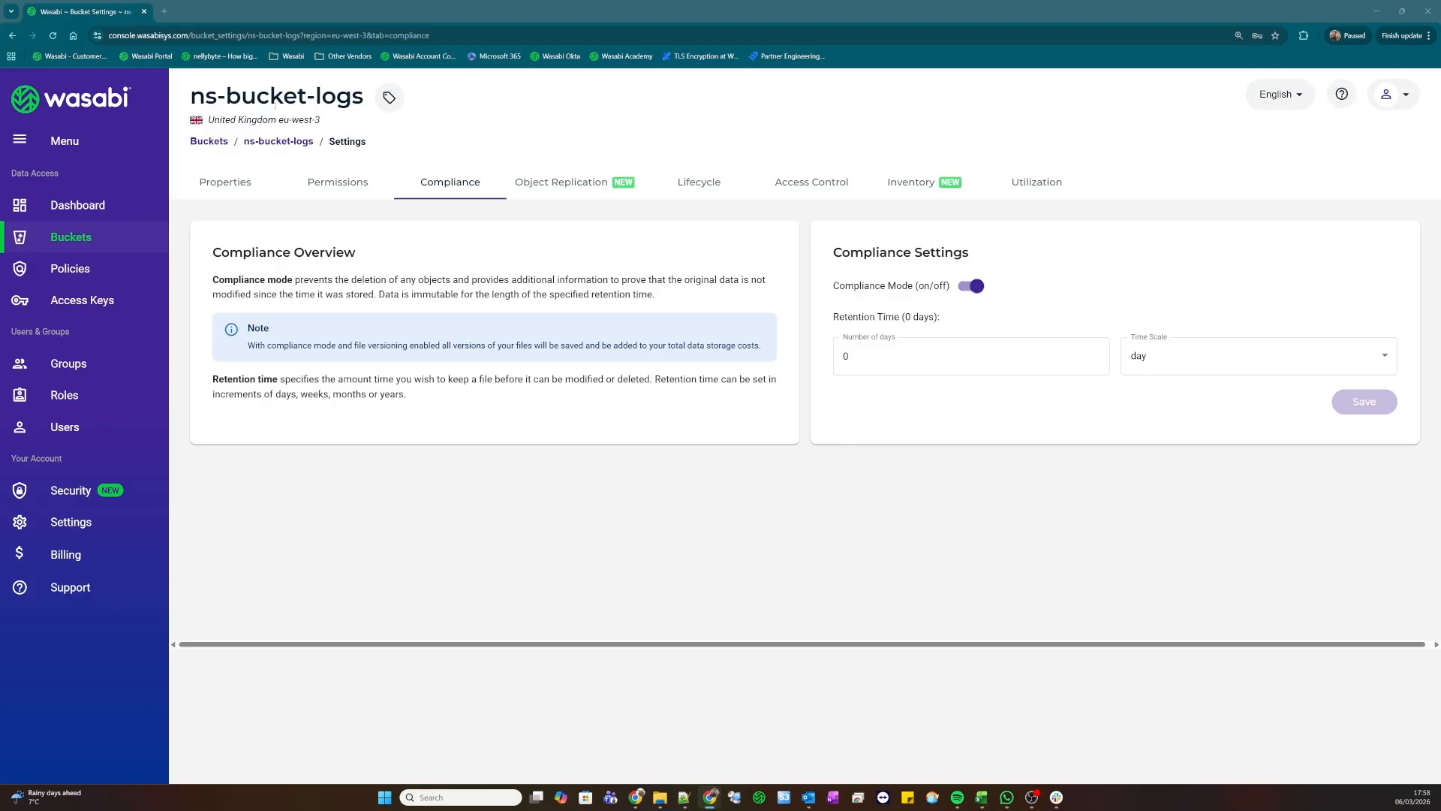
{"action": "left_click", "coordinate": [81, 244]}
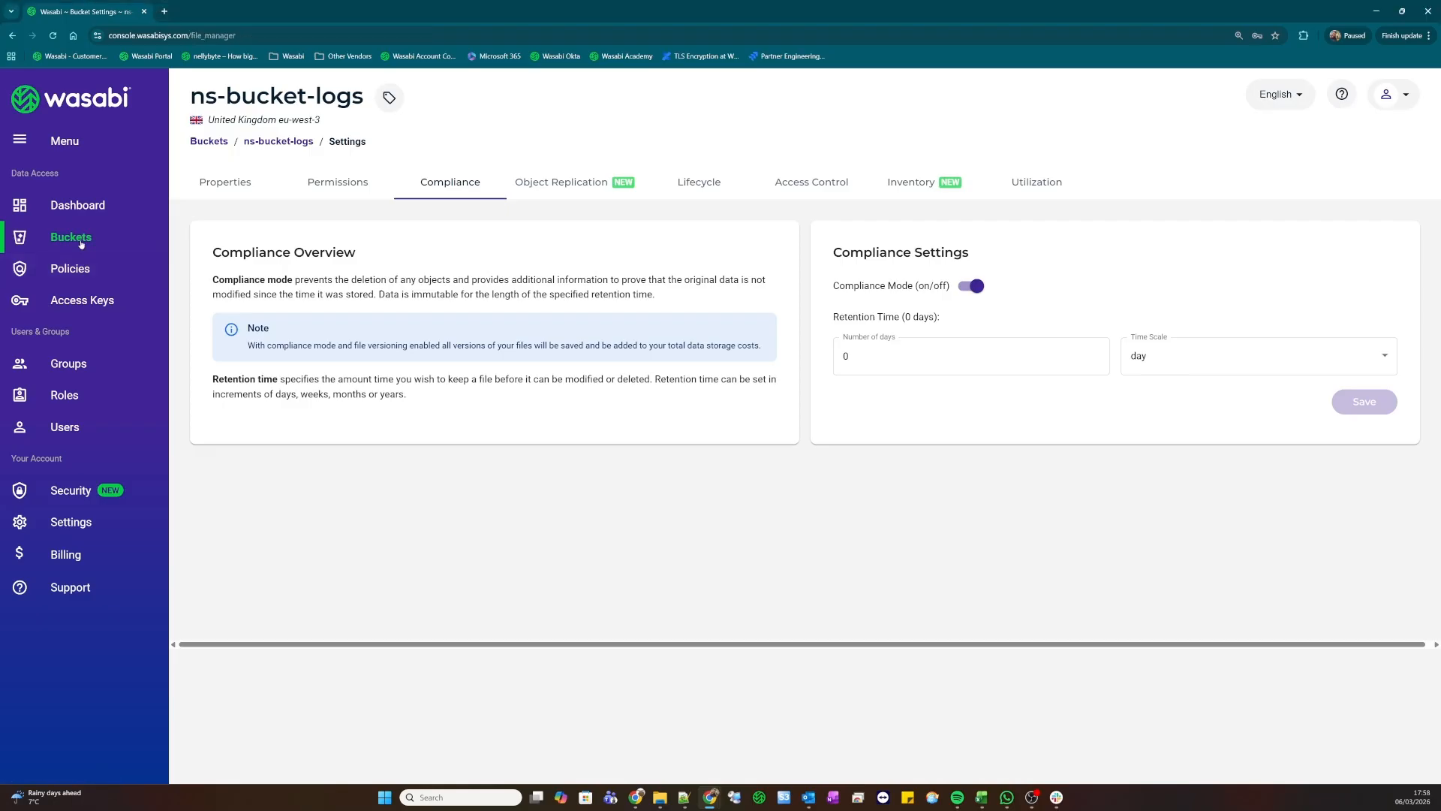
- Start a new bucket draft named 'adasdsada' in the United Kingdom eu-west-1 region
{"action": "left_click", "coordinate": [1396, 136]}
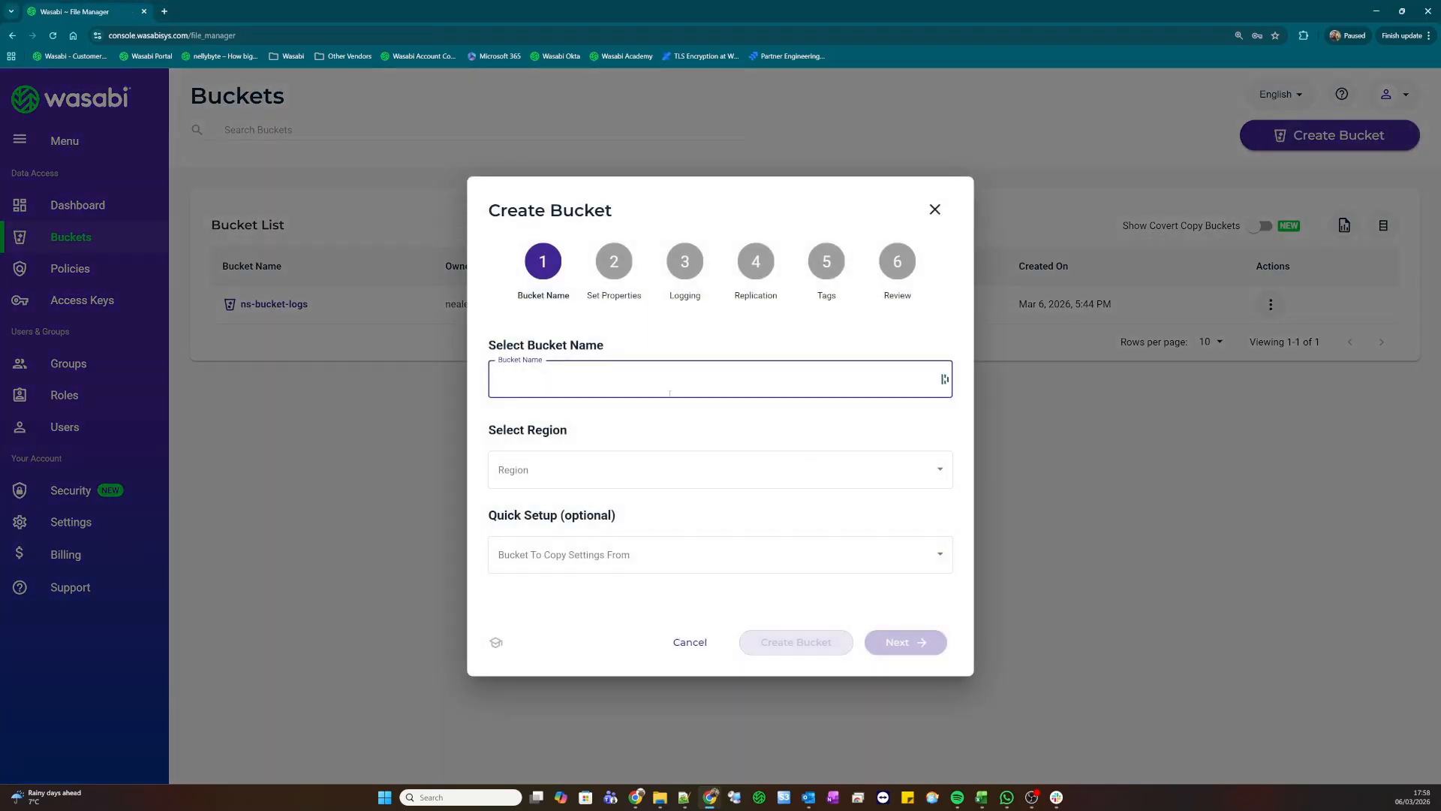
{"action": "type", "text": "adasdsada"}
{"action": "left_click", "coordinate": [612, 473]}
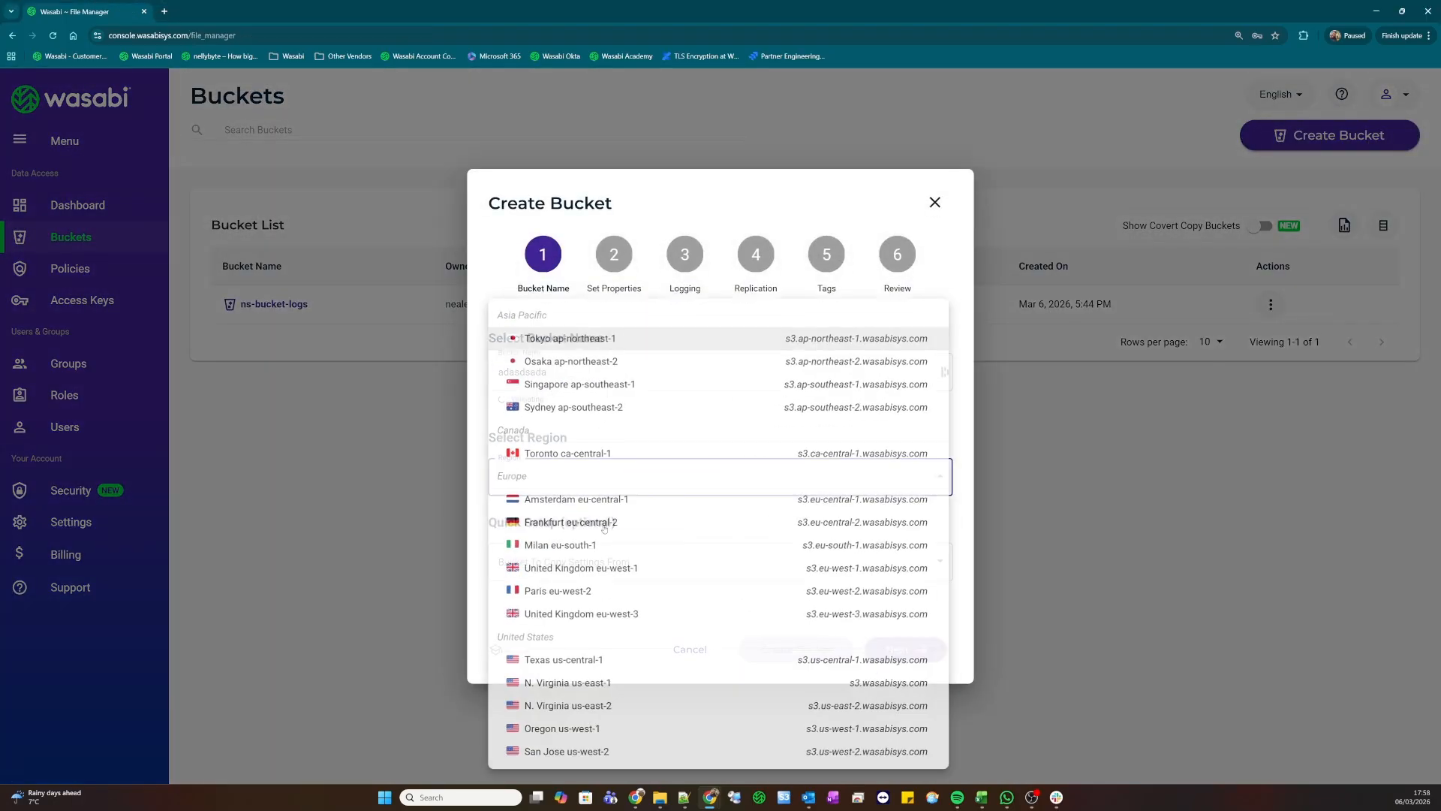
{"action": "left_click", "coordinate": [643, 572]}
{"action": "left_click", "coordinate": [903, 649]}
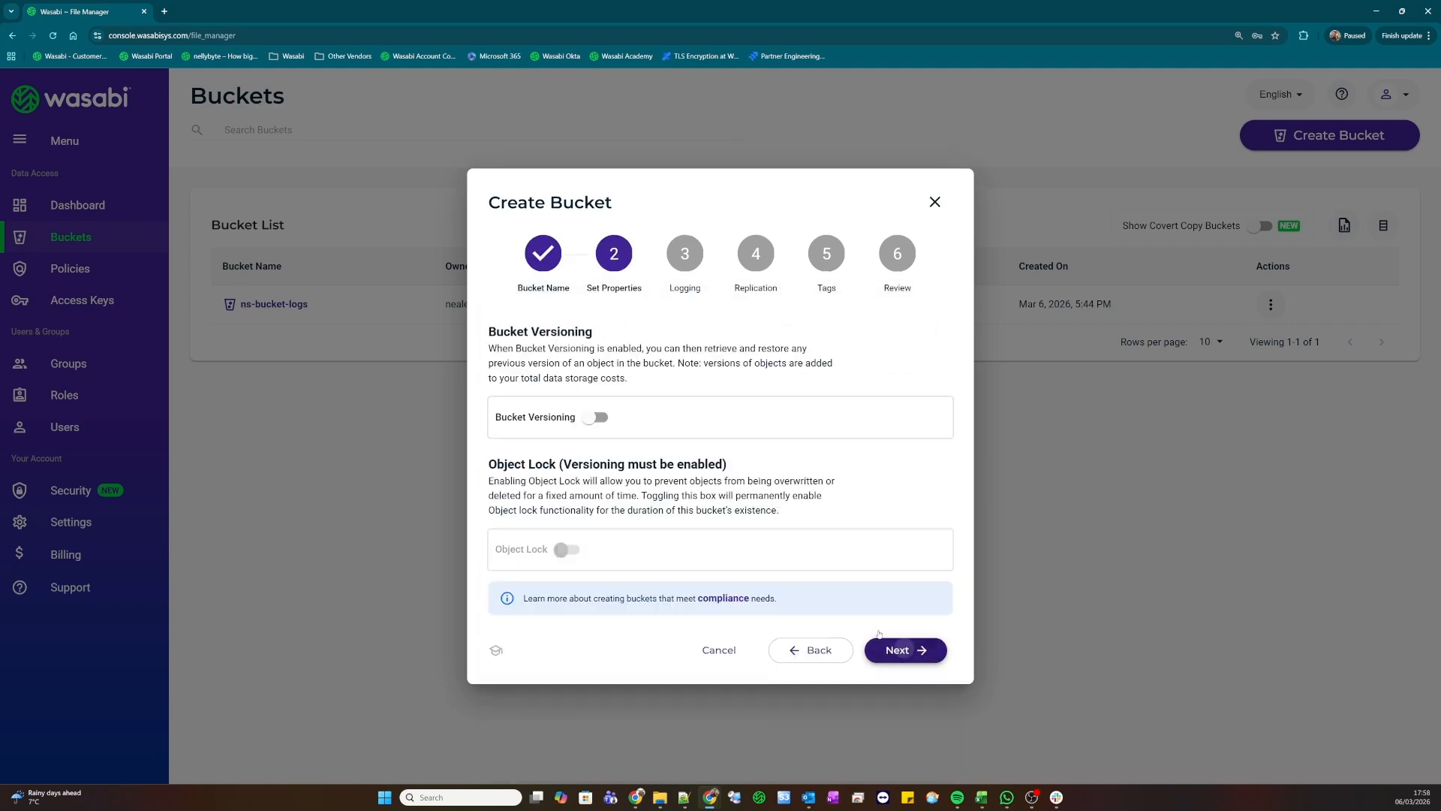
- Enable Bucket Versioning and Object Lock, then cancel the draft and open ns-bucket-logs
{"action": "left_click", "coordinate": [605, 418]}
{"action": "left_click", "coordinate": [576, 554]}
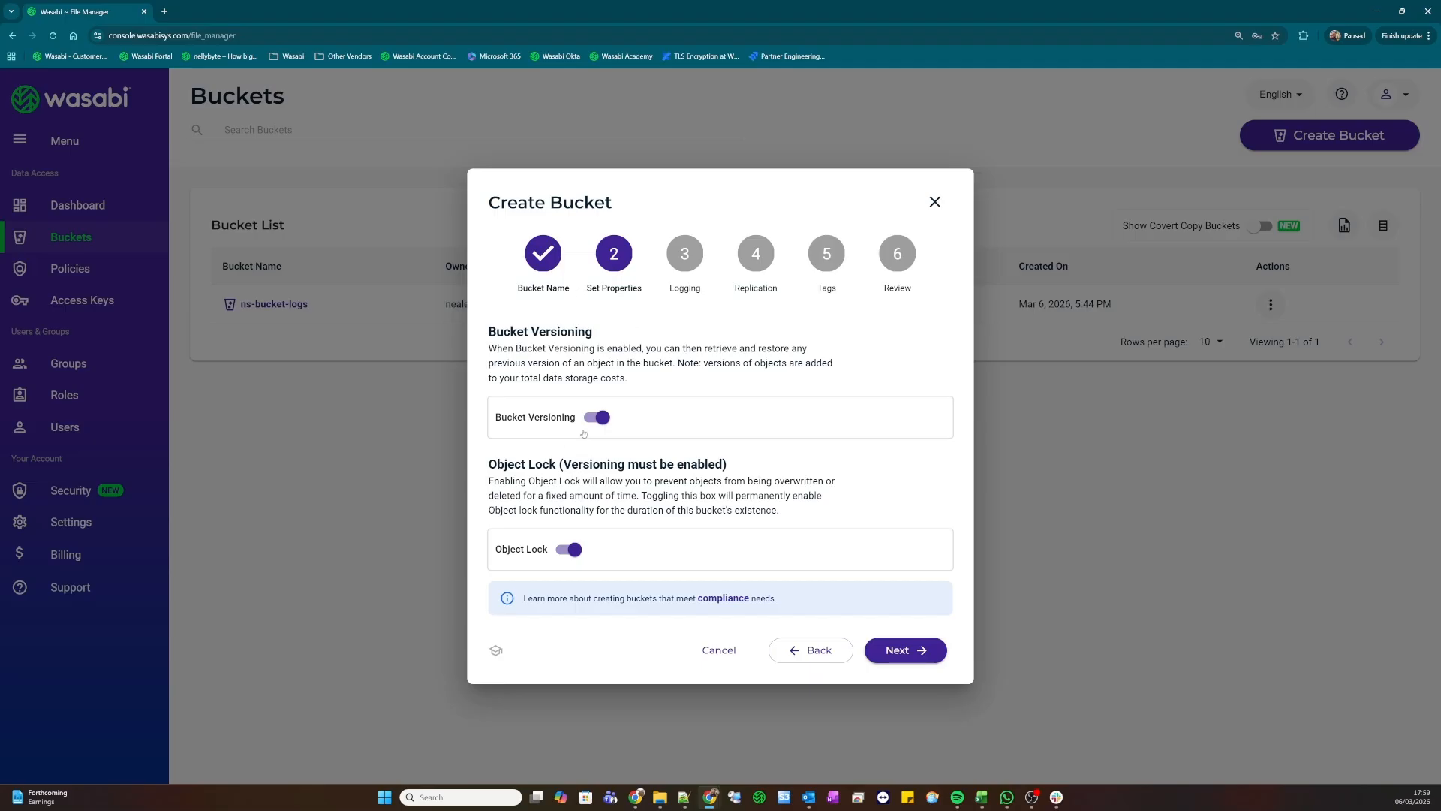
{"action": "left_click", "coordinate": [720, 650]}
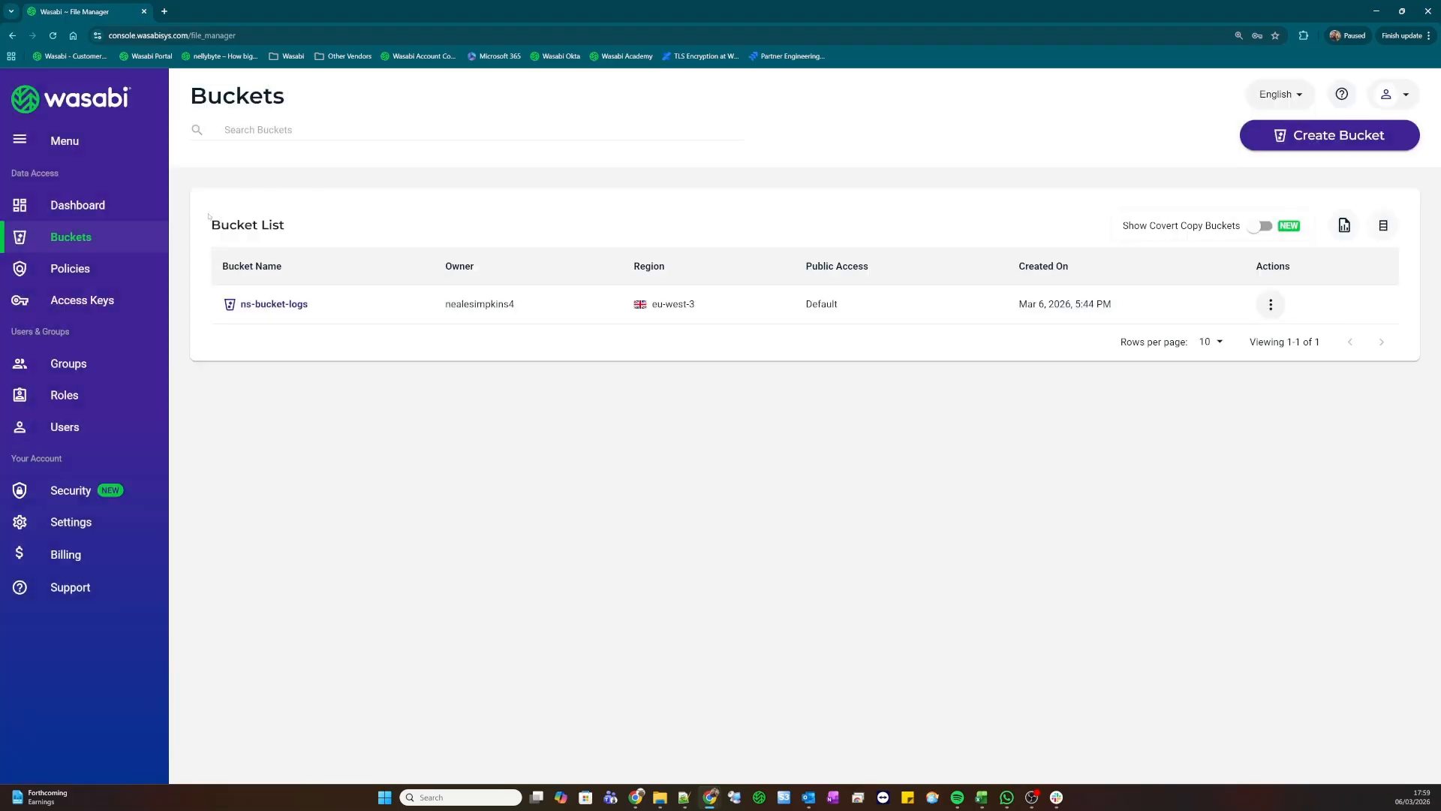
{"action": "left_click", "coordinate": [295, 305]}
- Open the ns-bucket-logs Compliance settings and switch Compliance Mode on
{"action": "left_click", "coordinate": [1378, 299]}
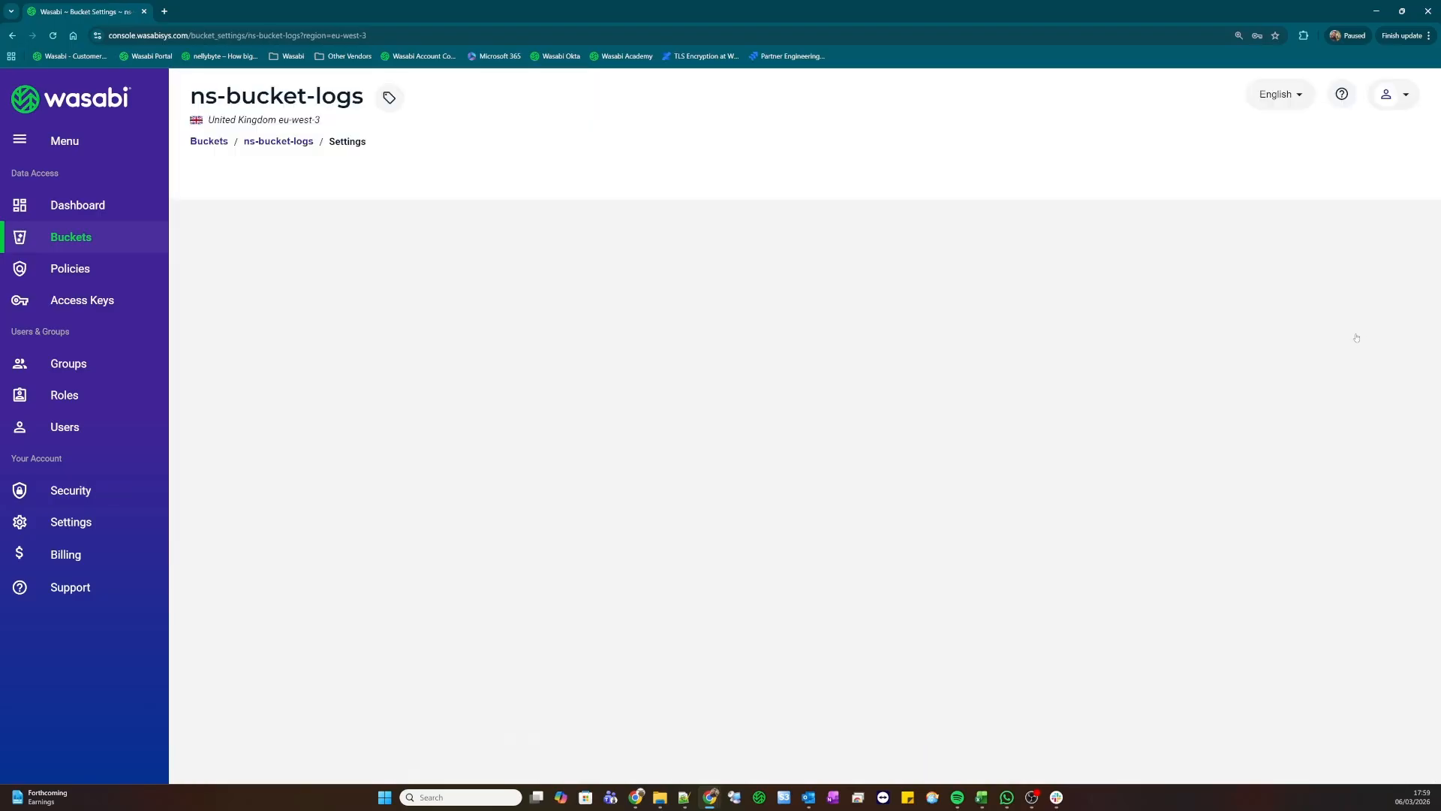
{"action": "left_click", "coordinate": [452, 184]}
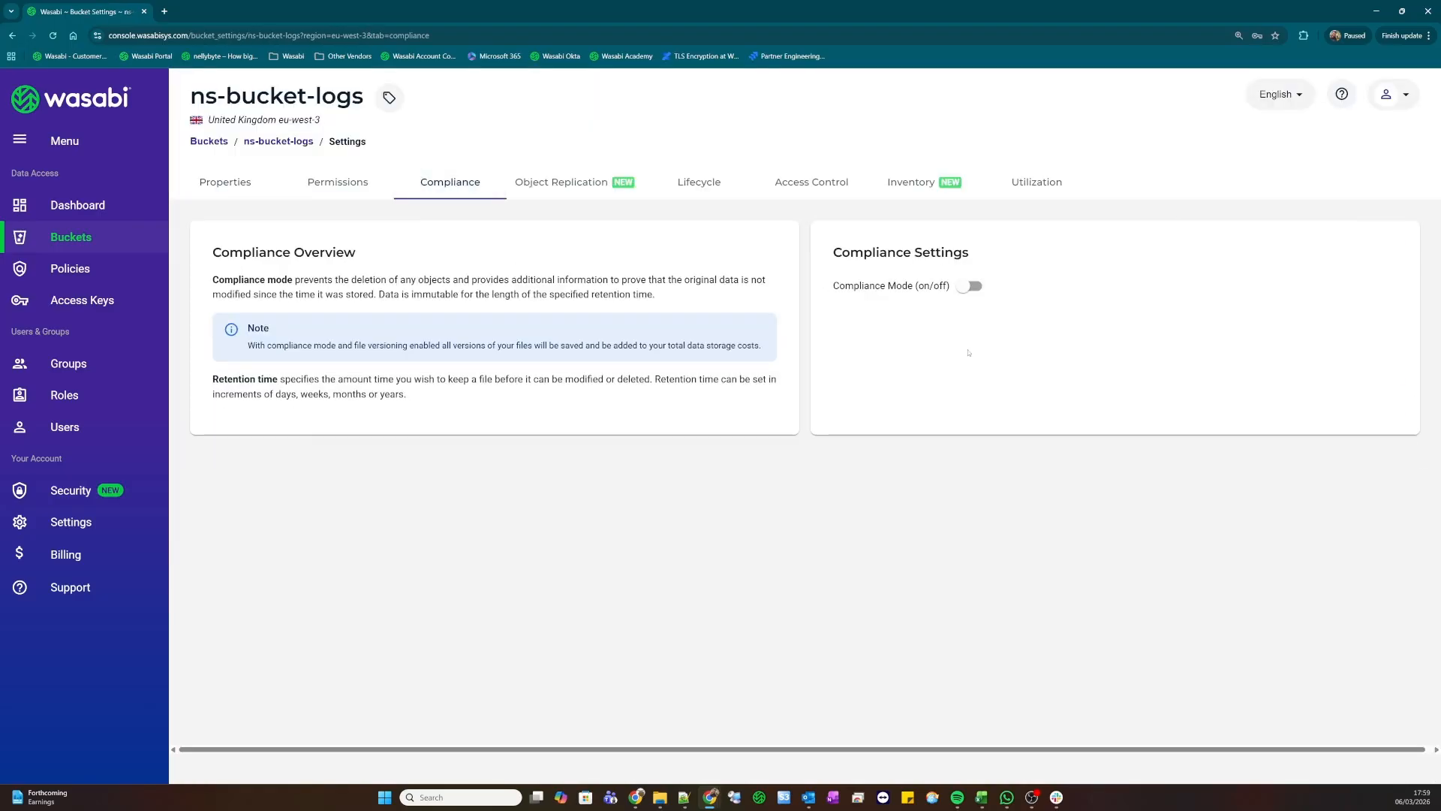
{"action": "left_click", "coordinate": [966, 286]}
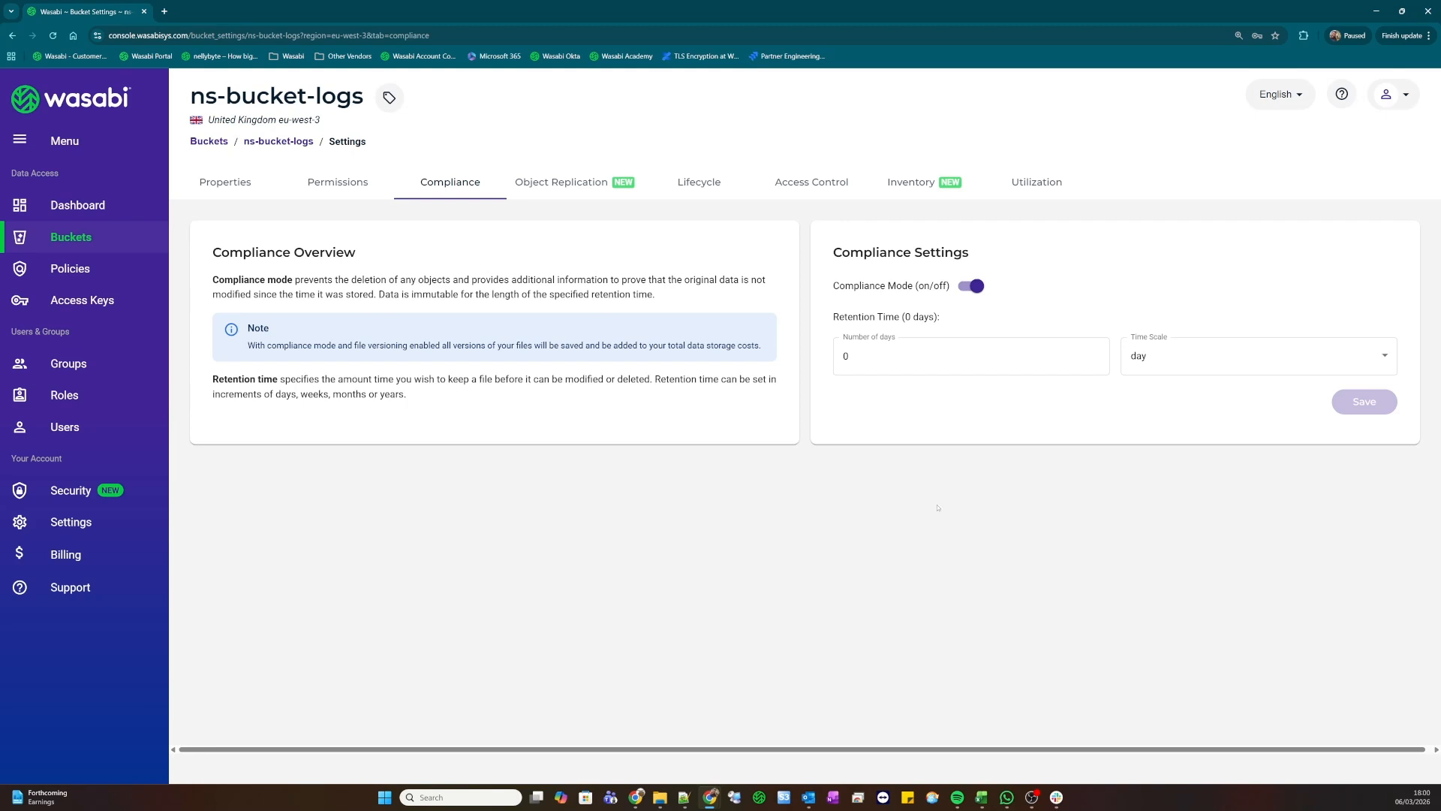
- Set retention to 1 year, turn compliance back off, and bring the documentation window forward
{"action": "left_click", "coordinate": [1126, 359]}
{"action": "left_click", "coordinate": [1141, 423]}
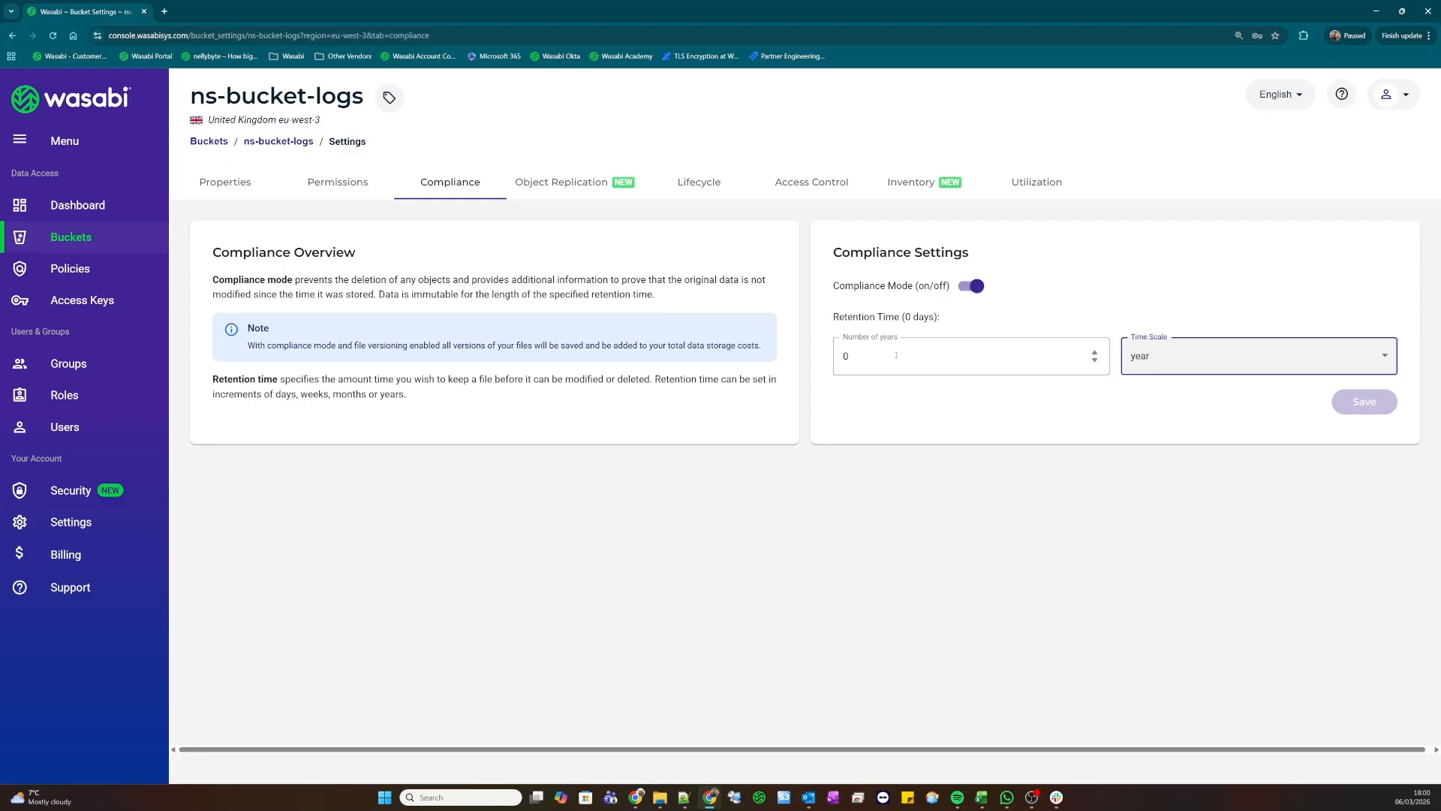
{"action": "left_click_drag", "start_coordinate": [1032, 351], "coordinate": [813, 356]}
{"action": "type", "text": "1"}
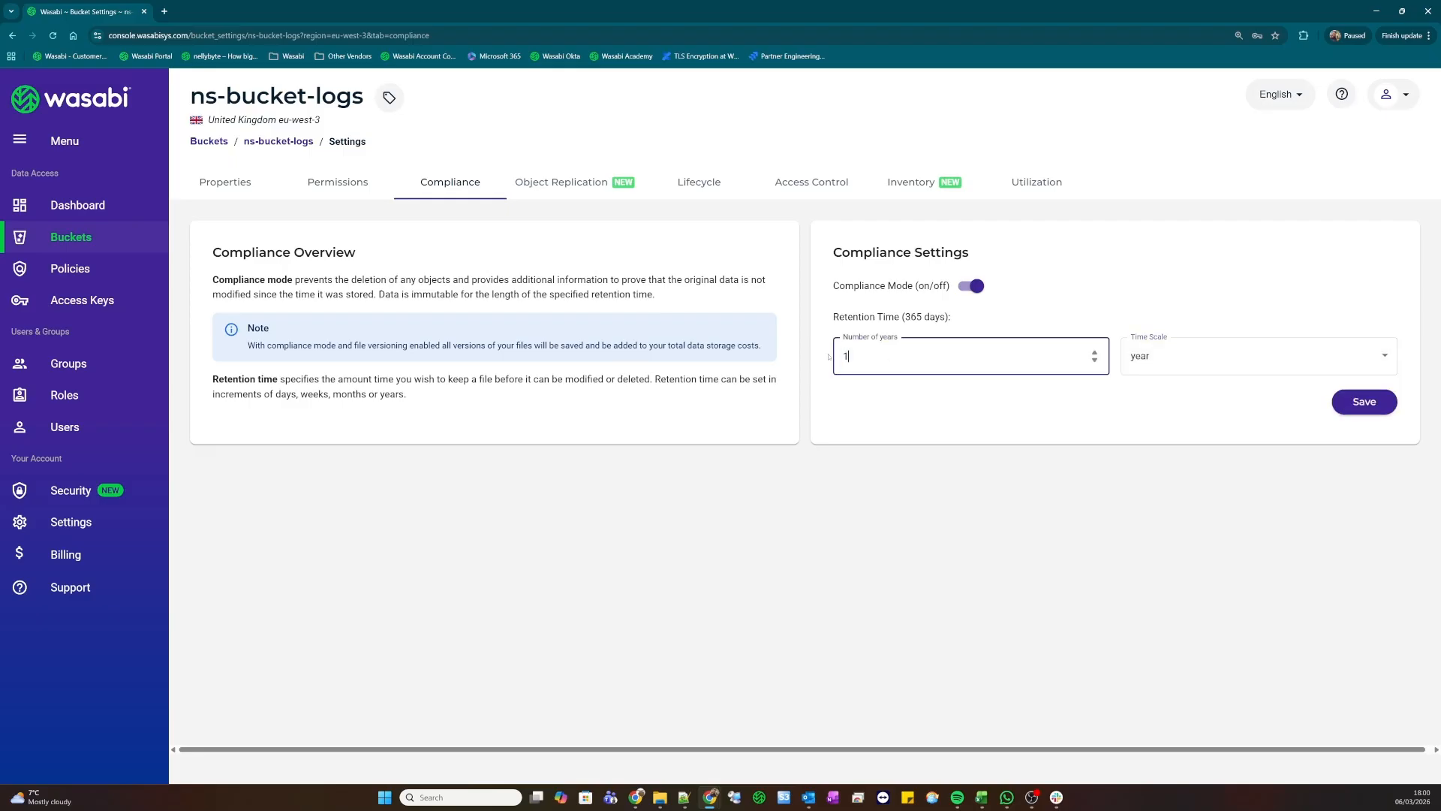
{"action": "left_click", "coordinate": [967, 286]}
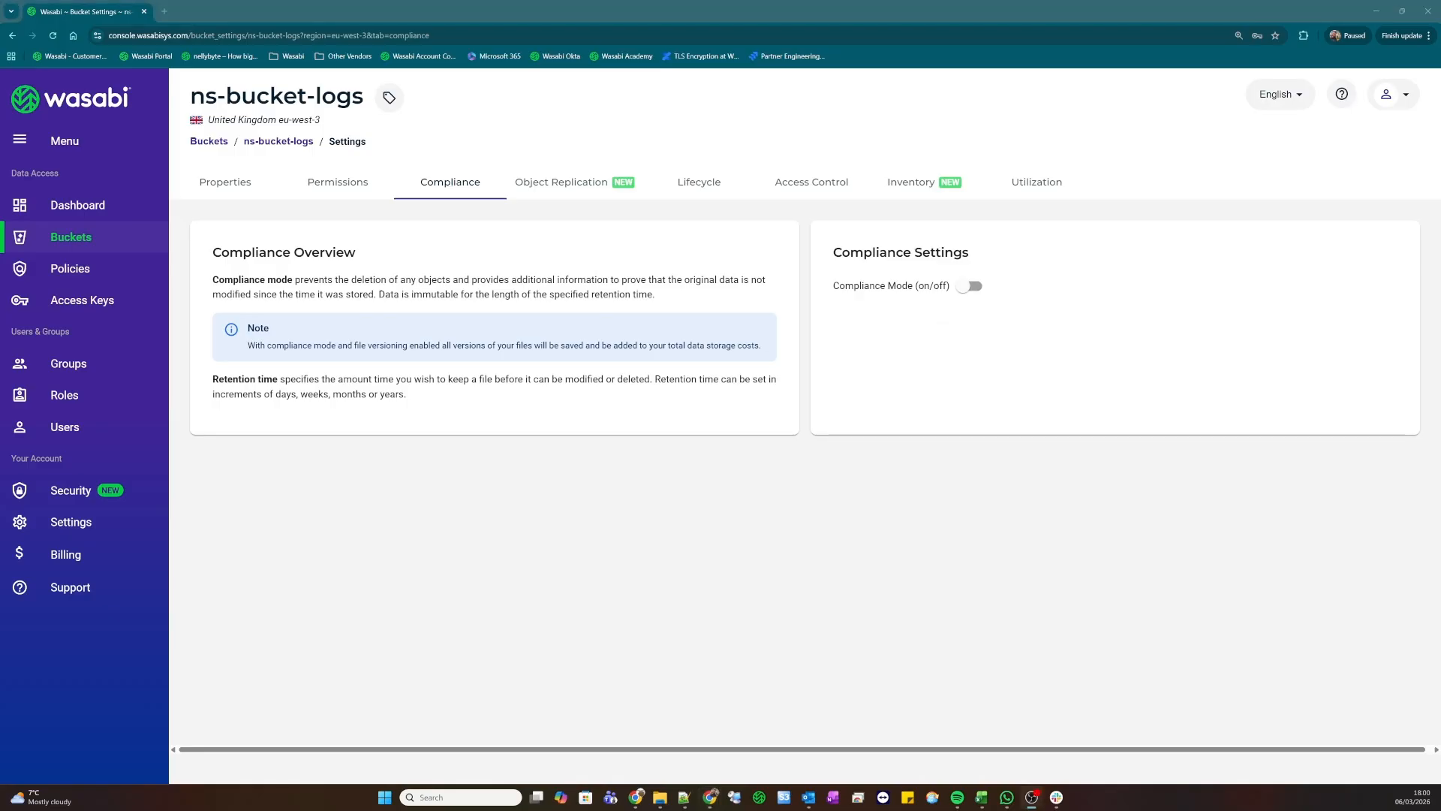
{"action": "left_click_drag", "start_coordinate": [676, 809], "coordinate": [1033, 124]}
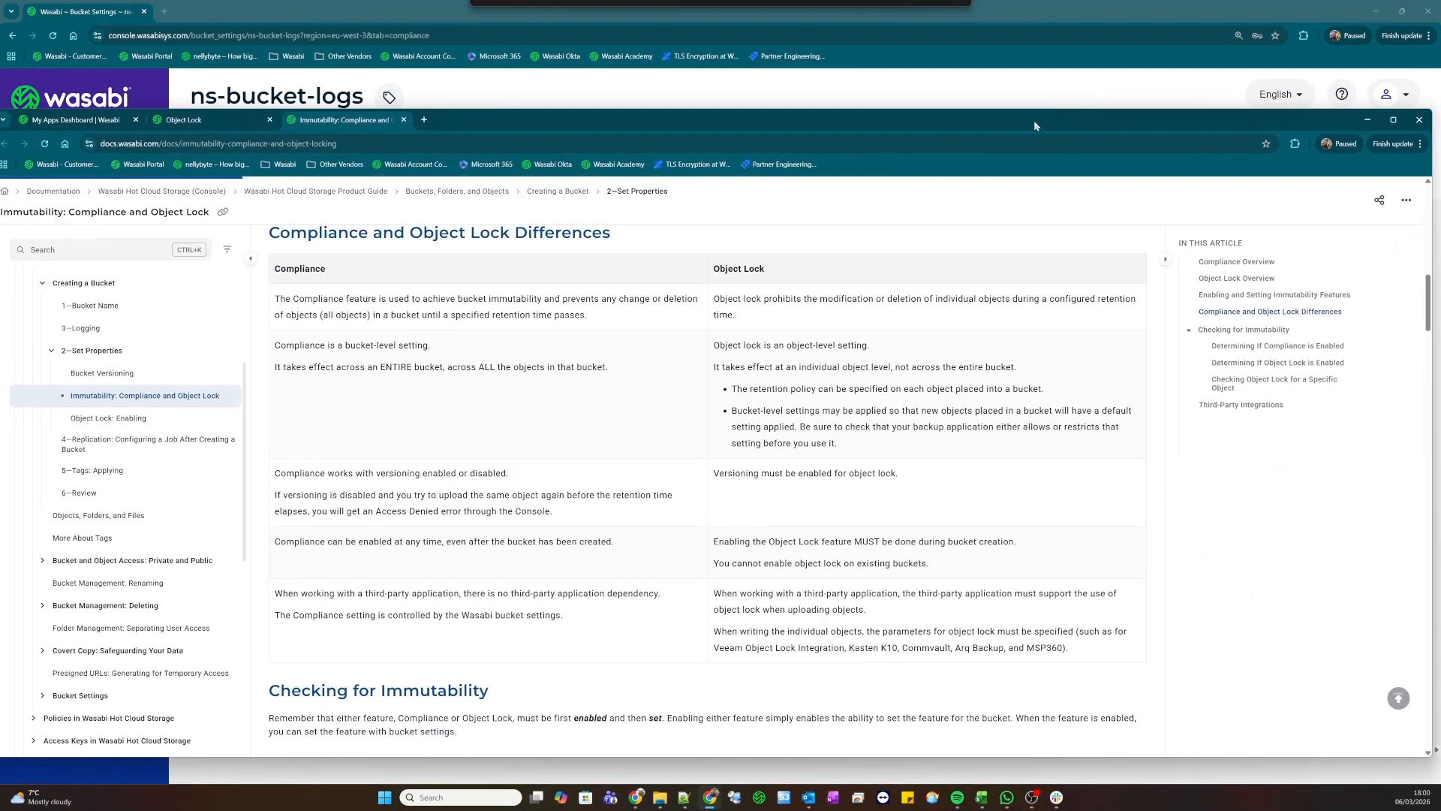
- Maximize the article and highlight Object Lock rows in the Compliance vs Object Lock differences table
{"action": "double_click", "coordinate": [607, 121]}
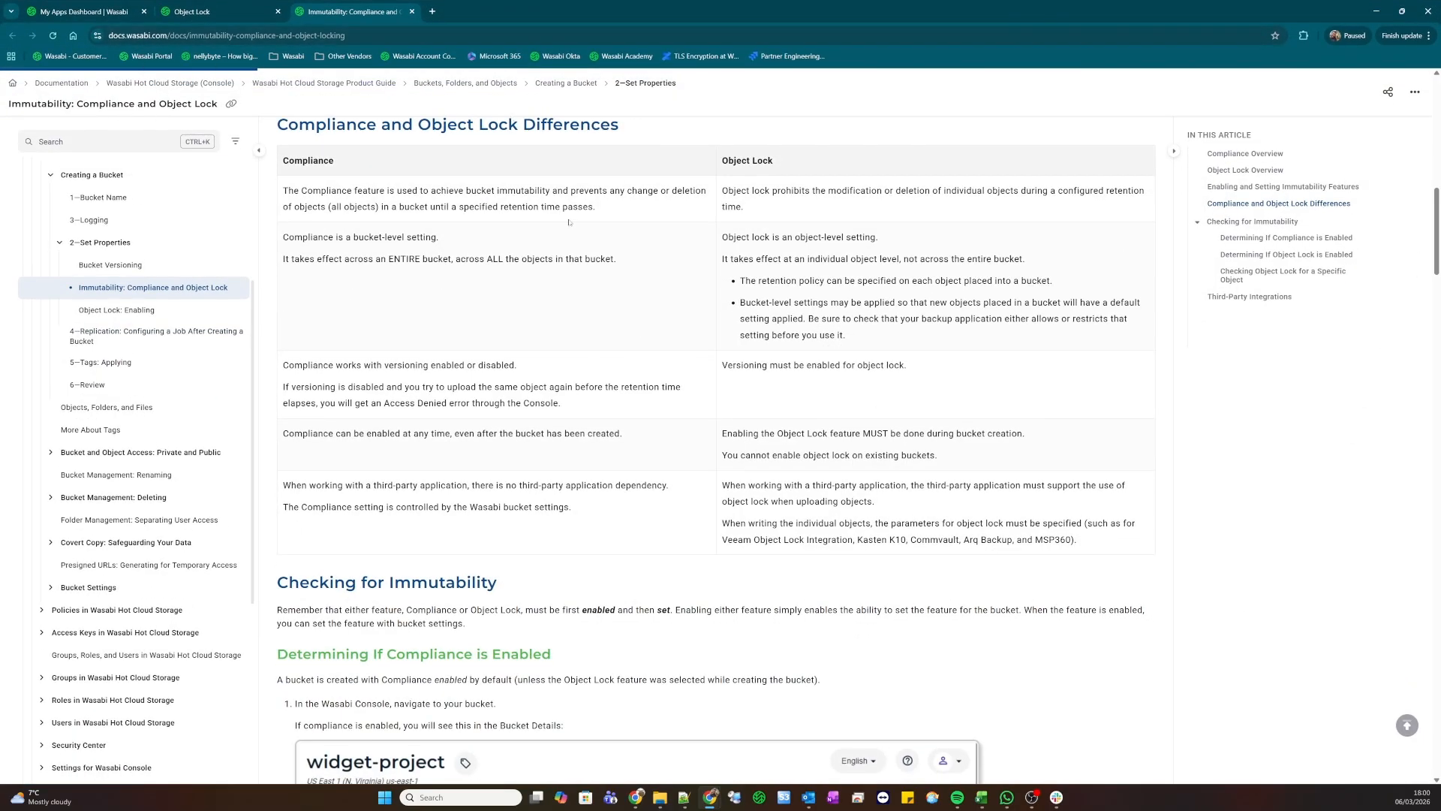
{"action": "scroll", "coordinate": [559, 220], "scroll_direction": "up", "scroll_amount": 10}
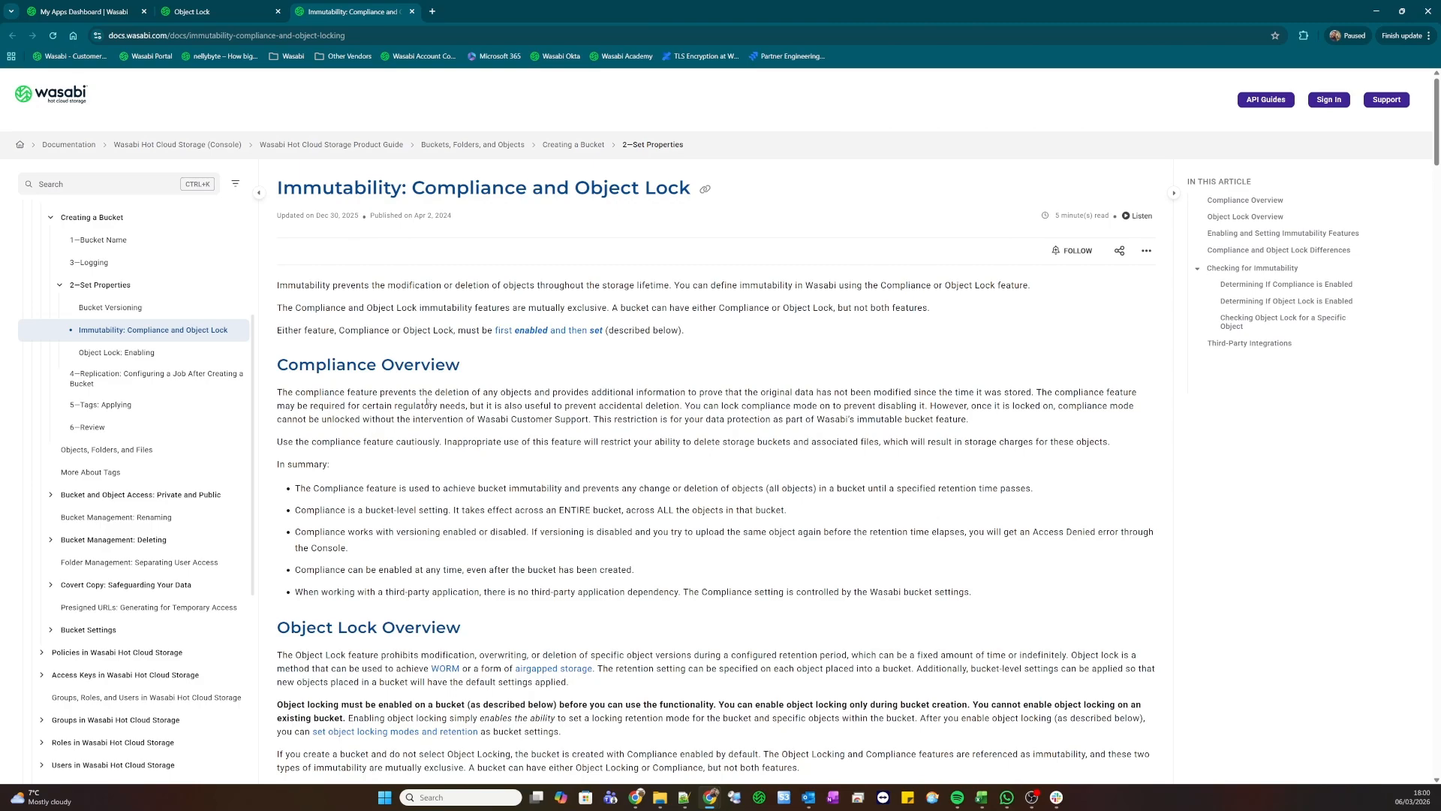
{"action": "scroll", "coordinate": [530, 447], "scroll_direction": "down", "scroll_amount": 10}
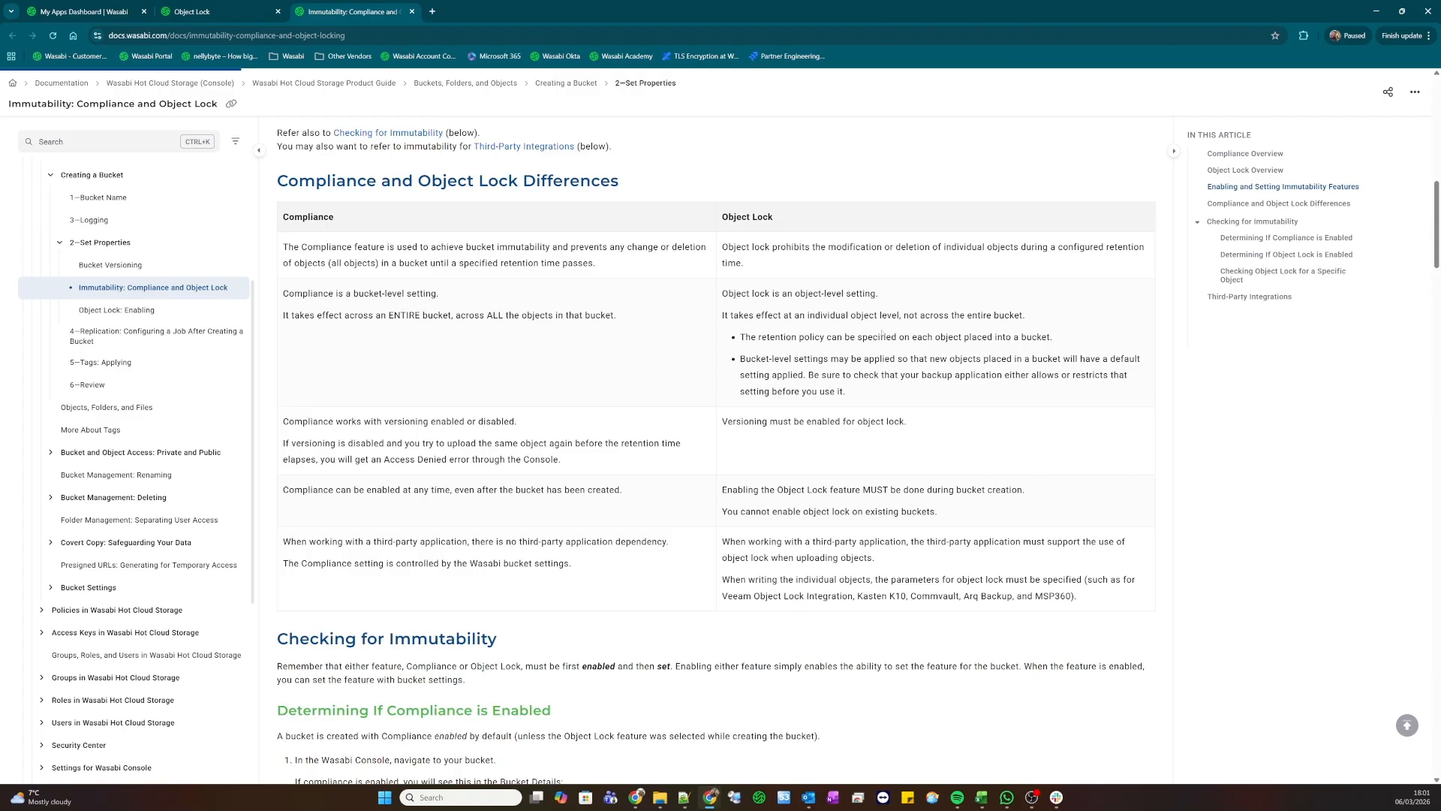
{"action": "left_click_drag", "start_coordinate": [720, 542], "coordinate": [918, 560]}
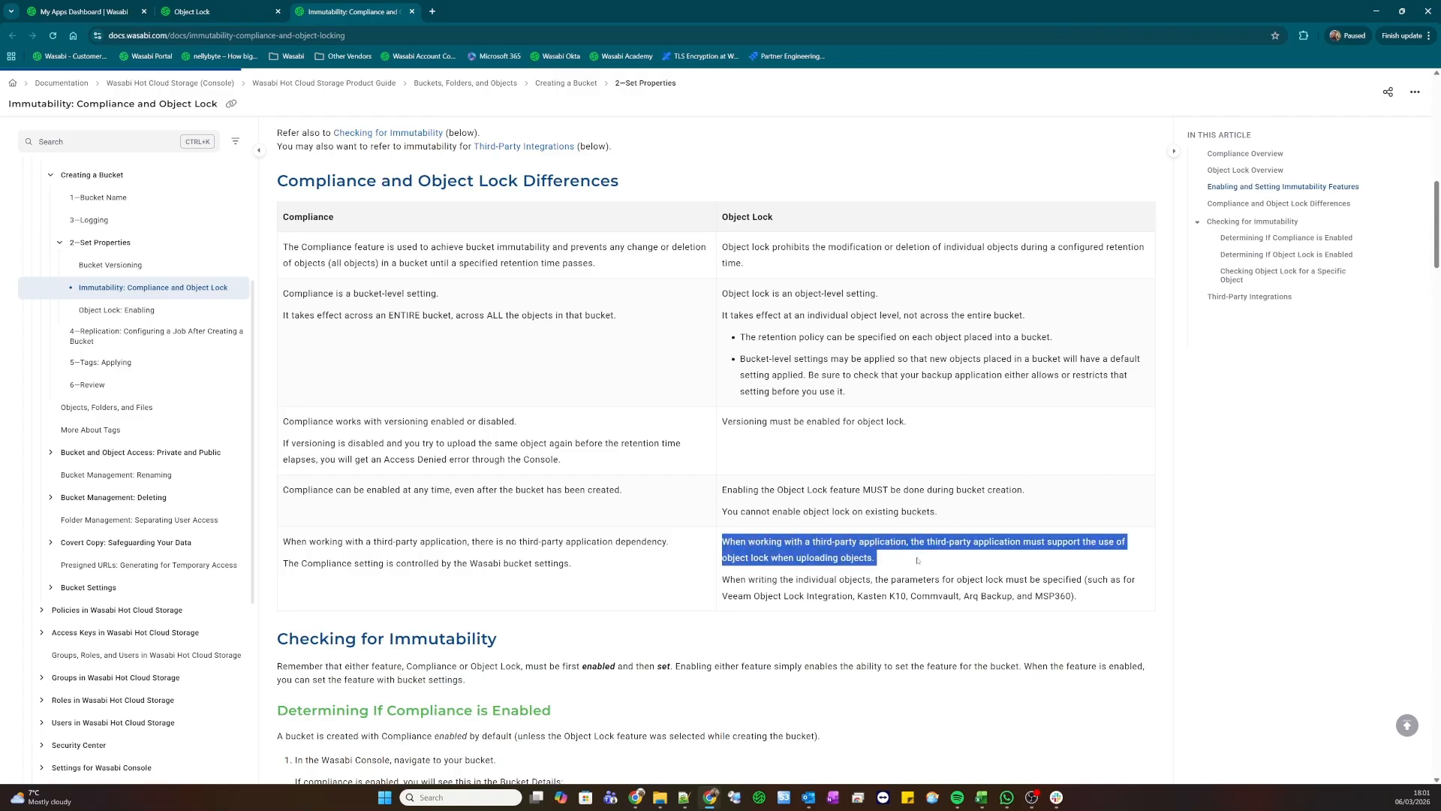
{"action": "left_click", "coordinate": [850, 304]}
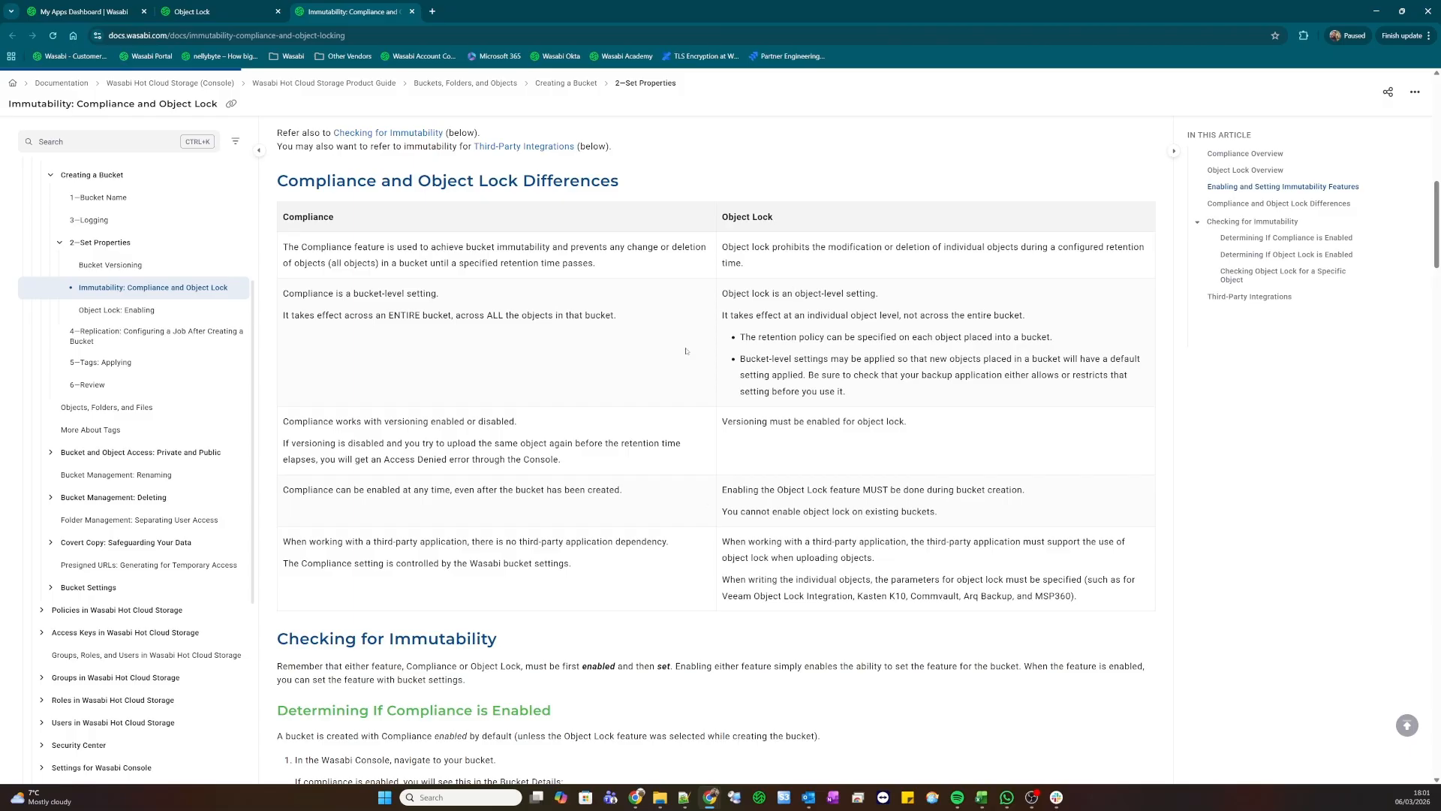
{"action": "left_click_drag", "start_coordinate": [723, 215], "coordinate": [773, 217]}
{"action": "left_click", "coordinate": [782, 266]}
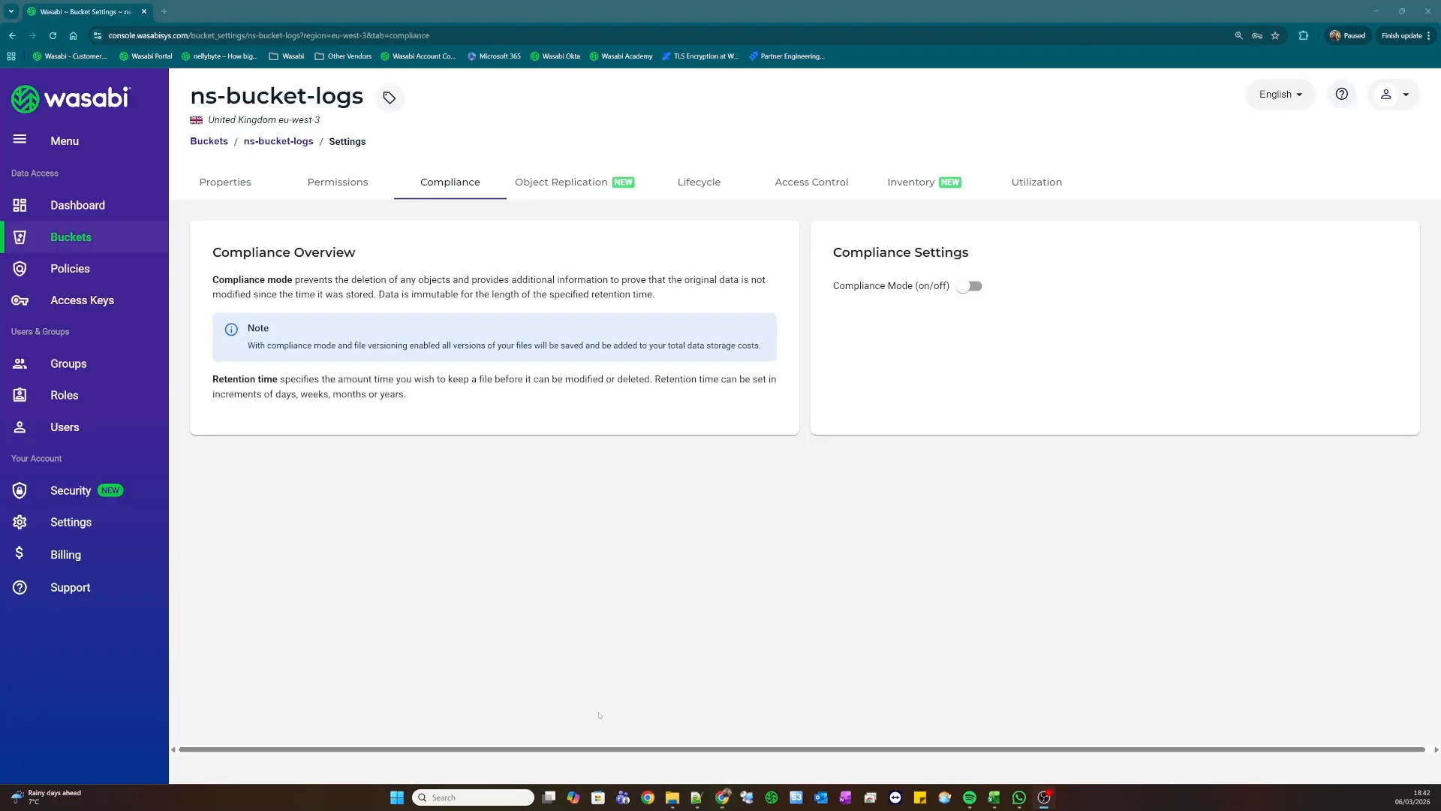
- Open the Object Replication tab for ns-bucket-logs
{"action": "left_click", "coordinate": [570, 187]}
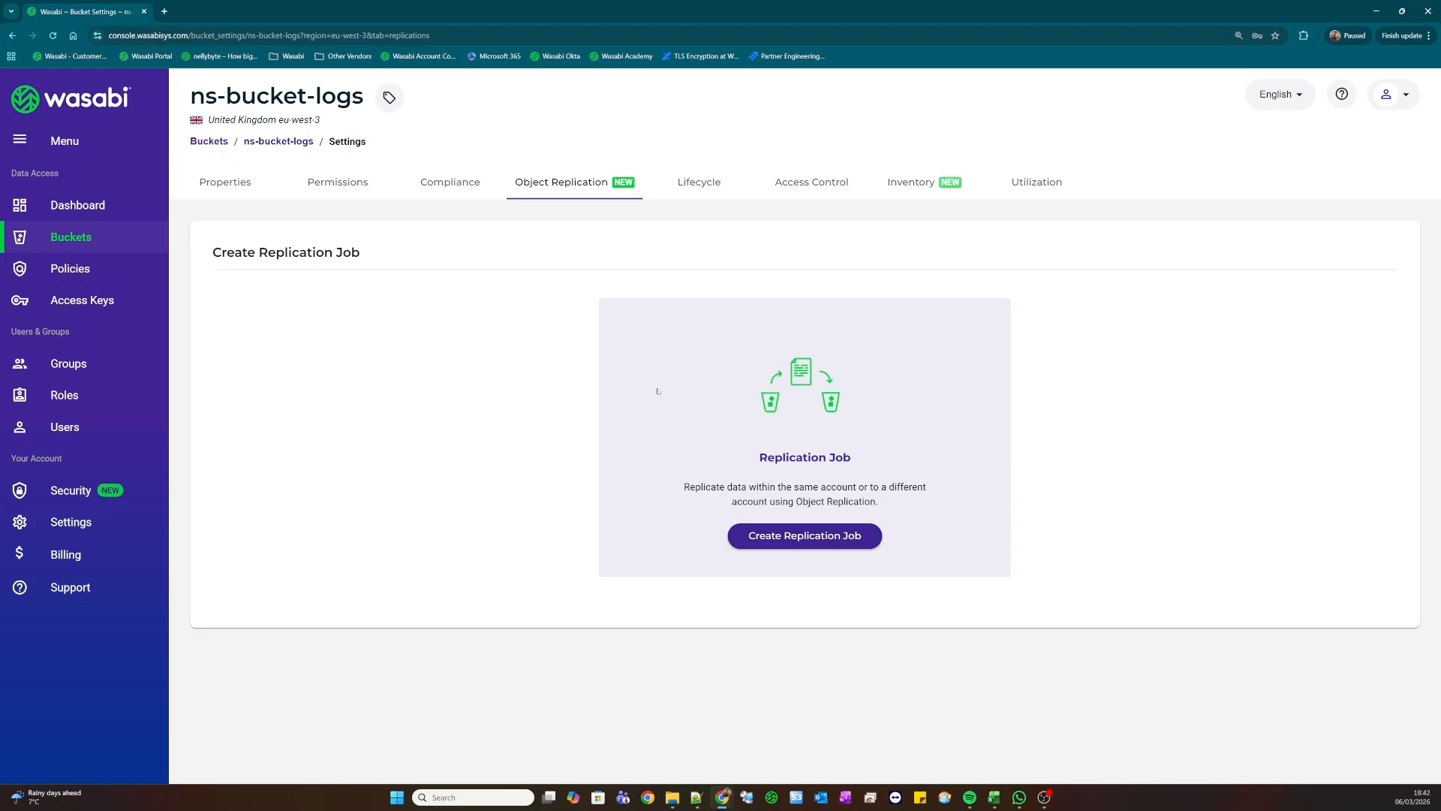
- Browse a new Lifecycle rule form for ns-bucket-logs, then view its Access Control presets
{"action": "left_click", "coordinate": [695, 187]}
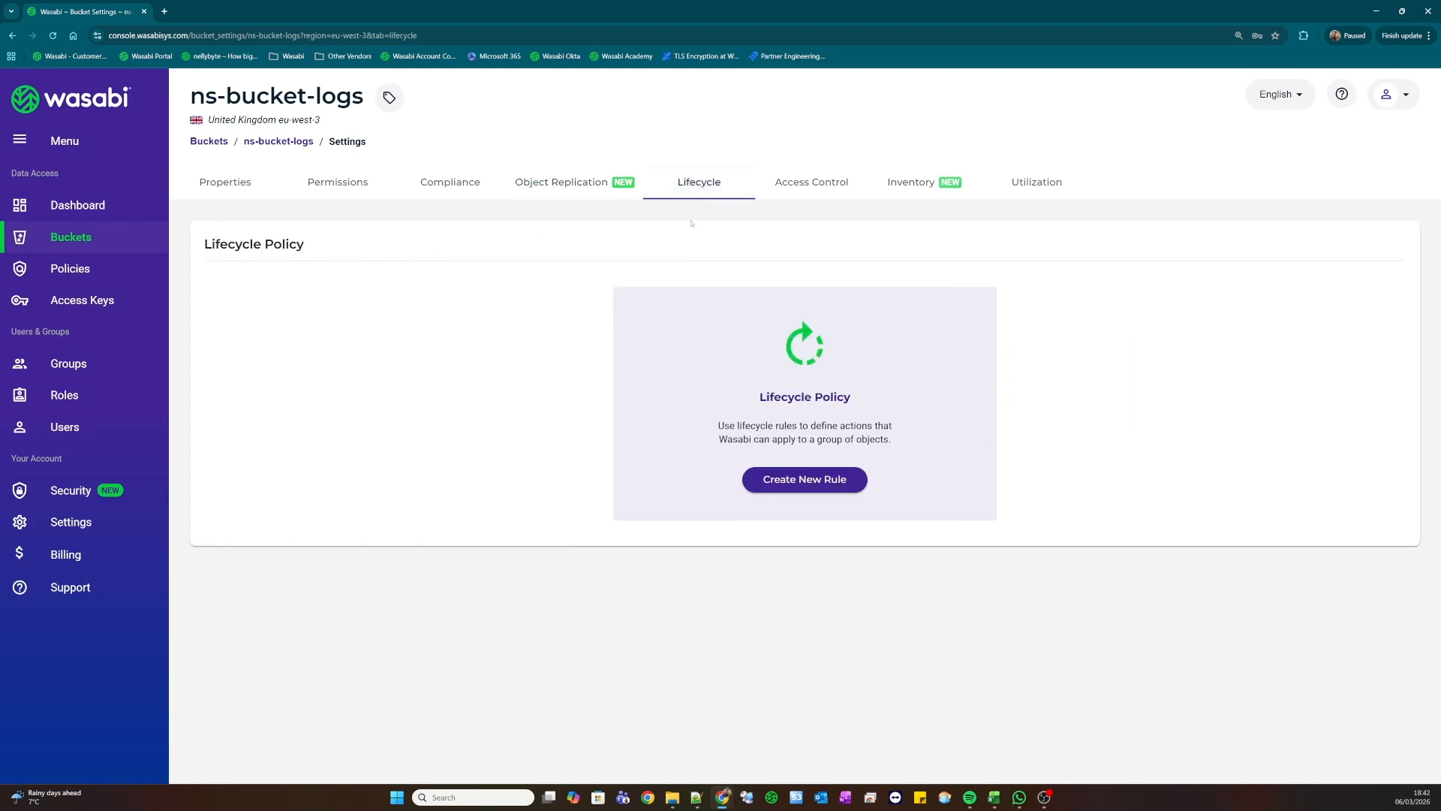
{"action": "left_click", "coordinate": [799, 481]}
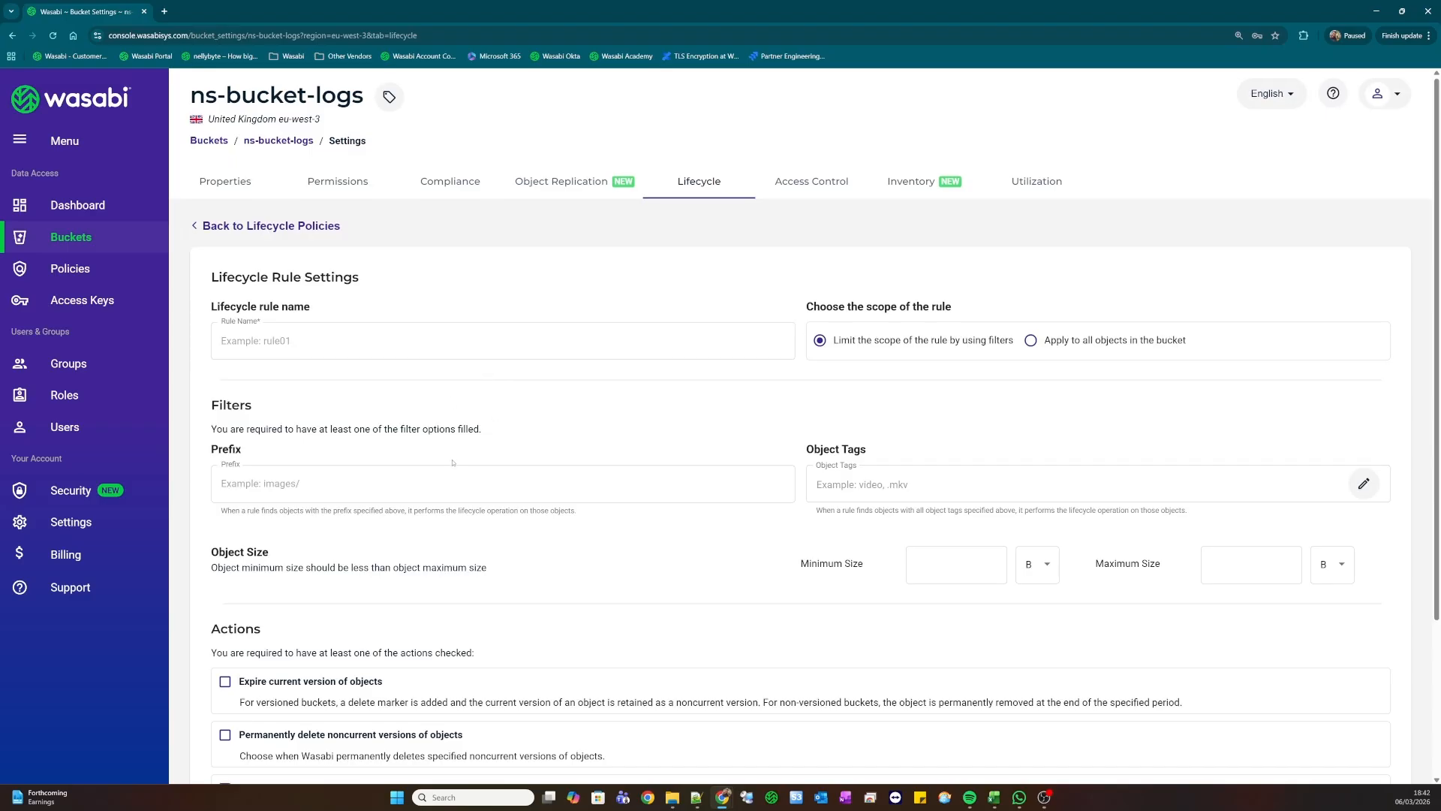
{"action": "scroll", "coordinate": [298, 526], "scroll_direction": "down", "scroll_amount": 3}
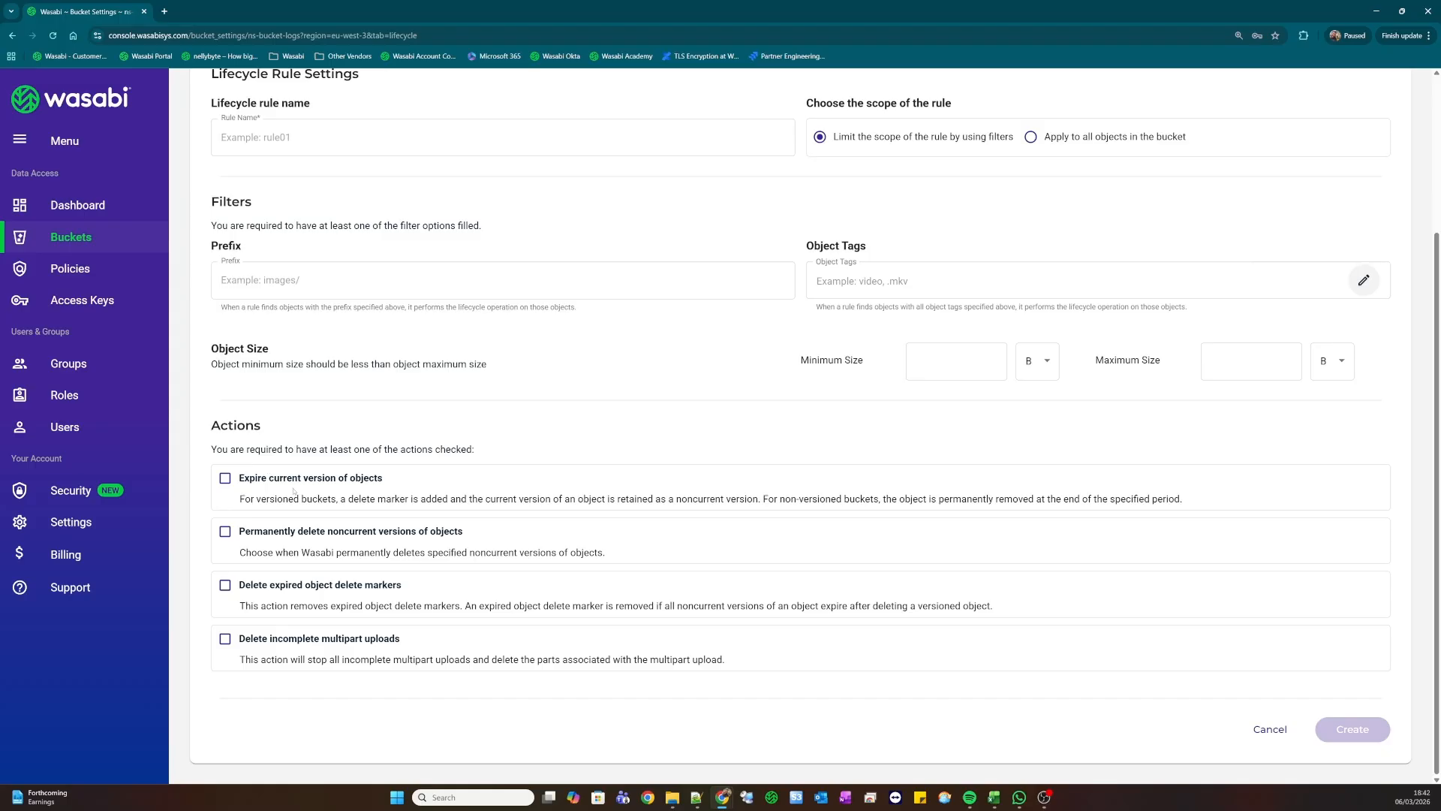
{"action": "scroll", "coordinate": [631, 459], "scroll_direction": "up", "scroll_amount": 2}
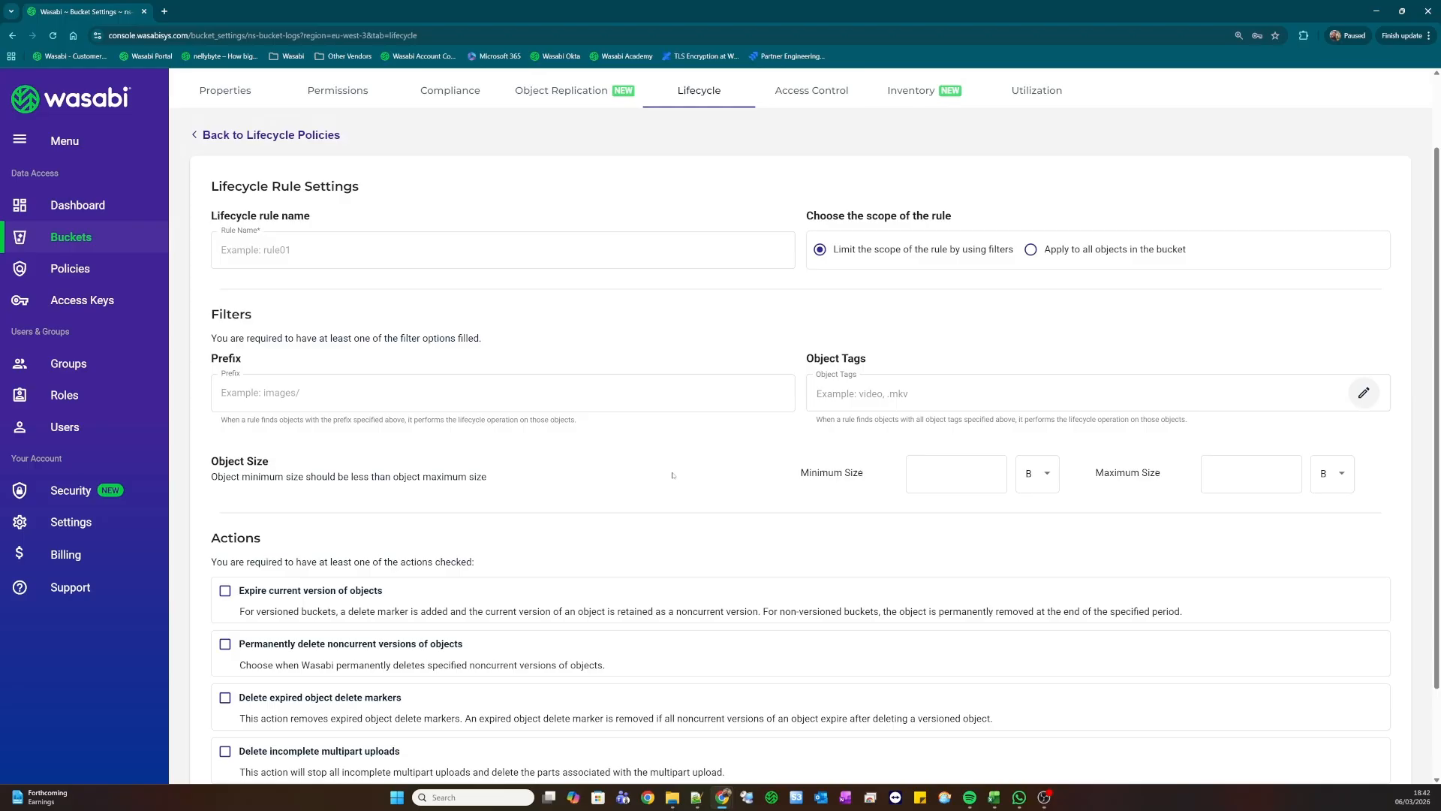
{"action": "scroll", "coordinate": [679, 481], "scroll_direction": "up", "scroll_amount": 1}
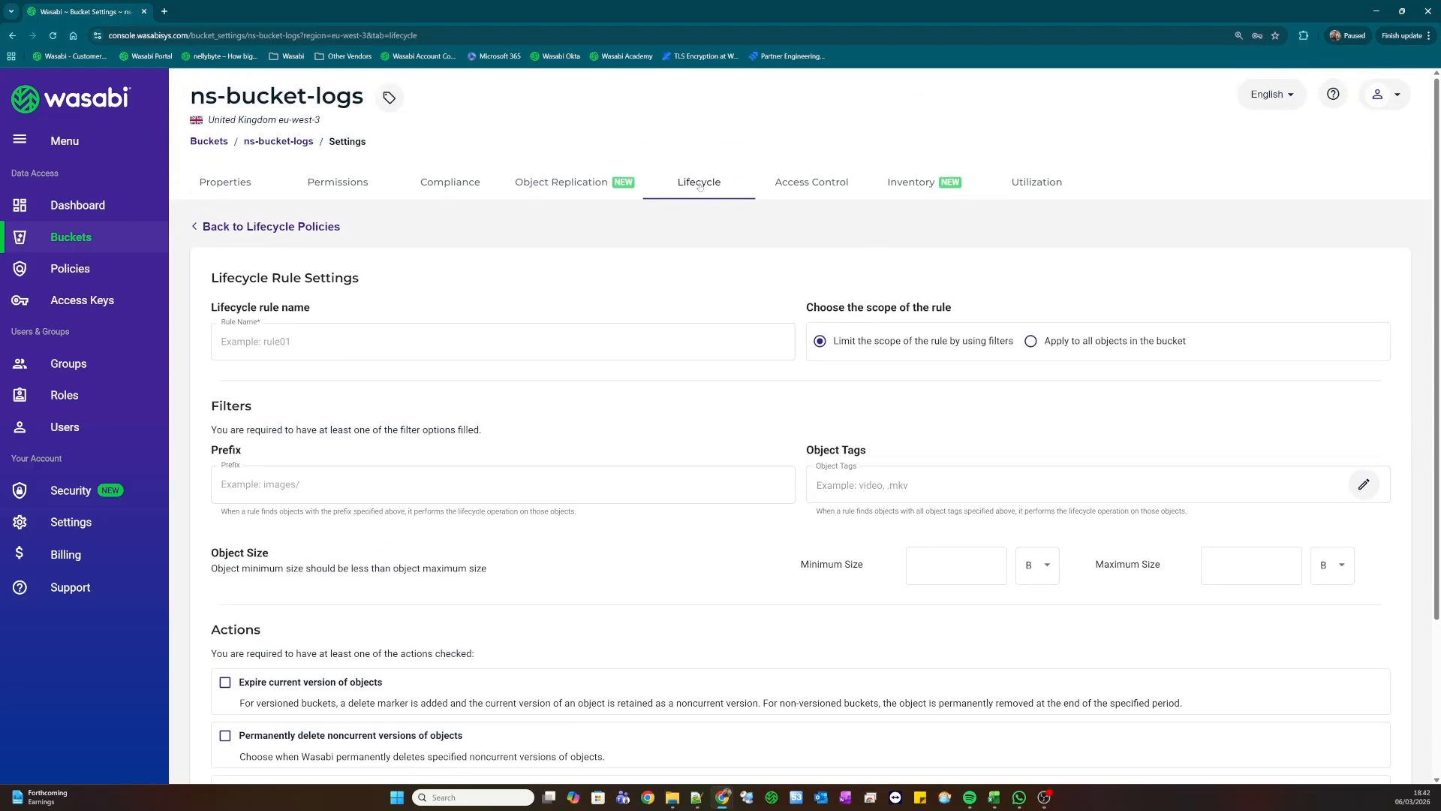
{"action": "left_click", "coordinate": [821, 183]}
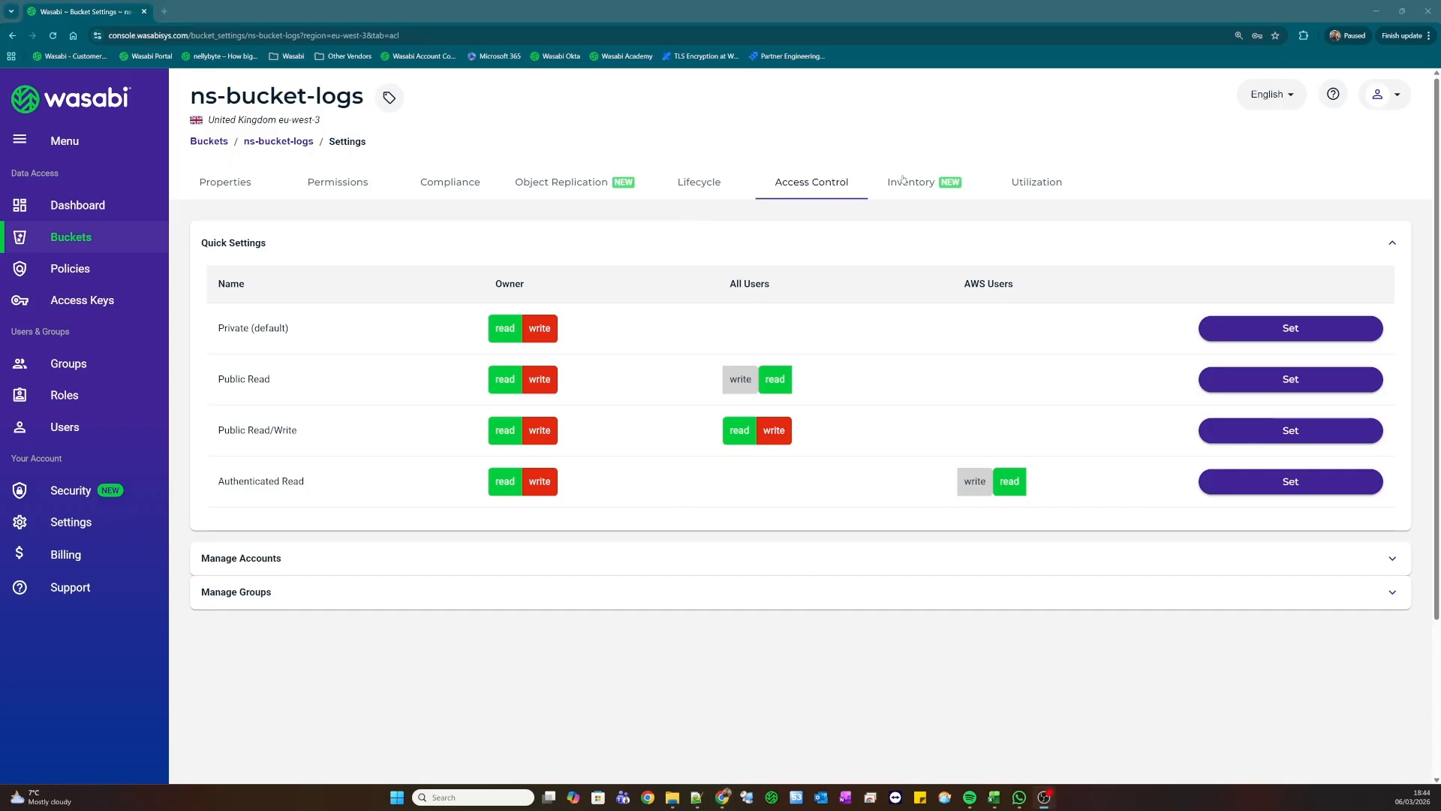
- Glance at the Inventory form and Utilization overview of ns-bucket-logs, then go to the Users list
{"action": "left_click", "coordinate": [906, 183]}
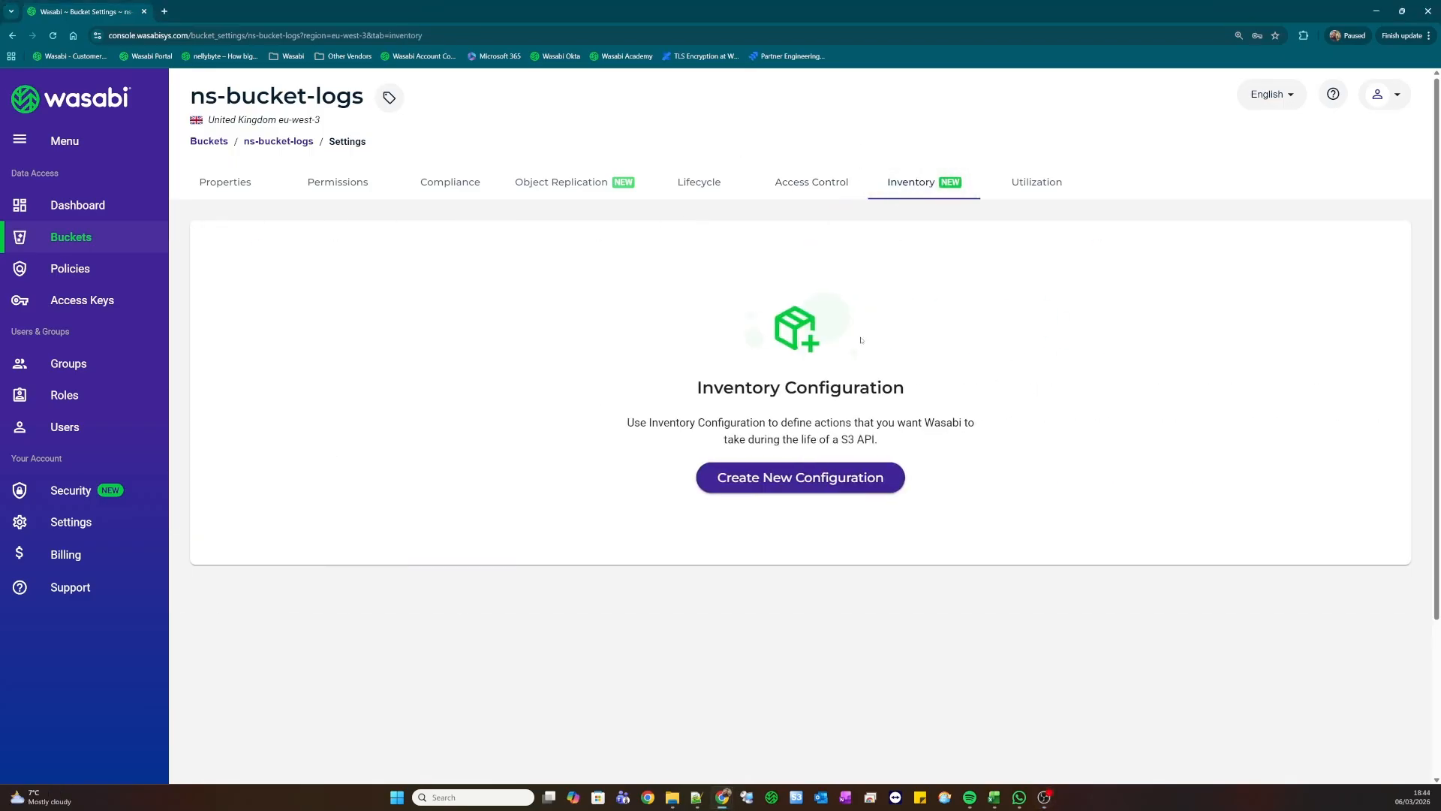
{"action": "left_click", "coordinate": [802, 473]}
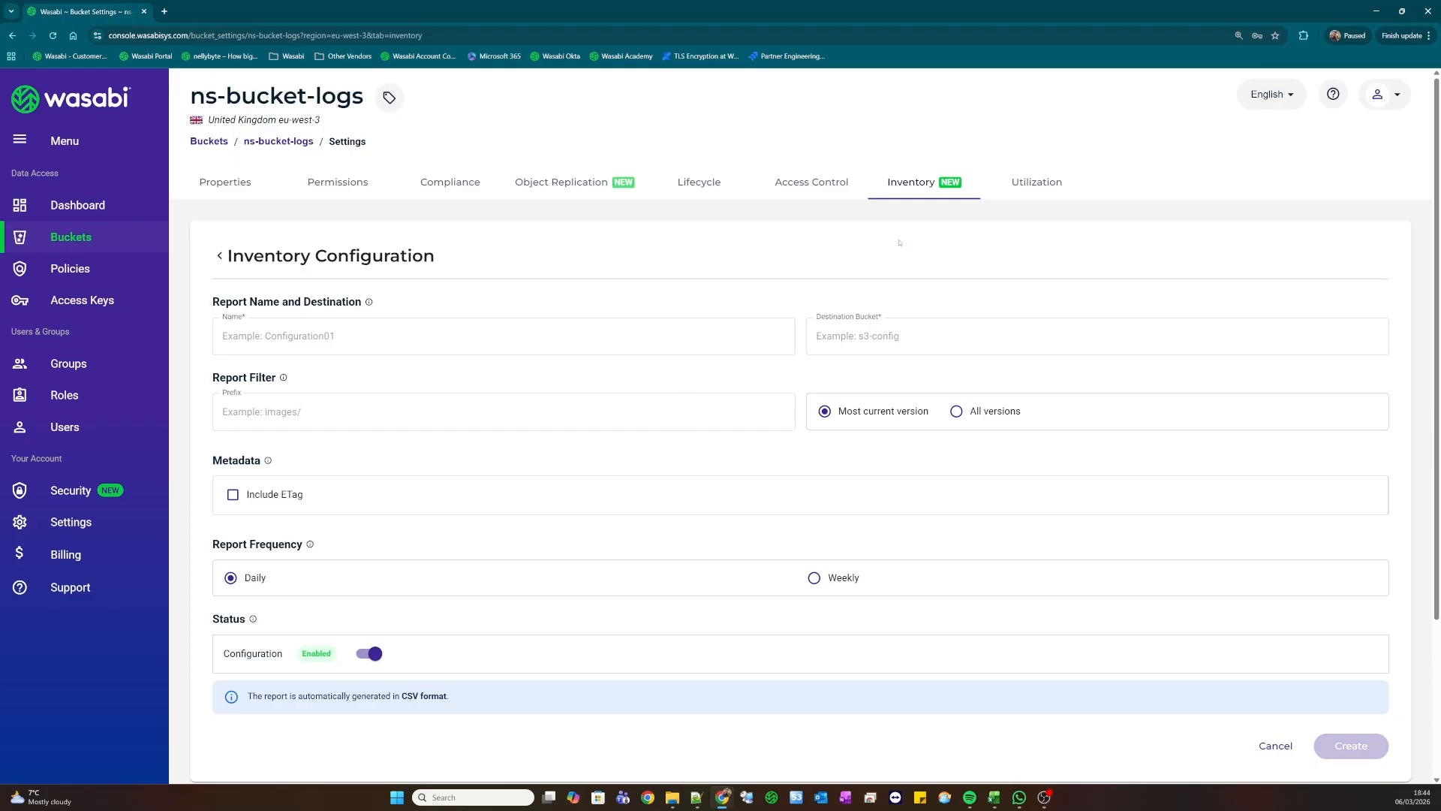
{"action": "left_click", "coordinate": [1035, 186]}
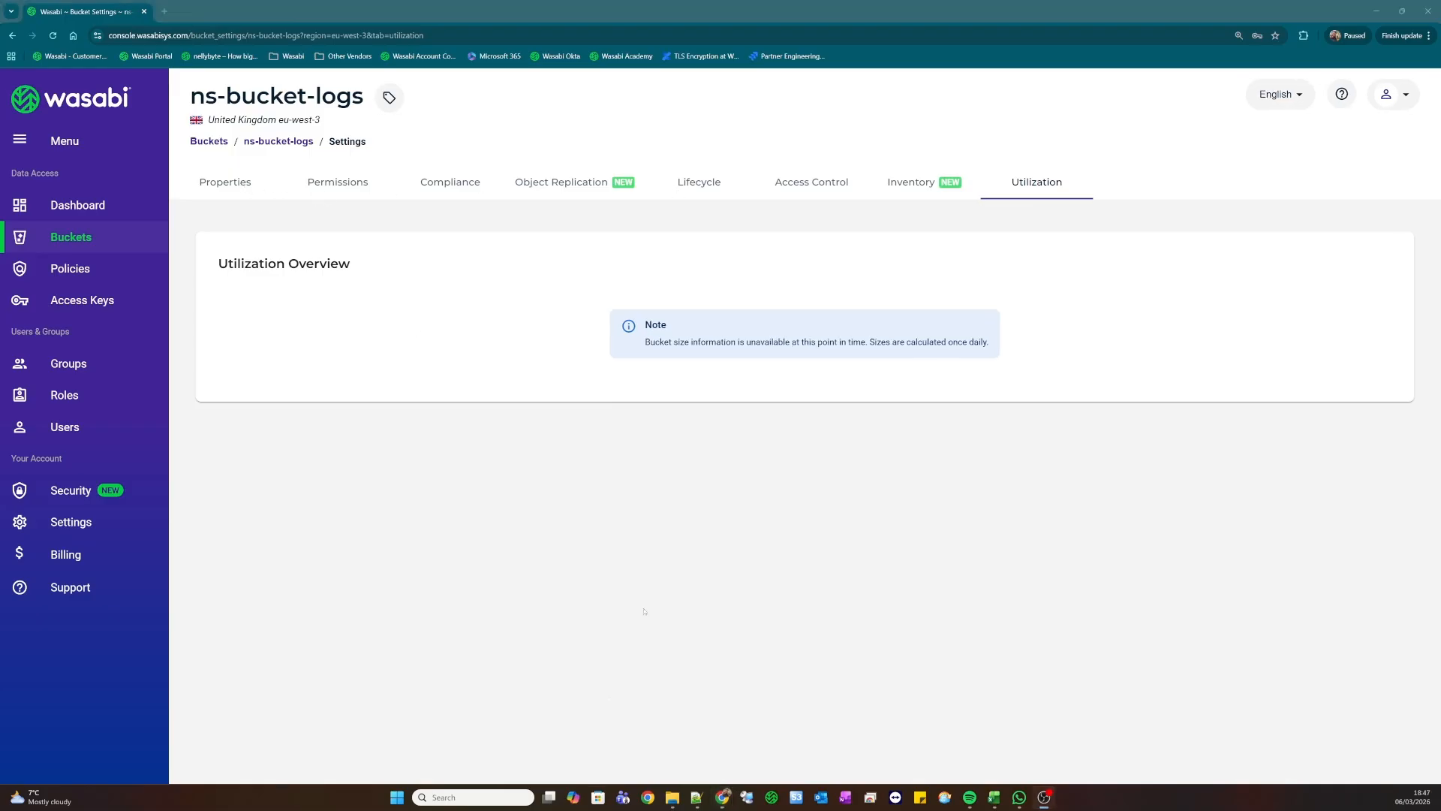
{"action": "left_click", "coordinate": [74, 236]}
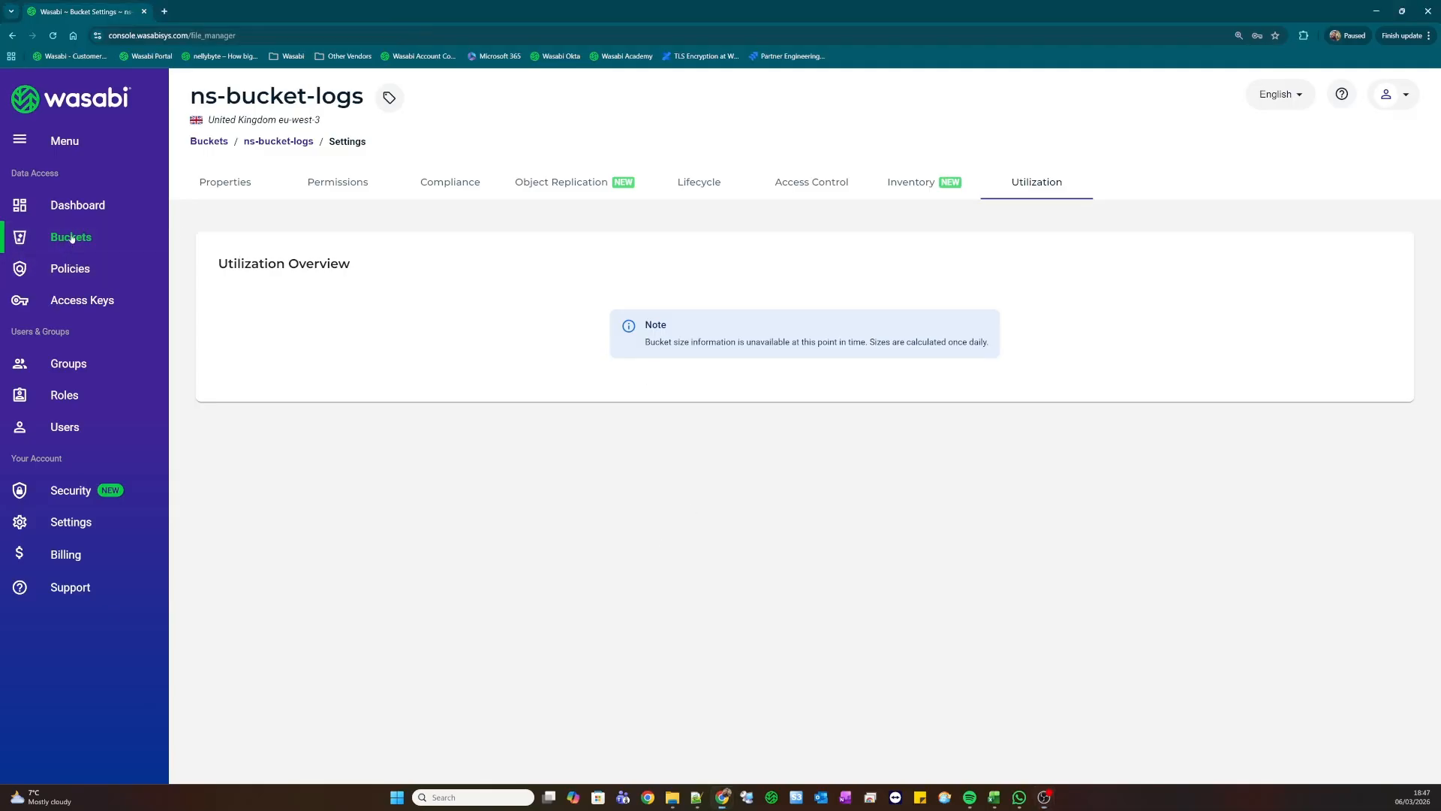
{"action": "left_click", "coordinate": [63, 429]}
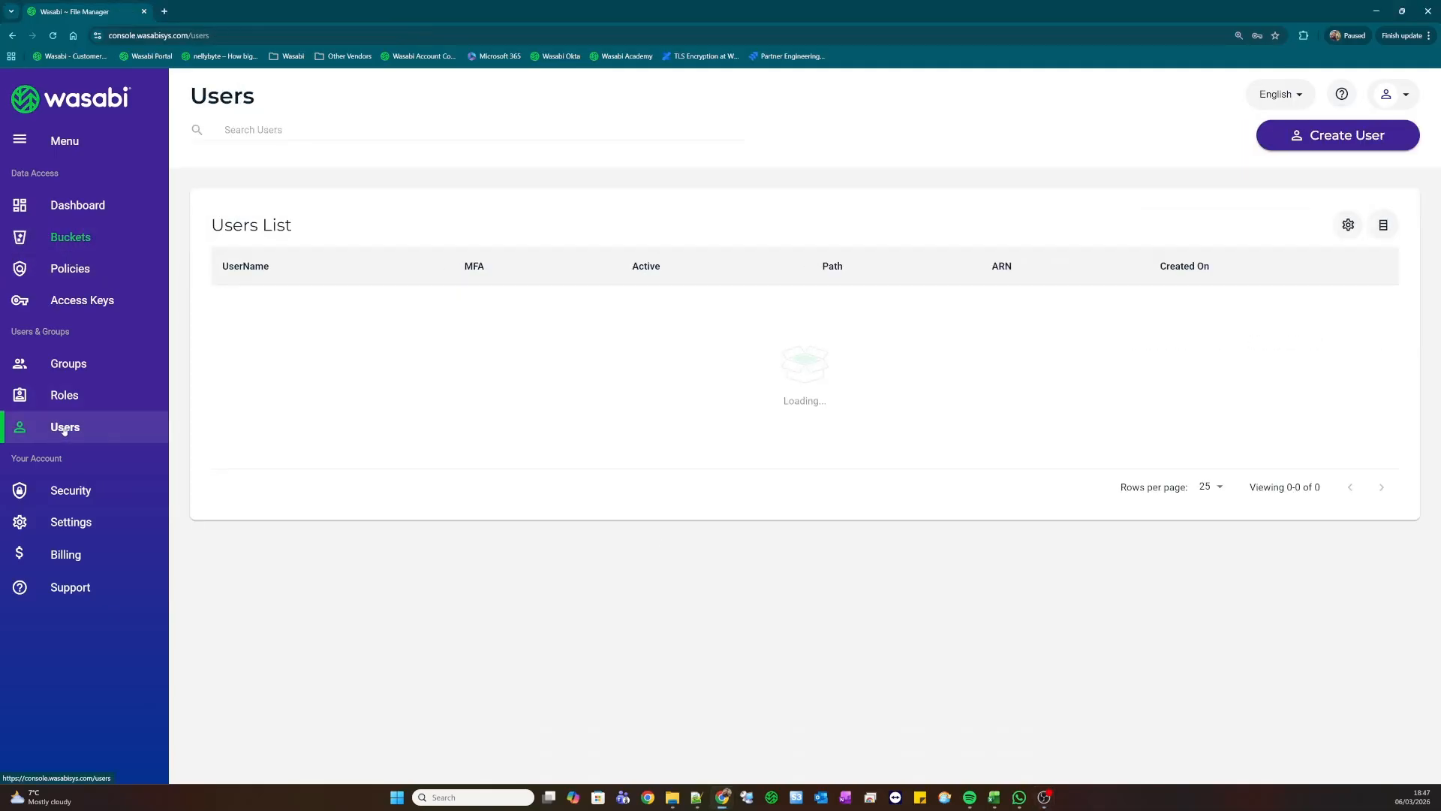
- Enter new user Homer with Programmatic and Console access and a console password
{"action": "left_click", "coordinate": [1343, 143]}
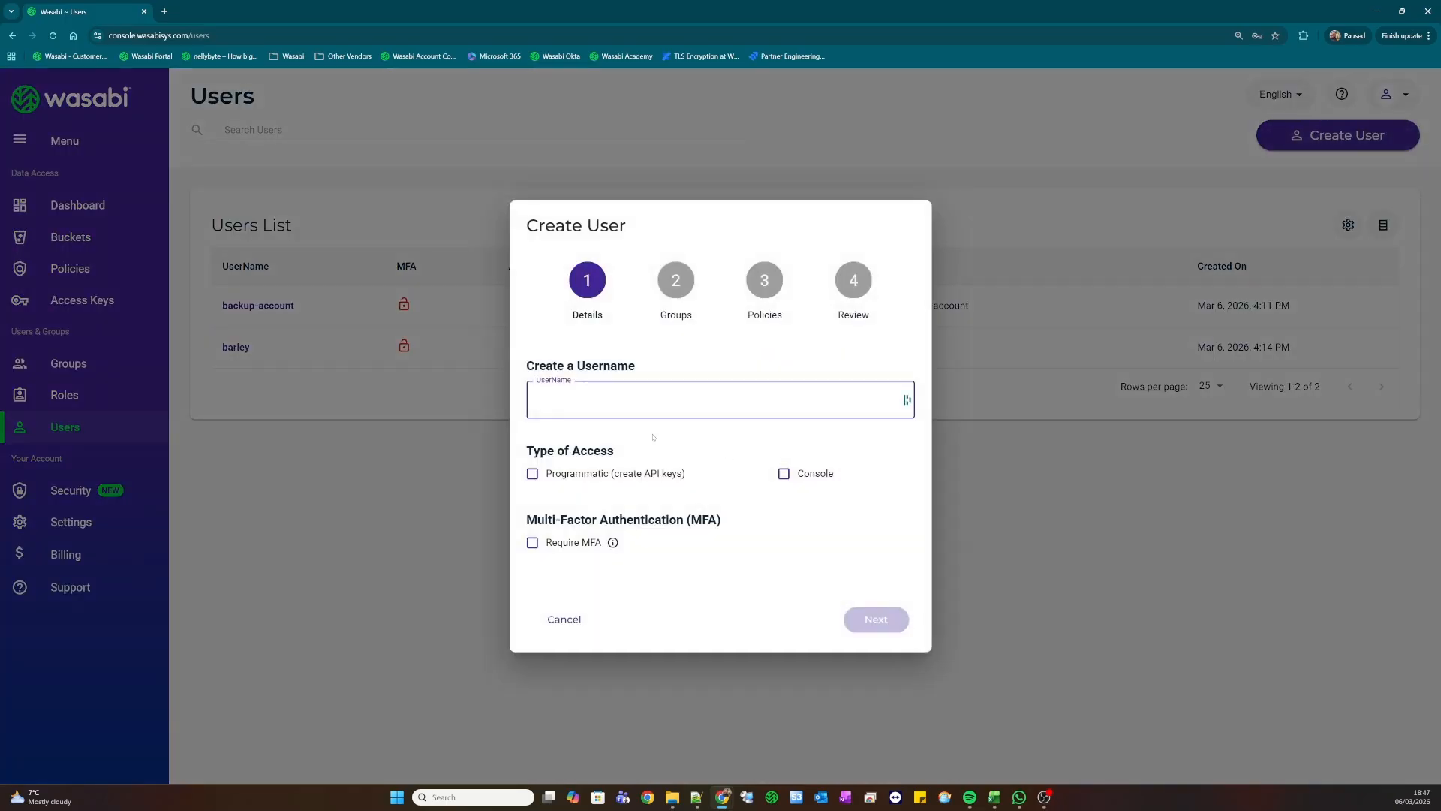
{"action": "type", "text": "Homer"}
{"action": "left_click", "coordinate": [532, 476]}
{"action": "left_click", "coordinate": [784, 473]}
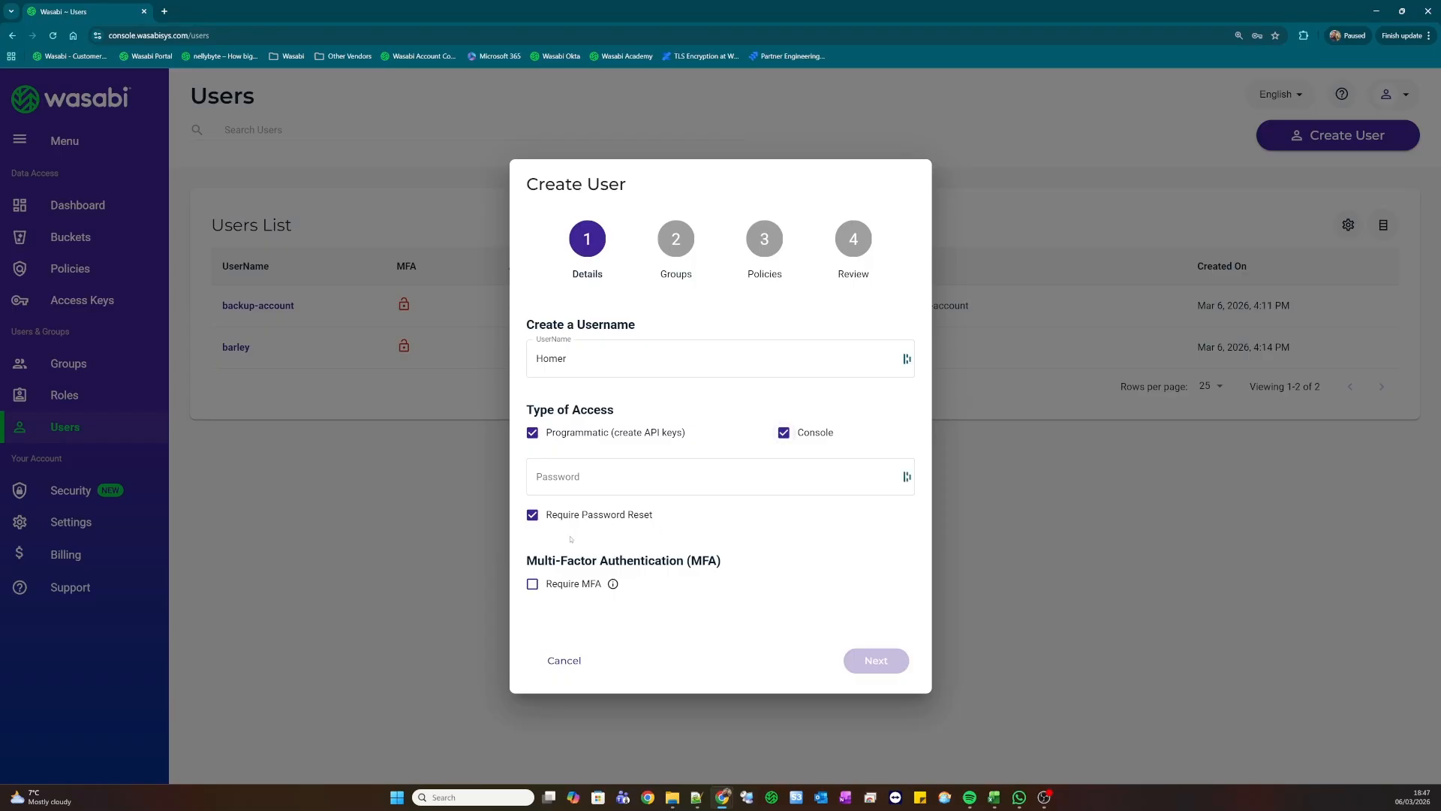
{"action": "left_click", "coordinate": [700, 471]}
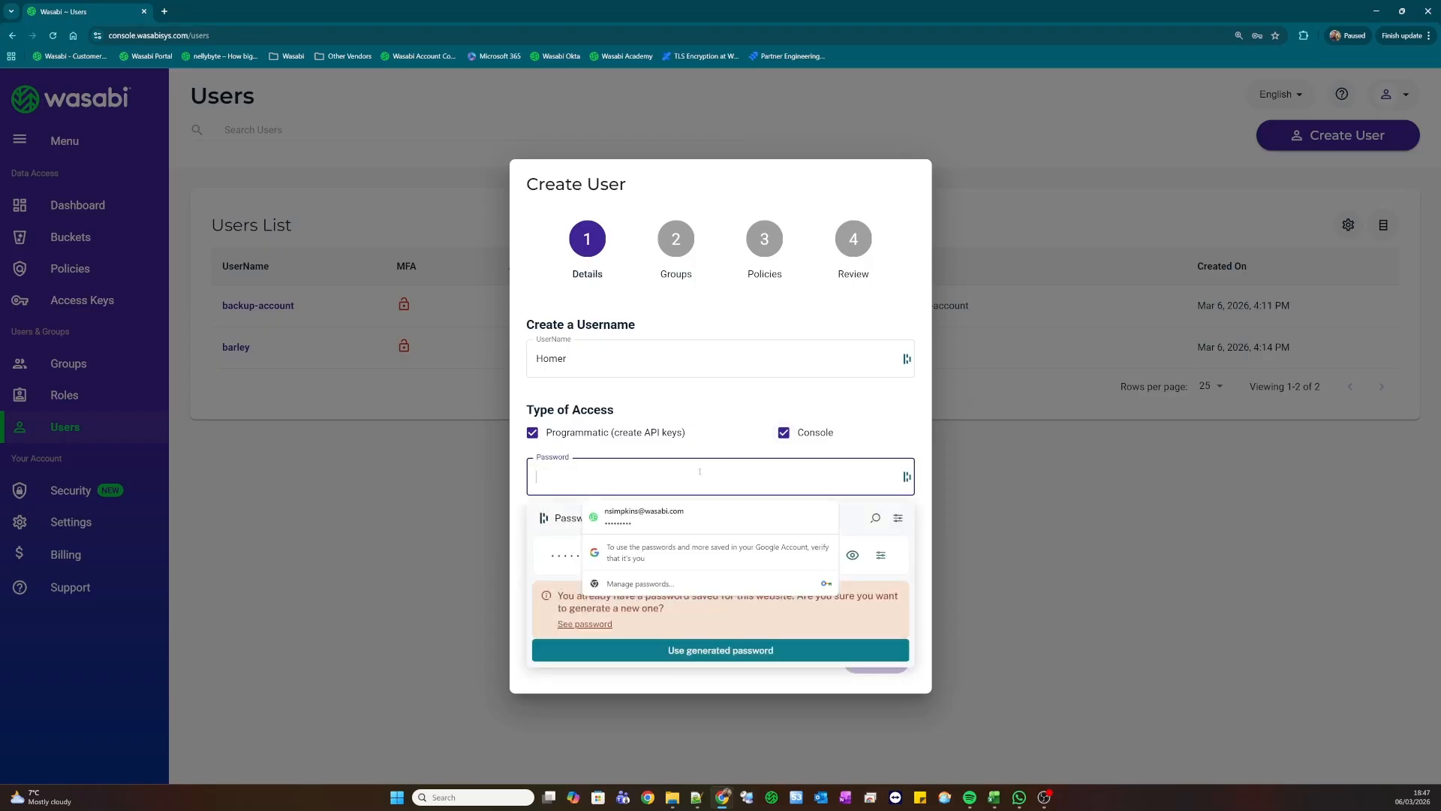
{"action": "type", "text": "*********"}
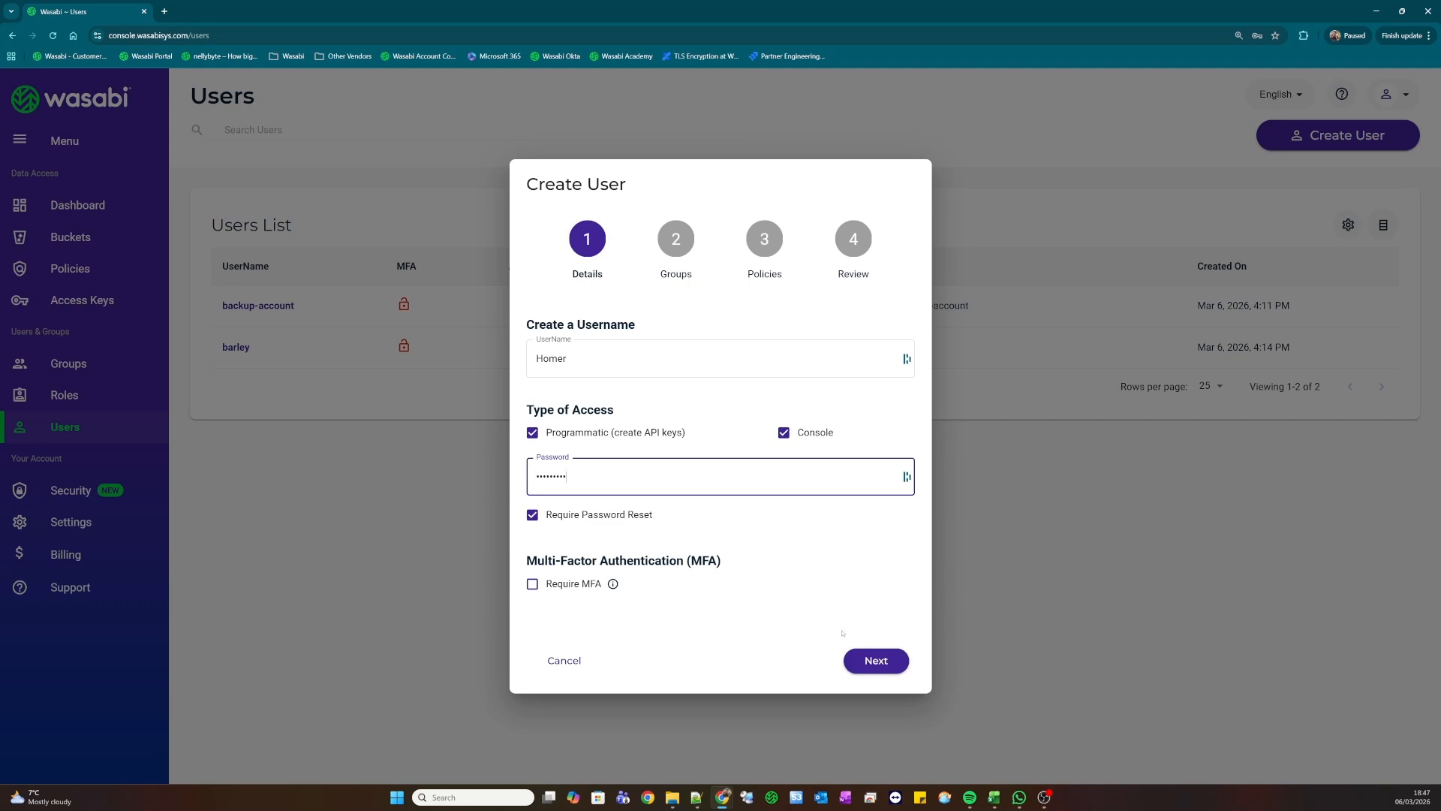
- Skip groups and policies and create the user Homer
{"action": "left_click", "coordinate": [903, 658]}
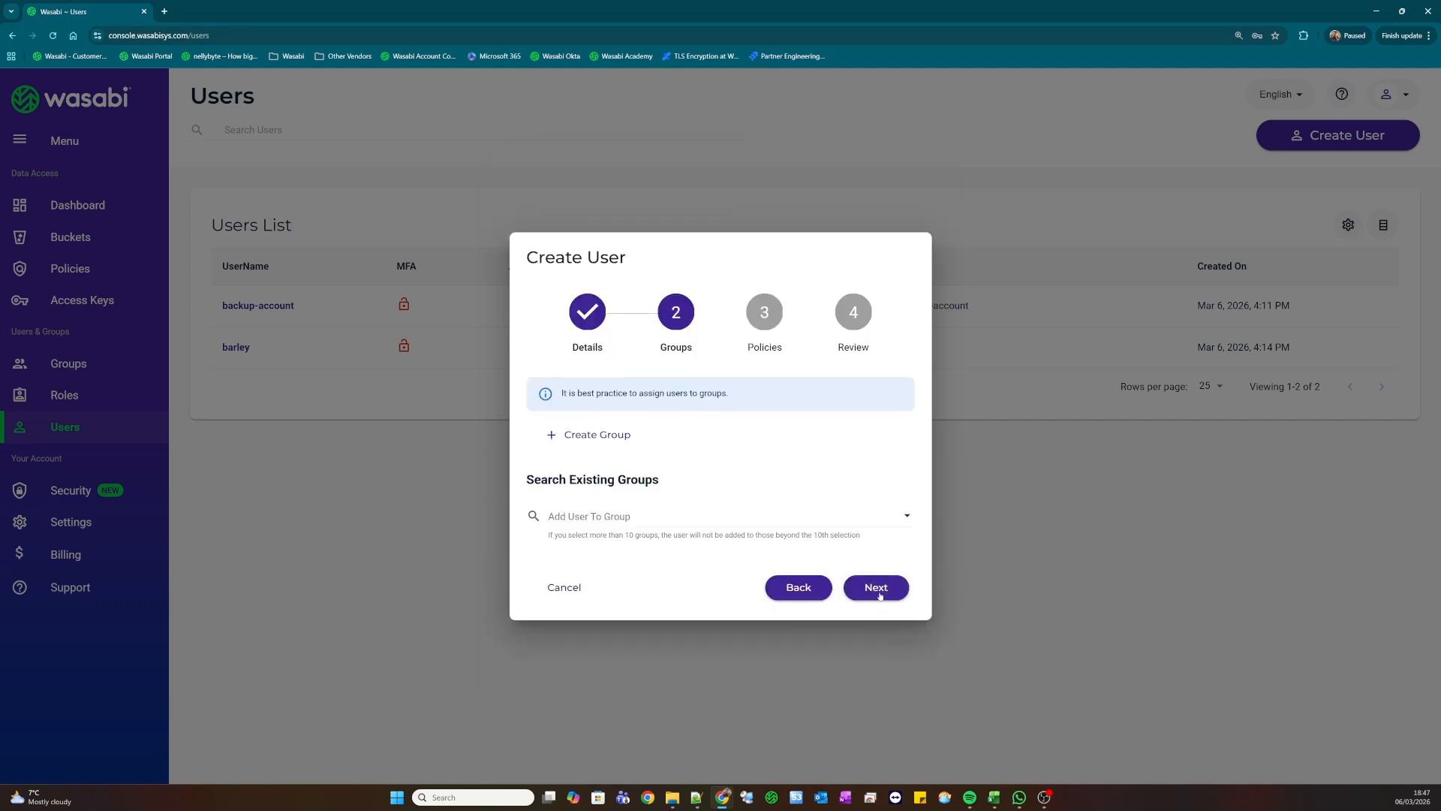
{"action": "left_click", "coordinate": [876, 587]}
{"action": "scroll", "coordinate": [875, 690], "scroll_direction": "down", "scroll_amount": 5}
{"action": "left_click", "coordinate": [868, 728]}
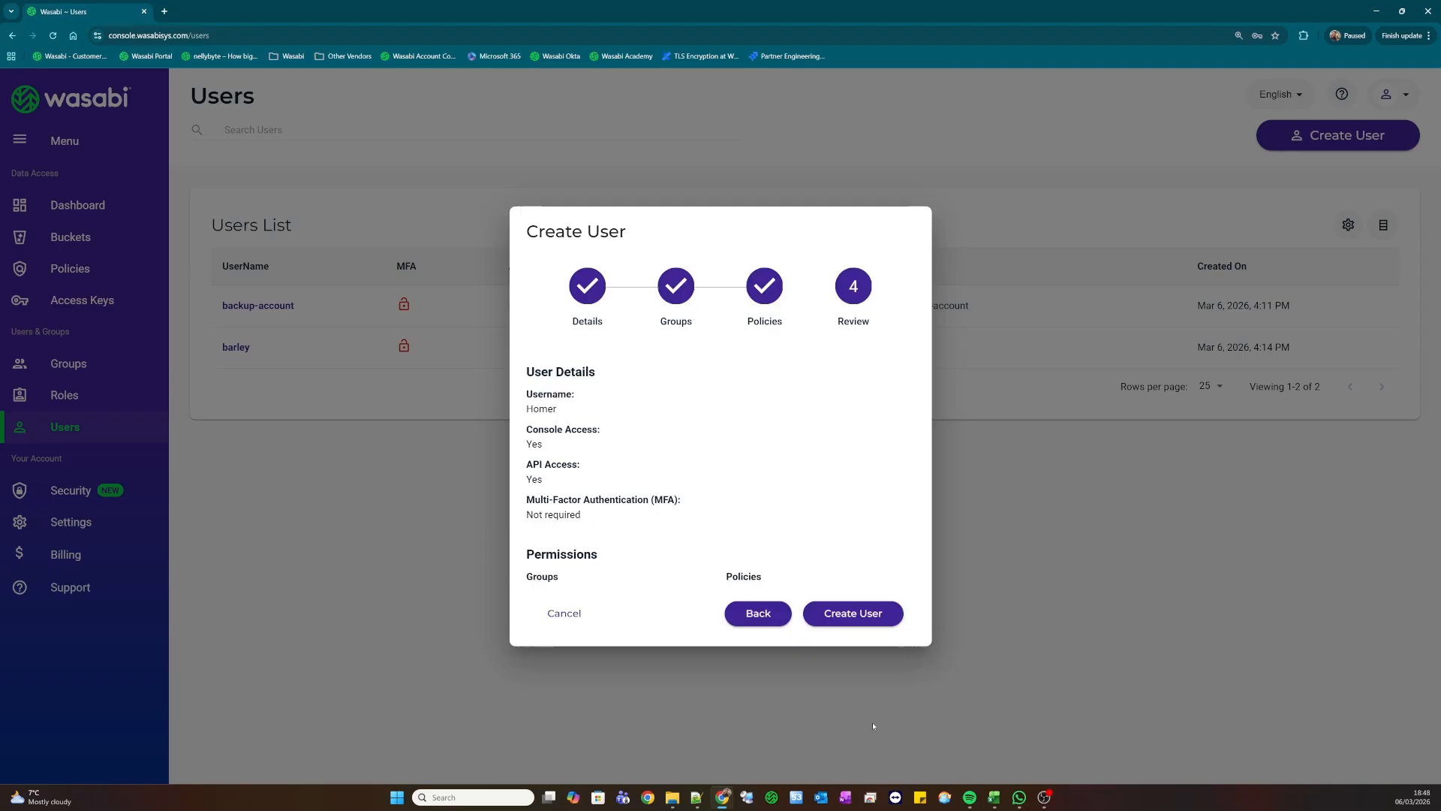
{"action": "left_click", "coordinate": [856, 612]}
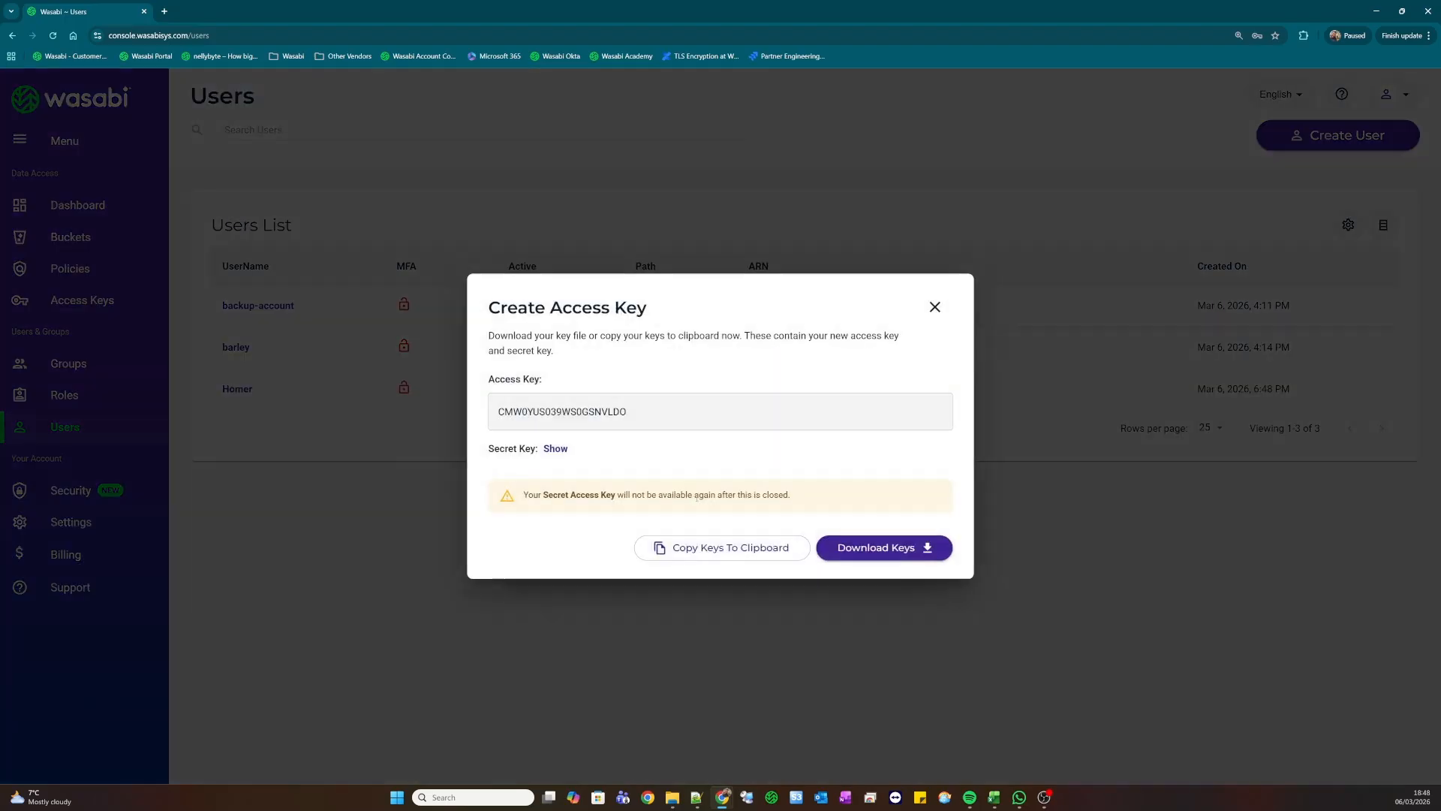
- Reveal Homer's secret key, copy both keys to the clipboard, and open the Notepad key note
{"action": "left_click", "coordinate": [556, 449]}
{"action": "left_click", "coordinate": [728, 567]}
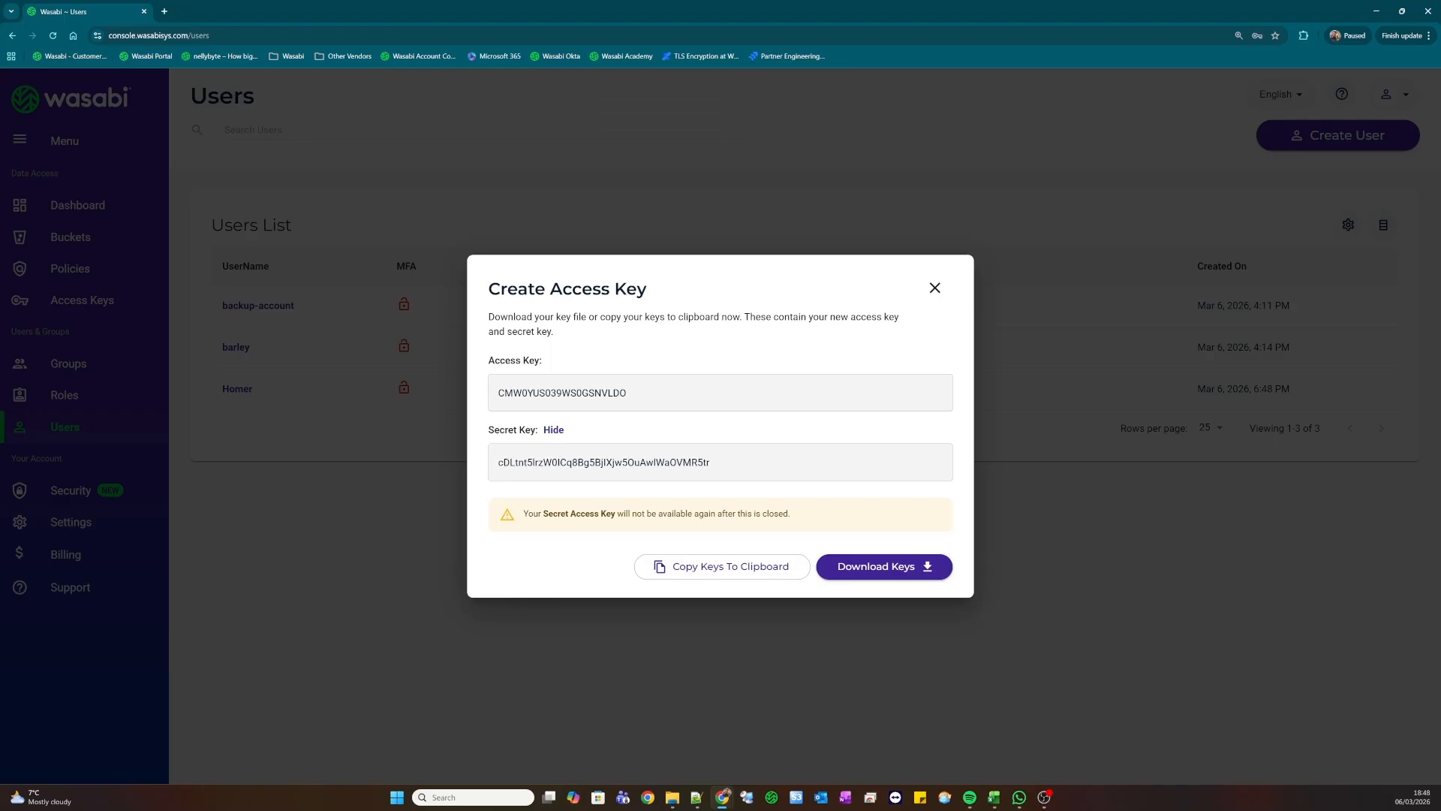
{"action": "key", "text": "super"}
{"action": "key", "text": "Return"}
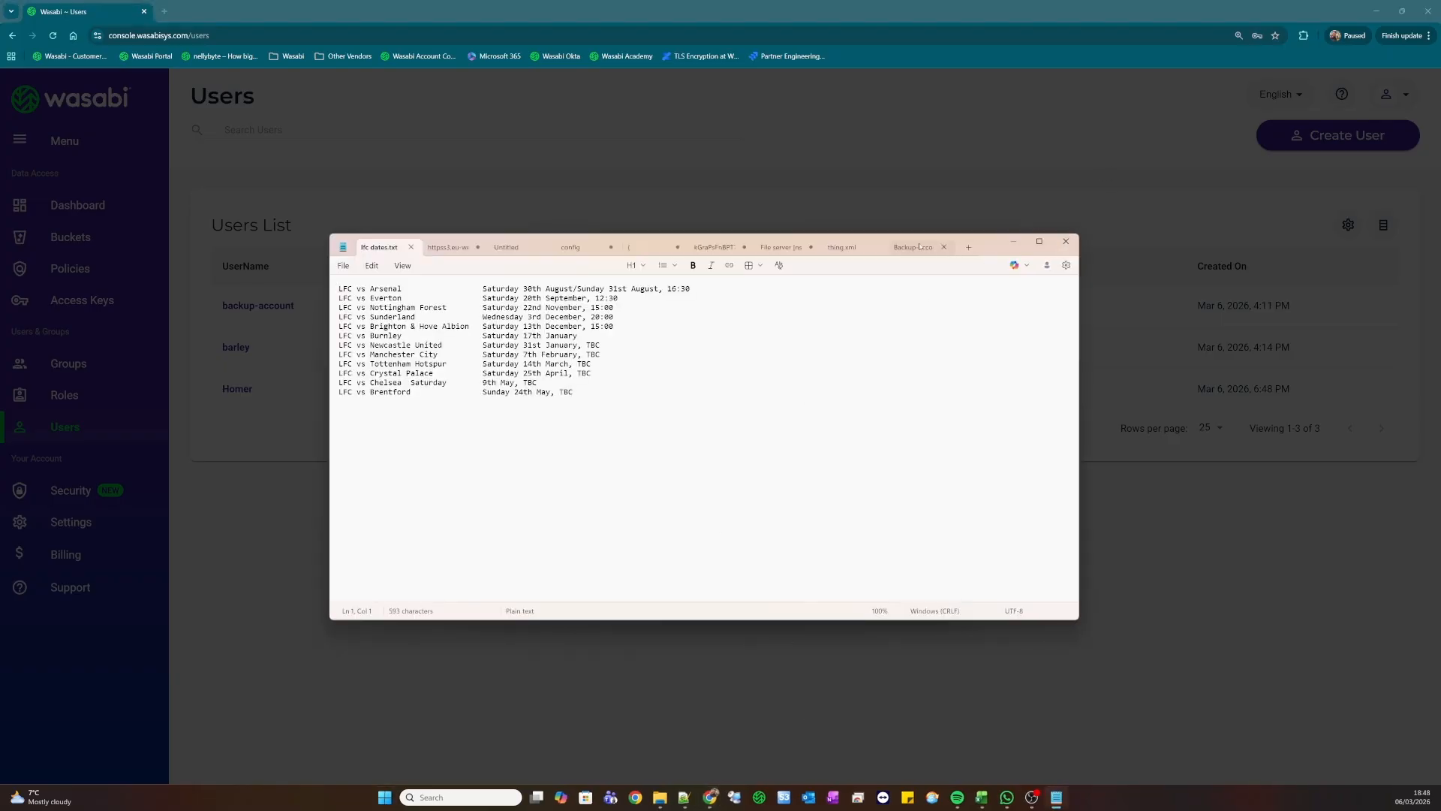
{"action": "left_click", "coordinate": [923, 246]}
{"action": "key", "text": "alt+Tab"}
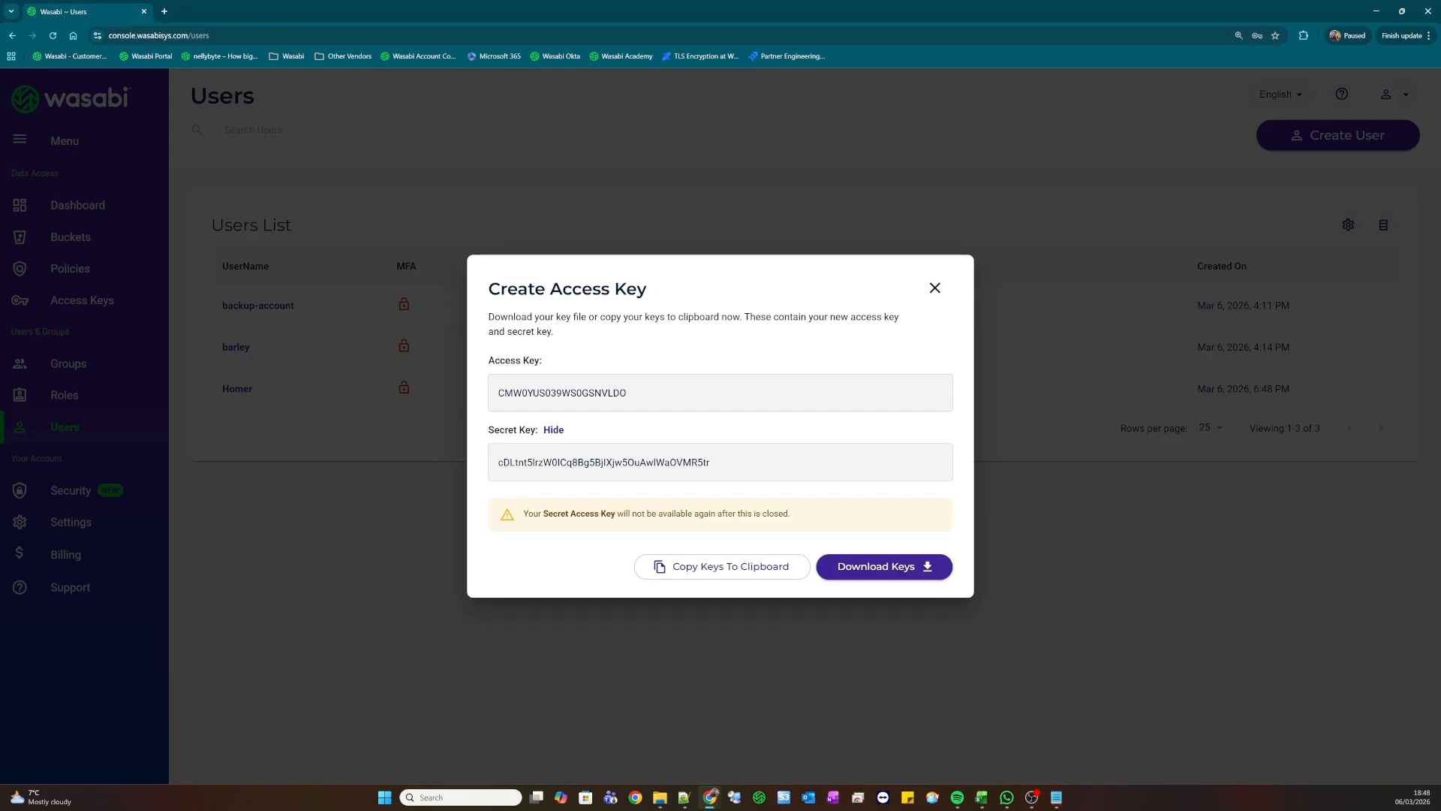
- Paste Homer's access and secret keys into the key note with a Homer label above them
{"action": "key", "text": "alt+Tab"}
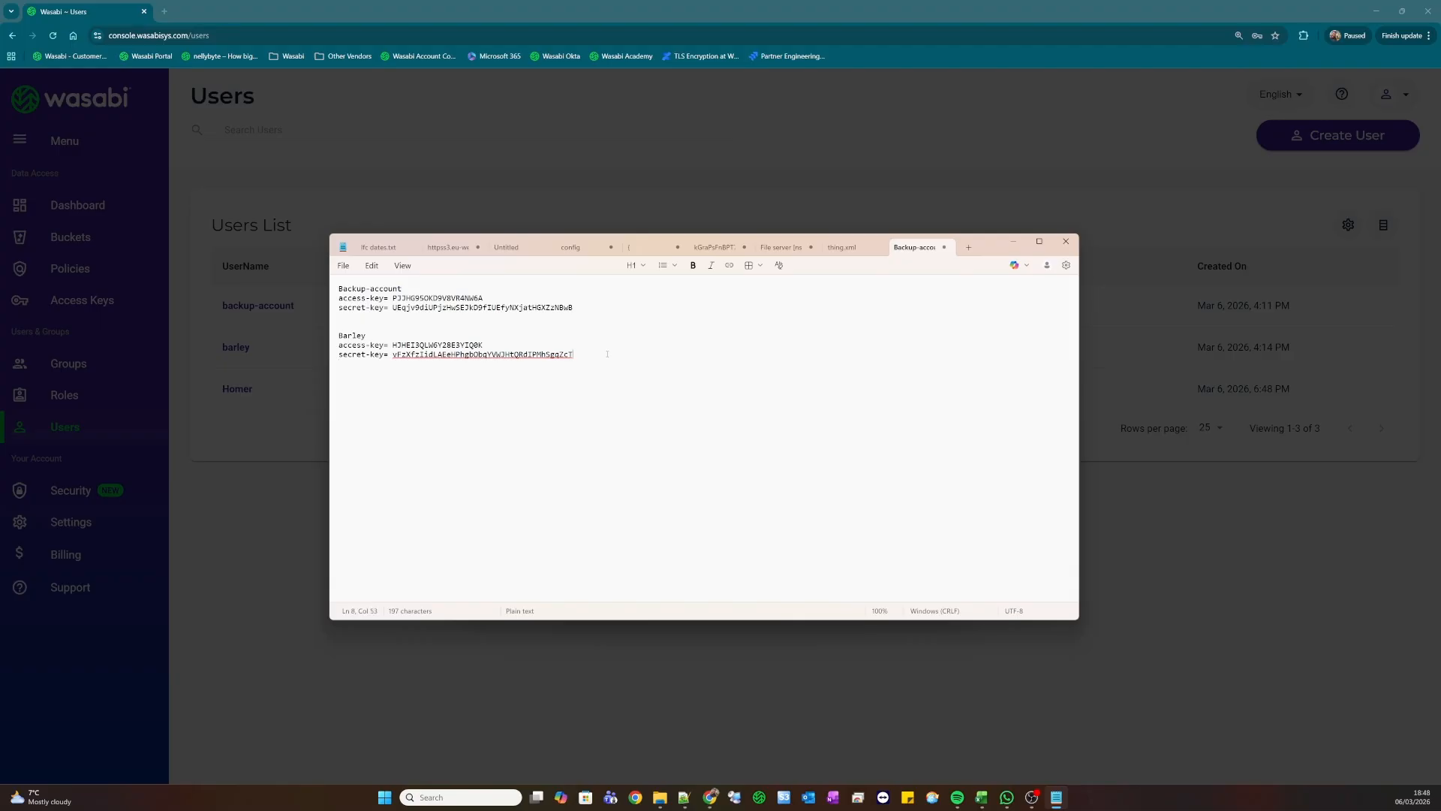
{"action": "key", "text": "ctrl+v"}
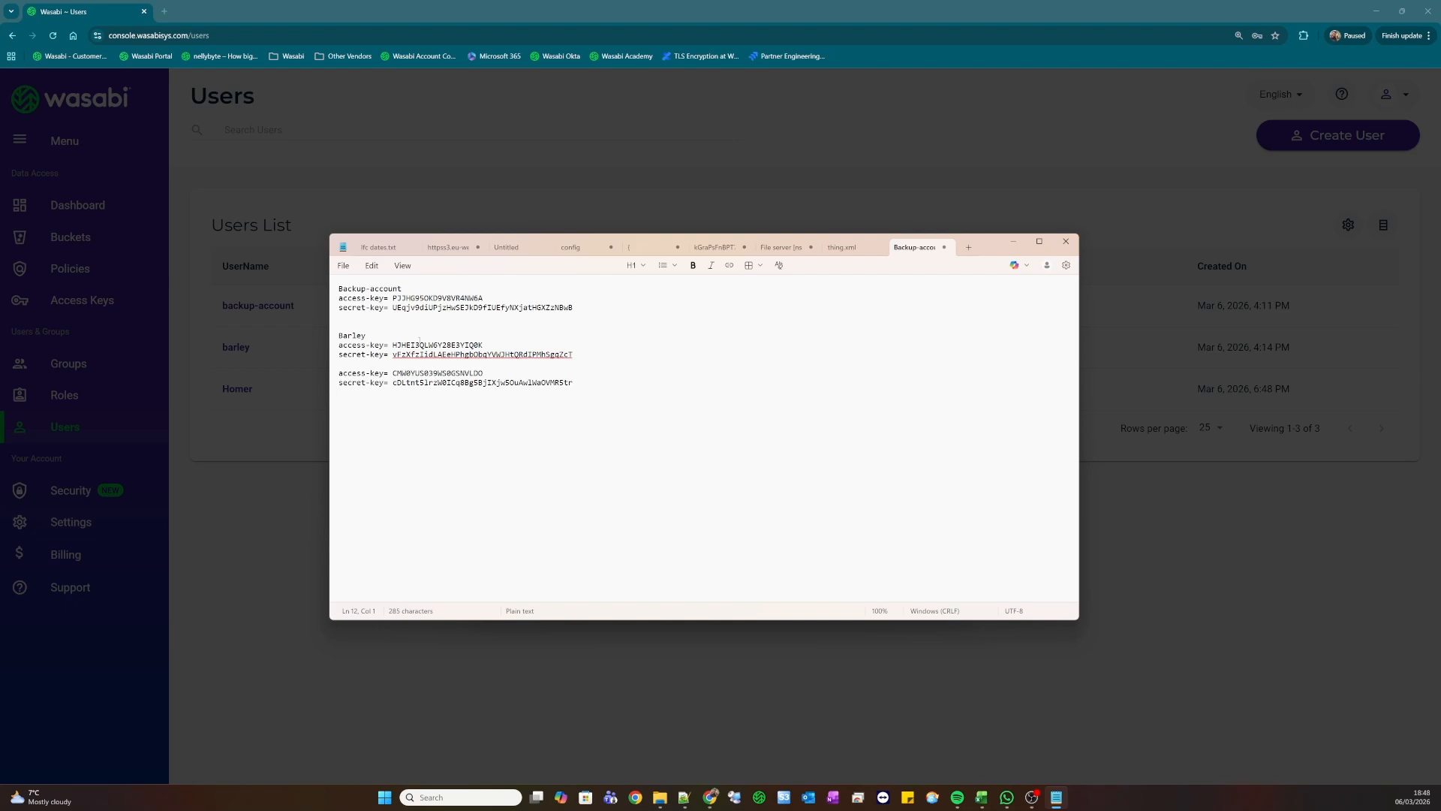
{"action": "key", "text": "Return"}
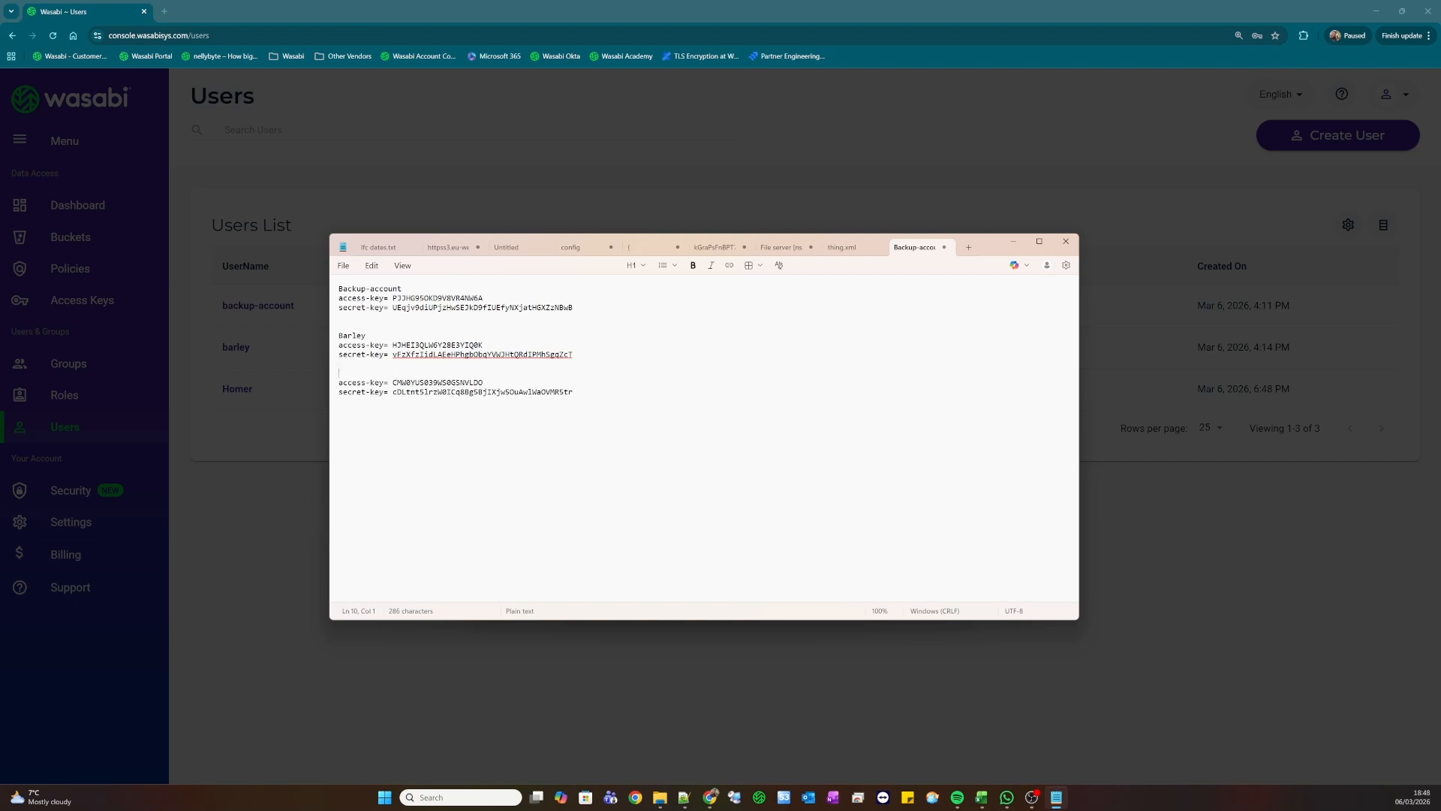
{"action": "type", "text": "Homer"}
- Minimize Notepad, close the access key and Create User dialogs, and show the bucket list
{"action": "left_click", "coordinate": [1012, 243]}
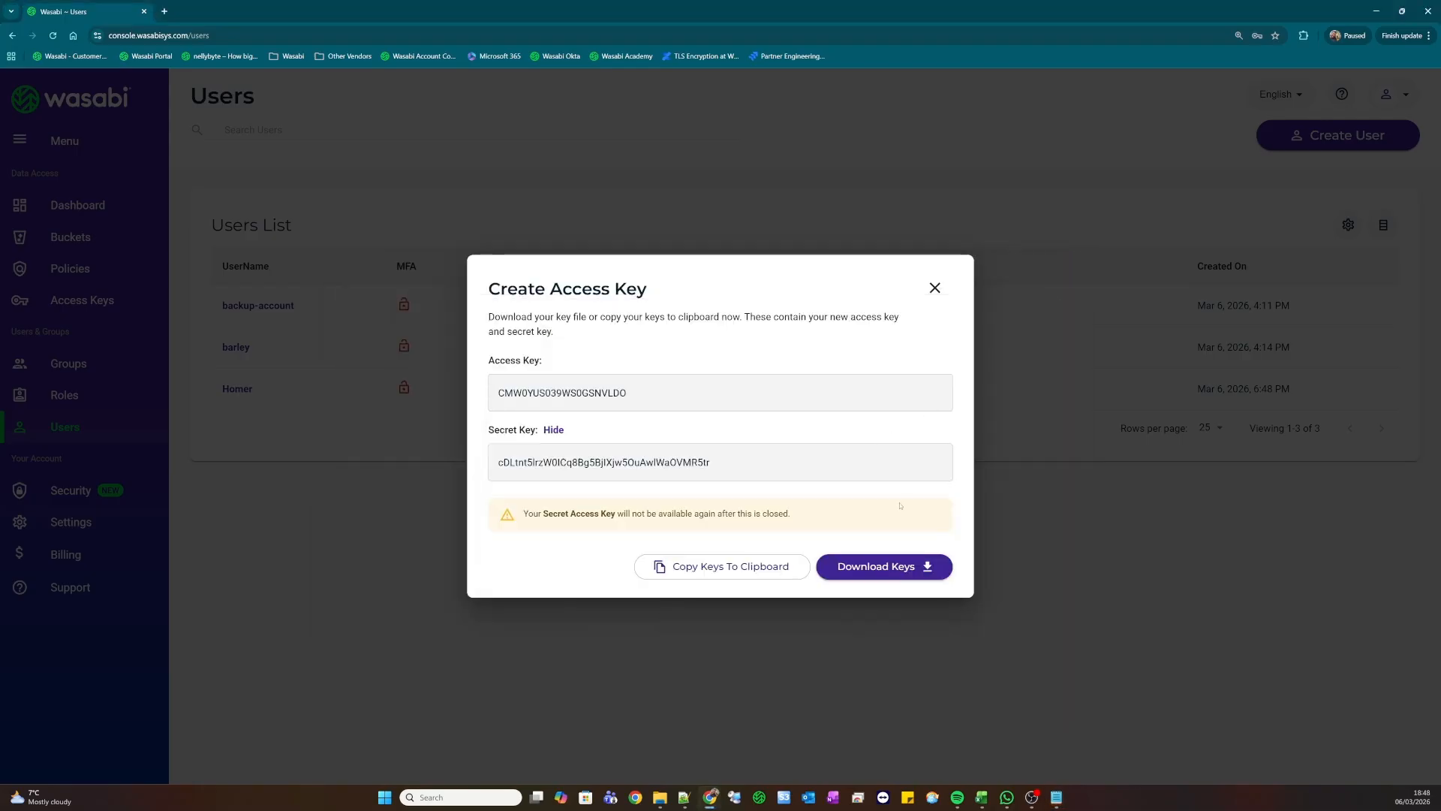
{"action": "left_click", "coordinate": [948, 295]}
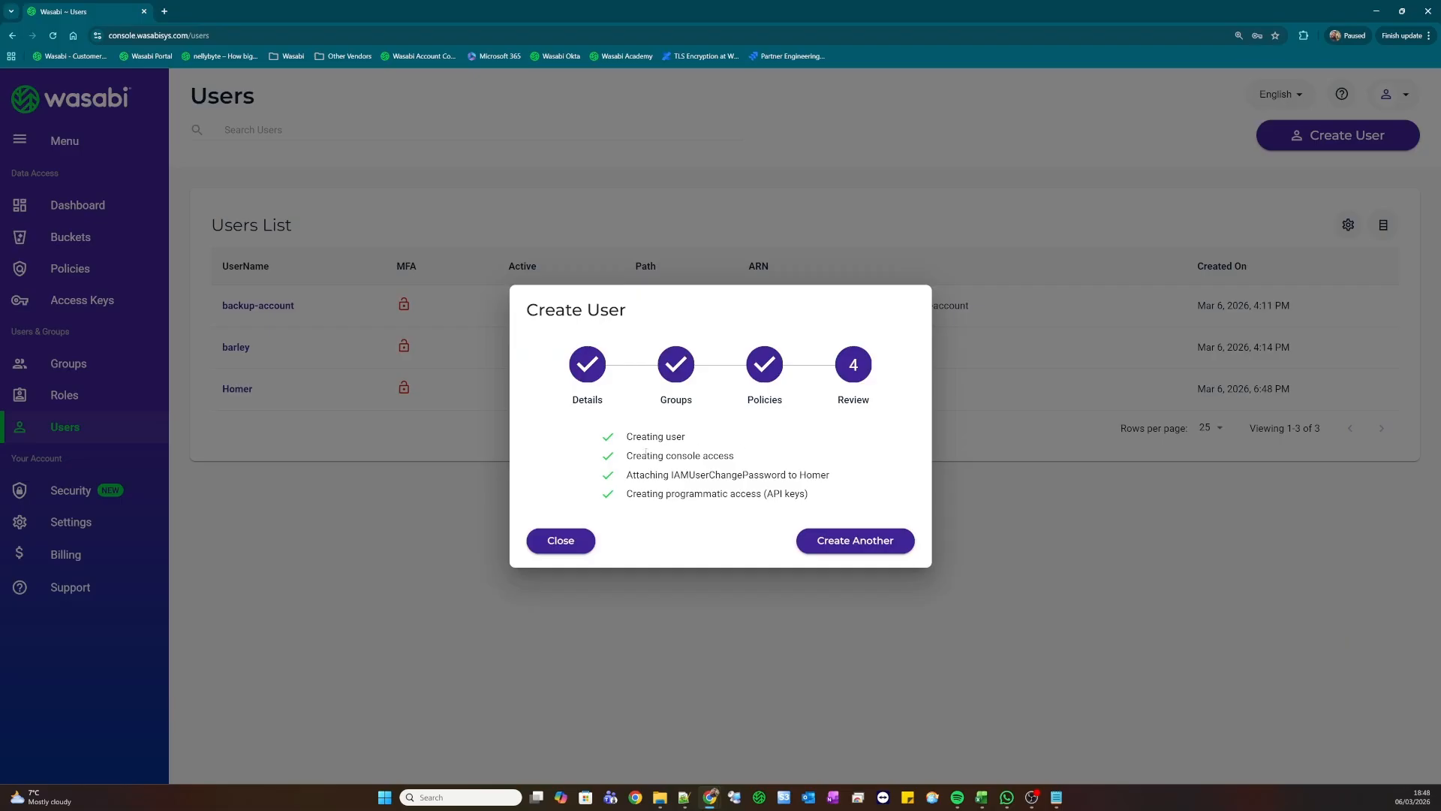
{"action": "left_click", "coordinate": [559, 542]}
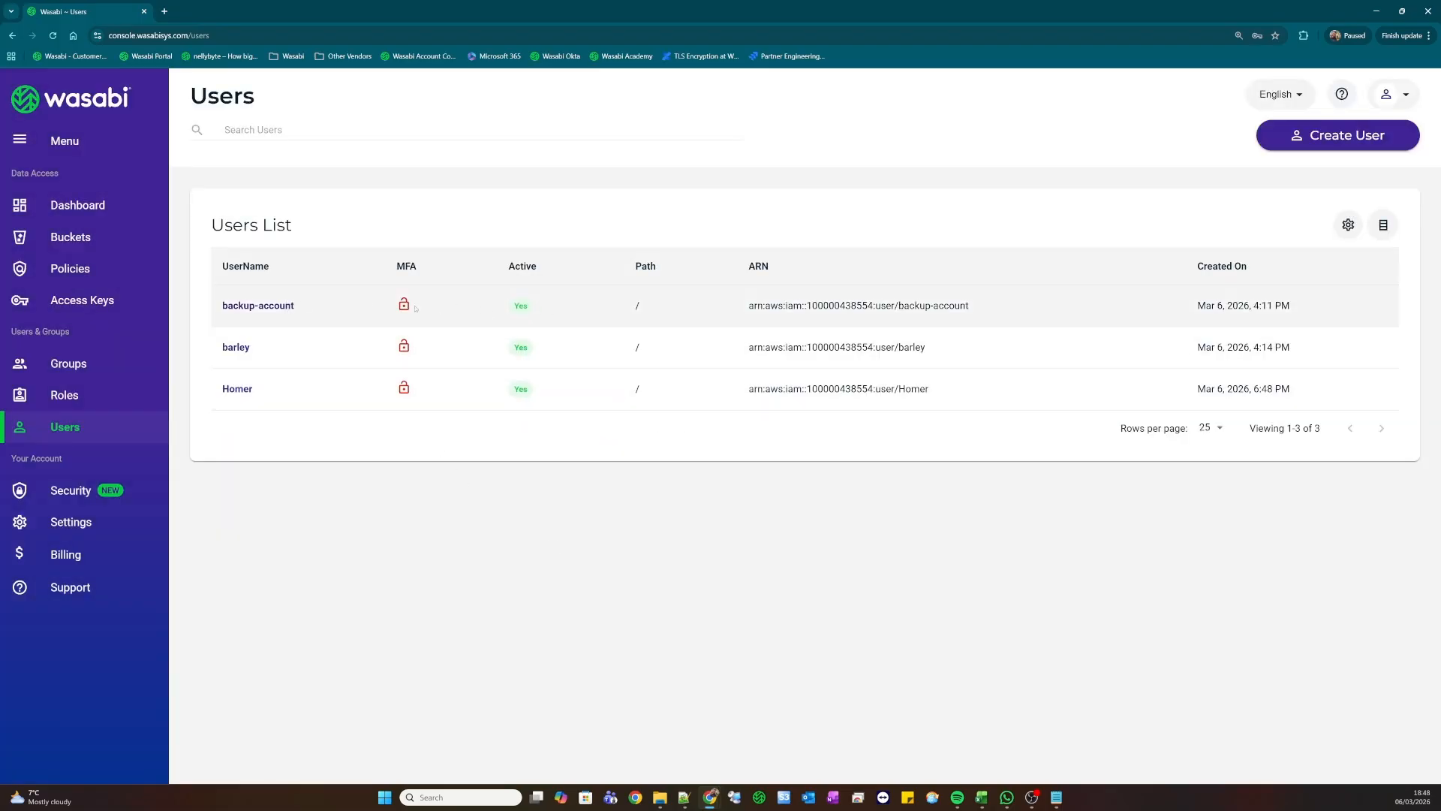
{"action": "left_click", "coordinate": [71, 236]}
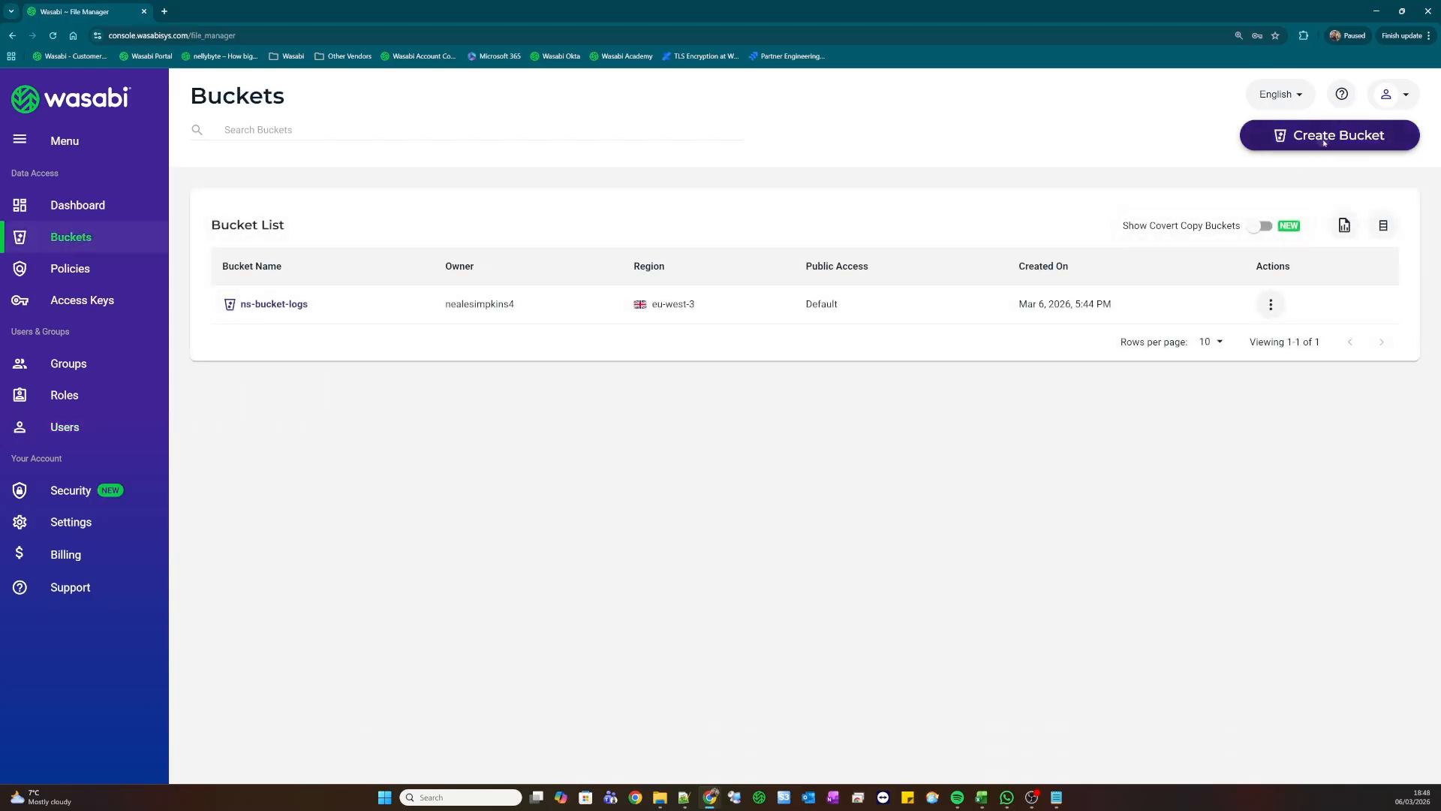
- Start a new bucket named ns-backups in United Kingdom eu-west-1 with versioning and Object Lock enabled
{"action": "left_click", "coordinate": [1326, 139]}
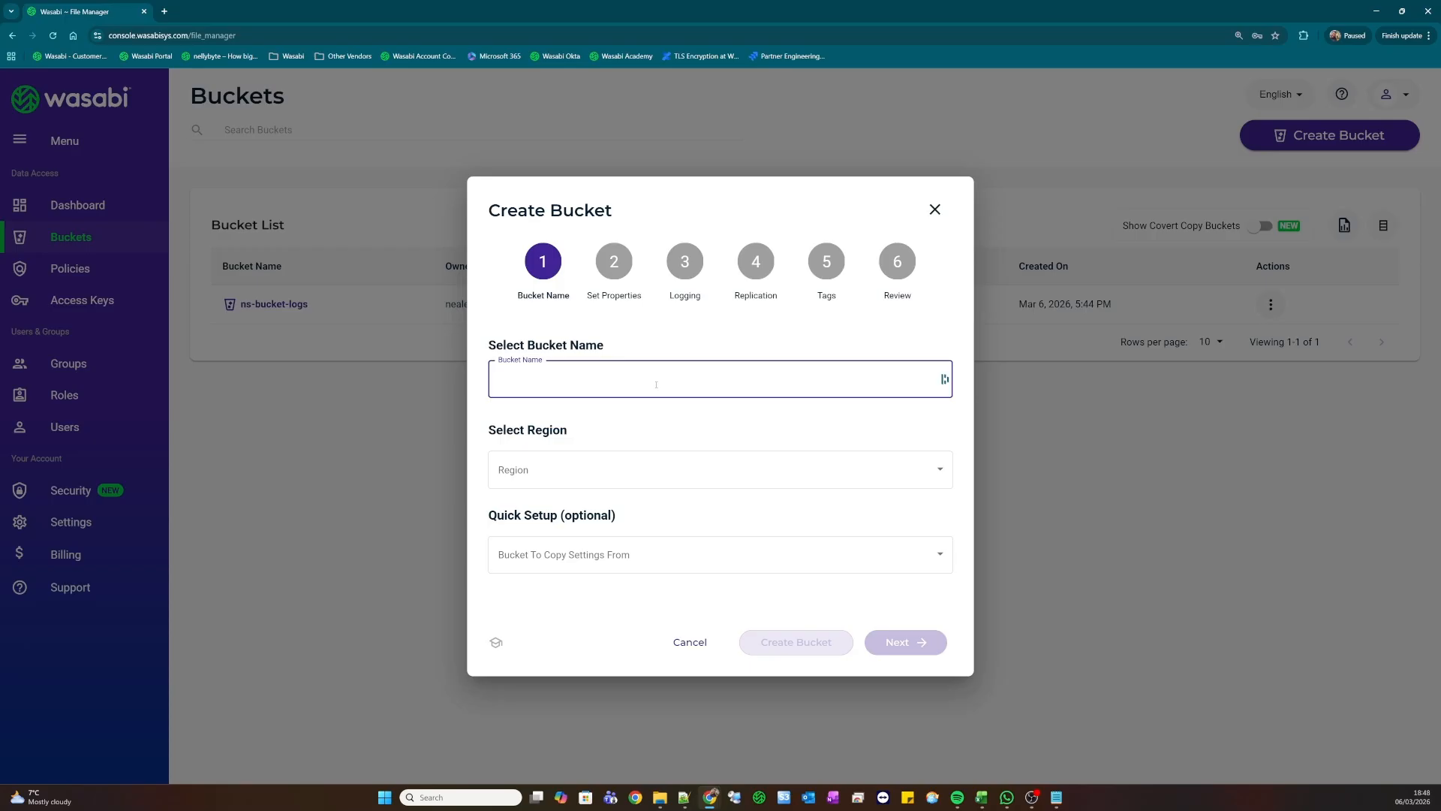
{"action": "type", "text": "backe"}
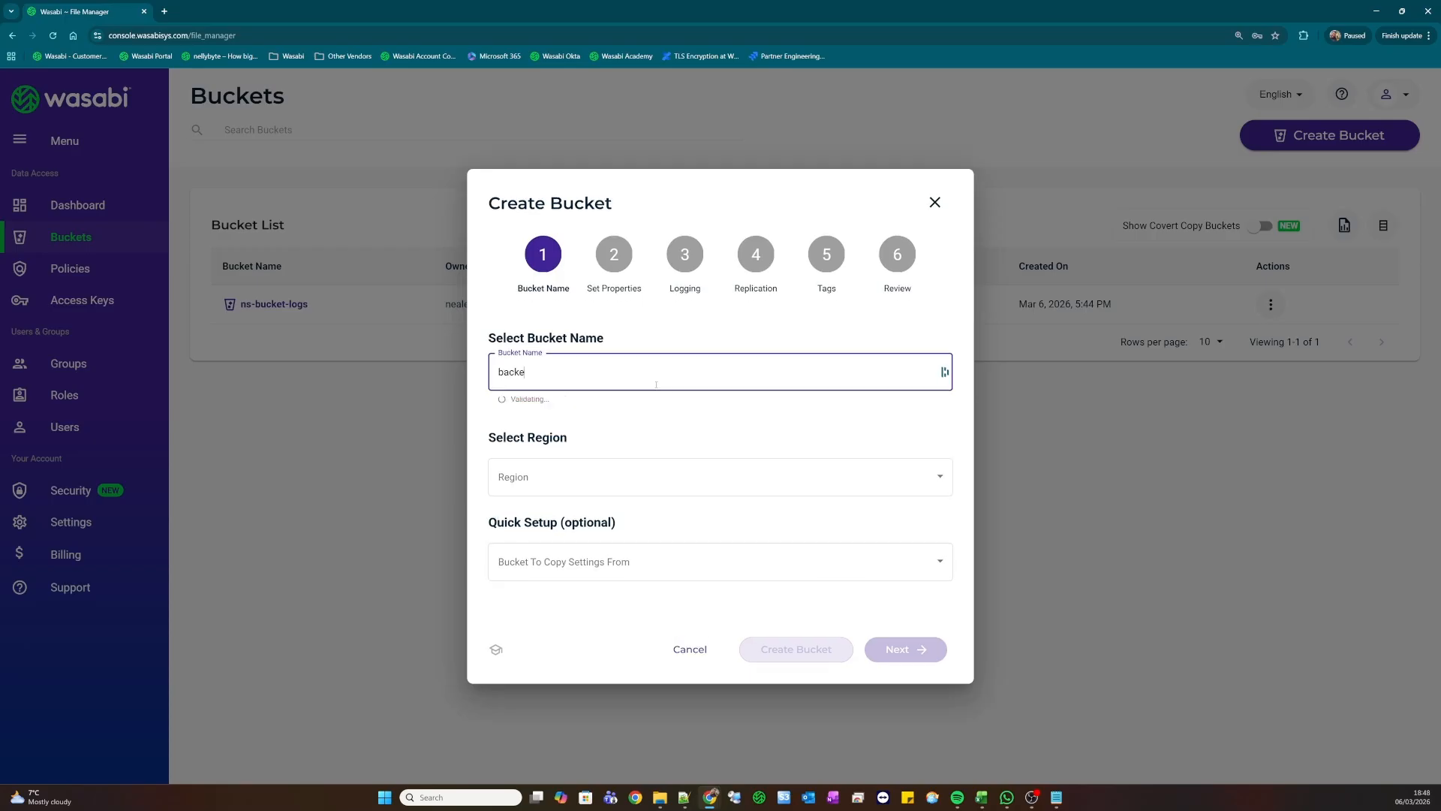
{"action": "key", "text": "BackSpace"}
{"action": "key", "text": "BackSpace"}
{"action": "key", "text": "BackSpace"}
{"action": "key", "text": "BackSpace"}
{"action": "type", "text": "ns-backups"}
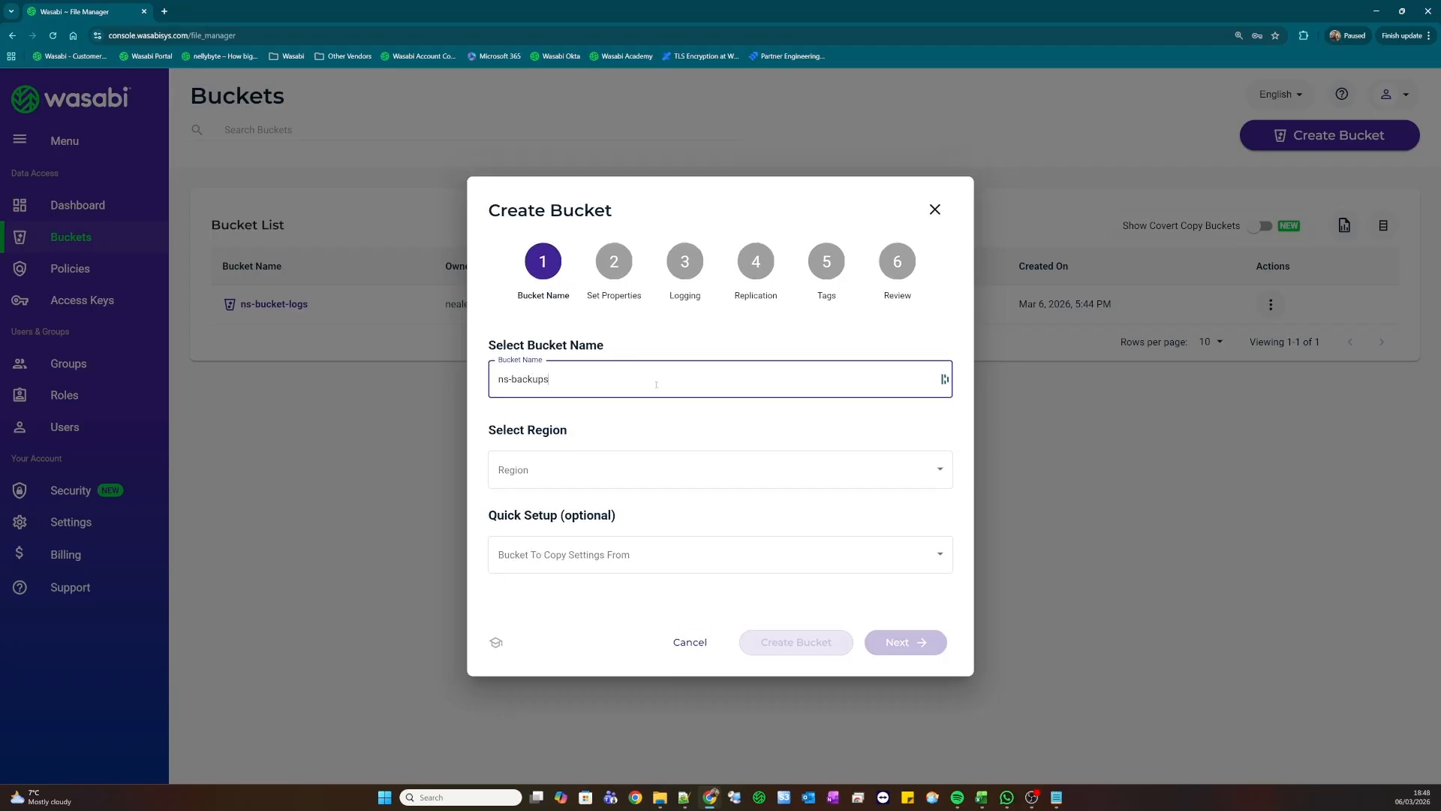
{"action": "left_click", "coordinate": [711, 476]}
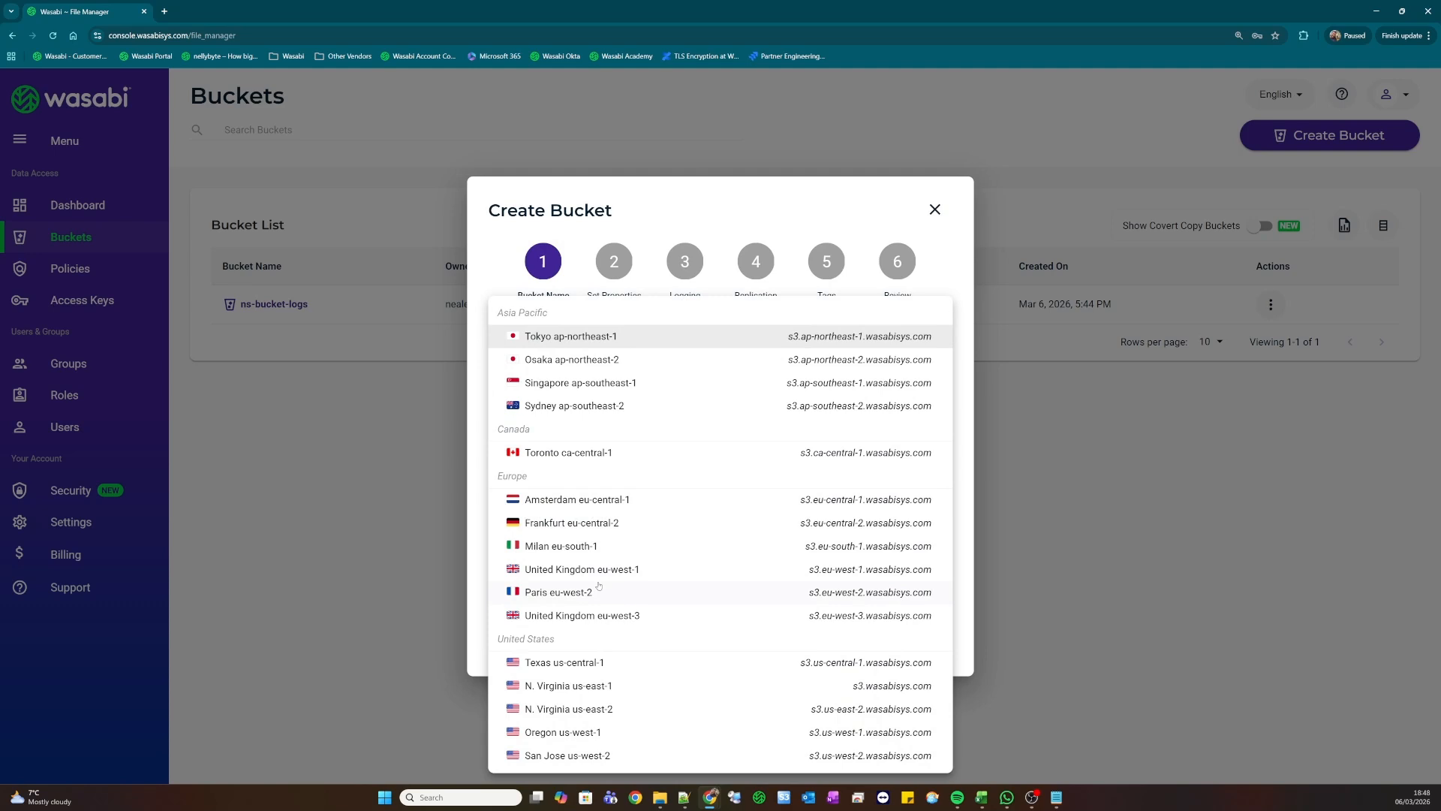
{"action": "left_click", "coordinate": [597, 570]}
{"action": "left_click", "coordinate": [906, 648]}
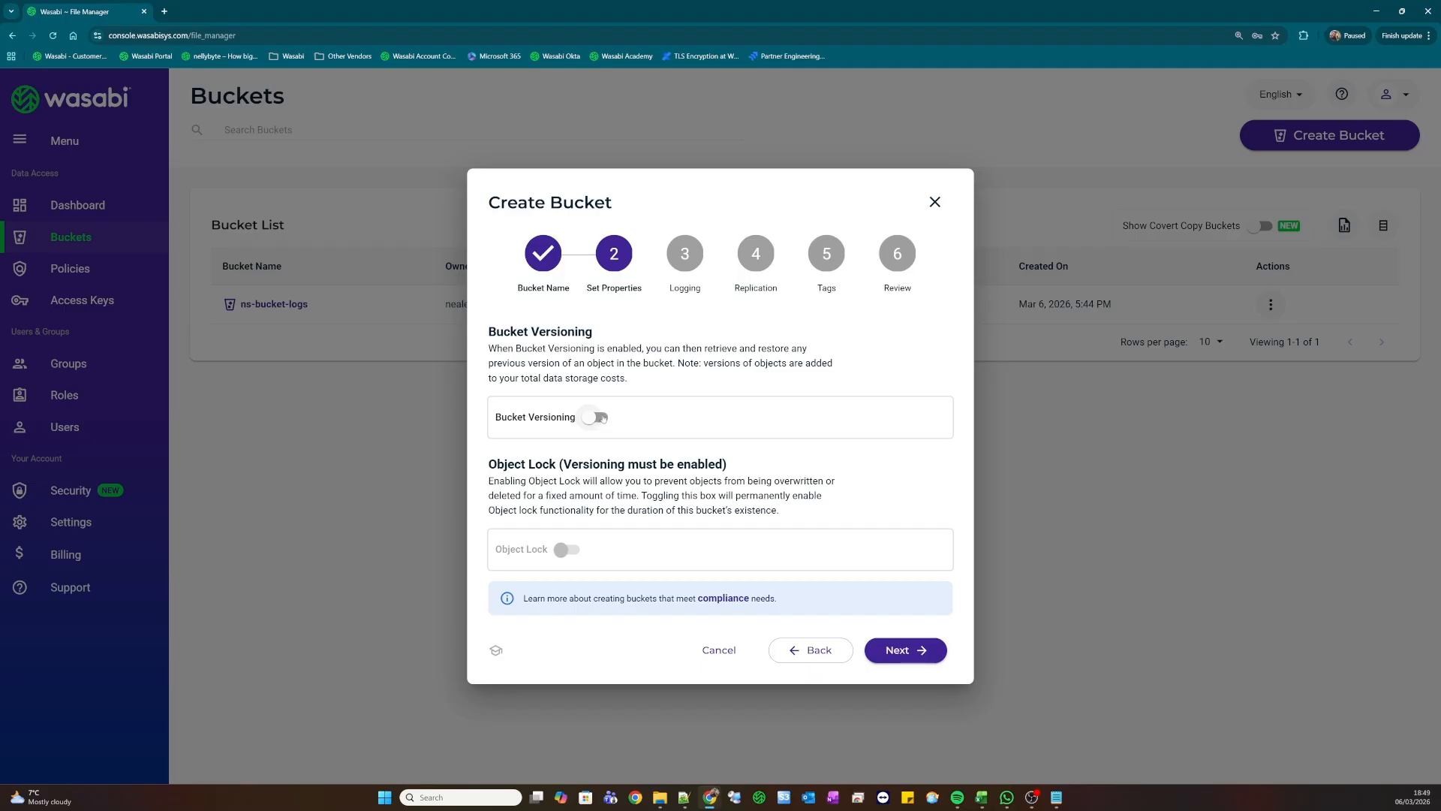
{"action": "left_click", "coordinate": [603, 418]}
{"action": "left_click", "coordinate": [568, 550]}
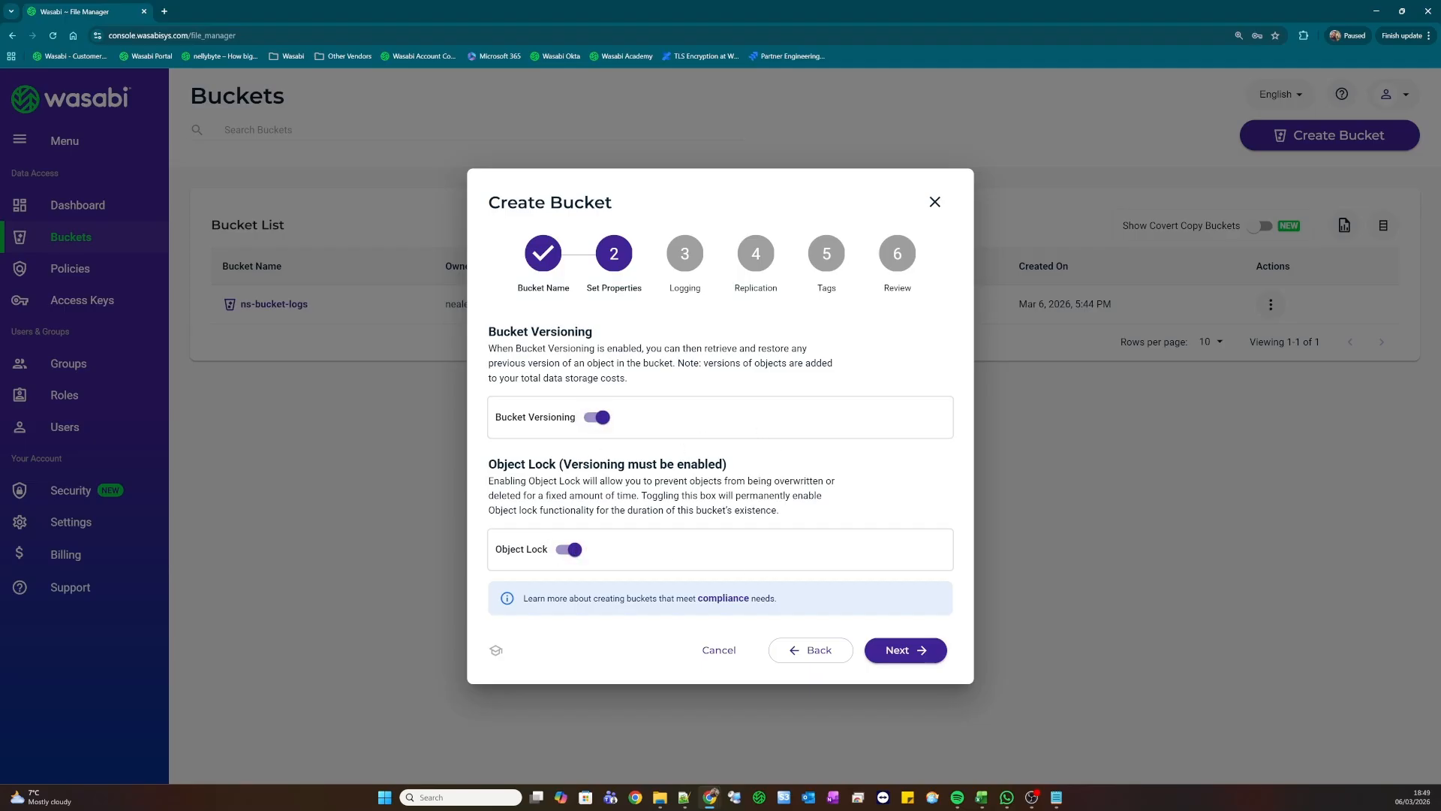
- Log access to ns-bucket-logs with prefix ns-backups, create the bucket, and dismiss the Object Lock warning
{"action": "left_click", "coordinate": [906, 652]}
{"action": "left_click", "coordinate": [585, 502]}
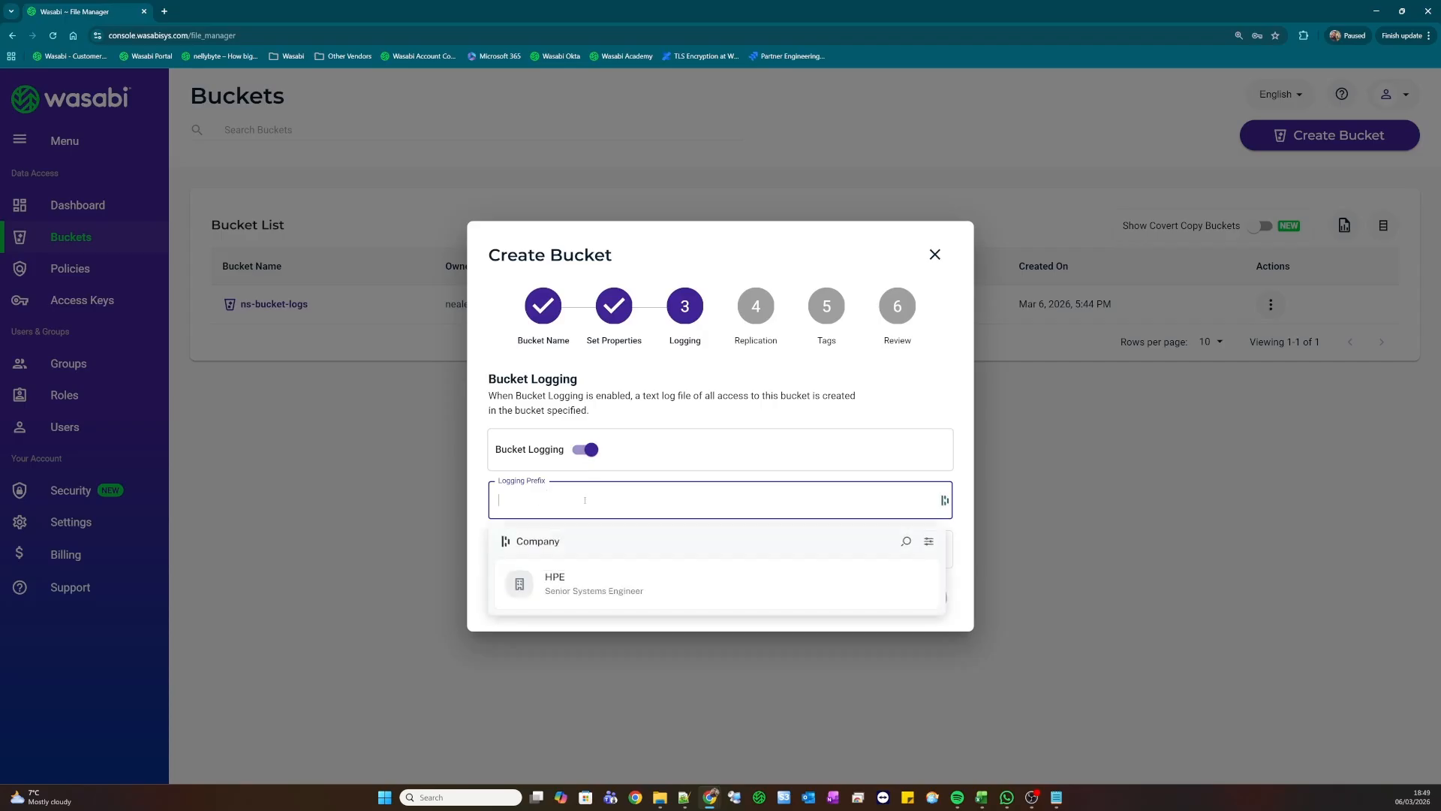
{"action": "type", "text": "ns-backups"}
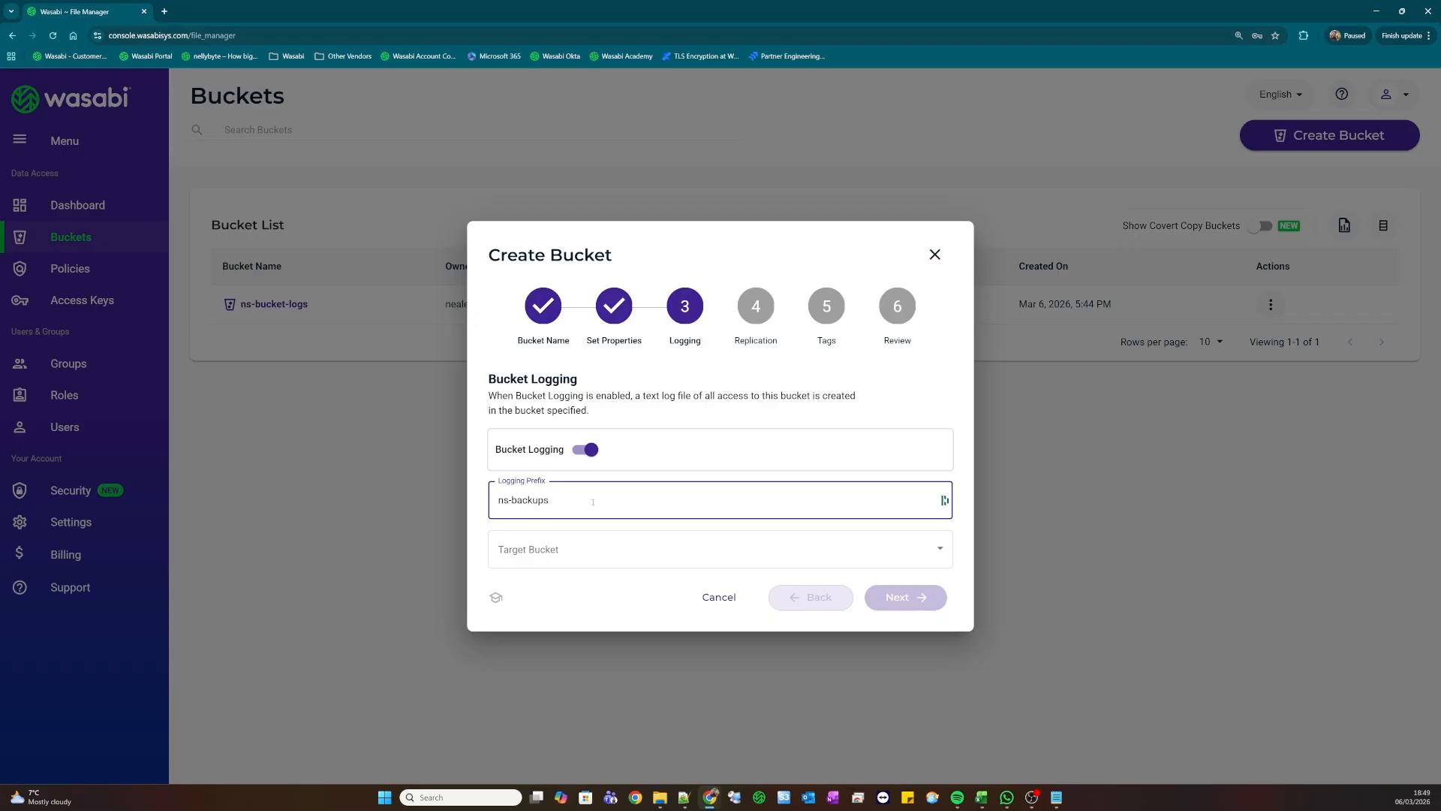
{"action": "left_click", "coordinate": [573, 550]}
{"action": "left_click", "coordinate": [535, 550]}
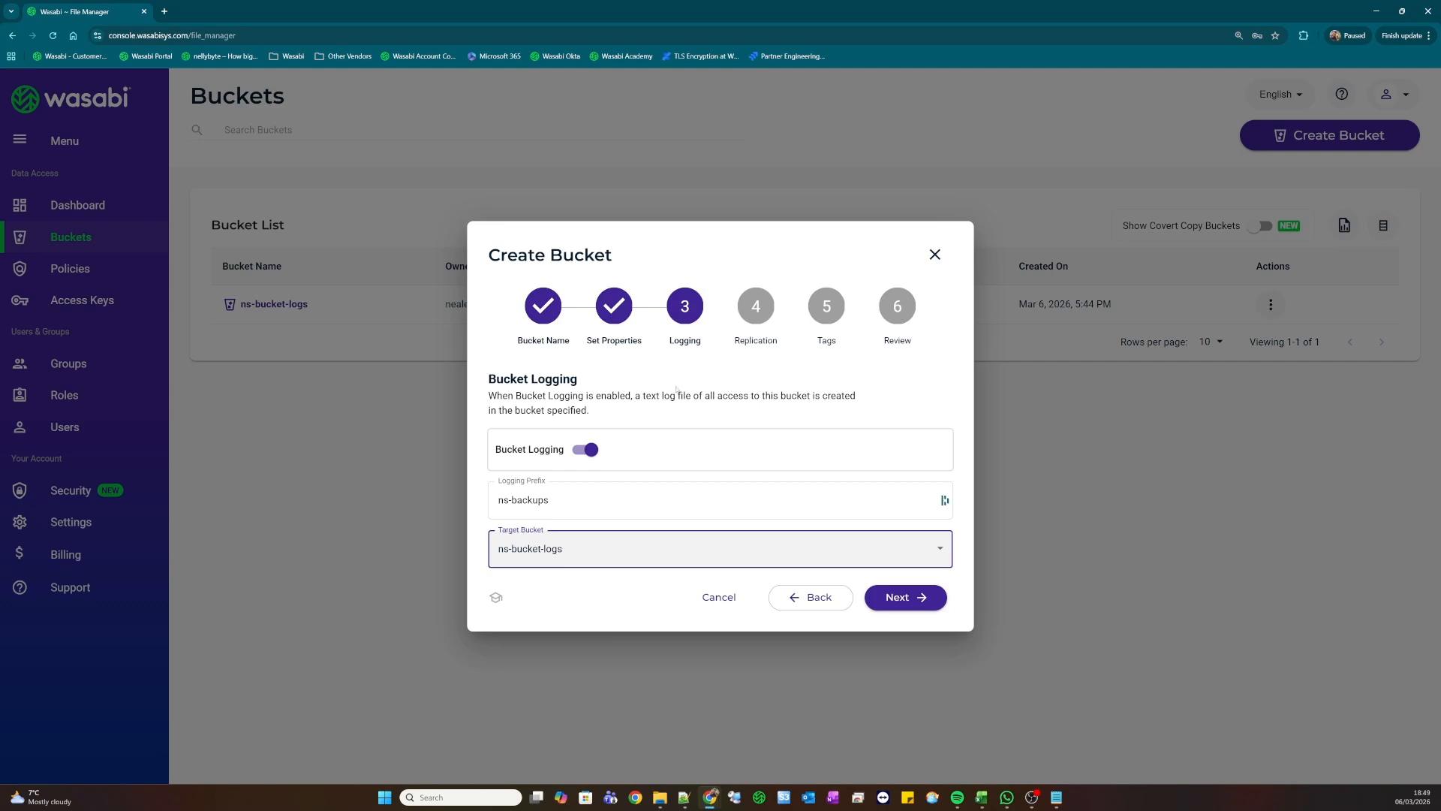
{"action": "left_click", "coordinate": [902, 602]}
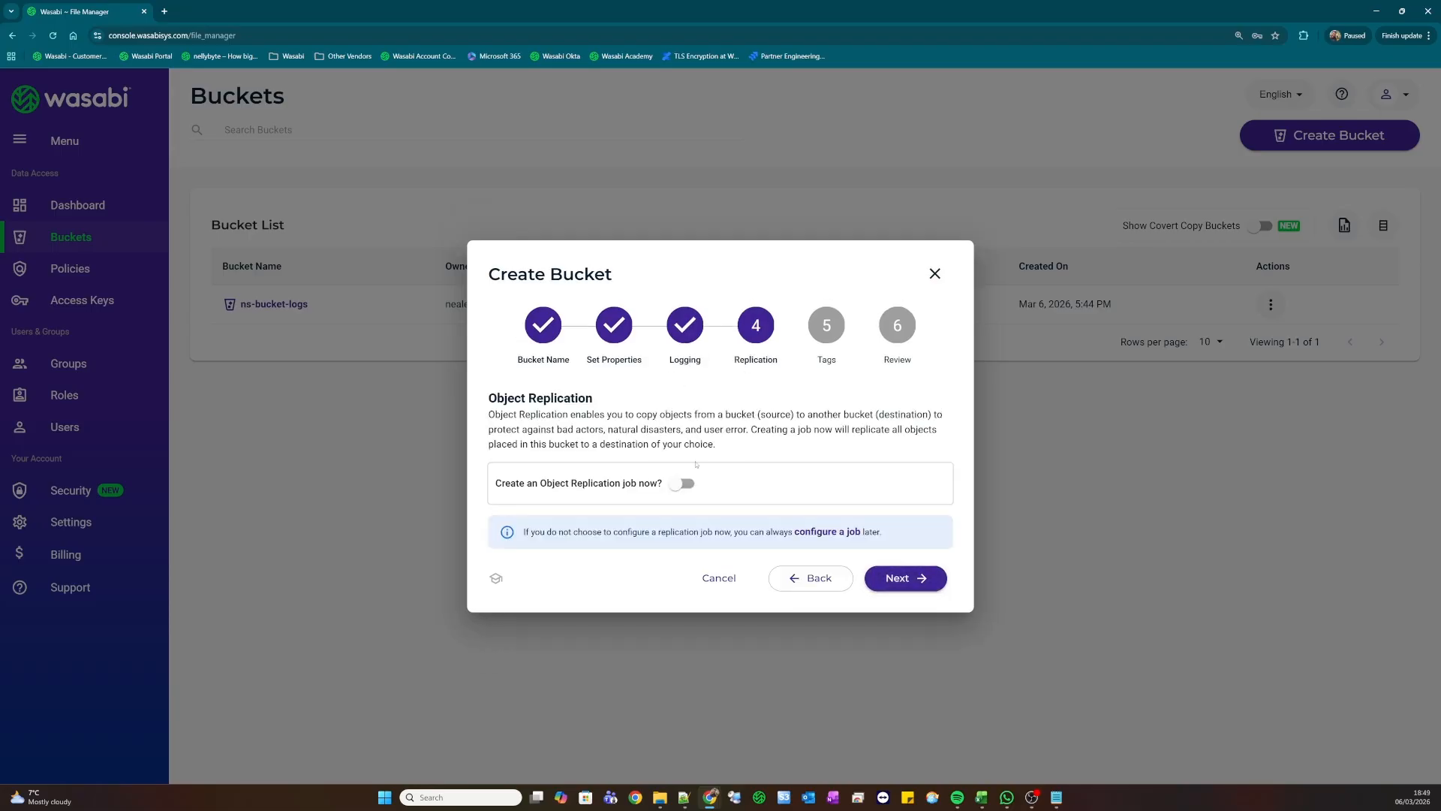
{"action": "left_click", "coordinate": [907, 581]}
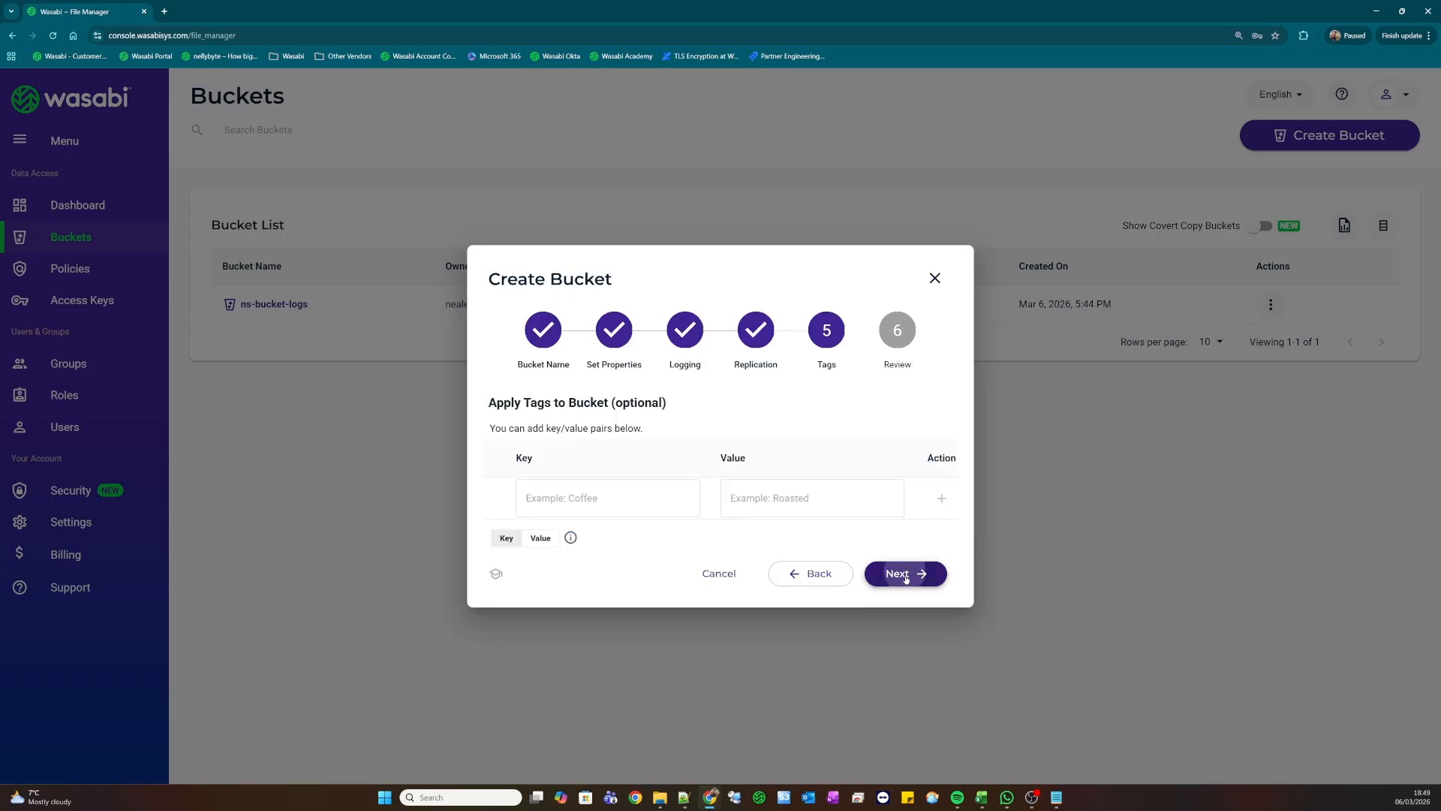
{"action": "left_click", "coordinate": [907, 577]}
{"action": "left_click", "coordinate": [886, 650]}
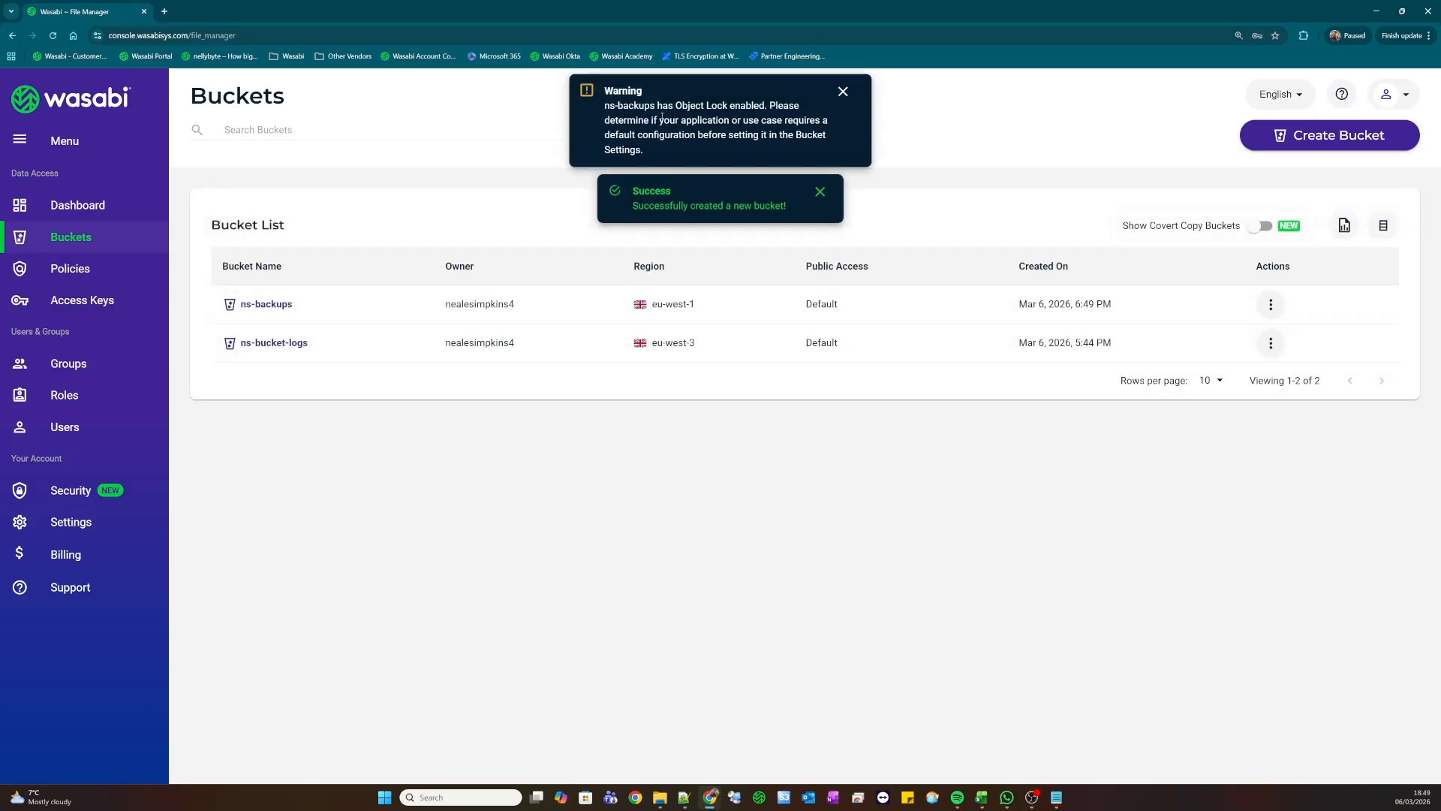
{"action": "left_click_drag", "start_coordinate": [605, 106], "coordinate": [727, 153]}
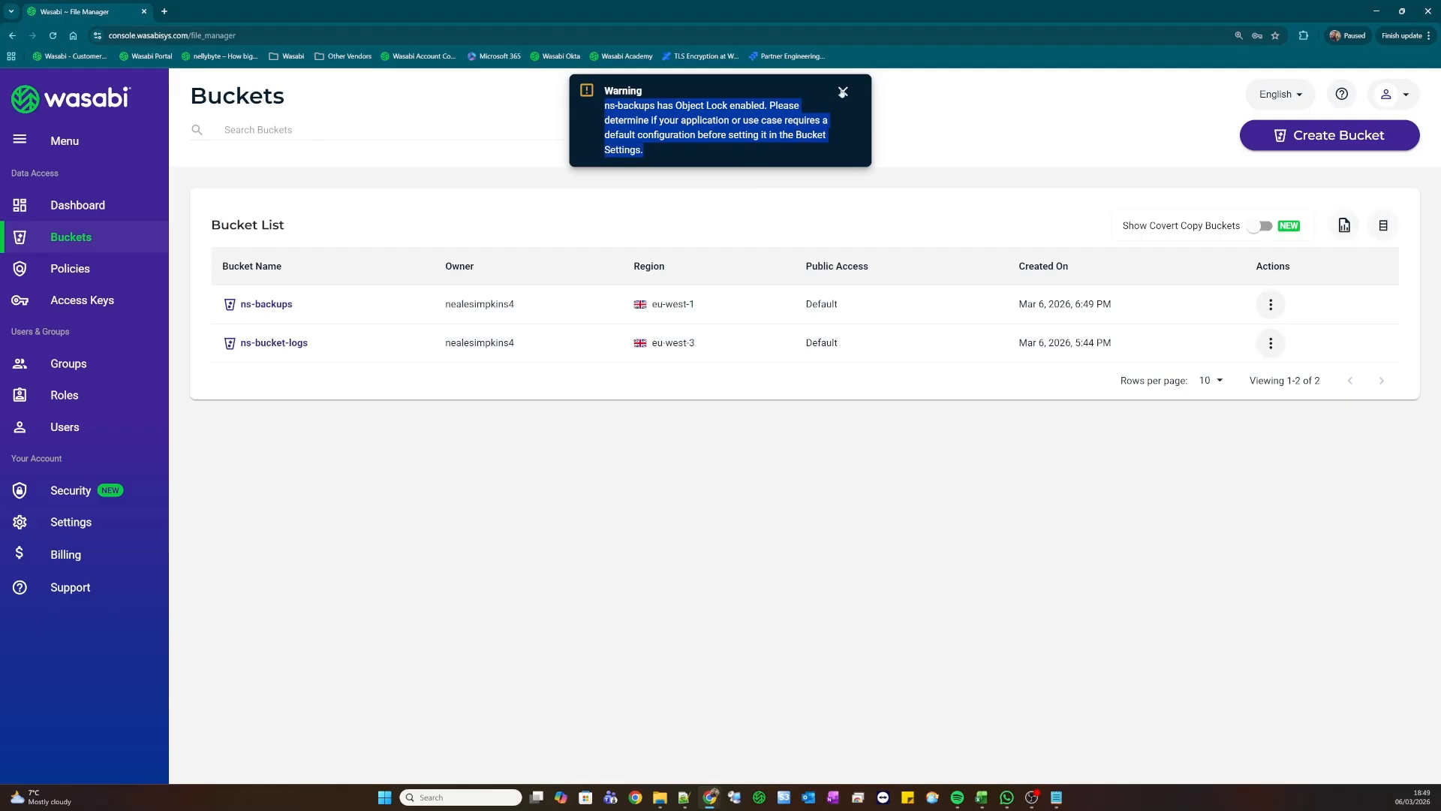
{"action": "left_click", "coordinate": [843, 92]}
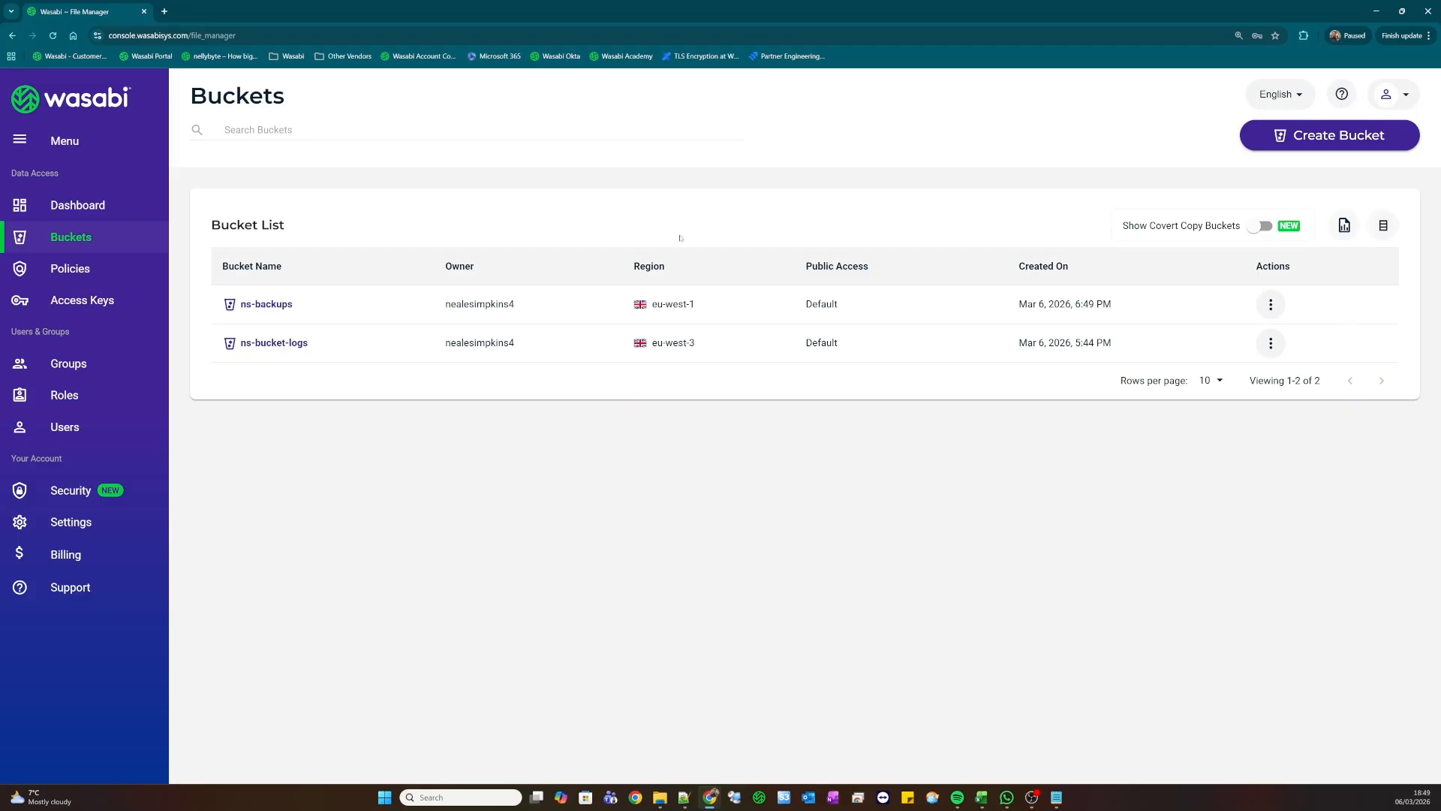
- Name a new bucket barley-bucket in United Kingdom eu-west-1, leaving versioning off
{"action": "left_click", "coordinate": [1326, 139]}
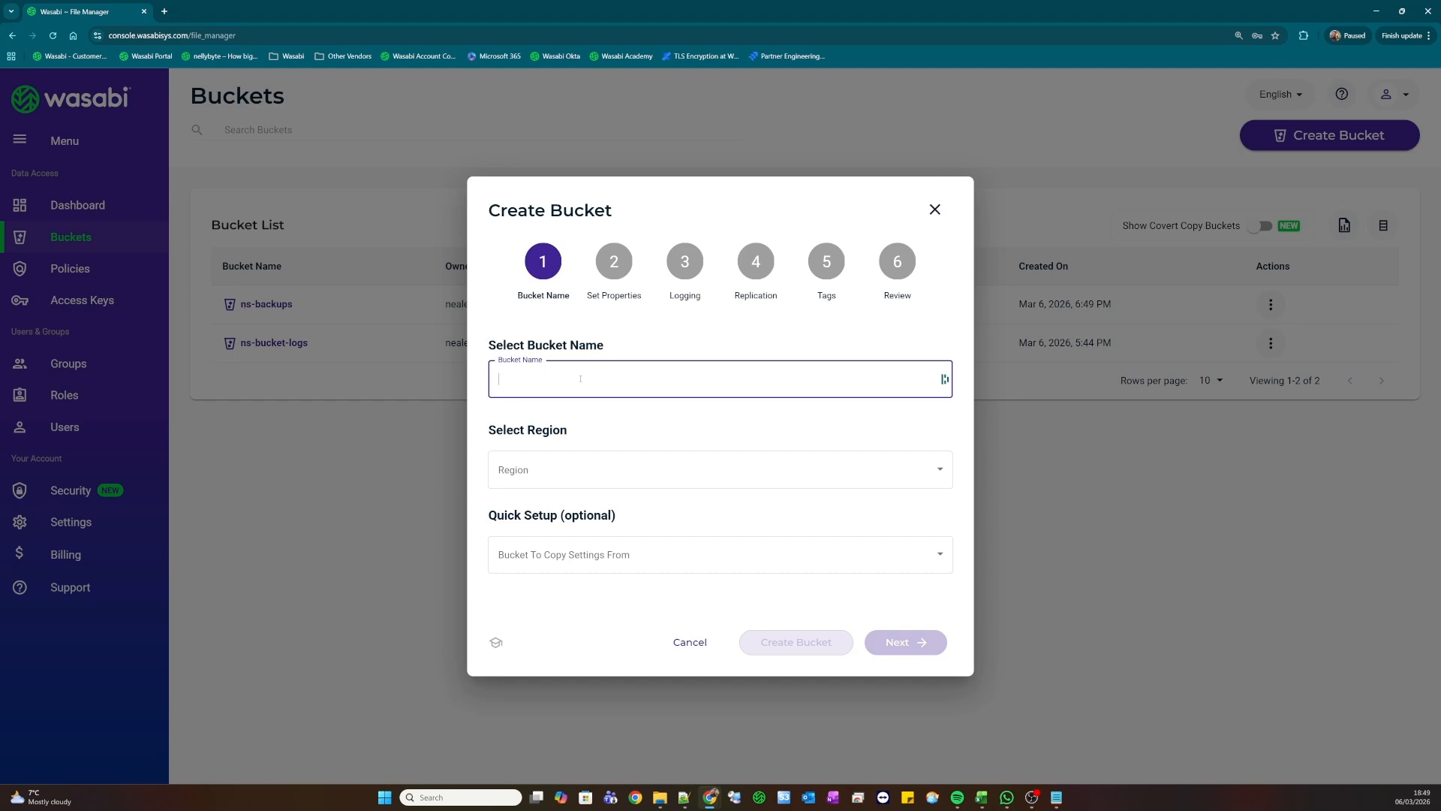
{"action": "type", "text": "barley-bucket"}
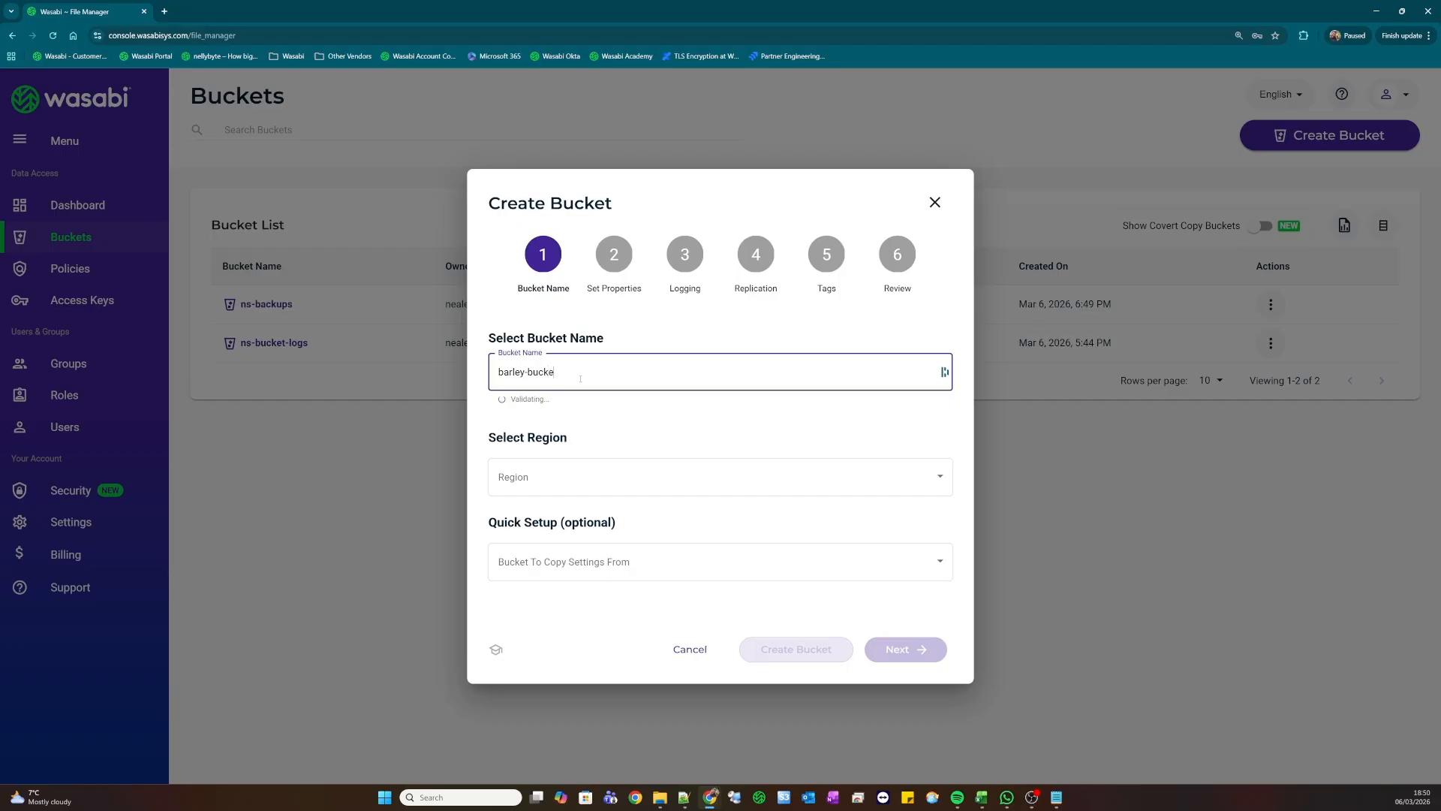
{"action": "left_click", "coordinate": [575, 472]}
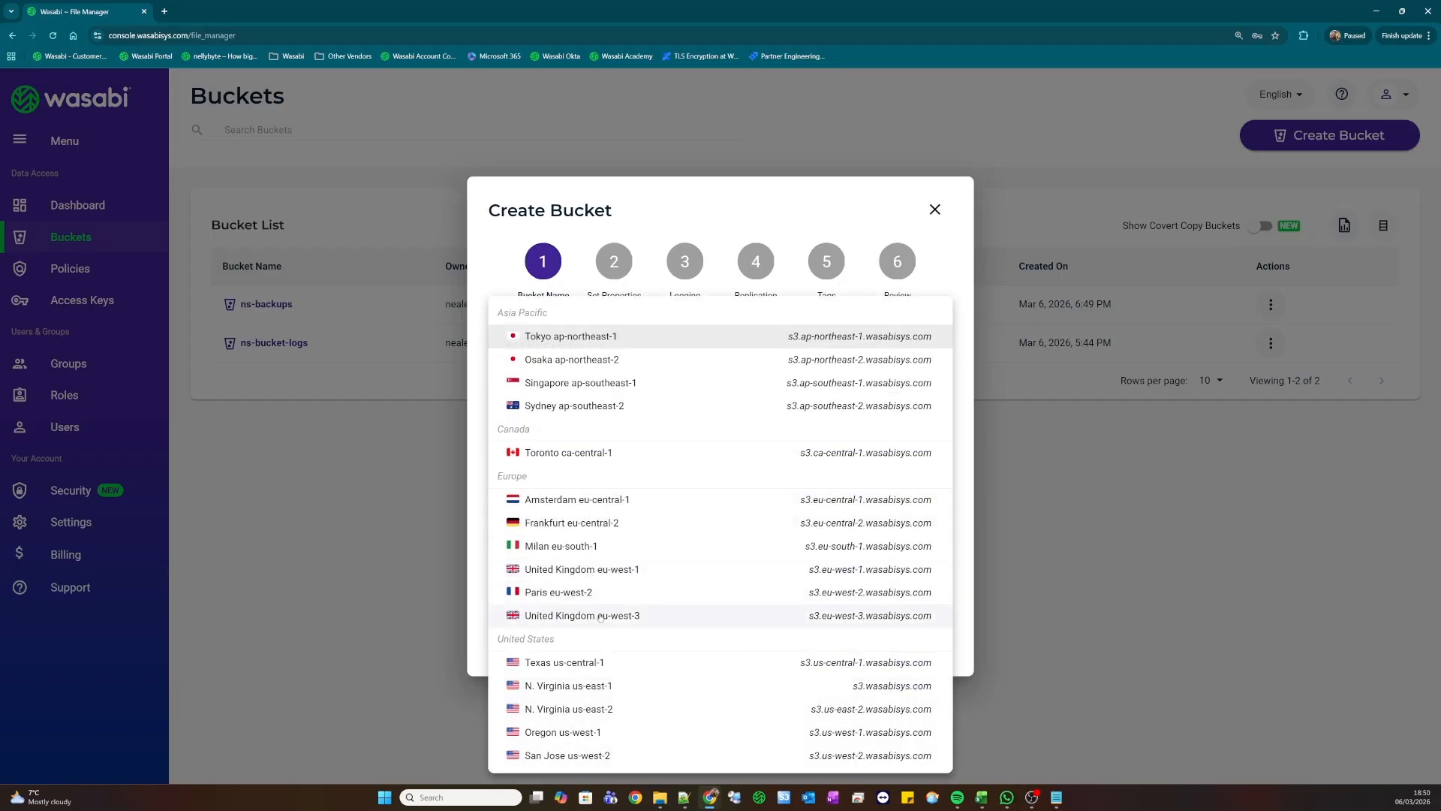
{"action": "left_click", "coordinate": [599, 570]}
{"action": "left_click", "coordinate": [899, 648]}
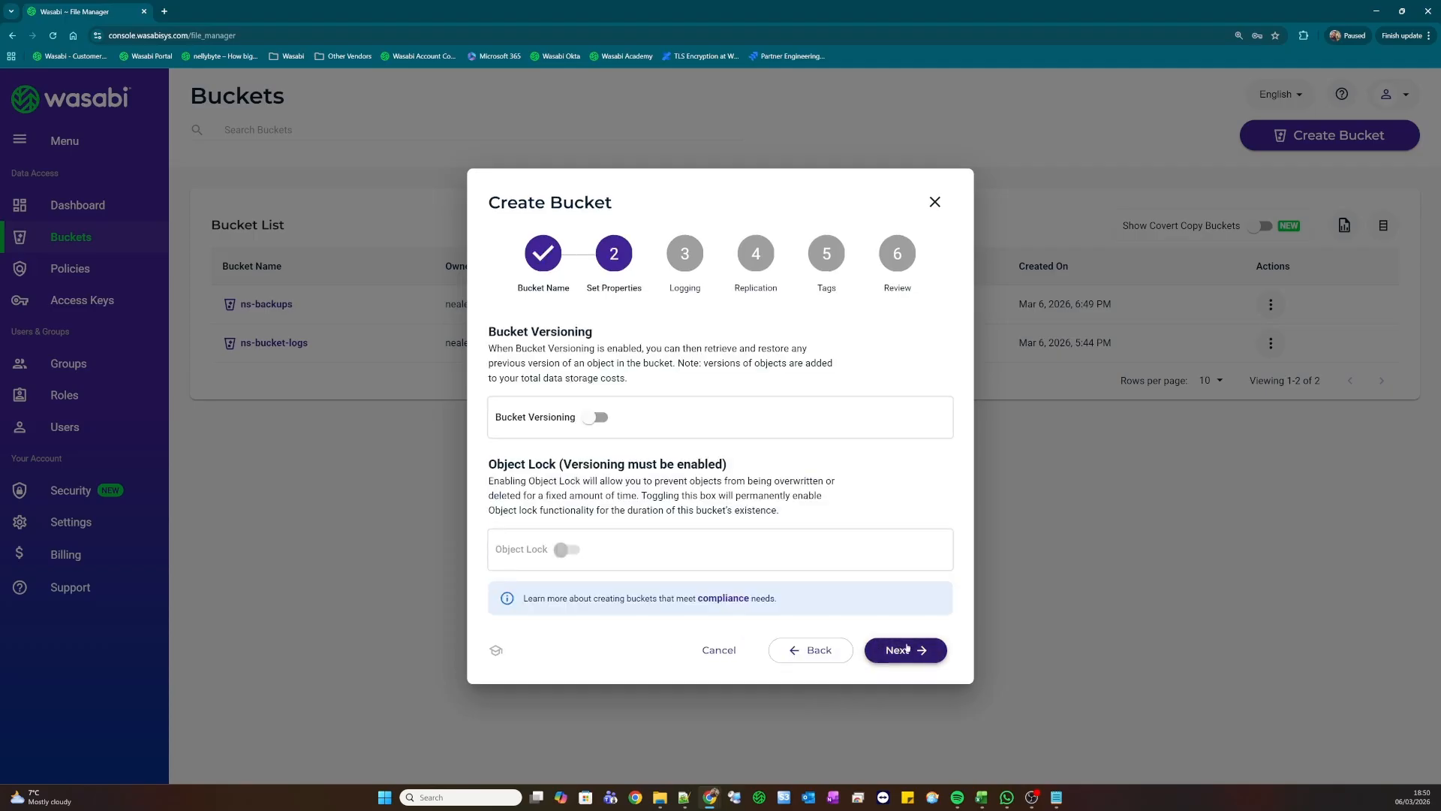
{"action": "left_click", "coordinate": [905, 648]}
- Enable logging to ns-bucket-logs under prefix barley-bucket, skip replication and tags, and create the bucket
{"action": "left_click", "coordinate": [601, 504]}
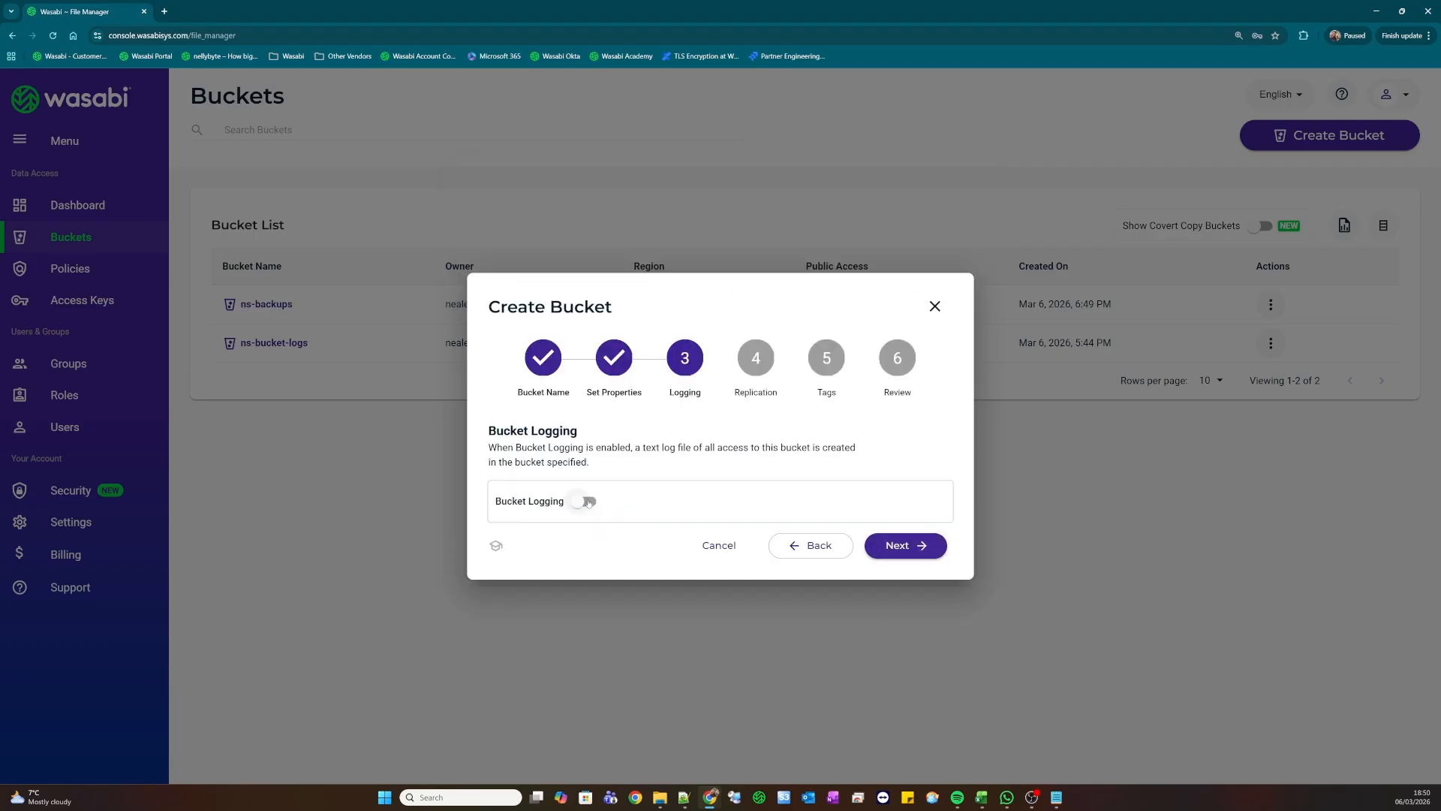
{"action": "left_click", "coordinate": [626, 504]}
{"action": "type", "text": "barley-bucket"}
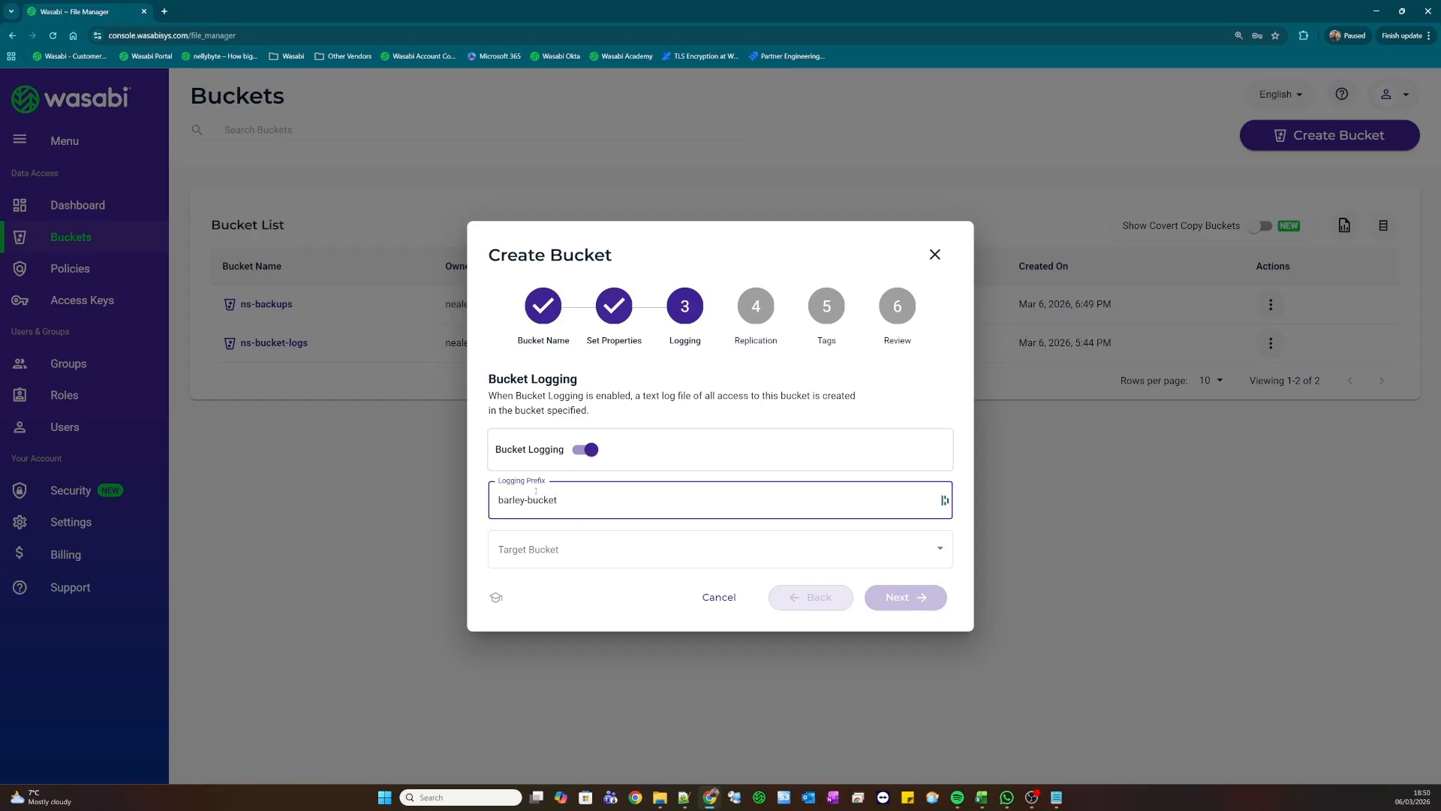
{"action": "left_click", "coordinate": [610, 549]}
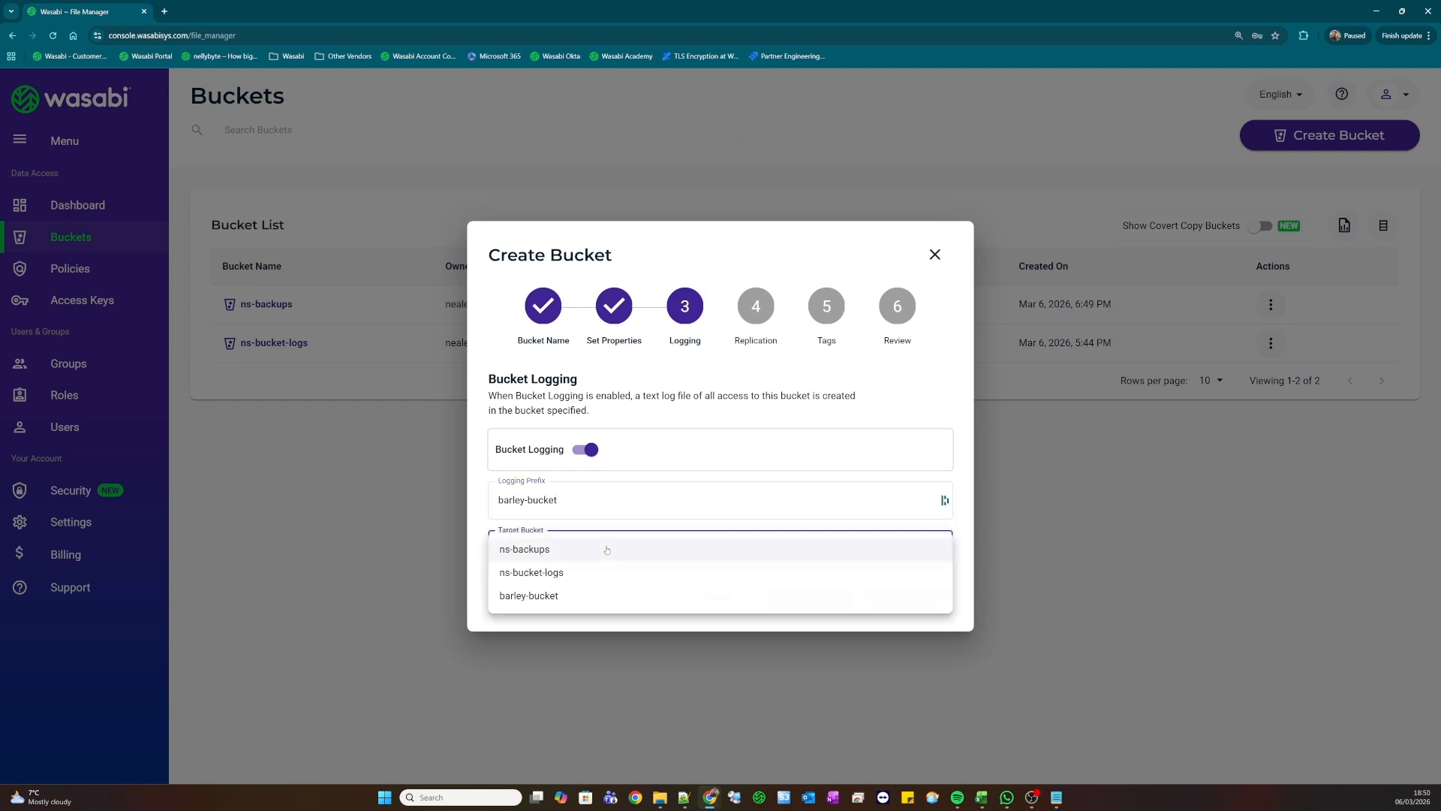
{"action": "left_click", "coordinate": [575, 580]}
{"action": "left_click", "coordinate": [904, 597]}
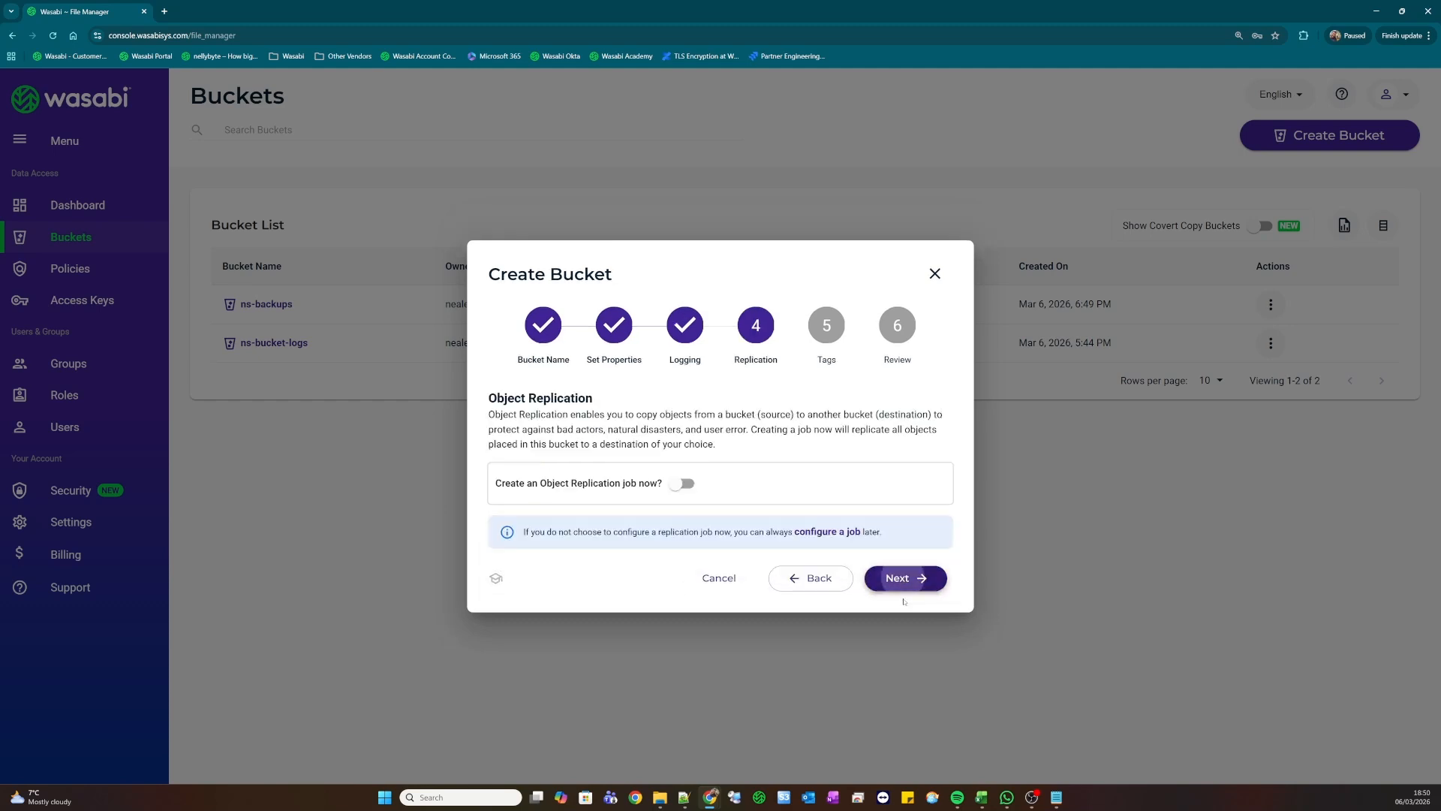
{"action": "left_click", "coordinate": [905, 580]}
{"action": "left_click", "coordinate": [903, 576]}
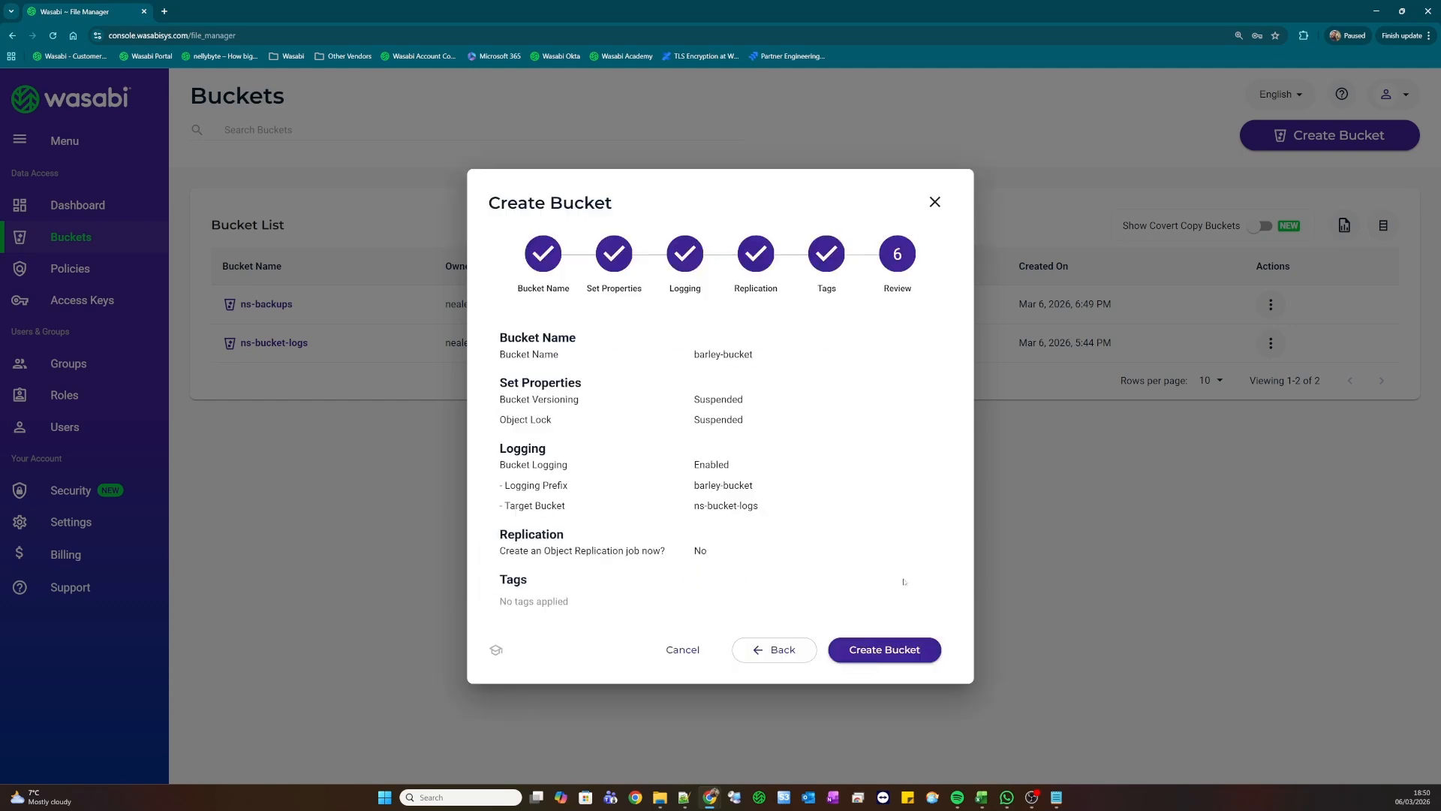
{"action": "left_click", "coordinate": [906, 647]}
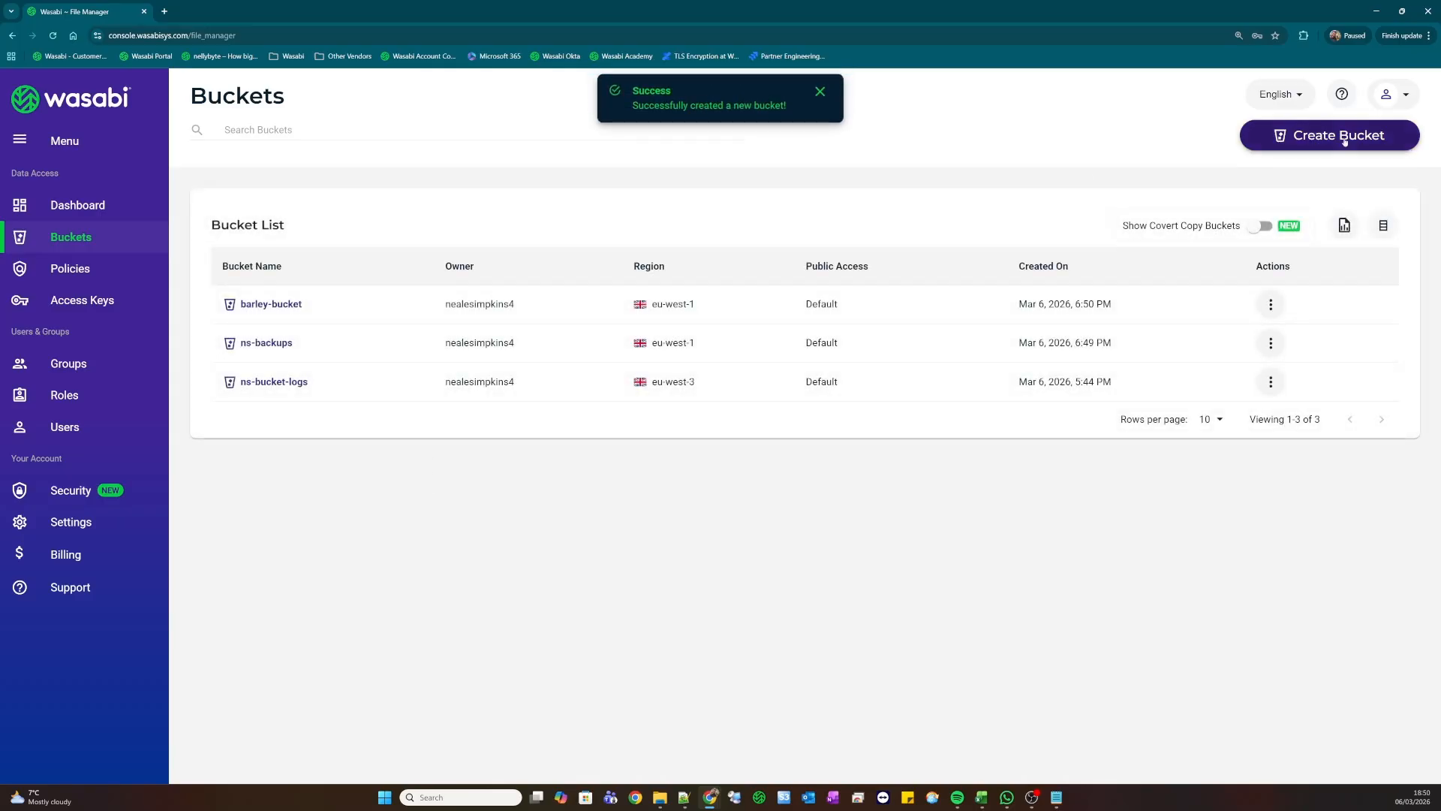
- Name another new bucket homer-bucket in United Kingdom eu-west-1, leaving versioning off
{"action": "left_click", "coordinate": [1344, 141]}
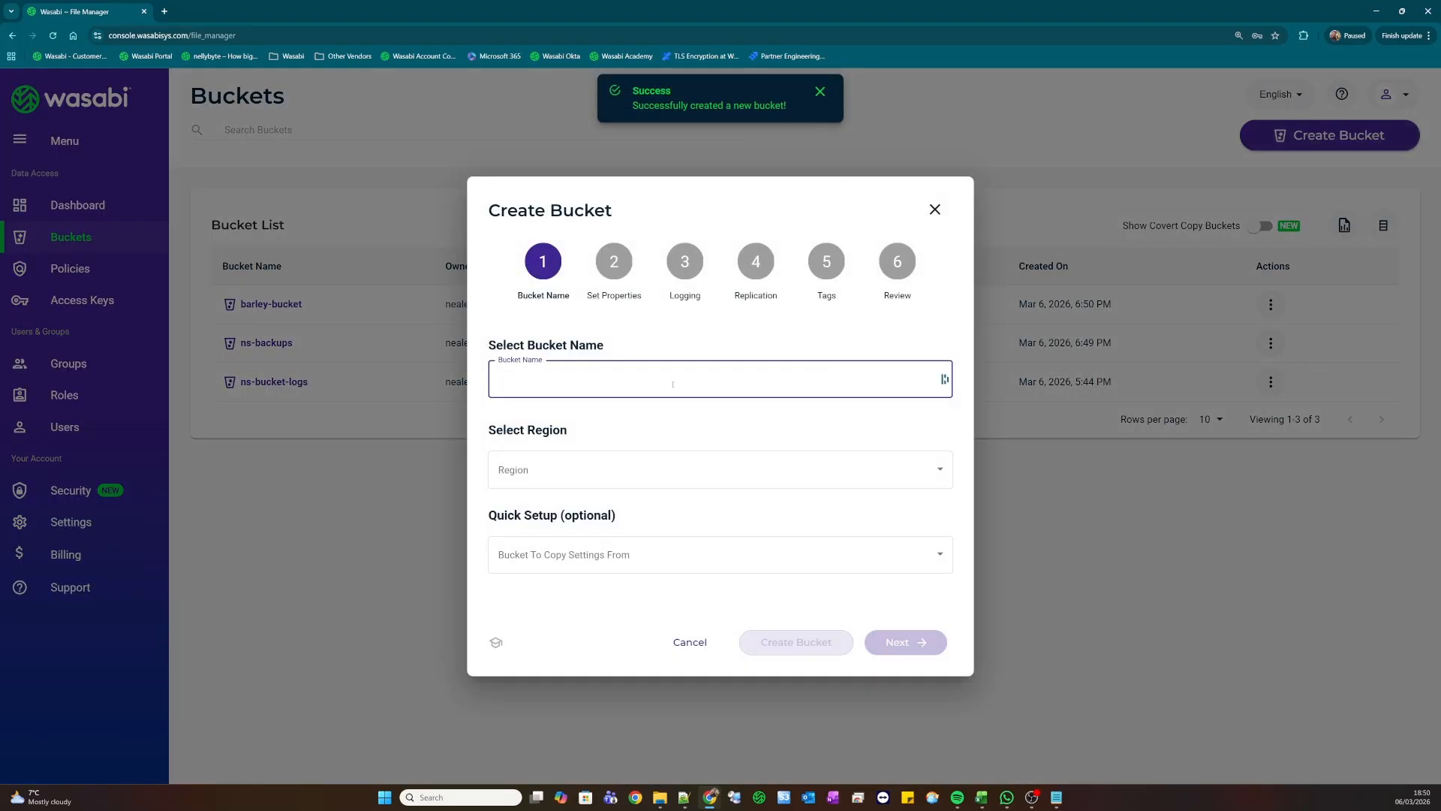
{"action": "type", "text": "homer-"}
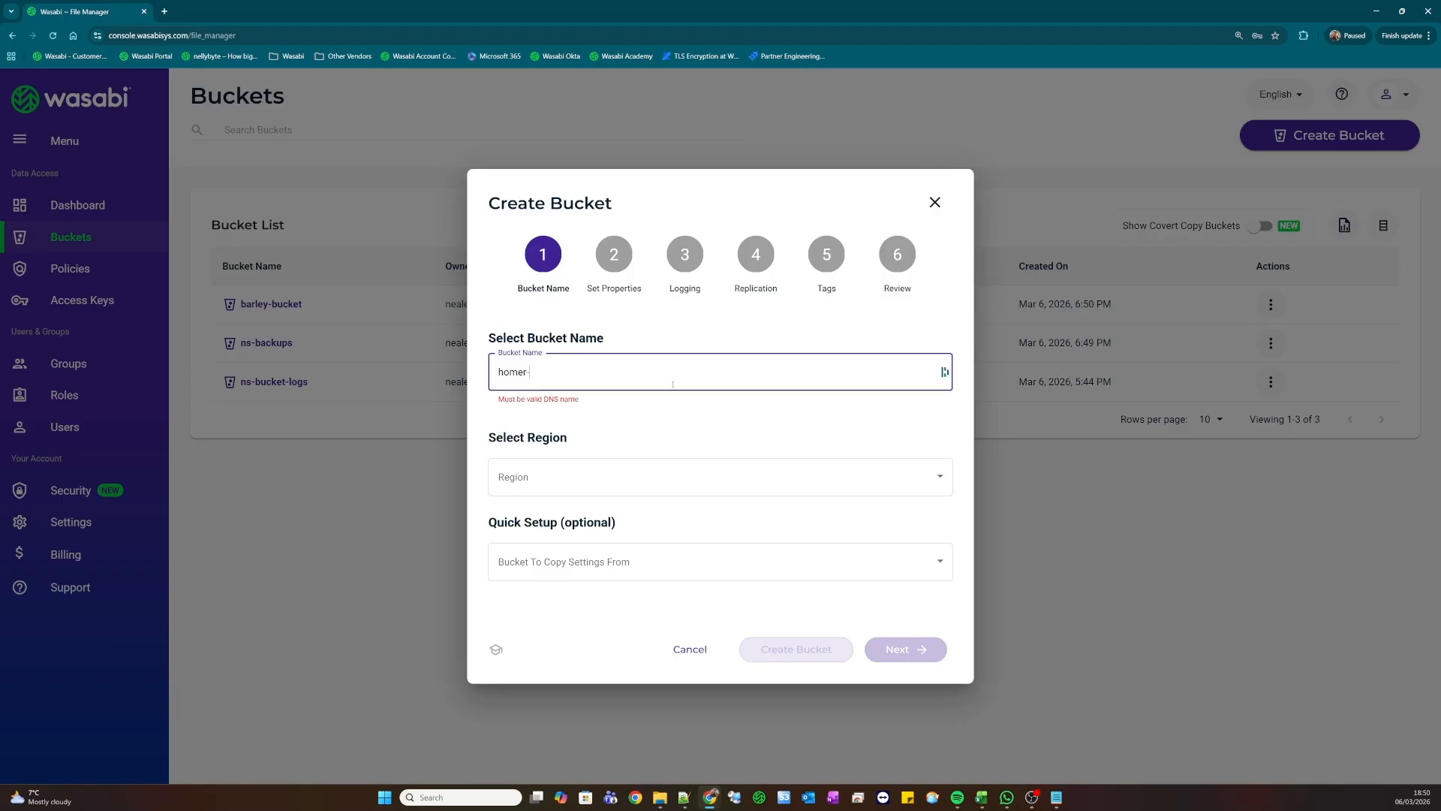
{"action": "type", "text": "bucket"}
{"action": "left_click", "coordinate": [630, 459]}
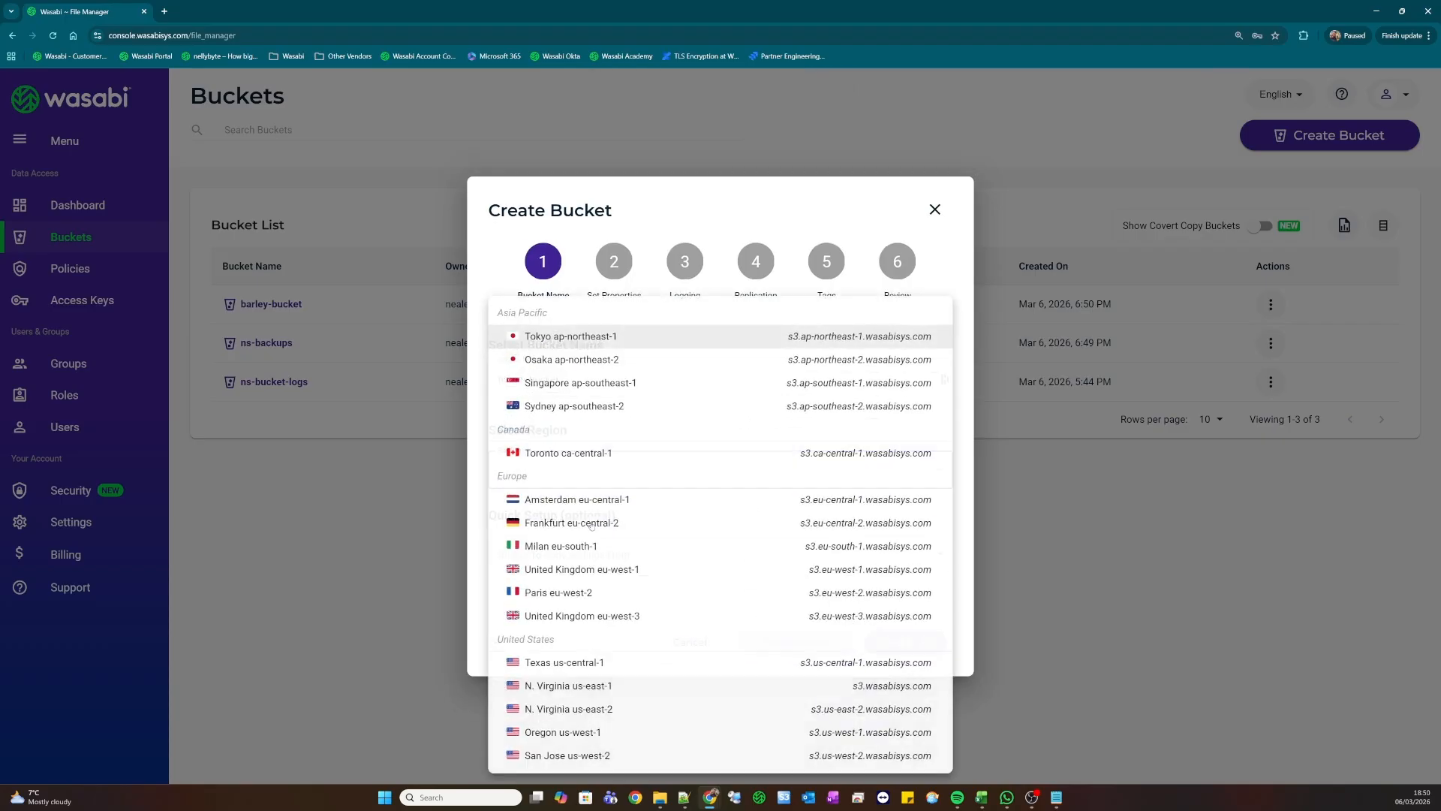
{"action": "left_click", "coordinate": [631, 570]}
{"action": "left_click", "coordinate": [879, 648]}
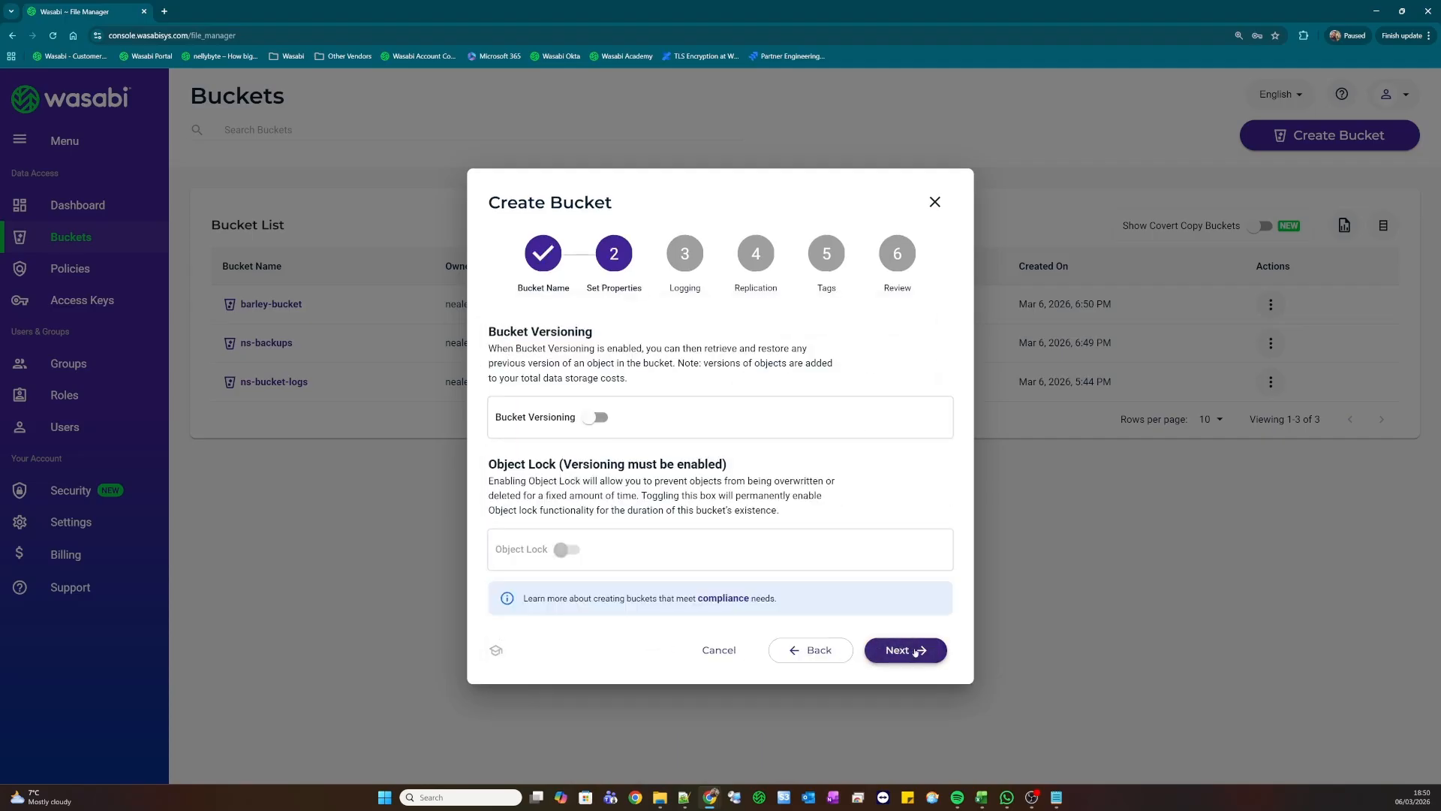
{"action": "left_click", "coordinate": [901, 650]}
- Enable logging to ns-bucket-logs under prefix homer-bucket, skip replication and tags, and create the bucket
{"action": "left_click", "coordinate": [586, 500]}
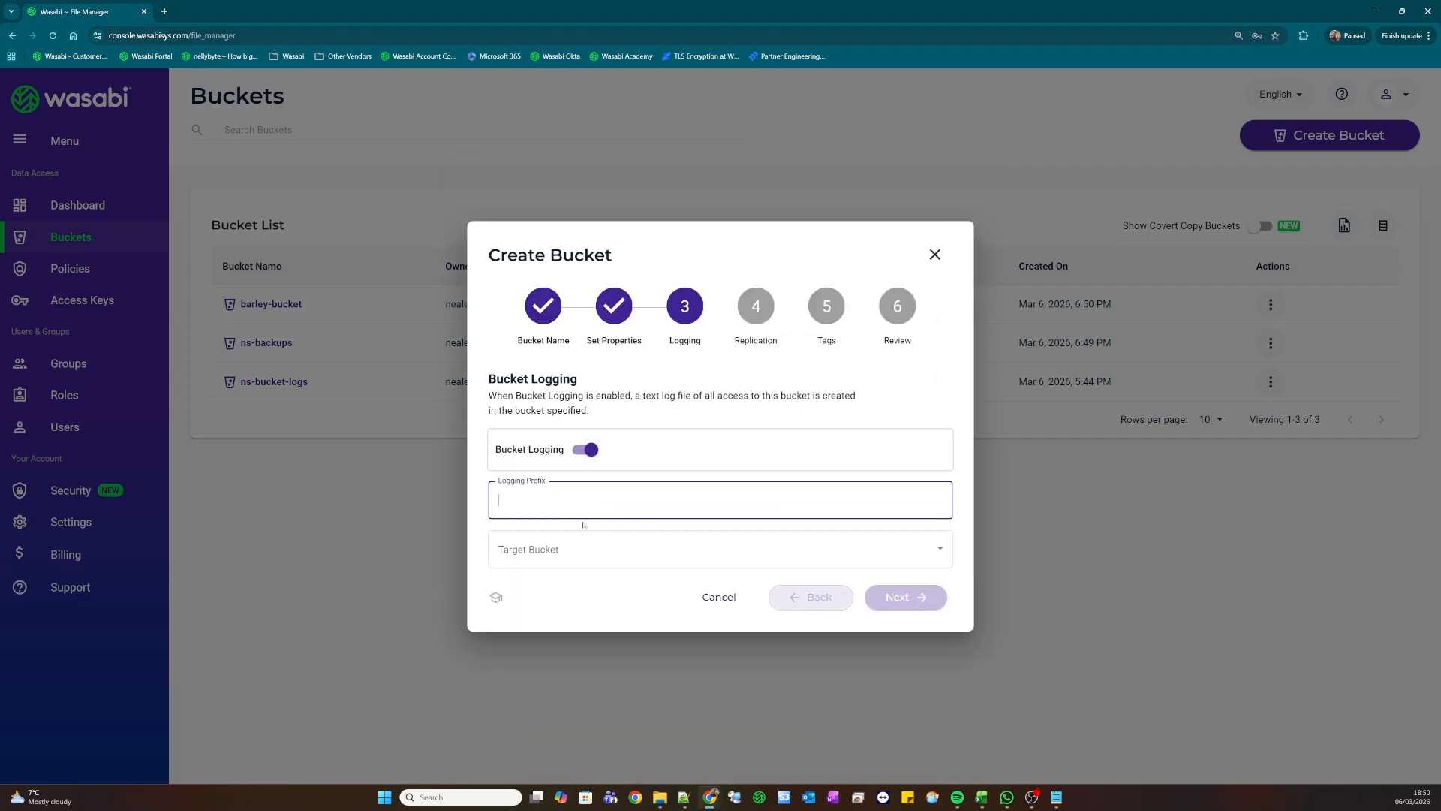
{"action": "type", "text": "homer-bucket"}
{"action": "left_click", "coordinate": [578, 549]}
{"action": "left_click", "coordinate": [575, 595]}
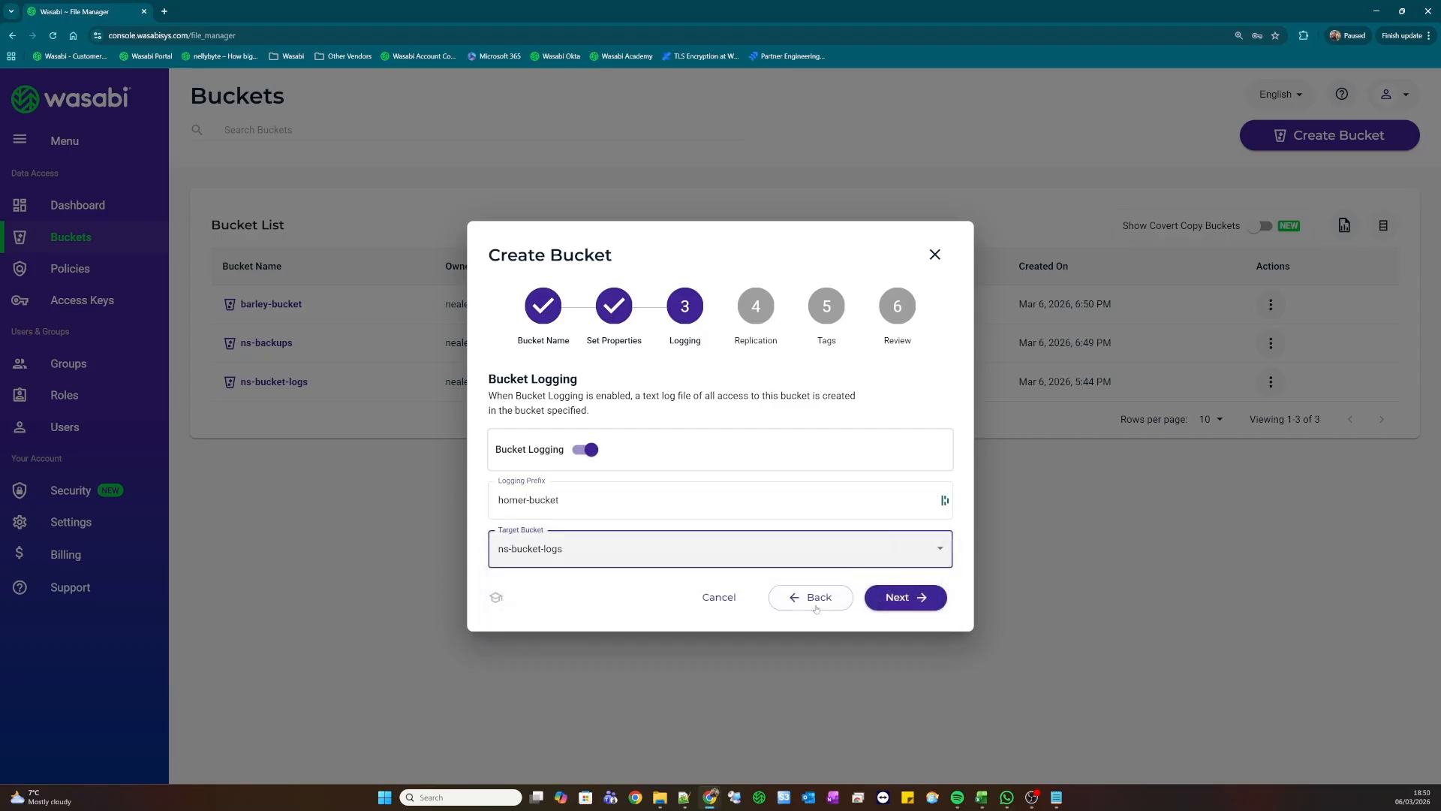
{"action": "left_click", "coordinate": [906, 597]}
{"action": "left_click", "coordinate": [906, 579]}
{"action": "left_click", "coordinate": [908, 575]}
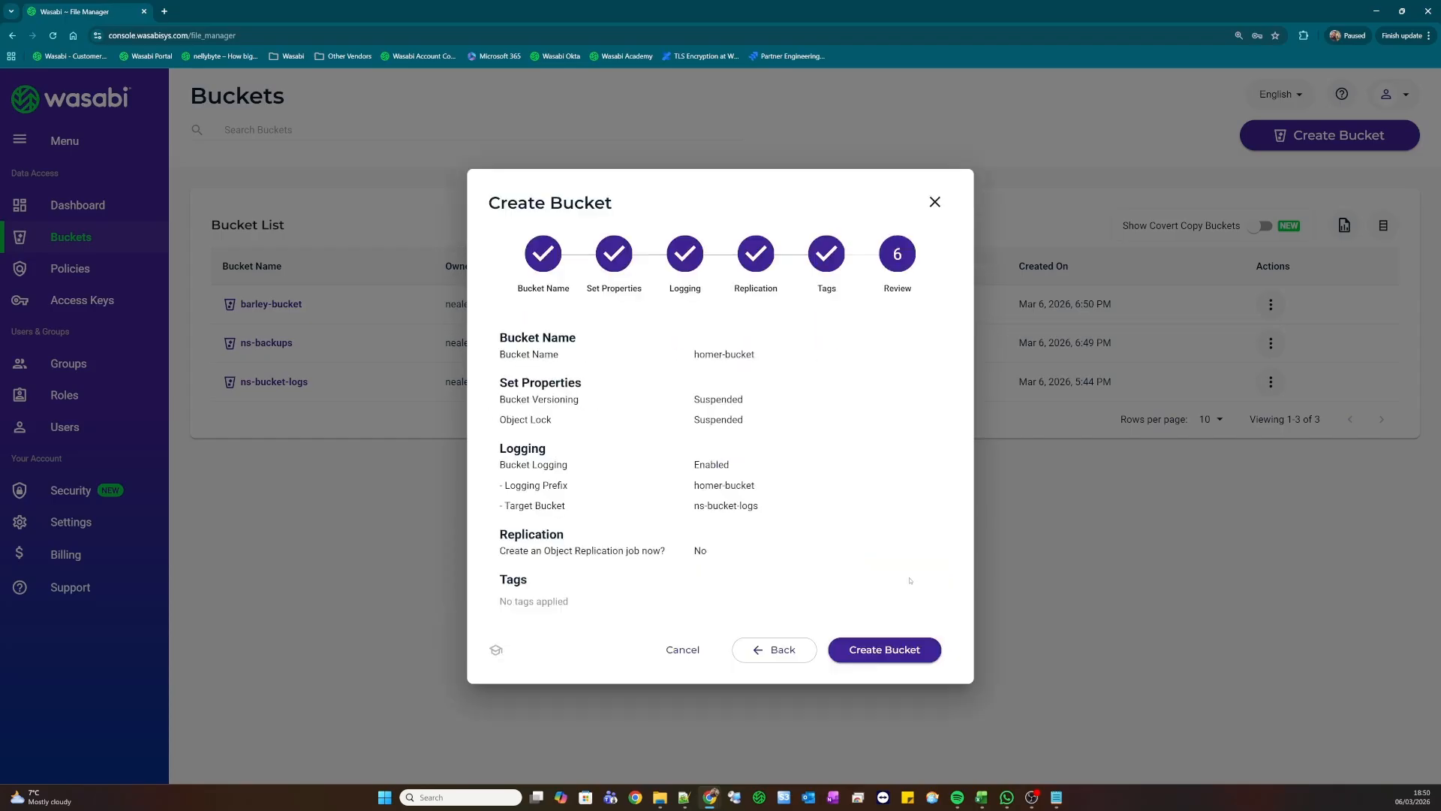
{"action": "left_click", "coordinate": [900, 644]}
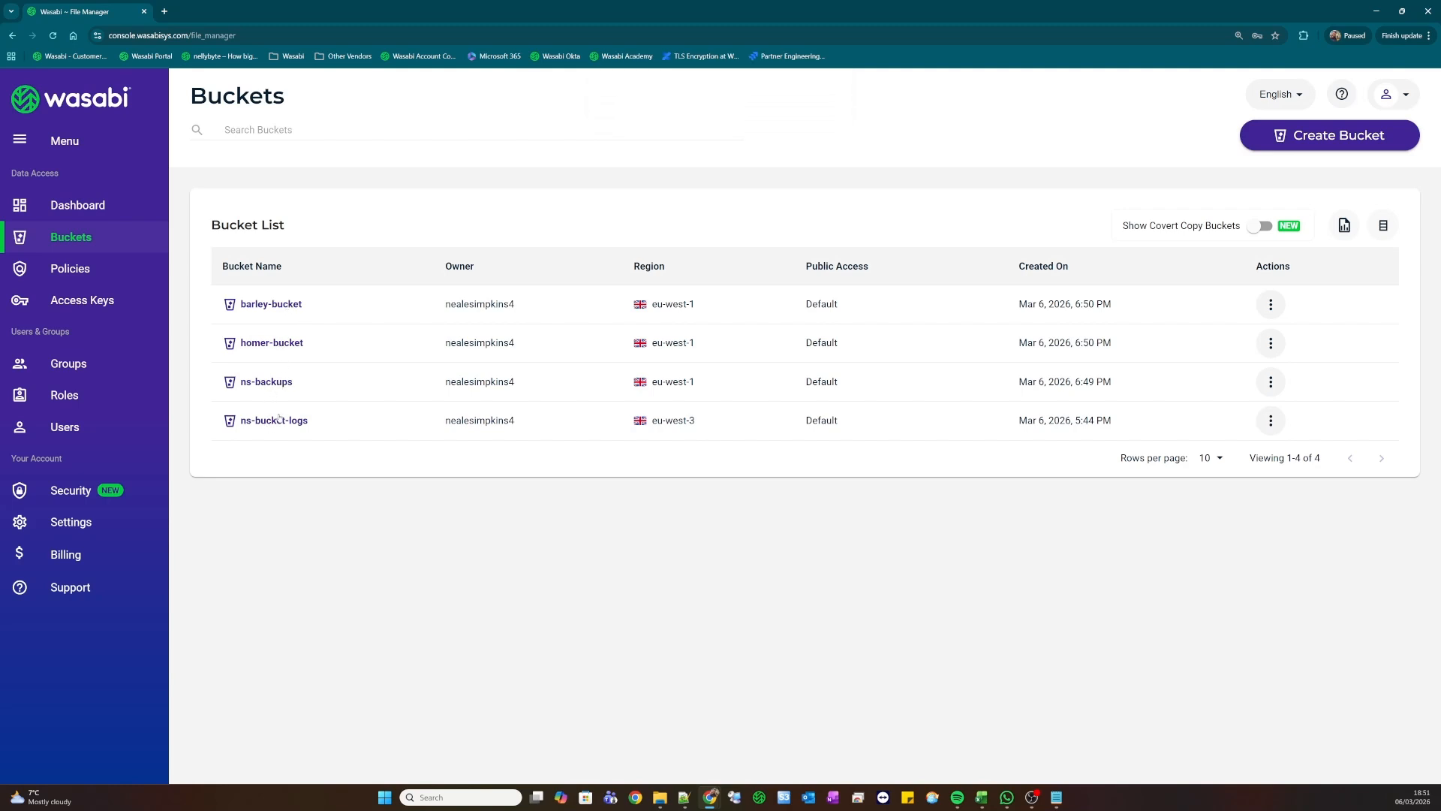
- Open ns-bucket-logs to confirm it is empty, then return to the bucket list
{"action": "left_click", "coordinate": [279, 421]}
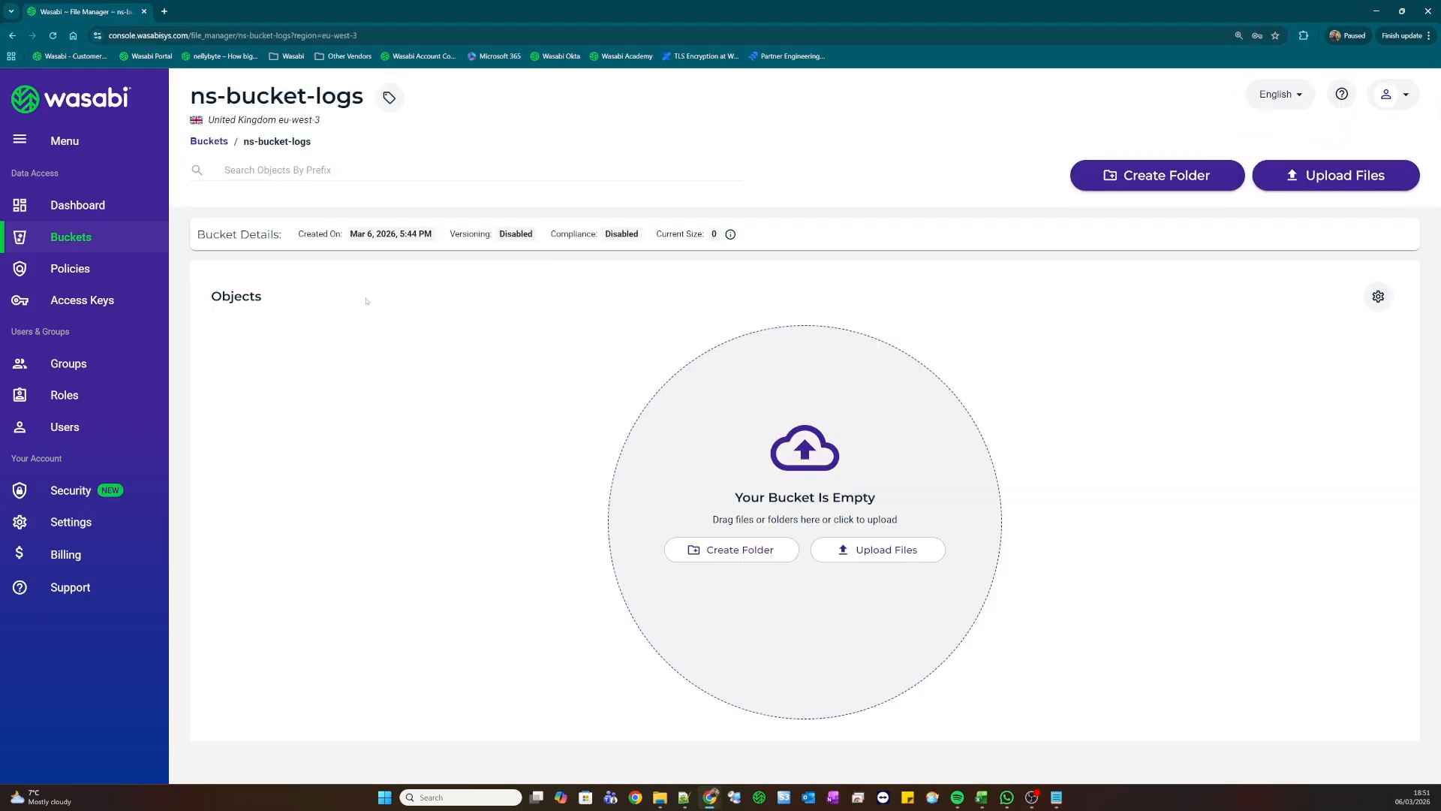
{"action": "left_click", "coordinate": [70, 236]}
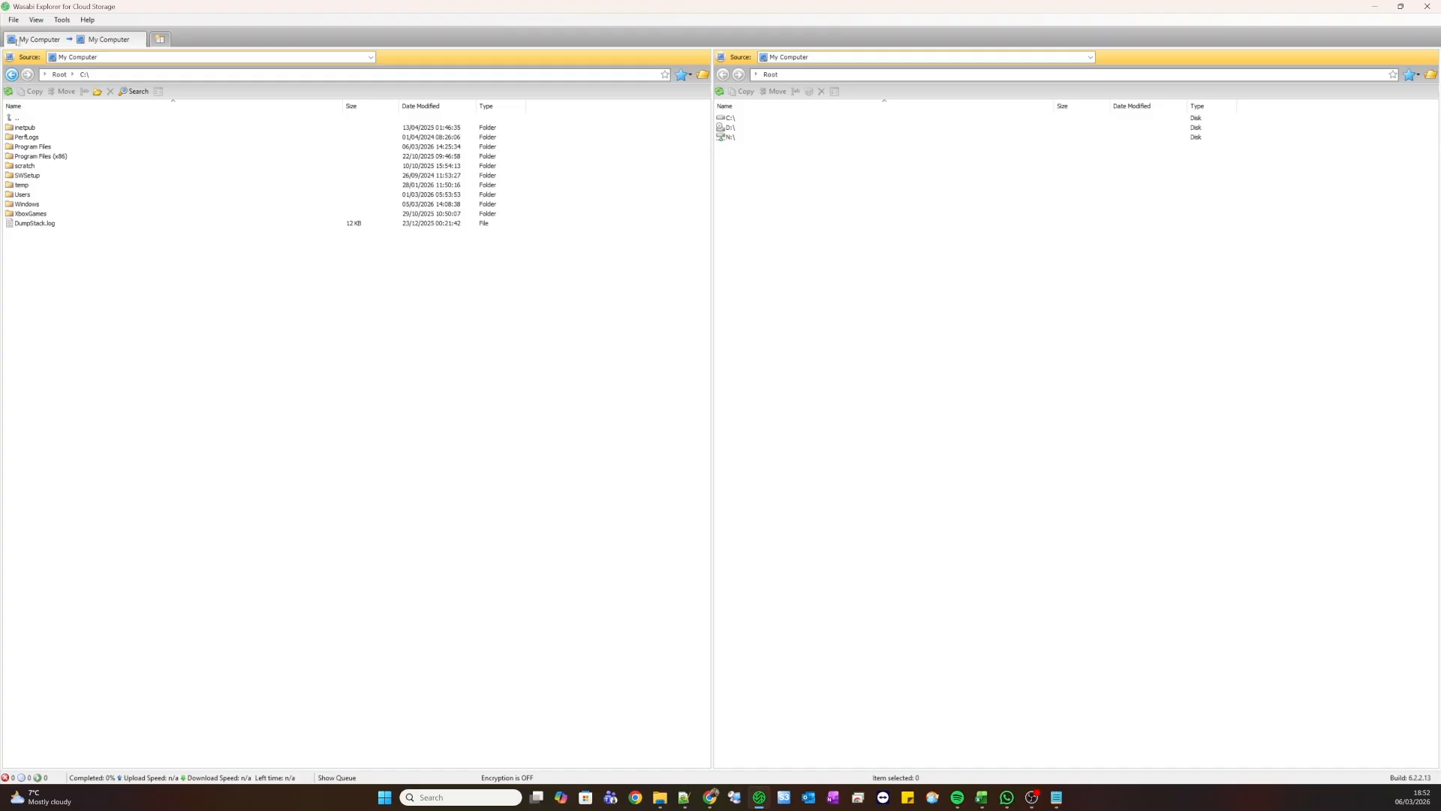
- Start adding a new Wasabi storage account from Registered Accounts
{"action": "left_click", "coordinate": [14, 19]}
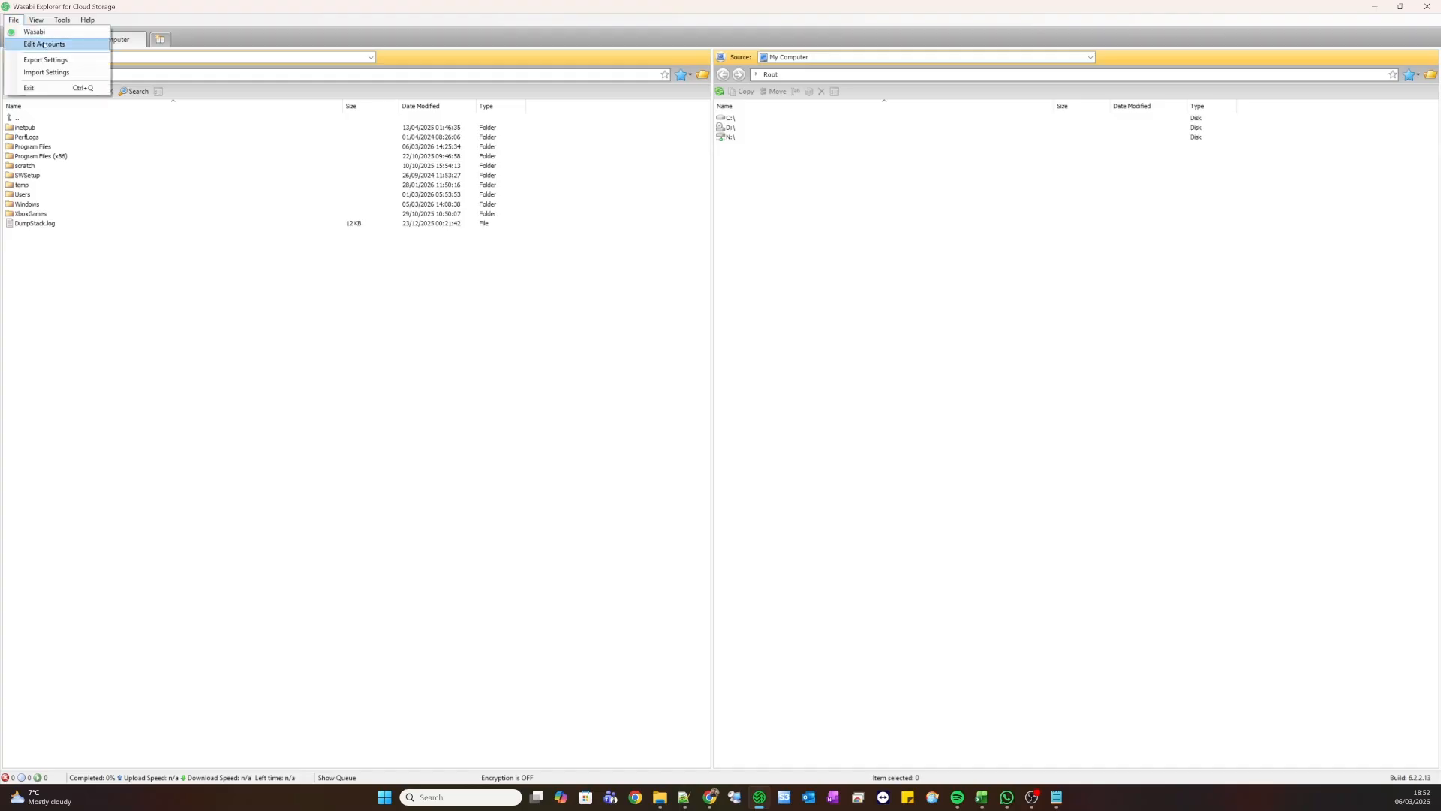
{"action": "left_click", "coordinate": [44, 44]}
{"action": "left_click", "coordinate": [847, 304]}
{"action": "left_click_drag", "start_coordinate": [698, 284], "coordinate": [693, 386]}
{"action": "double_click", "coordinate": [587, 410]}
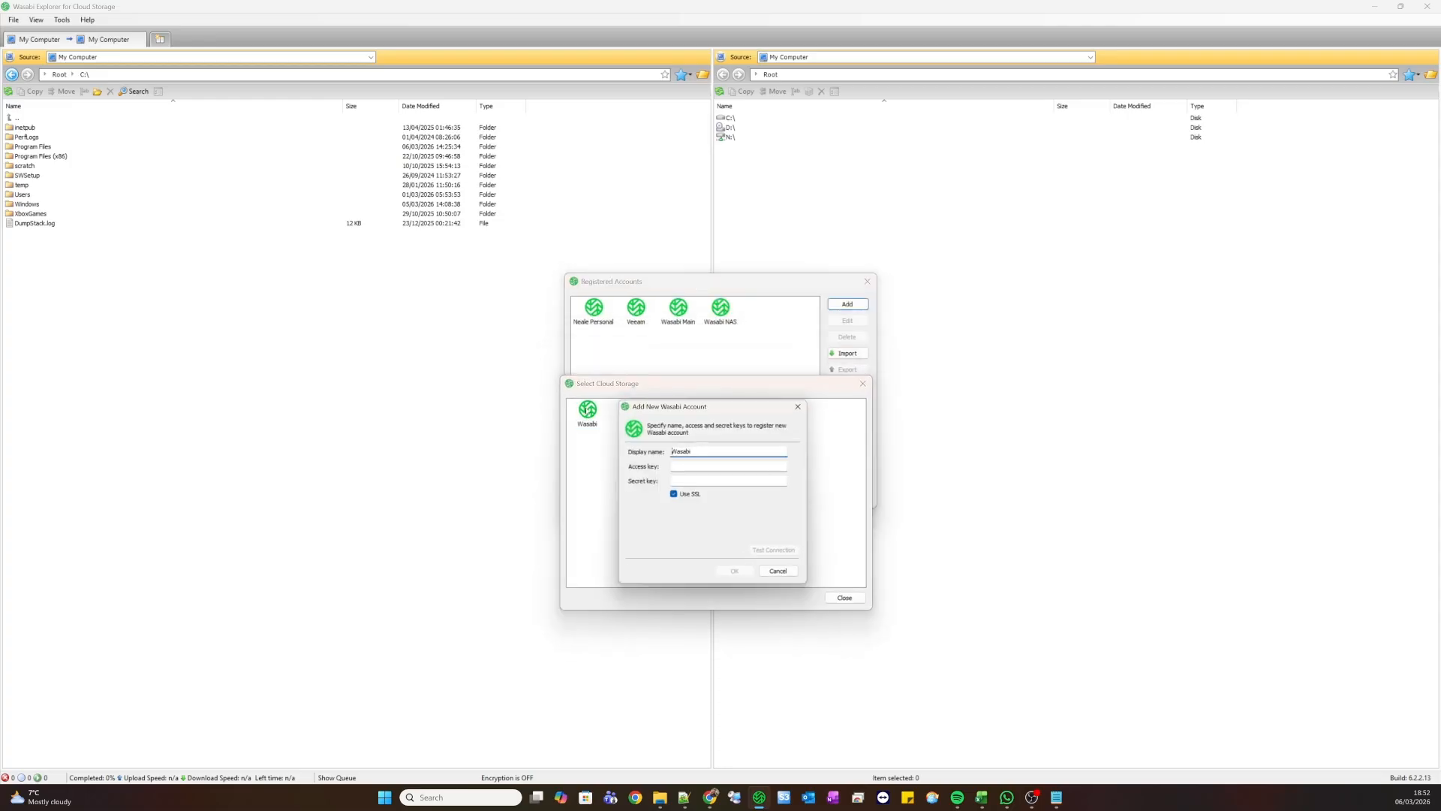
{"action": "left_click", "coordinate": [696, 463]}
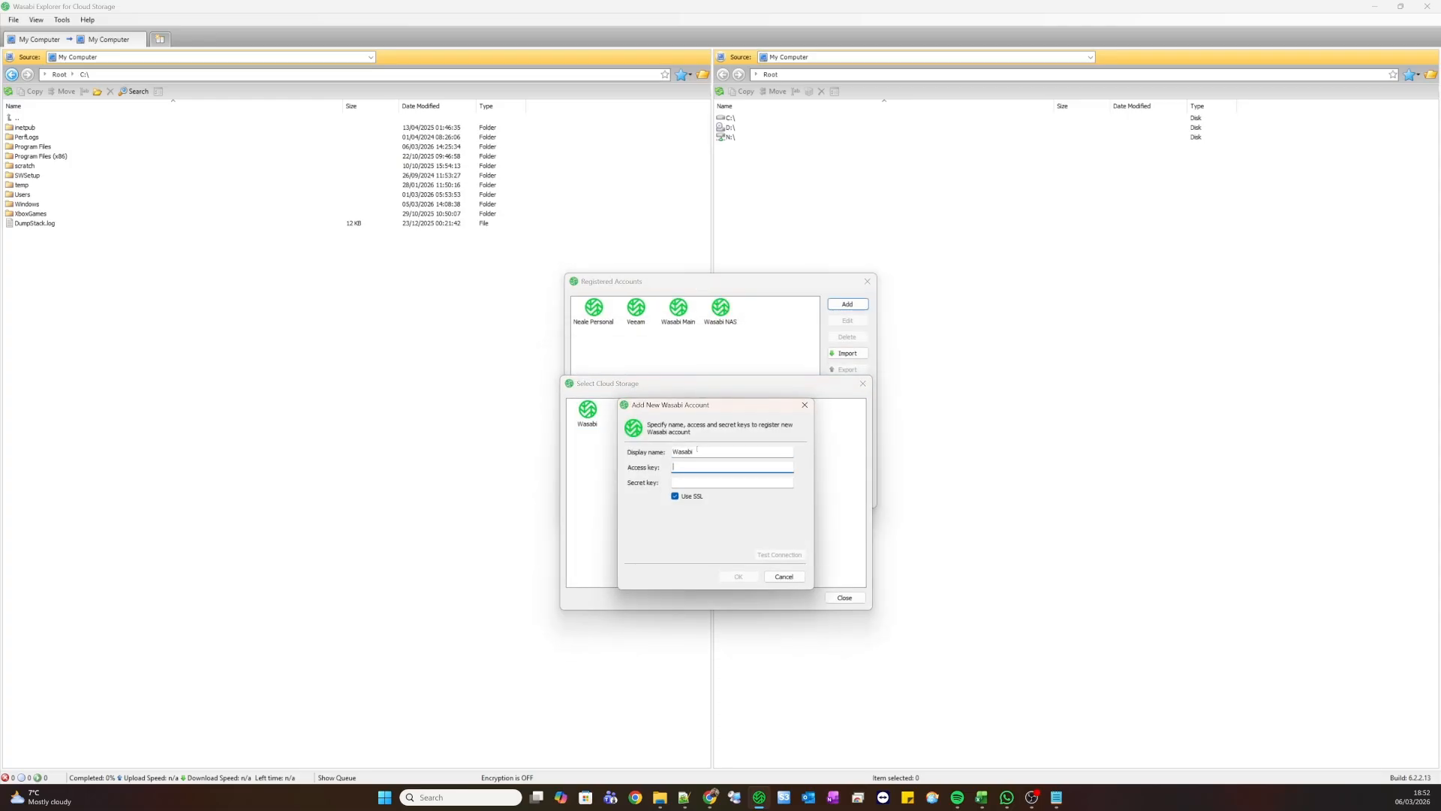
- Name the account Barley and paste its access key and secret key from the notes
{"action": "left_click_drag", "start_coordinate": [699, 452], "coordinate": [655, 455]}
{"action": "key", "text": "alt+Tab"}
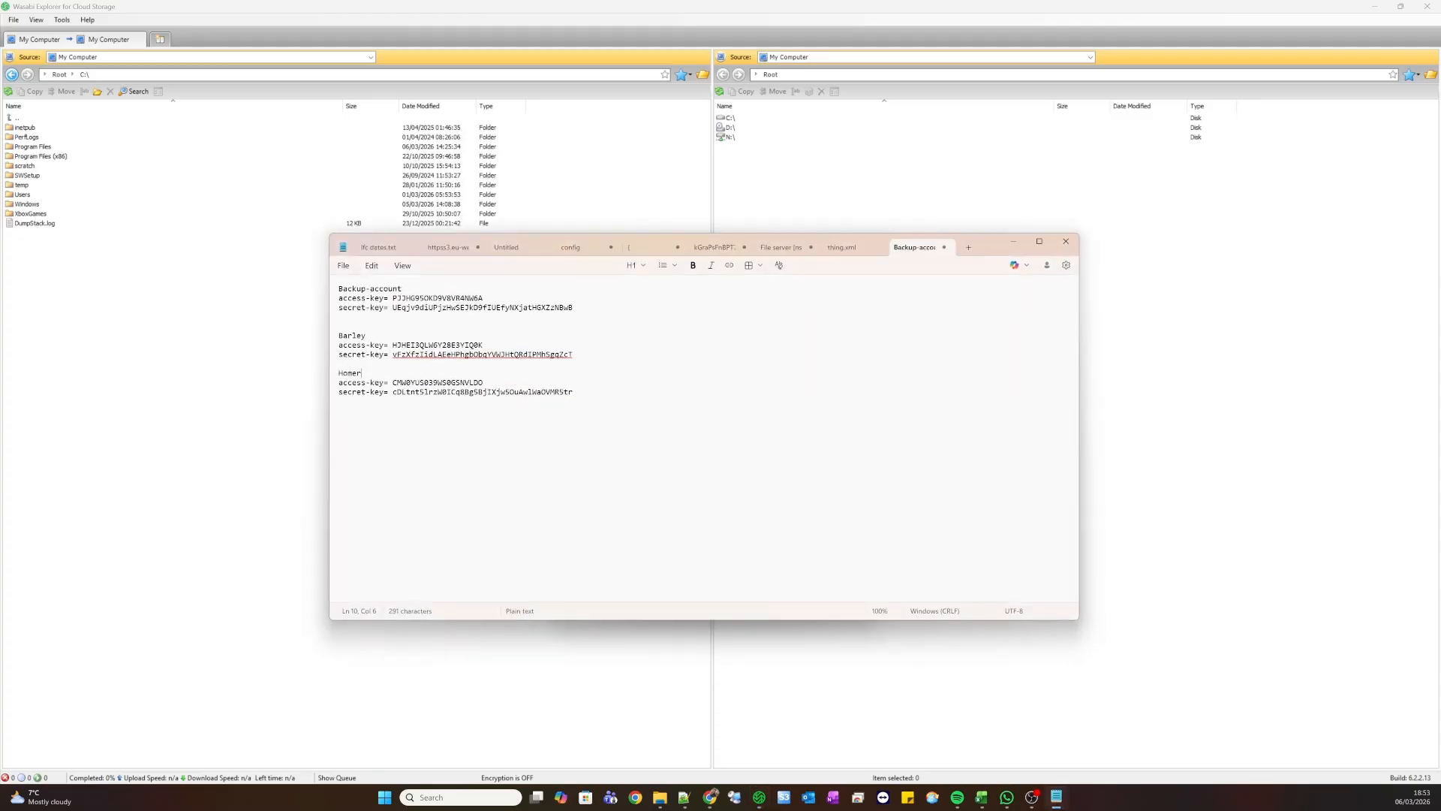
{"action": "left_click", "coordinate": [1013, 241]}
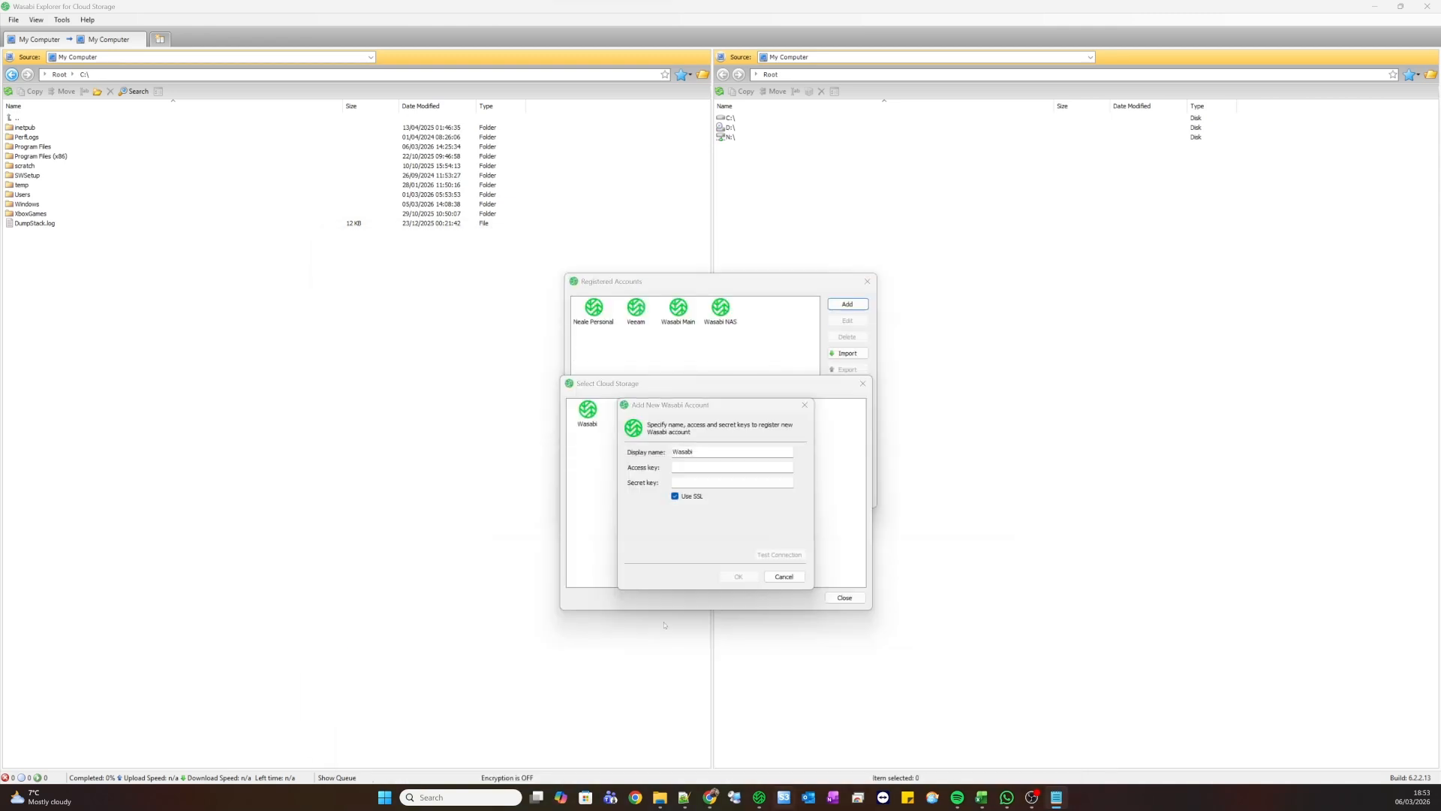
{"action": "left_click_drag", "start_coordinate": [702, 453], "coordinate": [651, 452]}
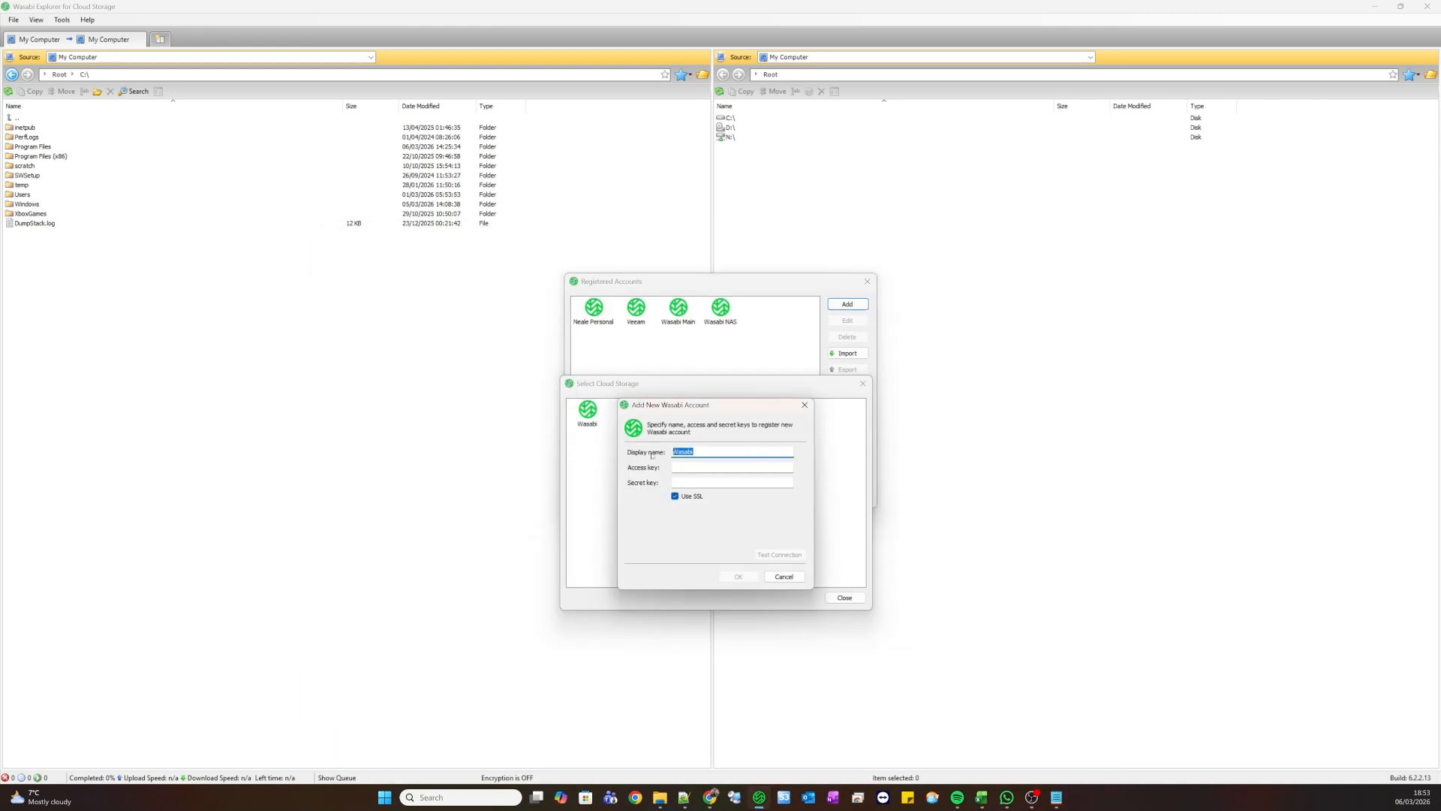
{"action": "type", "text": "Barley"}
{"action": "left_click", "coordinate": [1057, 797]}
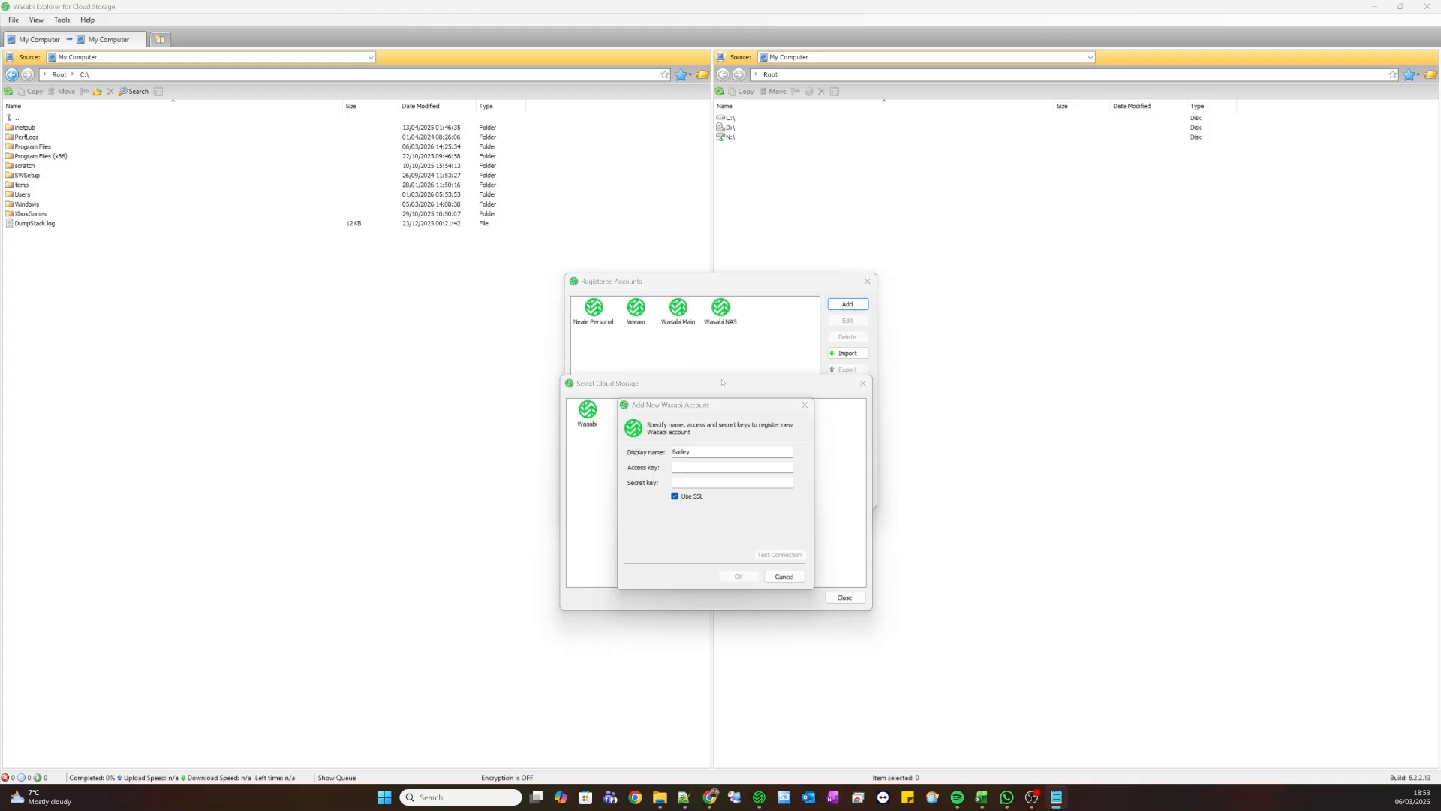
{"action": "left_click", "coordinate": [713, 465]}
{"action": "key", "text": "ctrl+v"}
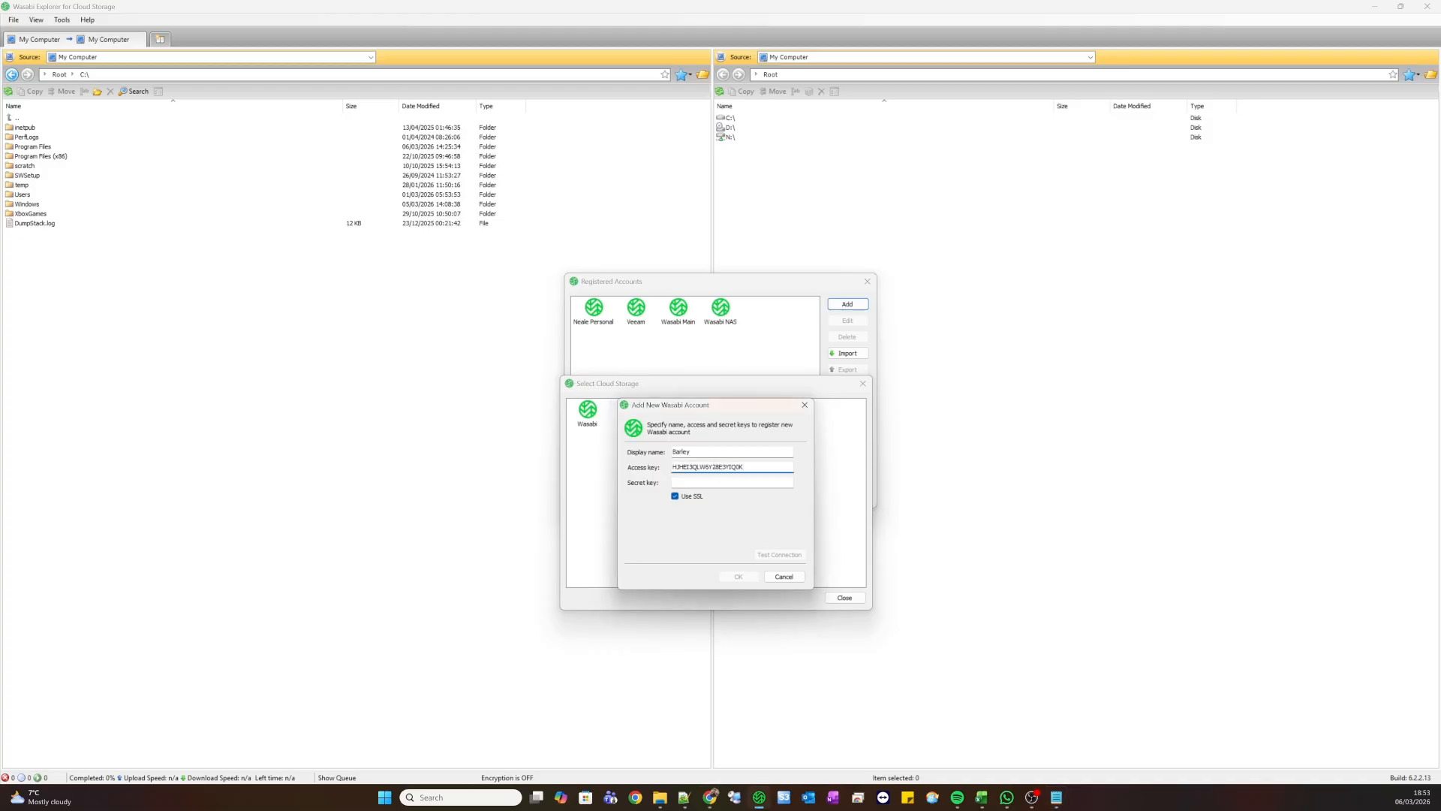
{"action": "key", "text": "alt+Tab"}
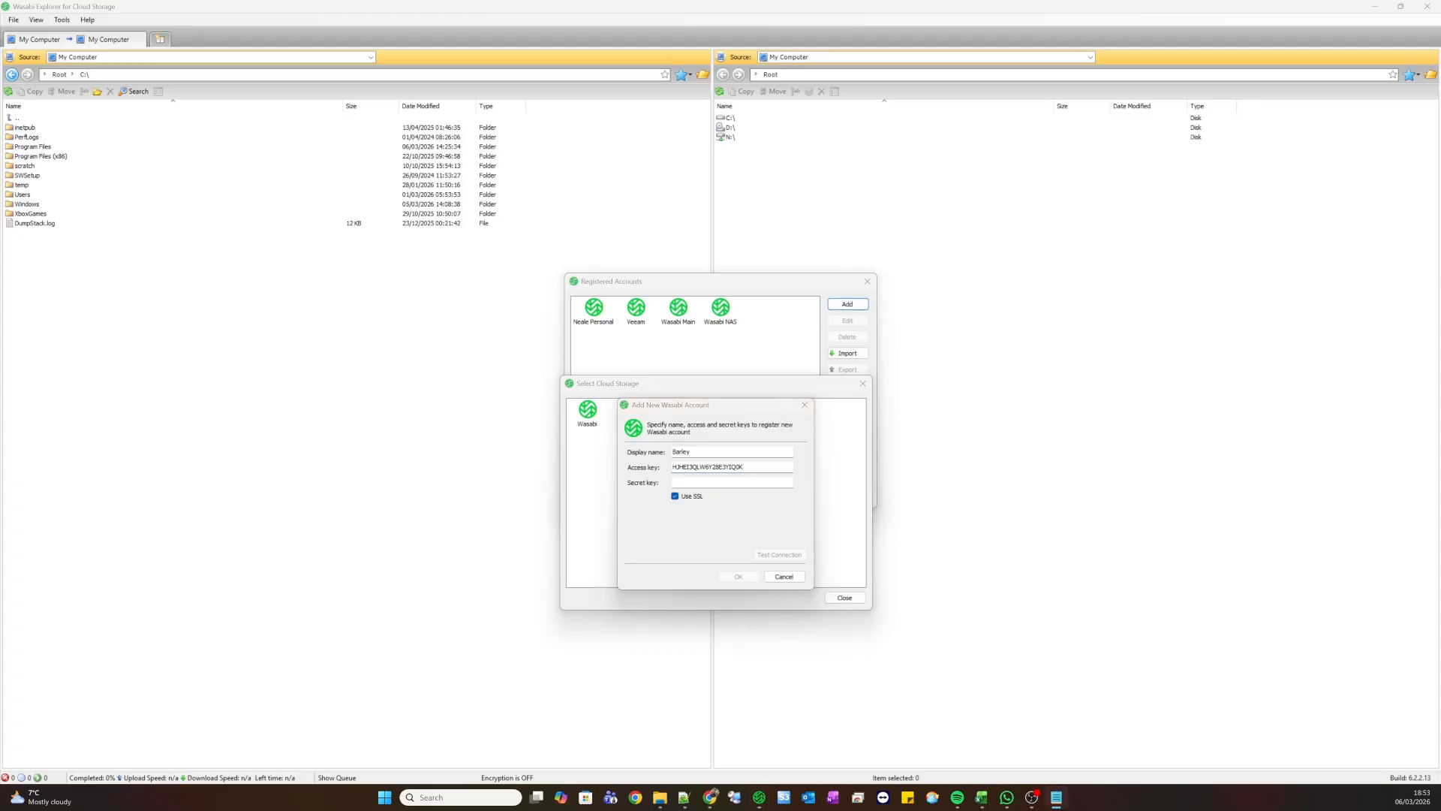
{"action": "left_click", "coordinate": [721, 481]}
{"action": "key", "text": "ctrl+v"}
- Test the Barley connection successfully and save the account
{"action": "left_click", "coordinate": [759, 555]}
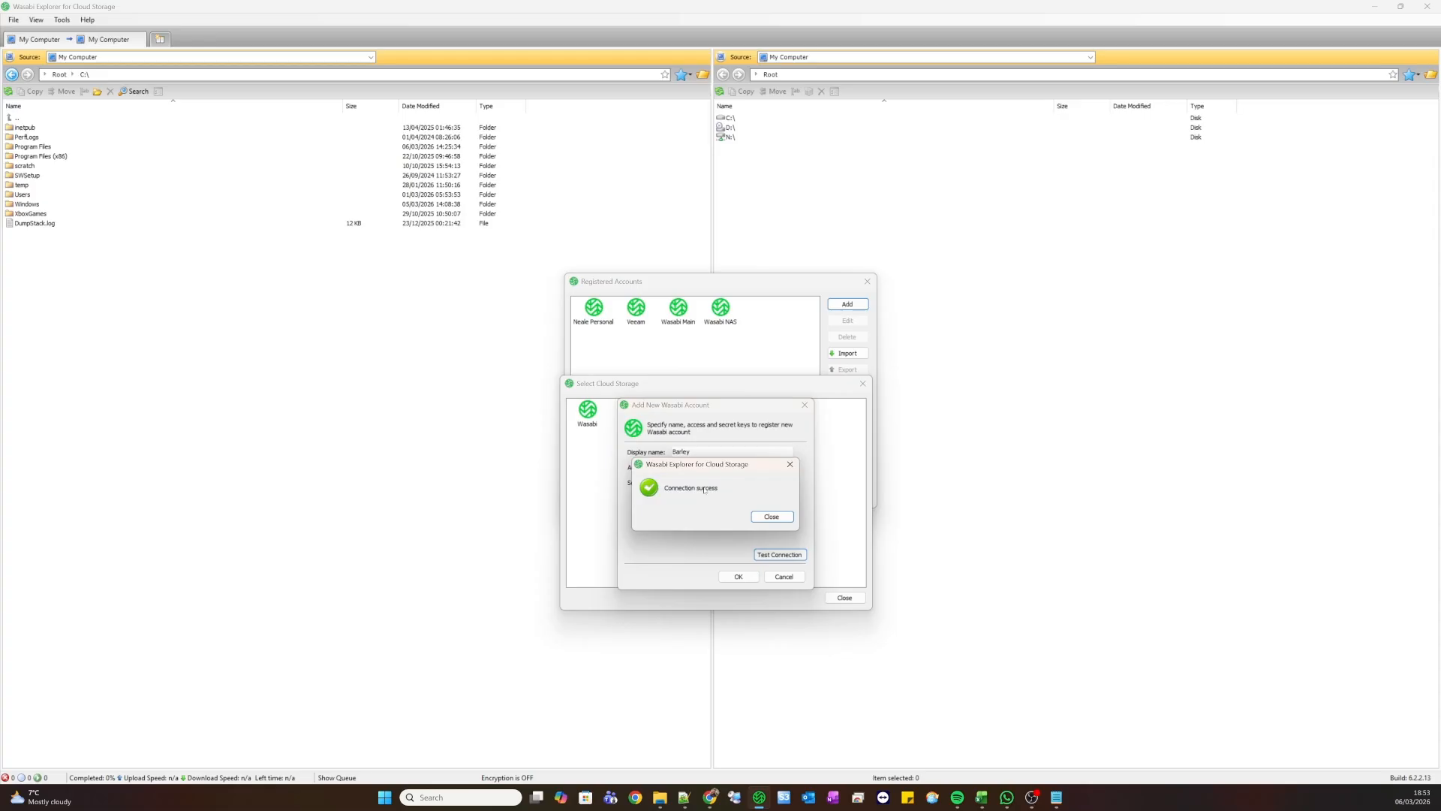
{"action": "left_click", "coordinate": [760, 518]}
{"action": "left_click", "coordinate": [739, 575]}
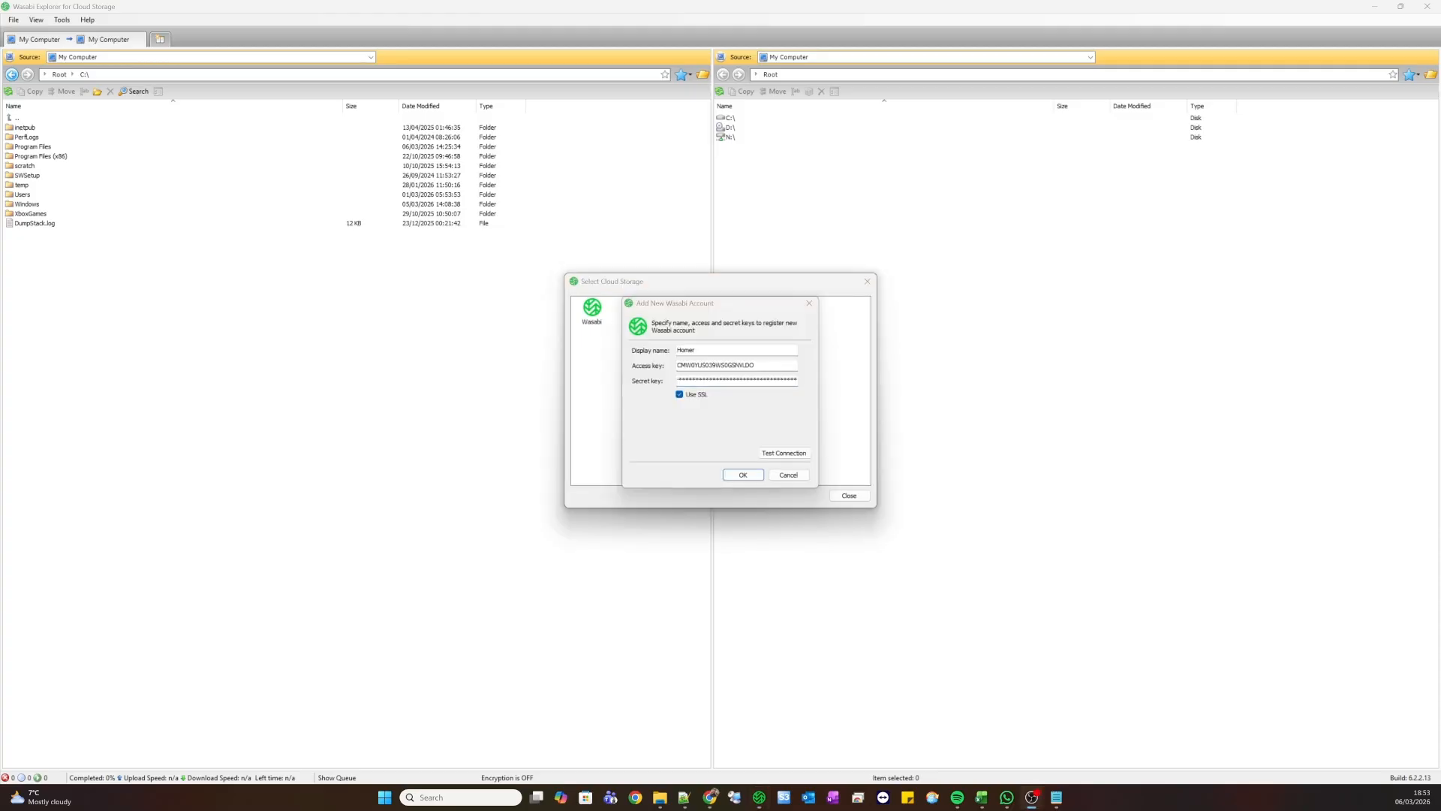
- Test and save the Homer account, then close Registered Accounts
{"action": "left_click", "coordinate": [773, 454]}
{"action": "key", "text": "Return"}
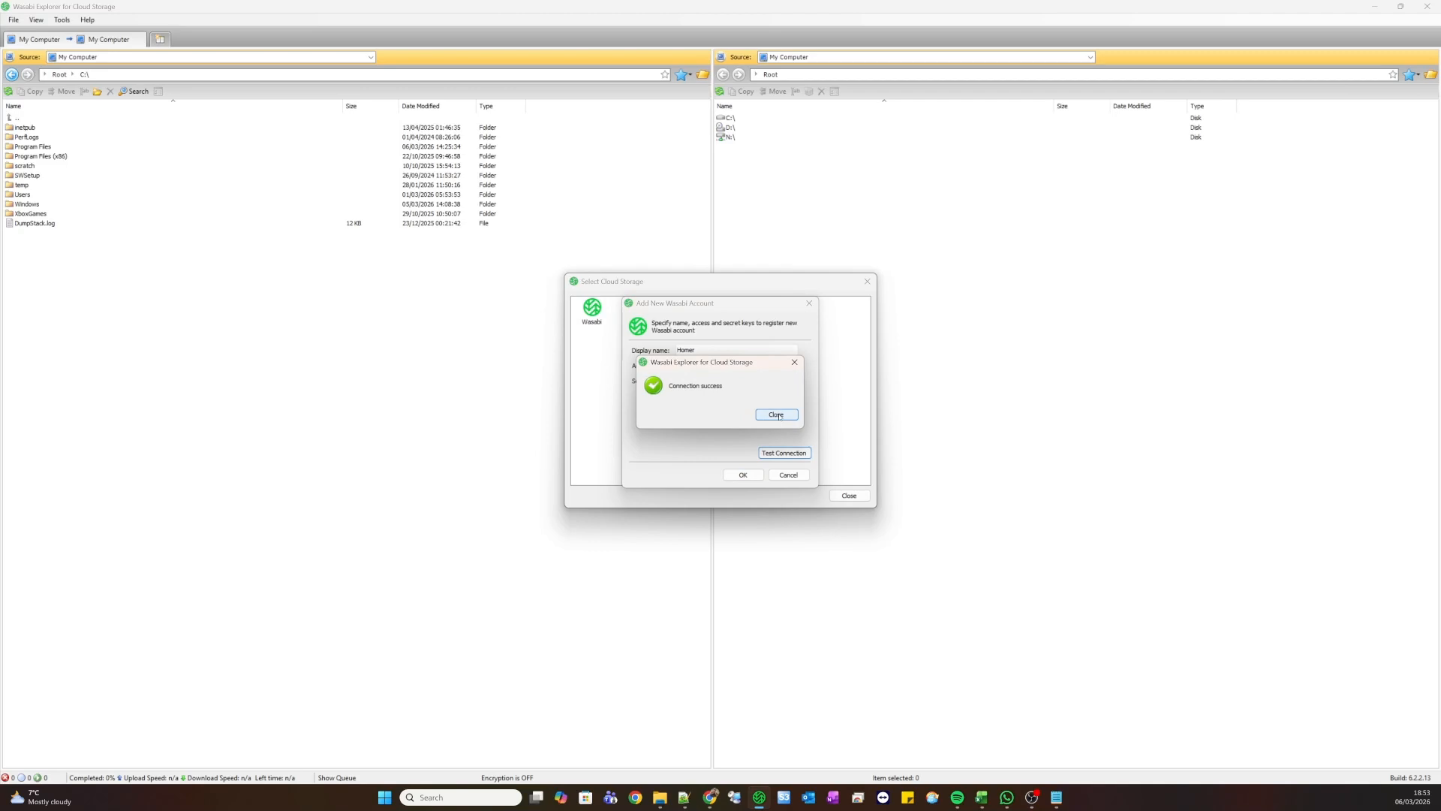
{"action": "key", "text": "Return"}
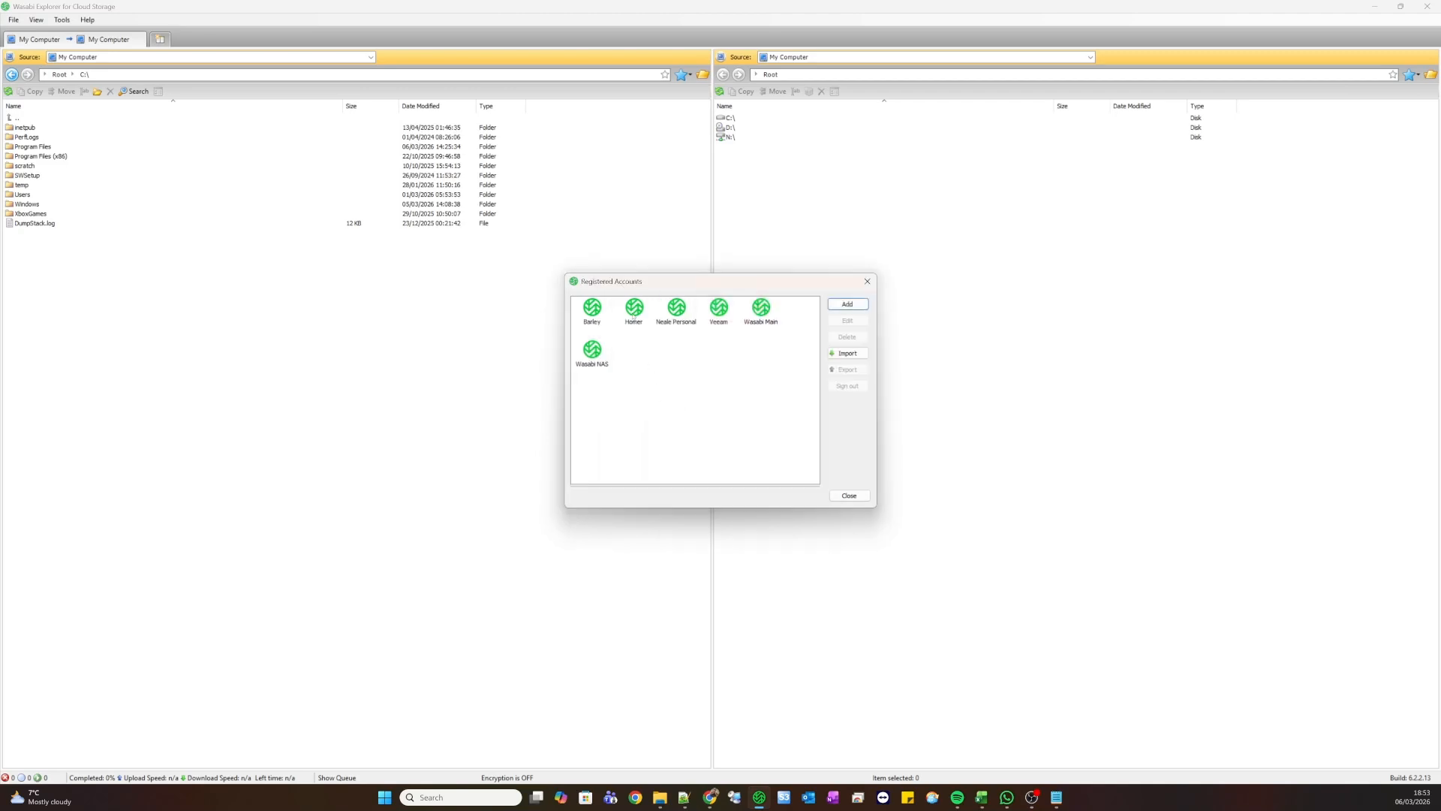
{"action": "left_click", "coordinate": [849, 496]}
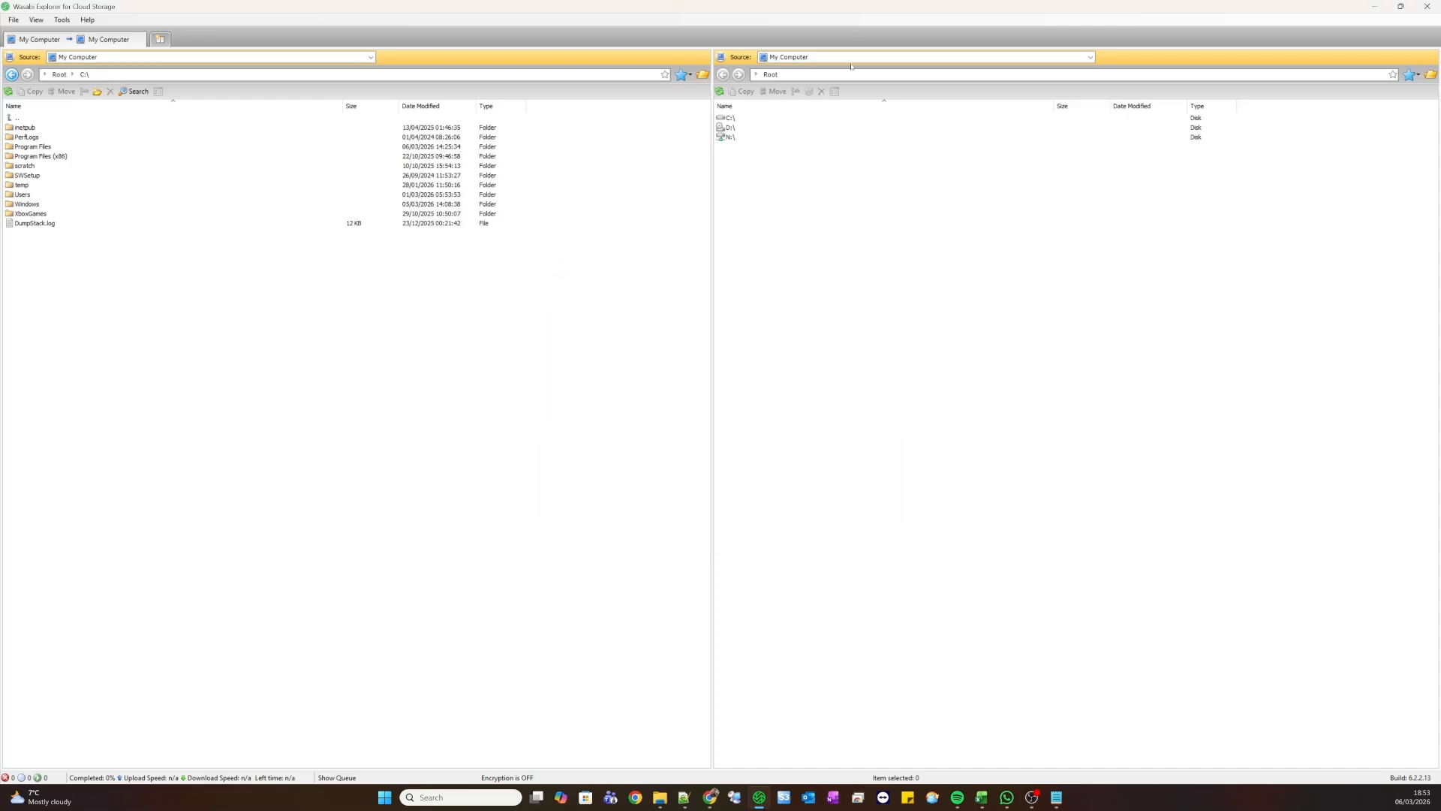
- Browse the Barley account, then the Homer account, in the right pane
{"action": "left_click", "coordinate": [789, 57]}
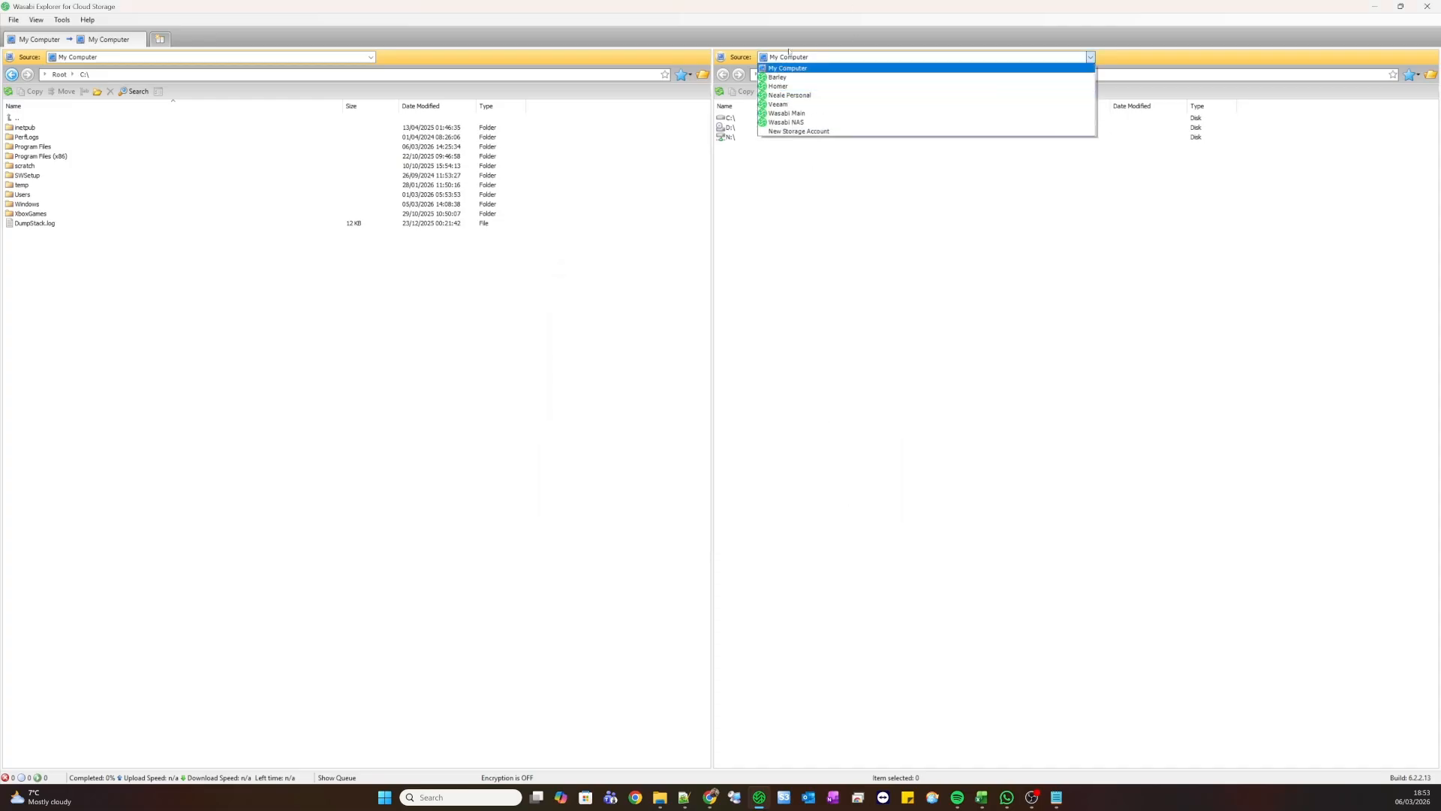
{"action": "left_click", "coordinate": [782, 78]}
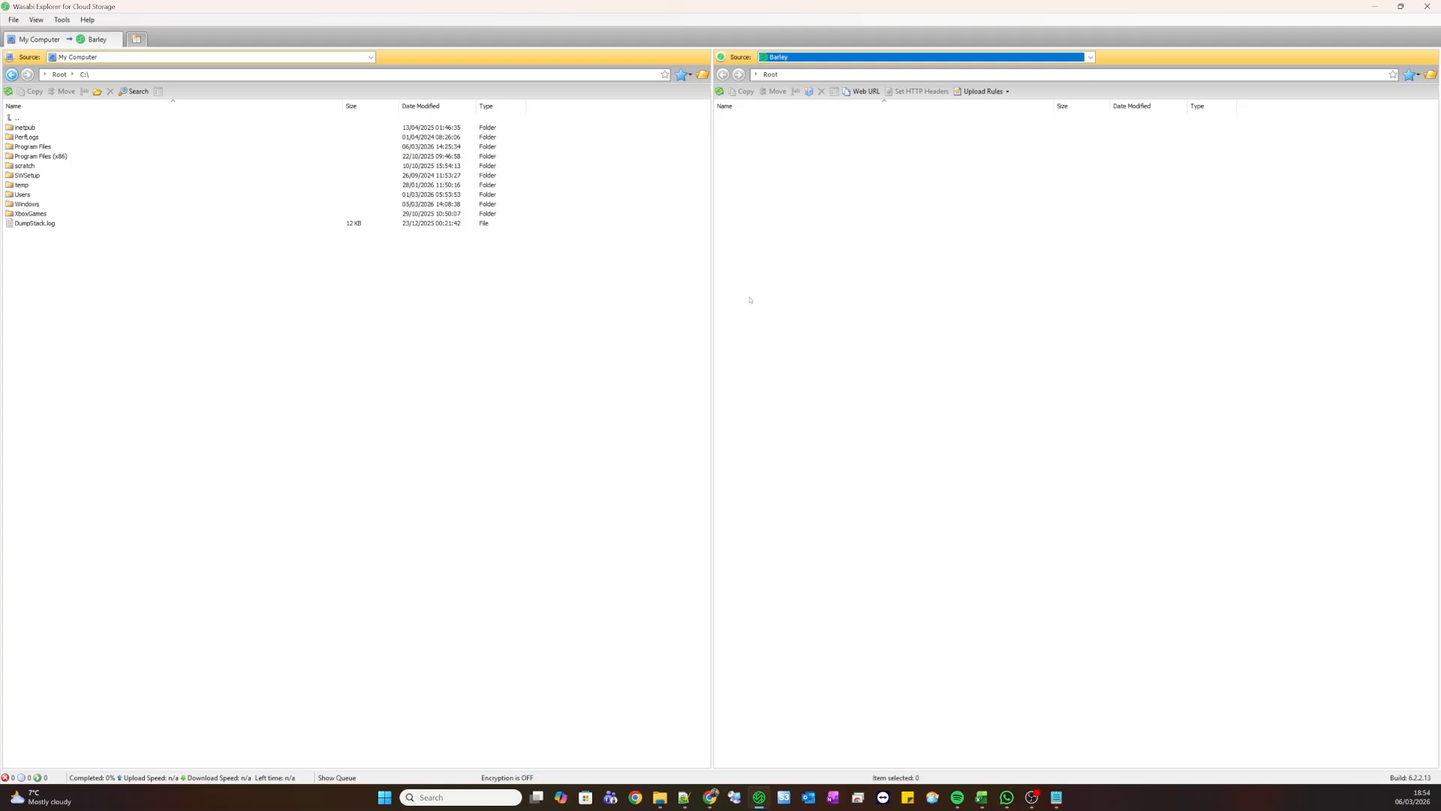
{"action": "left_click", "coordinate": [837, 58]}
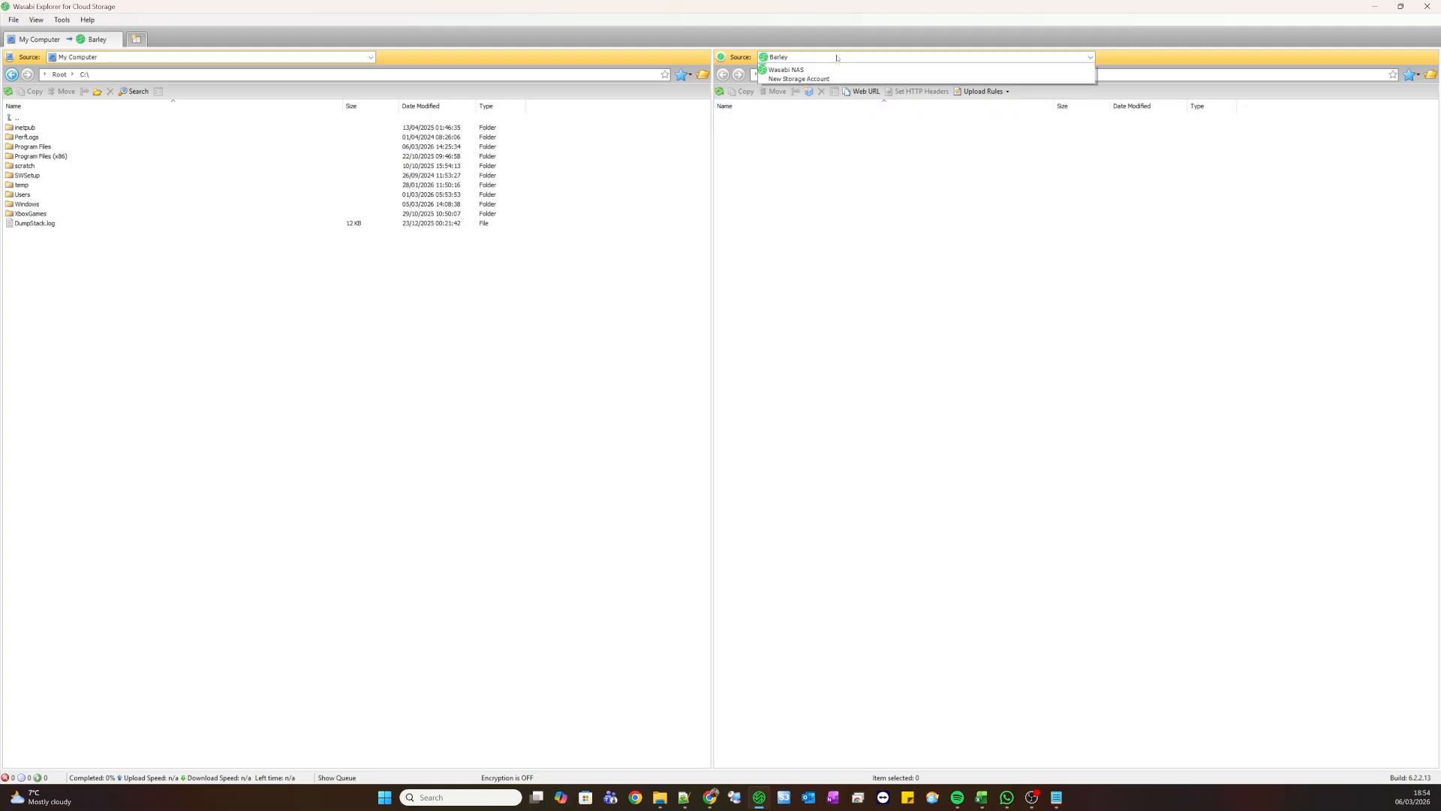
{"action": "left_click", "coordinate": [781, 87]}
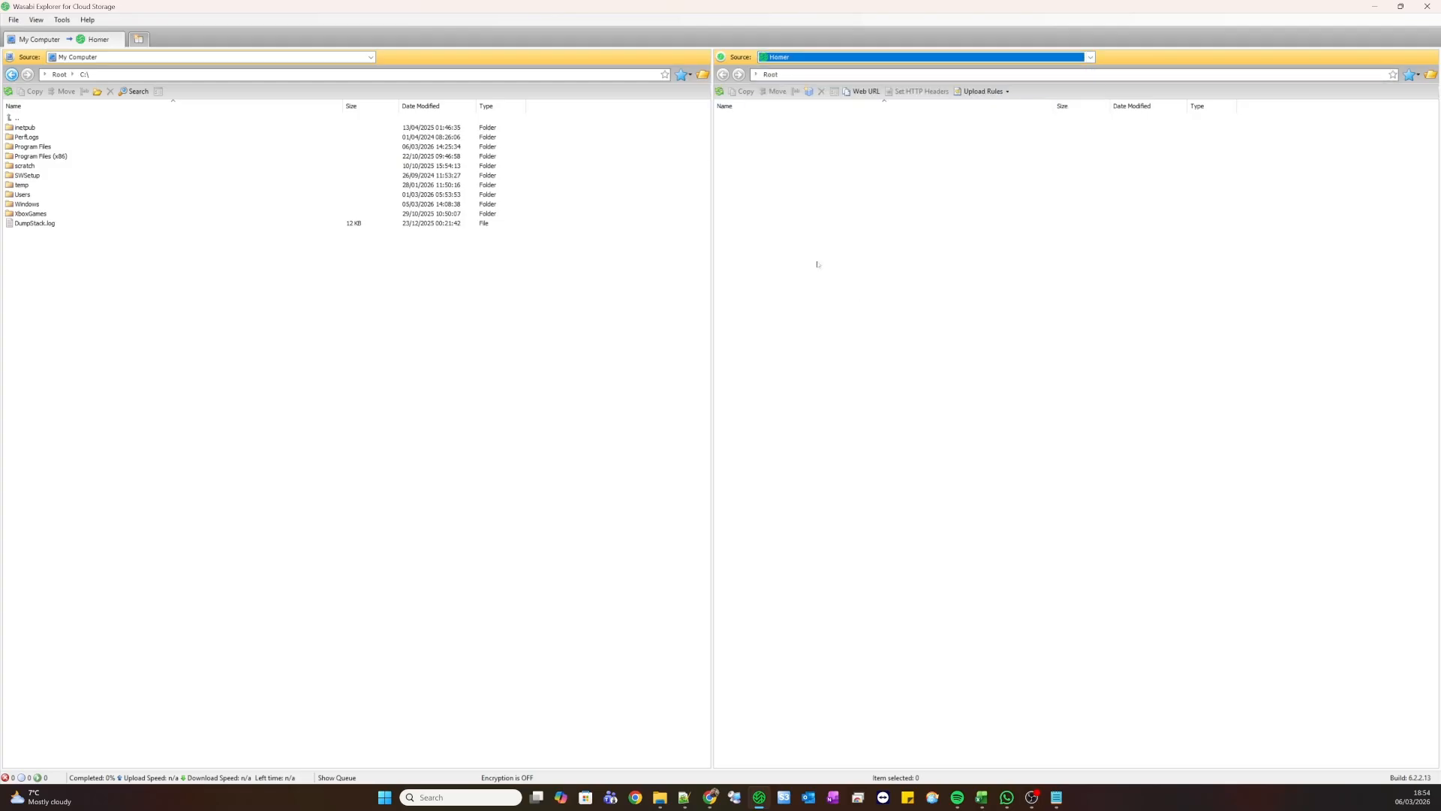
- After an error, switch the right pane to Wasabi Main and open nslog2's log files
{"action": "left_click", "coordinate": [811, 58]}
{"action": "left_click", "coordinate": [826, 127]}
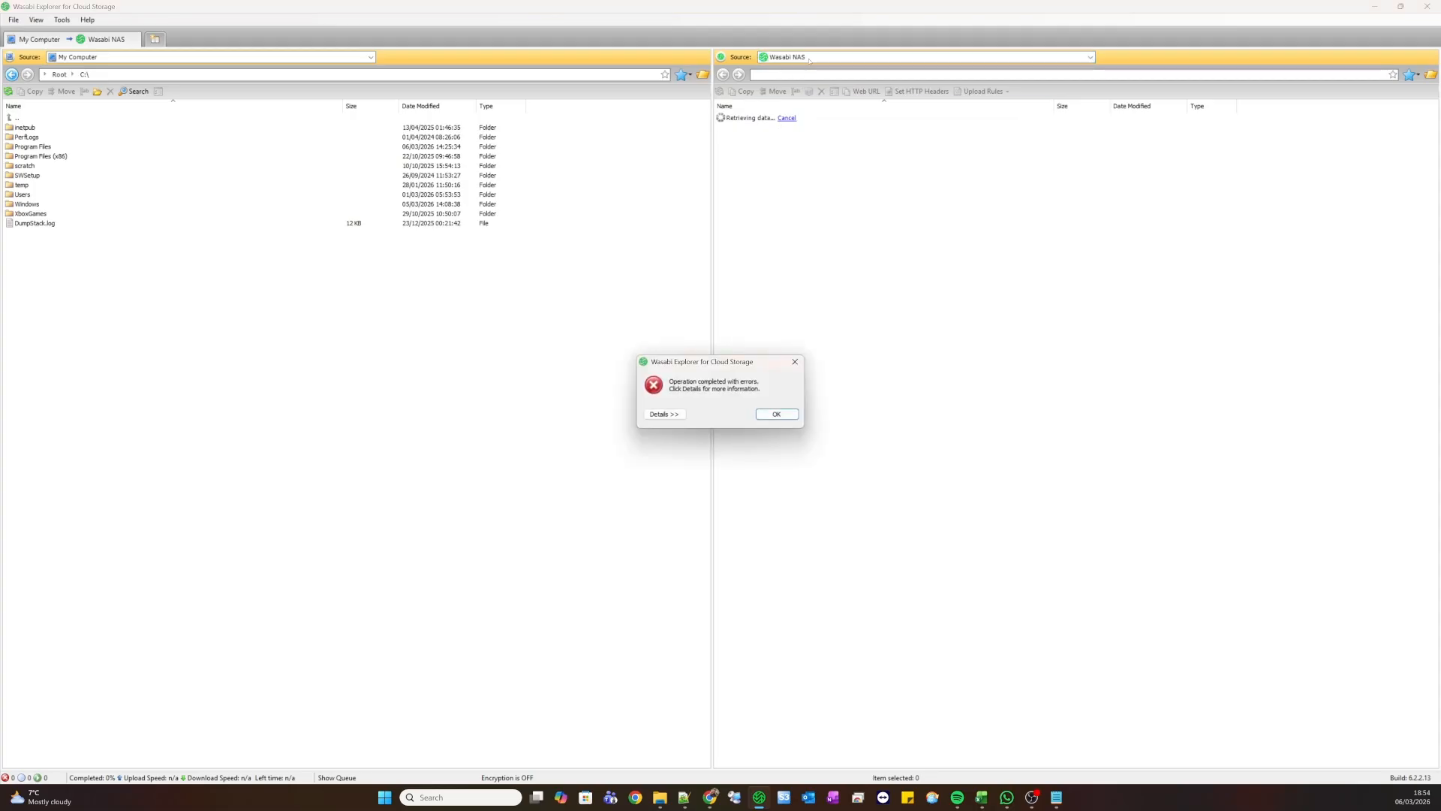
{"action": "key", "text": "Return"}
{"action": "left_click", "coordinate": [833, 56]}
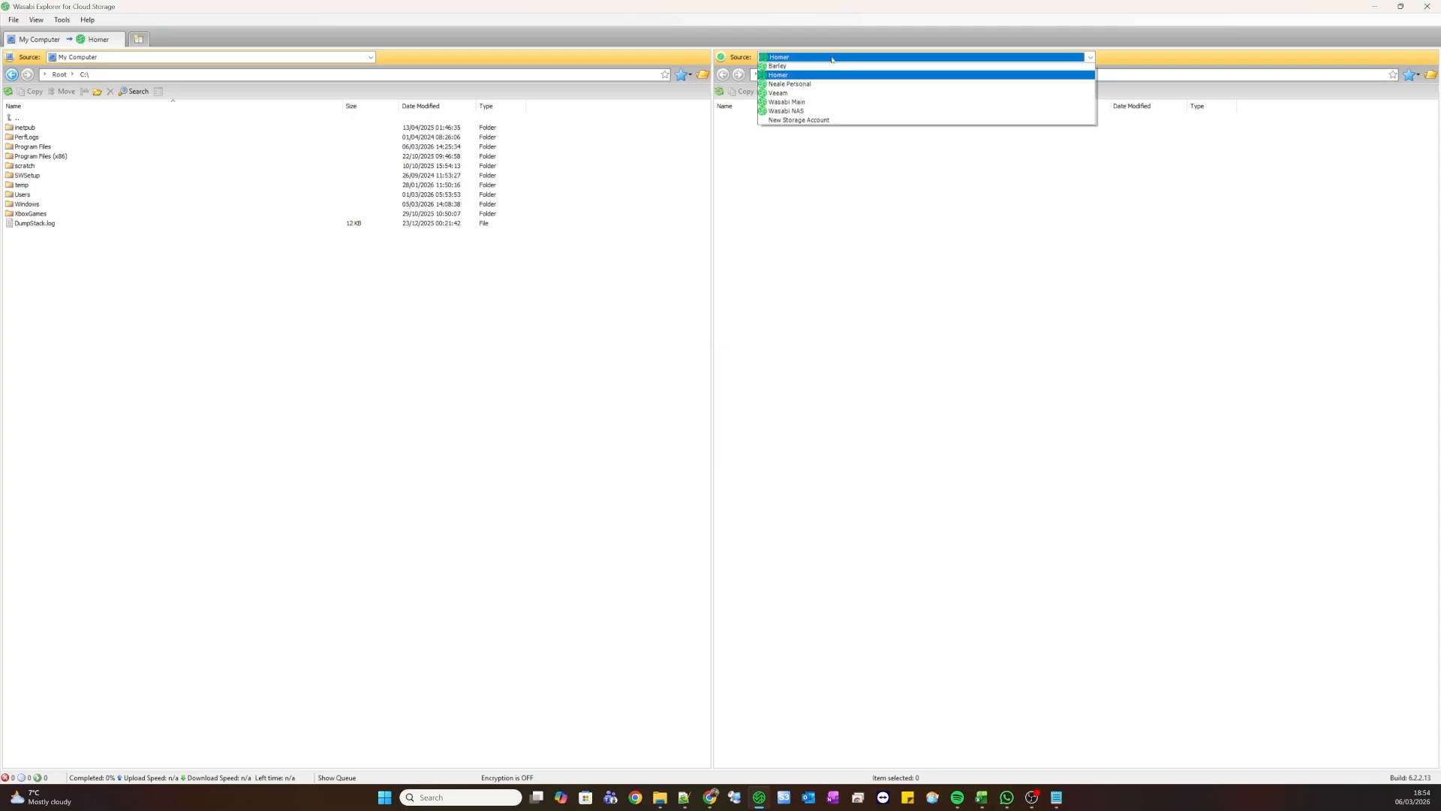
{"action": "left_click", "coordinate": [790, 116]}
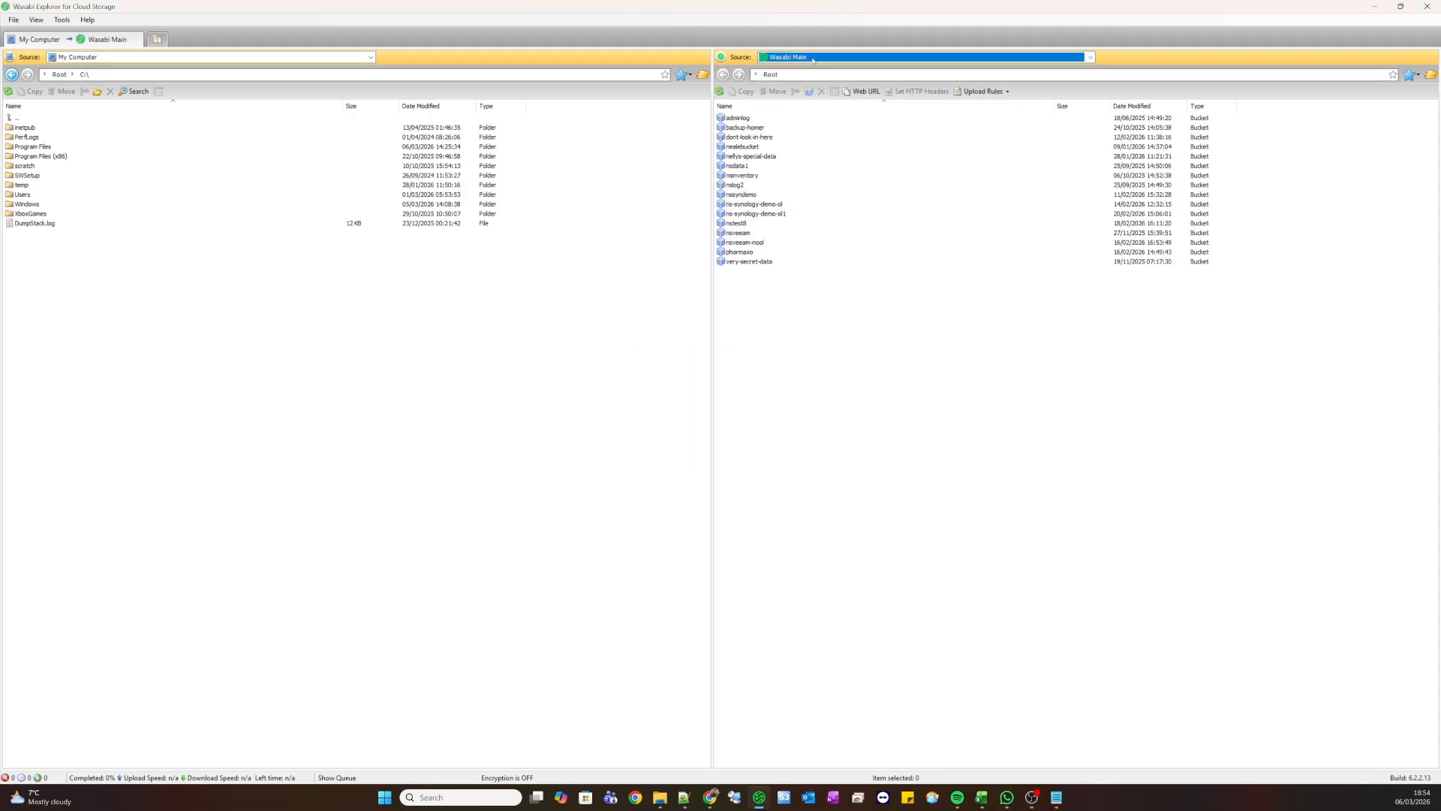
{"action": "double_click", "coordinate": [735, 186]}
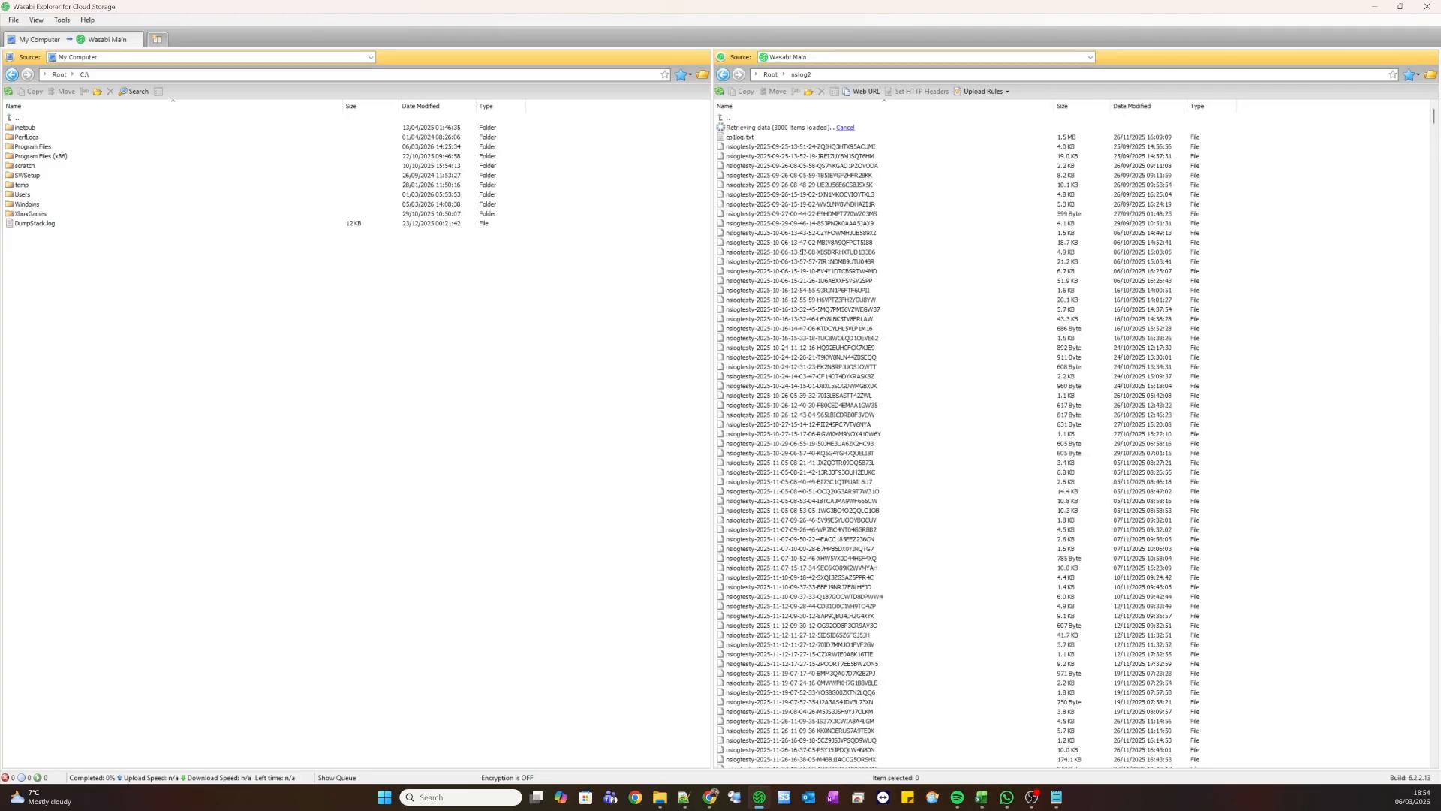
{"action": "left_click", "coordinate": [740, 320]}
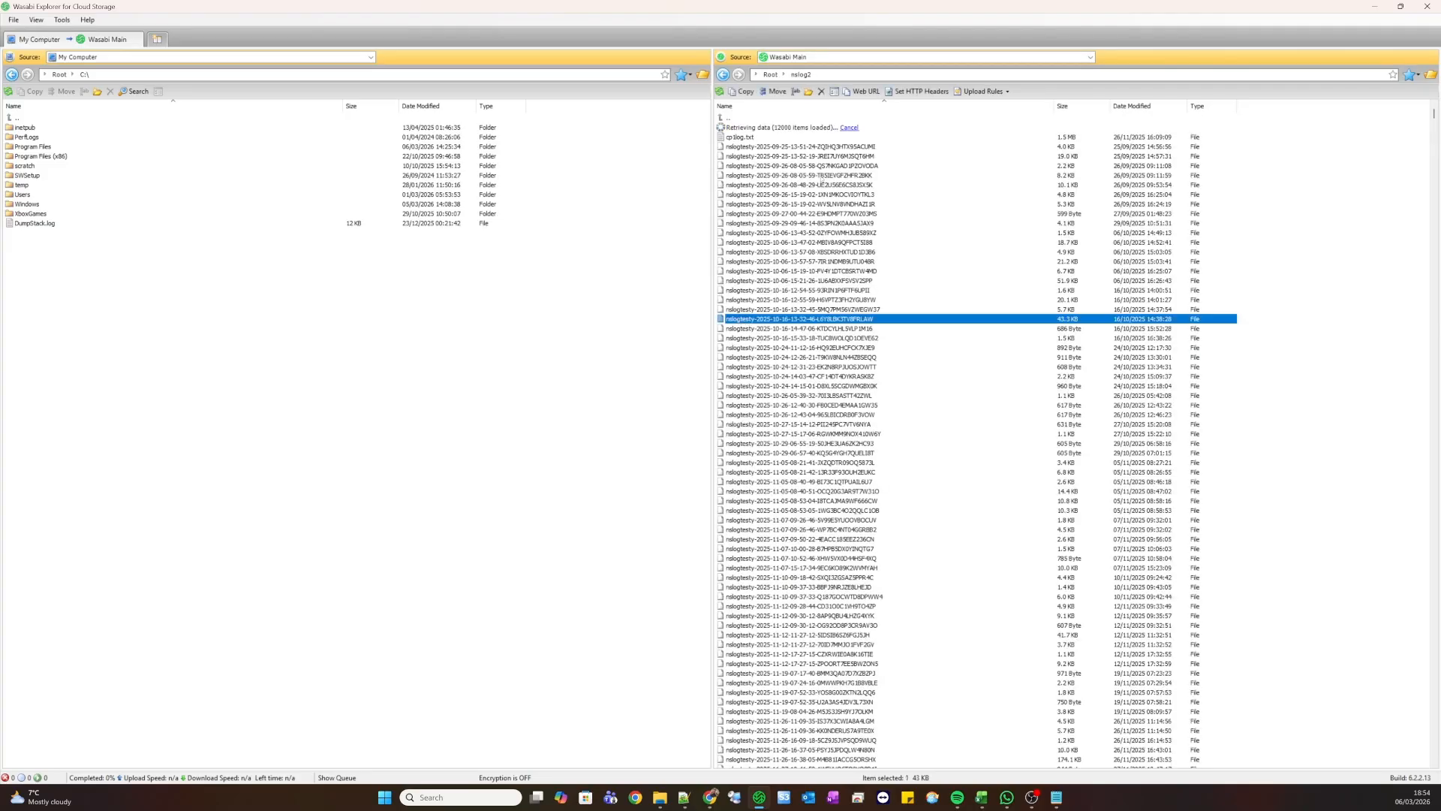
- Switch the right pane back to Barley and minimise Wasabi Explorer
{"action": "left_click", "coordinate": [792, 58]}
{"action": "left_click", "coordinate": [780, 76]}
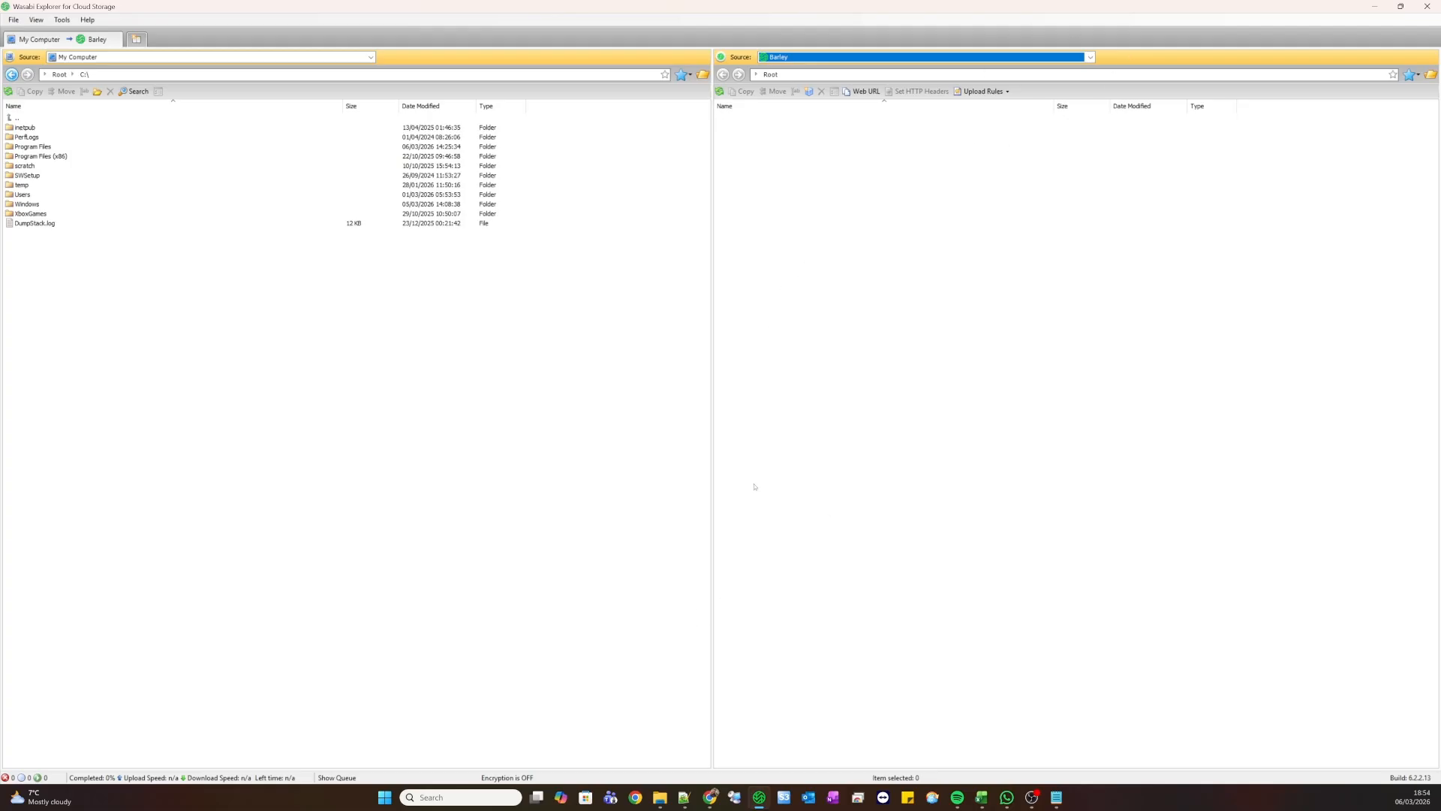
{"action": "left_click", "coordinate": [1374, 6]}
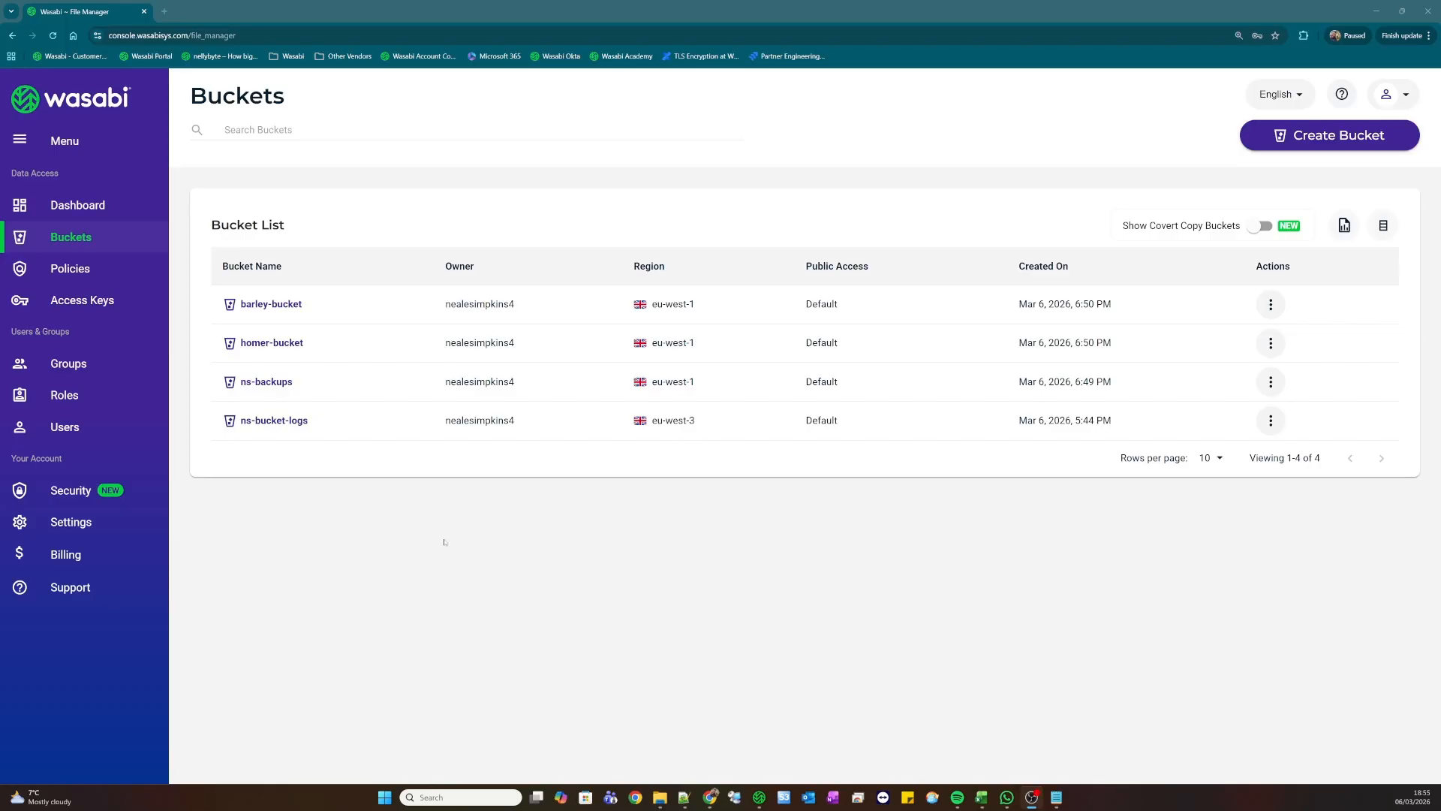
- Open WasabiAdministratorAccess from the Policies list, then go to the Users list
{"action": "left_click", "coordinate": [83, 269]}
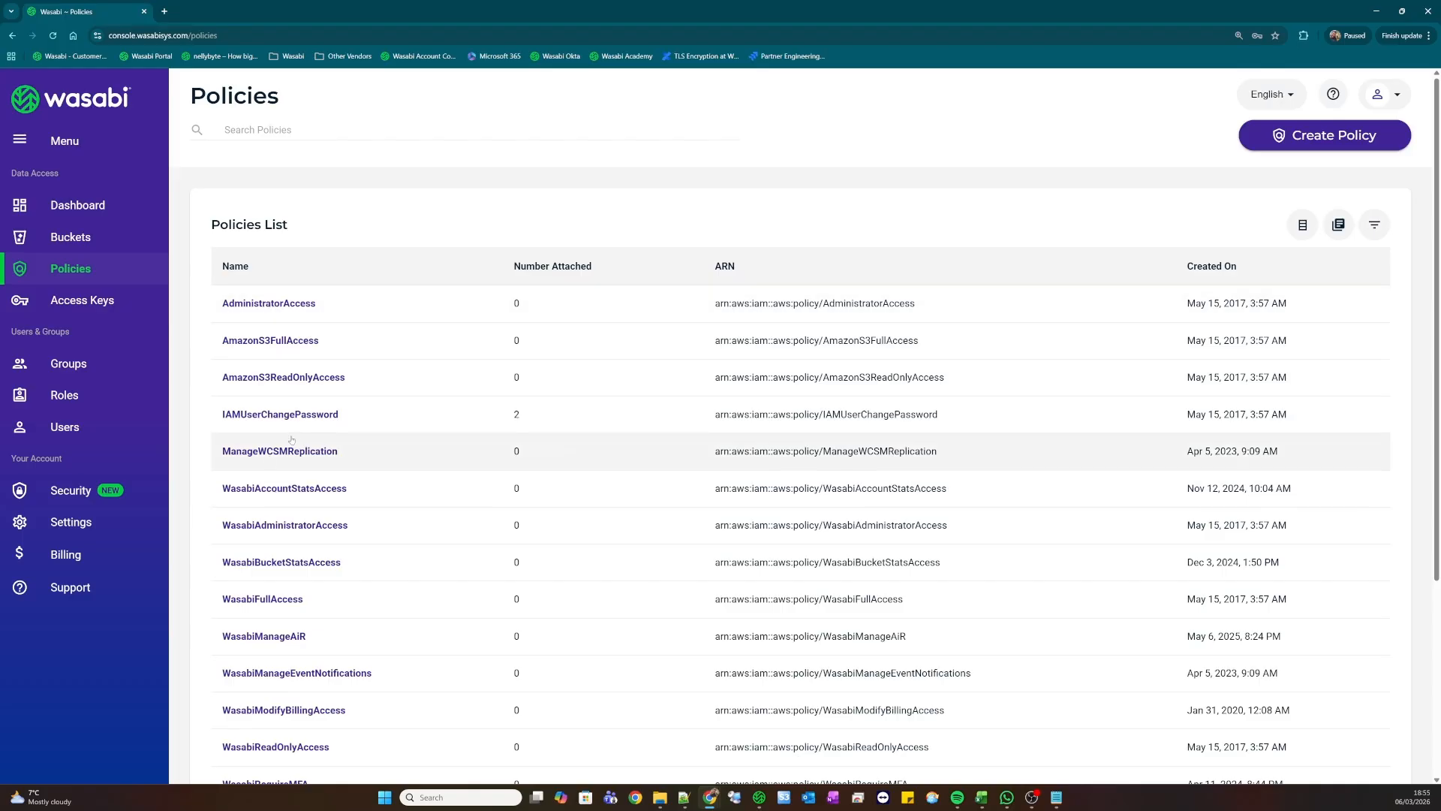
{"action": "left_click", "coordinate": [289, 525]}
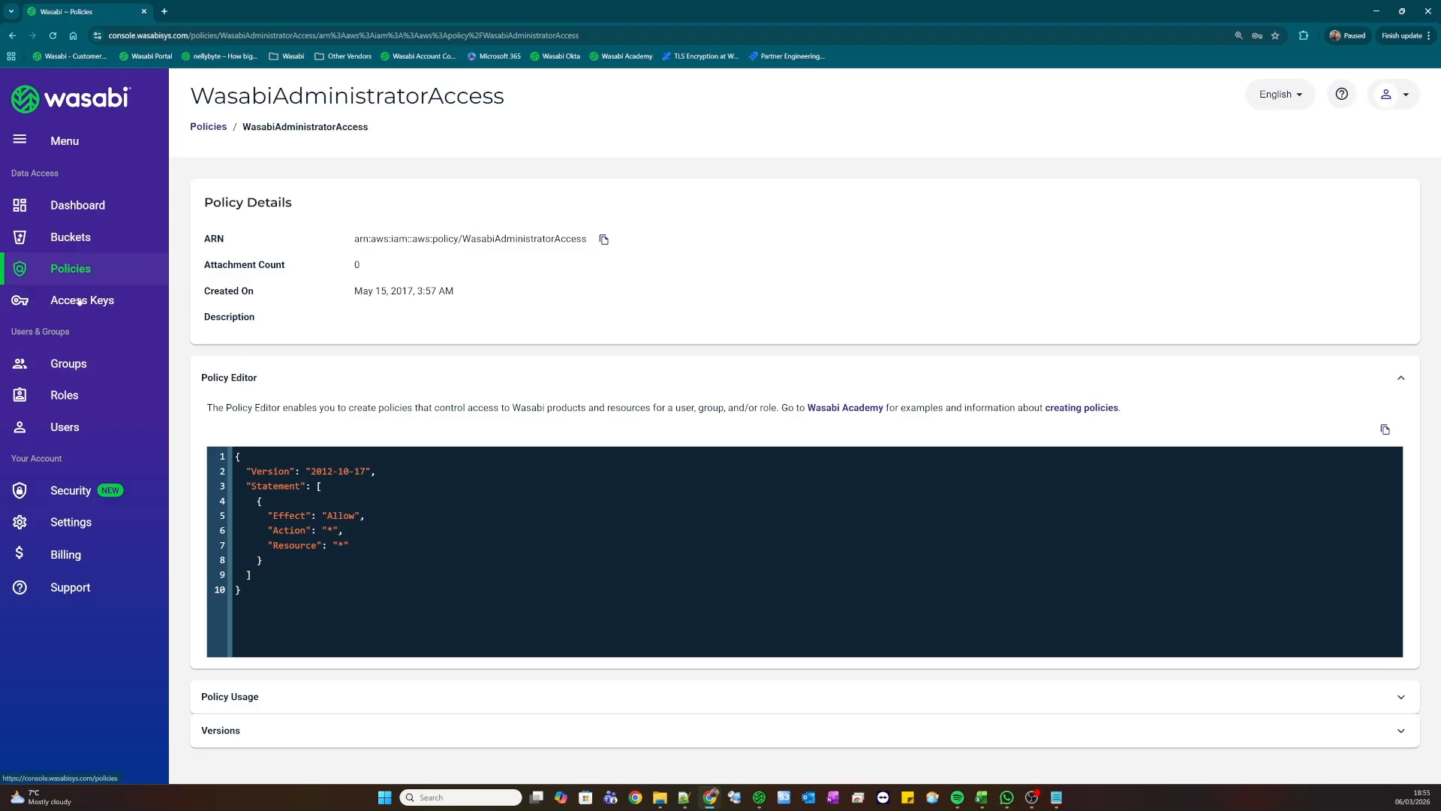
{"action": "left_click", "coordinate": [105, 425]}
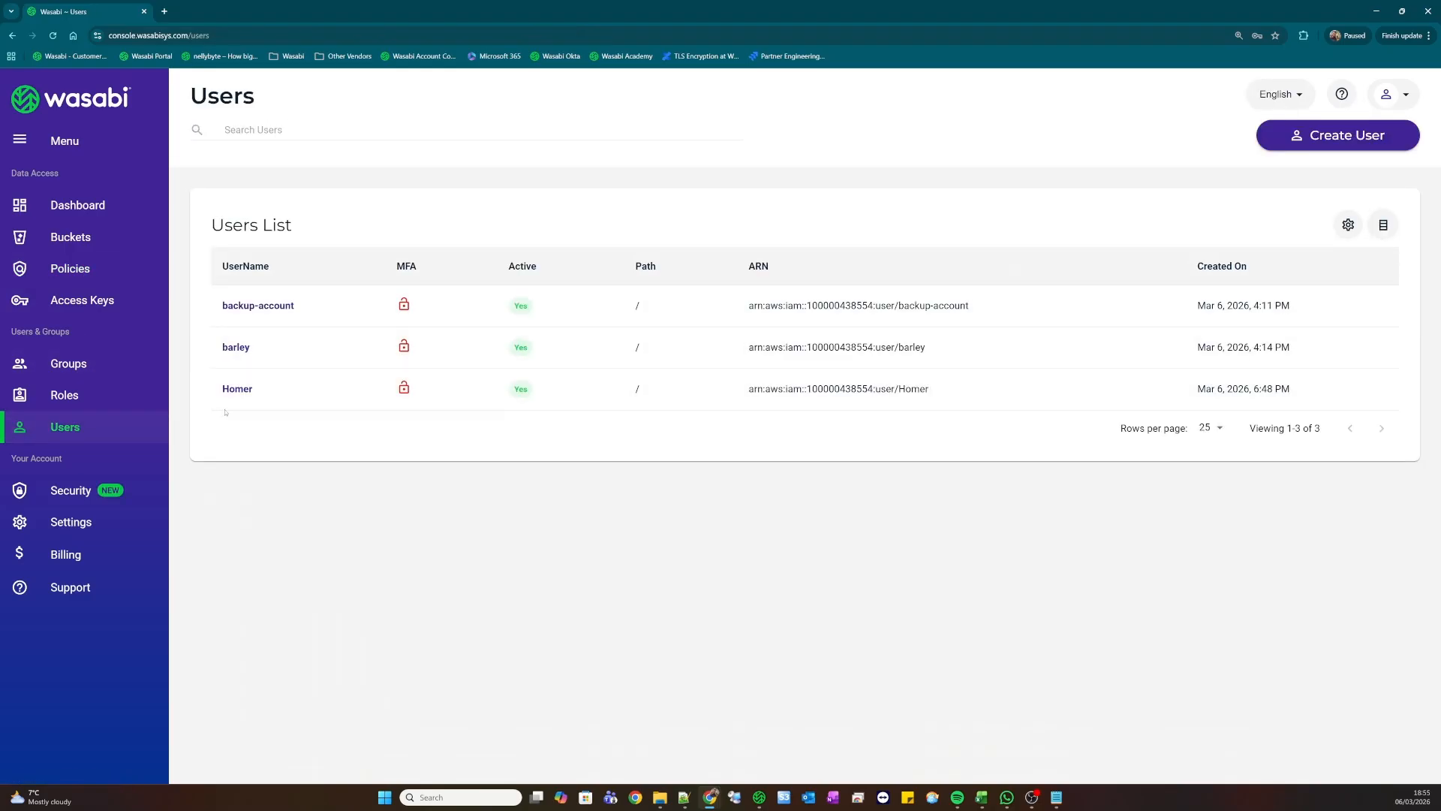
- Attach WasabiAdministratorAccess to the barley user and bring Wasabi Explorer back in front
{"action": "left_click", "coordinate": [236, 348]}
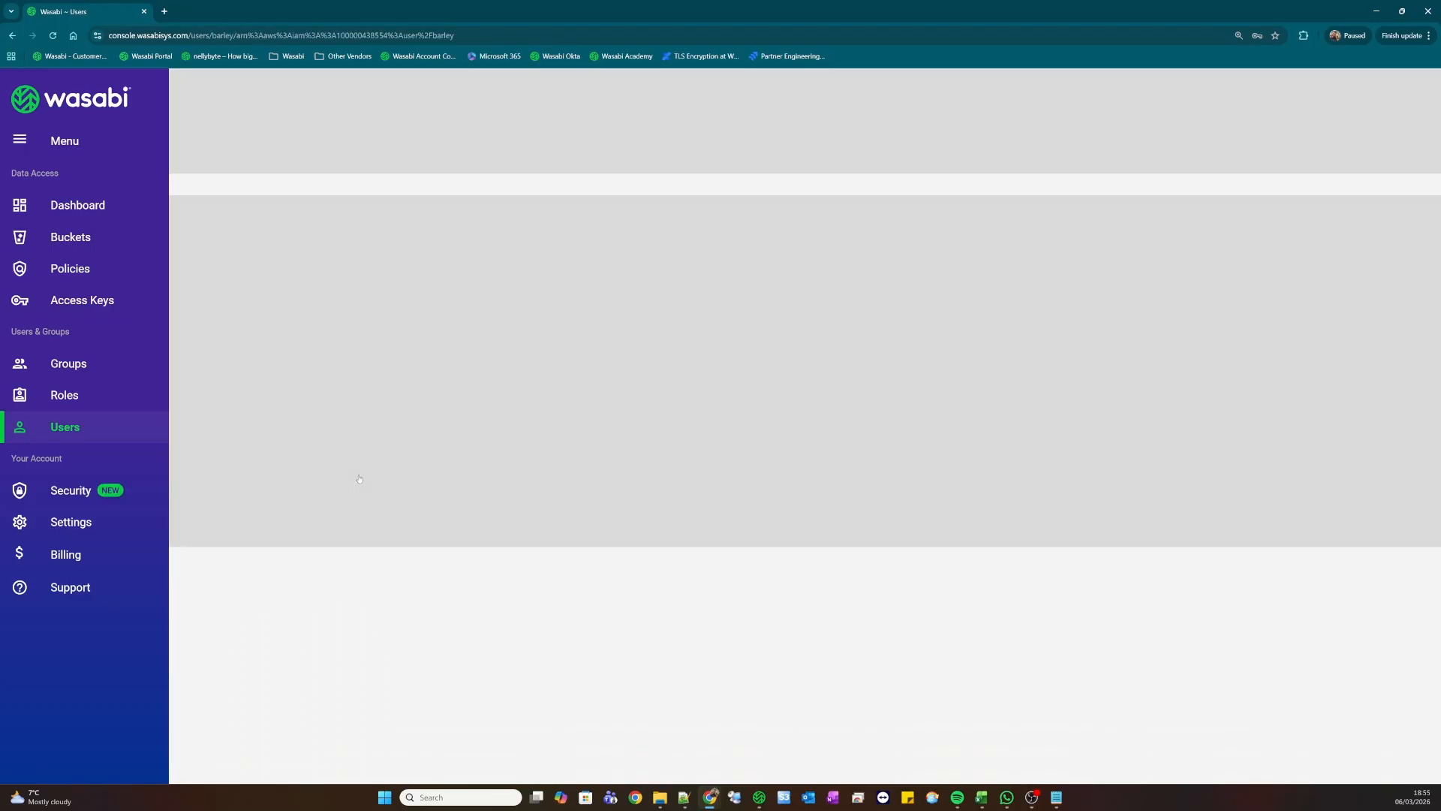
{"action": "scroll", "coordinate": [359, 504], "scroll_direction": "down", "scroll_amount": 5}
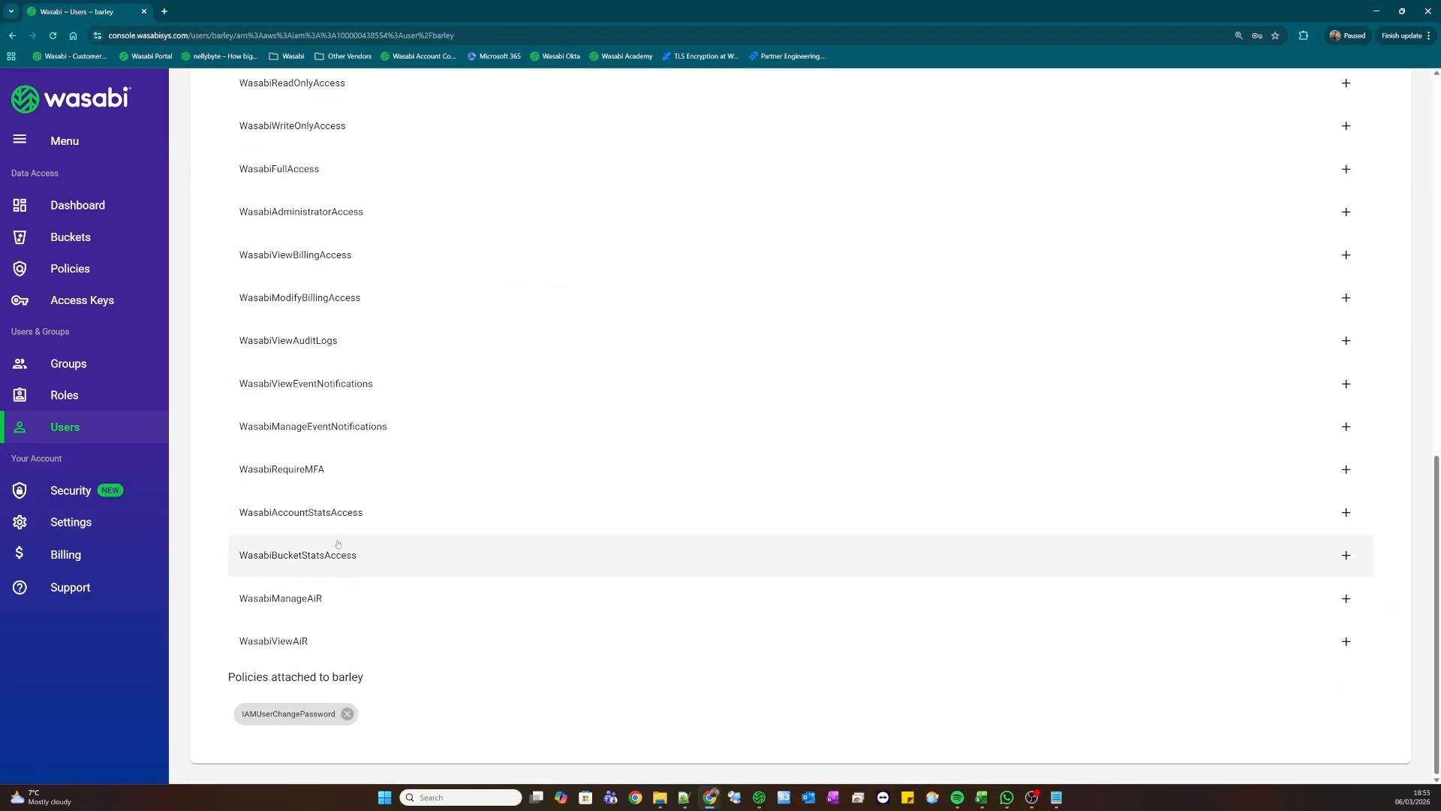
{"action": "scroll", "coordinate": [293, 465], "scroll_direction": "up", "scroll_amount": 5}
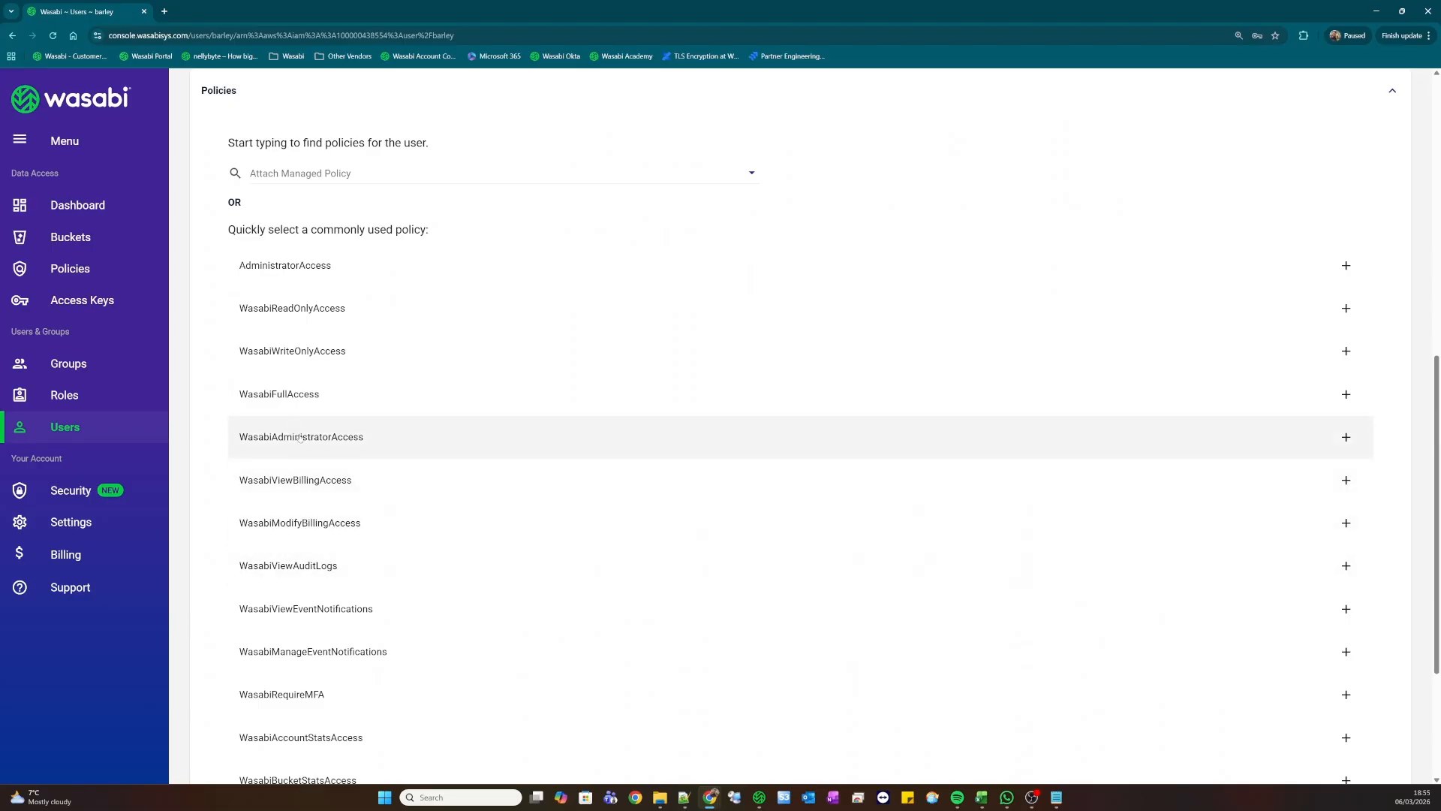
{"action": "left_click", "coordinate": [300, 438]}
{"action": "scroll", "coordinate": [741, 466], "scroll_direction": "down", "scroll_amount": 3}
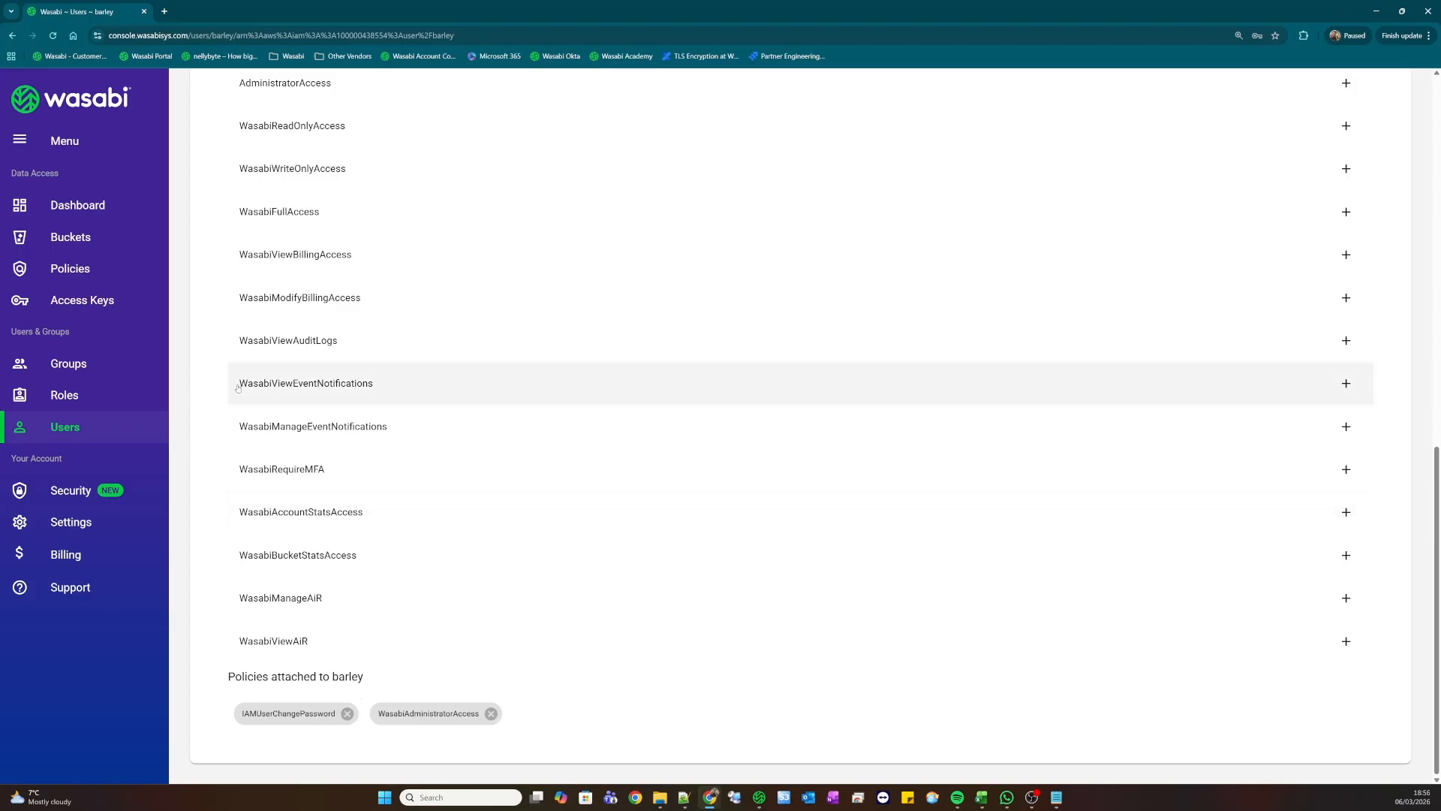
{"action": "scroll", "coordinate": [274, 389], "scroll_direction": "up", "scroll_amount": 5}
{"action": "scroll", "coordinate": [274, 389], "scroll_direction": "down", "scroll_amount": 3}
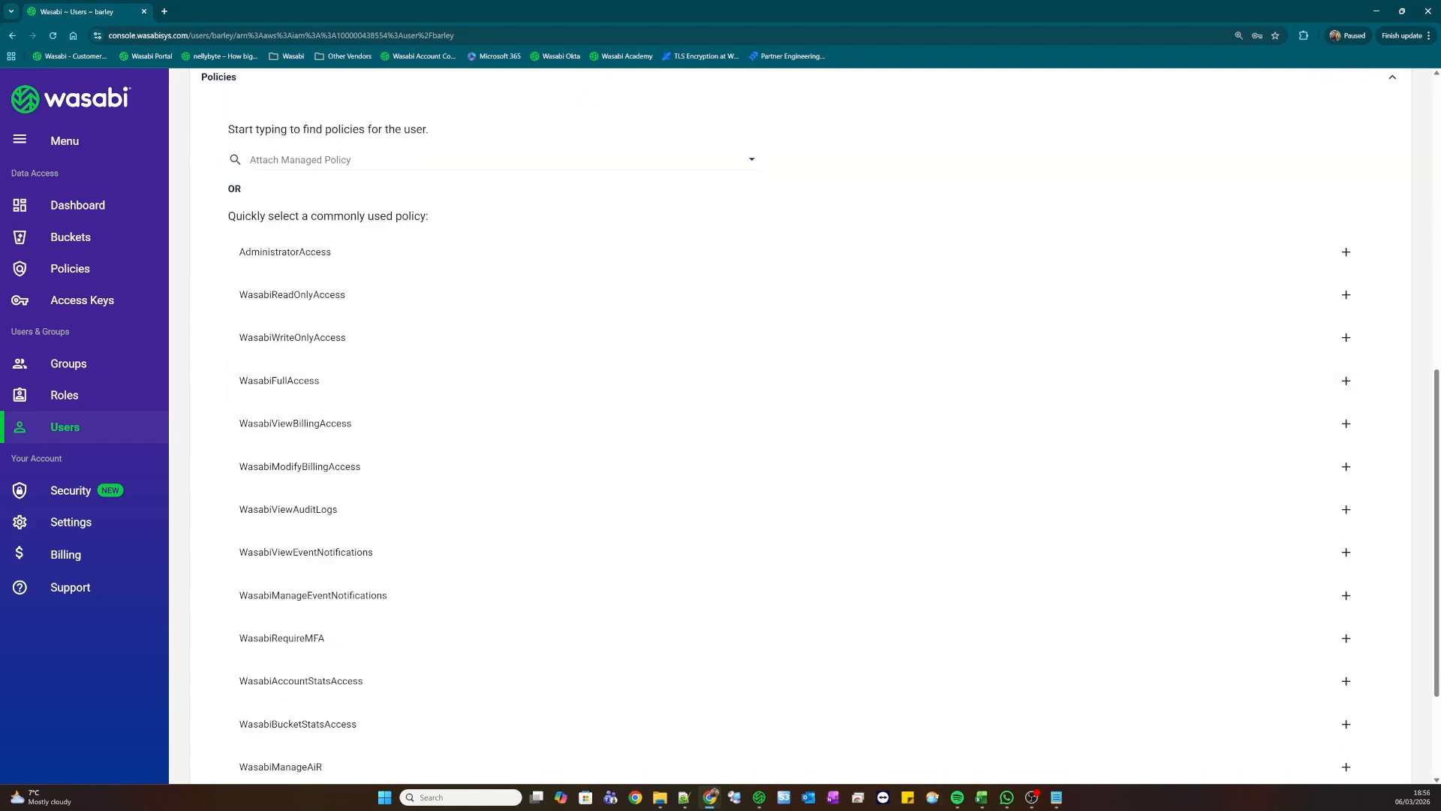
{"action": "left_click_drag", "start_coordinate": [743, 810], "coordinate": [724, 111]}
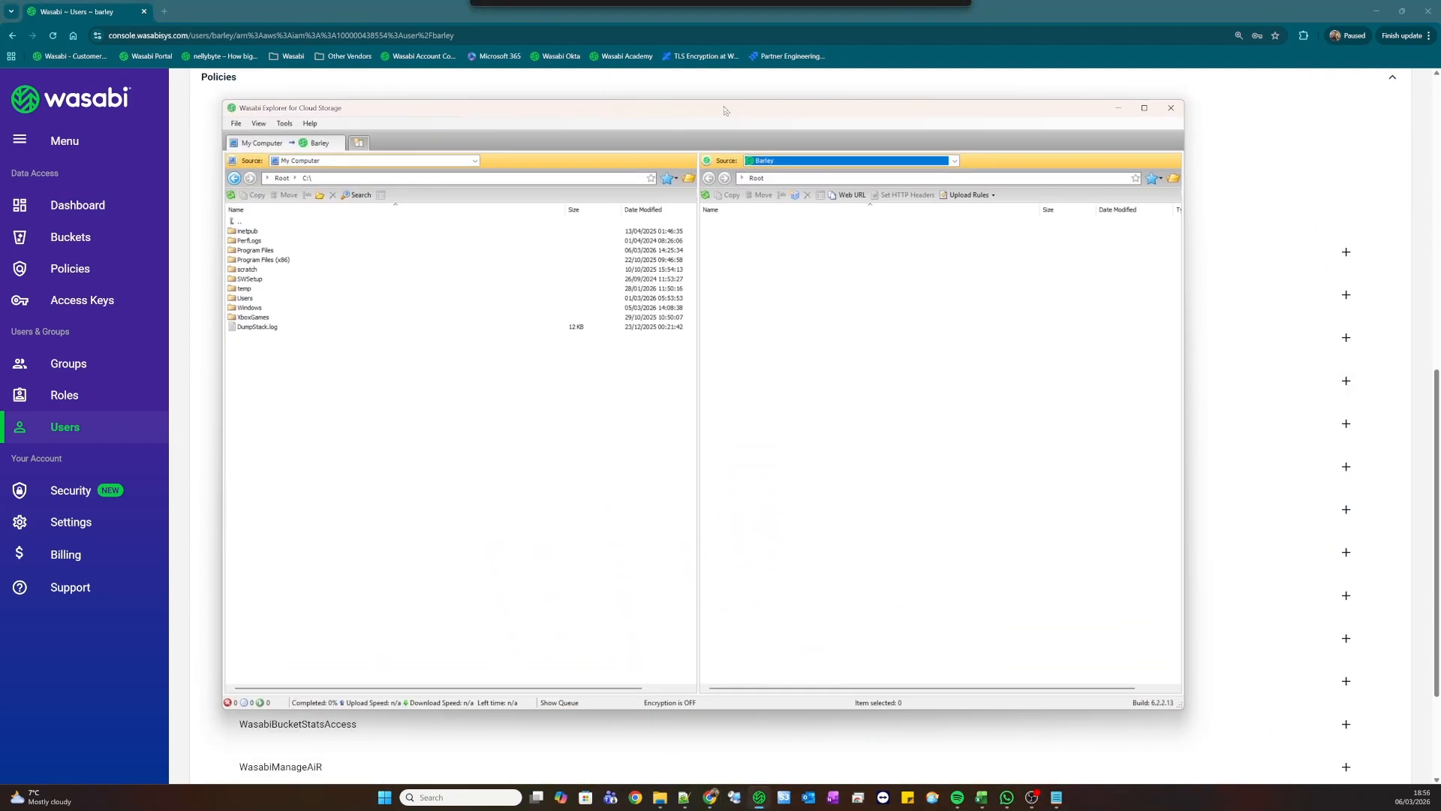
- Reload Barley, open barley-bucket, return to the root bucket list, and minimize Explorer
{"action": "left_click", "coordinate": [764, 161]}
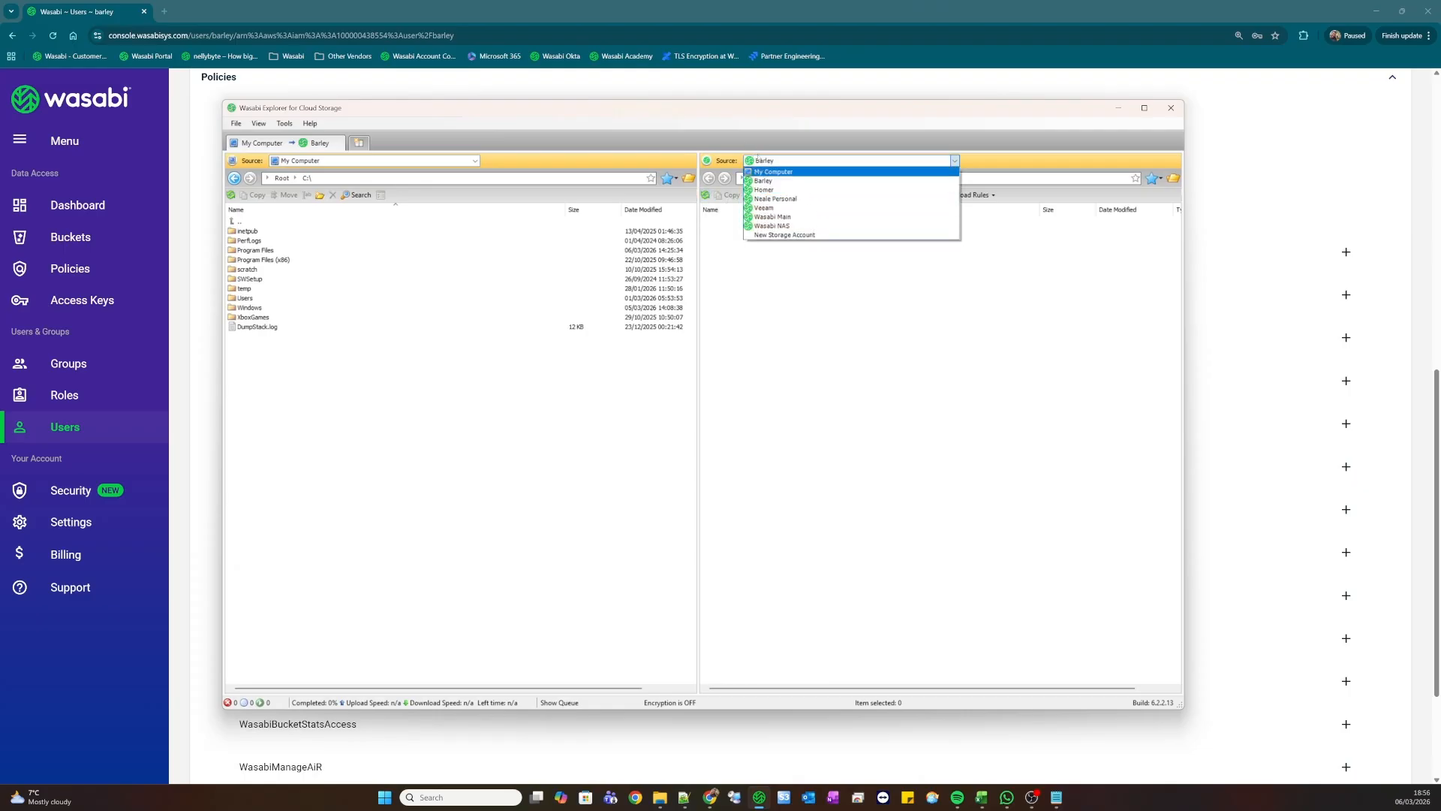
{"action": "left_click", "coordinate": [764, 181]}
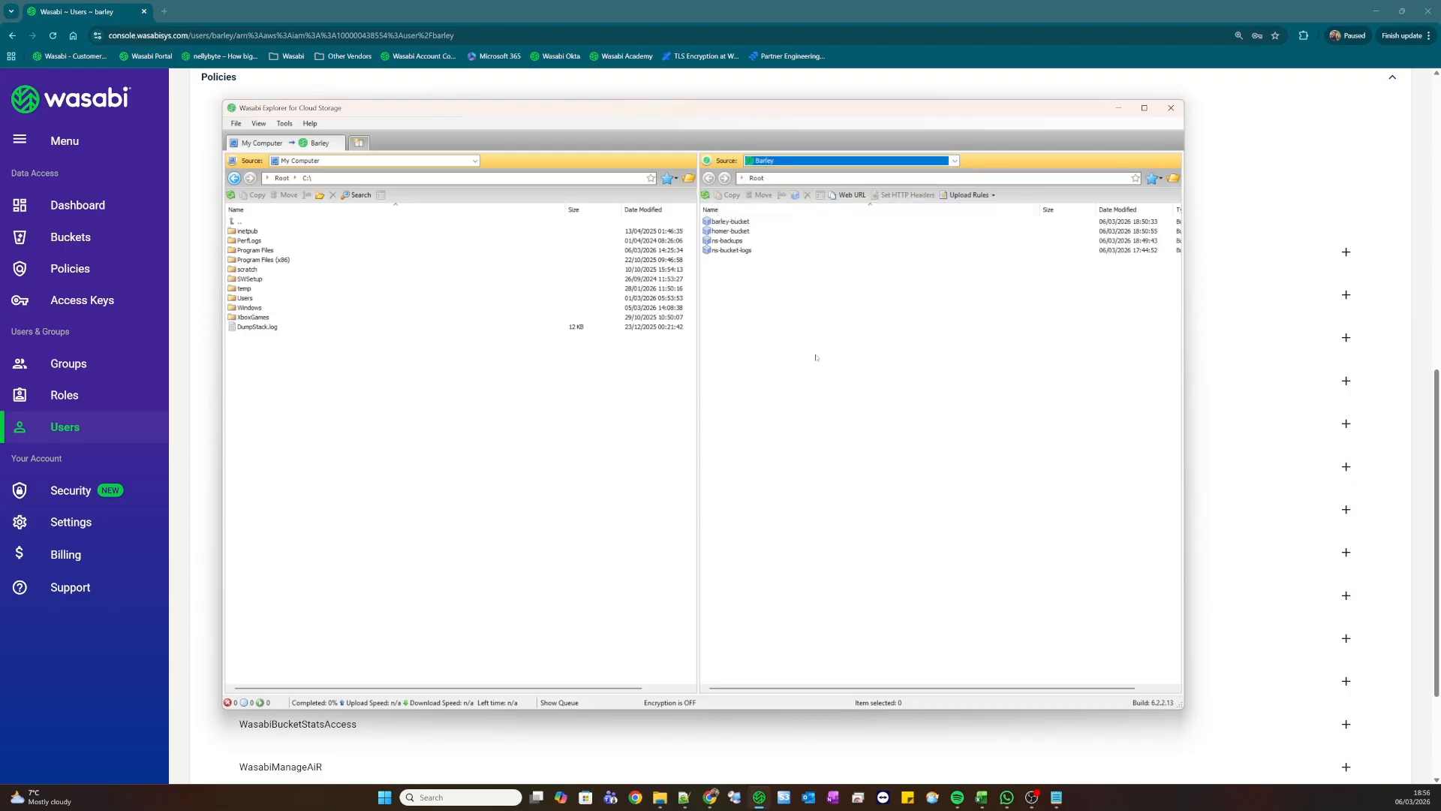
{"action": "double_click", "coordinate": [732, 223]}
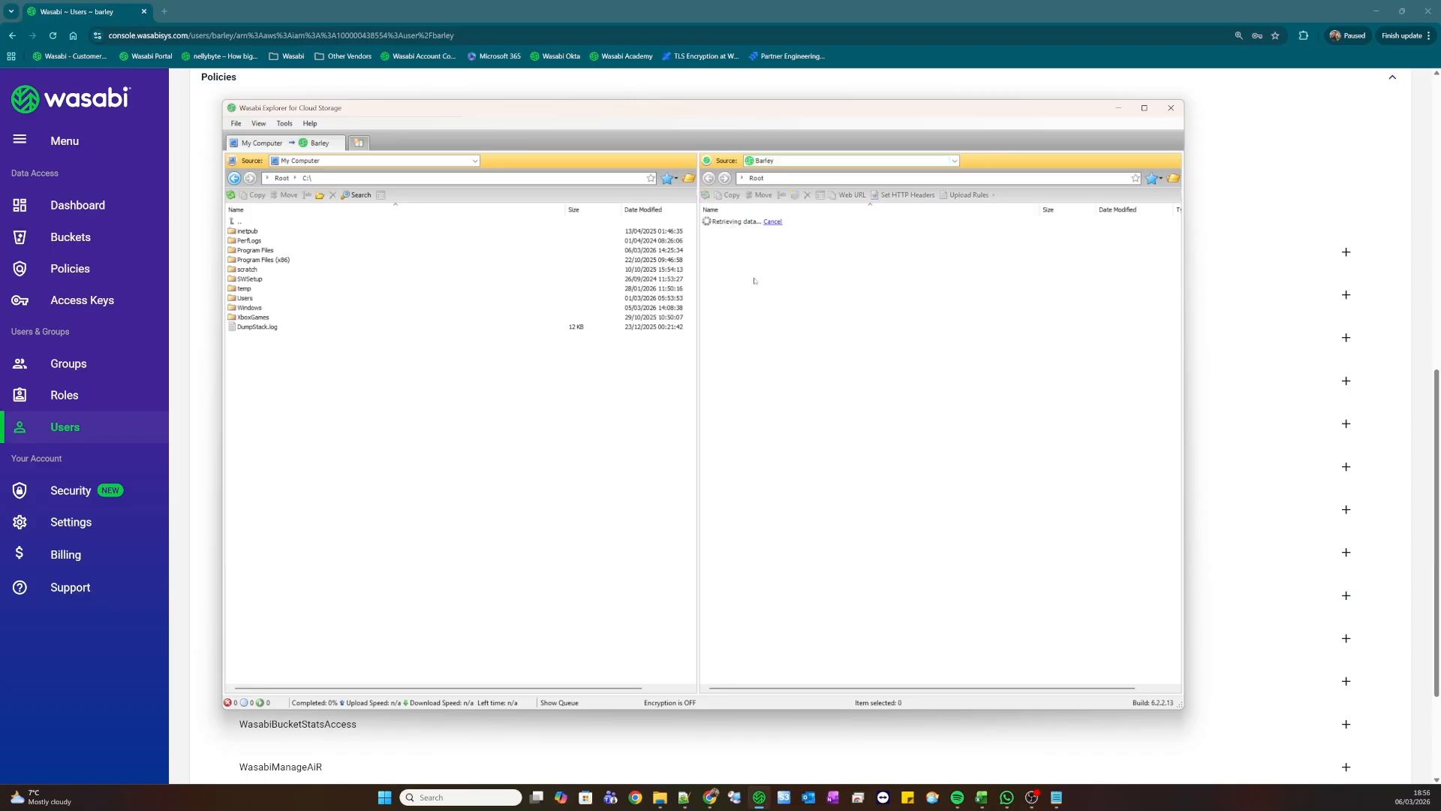
{"action": "left_click", "coordinate": [756, 178]}
{"action": "double_click", "coordinate": [734, 232]}
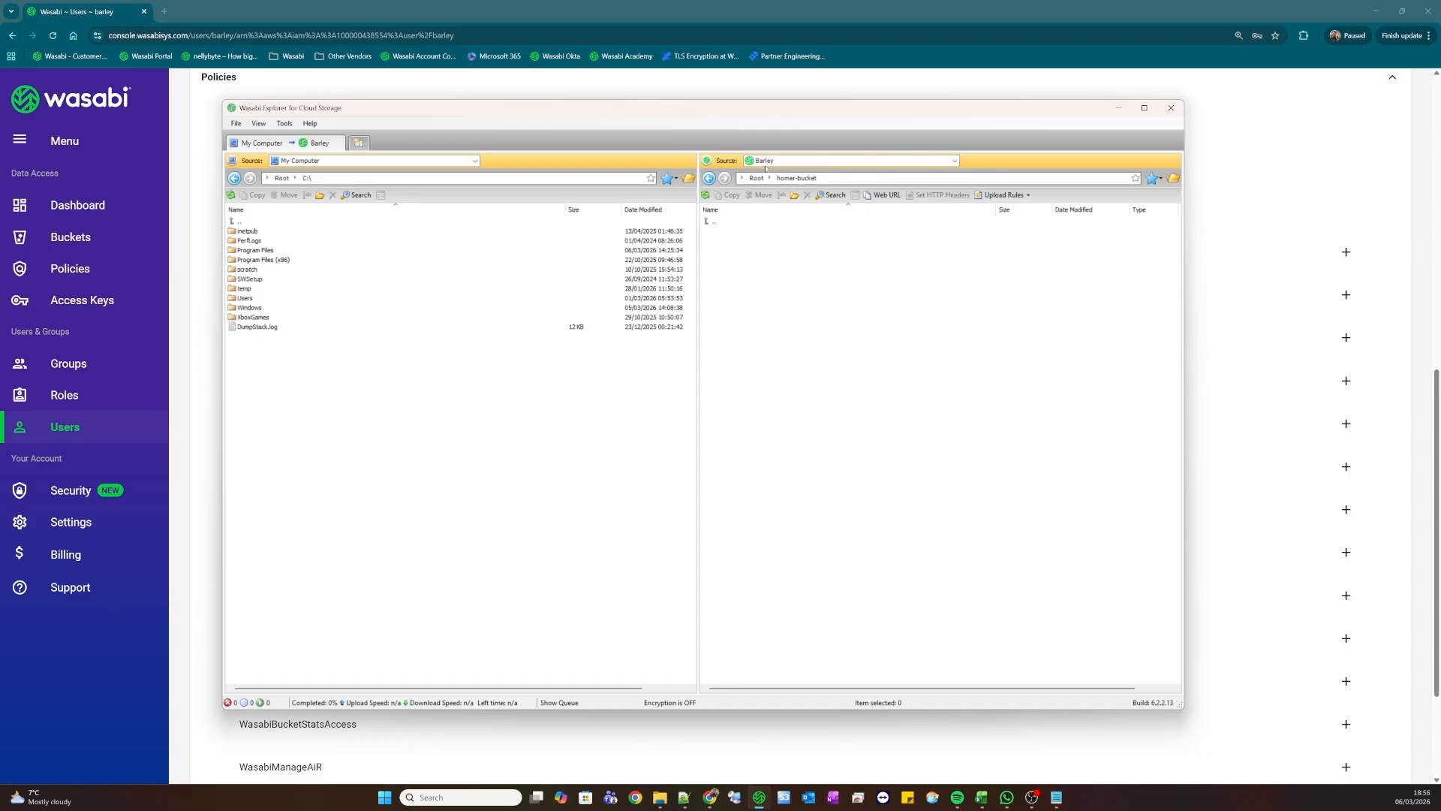
{"action": "double_click", "coordinate": [712, 220]}
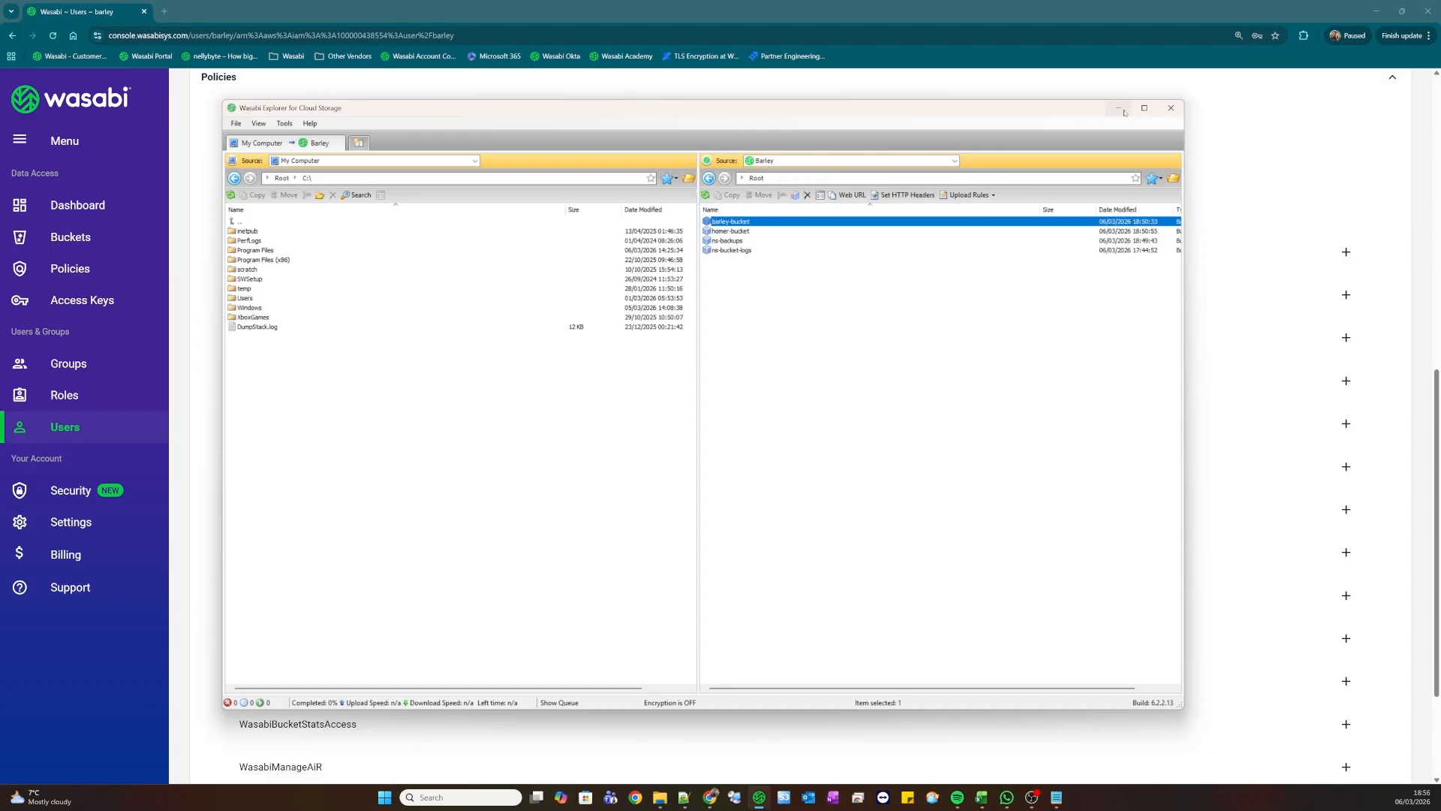
{"action": "left_click", "coordinate": [1118, 108]}
- Remove WasabiAdministratorAccess from barley's attached policies, then view the full Policies list
{"action": "scroll", "coordinate": [300, 225], "scroll_direction": "up", "scroll_amount": 6}
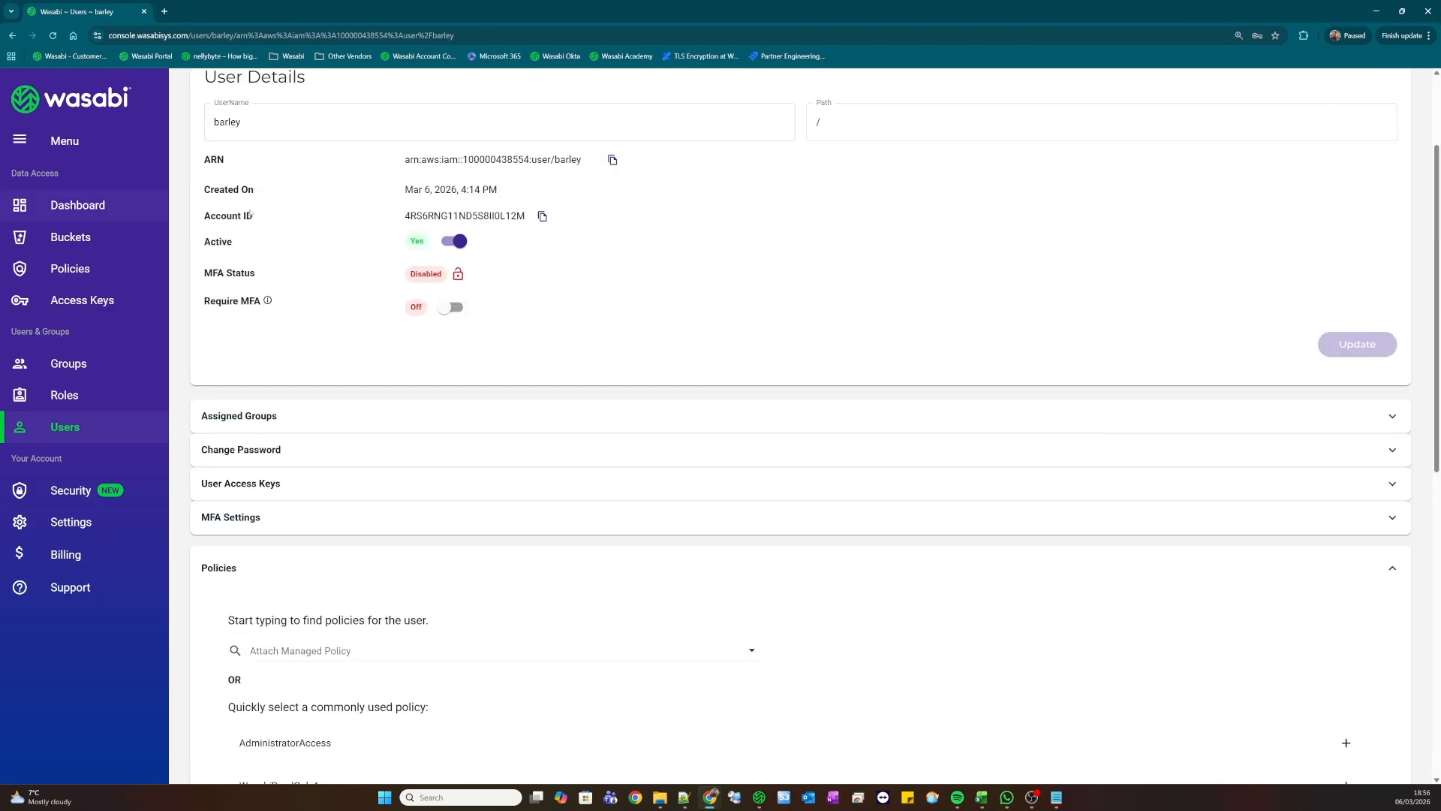
{"action": "scroll", "coordinate": [222, 212], "scroll_direction": "up", "scroll_amount": 3}
{"action": "scroll", "coordinate": [313, 334], "scroll_direction": "down", "scroll_amount": 5}
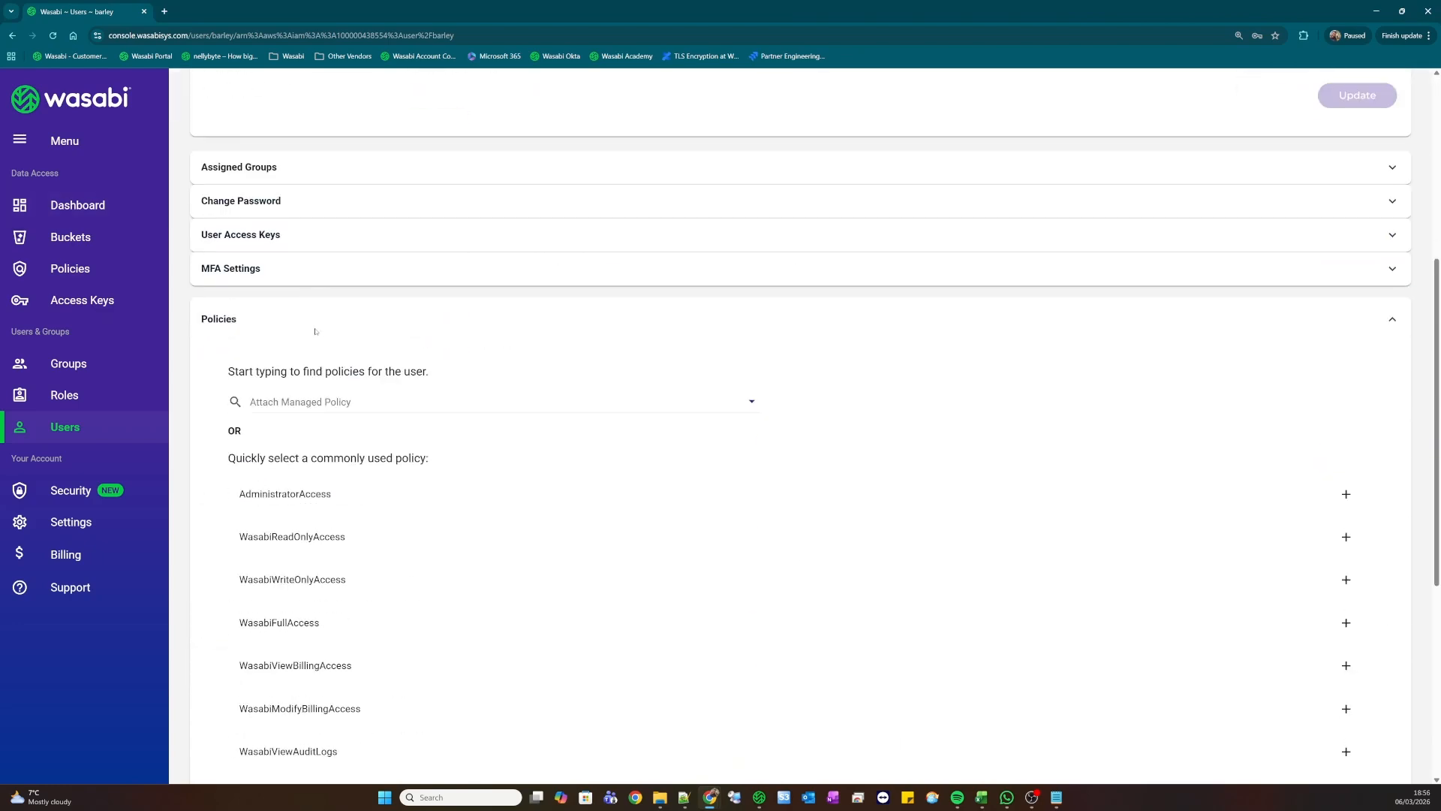
{"action": "scroll", "coordinate": [315, 332], "scroll_direction": "down", "scroll_amount": 5}
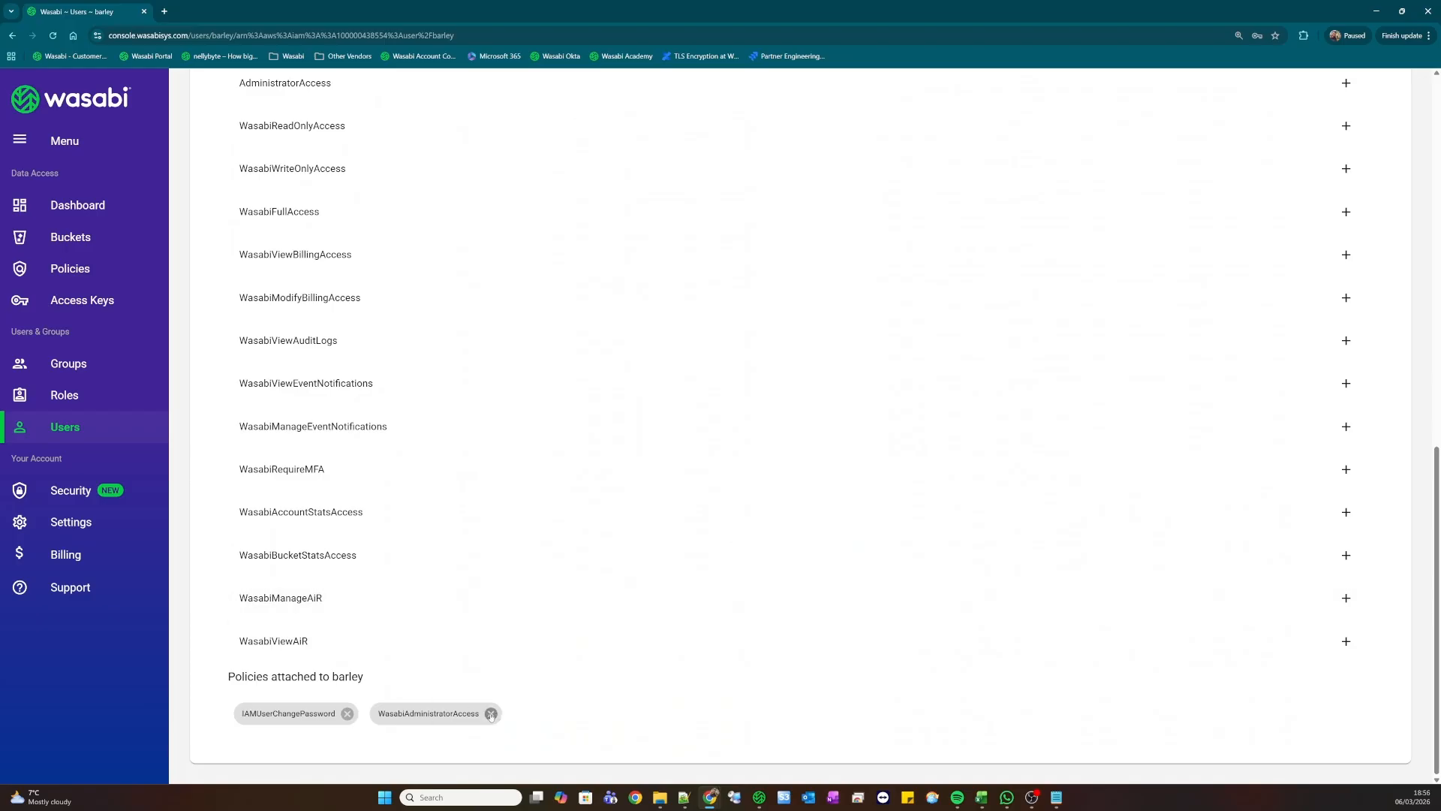
{"action": "left_click", "coordinate": [491, 714]}
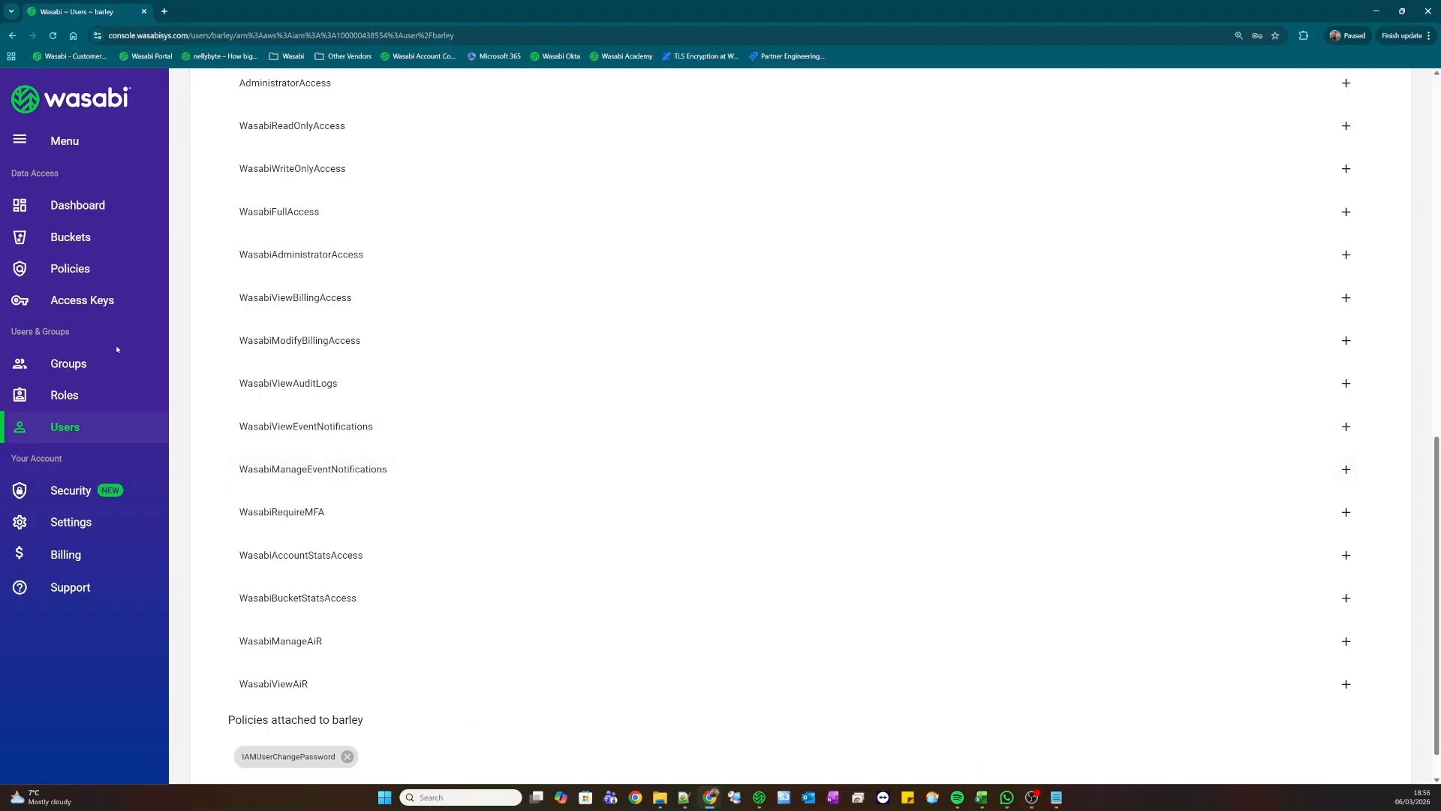
{"action": "left_click", "coordinate": [71, 270]}
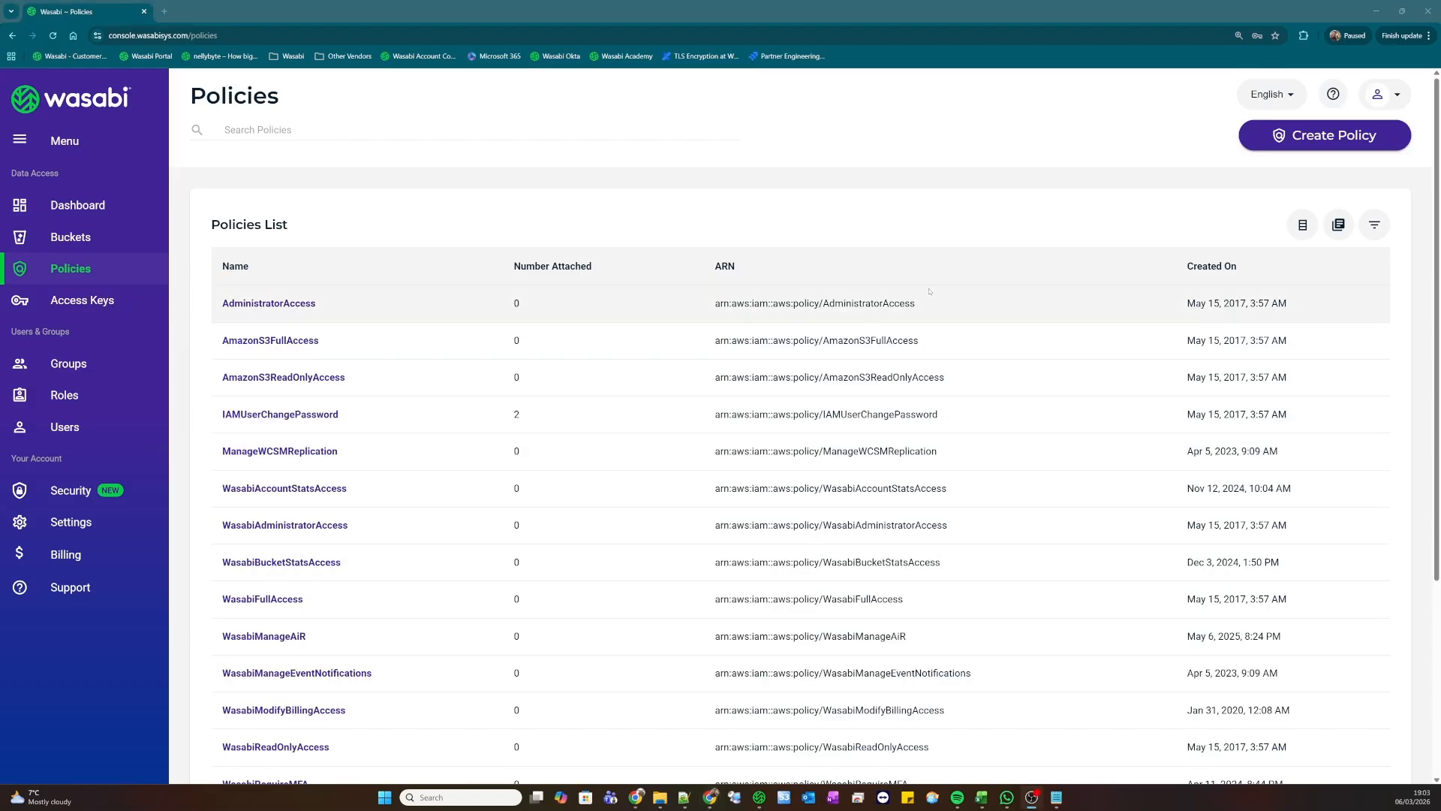
- Return to a blank Create A New Policy form after trying the Policy Generator, with Commvault's S3 permissions docs over it
{"action": "left_click", "coordinate": [1325, 135]}
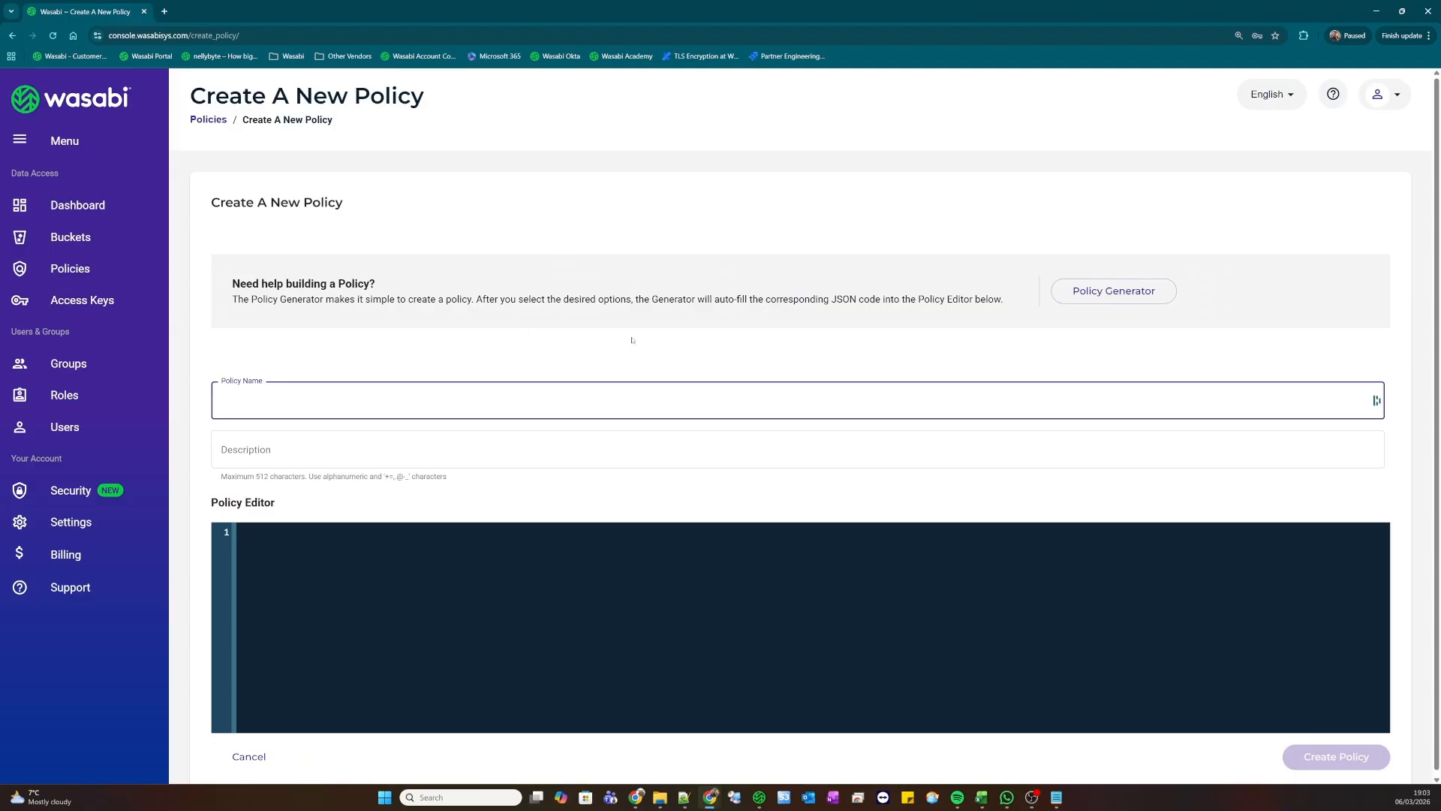
{"action": "left_click", "coordinate": [326, 571]}
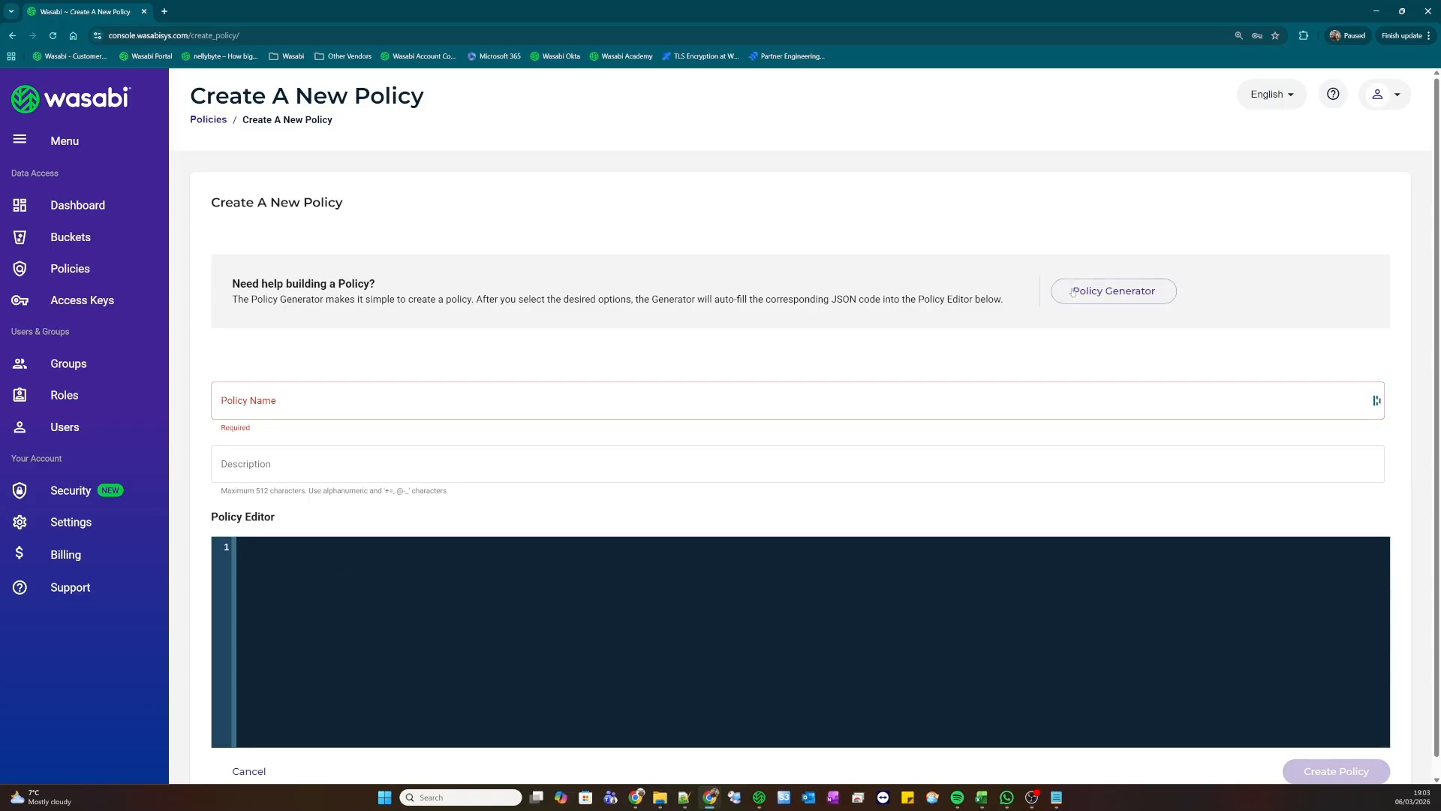
{"action": "left_click", "coordinate": [1102, 290]}
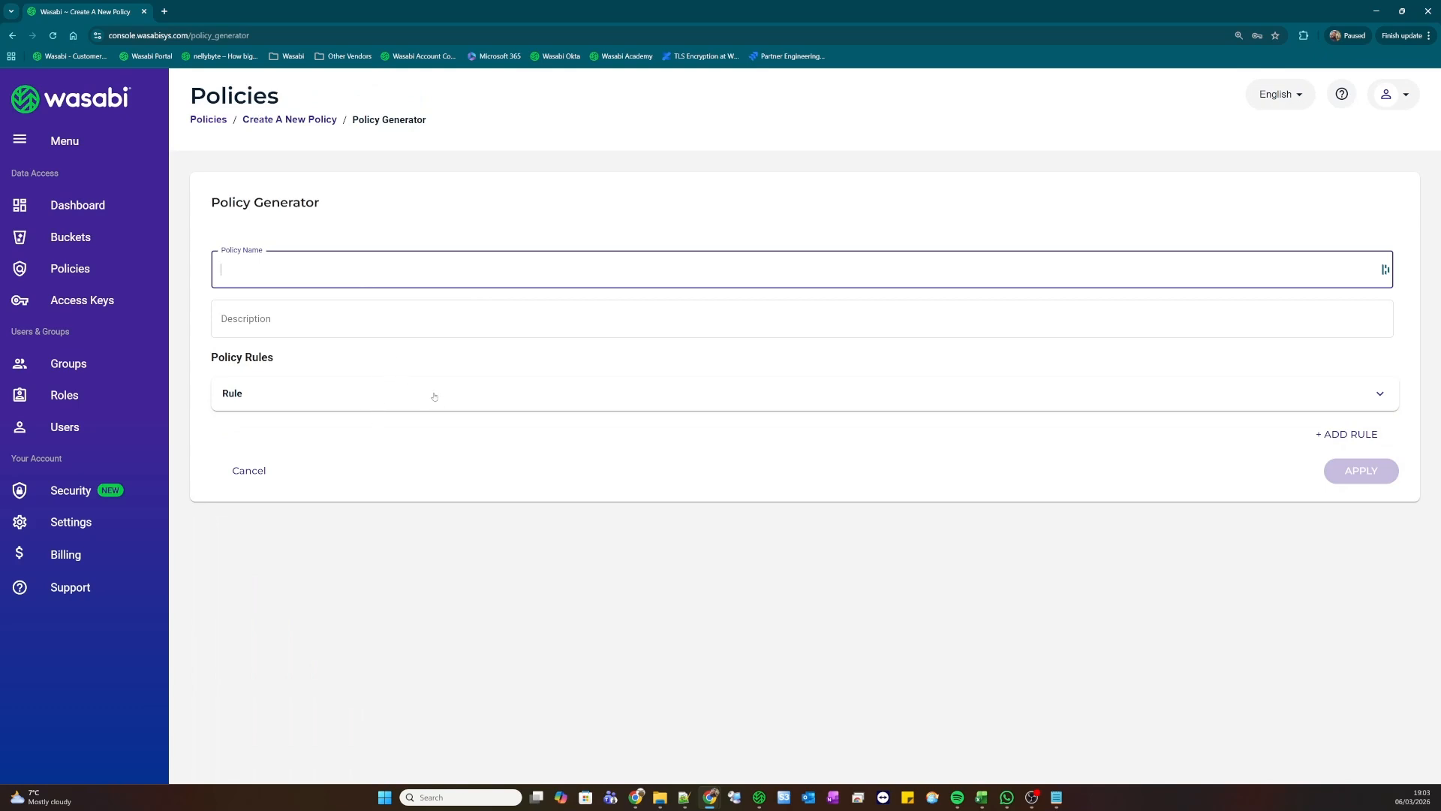
{"action": "left_click", "coordinate": [290, 120]}
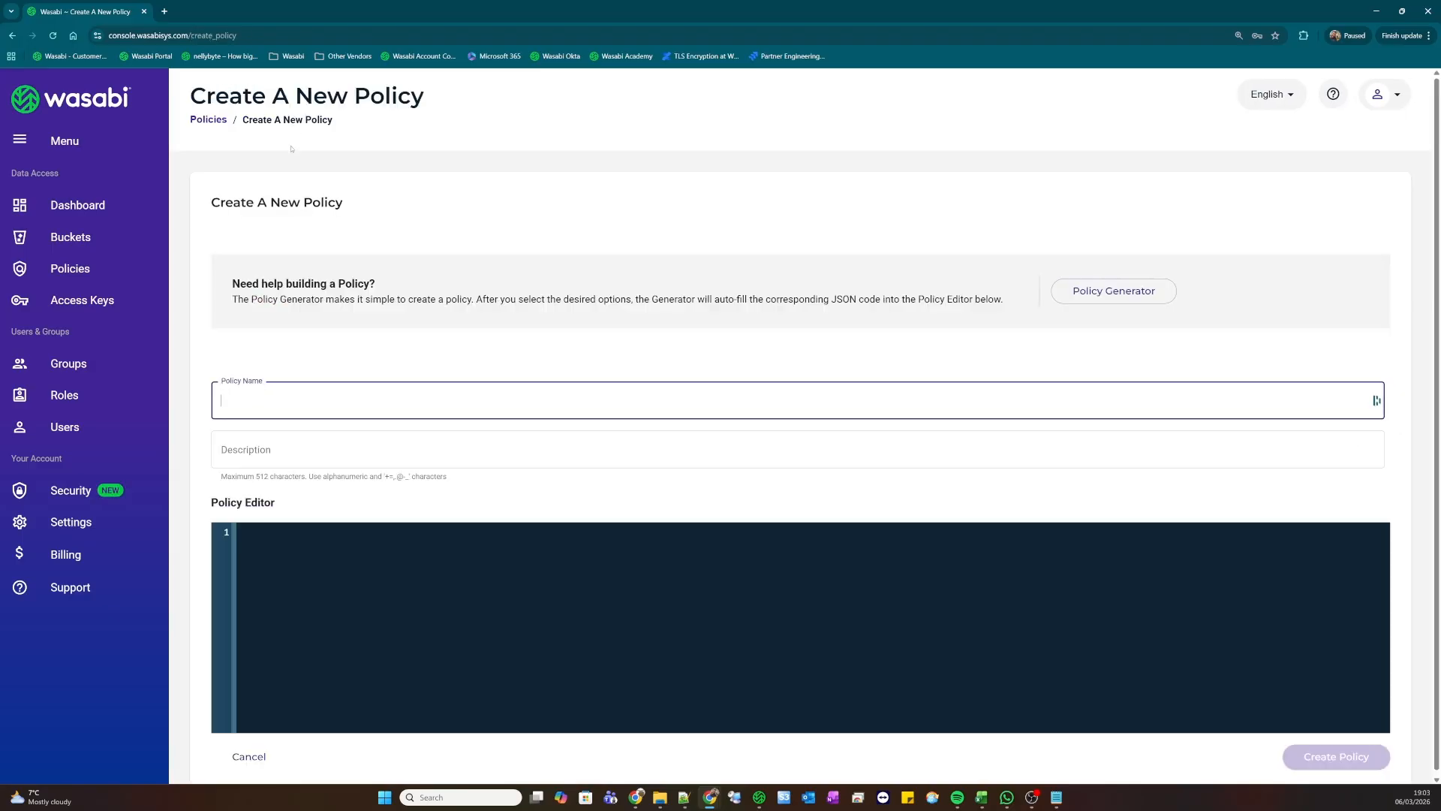
{"action": "scroll", "coordinate": [460, 338], "scroll_direction": "down", "scroll_amount": 1}
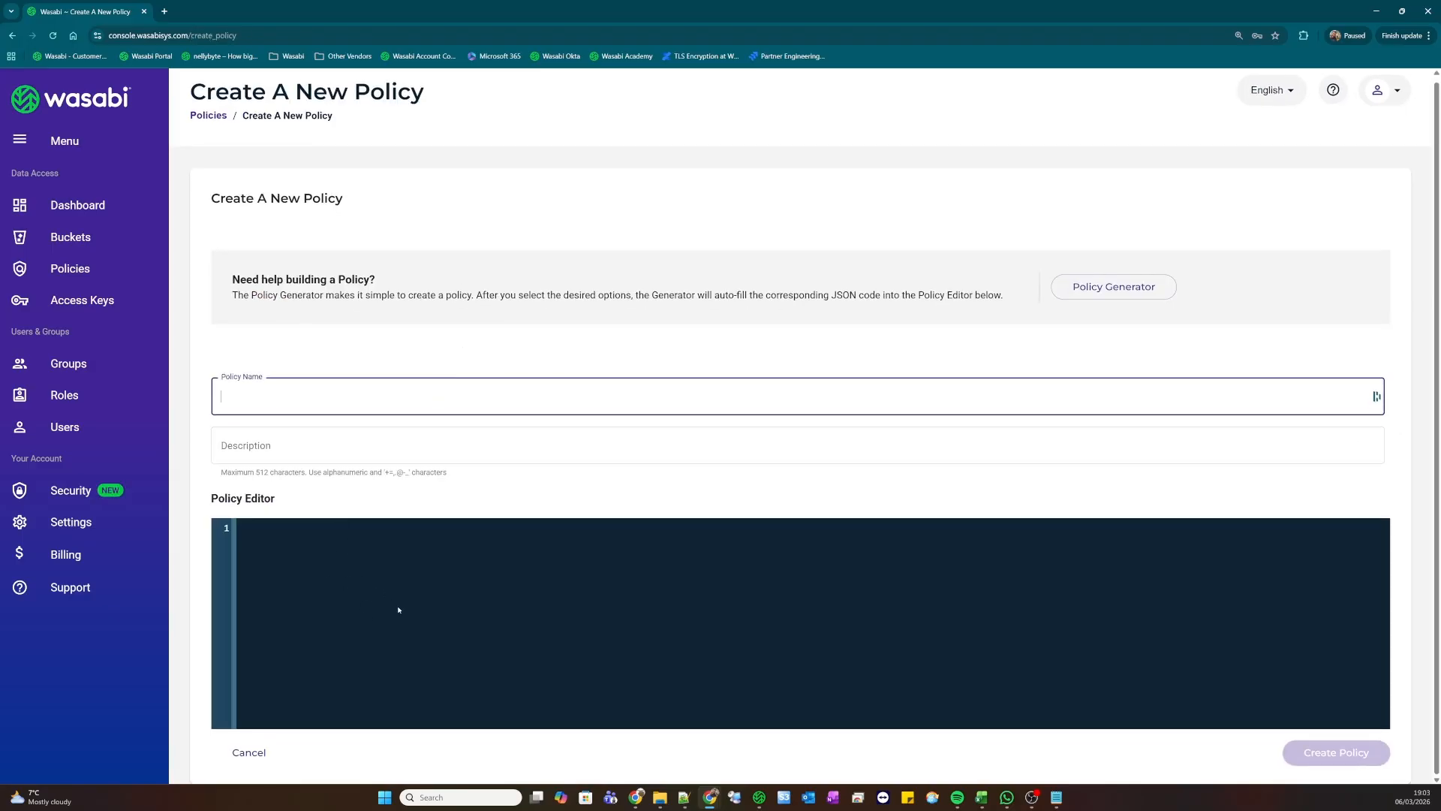
{"action": "left_click_drag", "start_coordinate": [675, 810], "coordinate": [1033, 101]}
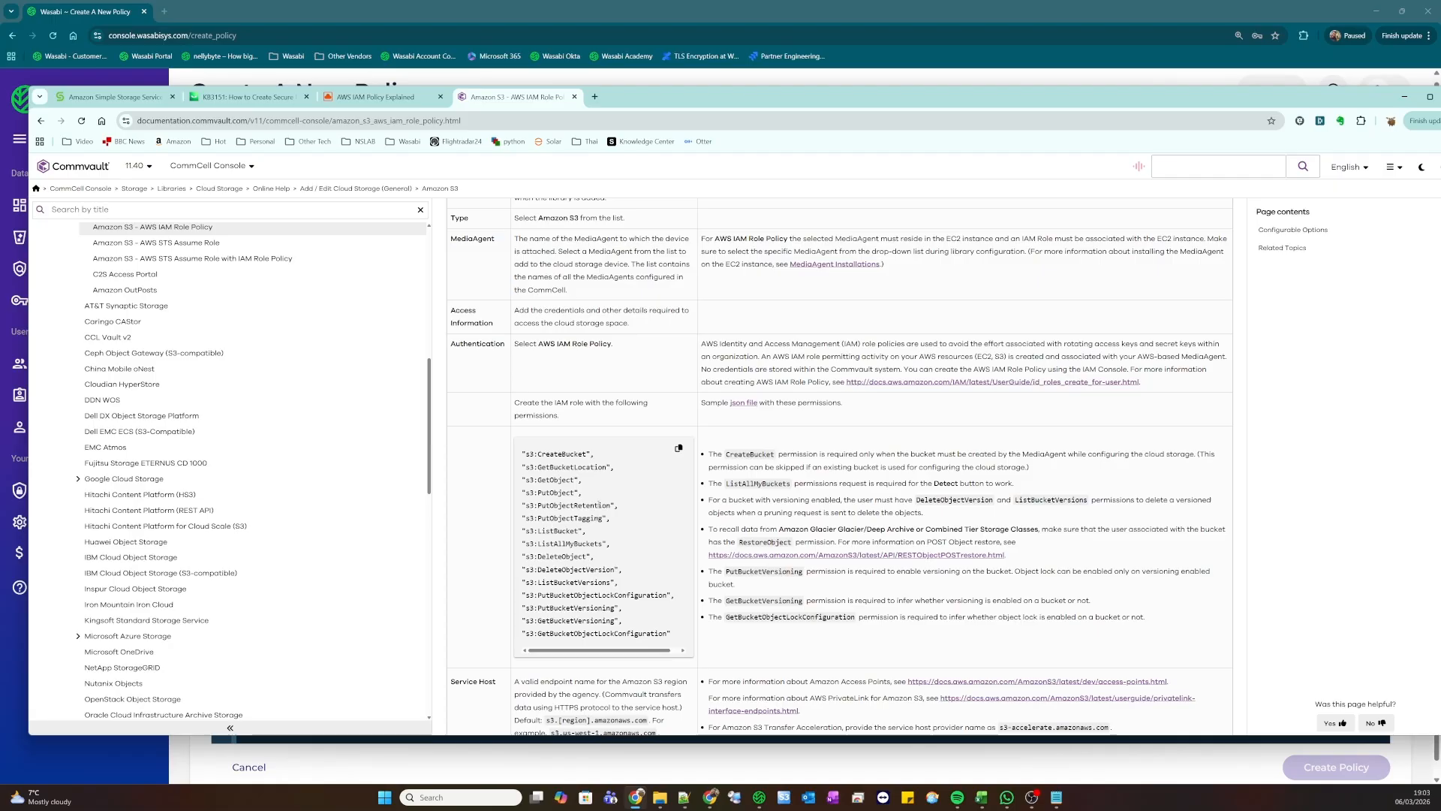
- Read the S3 policy examples in the AWS IAM Policy Explained, Veeam KB3151 and Cohesity tabs
{"action": "scroll", "coordinate": [598, 502], "scroll_direction": "down", "scroll_amount": 2}
{"action": "scroll", "coordinate": [575, 480], "scroll_direction": "up", "scroll_amount": 1}
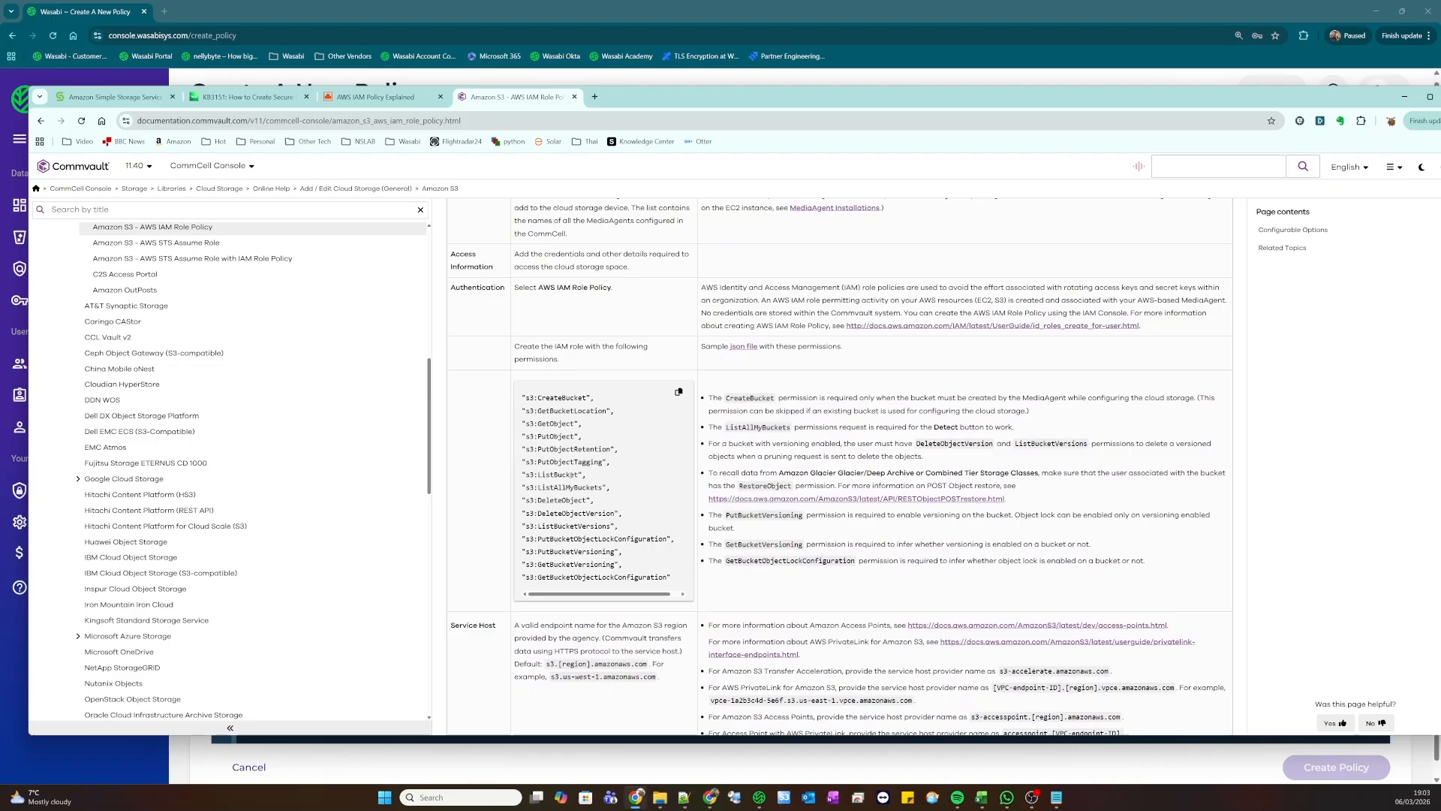
{"action": "left_click", "coordinate": [371, 97]}
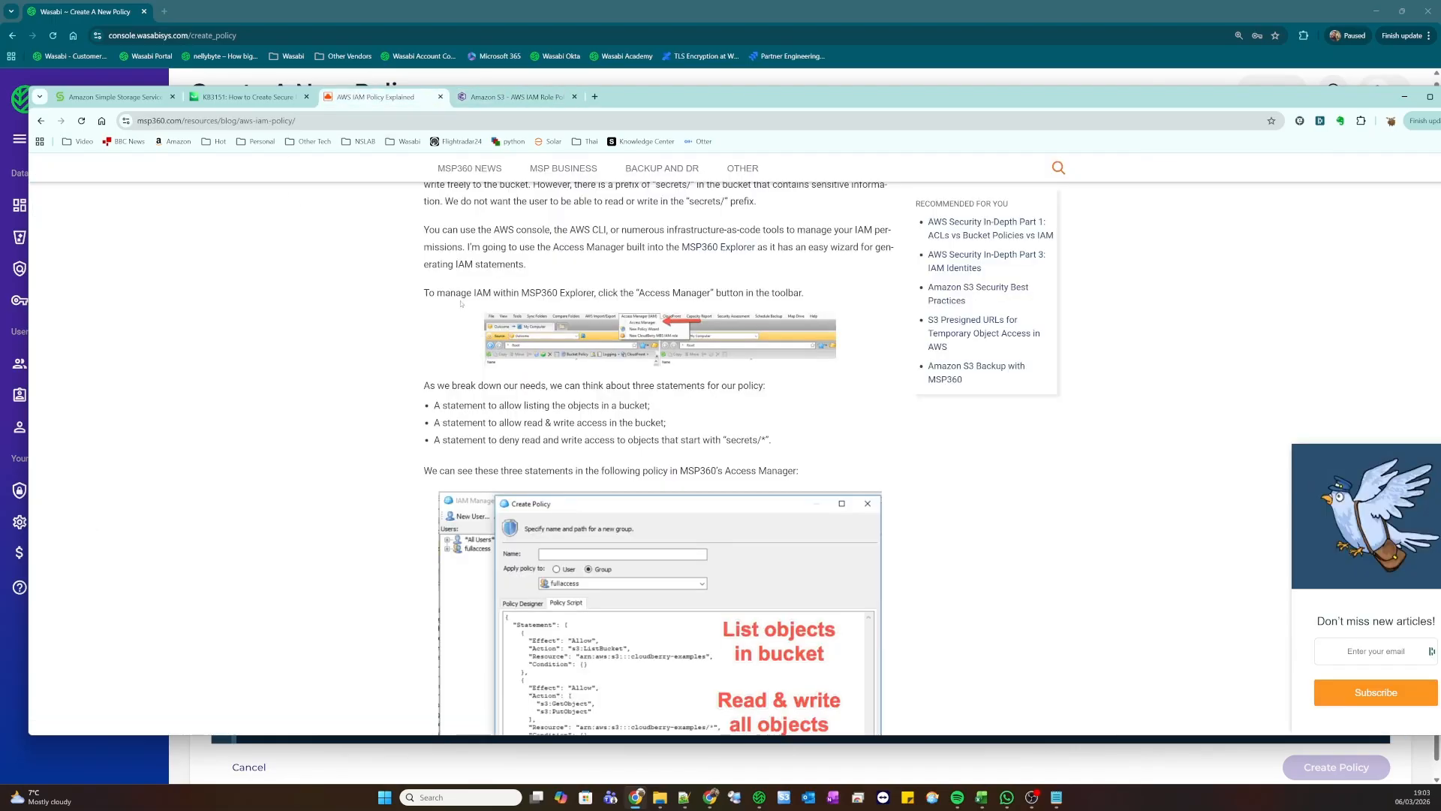
{"action": "scroll", "coordinate": [407, 251], "scroll_direction": "down", "scroll_amount": 3}
{"action": "left_click", "coordinate": [247, 97]}
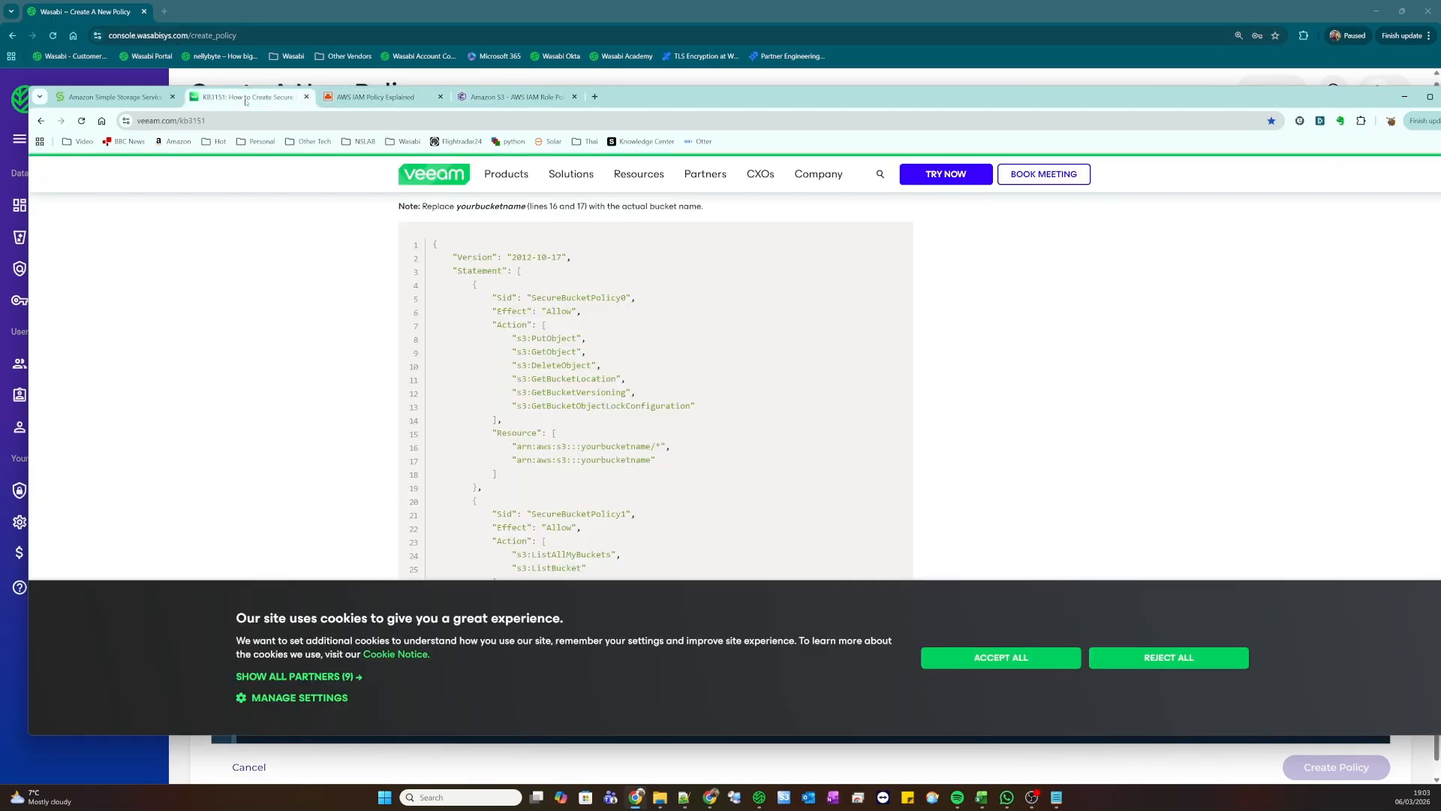
{"action": "scroll", "coordinate": [617, 391], "scroll_direction": "down", "scroll_amount": 1}
{"action": "scroll", "coordinate": [626, 421], "scroll_direction": "up", "scroll_amount": 3}
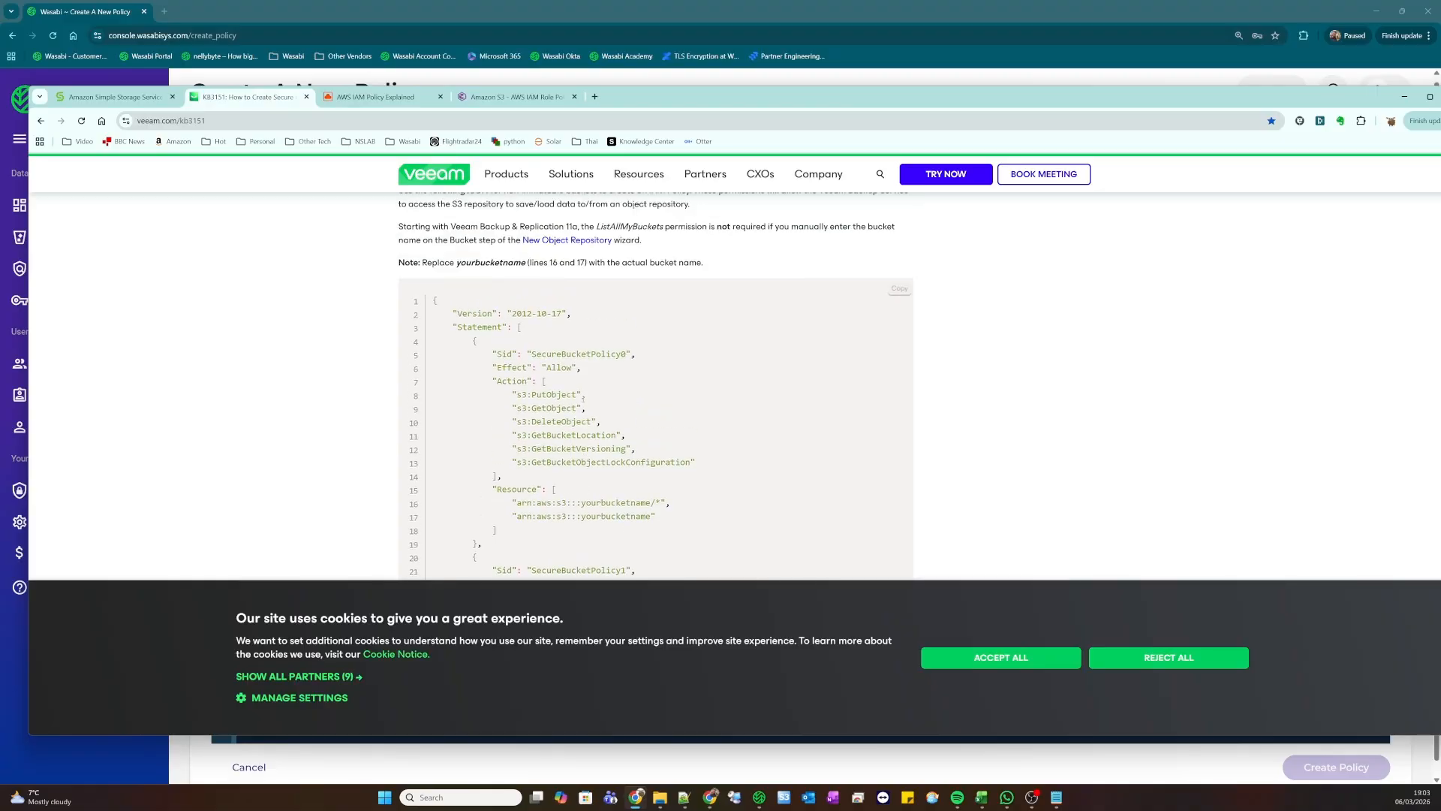
{"action": "scroll", "coordinate": [491, 377], "scroll_direction": "down", "scroll_amount": 10}
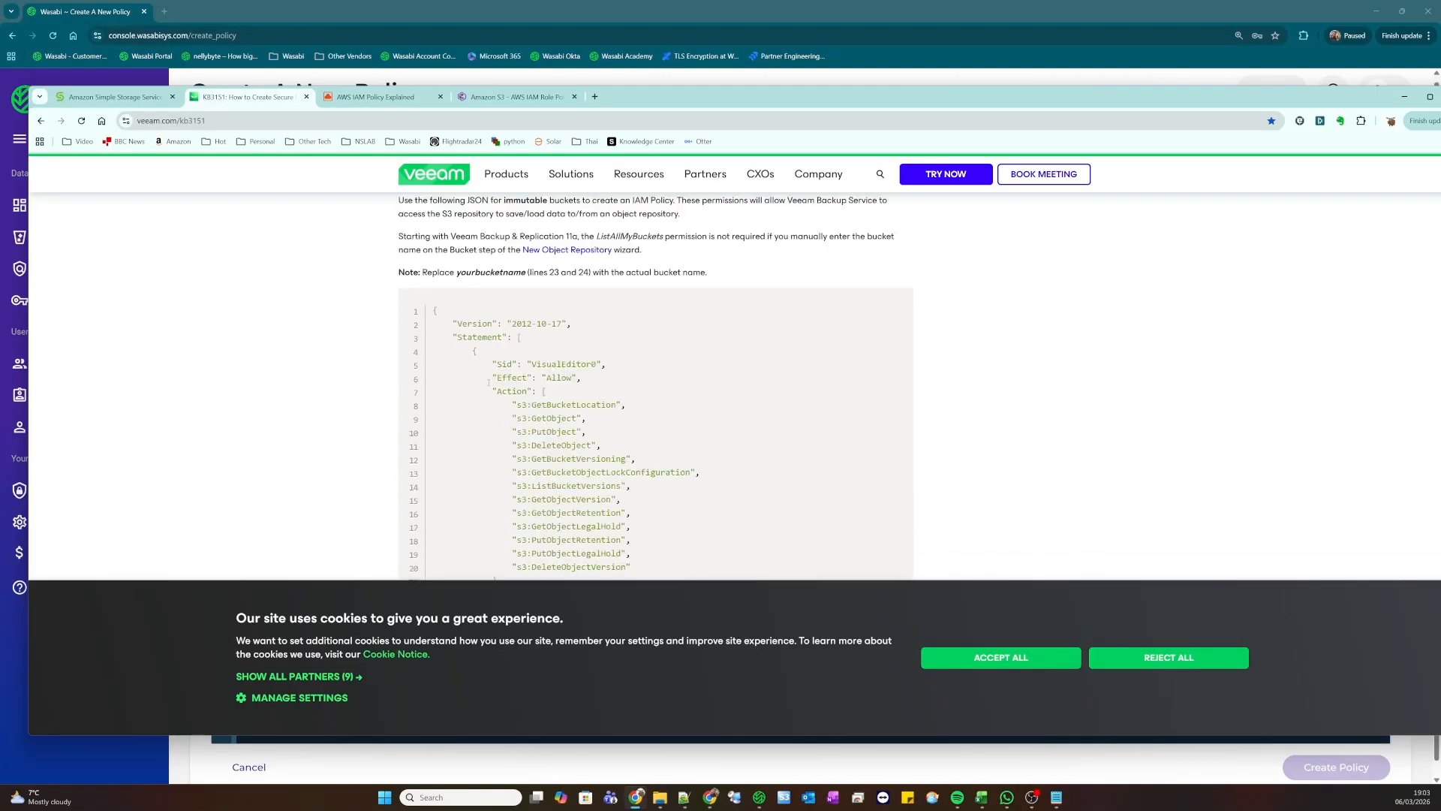
{"action": "left_click", "coordinate": [95, 99]}
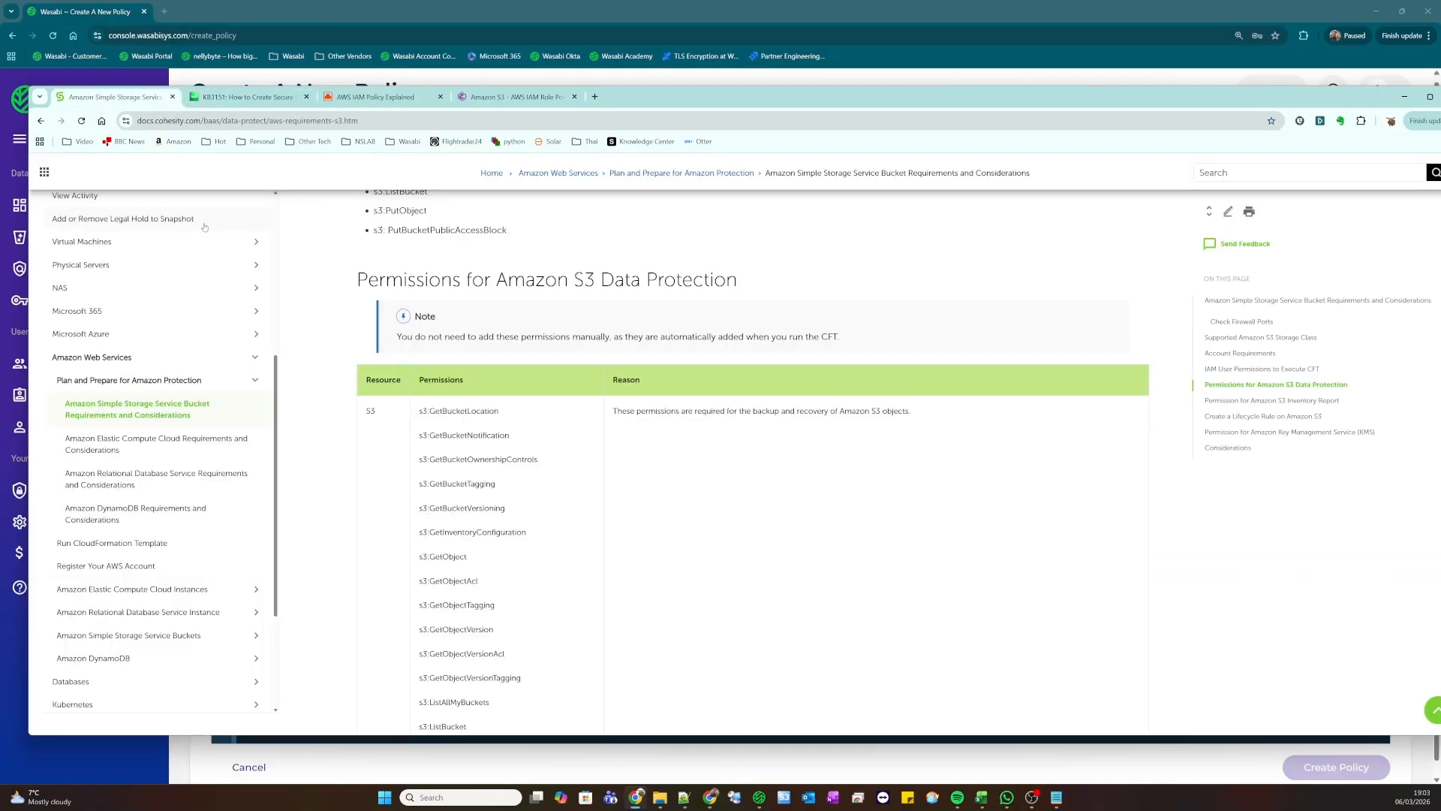
{"action": "scroll", "coordinate": [498, 481], "scroll_direction": "down", "scroll_amount": 2}
{"action": "scroll", "coordinate": [498, 483], "scroll_direction": "up", "scroll_amount": 2}
{"action": "scroll", "coordinate": [495, 369], "scroll_direction": "down", "scroll_amount": 2}
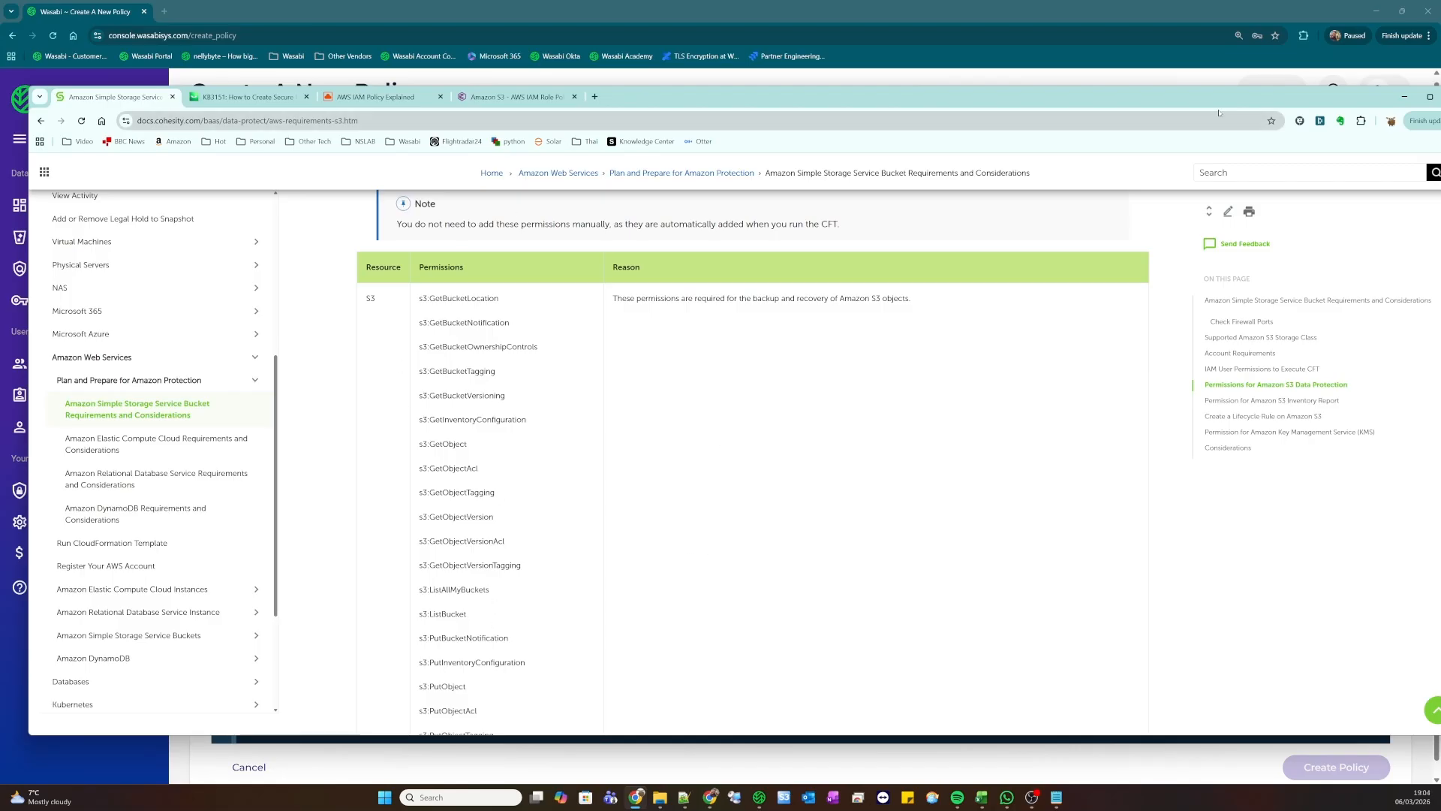
- Minimize the docs, pause autofill for this visit on the name field, and bring ChatGPT over the console
{"action": "left_click", "coordinate": [1405, 98]}
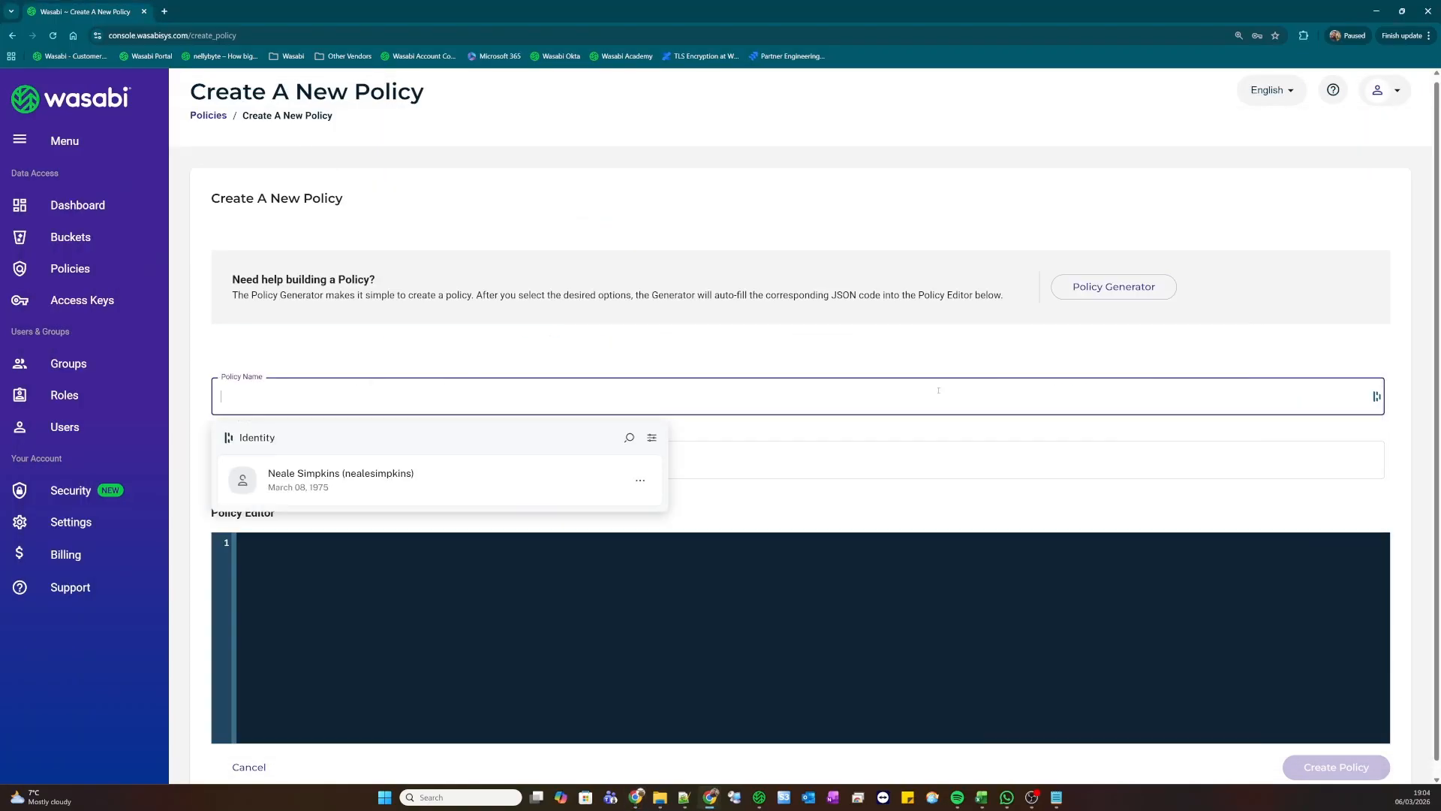
{"action": "left_click", "coordinate": [652, 438]}
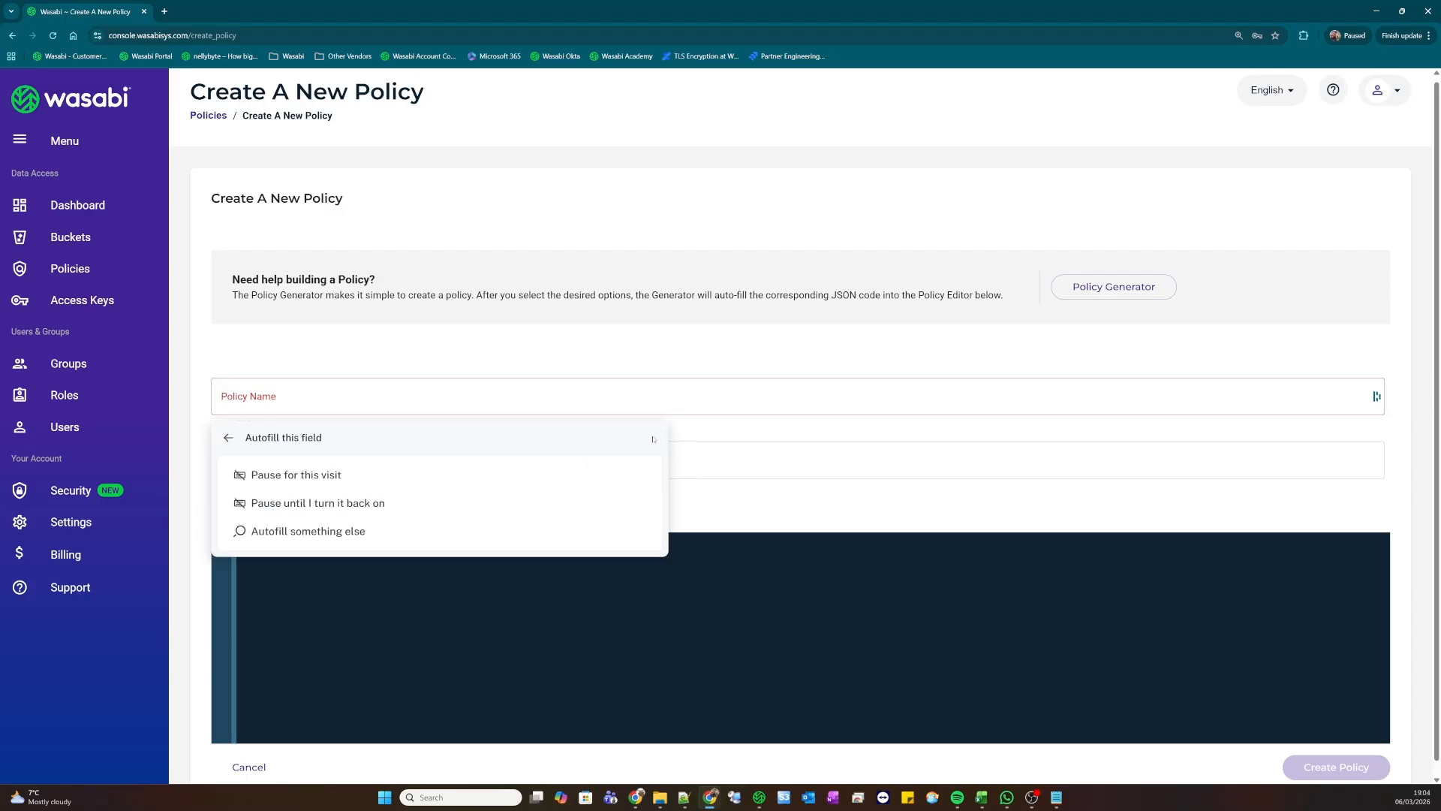
{"action": "left_click", "coordinate": [296, 474]}
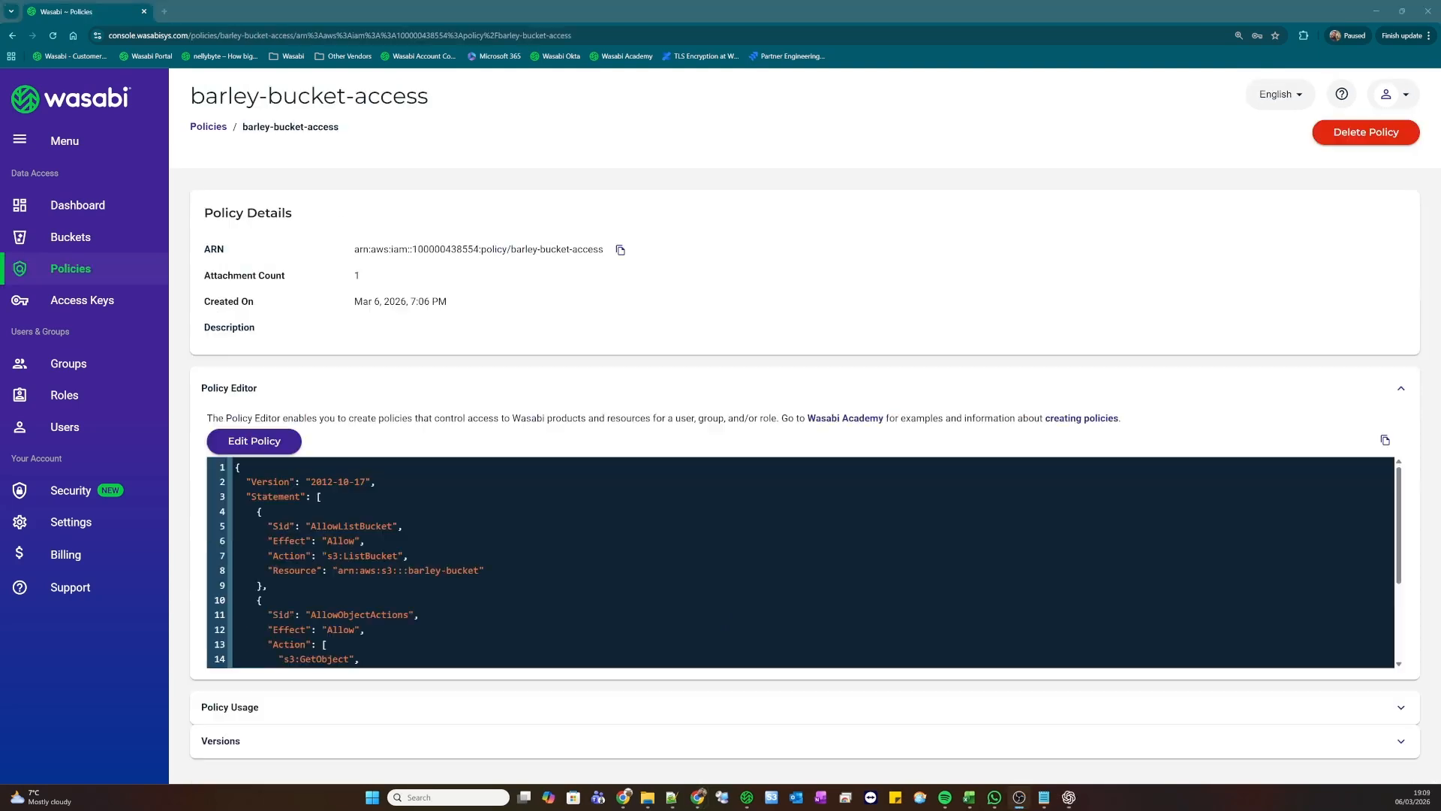
{"action": "left_click_drag", "start_coordinate": [630, 810], "coordinate": [781, 58]}
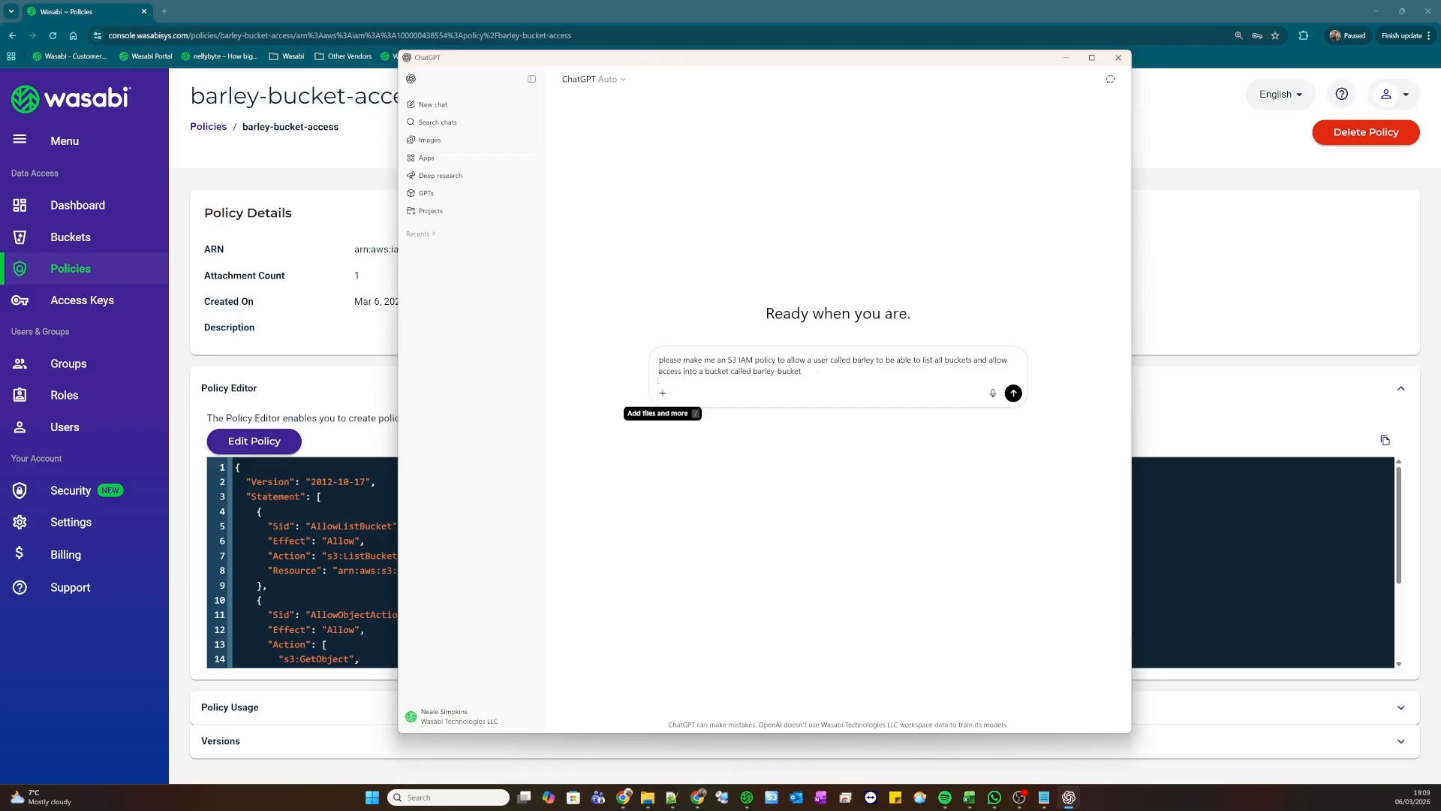
- Submit the barley-bucket policy prompt, copy ChatGPT's JSON answer, and return to the console
{"action": "left_click", "coordinate": [1013, 394]}
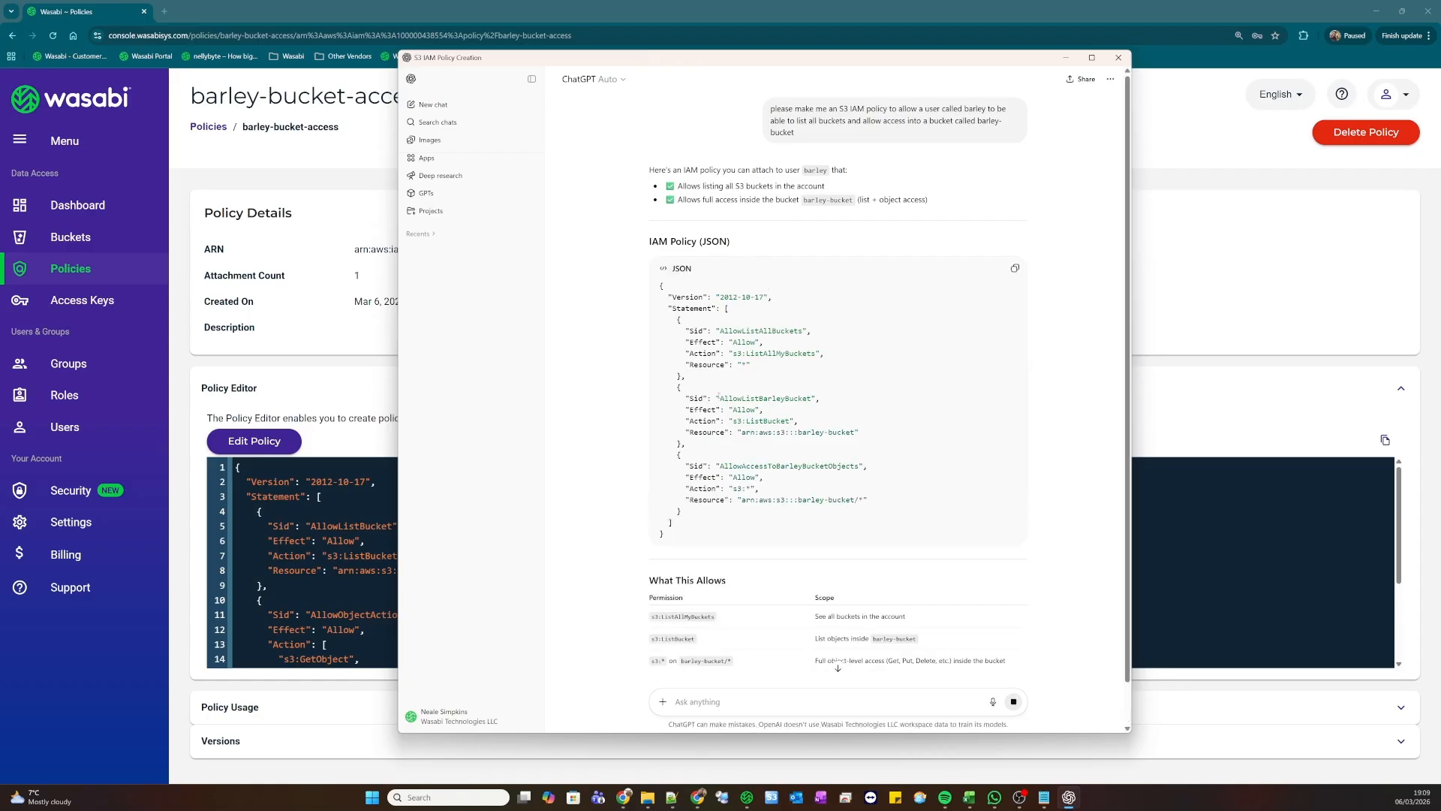
{"action": "left_click", "coordinate": [1015, 269]}
{"action": "left_click", "coordinate": [328, 523]}
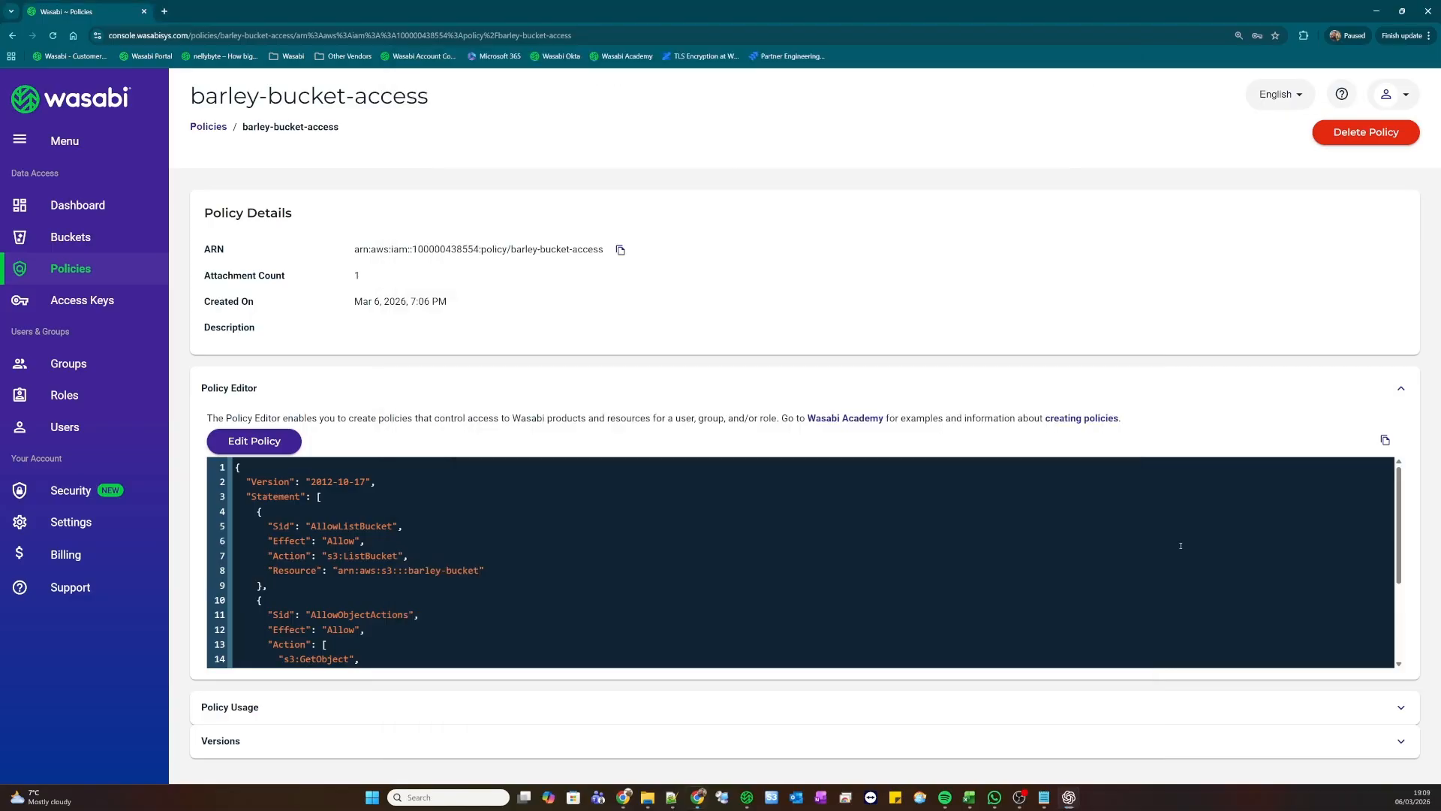
- Replace the barley-bucket-access JSON with ChatGPT's three-statement policy and review that it is valid
{"action": "left_click_drag", "start_coordinate": [238, 468], "coordinate": [437, 761]}
{"action": "left_click", "coordinate": [254, 441]}
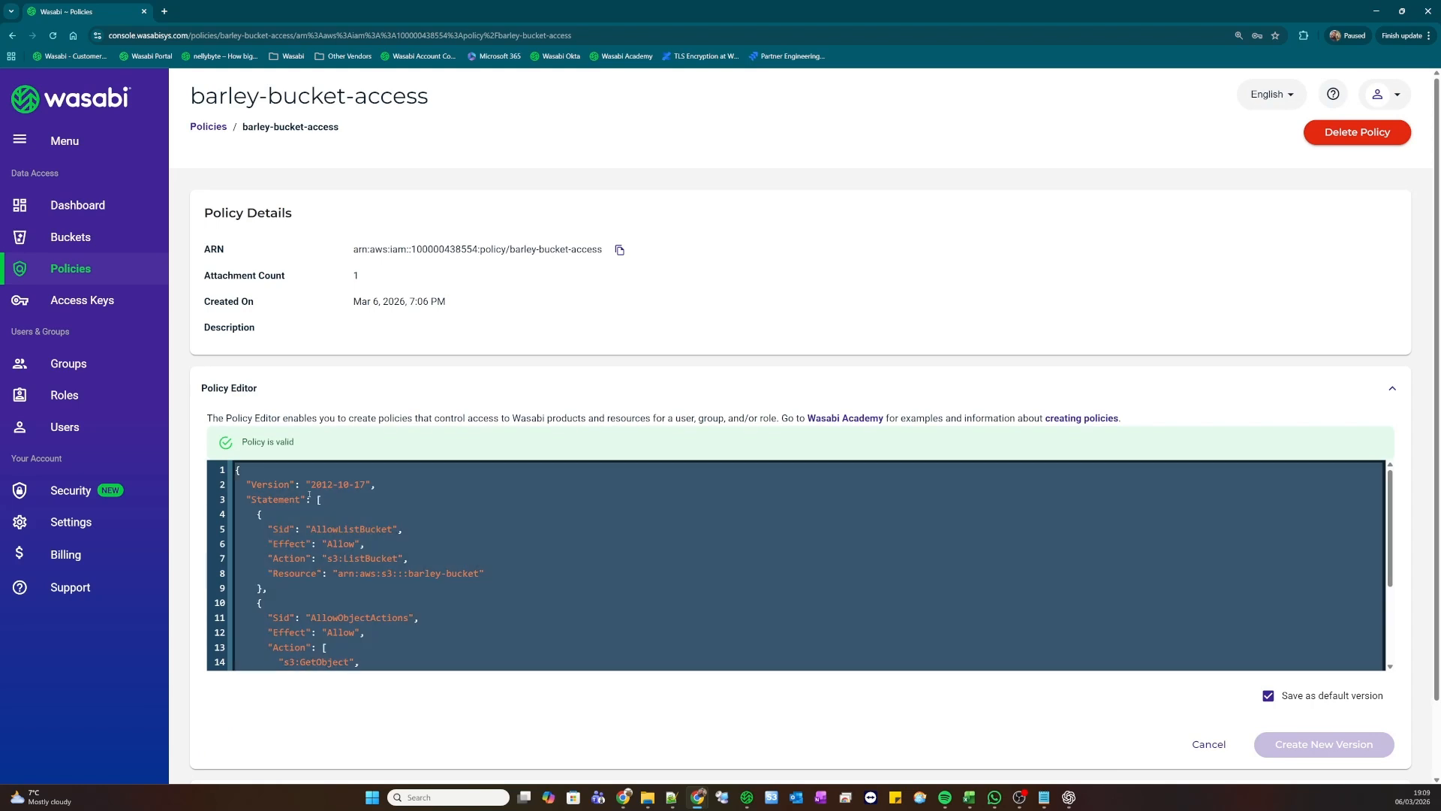
{"action": "key", "text": "ctrl+v"}
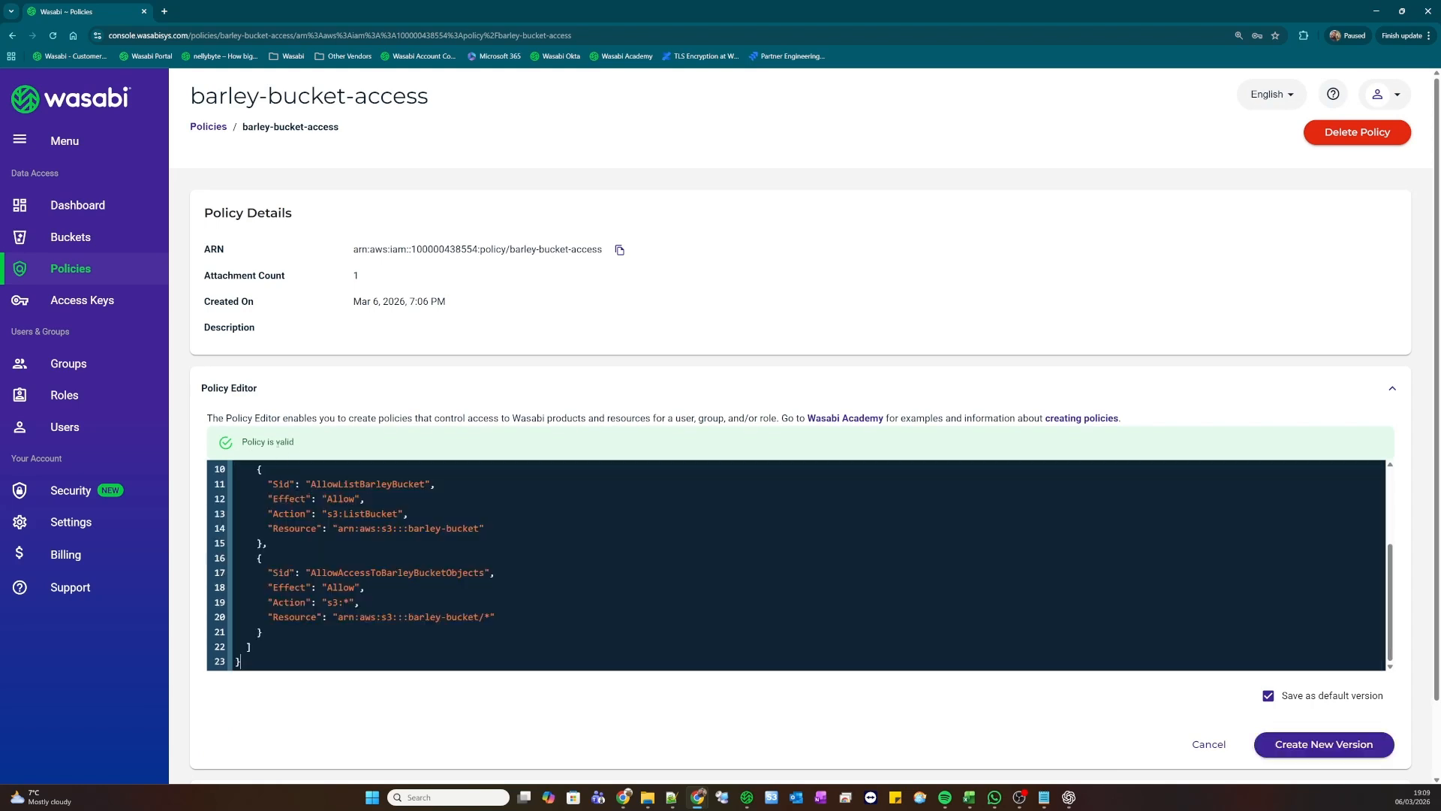
{"action": "scroll", "coordinate": [372, 553], "scroll_direction": "up", "scroll_amount": 3}
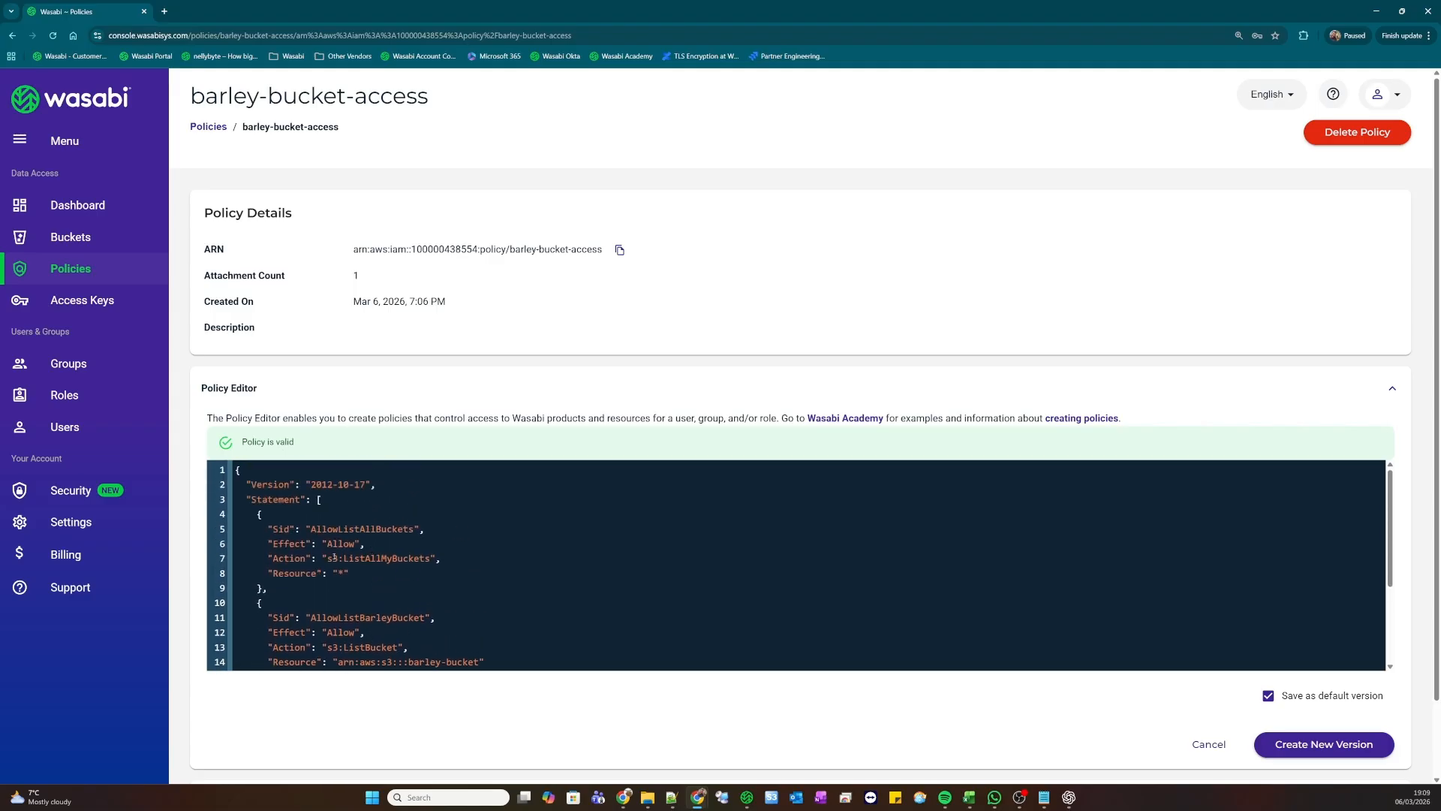
{"action": "scroll", "coordinate": [366, 567], "scroll_direction": "down", "scroll_amount": 3}
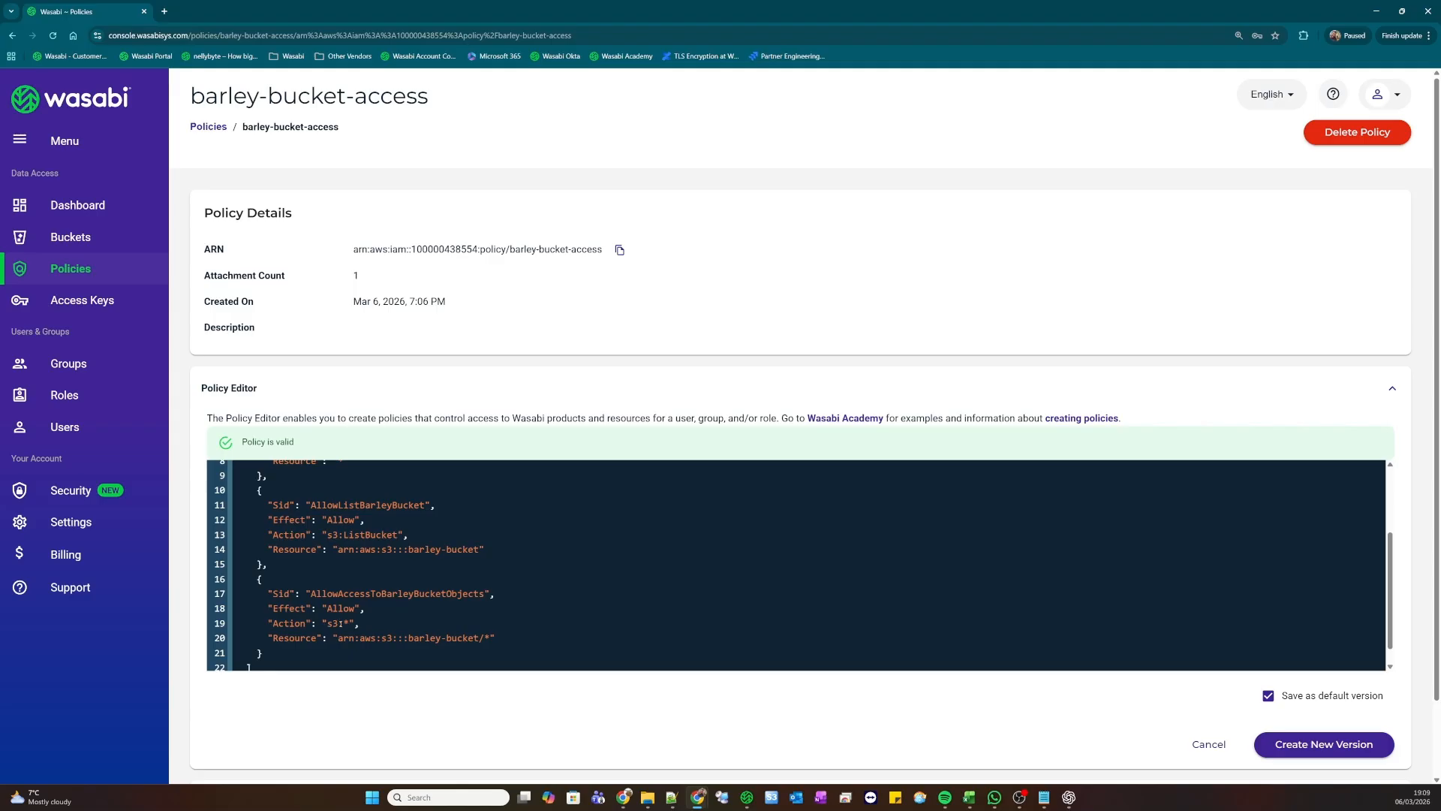
{"action": "scroll", "coordinate": [525, 581], "scroll_direction": "down", "scroll_amount": 1}
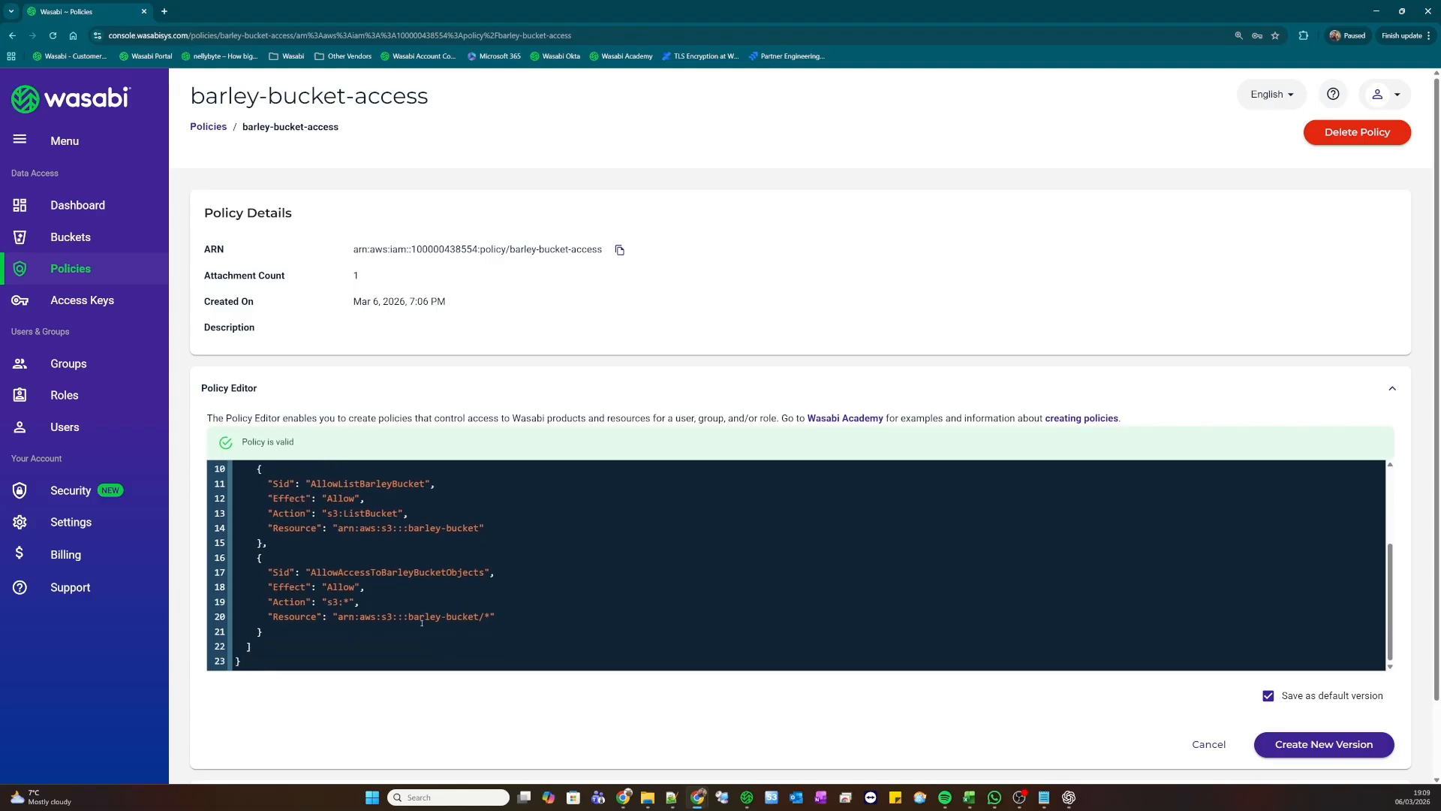
{"action": "scroll", "coordinate": [431, 548], "scroll_direction": "up", "scroll_amount": 3}
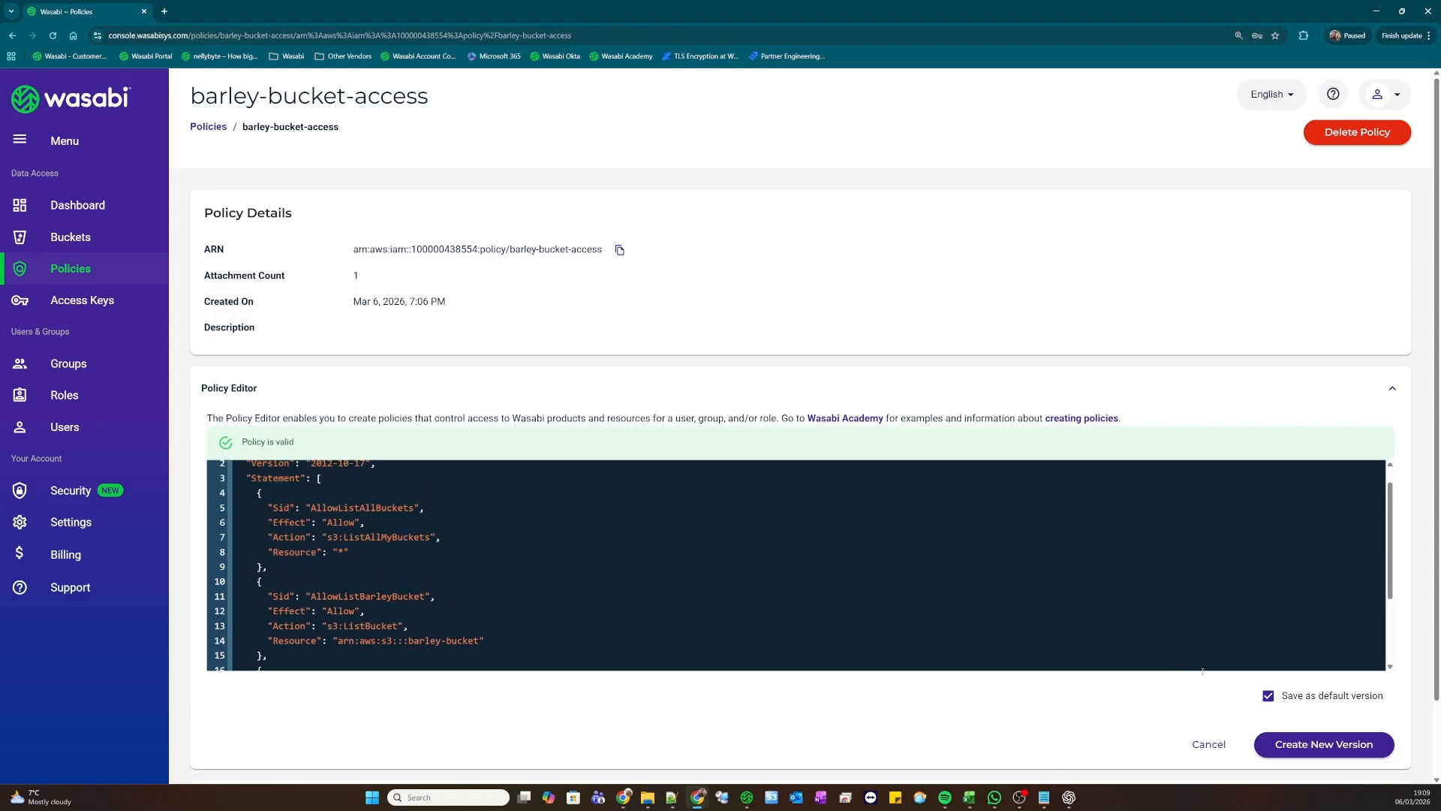
- Save barley-bucket-access as a new version and verify it is attached to user barley
{"action": "left_click", "coordinate": [1315, 745]}
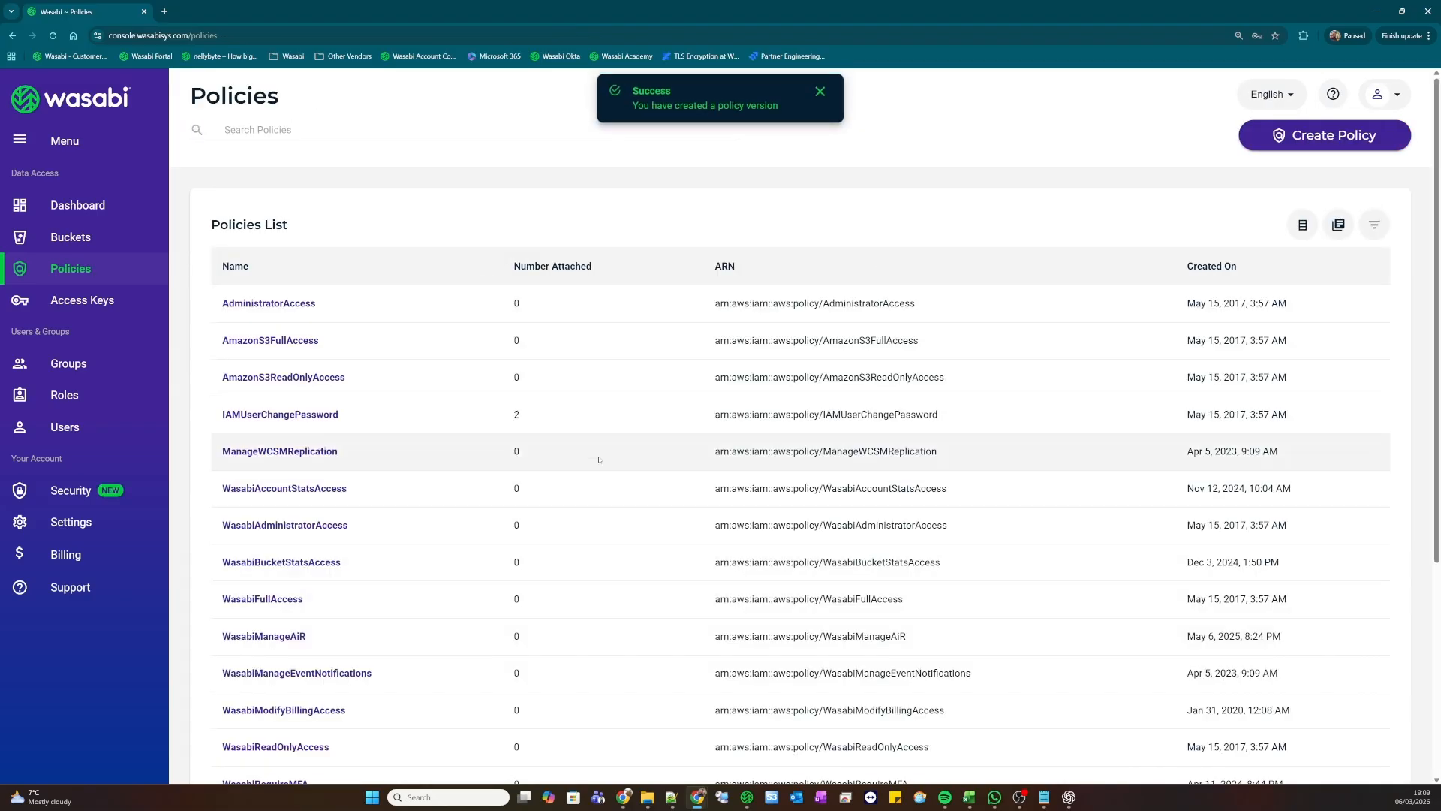
{"action": "scroll", "coordinate": [431, 394], "scroll_direction": "down", "scroll_amount": 5}
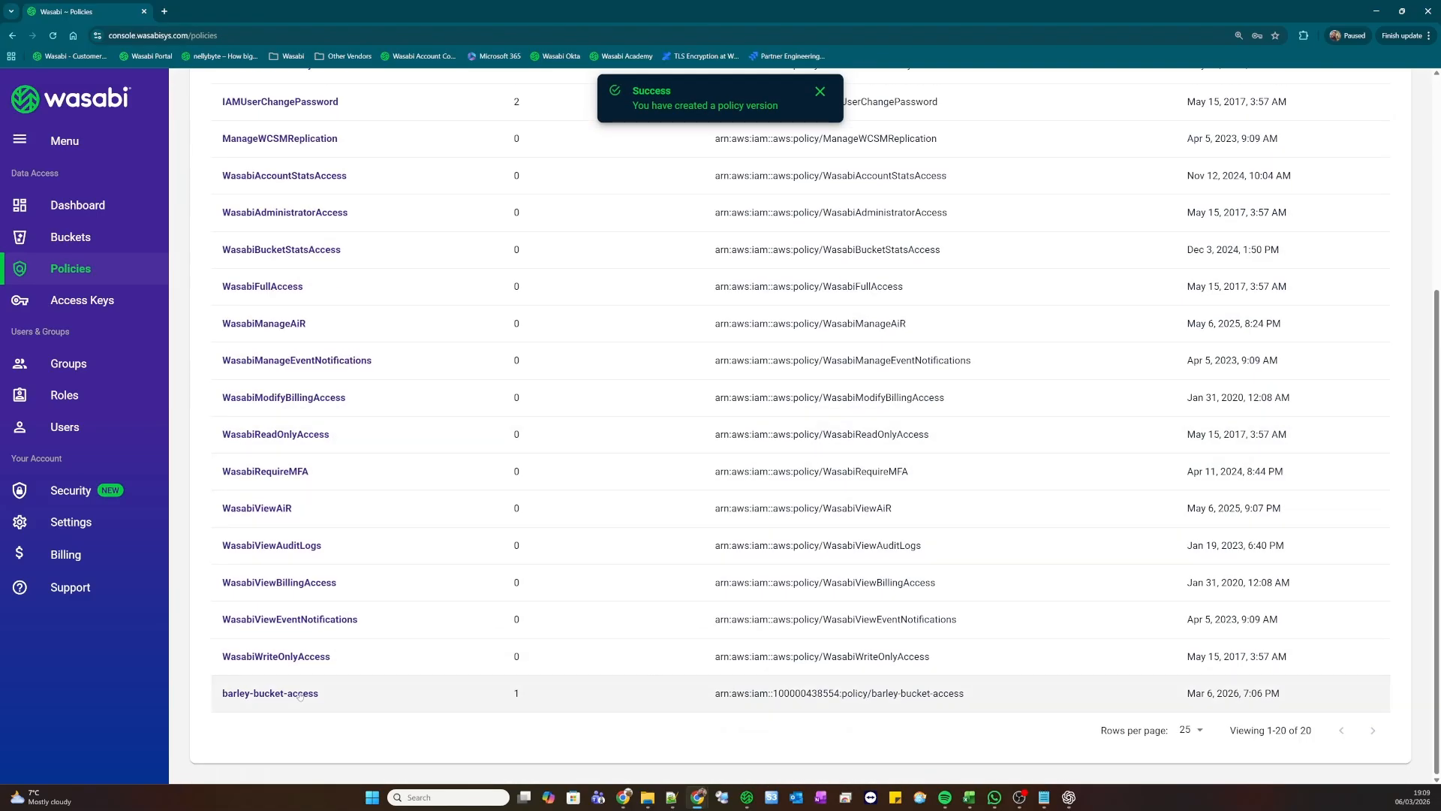
{"action": "left_click", "coordinate": [75, 427]}
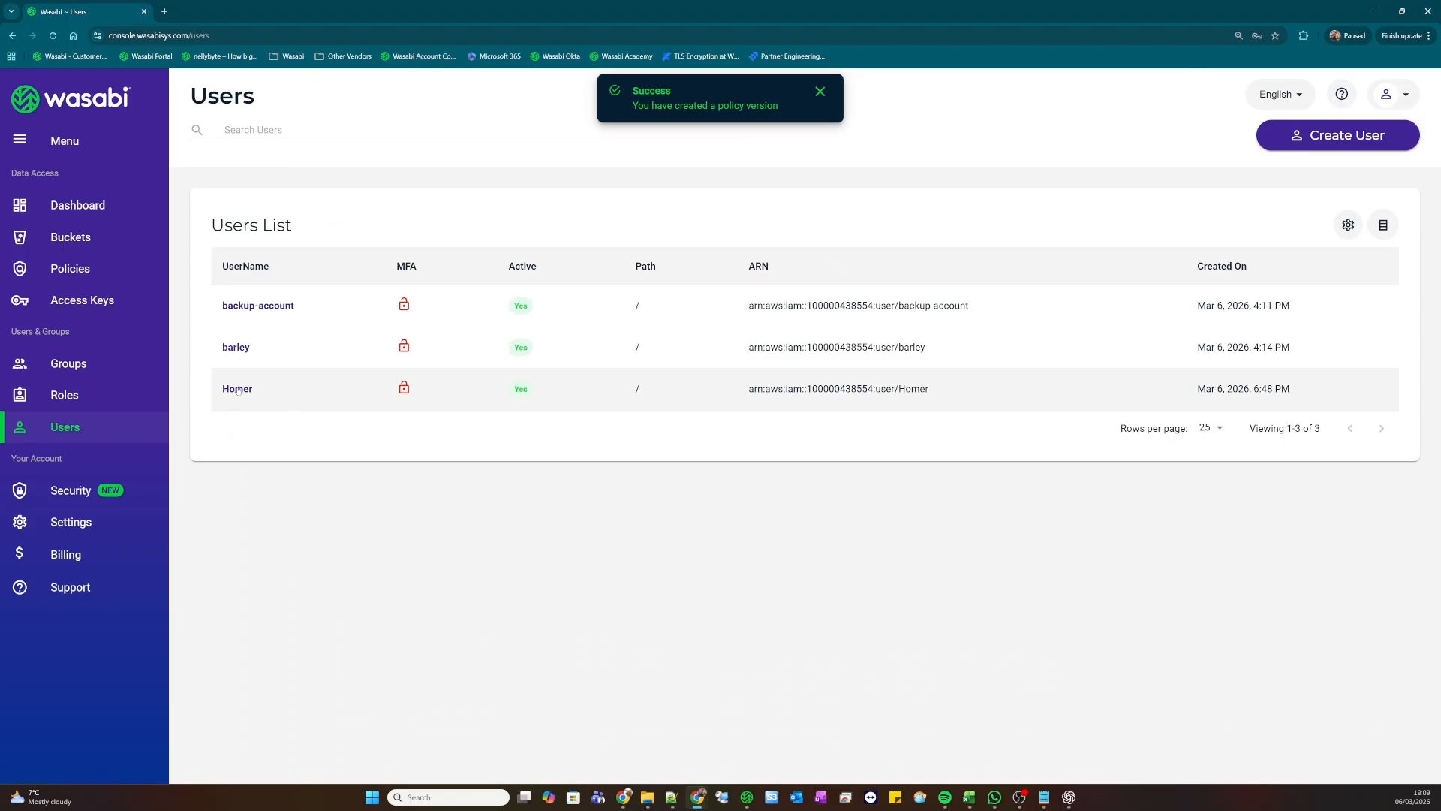
{"action": "left_click", "coordinate": [238, 349]}
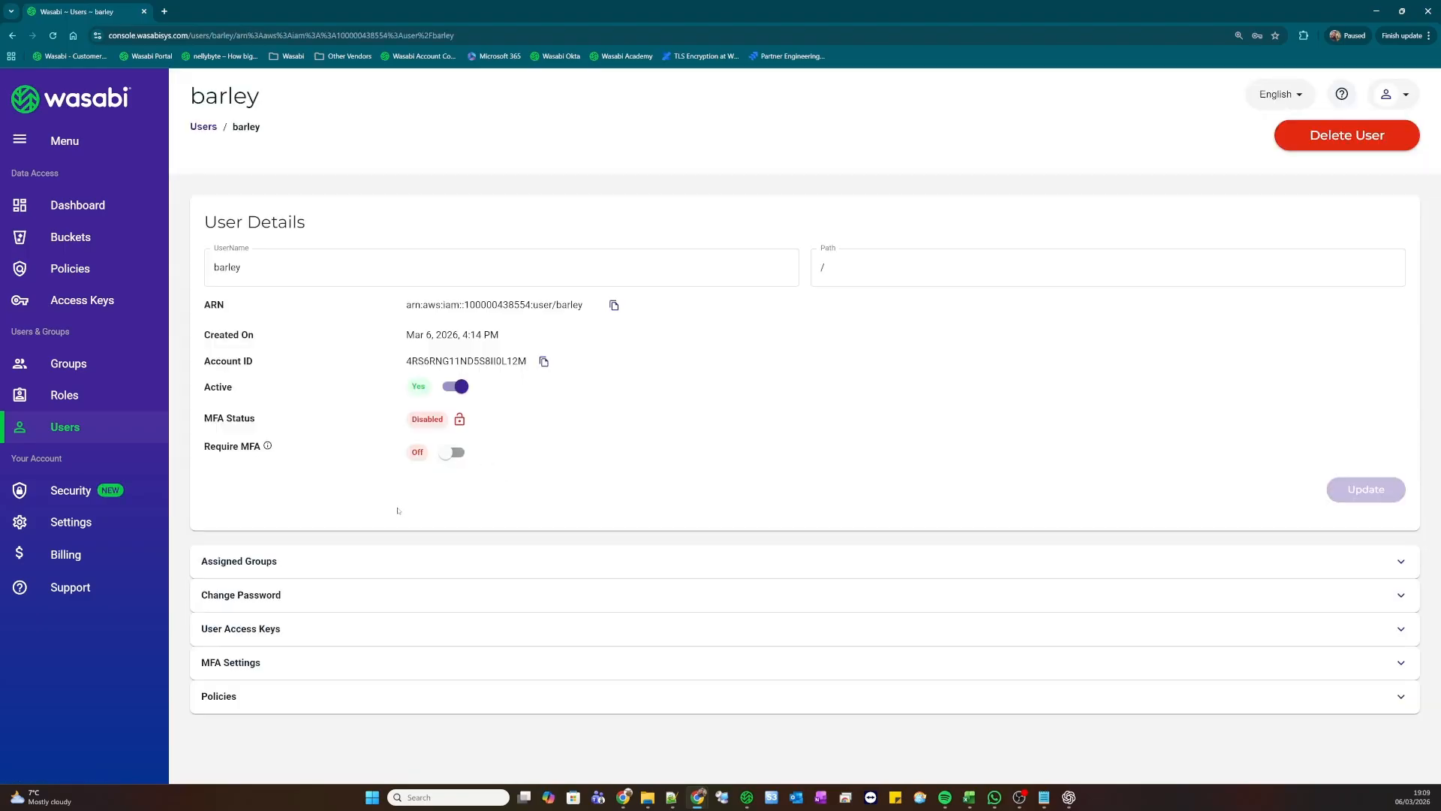
{"action": "left_click", "coordinate": [285, 696]}
{"action": "scroll", "coordinate": [466, 602], "scroll_direction": "down", "scroll_amount": 10}
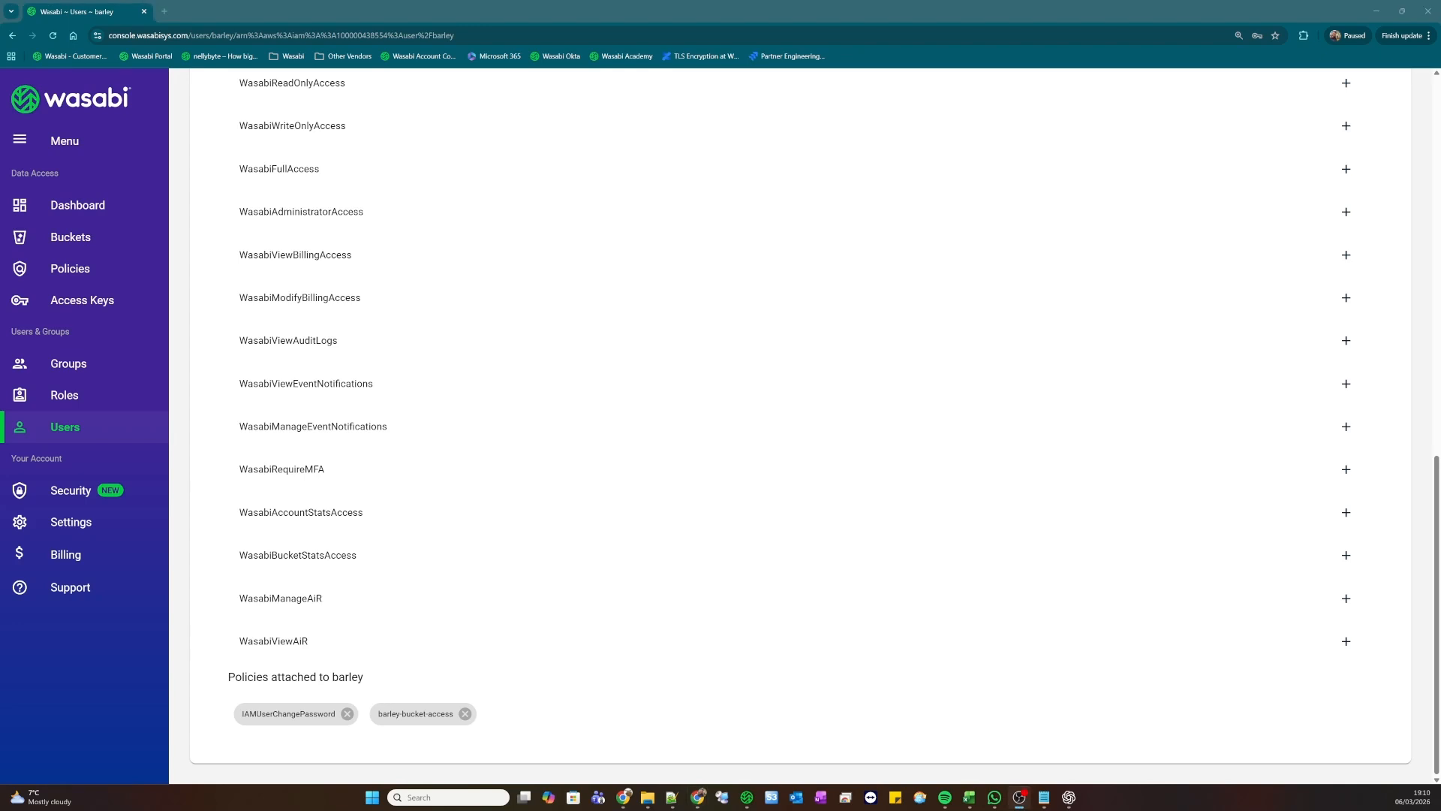
{"action": "key", "text": "alt+Tab"}
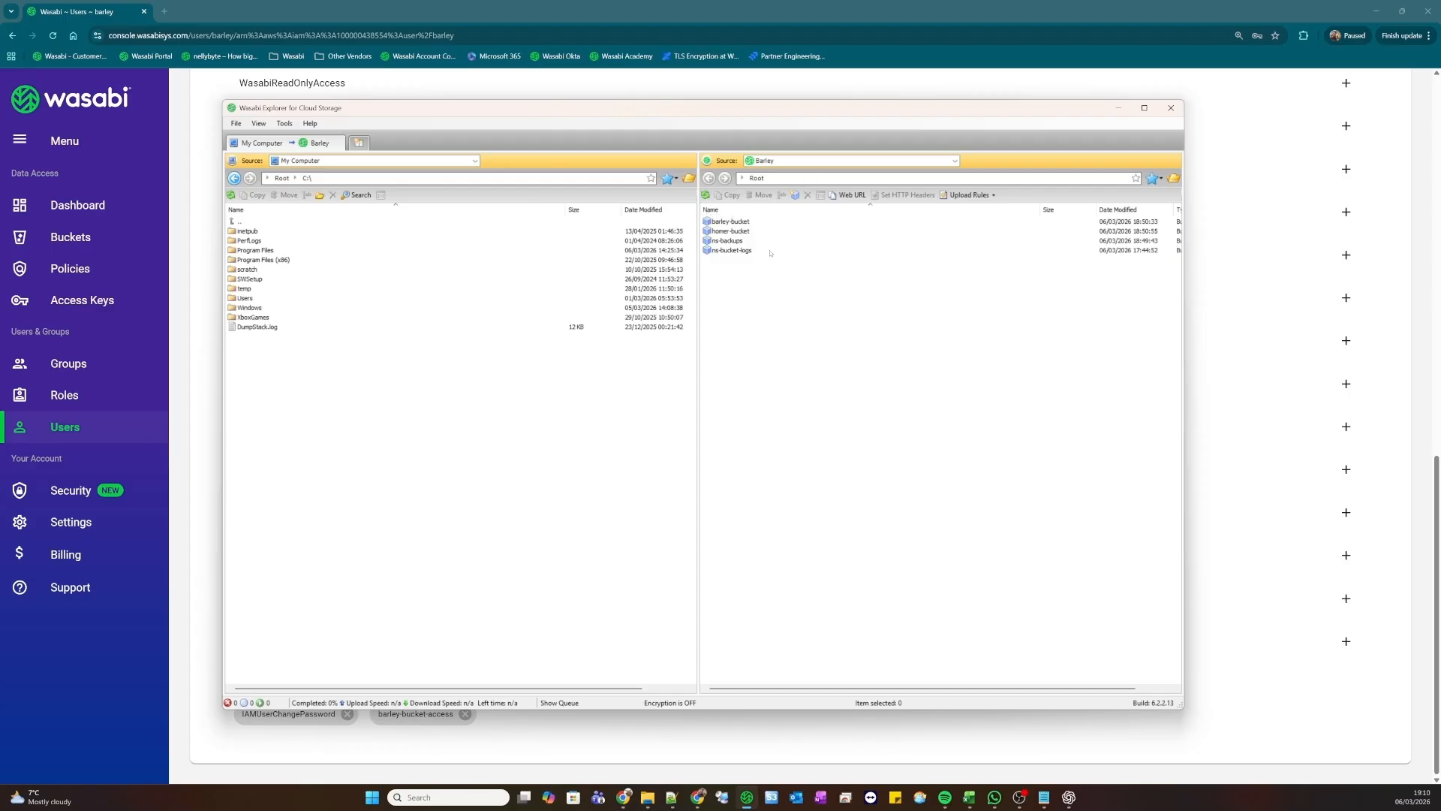
- Create a folder named 'barley' inside barley-bucket as the Barley user
{"action": "double_click", "coordinate": [727, 221]}
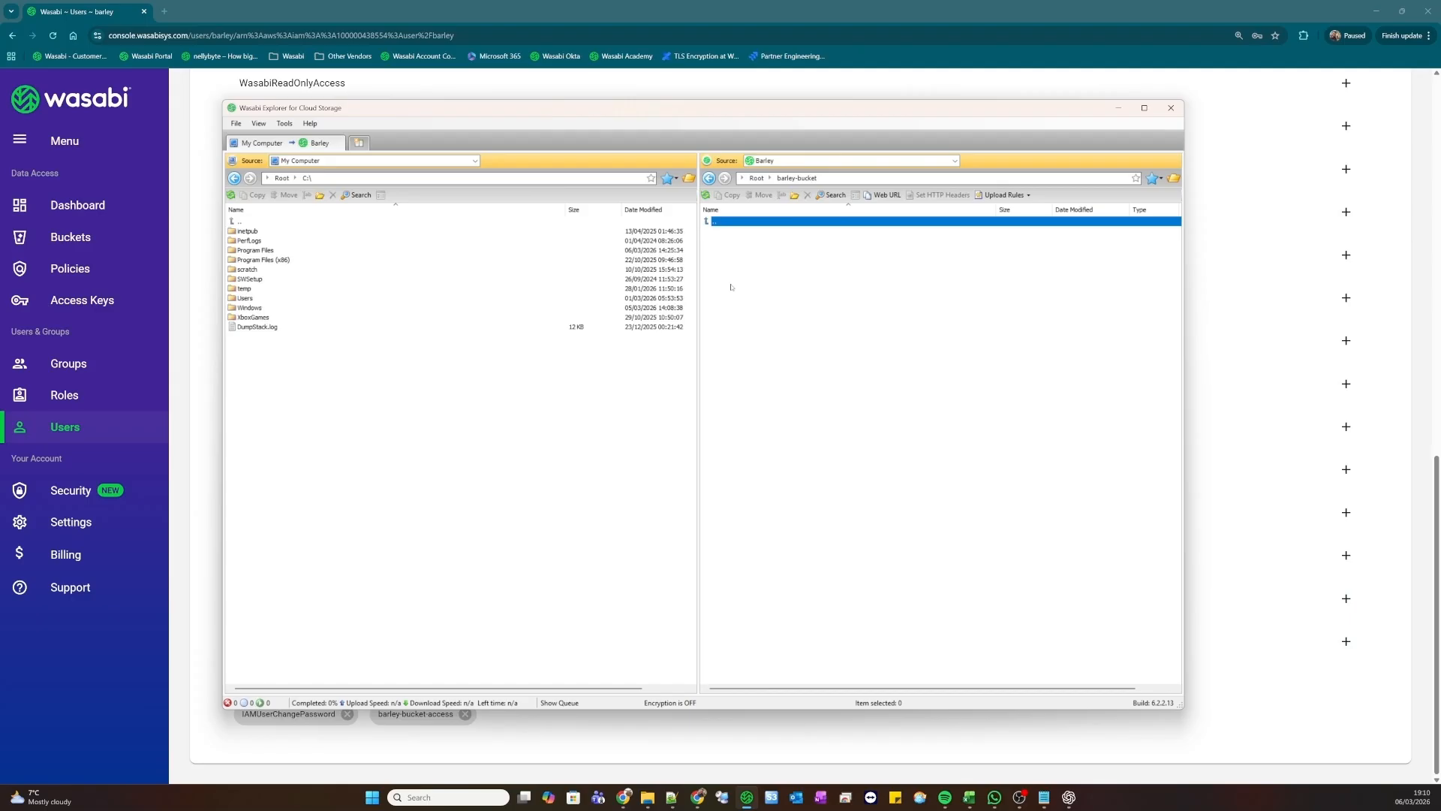
{"action": "left_click", "coordinate": [774, 318]}
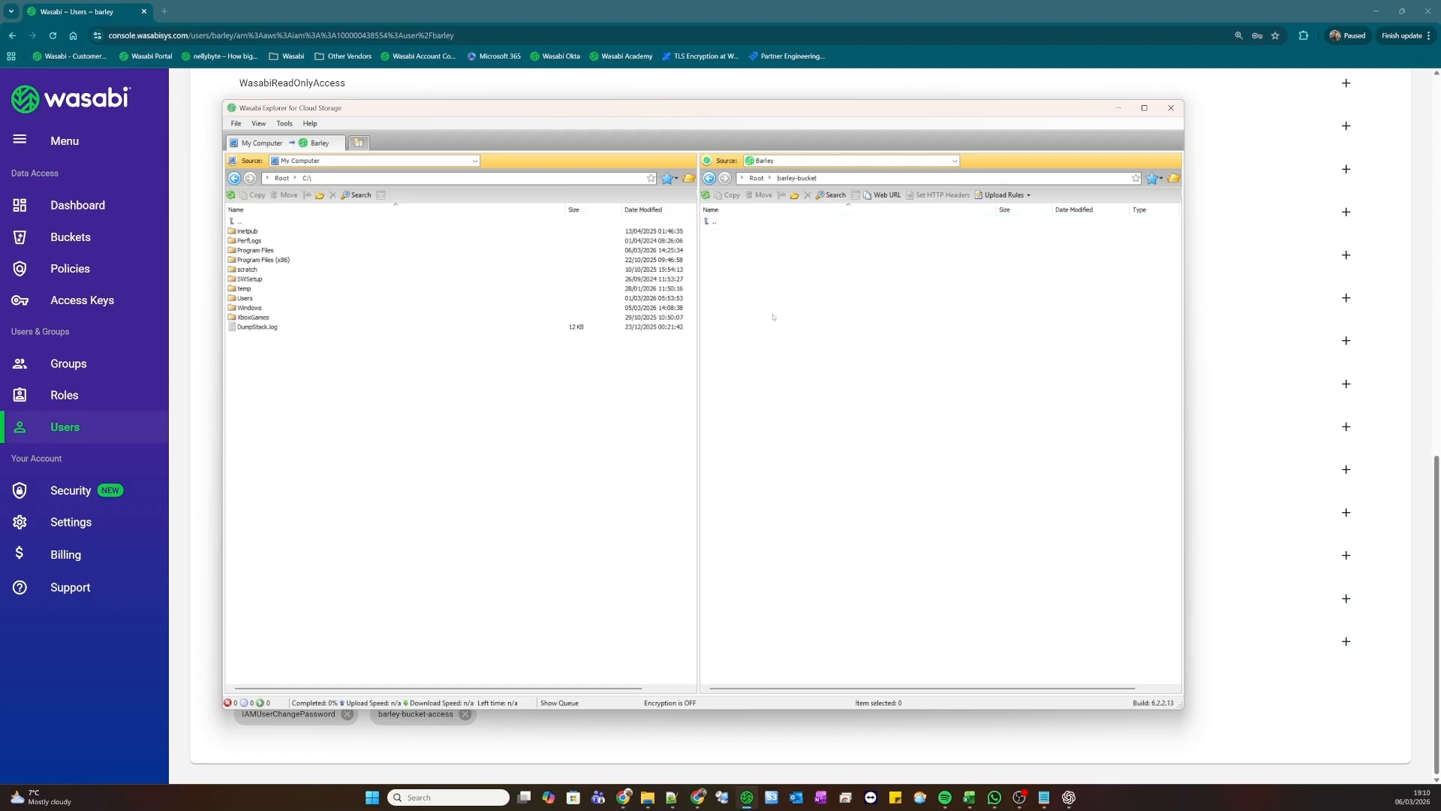
{"action": "left_click", "coordinate": [794, 195]}
{"action": "type", "text": "barle"}
{"action": "key", "text": "Return"}
- Confirm homer-bucket and ns-backups are denied to Barley, then minimize Wasabi Explorer
{"action": "left_click", "coordinate": [756, 178]}
{"action": "double_click", "coordinate": [729, 230]}
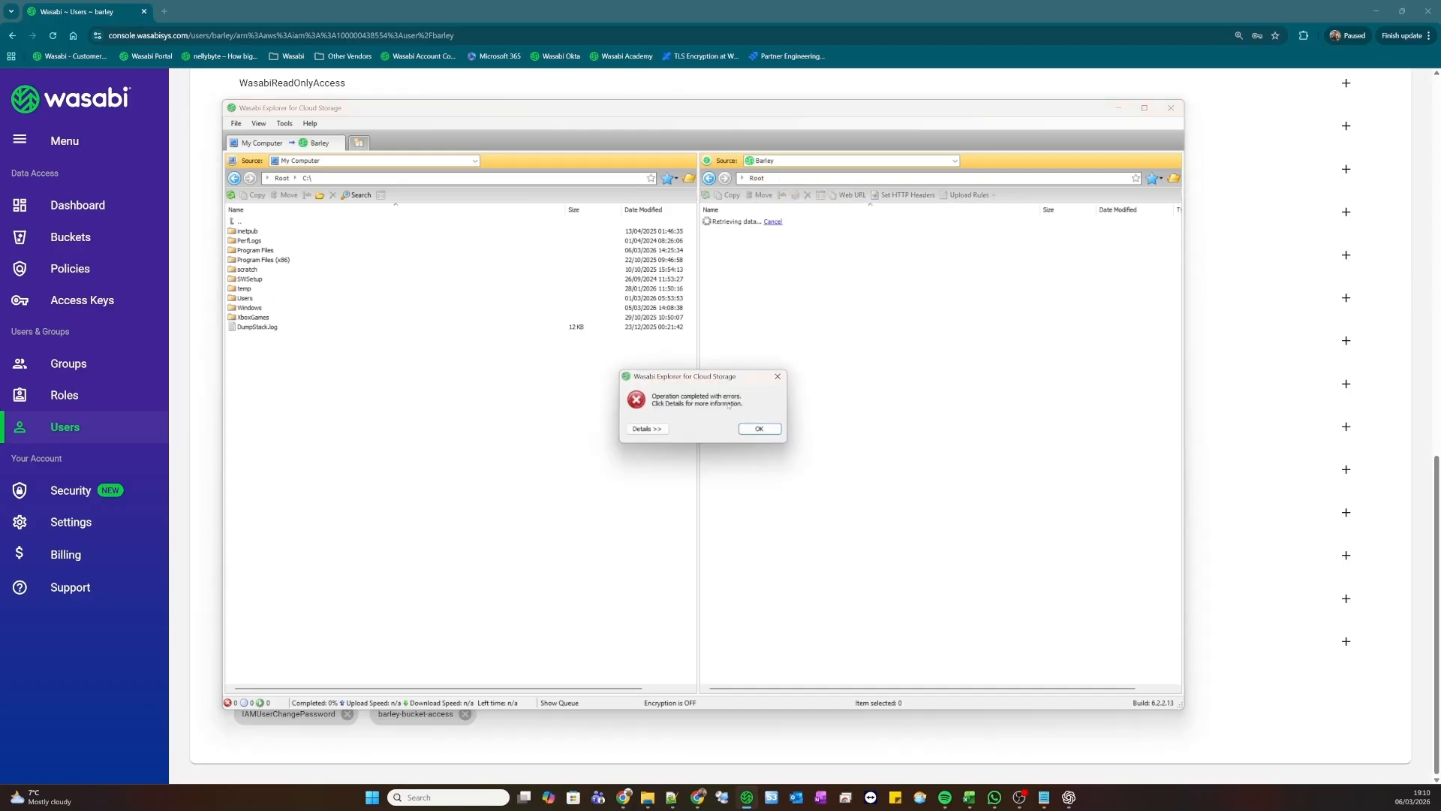
{"action": "left_click", "coordinate": [647, 429]}
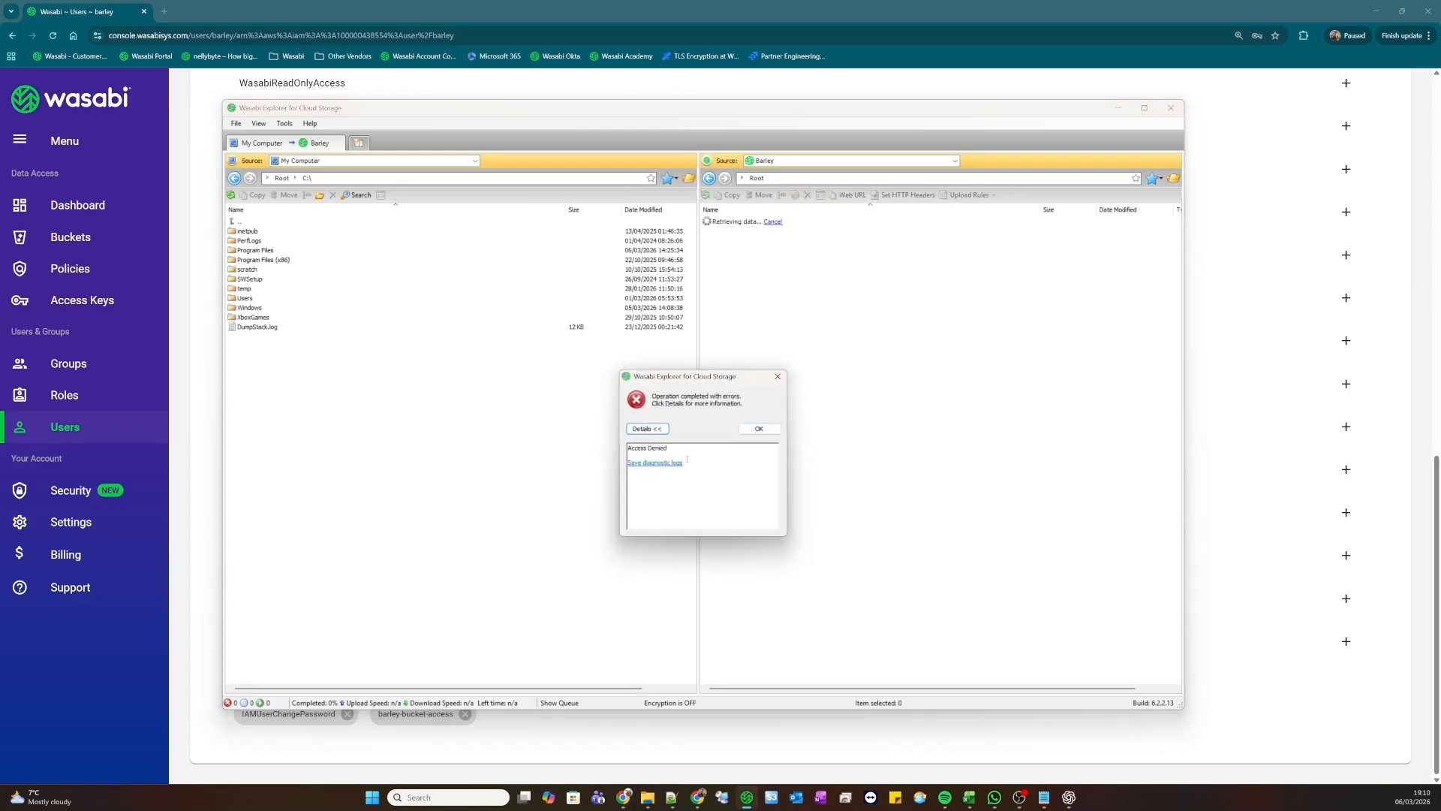
{"action": "left_click", "coordinate": [759, 429]}
{"action": "double_click", "coordinate": [730, 241]}
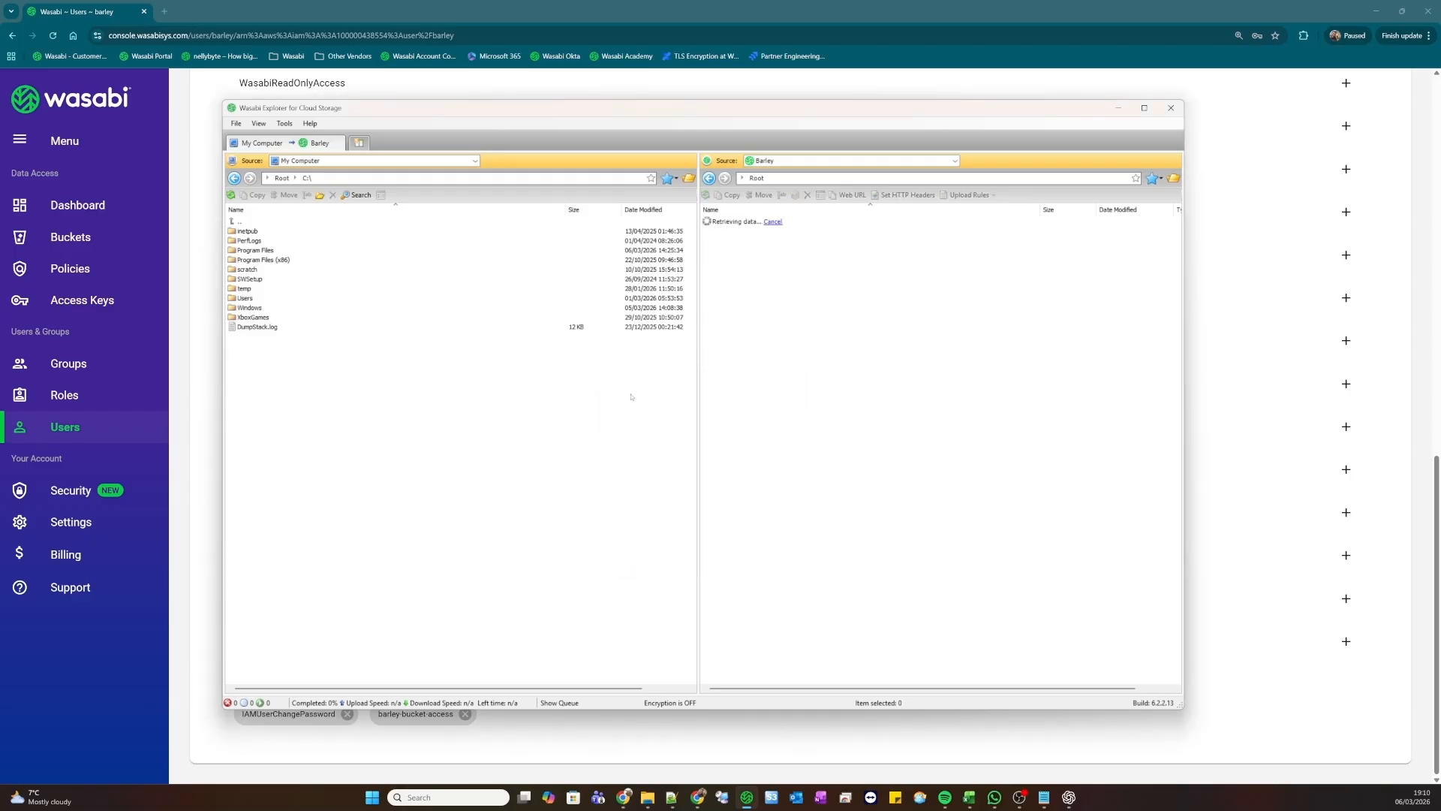
{"action": "left_click", "coordinate": [756, 430]}
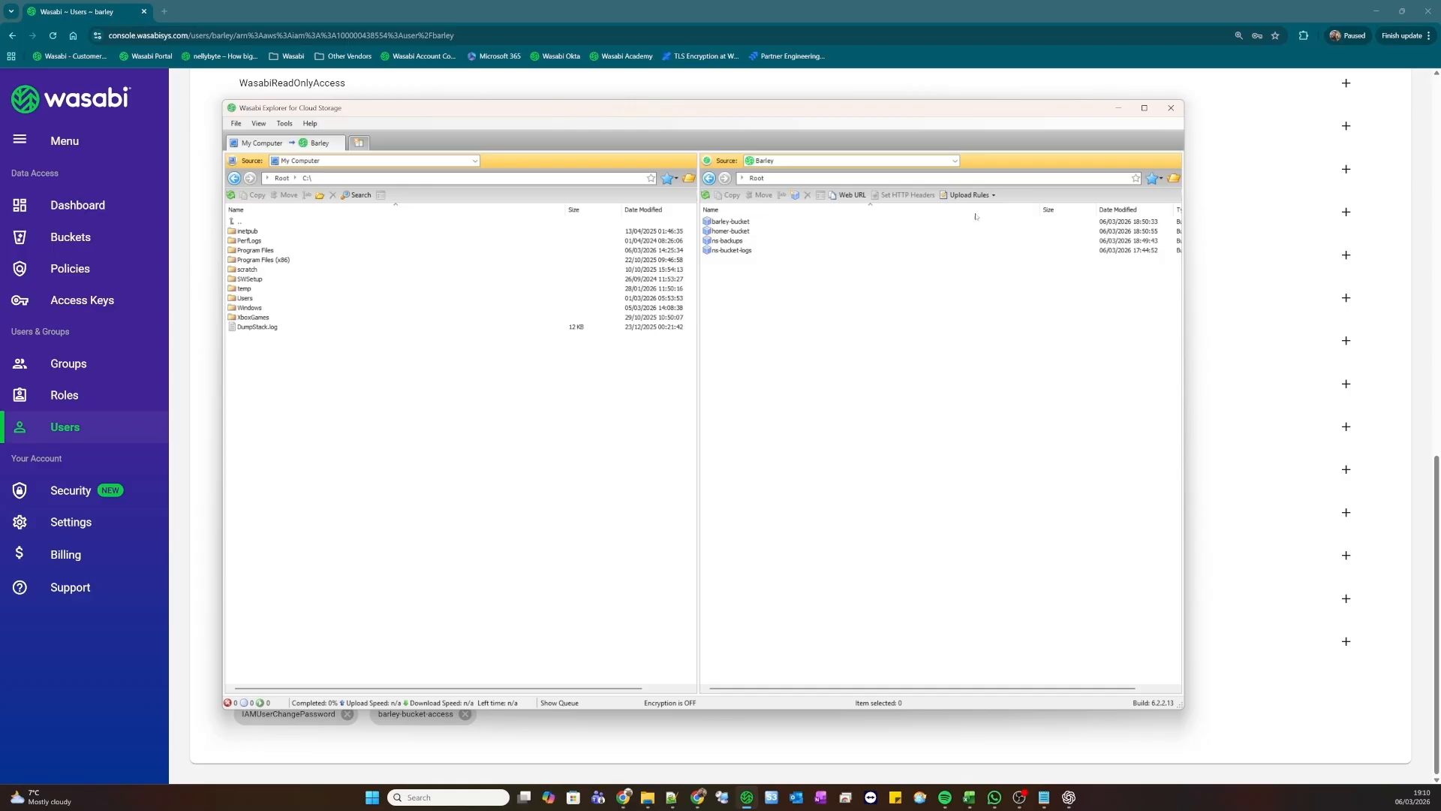
{"action": "left_click", "coordinate": [1118, 107]}
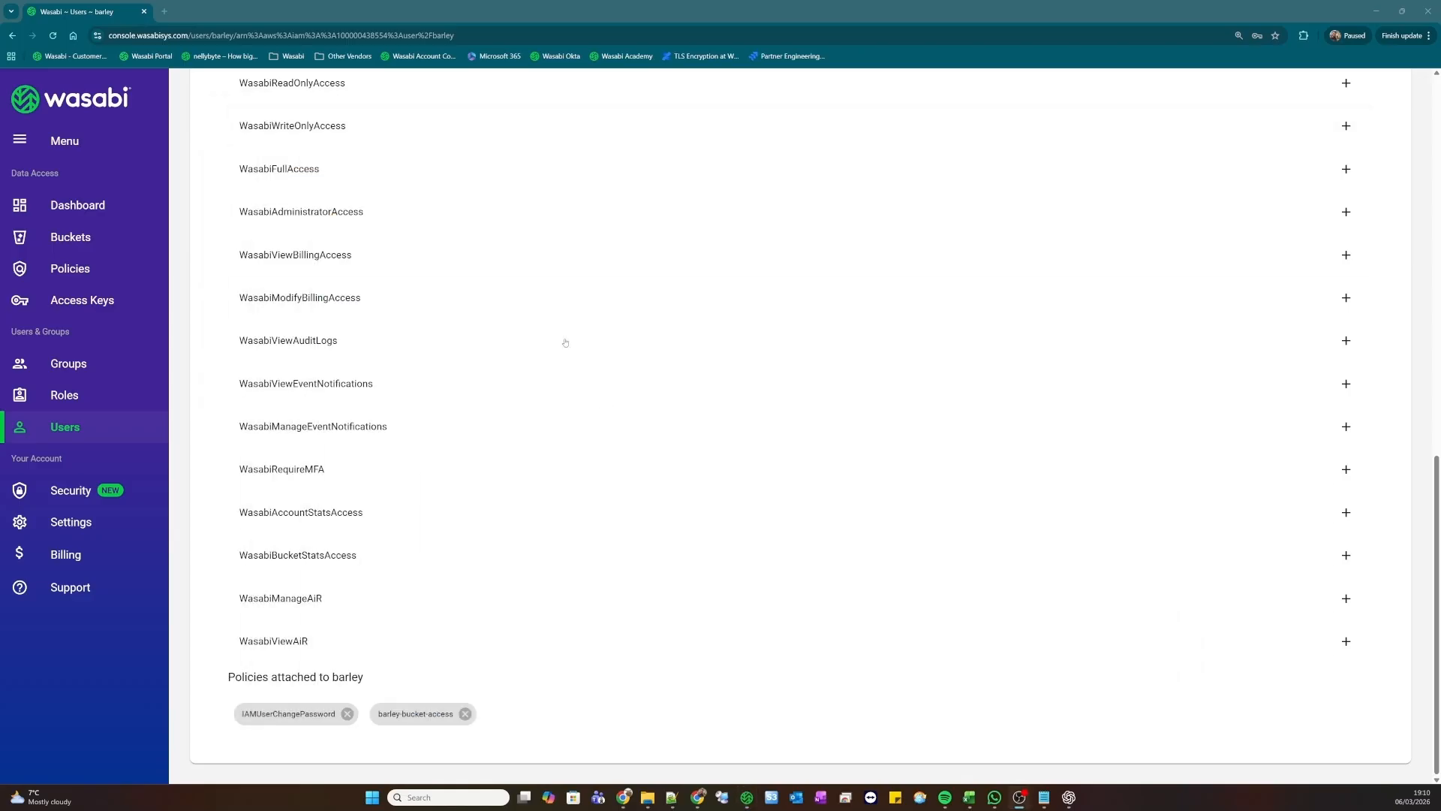
- Scroll through the Policies list, then switch to the Buckets page
{"action": "left_click", "coordinate": [71, 268]}
{"action": "scroll", "coordinate": [599, 547], "scroll_direction": "down", "scroll_amount": 5}
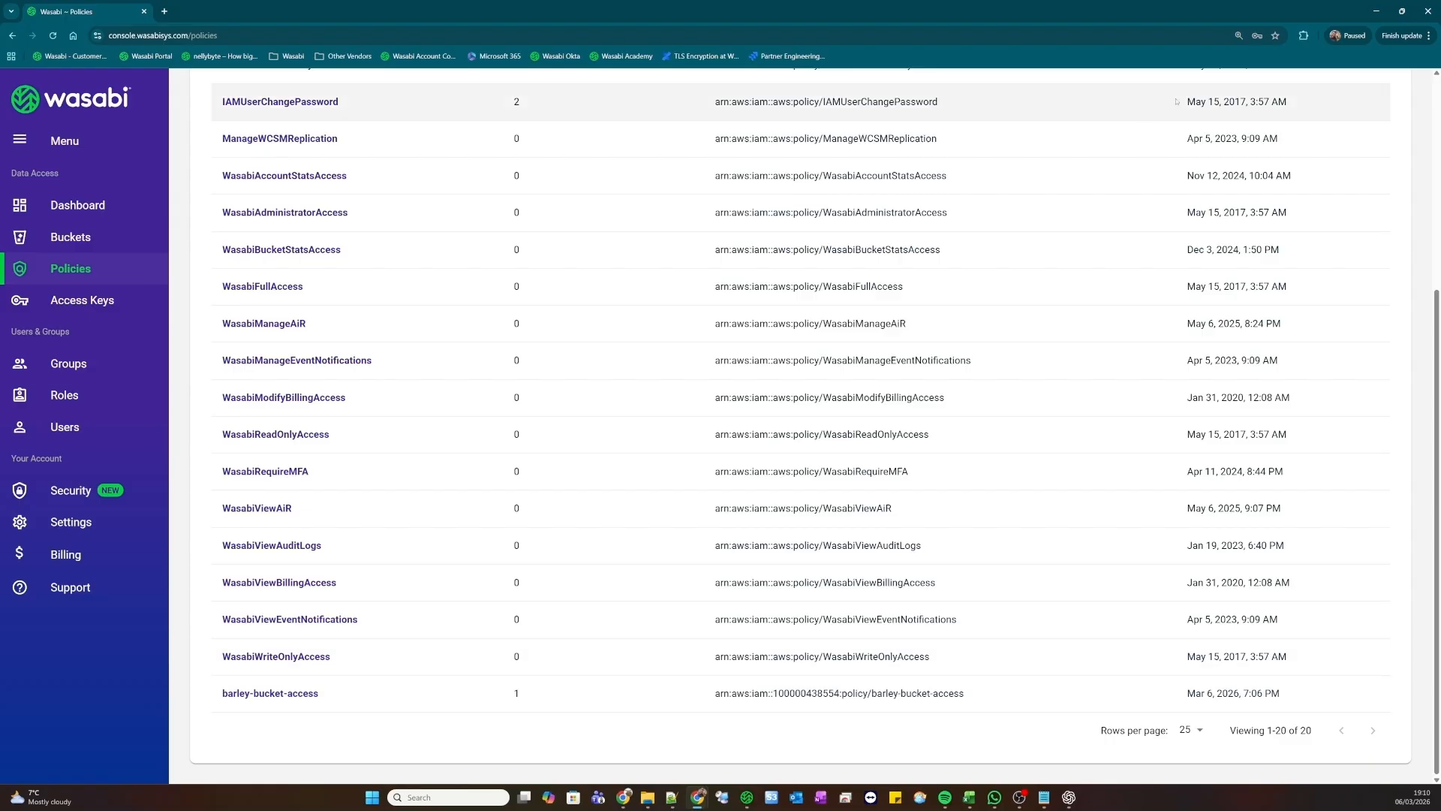
{"action": "scroll", "coordinate": [660, 406], "scroll_direction": "up", "scroll_amount": 5}
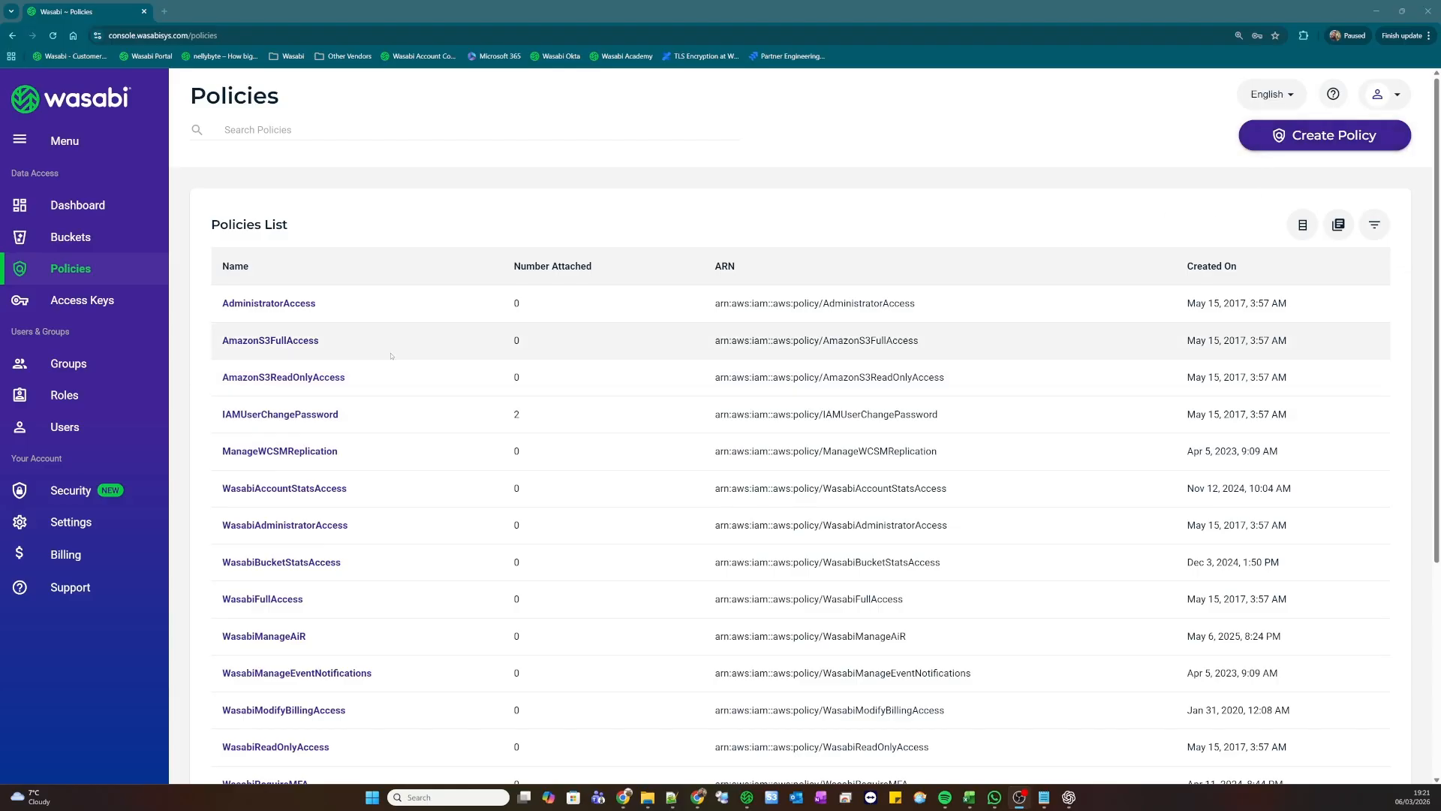
{"action": "left_click", "coordinate": [70, 238]}
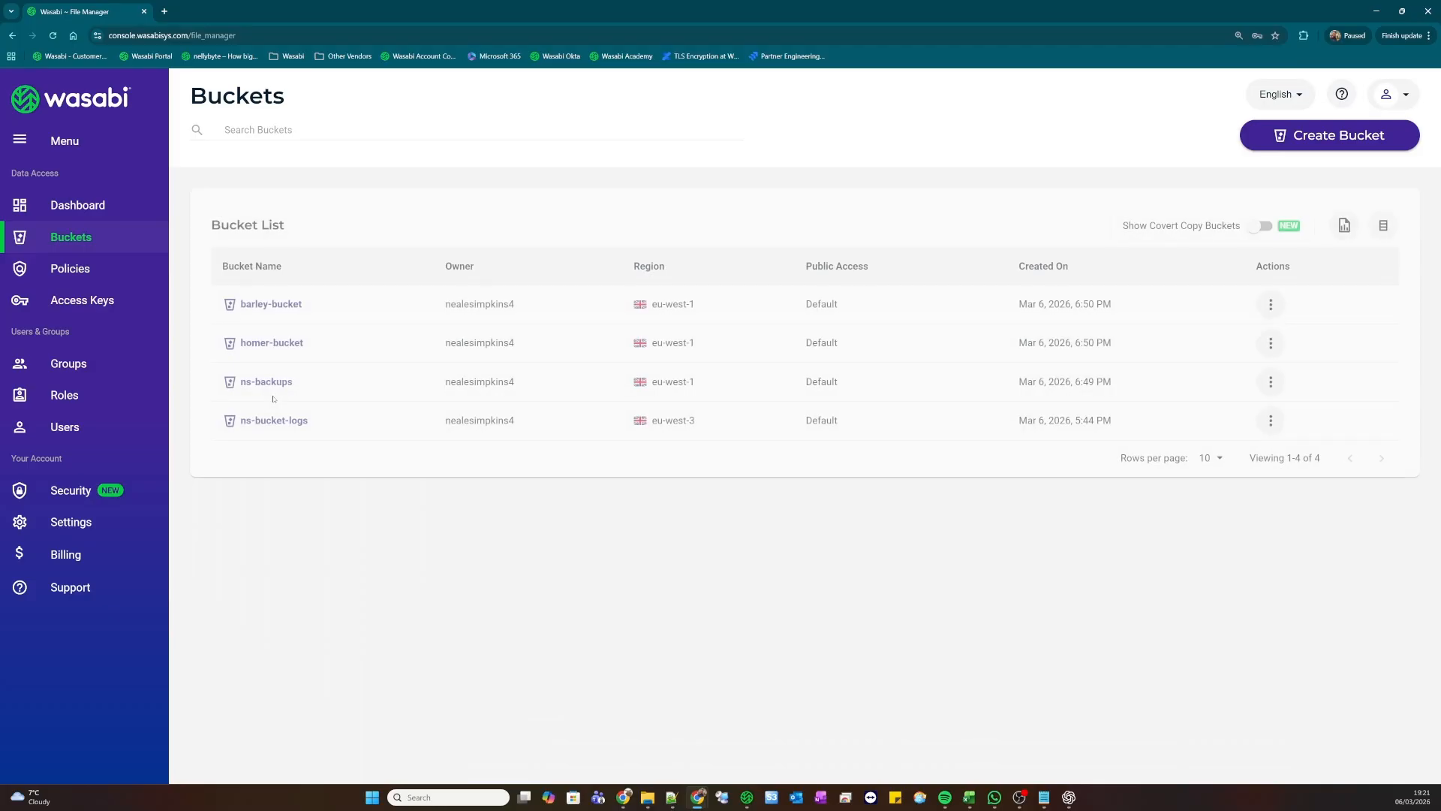
- Copy homer-bucket's ARN arn:aws:s3:::homer-bucket from its Permissions settings, then start a new policy
{"action": "left_click", "coordinate": [286, 343]}
{"action": "left_click", "coordinate": [1378, 297]}
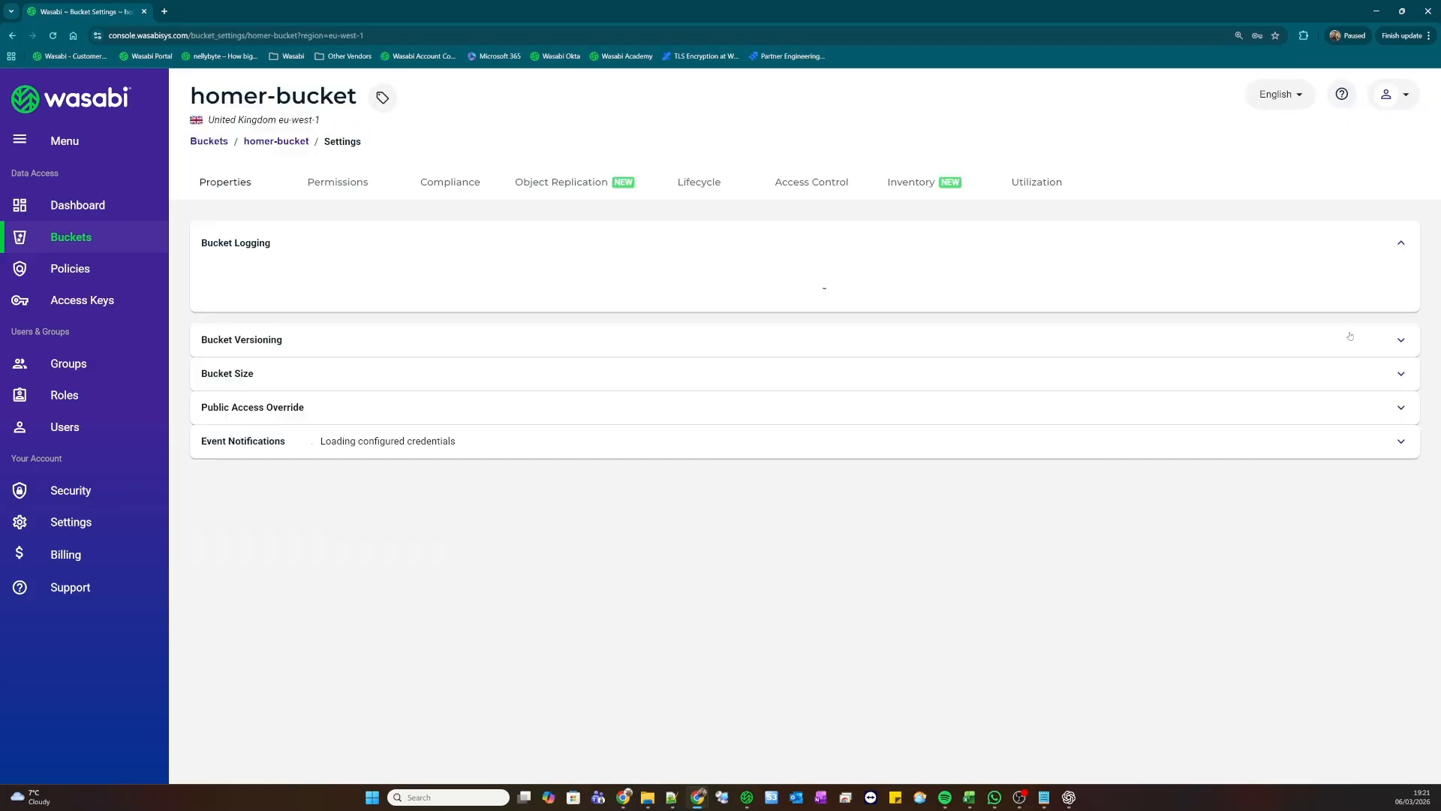
{"action": "left_click", "coordinate": [339, 187]}
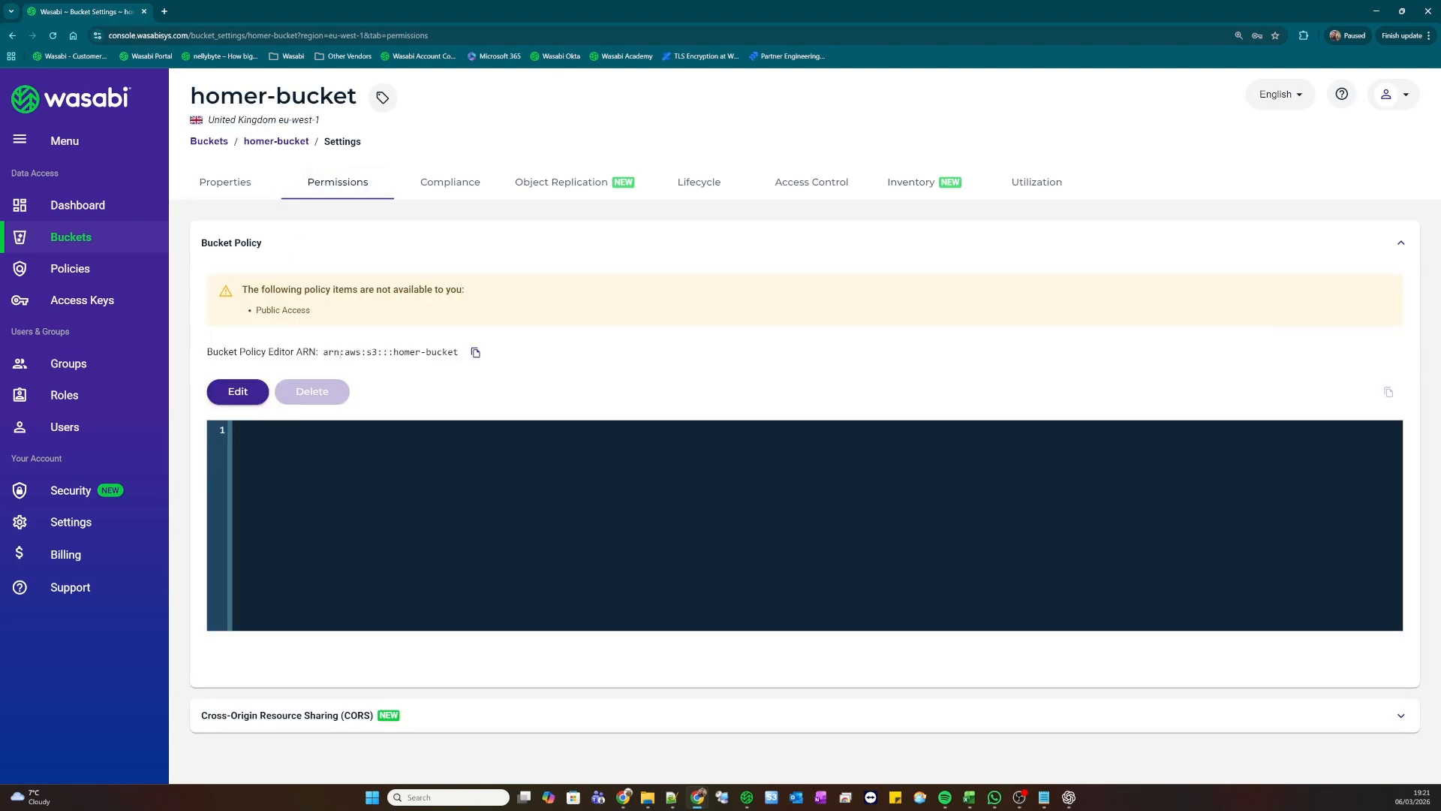
{"action": "left_click", "coordinate": [476, 353]}
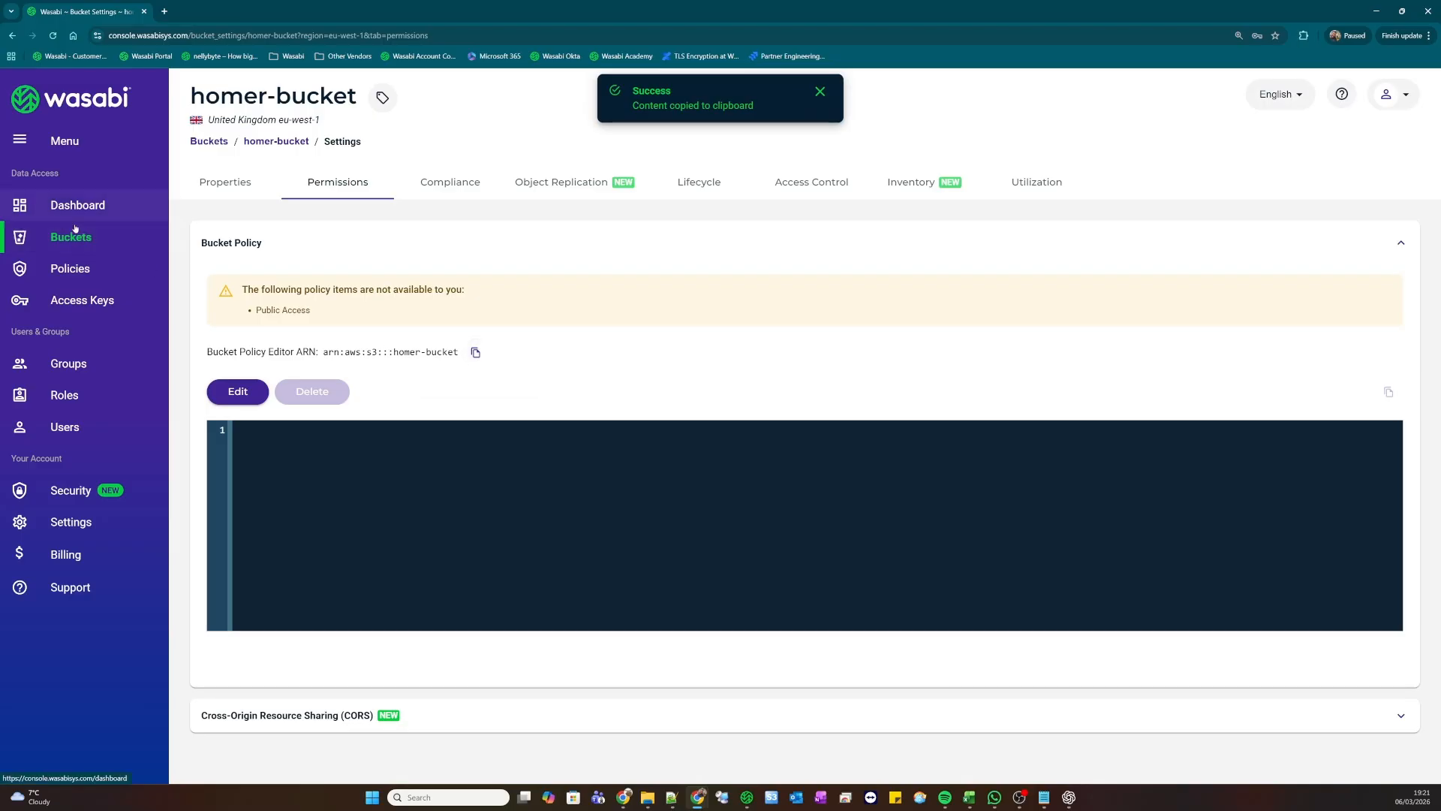
{"action": "left_click", "coordinate": [71, 269]}
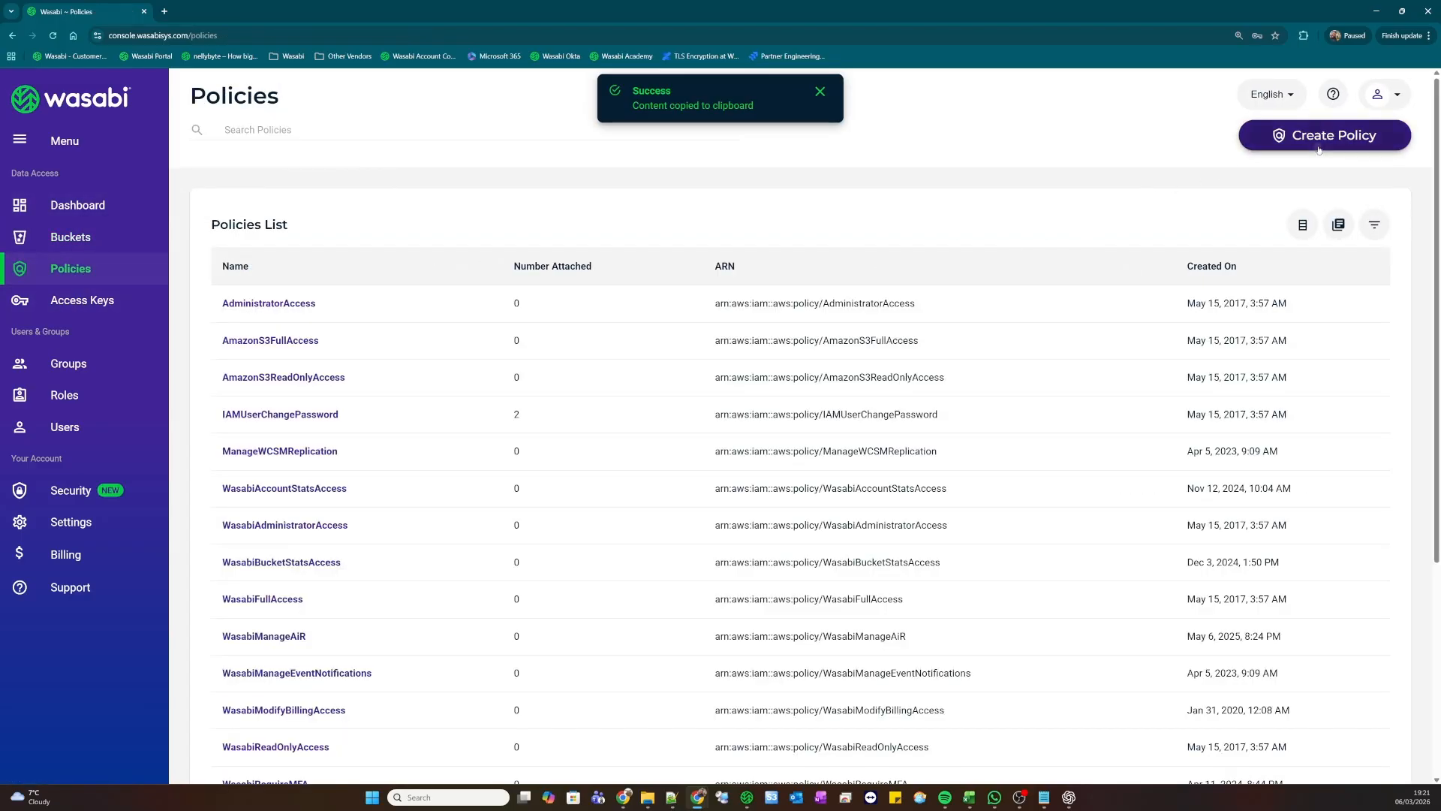
{"action": "left_click", "coordinate": [1347, 135]}
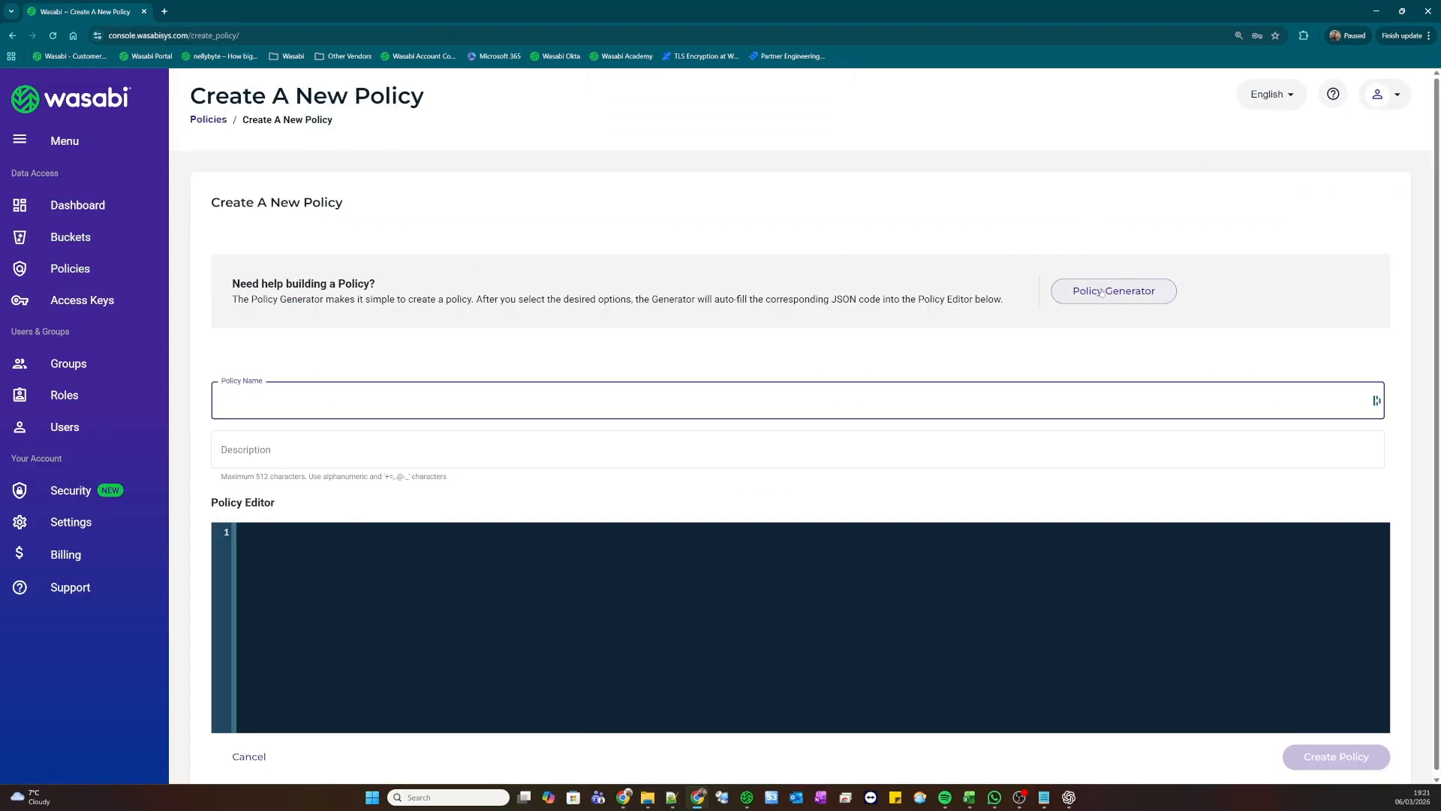
- In the Policy Generator, set the first rule to policy type s3 with action s3:ListAllMyBuckets
{"action": "left_click", "coordinate": [1111, 291]}
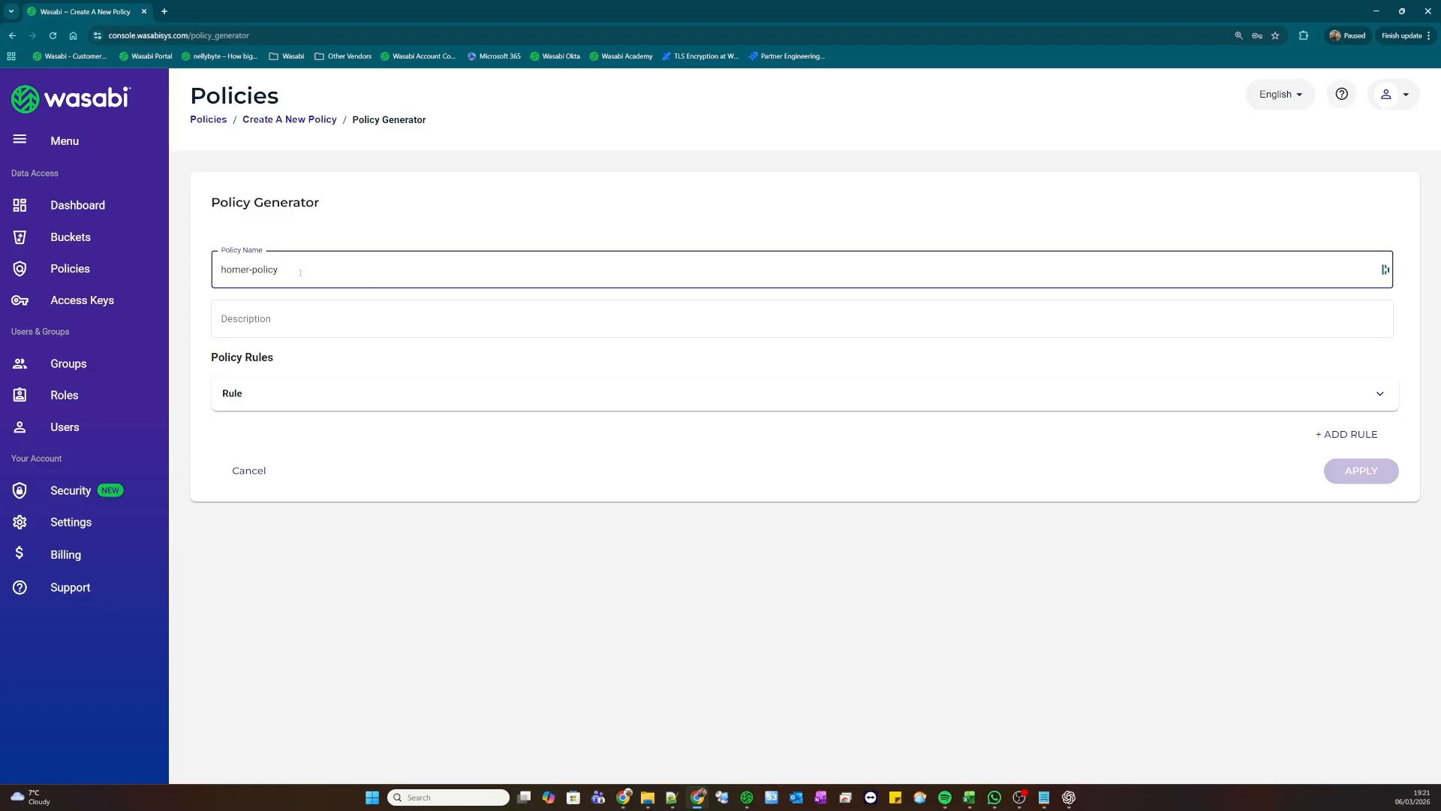
{"action": "left_click", "coordinate": [330, 396]}
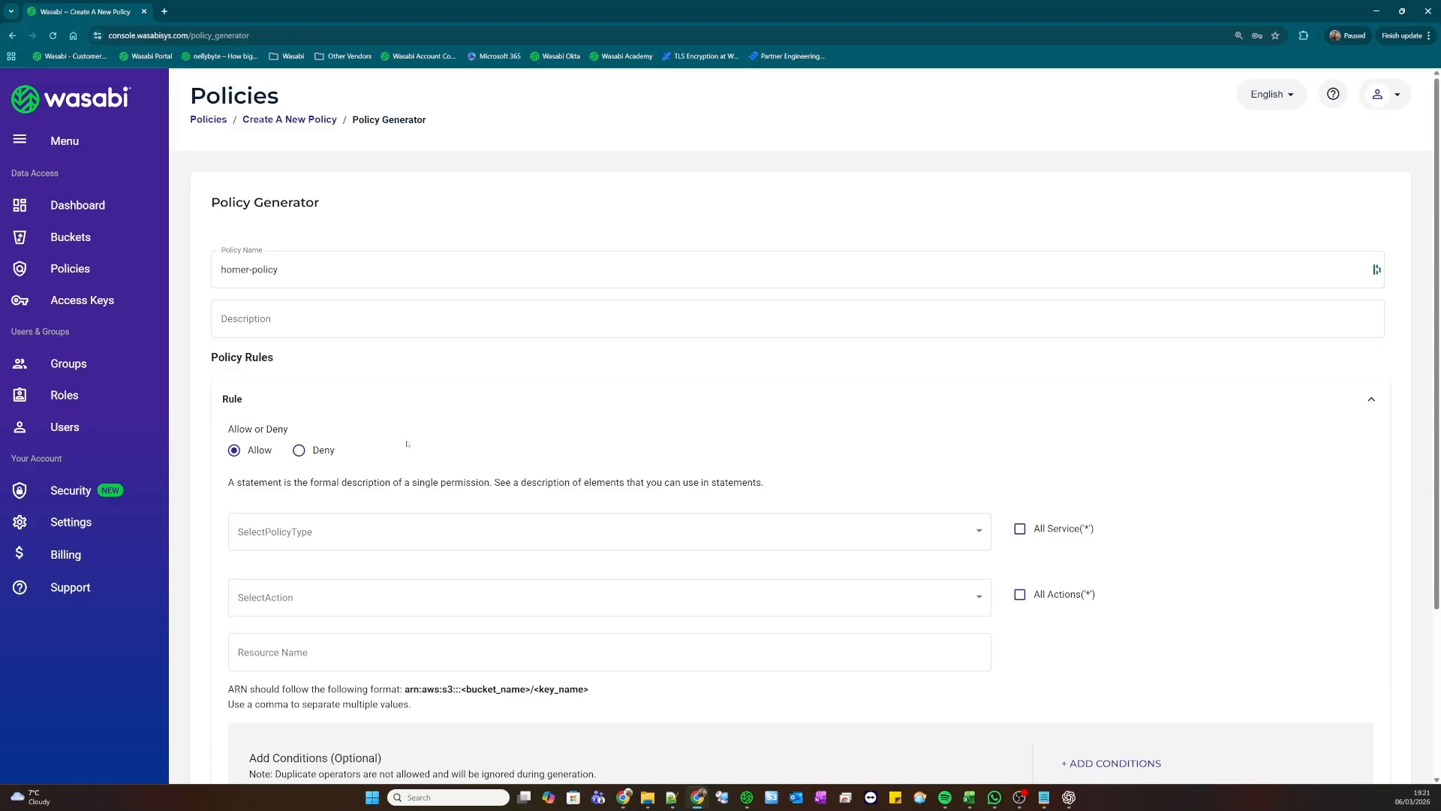
{"action": "scroll", "coordinate": [414, 434], "scroll_direction": "down", "scroll_amount": 1}
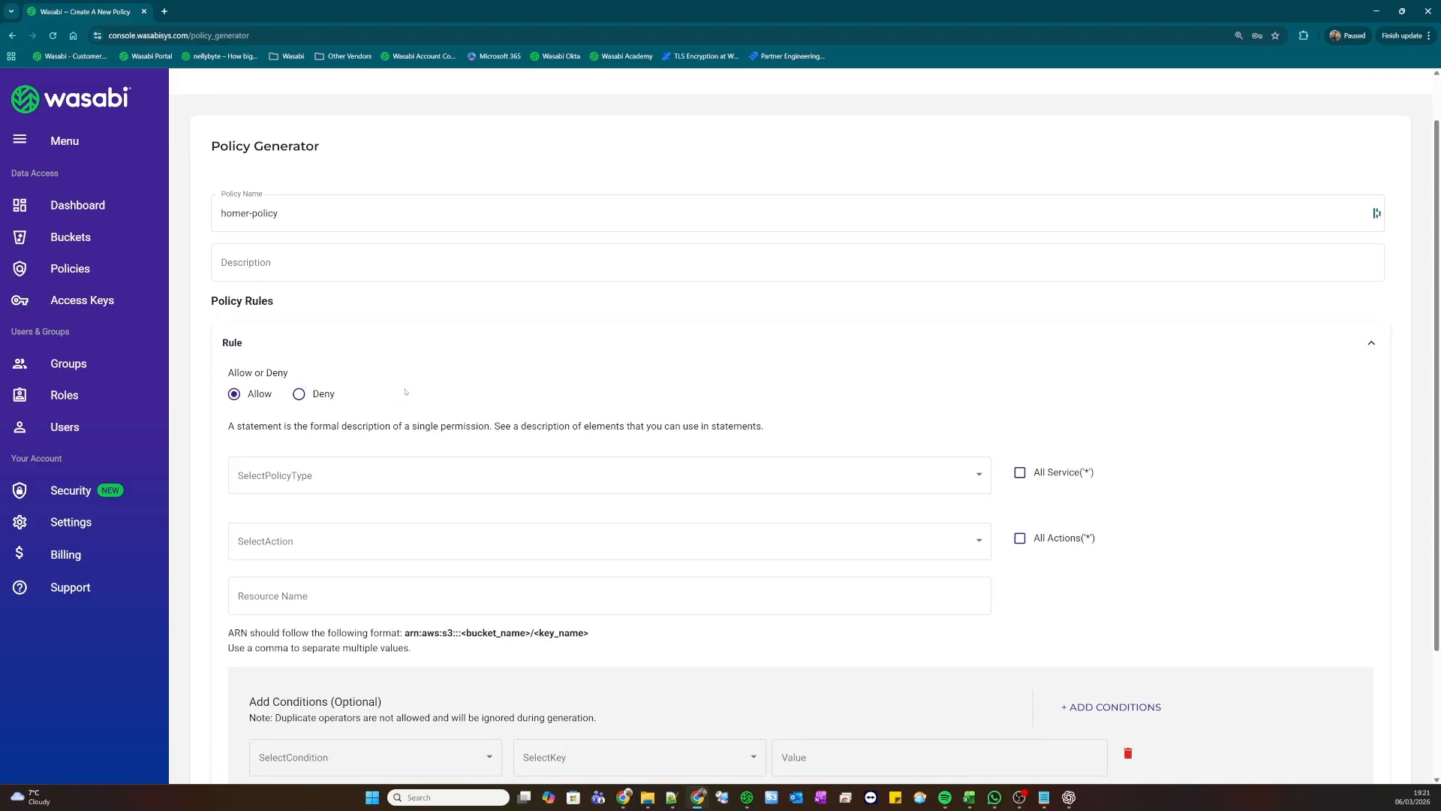
{"action": "left_click", "coordinate": [403, 480]}
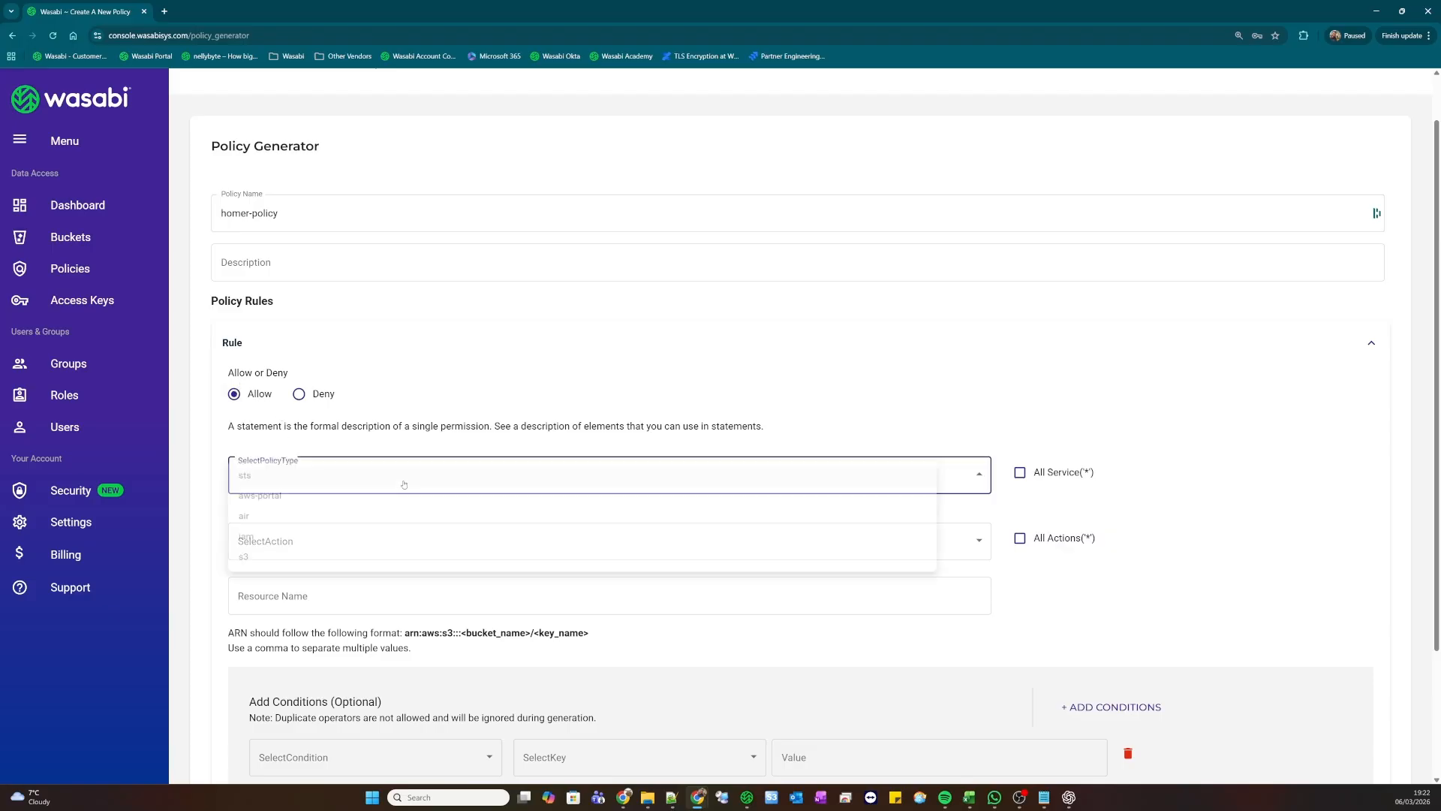
{"action": "left_click", "coordinate": [245, 569]}
{"action": "scroll", "coordinate": [436, 429], "scroll_direction": "down", "scroll_amount": 1}
{"action": "scroll", "coordinate": [437, 429], "scroll_direction": "down", "scroll_amount": 2}
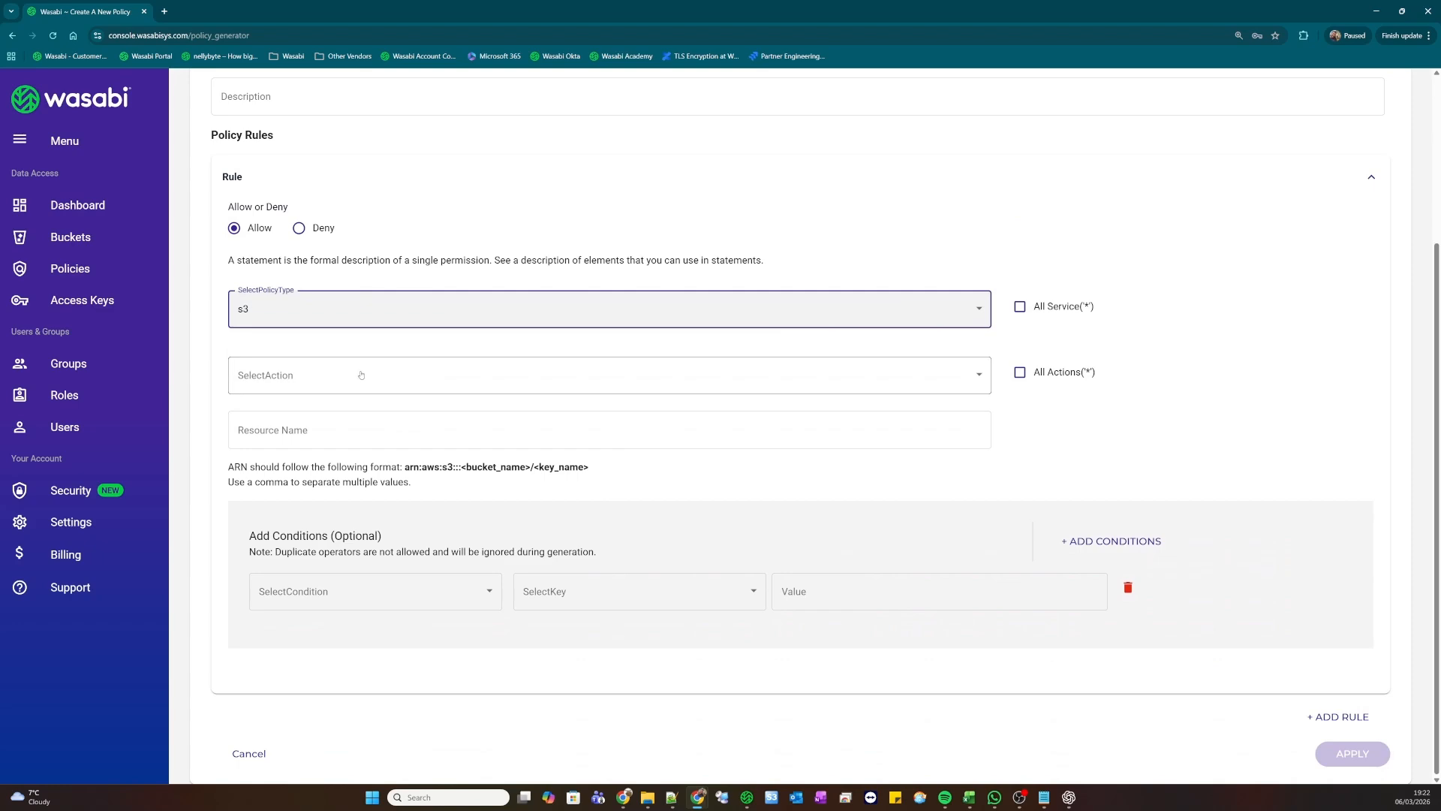
{"action": "left_click", "coordinate": [360, 373]}
{"action": "scroll", "coordinate": [293, 496], "scroll_direction": "down", "scroll_amount": 3}
{"action": "scroll", "coordinate": [293, 509], "scroll_direction": "down", "scroll_amount": 2}
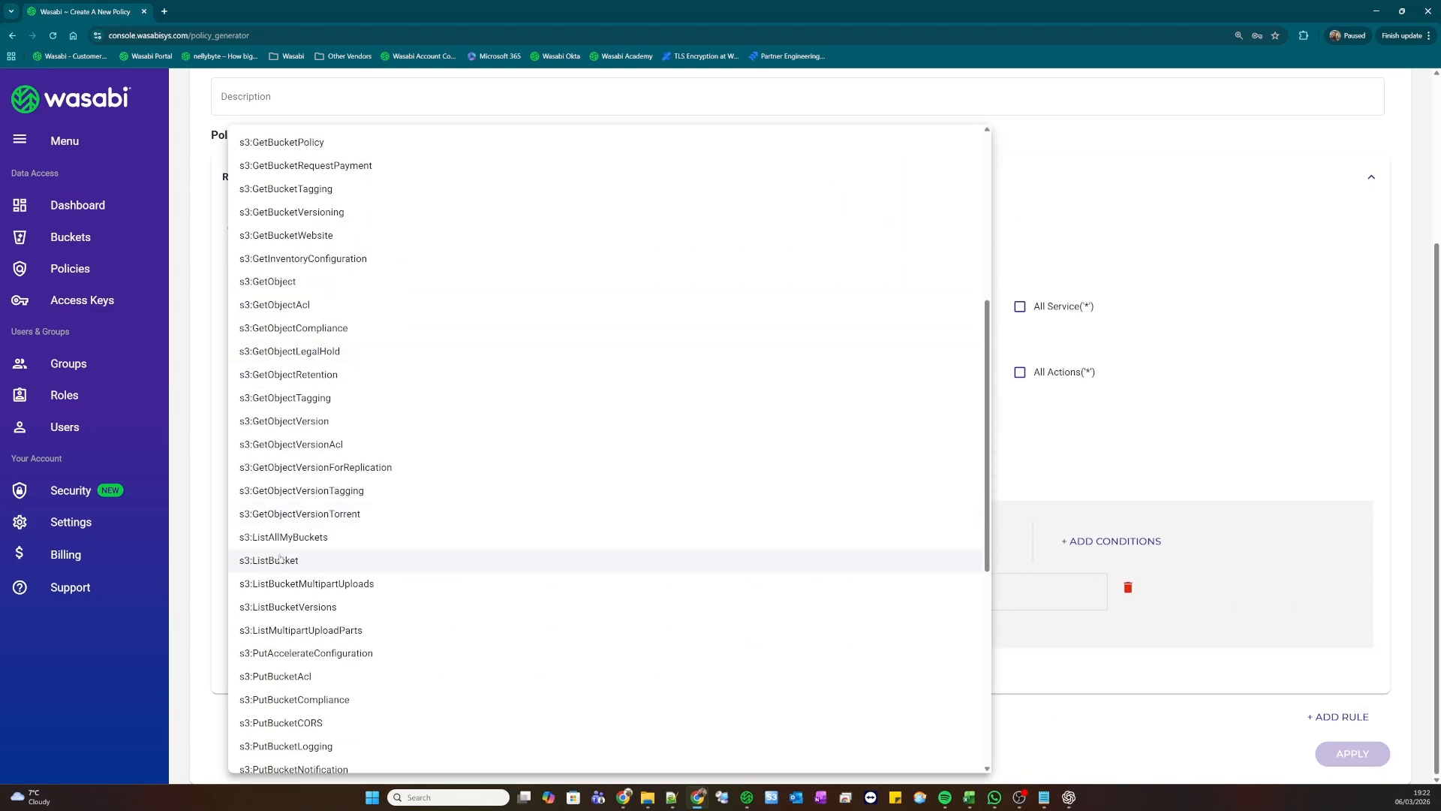
{"action": "left_click", "coordinate": [289, 535]}
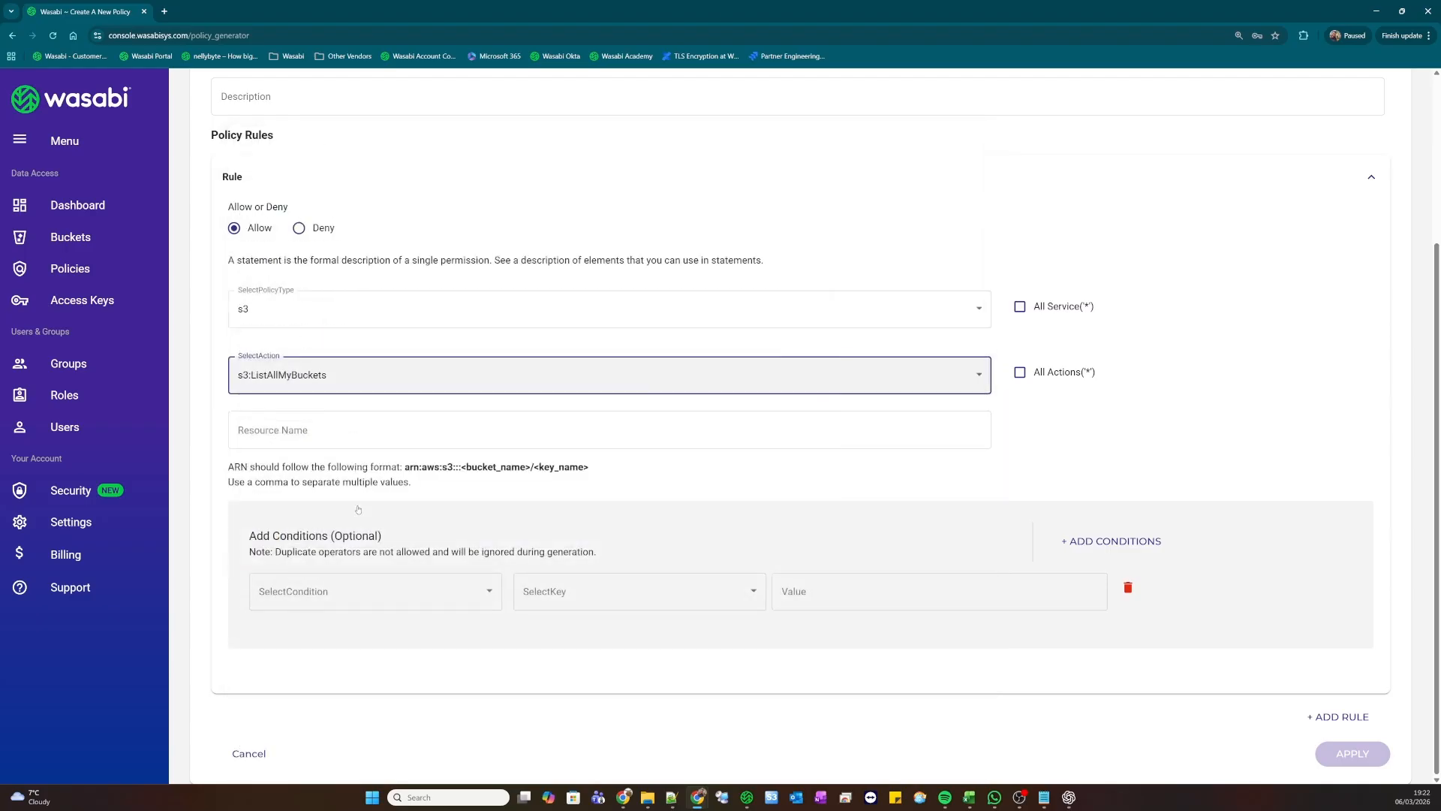
- Set the first rule's resource name to * and add a second rule
{"action": "left_click", "coordinate": [351, 430]}
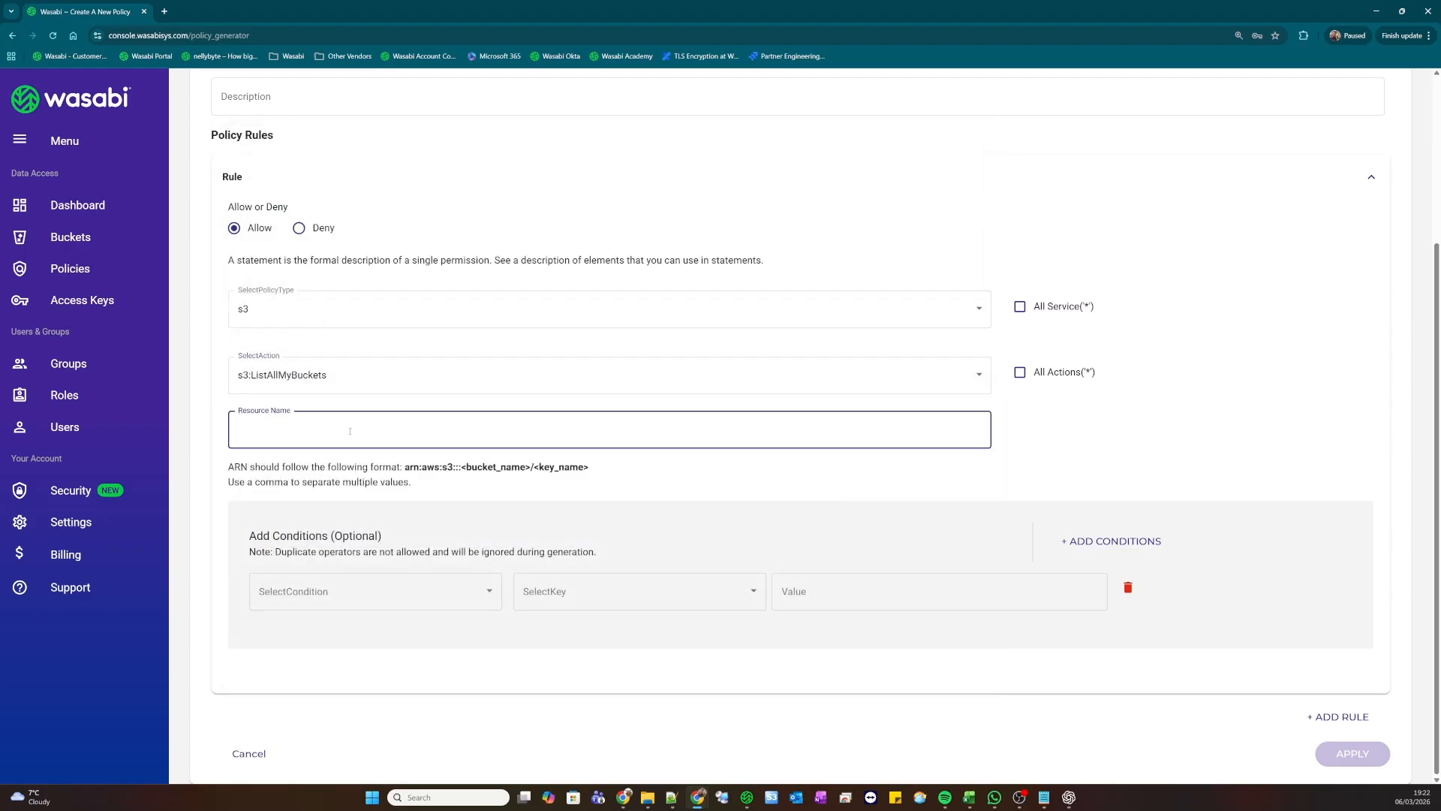
{"action": "type", "text": "*"}
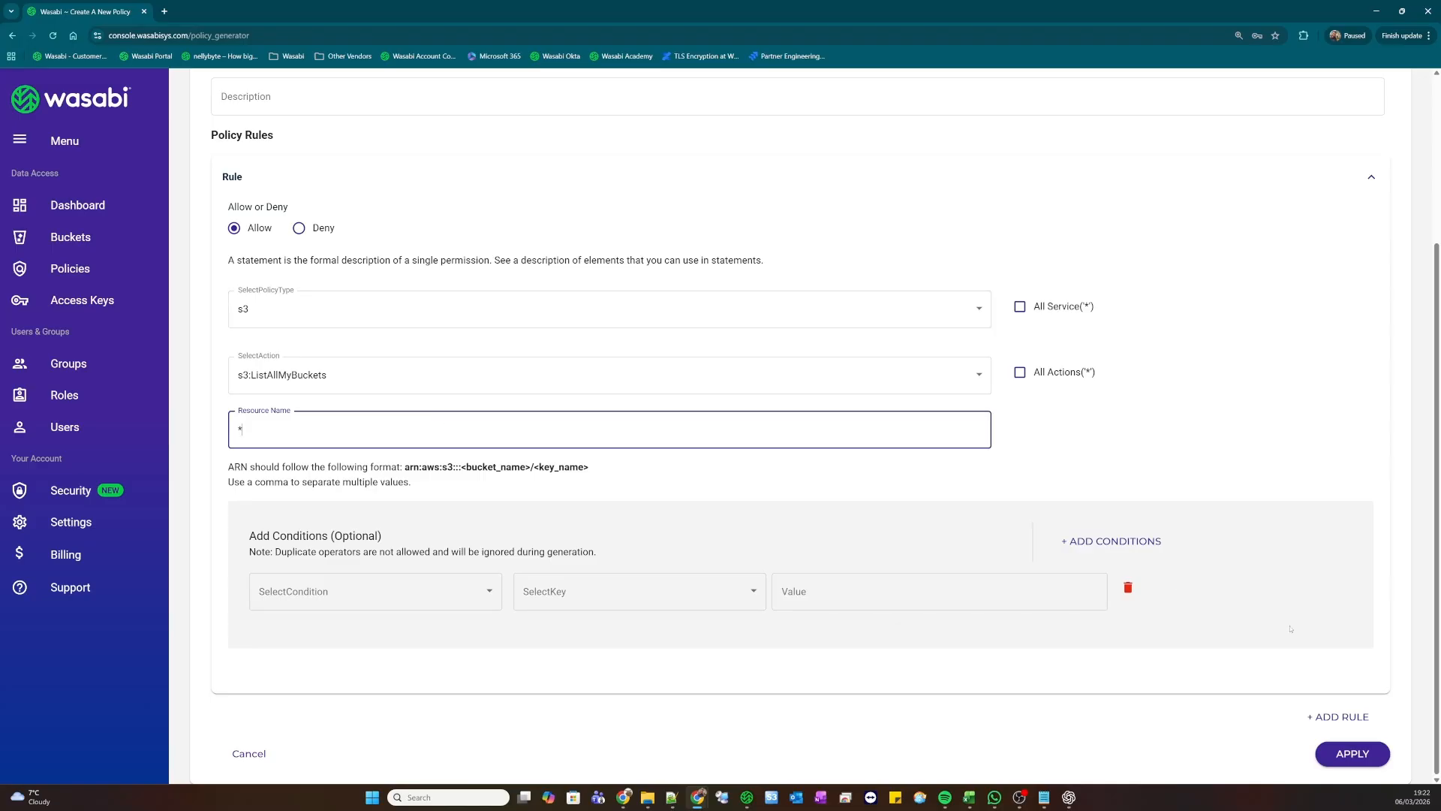
{"action": "left_click", "coordinate": [1336, 719]}
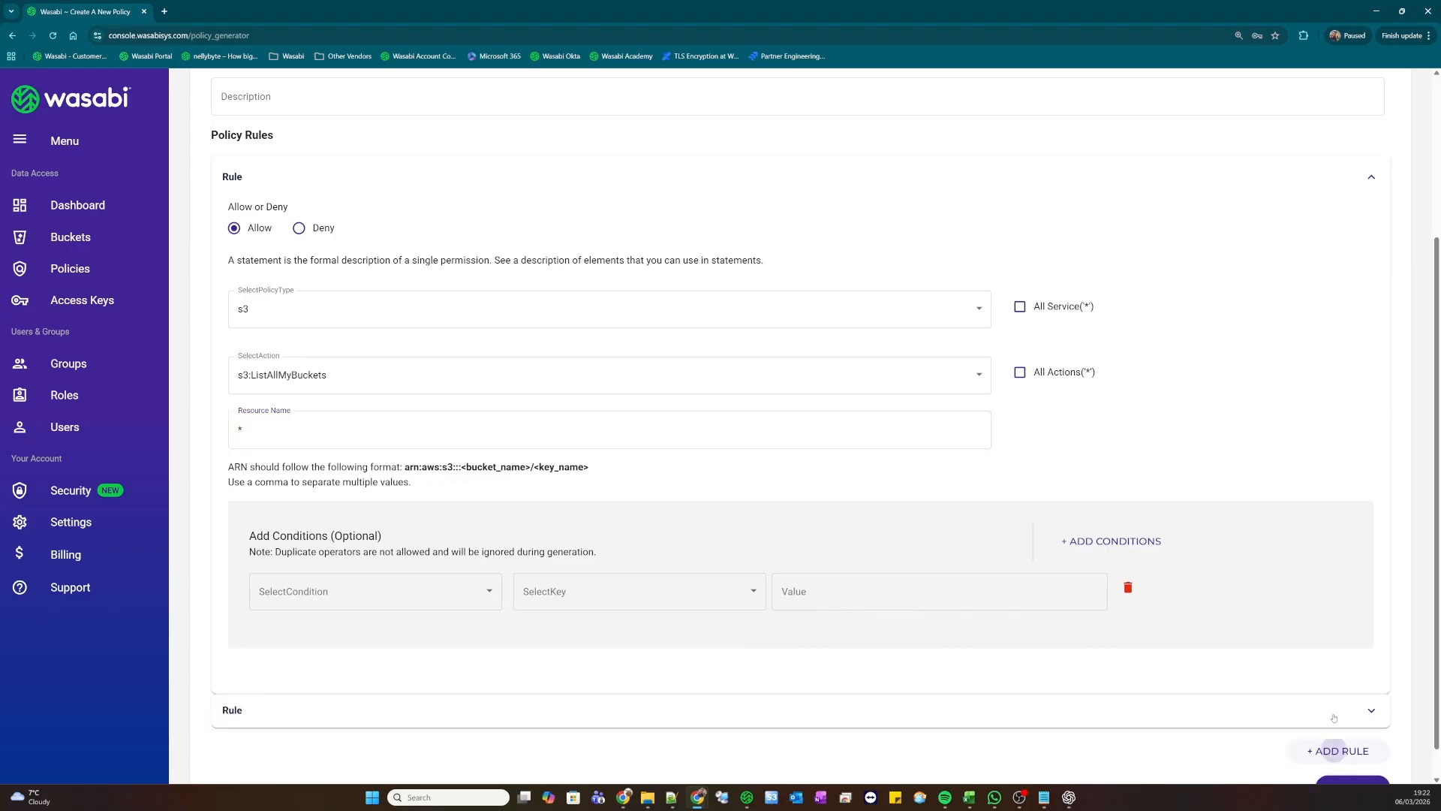
- Make rule 2 Allow s3:ListBucket on the pasted arn:aws:s3:::homer-bucket resource
{"action": "left_click", "coordinate": [354, 429]}
{"action": "scroll", "coordinate": [352, 434], "scroll_direction": "down", "scroll_amount": 2}
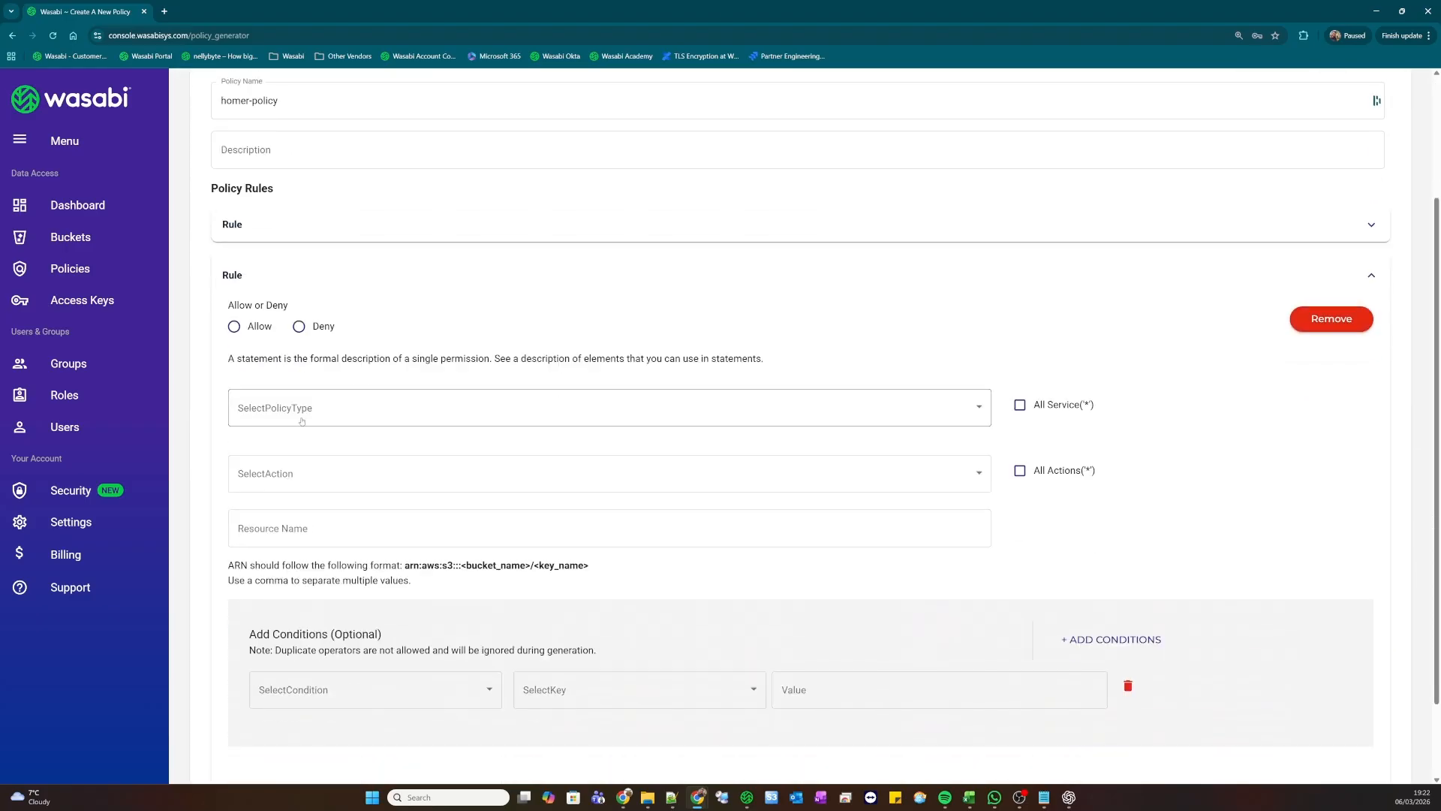
{"action": "left_click", "coordinate": [234, 495]}
{"action": "left_click", "coordinate": [386, 416]}
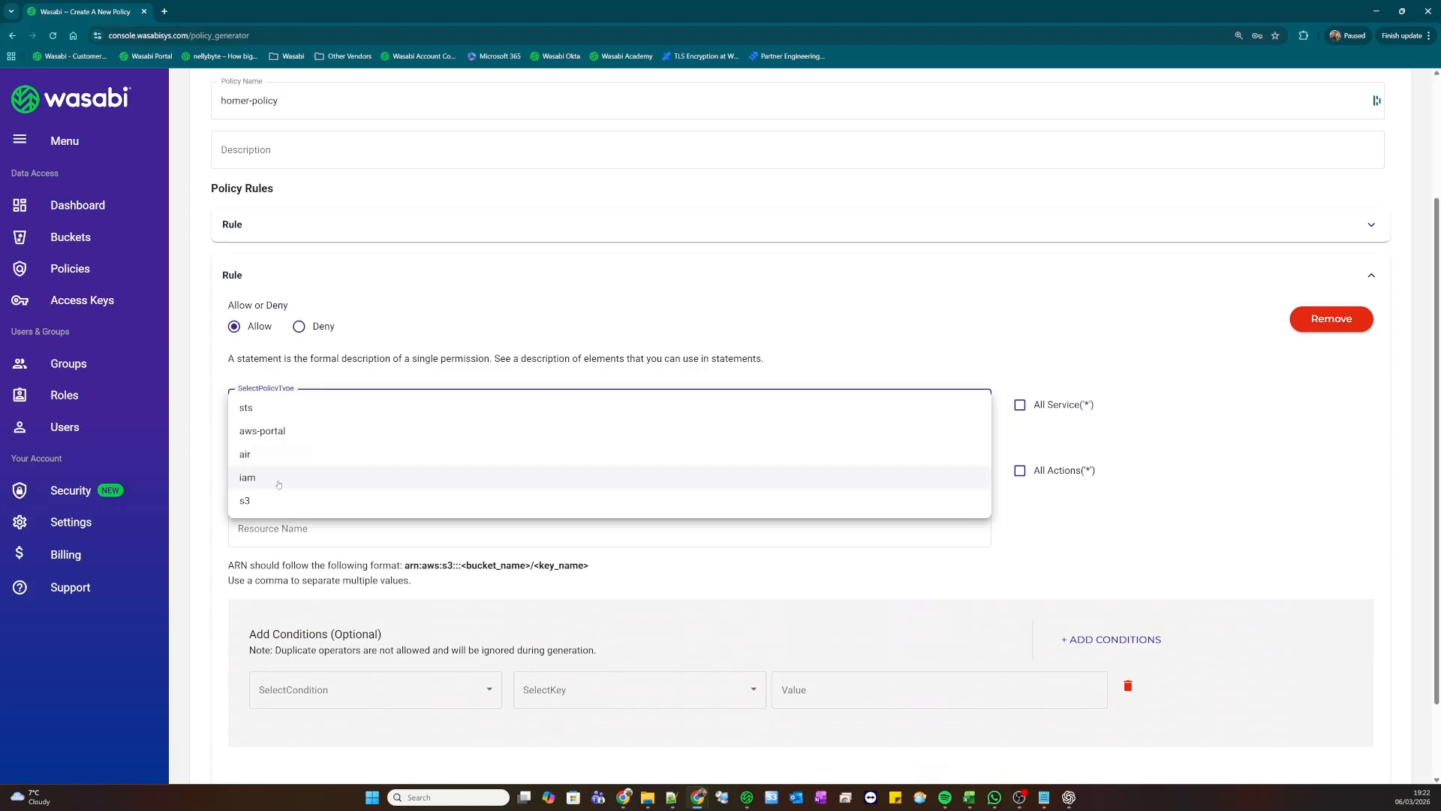
{"action": "left_click", "coordinate": [368, 475]}
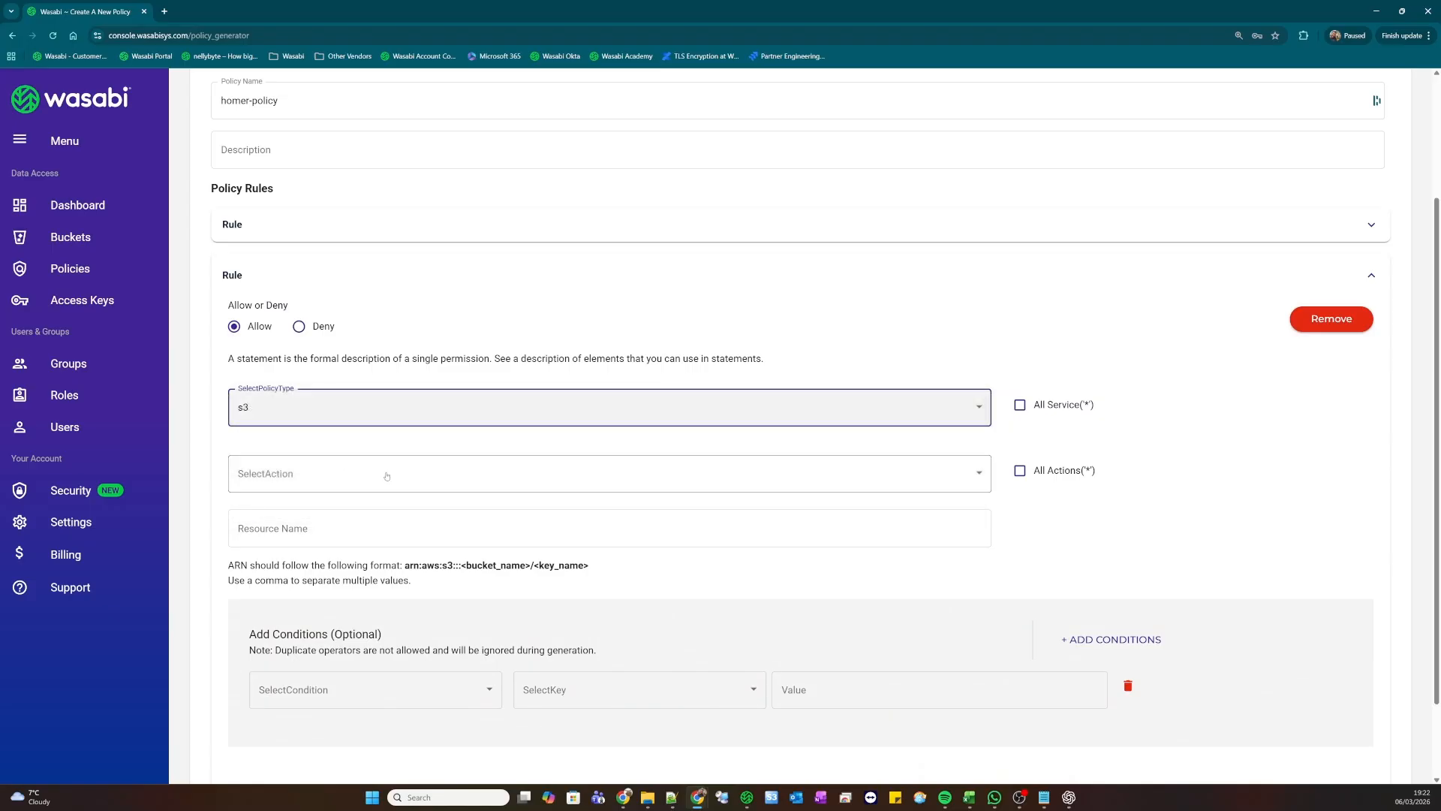
{"action": "left_click", "coordinate": [392, 475]}
{"action": "scroll", "coordinate": [313, 495], "scroll_direction": "down", "scroll_amount": 4}
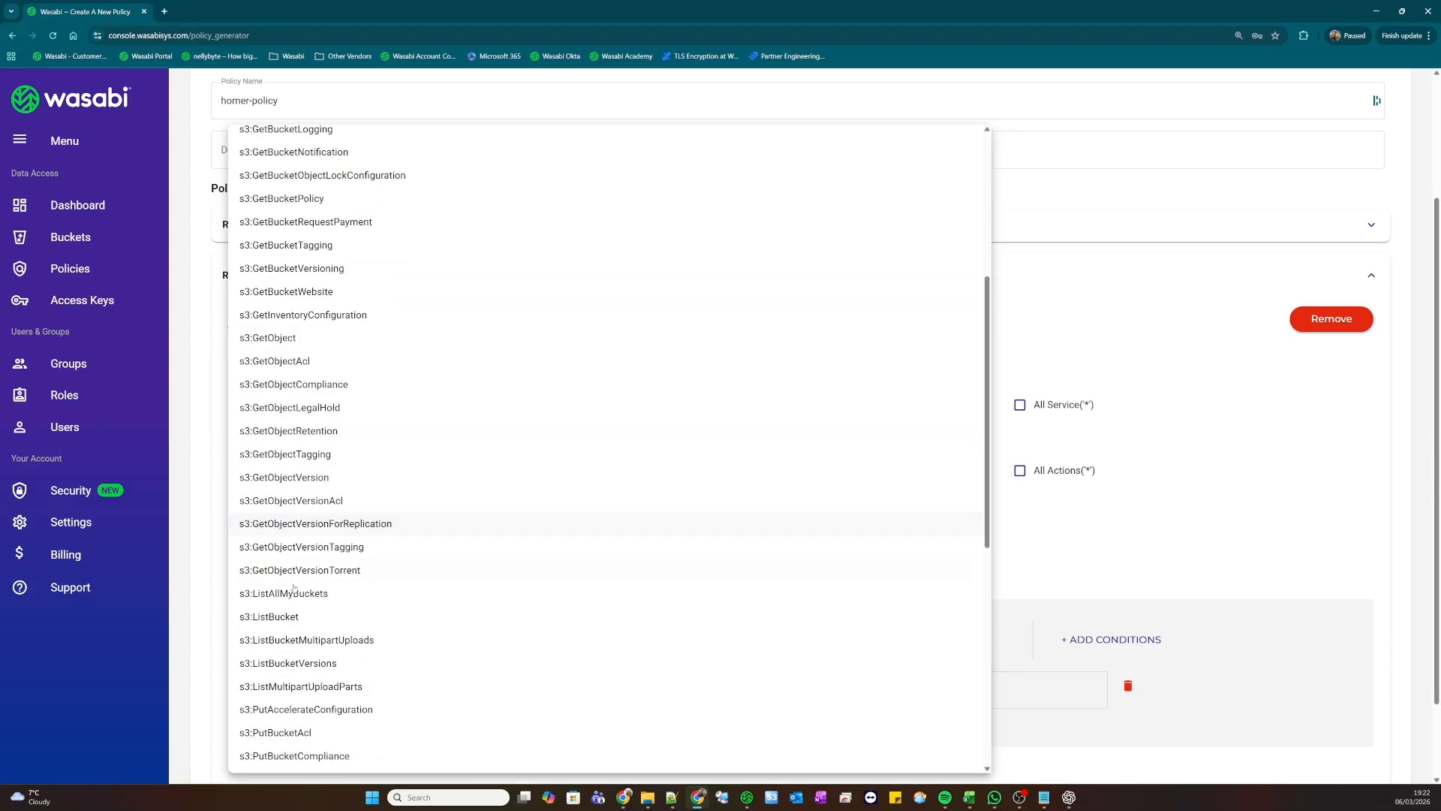
{"action": "left_click", "coordinate": [276, 616]}
{"action": "left_click", "coordinate": [394, 531]}
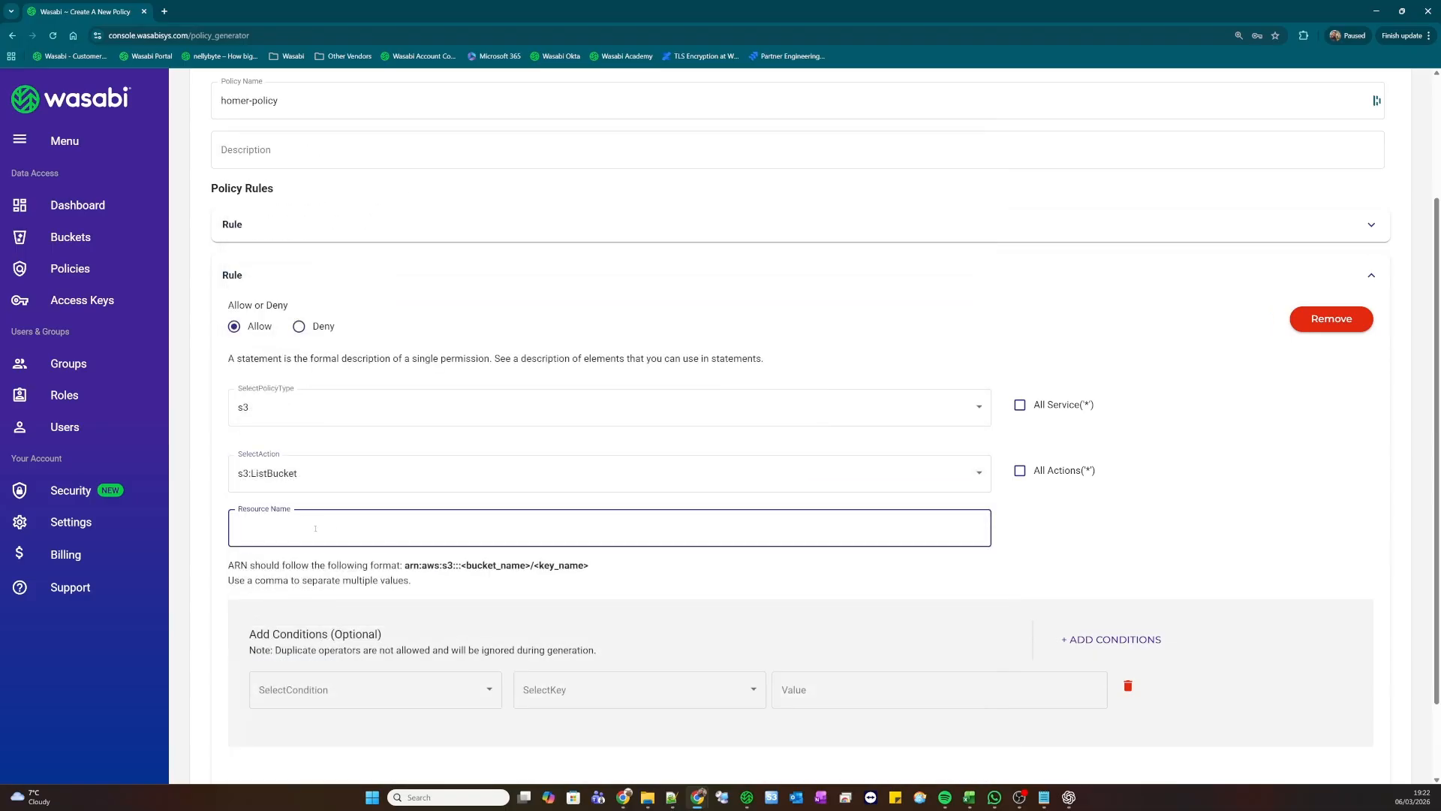
{"action": "type", "text": "arn:aws:s3:::homer-bucket"}
{"action": "scroll", "coordinate": [709, 484], "scroll_direction": "down", "scroll_amount": 2}
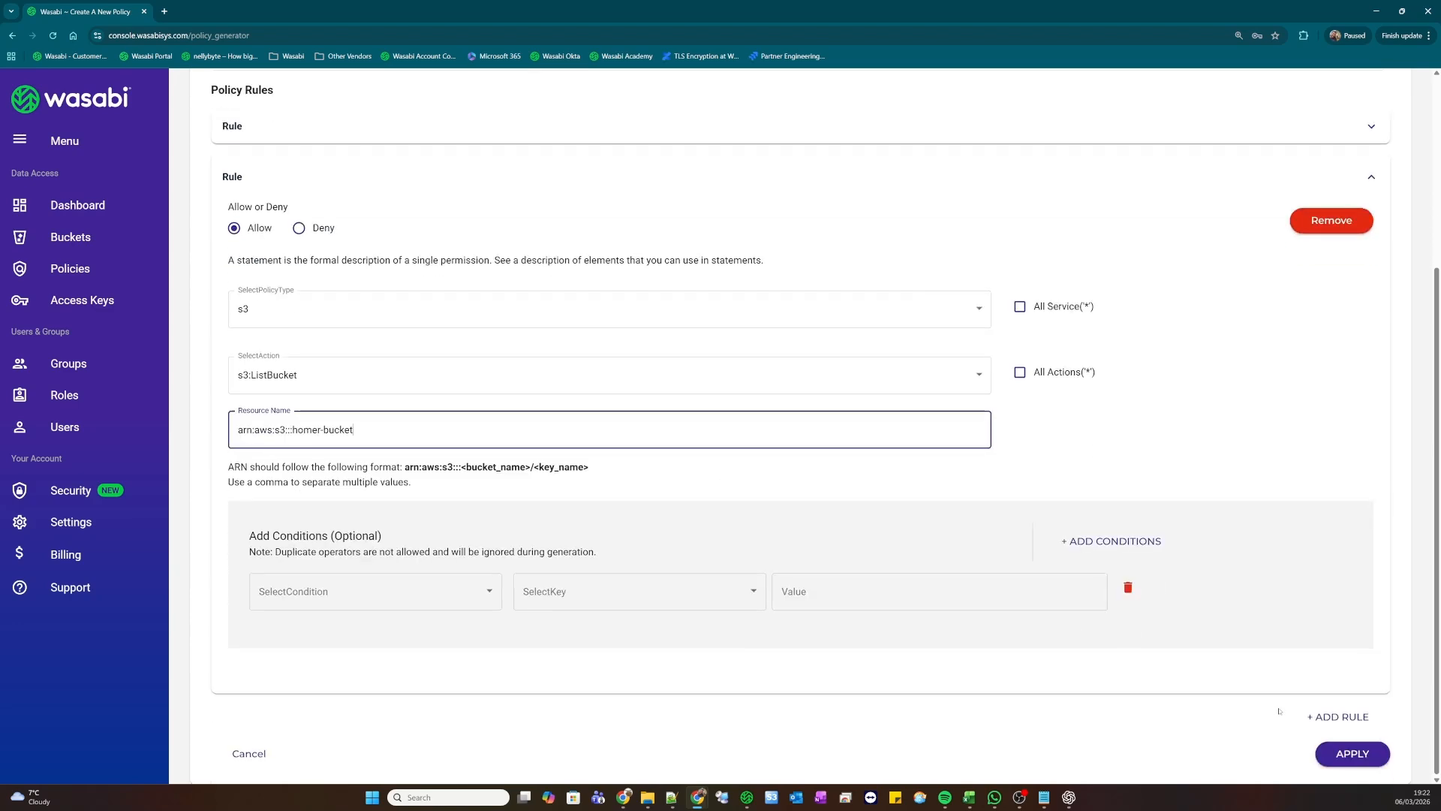
- Add rule 3 allowing all s3 actions (*) on arn:aws:s3:::homer-bucket
{"action": "left_click", "coordinate": [1339, 717]}
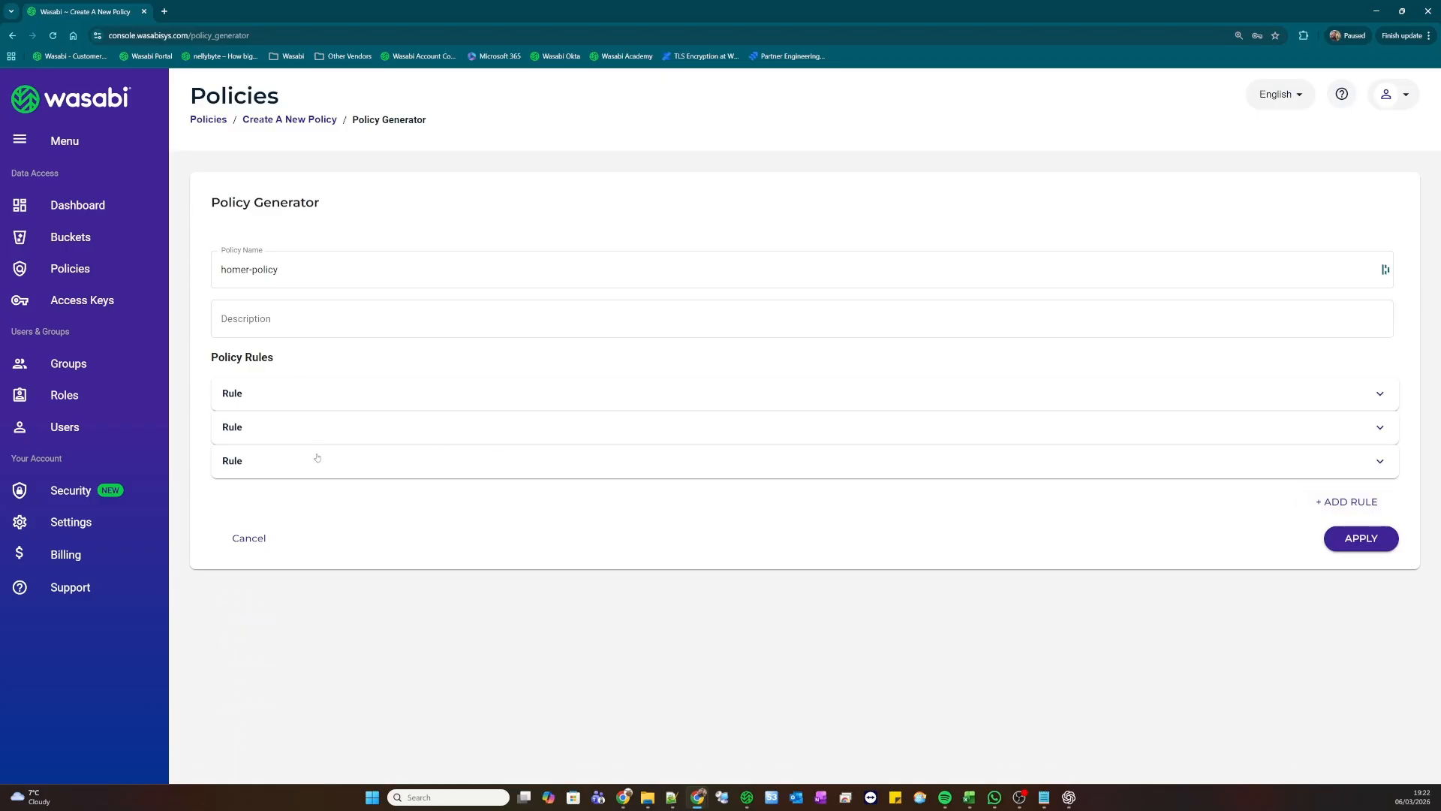
{"action": "left_click", "coordinate": [316, 460]}
{"action": "scroll", "coordinate": [316, 453], "scroll_direction": "down", "scroll_amount": 2}
{"action": "left_click", "coordinate": [234, 360]}
{"action": "left_click", "coordinate": [380, 449]}
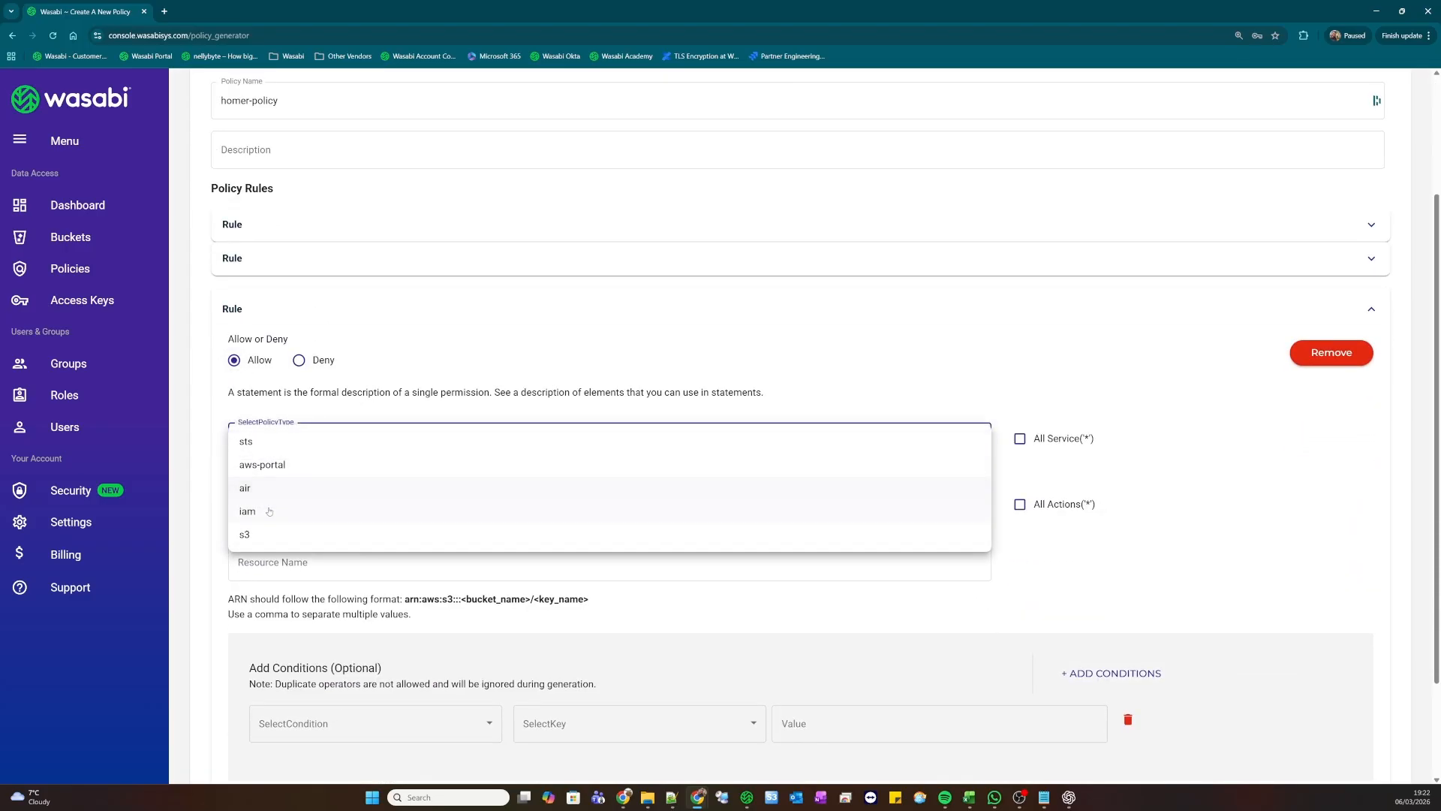
{"action": "left_click", "coordinate": [259, 534]}
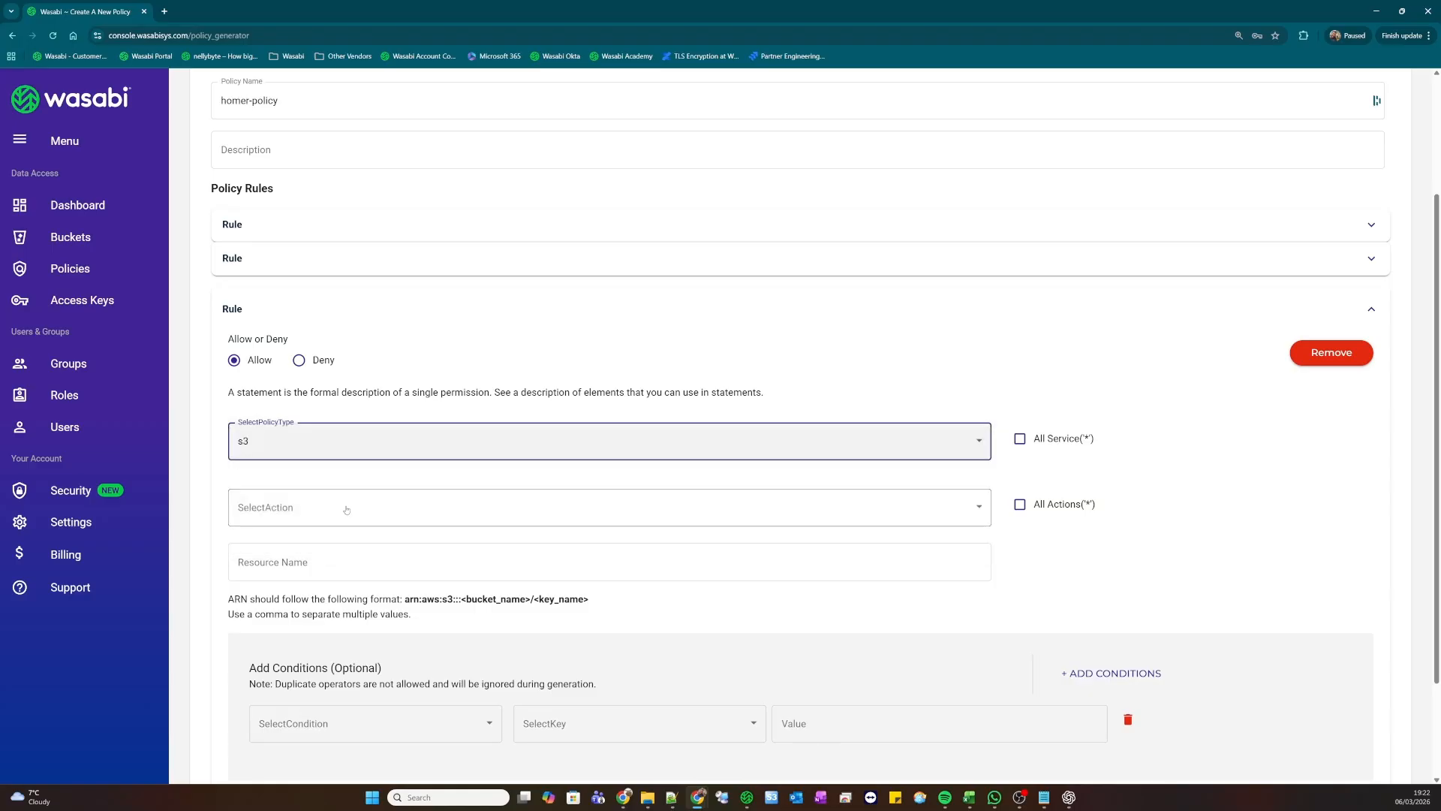
{"action": "left_click", "coordinate": [1020, 506]}
{"action": "left_click", "coordinate": [304, 562]}
{"action": "type", "text": "arn:aws:s3:::homer-bucket"}
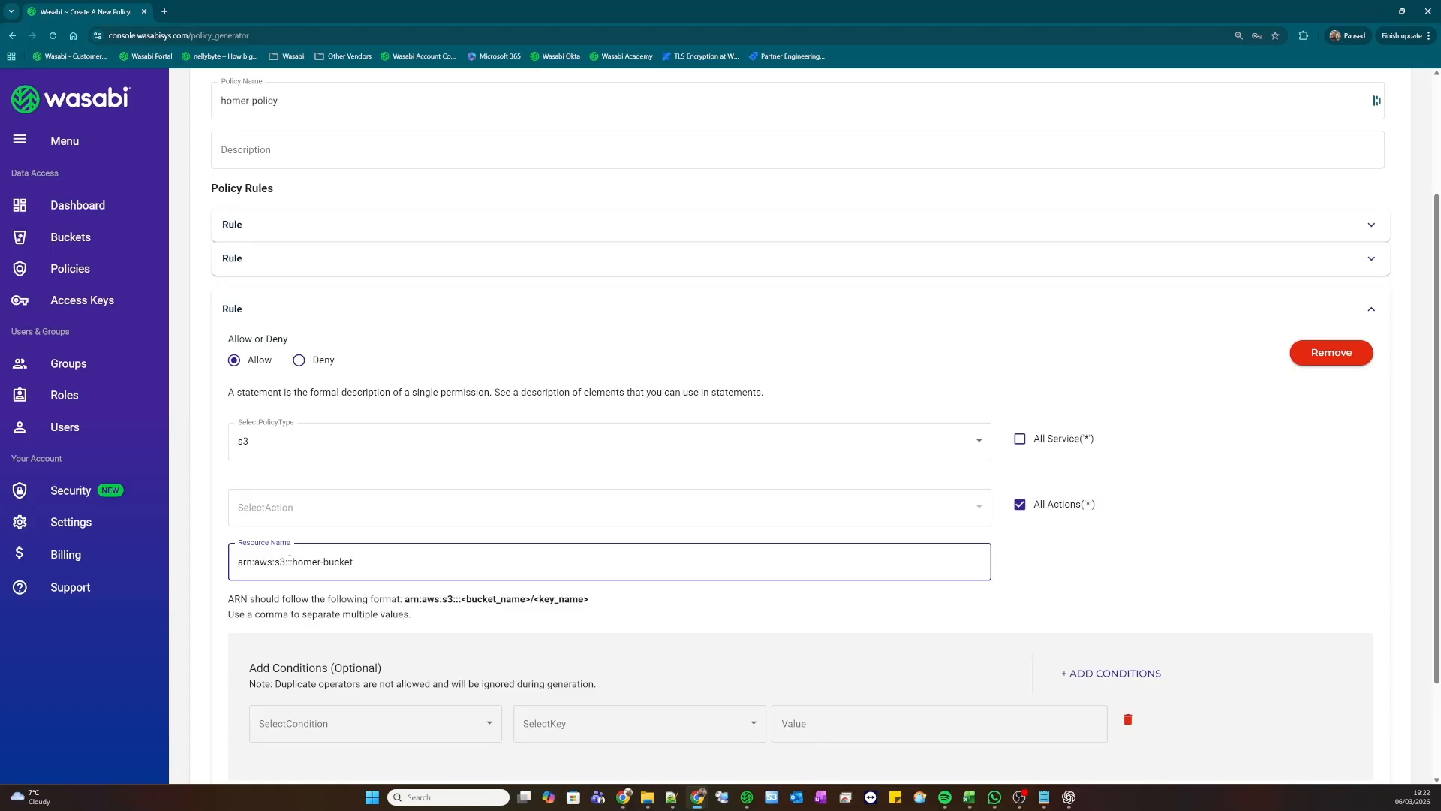
{"action": "scroll", "coordinate": [421, 562], "scroll_direction": "down", "scroll_amount": 2}
- Apply the rules, review the generated JSON, create homer-policy, then go to Users
{"action": "left_click", "coordinate": [1352, 753]}
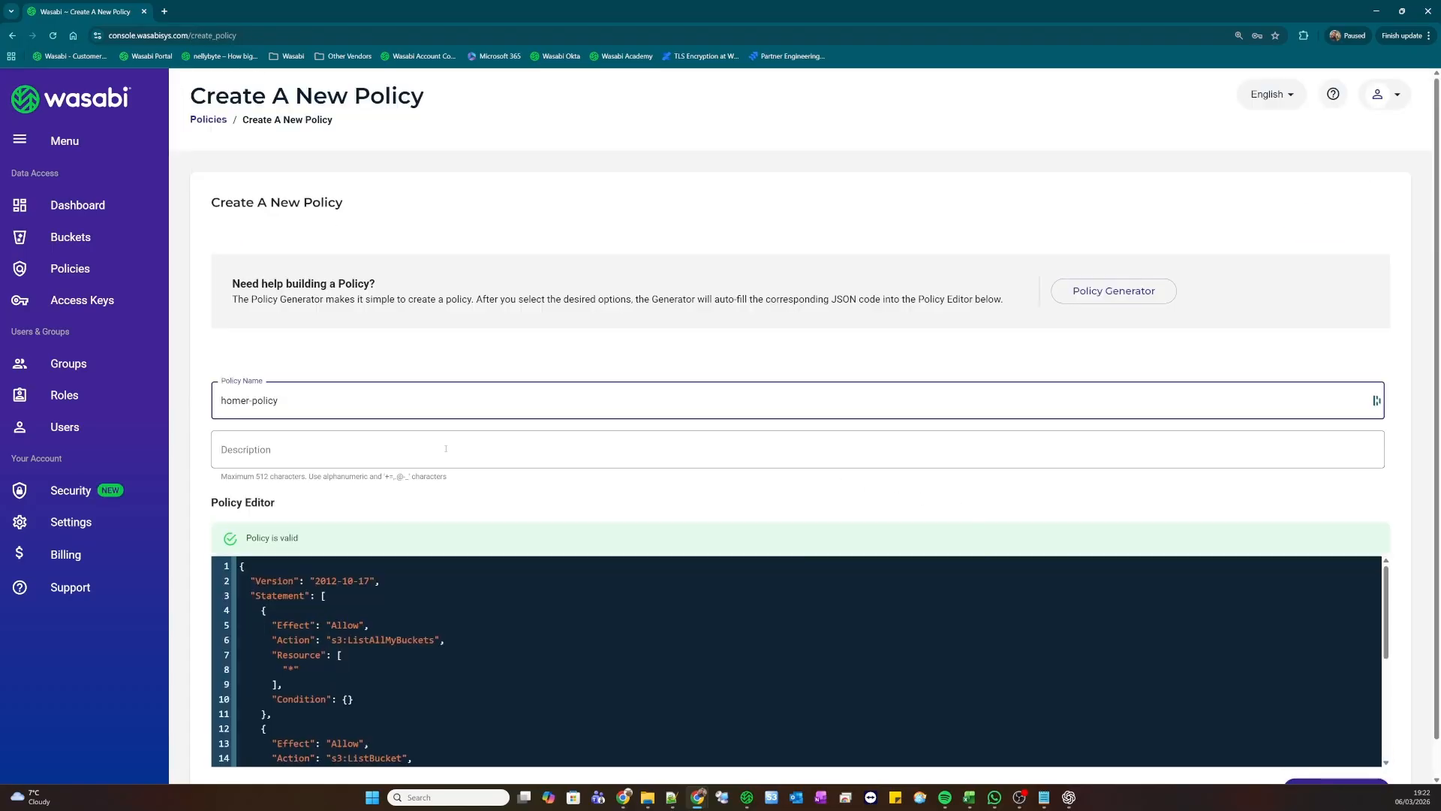
{"action": "scroll", "coordinate": [391, 580], "scroll_direction": "down", "scroll_amount": 5}
{"action": "scroll", "coordinate": [312, 648], "scroll_direction": "up", "scroll_amount": 5}
{"action": "scroll", "coordinate": [266, 499], "scroll_direction": "up", "scroll_amount": 1}
{"action": "scroll", "coordinate": [337, 639], "scroll_direction": "down", "scroll_amount": 4}
{"action": "scroll", "coordinate": [337, 639], "scroll_direction": "down", "scroll_amount": 1}
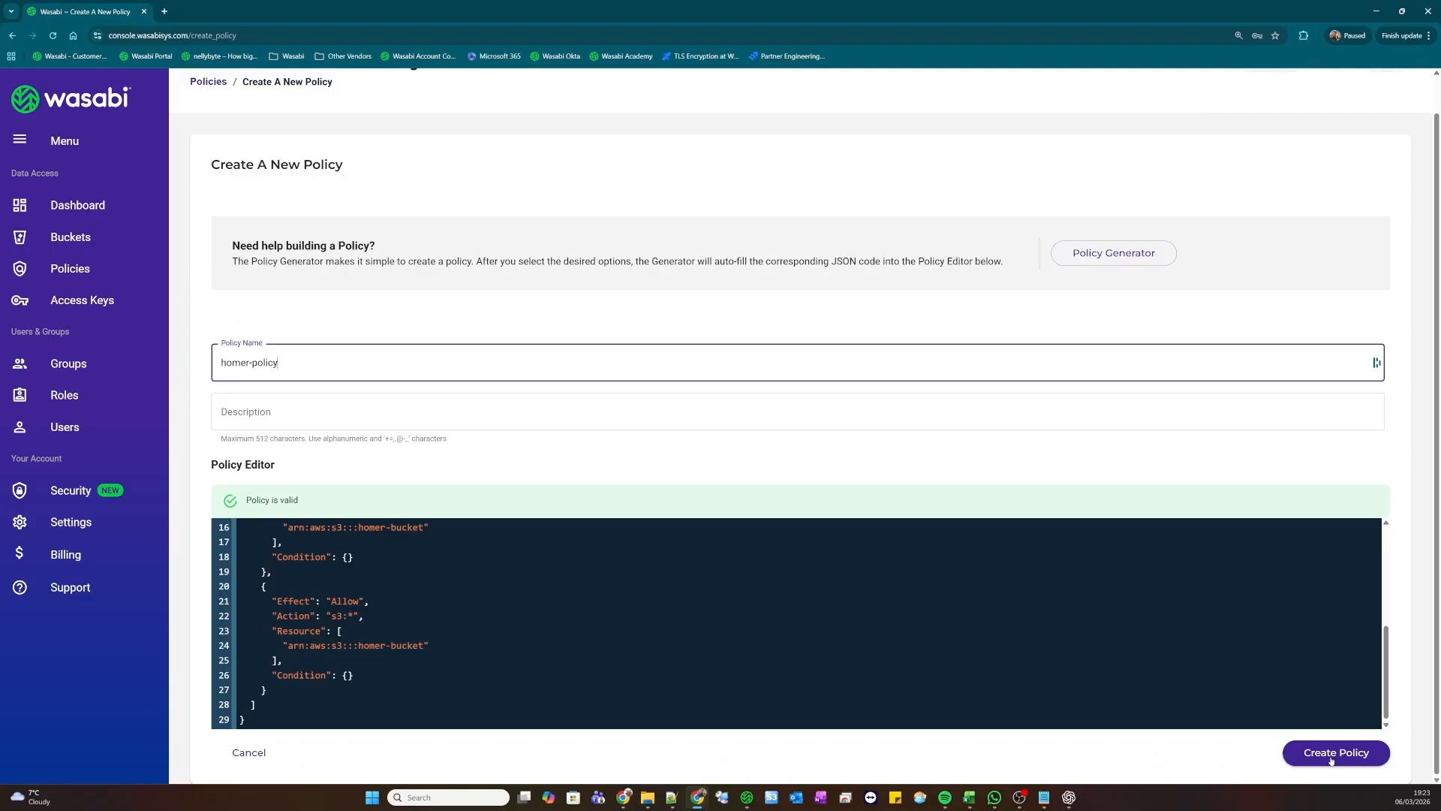
{"action": "left_click", "coordinate": [1302, 755]}
{"action": "scroll", "coordinate": [394, 607], "scroll_direction": "down", "scroll_amount": 5}
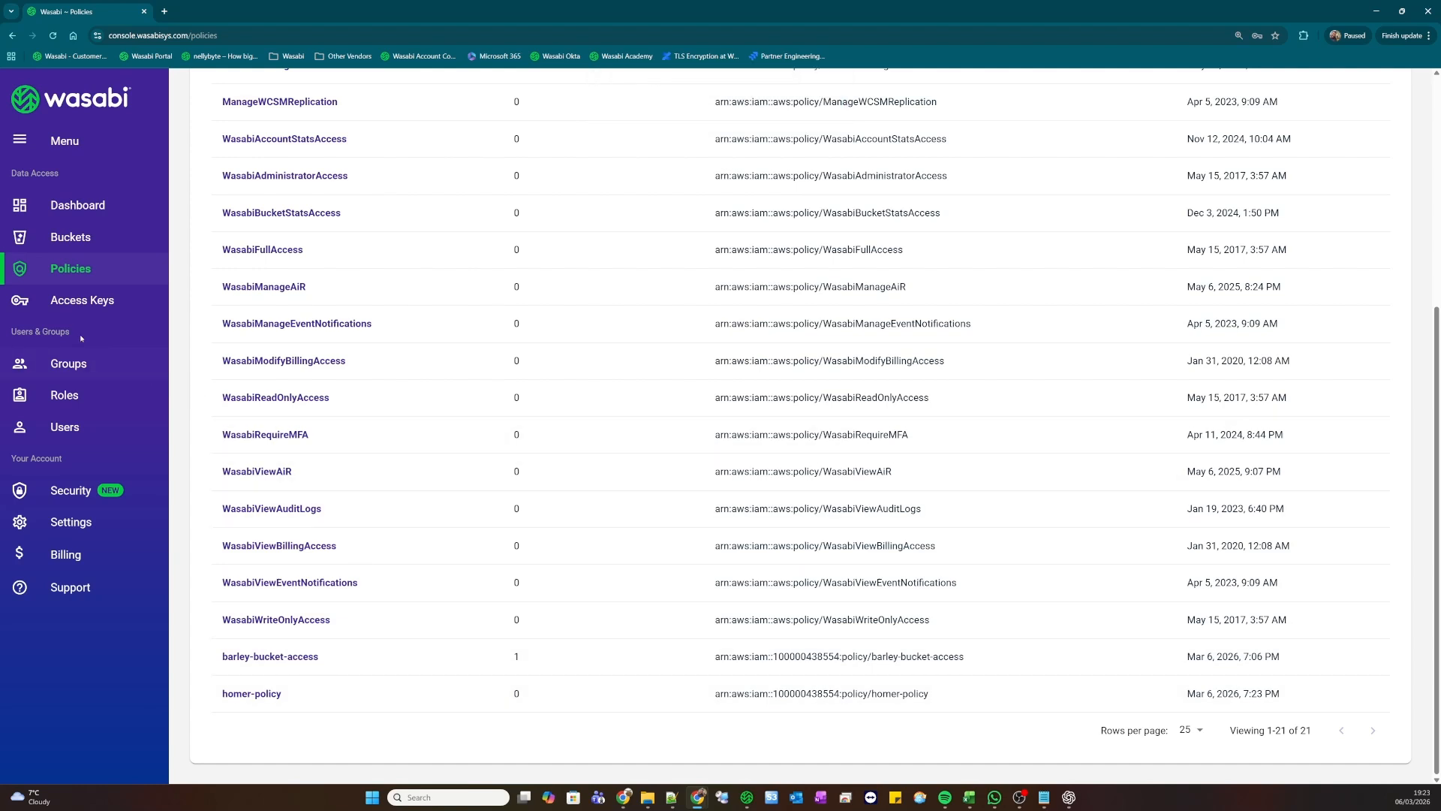
{"action": "left_click", "coordinate": [64, 427]}
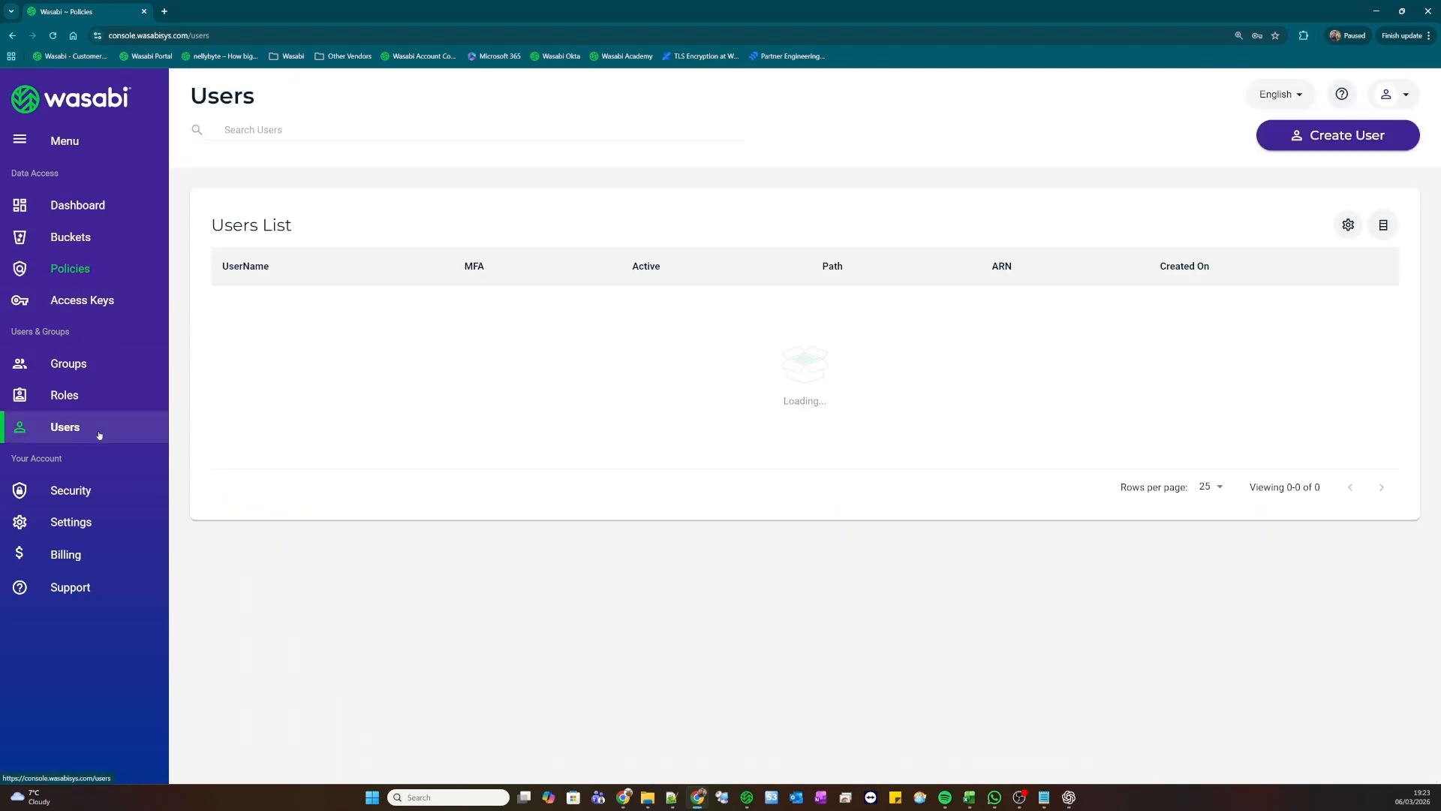
- On user Homer's Policies section, search 'homer' and attach homer-policy
{"action": "left_click", "coordinate": [330, 389]}
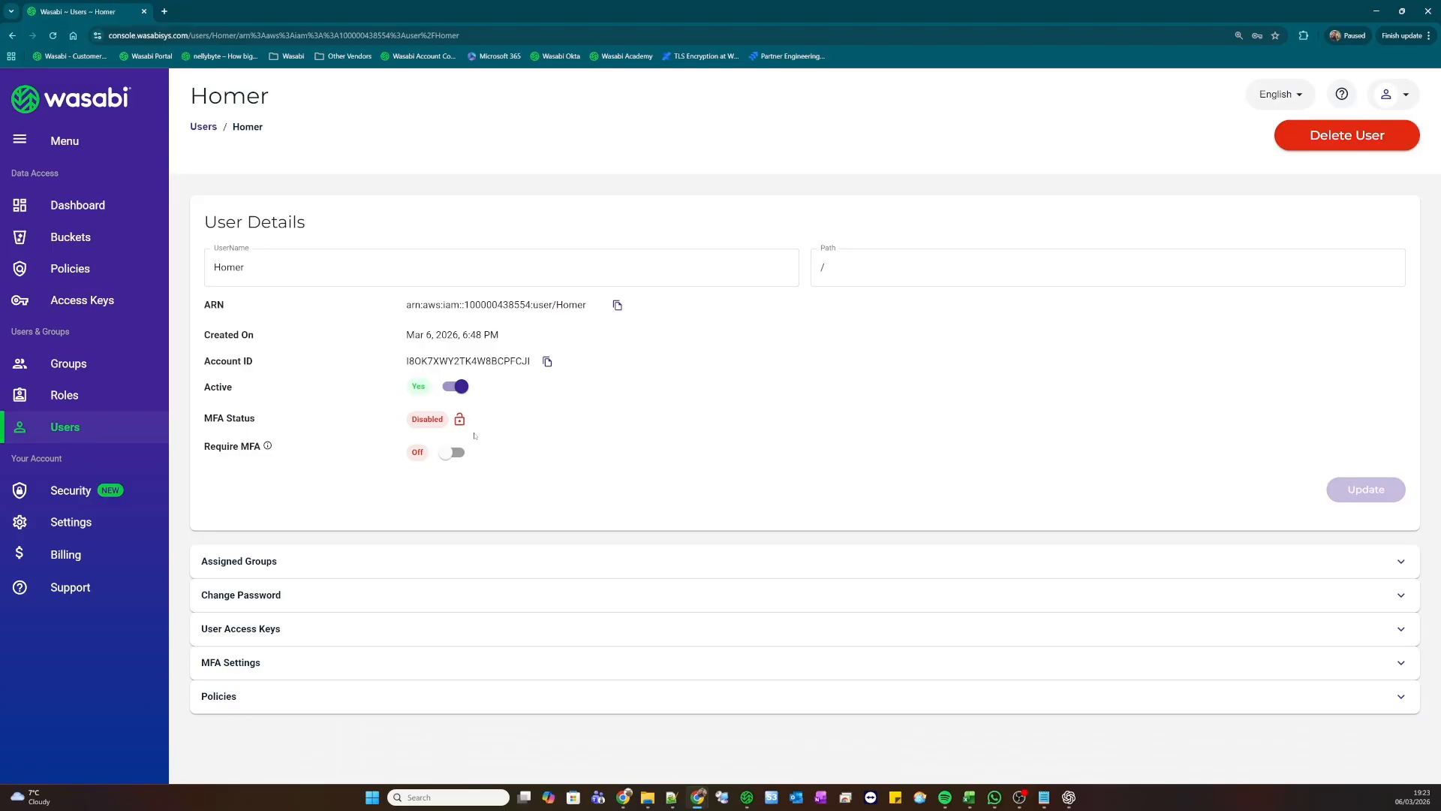
{"action": "left_click", "coordinate": [368, 698]}
{"action": "scroll", "coordinate": [402, 515], "scroll_direction": "down", "scroll_amount": 10}
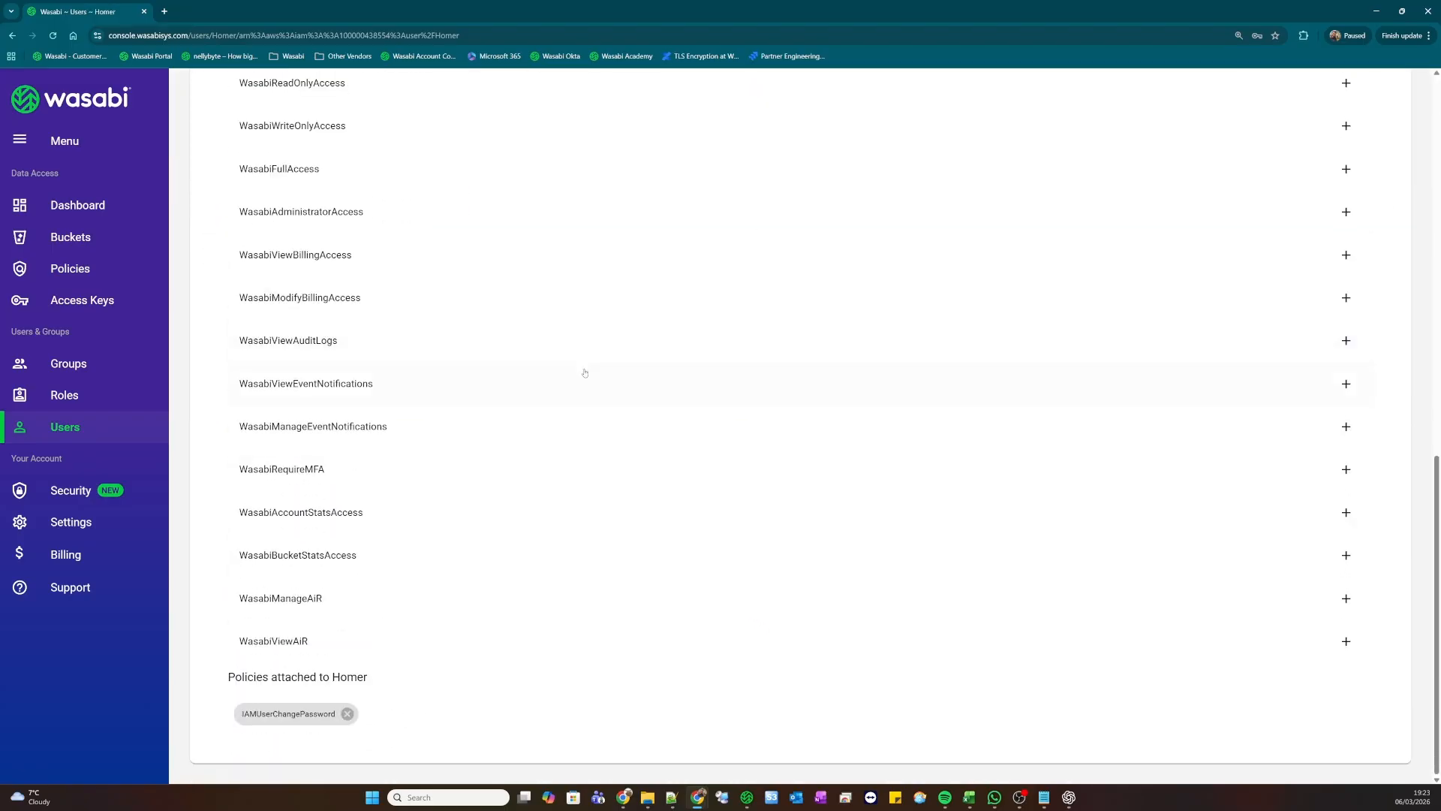
{"action": "scroll", "coordinate": [365, 349], "scroll_direction": "up", "scroll_amount": 5}
{"action": "left_click", "coordinate": [350, 456]}
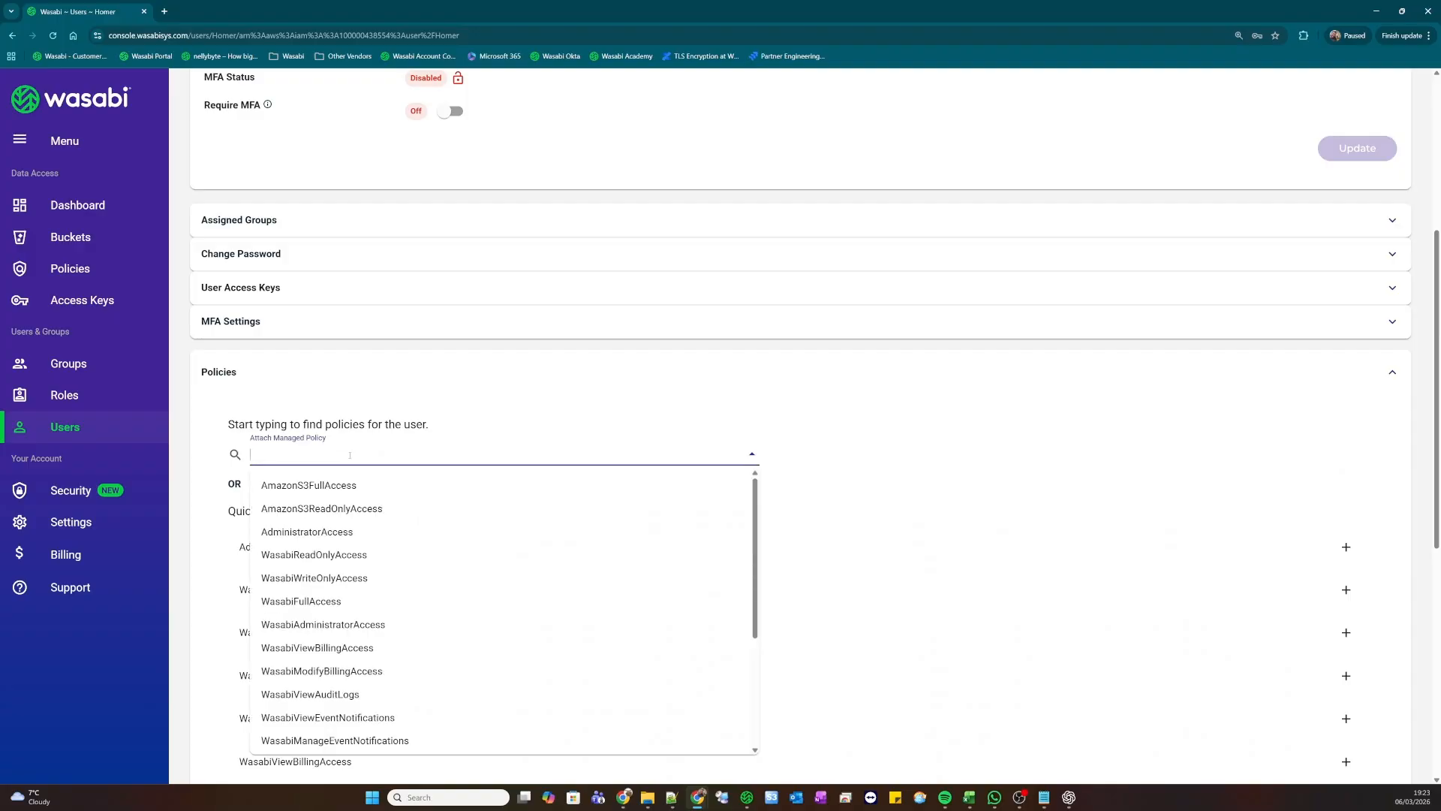
{"action": "type", "text": "homer"}
{"action": "left_click", "coordinate": [290, 485]}
{"action": "scroll", "coordinate": [544, 485], "scroll_direction": "down", "scroll_amount": 7}
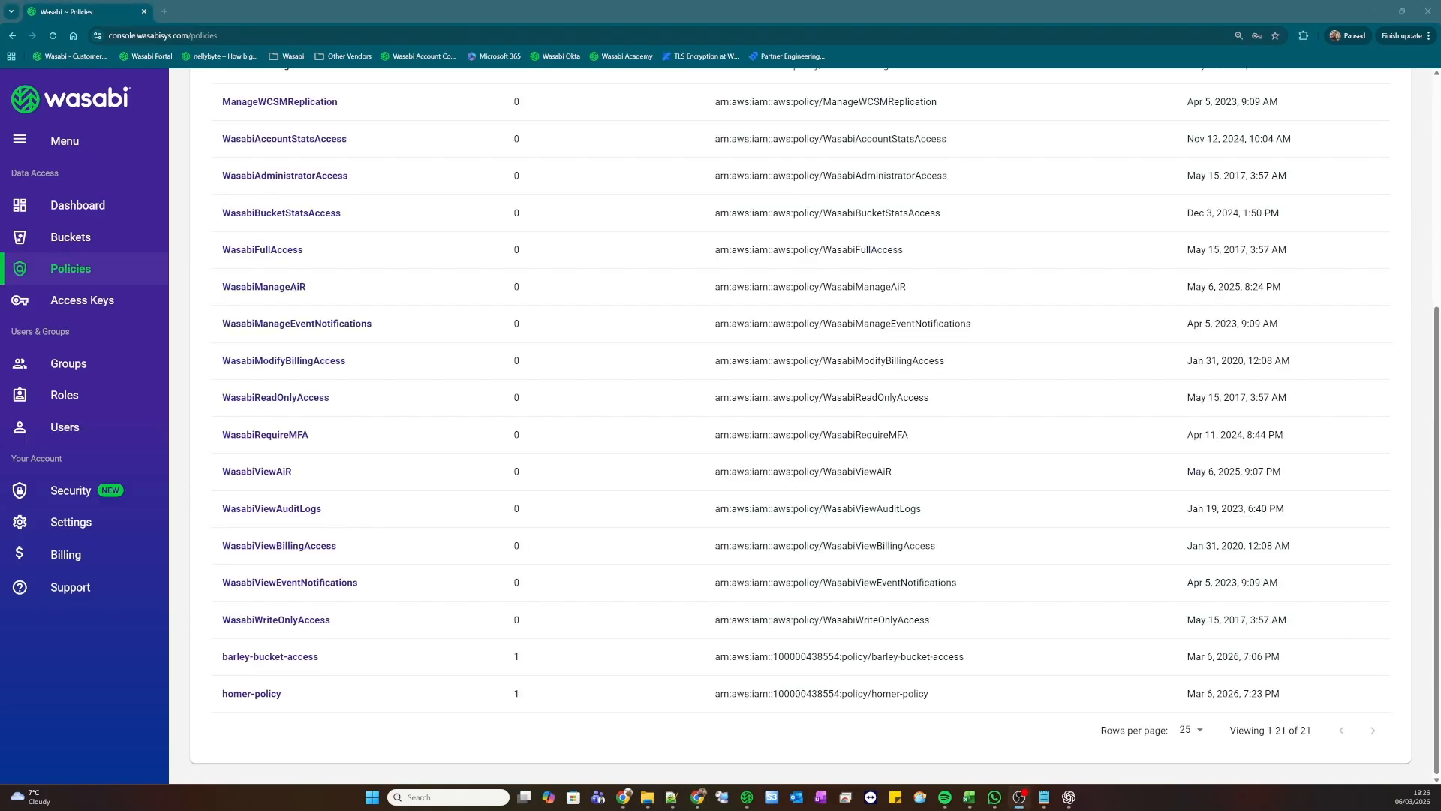
{"action": "key", "text": "alt+Tab"}
- Switch the right pane's Source from Barley to Homer, showing Homer's four buckets
{"action": "left_click", "coordinate": [782, 161]}
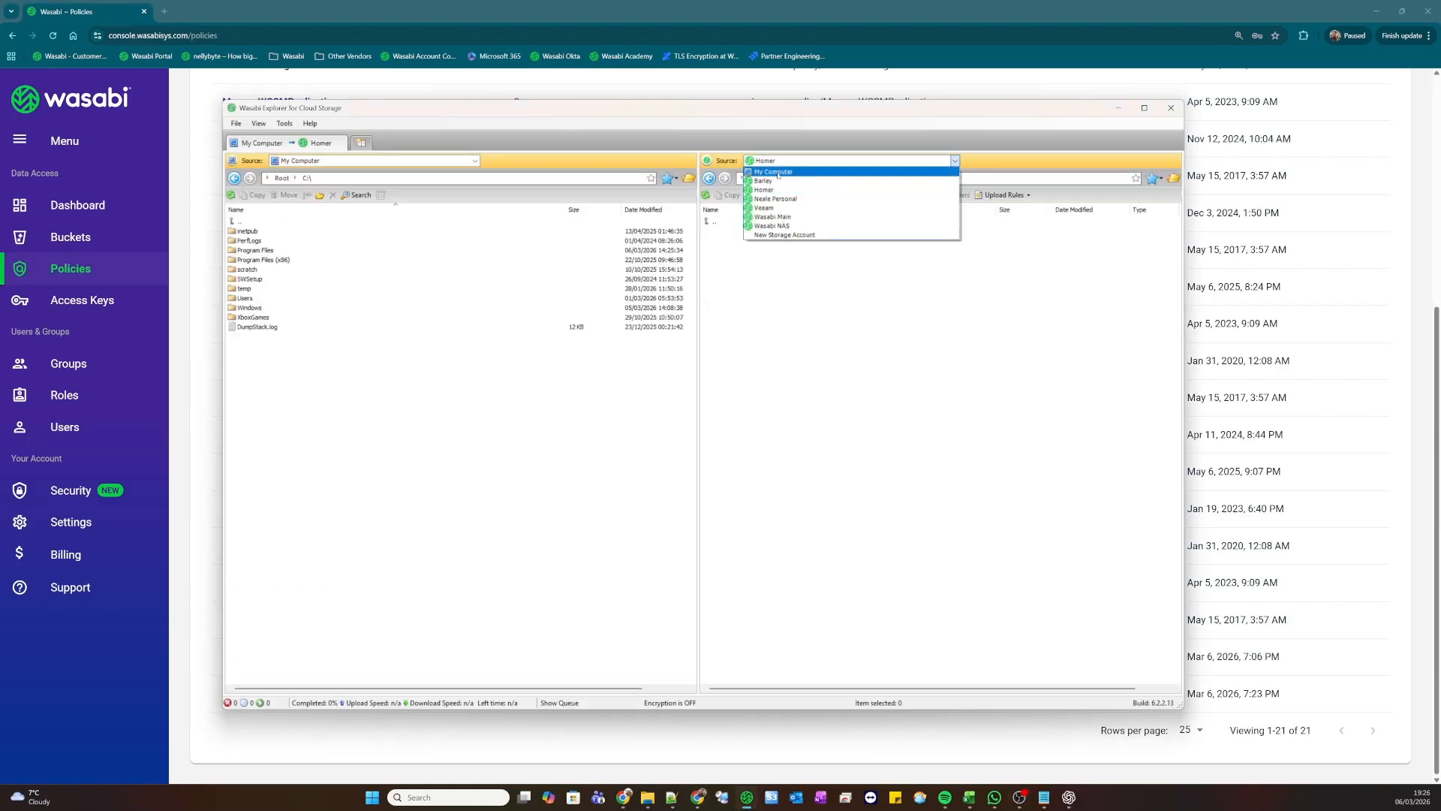
{"action": "left_click", "coordinate": [770, 181]}
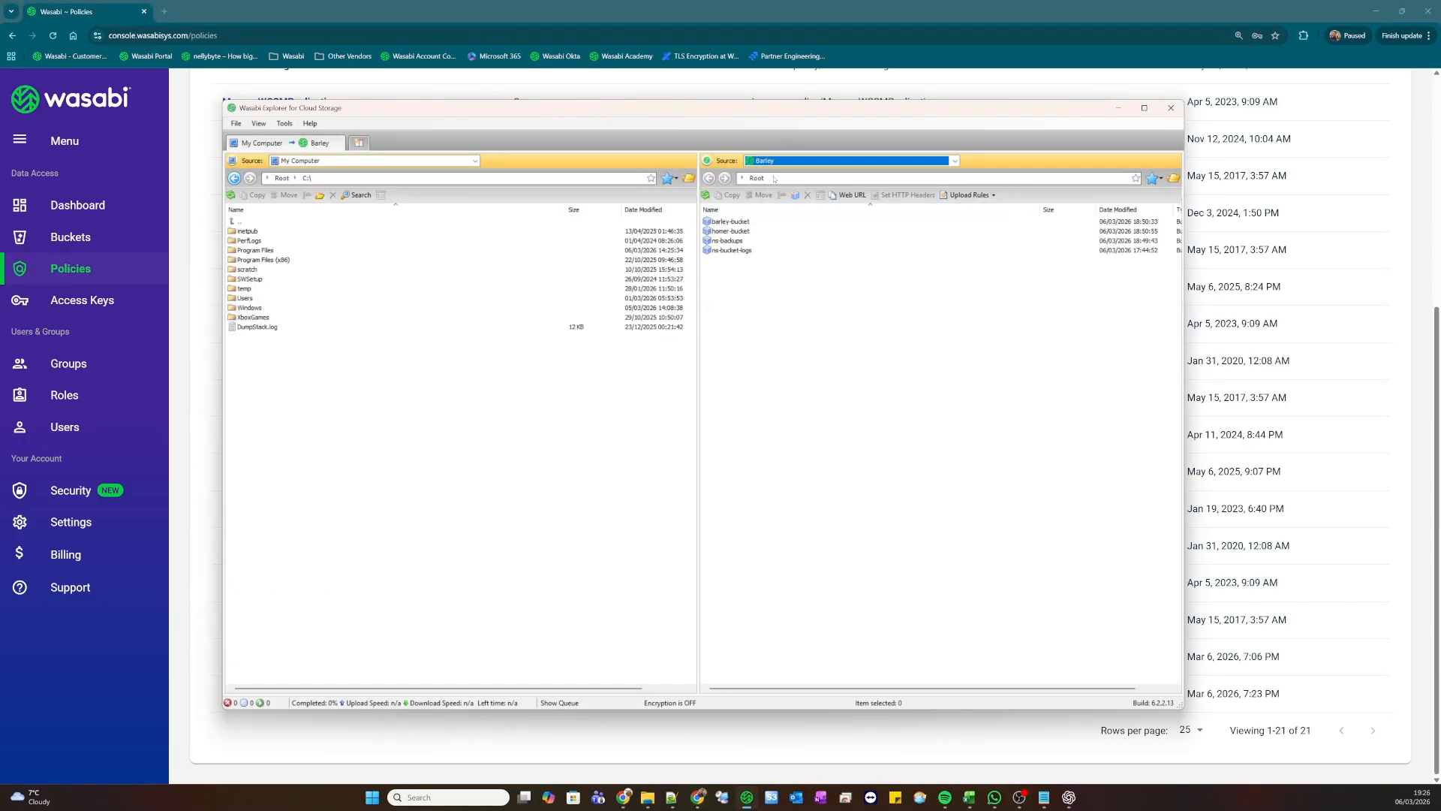
{"action": "left_click", "coordinate": [776, 162]}
{"action": "left_click", "coordinate": [769, 192]}
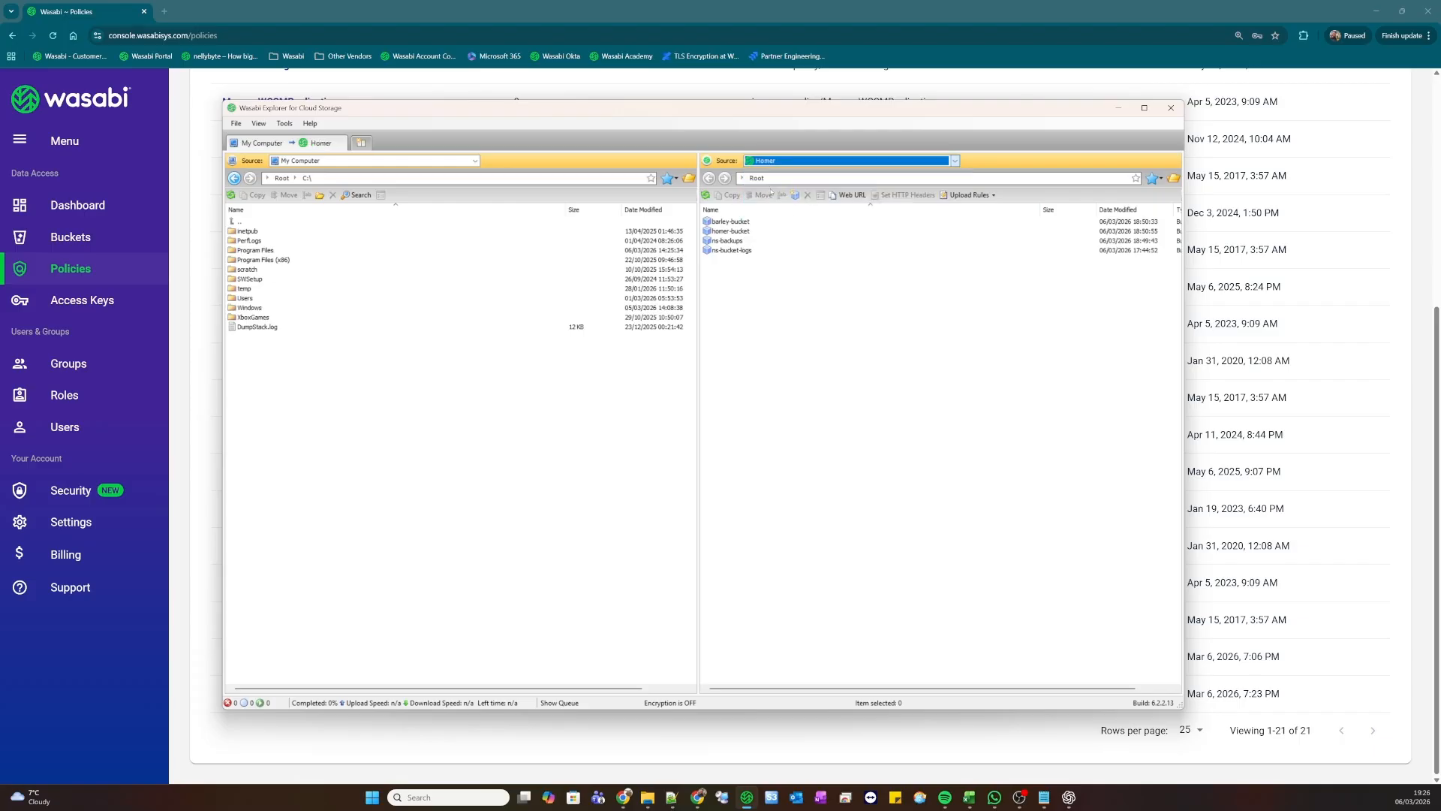
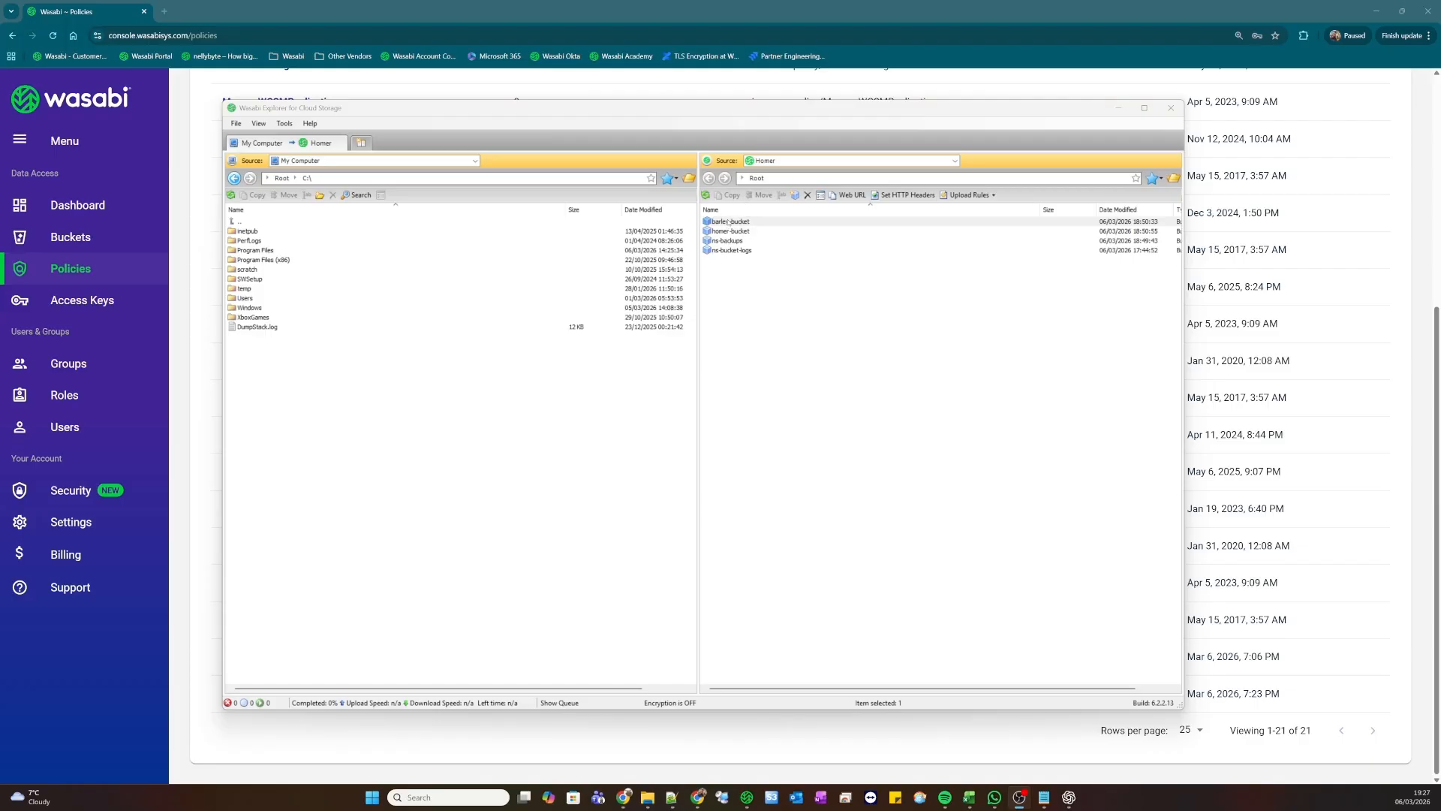
- Create a new folder named homer inside homer-bucket
{"action": "double_click", "coordinate": [725, 231]}
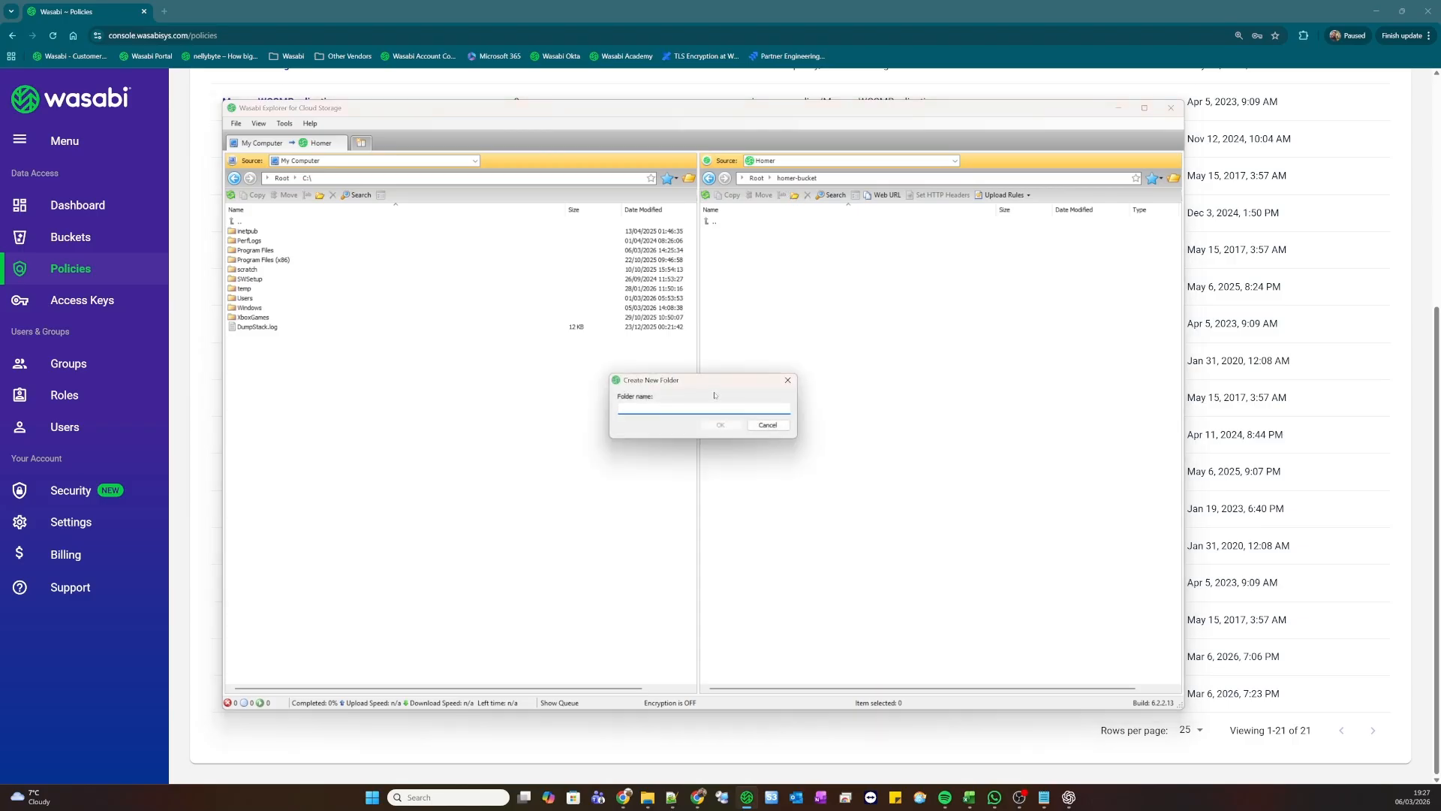
{"action": "type", "text": "homer"}
{"action": "key", "text": "Return"}
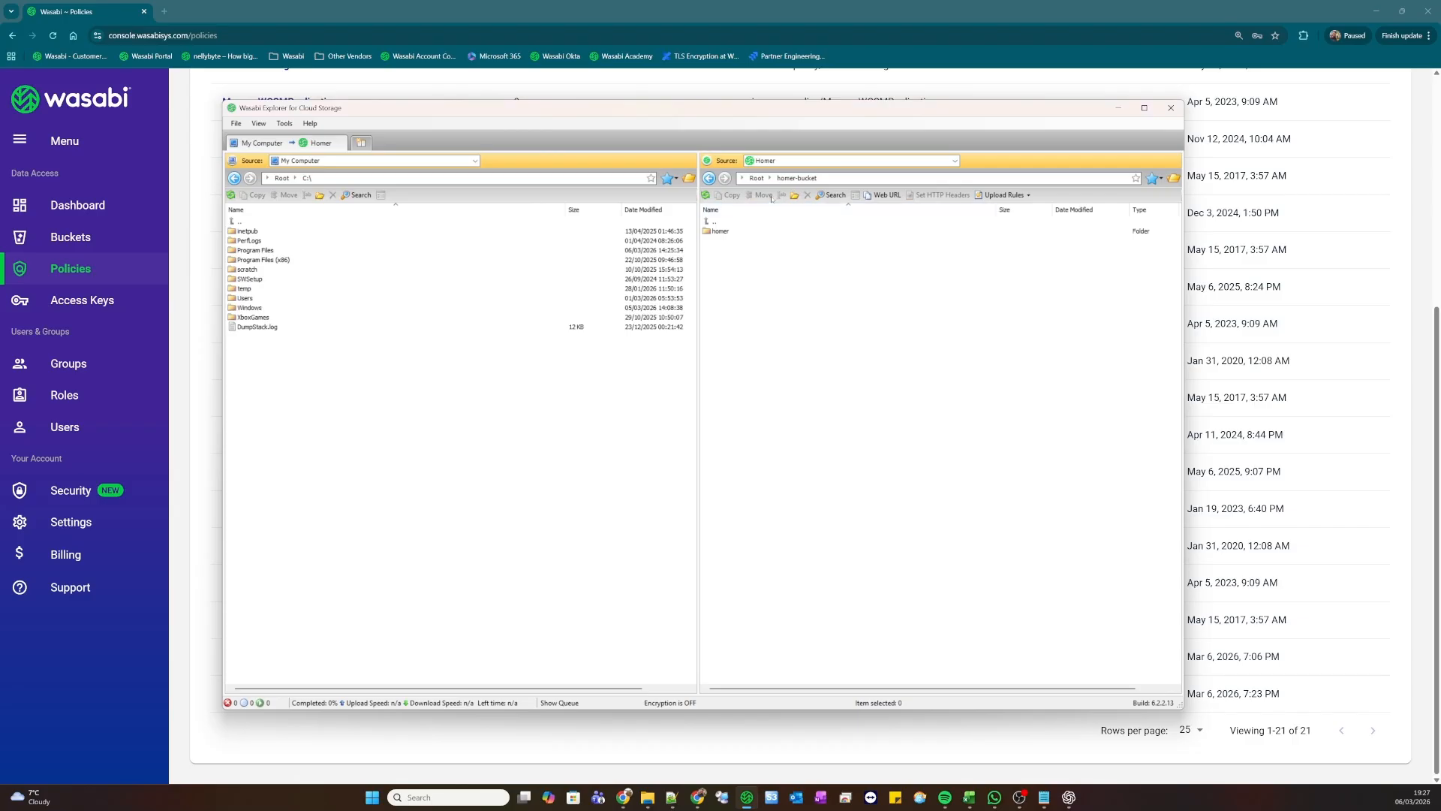
- Back at Root, try opening barley-bucket twice, dismiss both errors, and minimize Explorer
{"action": "left_click", "coordinate": [754, 179]}
{"action": "double_click", "coordinate": [719, 222]}
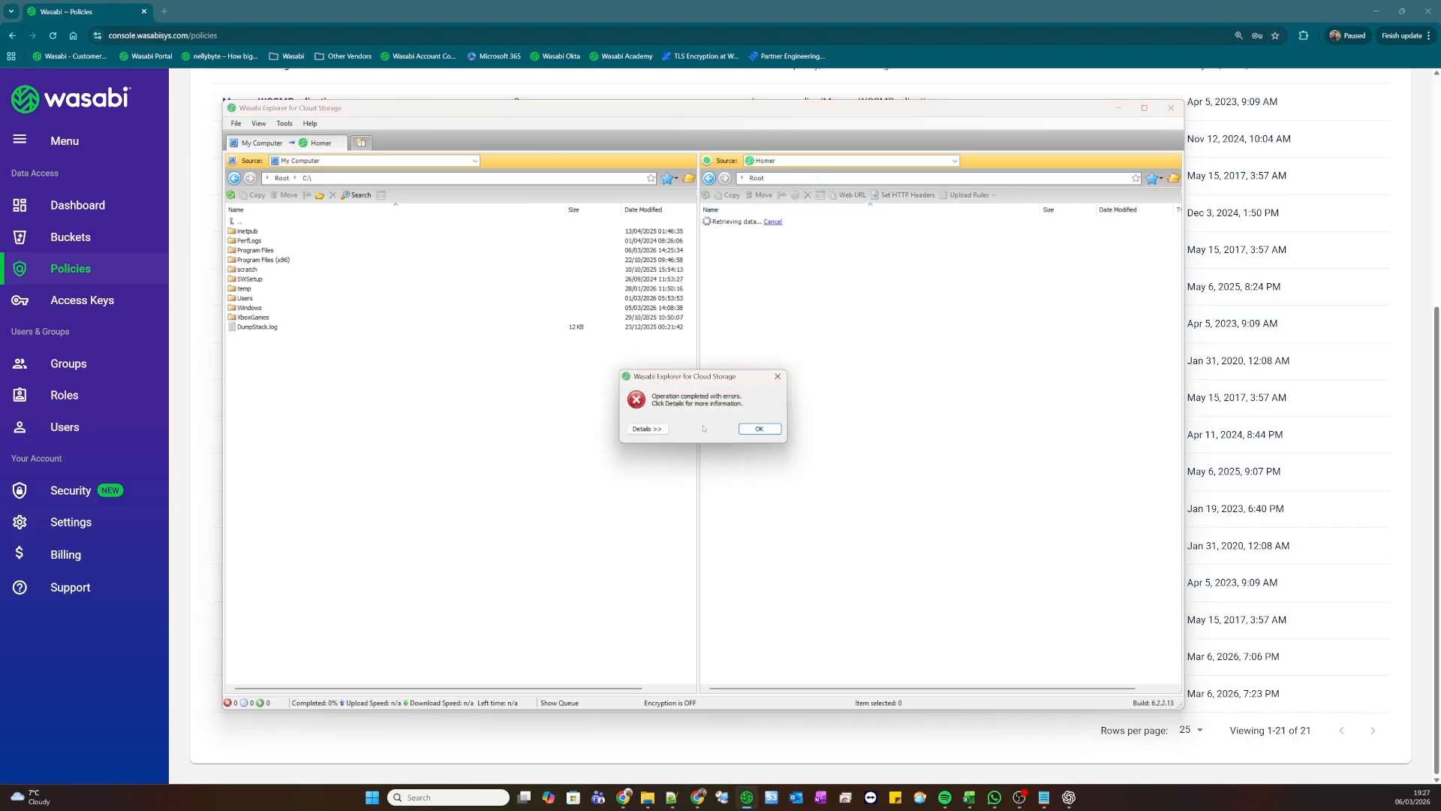
{"action": "left_click", "coordinate": [778, 376]}
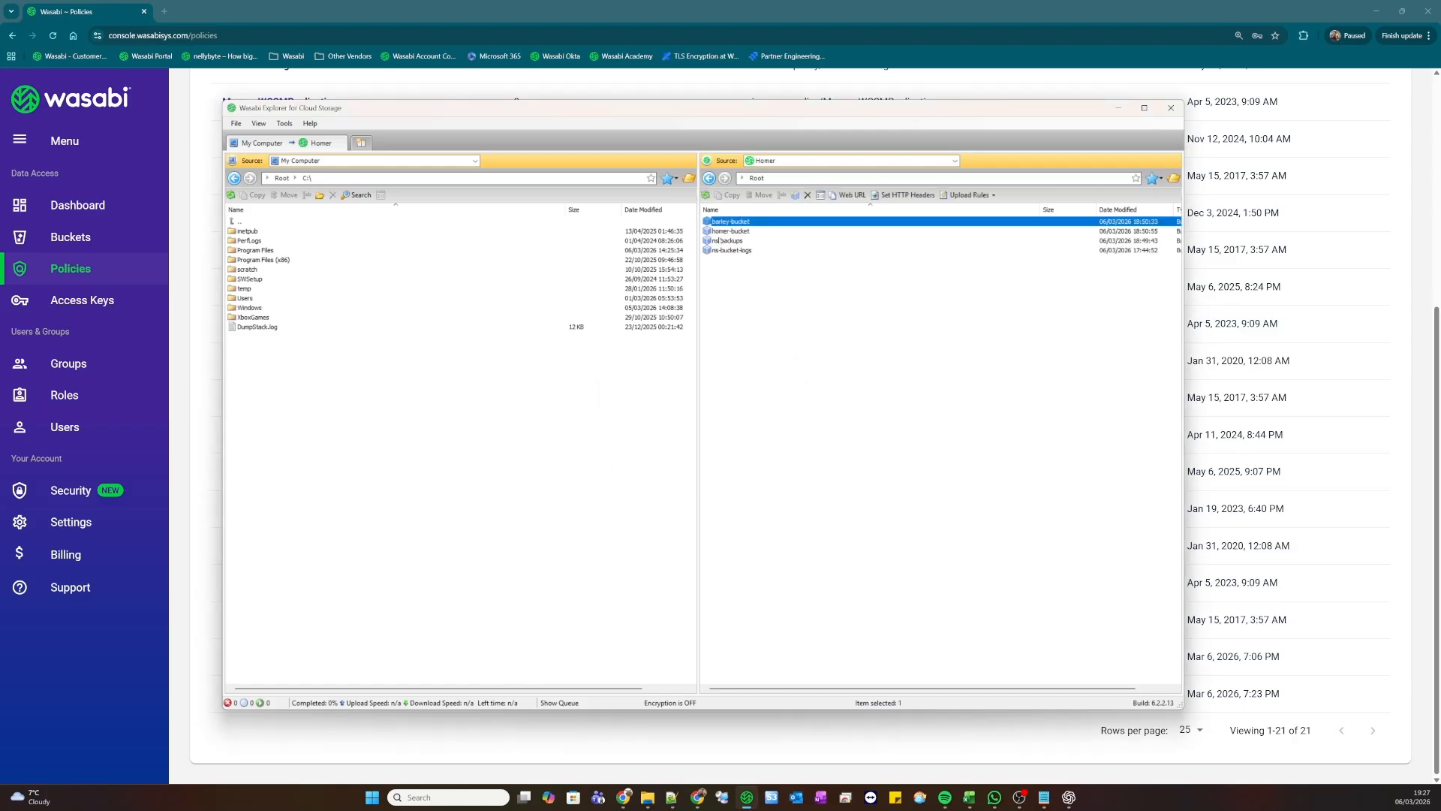
{"action": "double_click", "coordinate": [720, 244]}
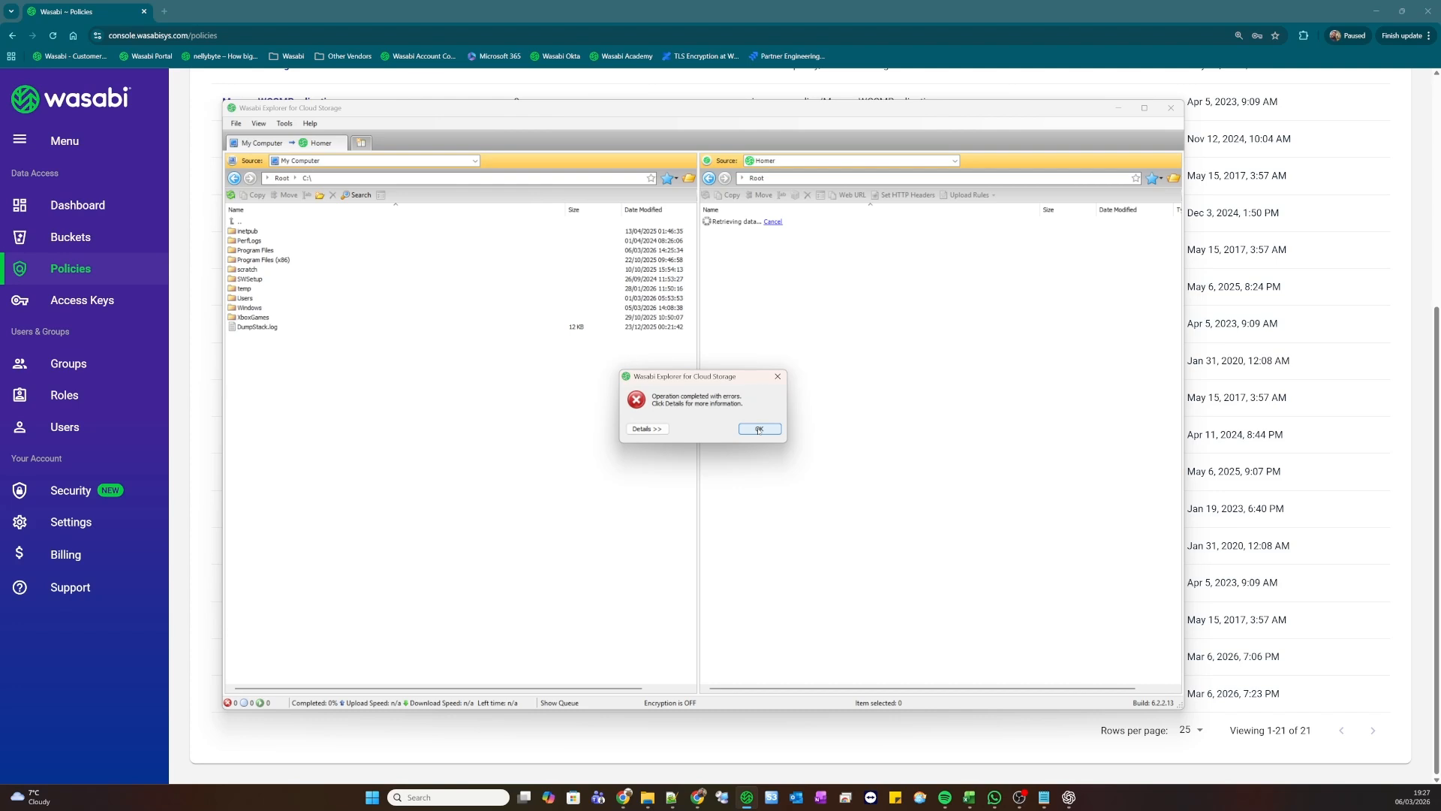
{"action": "left_click", "coordinate": [759, 430]}
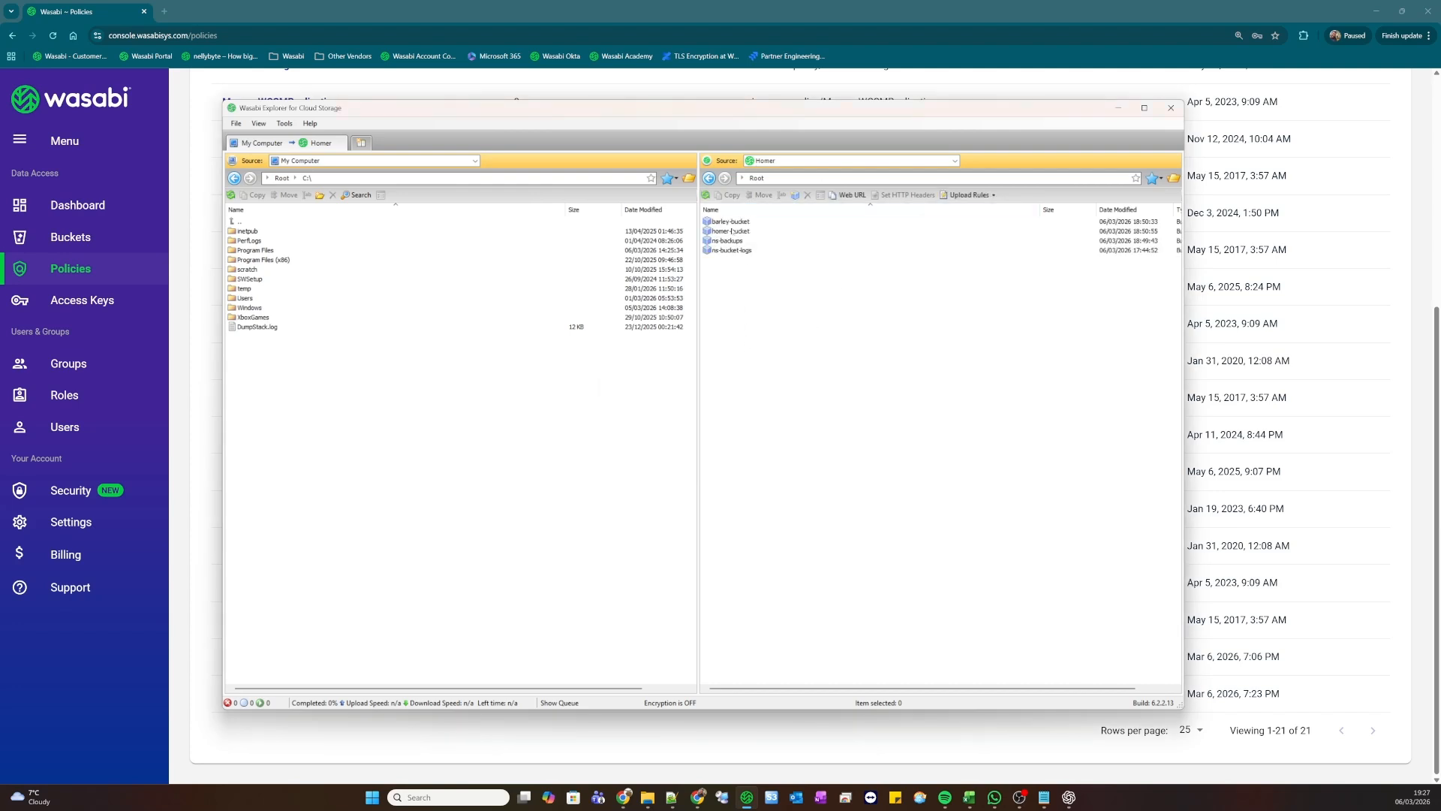
{"action": "left_click", "coordinate": [1119, 108]}
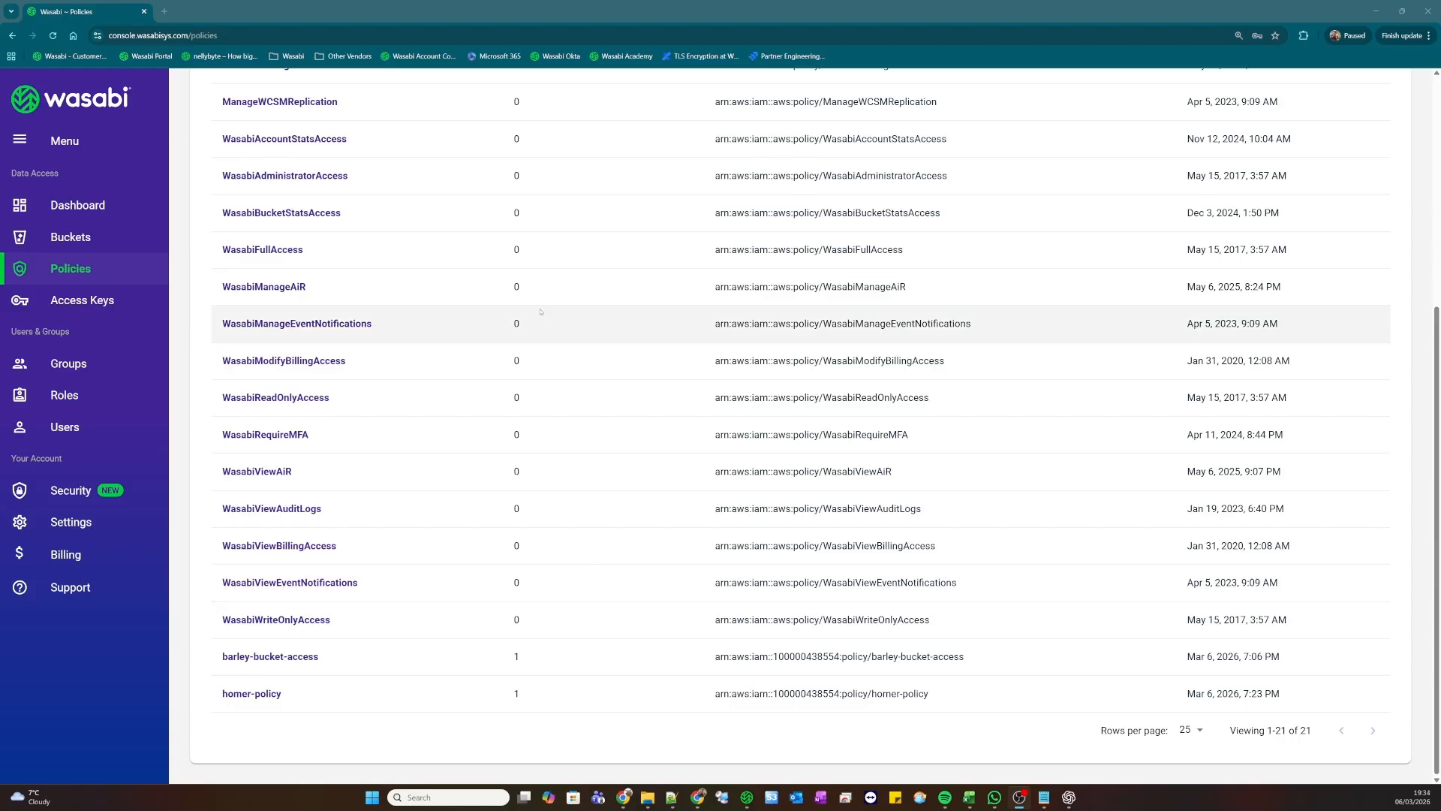
- Check the Buckets and Users lists, then start a new policy named backup-policy
{"action": "scroll", "coordinate": [295, 370], "scroll_direction": "up", "scroll_amount": 5}
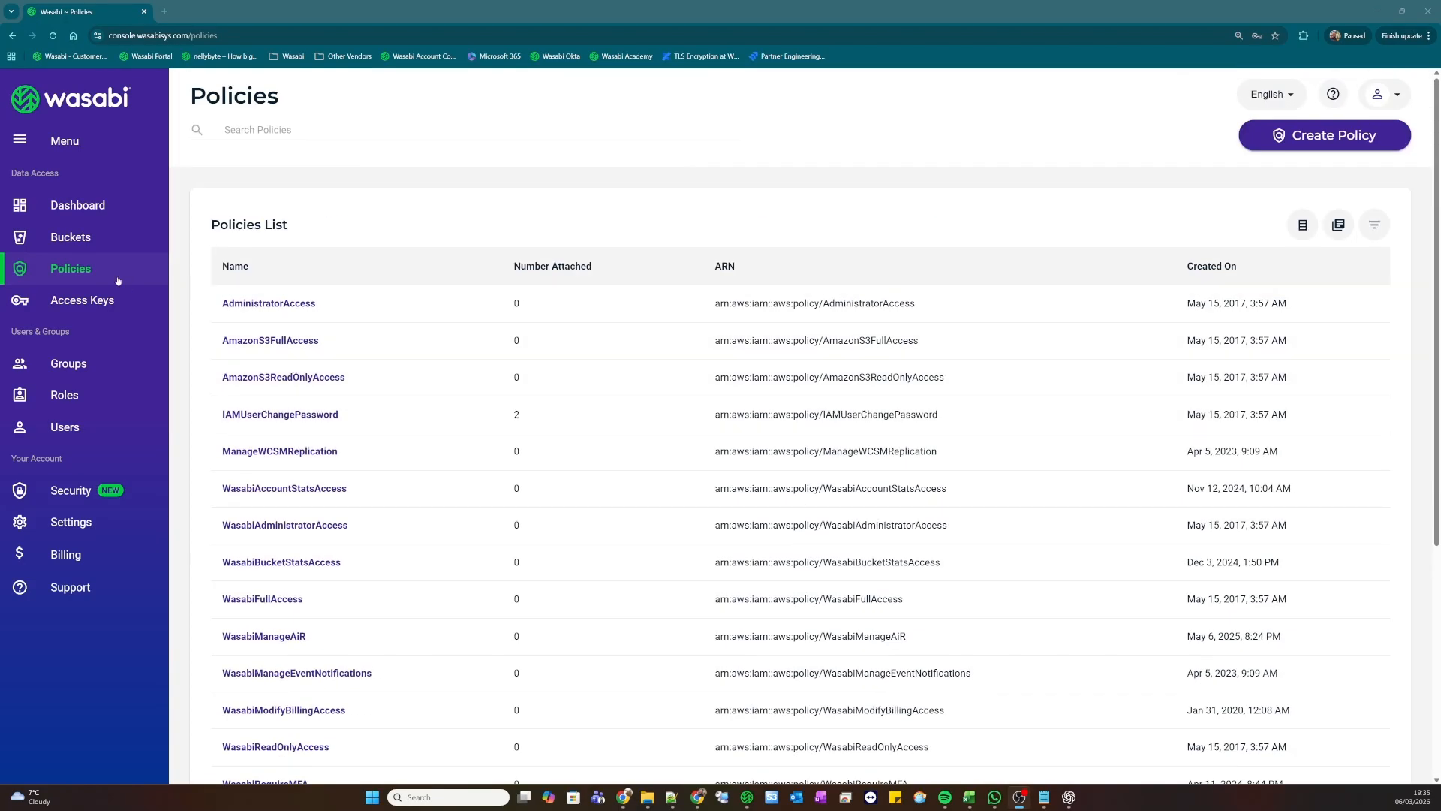
{"action": "left_click", "coordinate": [117, 239]}
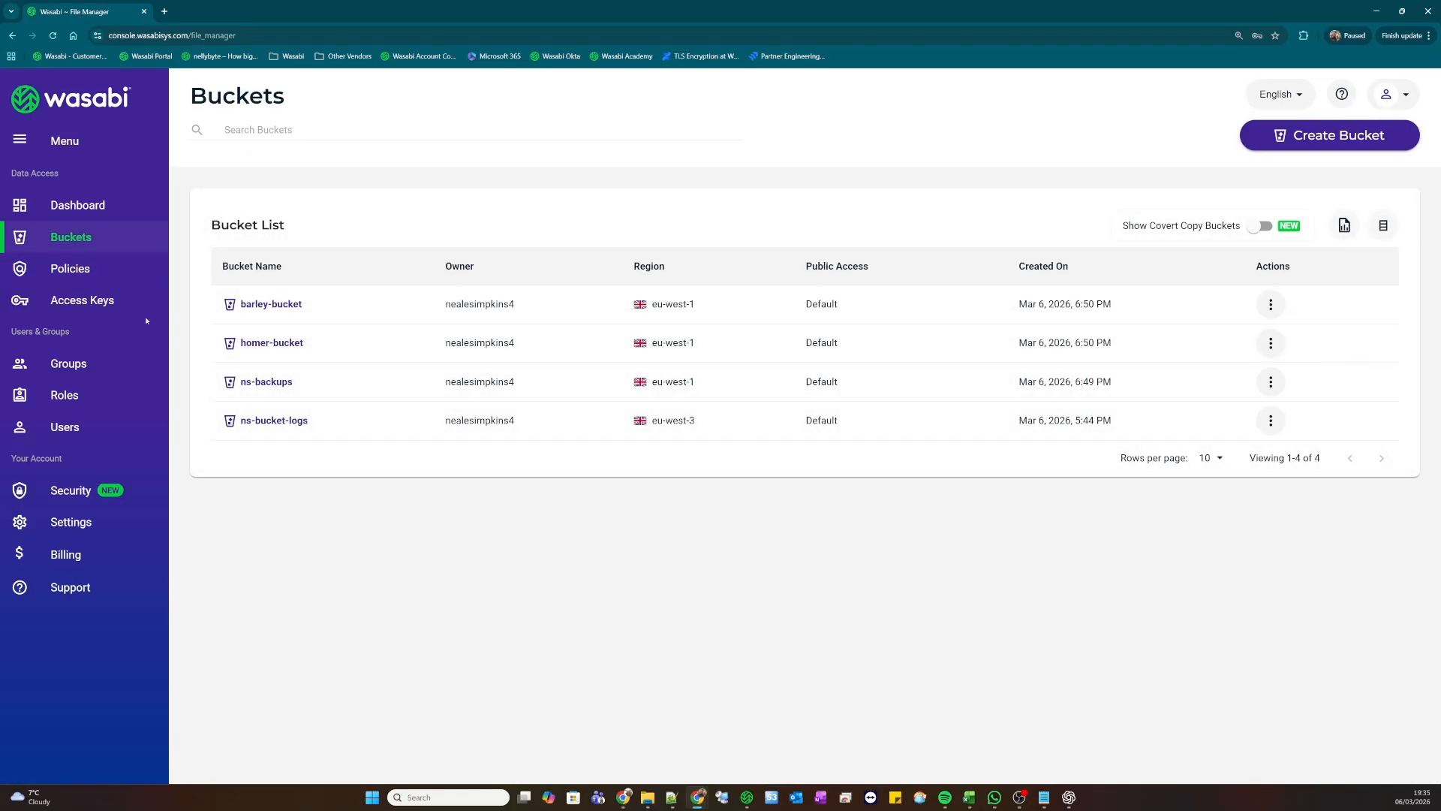
{"action": "left_click", "coordinate": [79, 270]}
{"action": "scroll", "coordinate": [250, 501], "scroll_direction": "down", "scroll_amount": 5}
{"action": "left_click", "coordinate": [64, 426]}
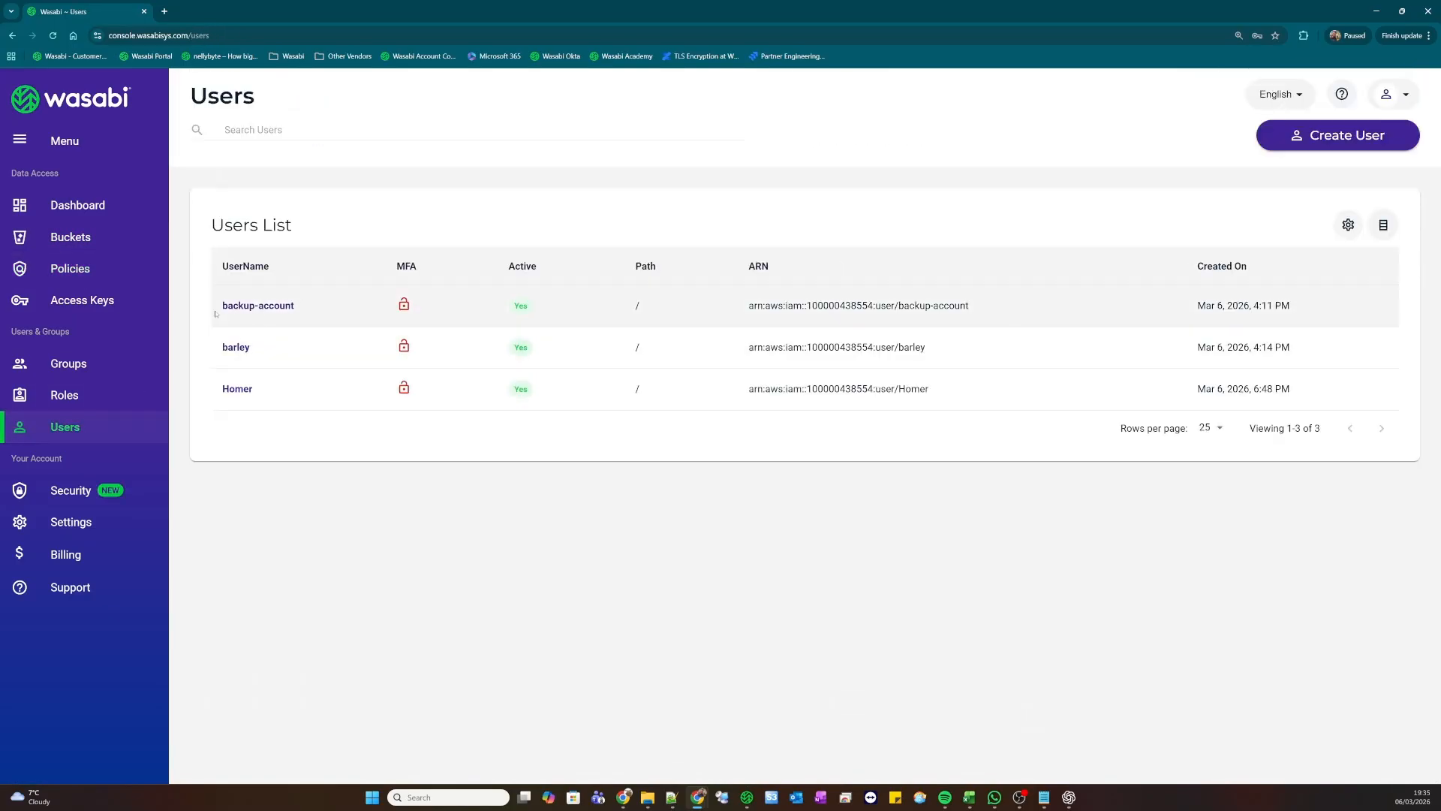
{"action": "left_click", "coordinate": [70, 269]}
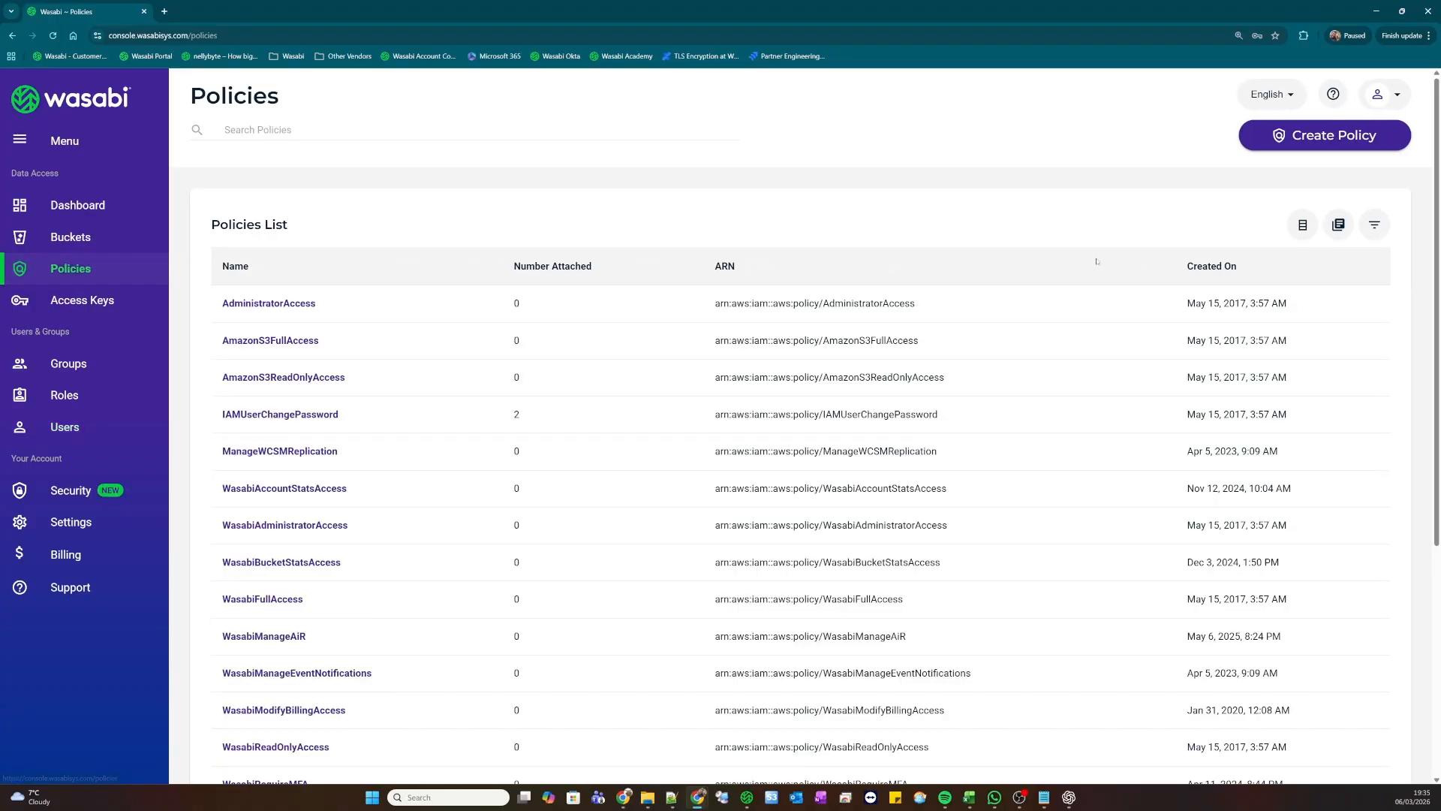
{"action": "left_click", "coordinate": [1325, 135]}
{"action": "left_click", "coordinate": [334, 406]}
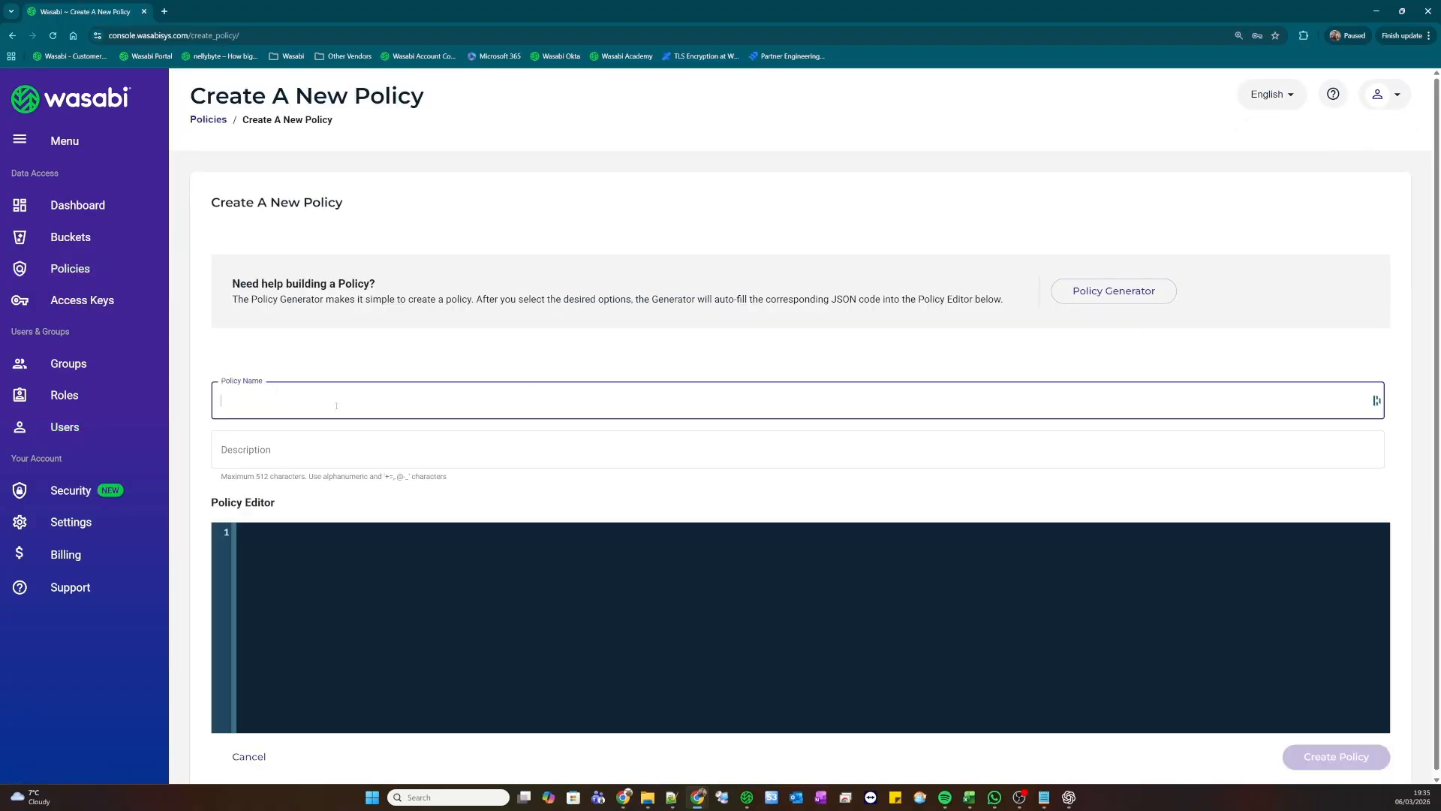
{"action": "type", "text": "backup-policy"}
- Paste the ns-backups JSON policy from Notepad into the Policy Editor and create the policy
{"action": "left_click", "coordinate": [327, 534]}
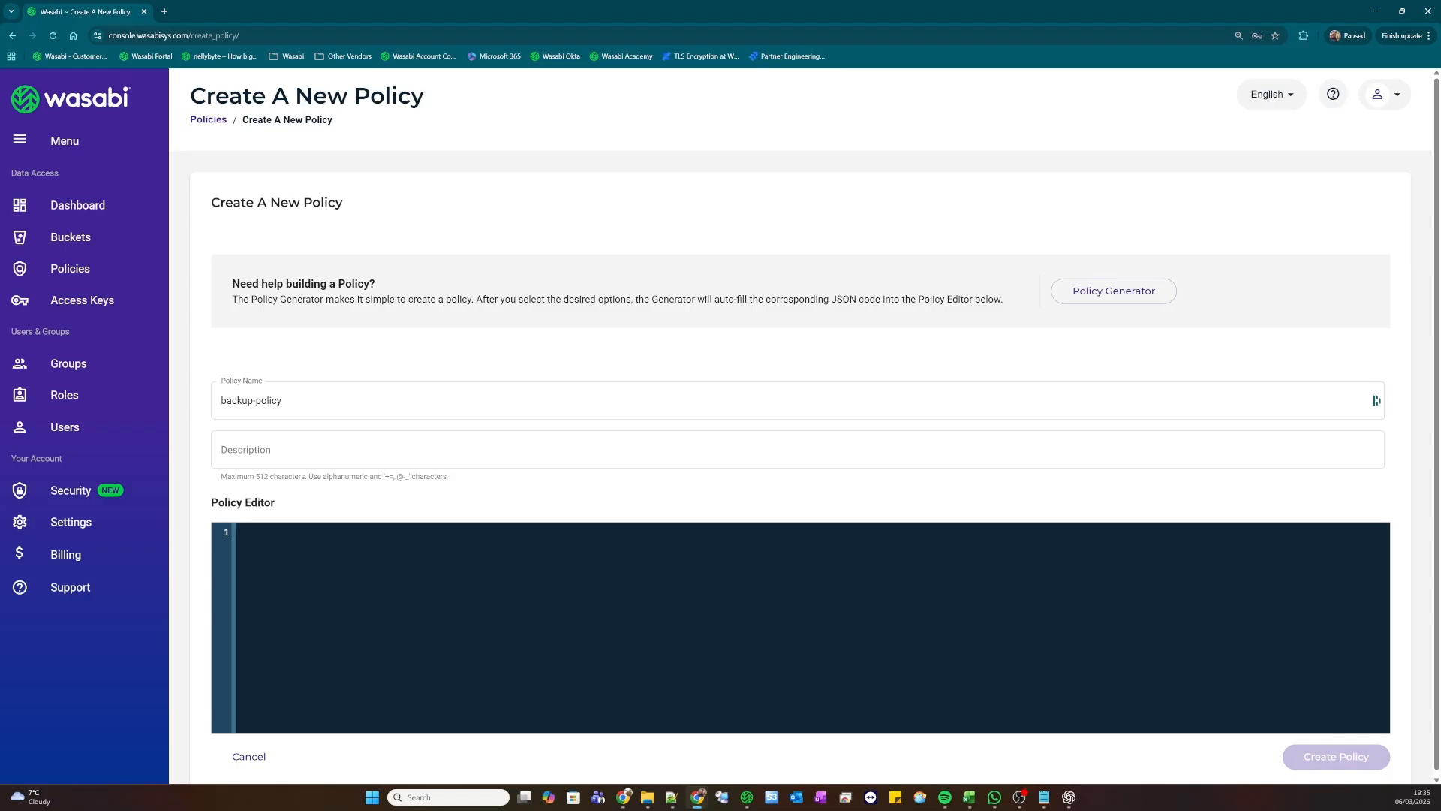
{"action": "key", "text": "alt+Tab"}
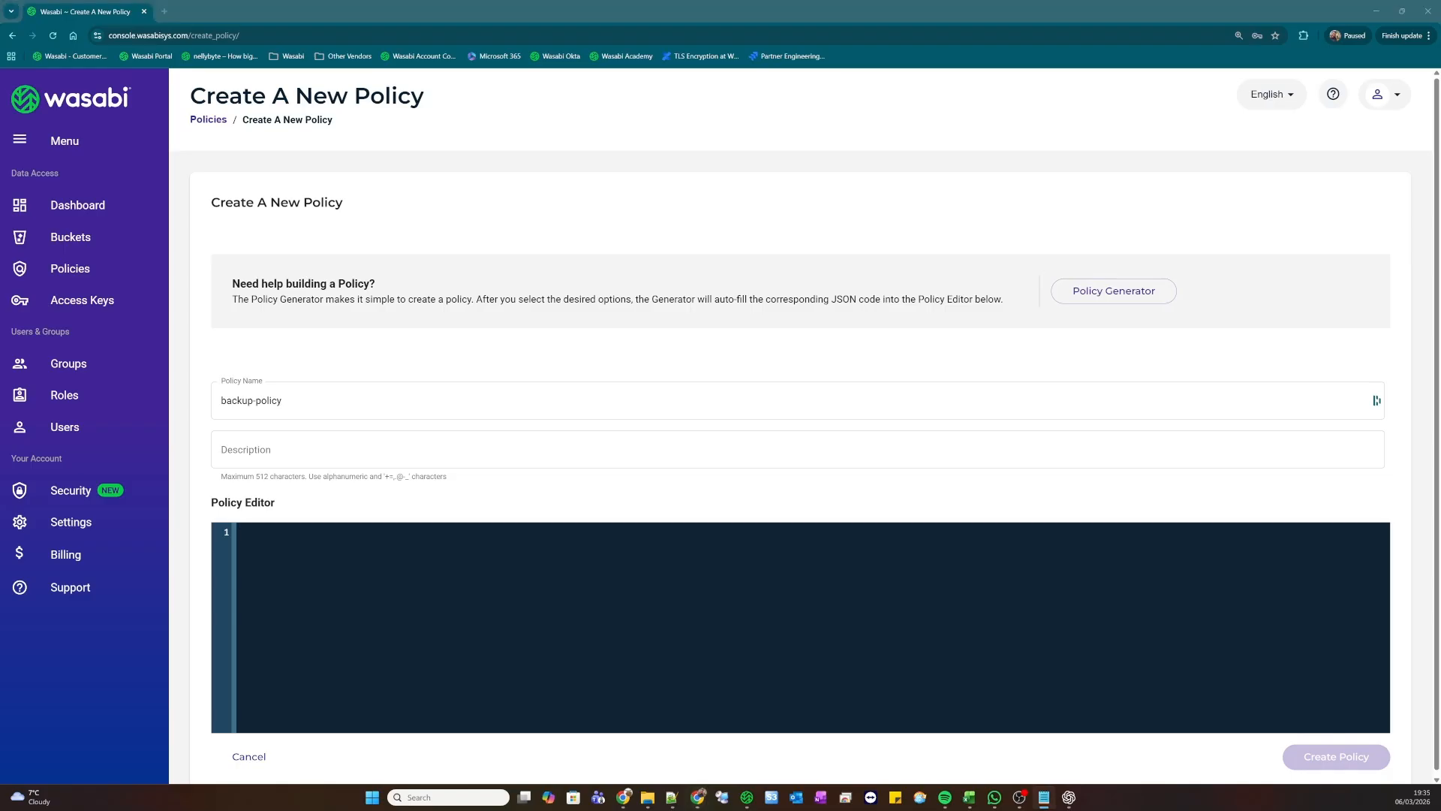
{"action": "key", "text": "alt+Tab"}
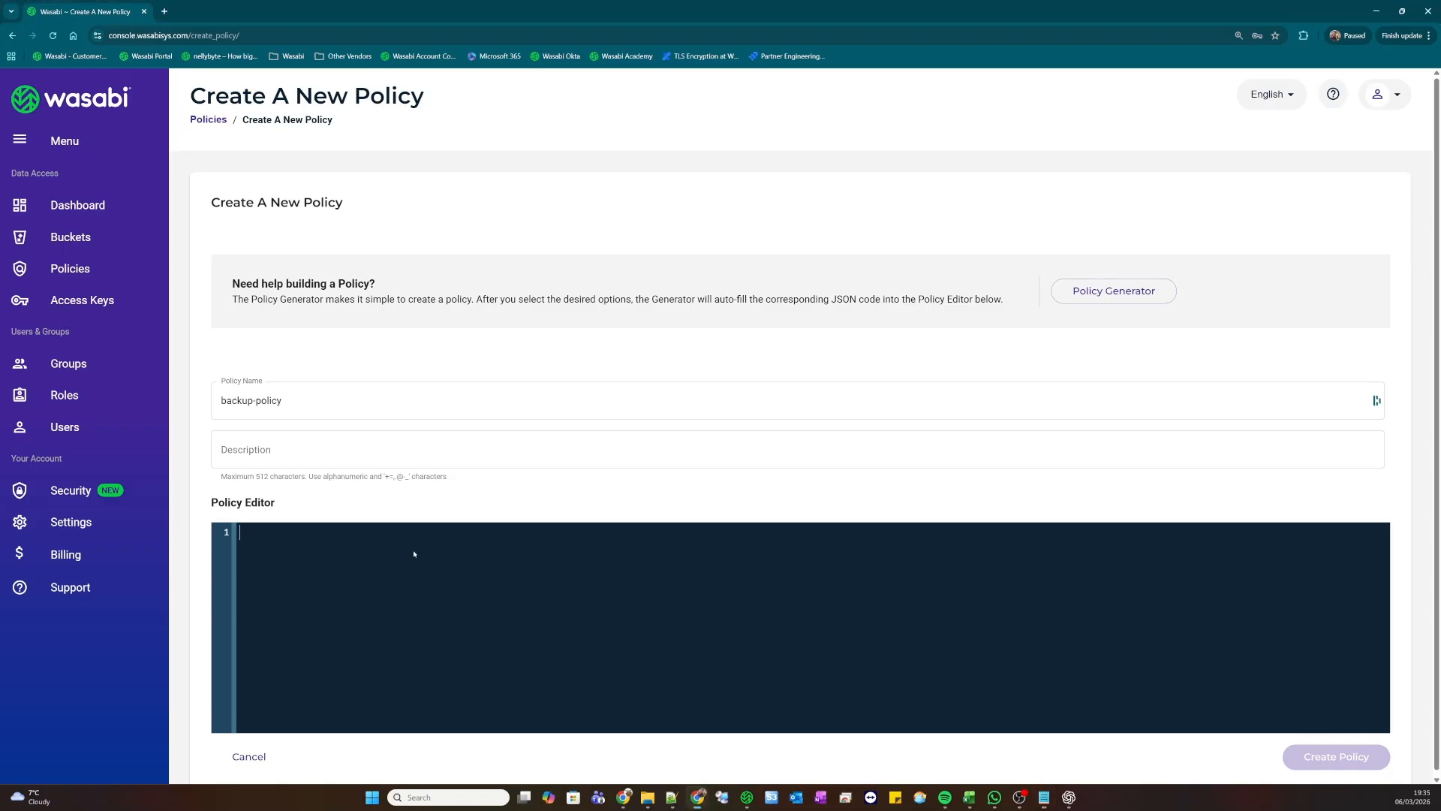
{"action": "key", "text": "ctrl+v"}
{"action": "scroll", "coordinate": [346, 622], "scroll_direction": "up", "scroll_amount": 5}
{"action": "scroll", "coordinate": [358, 643], "scroll_direction": "down", "scroll_amount": 2}
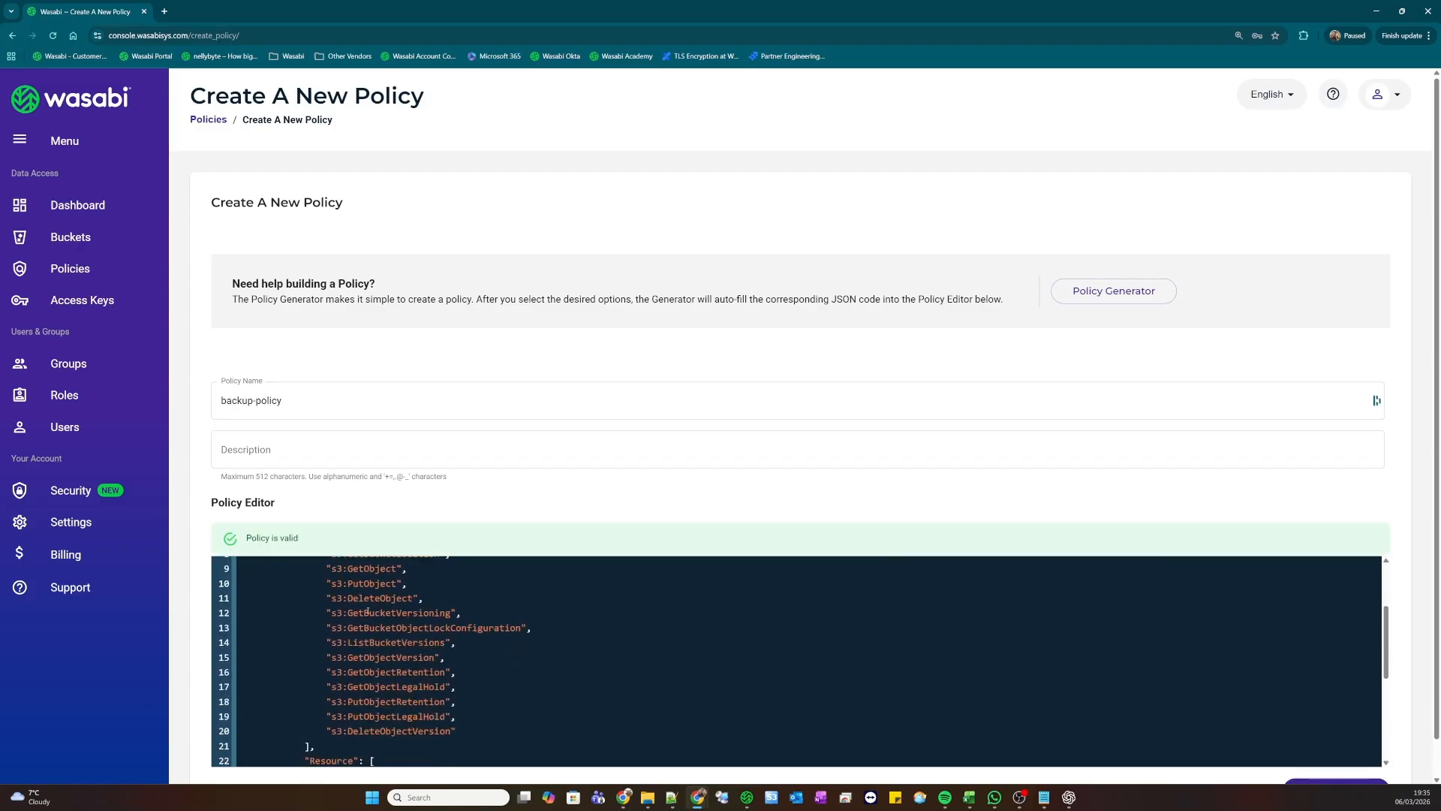
{"action": "scroll", "coordinate": [390, 675], "scroll_direction": "up", "scroll_amount": 2}
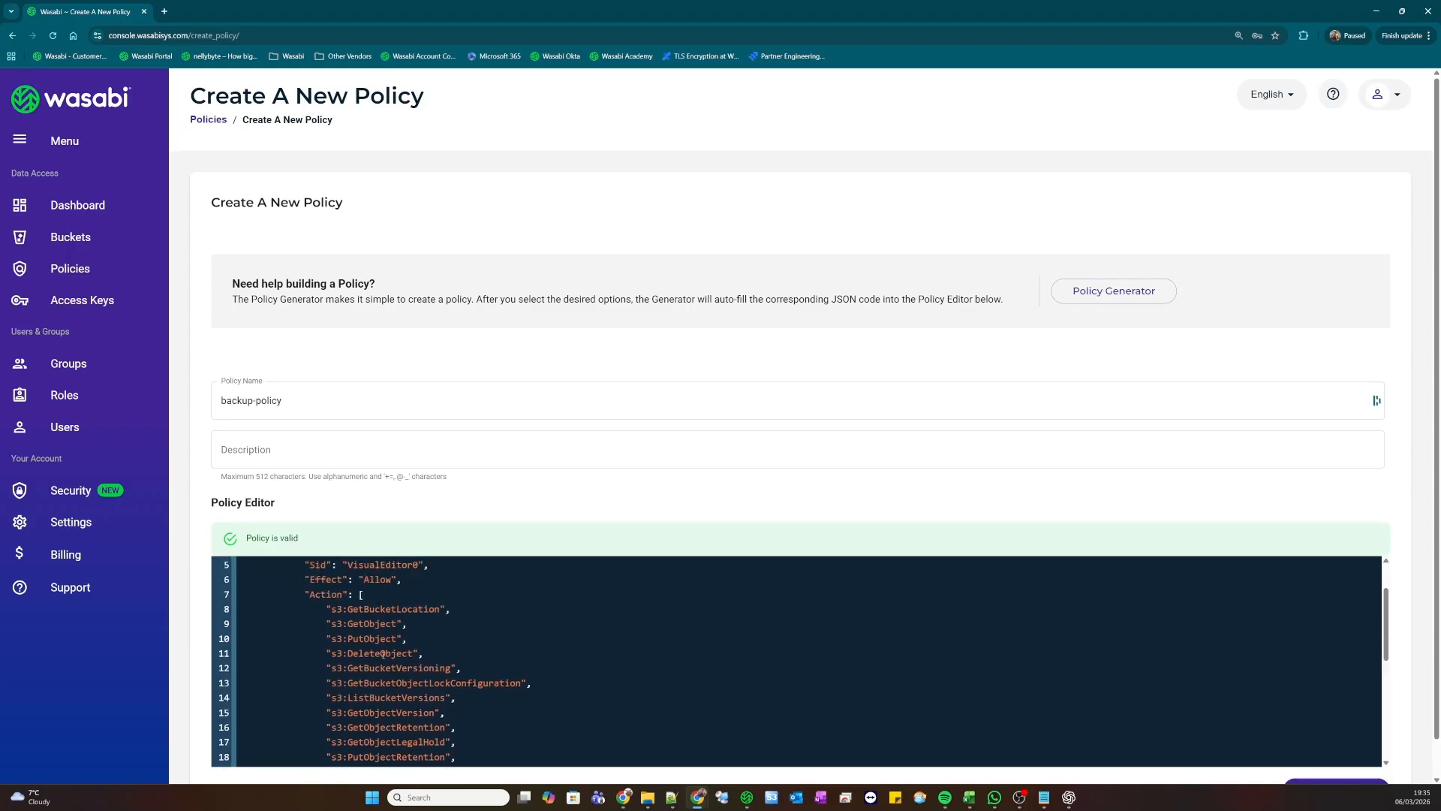
{"action": "scroll", "coordinate": [374, 680], "scroll_direction": "down", "scroll_amount": 4}
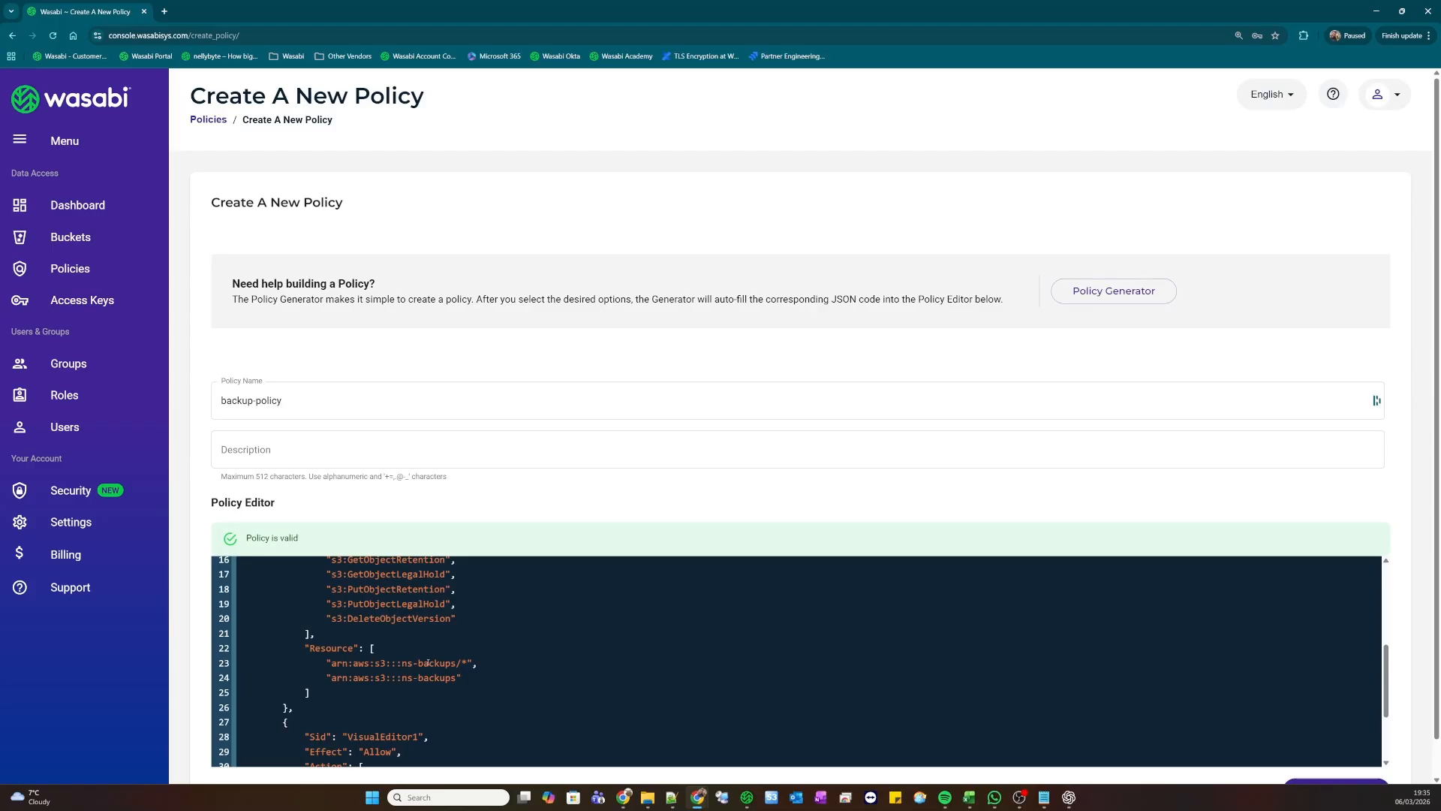
{"action": "scroll", "coordinate": [449, 685], "scroll_direction": "down", "scroll_amount": 3}
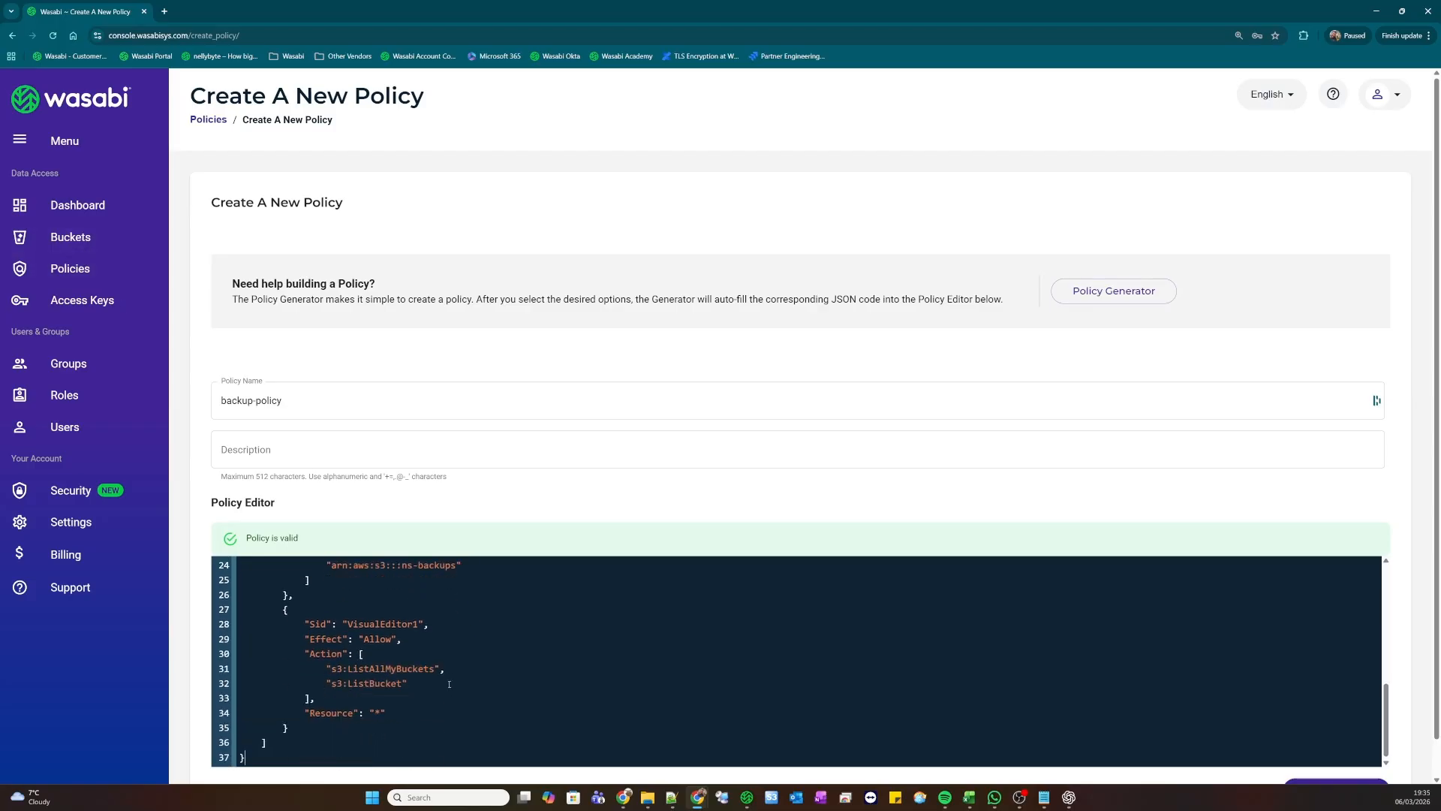
{"action": "scroll", "coordinate": [454, 536], "scroll_direction": "down", "scroll_amount": 1}
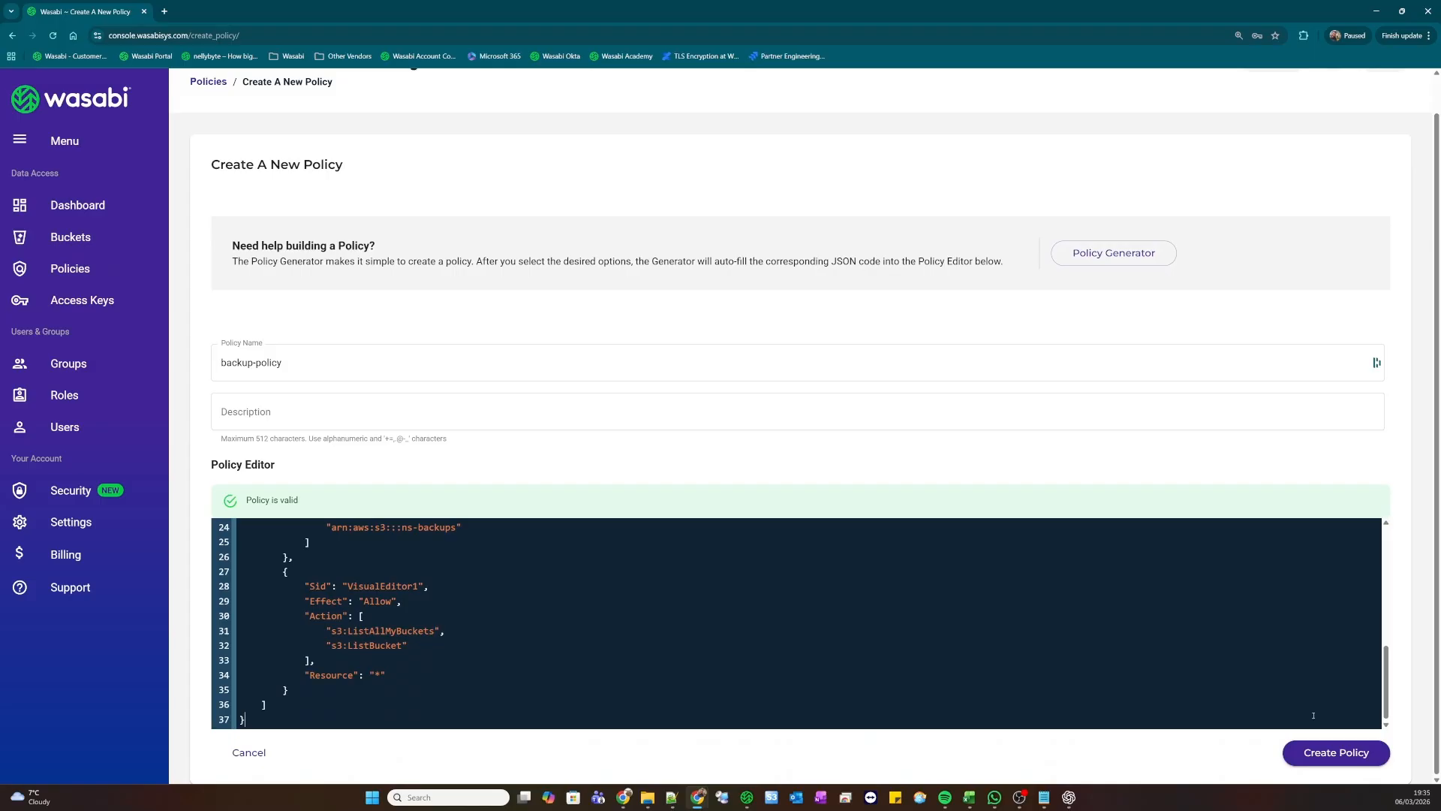
{"action": "left_click", "coordinate": [1329, 752]}
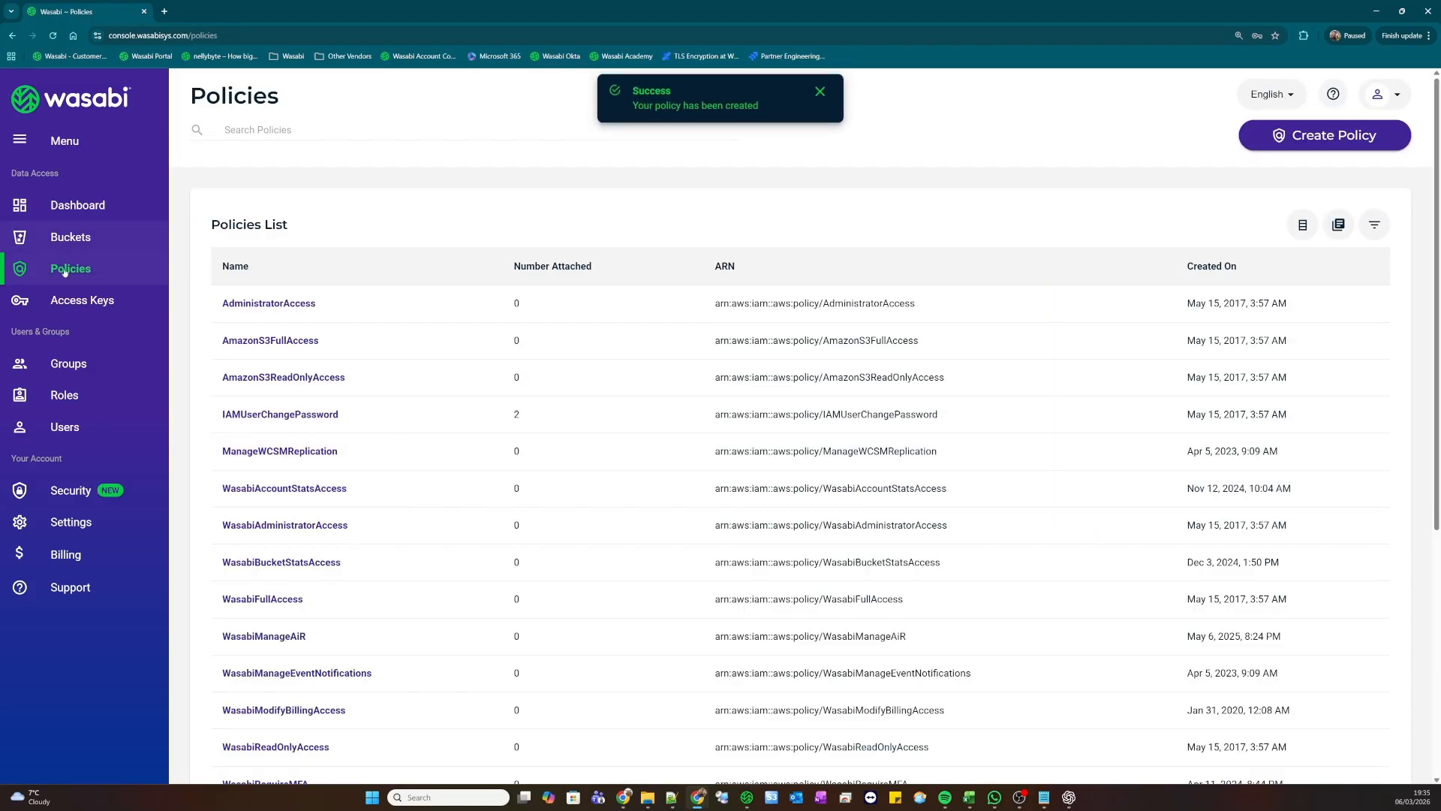
- In backup-account's Policies, search 'back' and attach backup-policy
{"action": "left_click", "coordinate": [71, 433]}
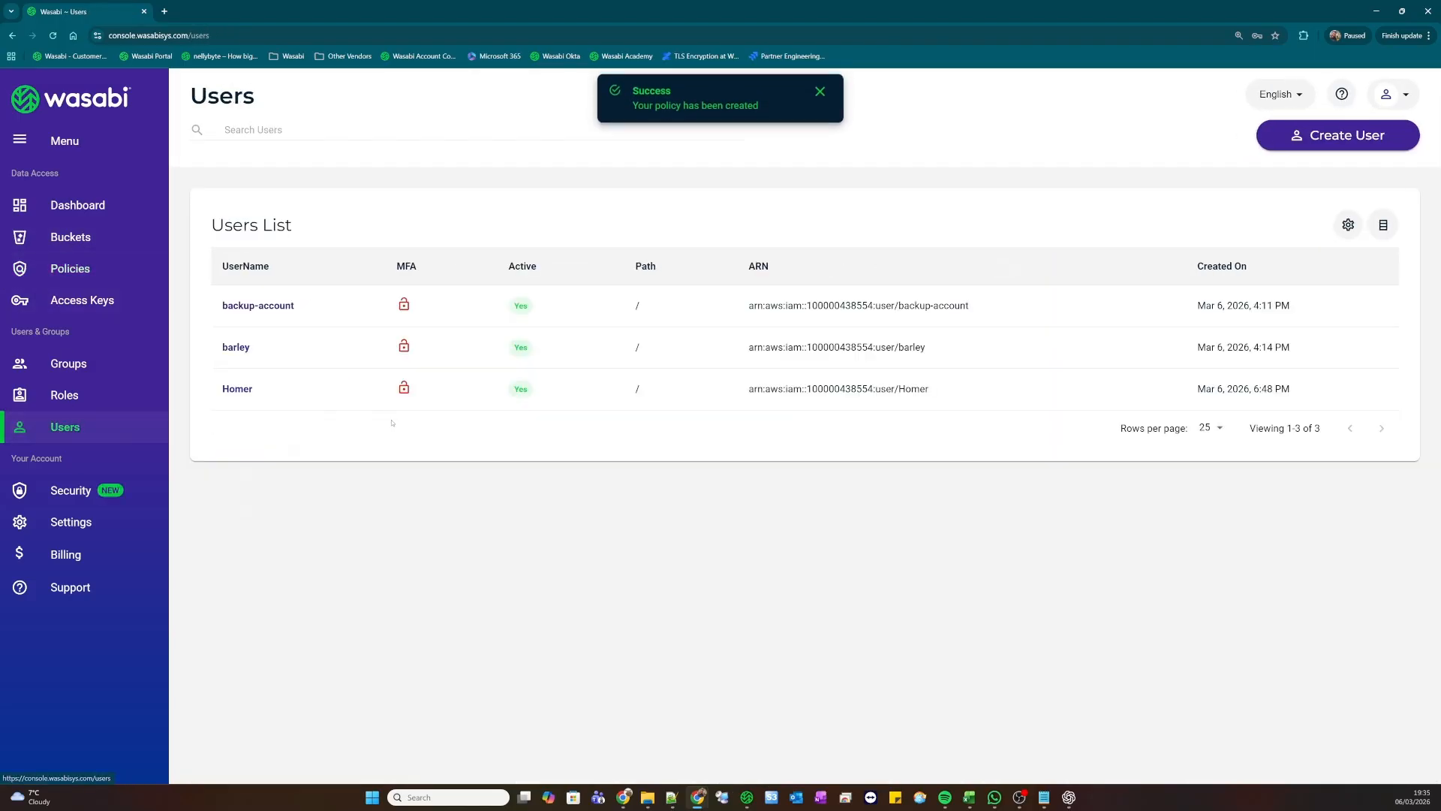
{"action": "left_click", "coordinate": [398, 306]}
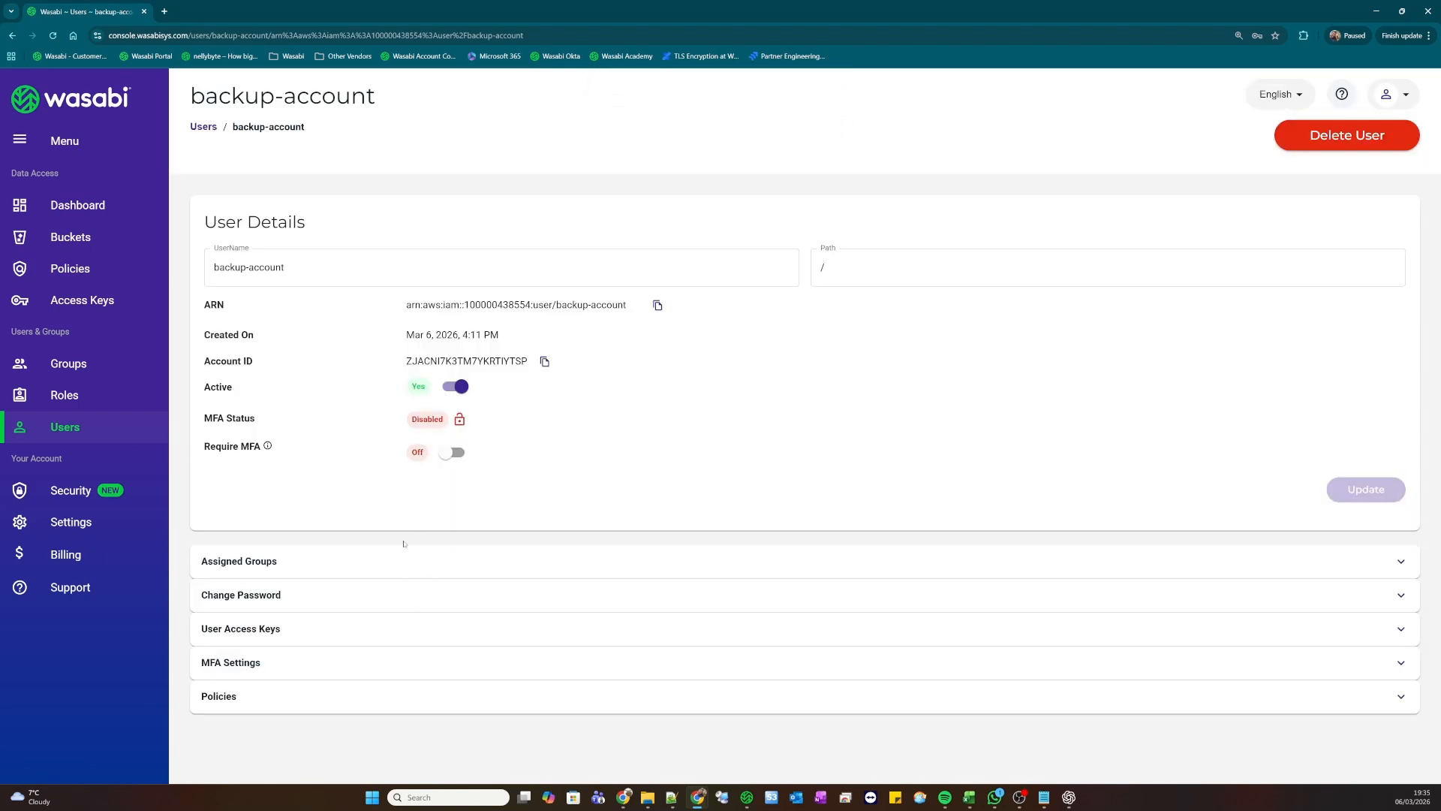
{"action": "left_click", "coordinate": [299, 691]}
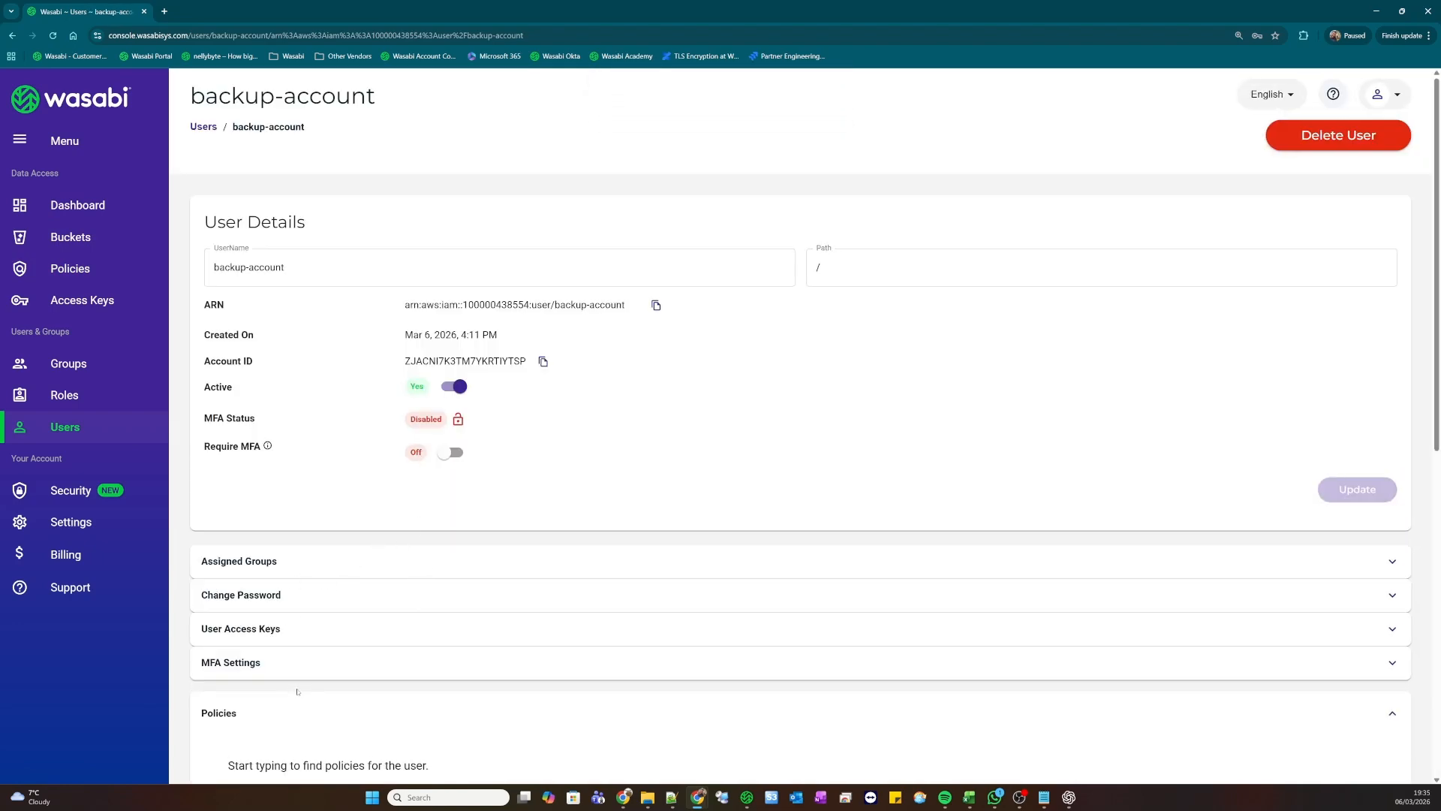
{"action": "scroll", "coordinate": [363, 593], "scroll_direction": "down", "scroll_amount": 10}
{"action": "scroll", "coordinate": [349, 526], "scroll_direction": "up", "scroll_amount": 5}
{"action": "left_click", "coordinate": [322, 380]}
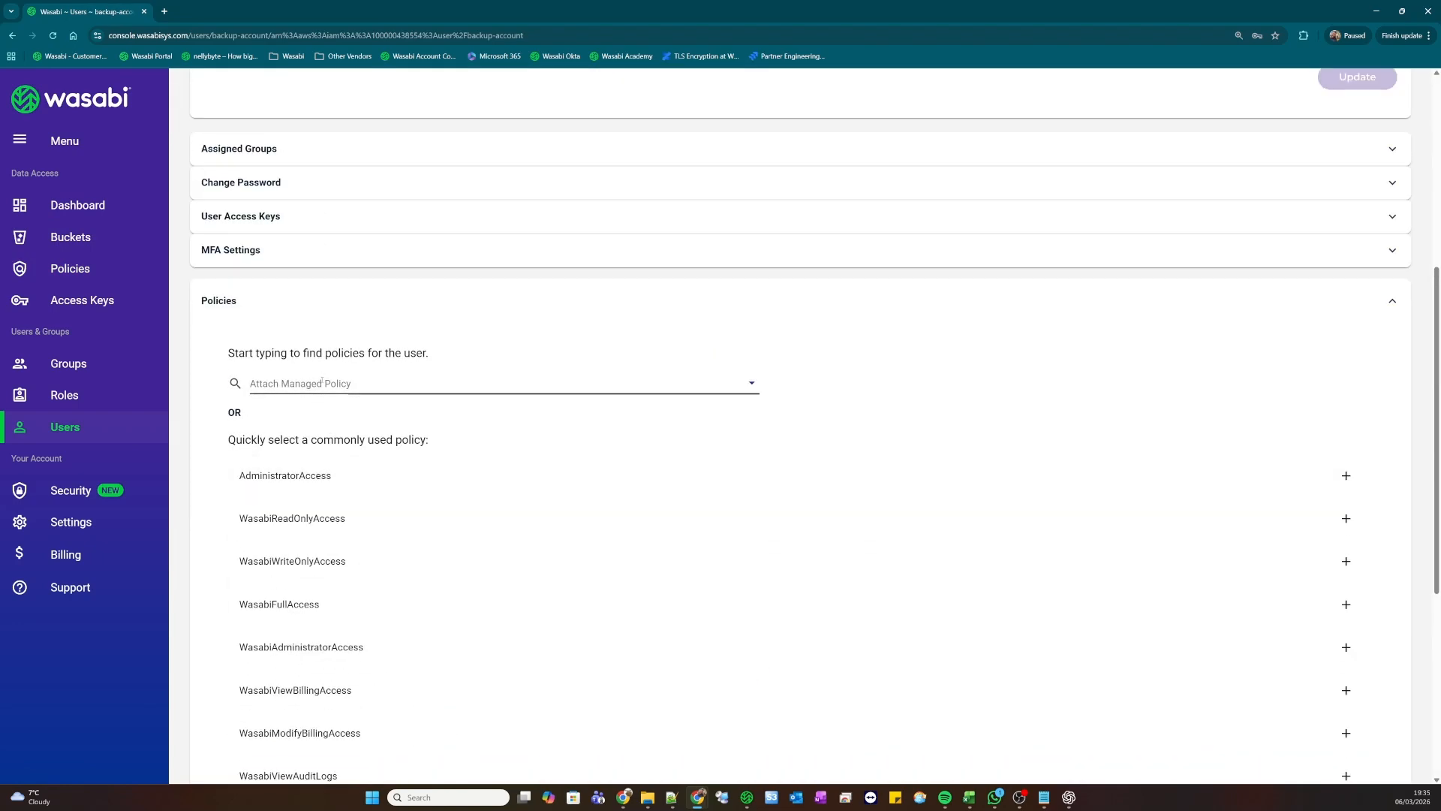
{"action": "type", "text": "back"}
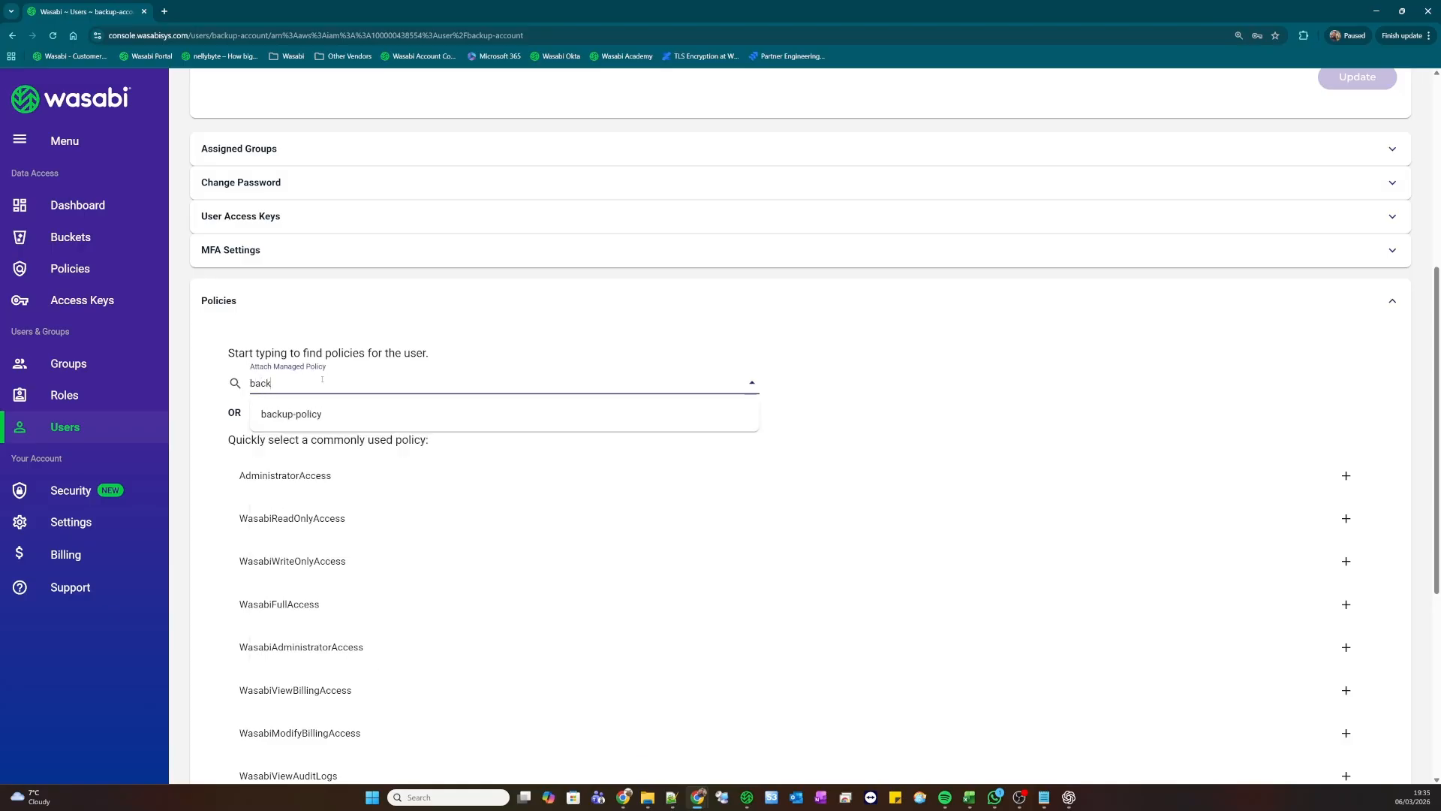
{"action": "left_click", "coordinate": [326, 417]}
- Return to the Users list and close Notepad
{"action": "scroll", "coordinate": [390, 525], "scroll_direction": "down", "scroll_amount": 5}
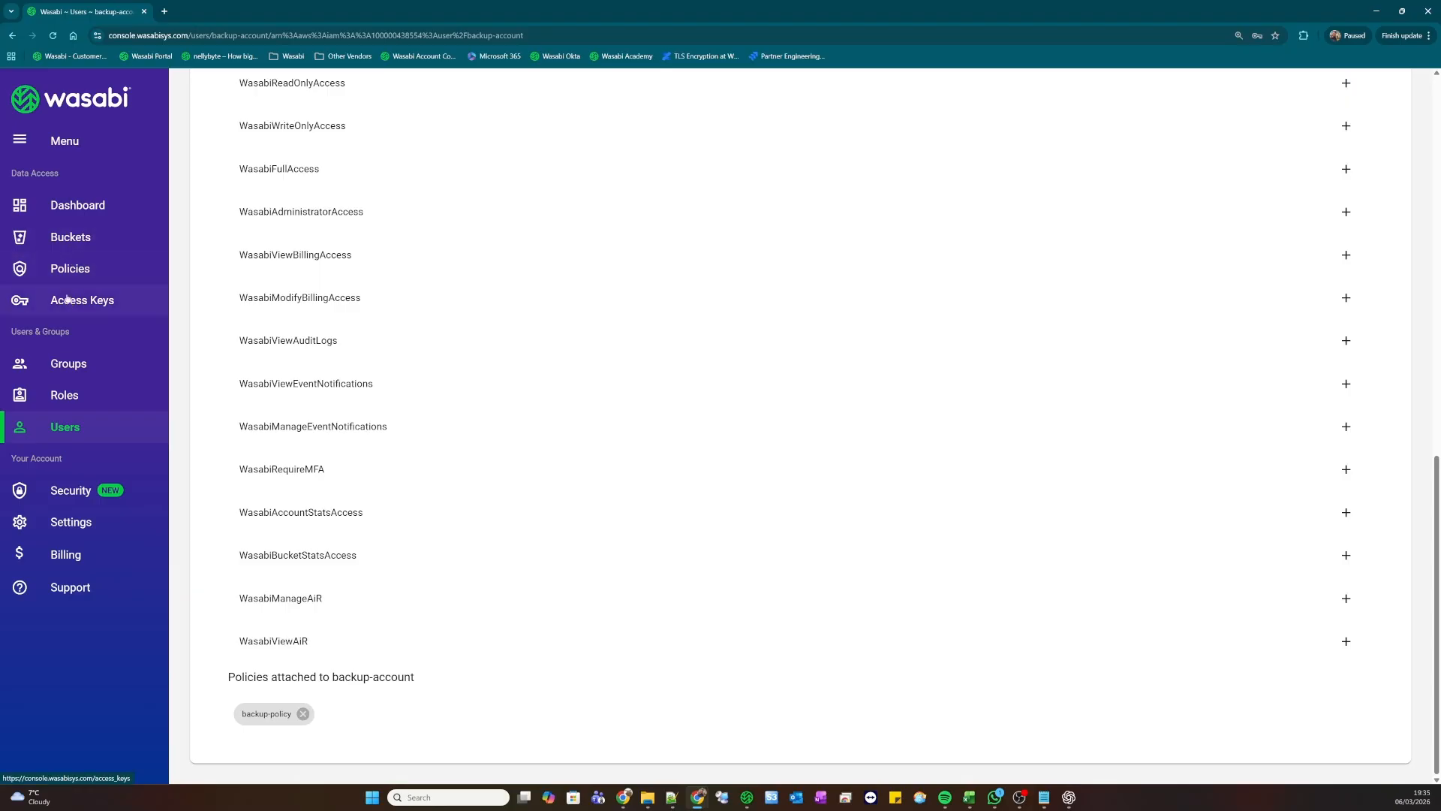
{"action": "left_click", "coordinate": [72, 432]}
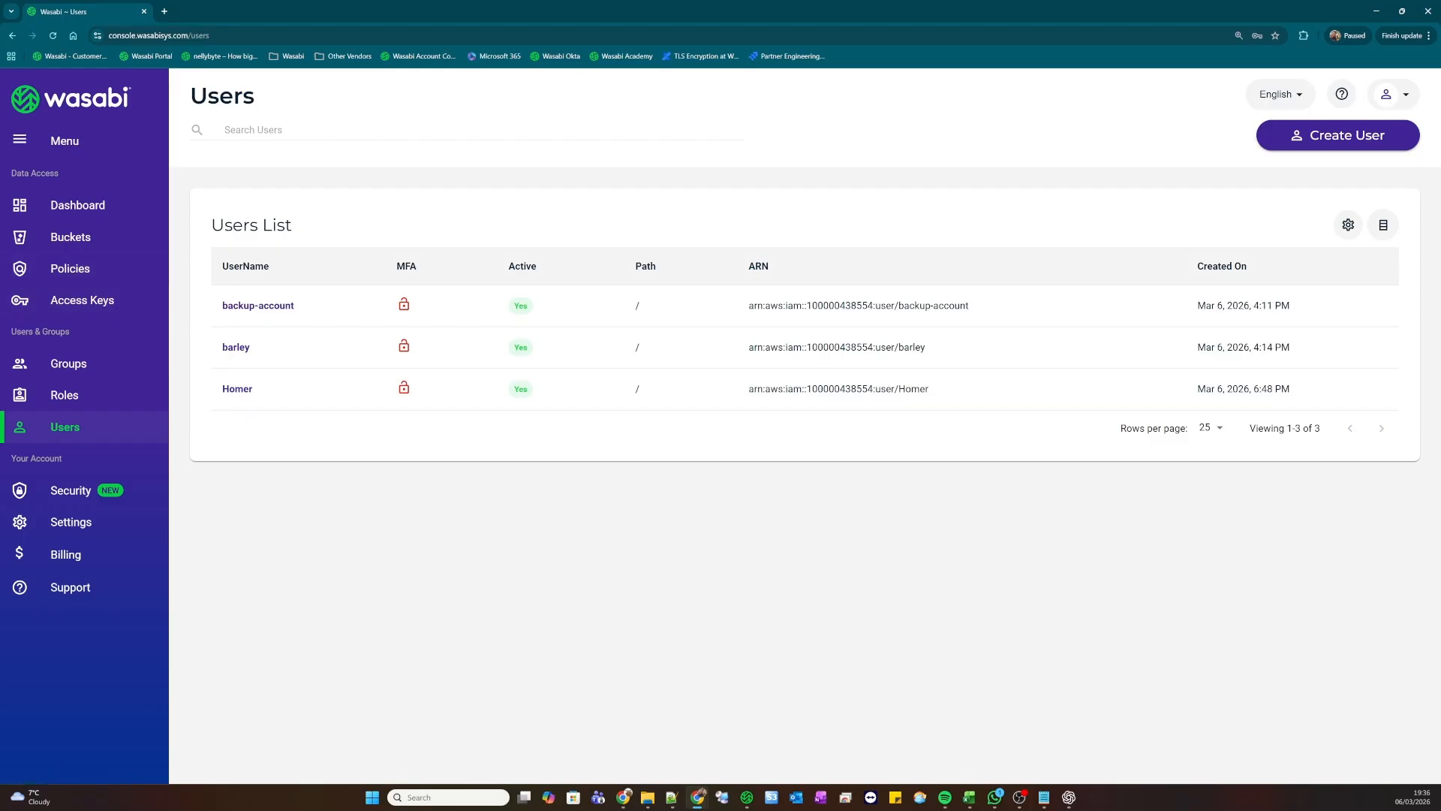
{"action": "key", "text": "alt+Tab"}
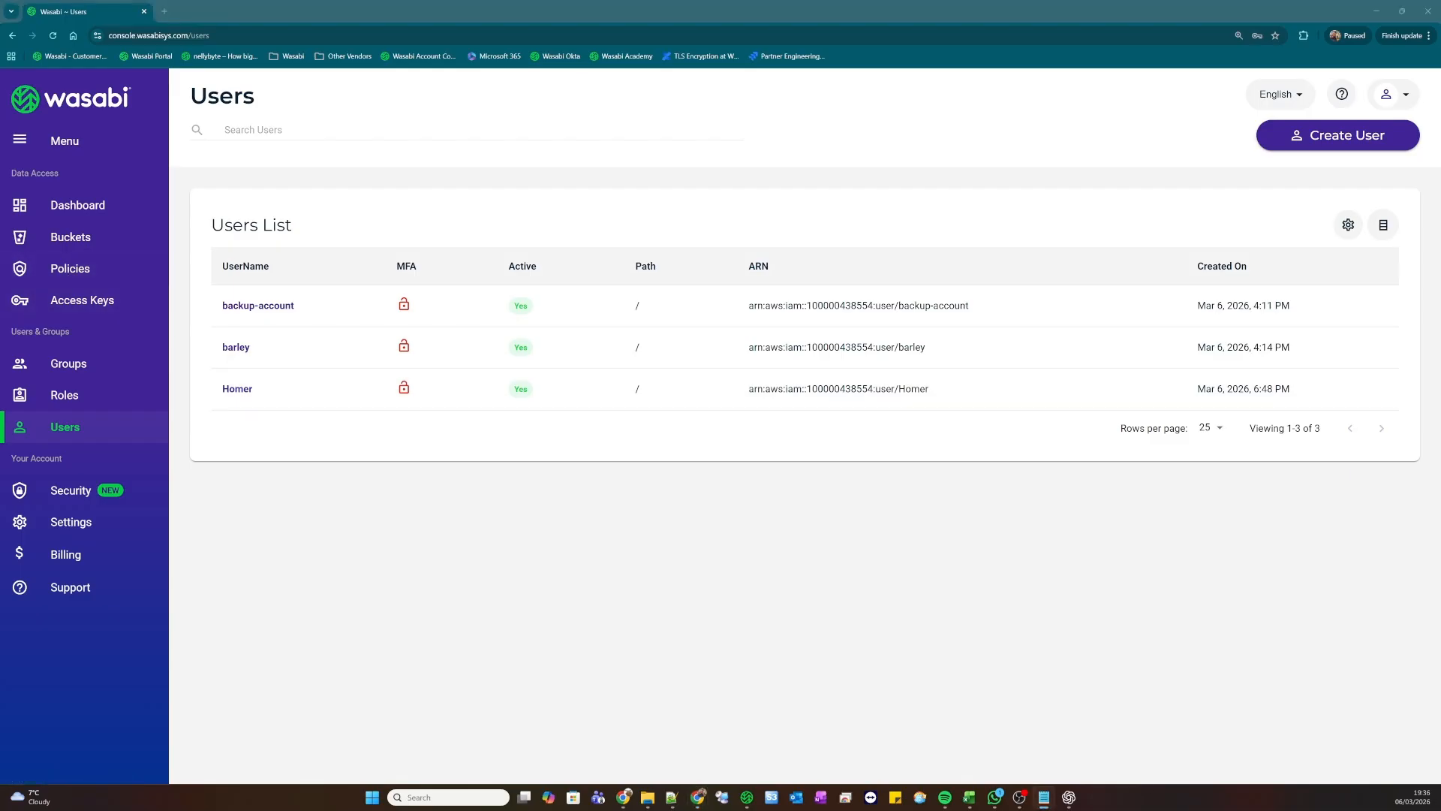
{"action": "key", "text": "alt+F4"}
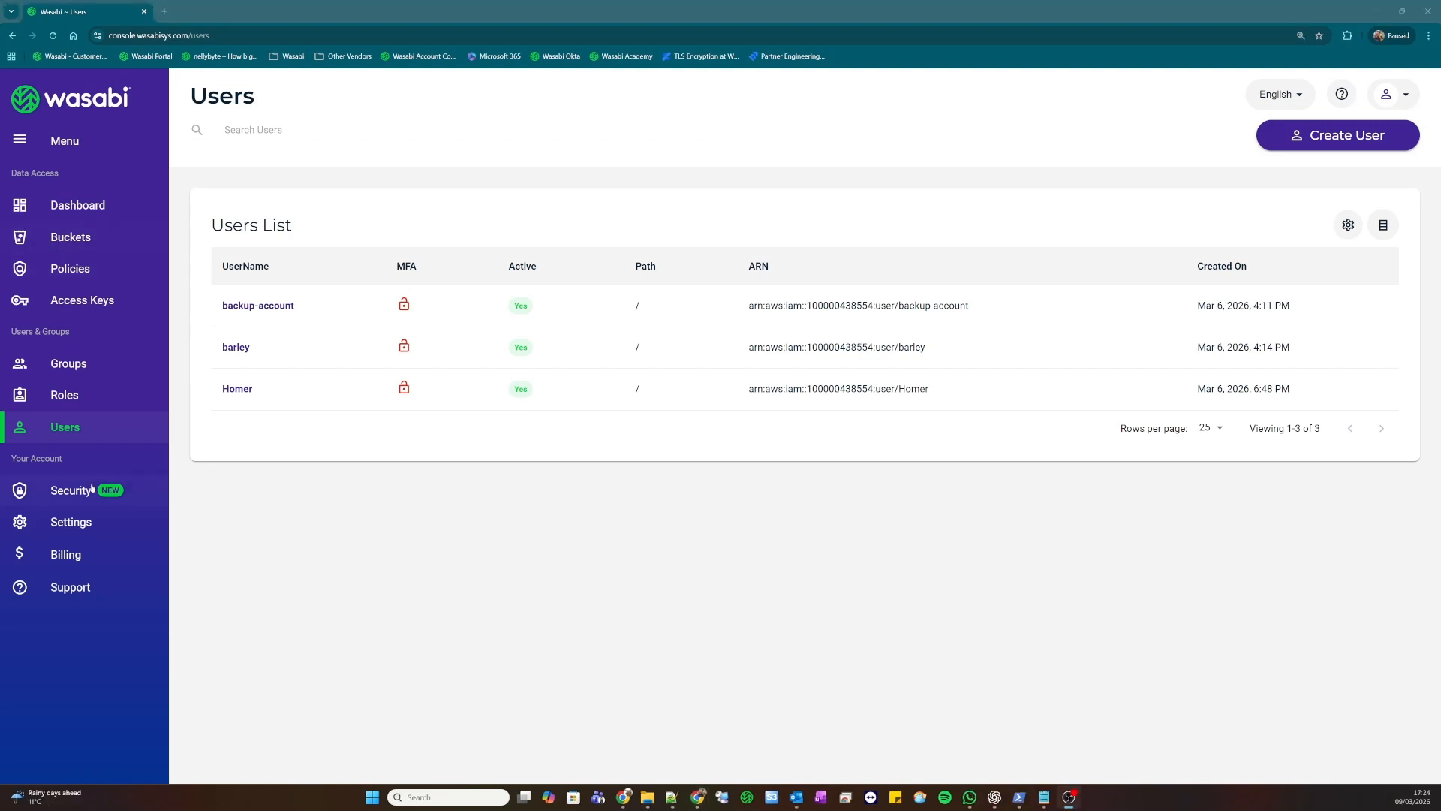
- Open Security > Administrative Logging and tick Enabled
{"action": "left_click", "coordinate": [78, 522]}
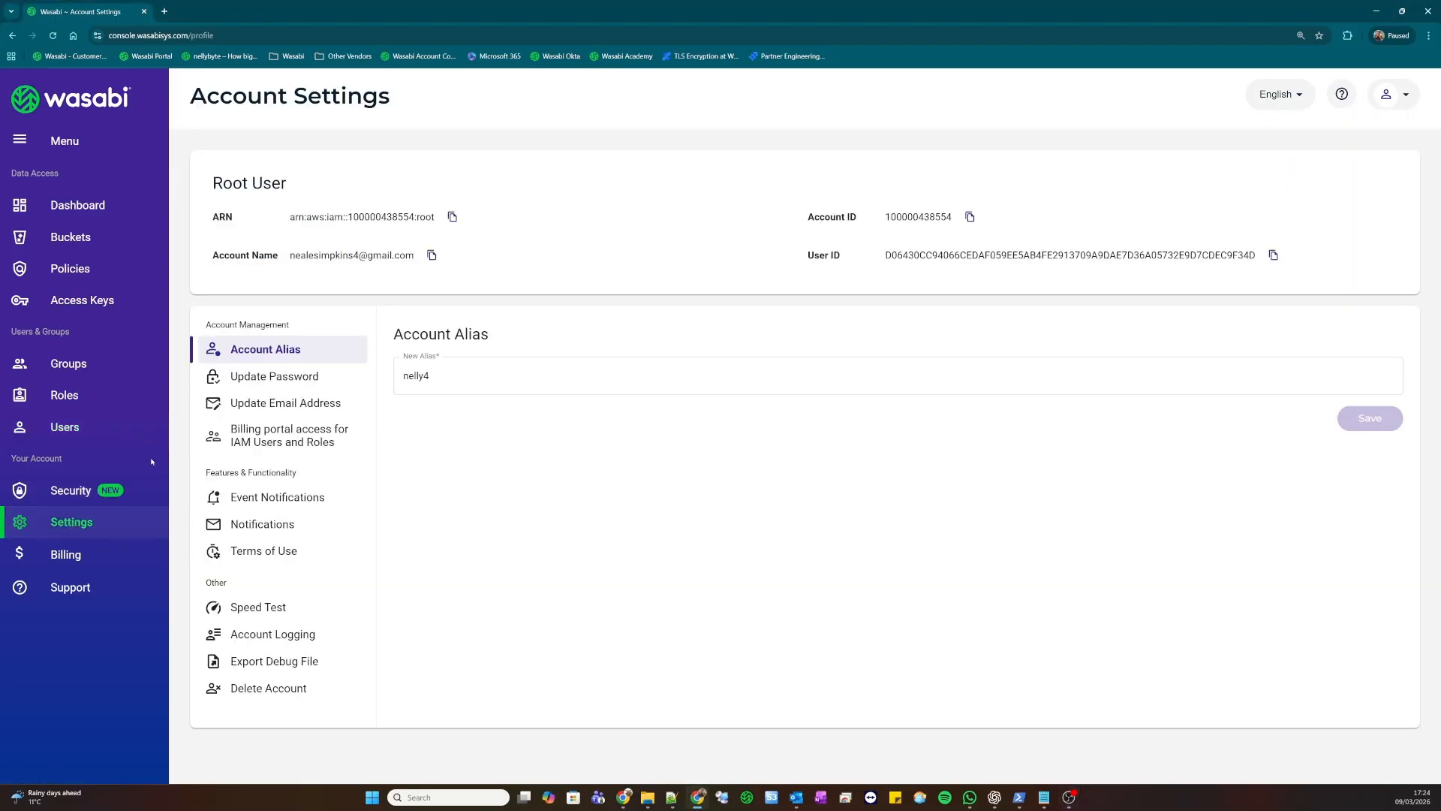
{"action": "left_click", "coordinate": [86, 489]}
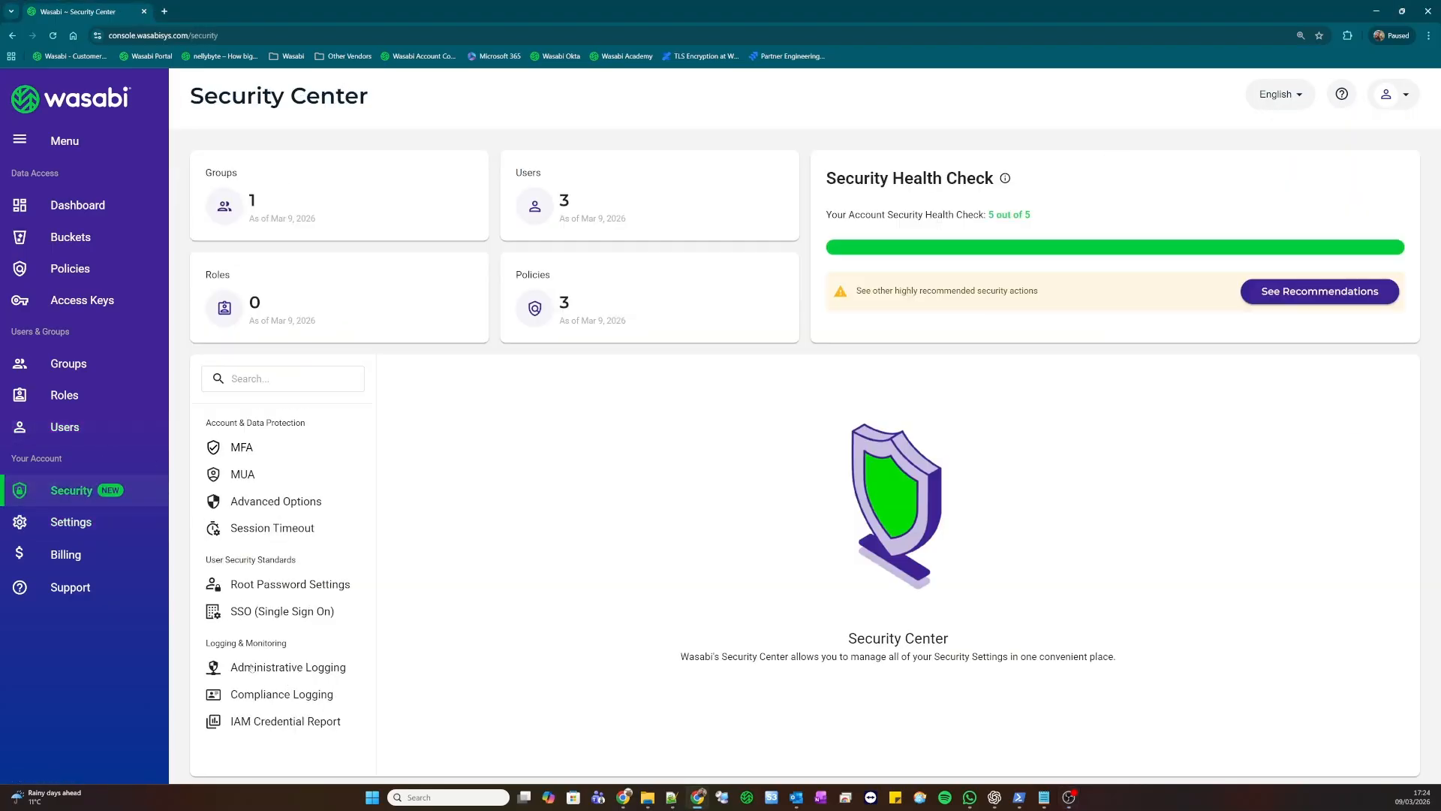
{"action": "left_click", "coordinate": [253, 669]}
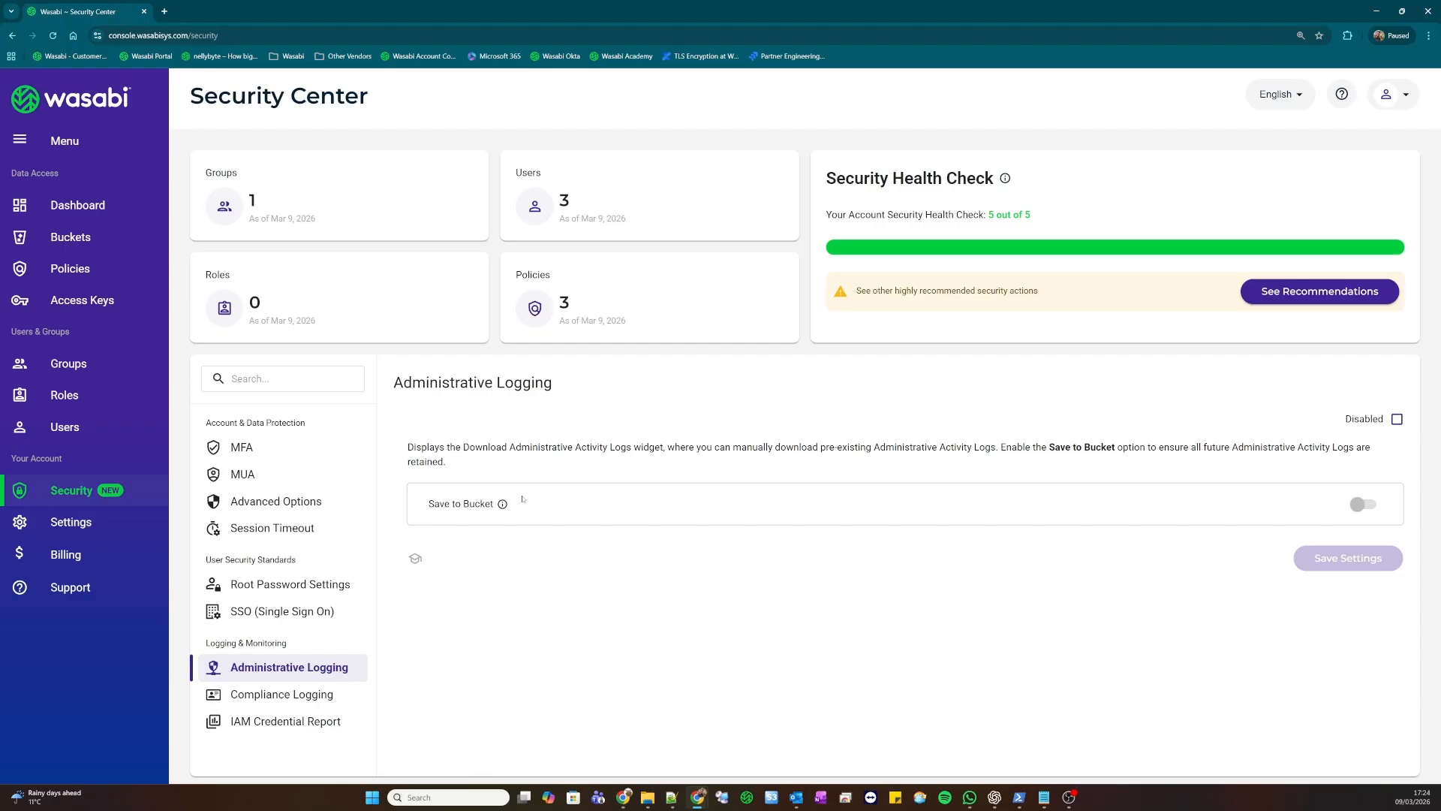
{"action": "mouse_move", "coordinate": [503, 507]}
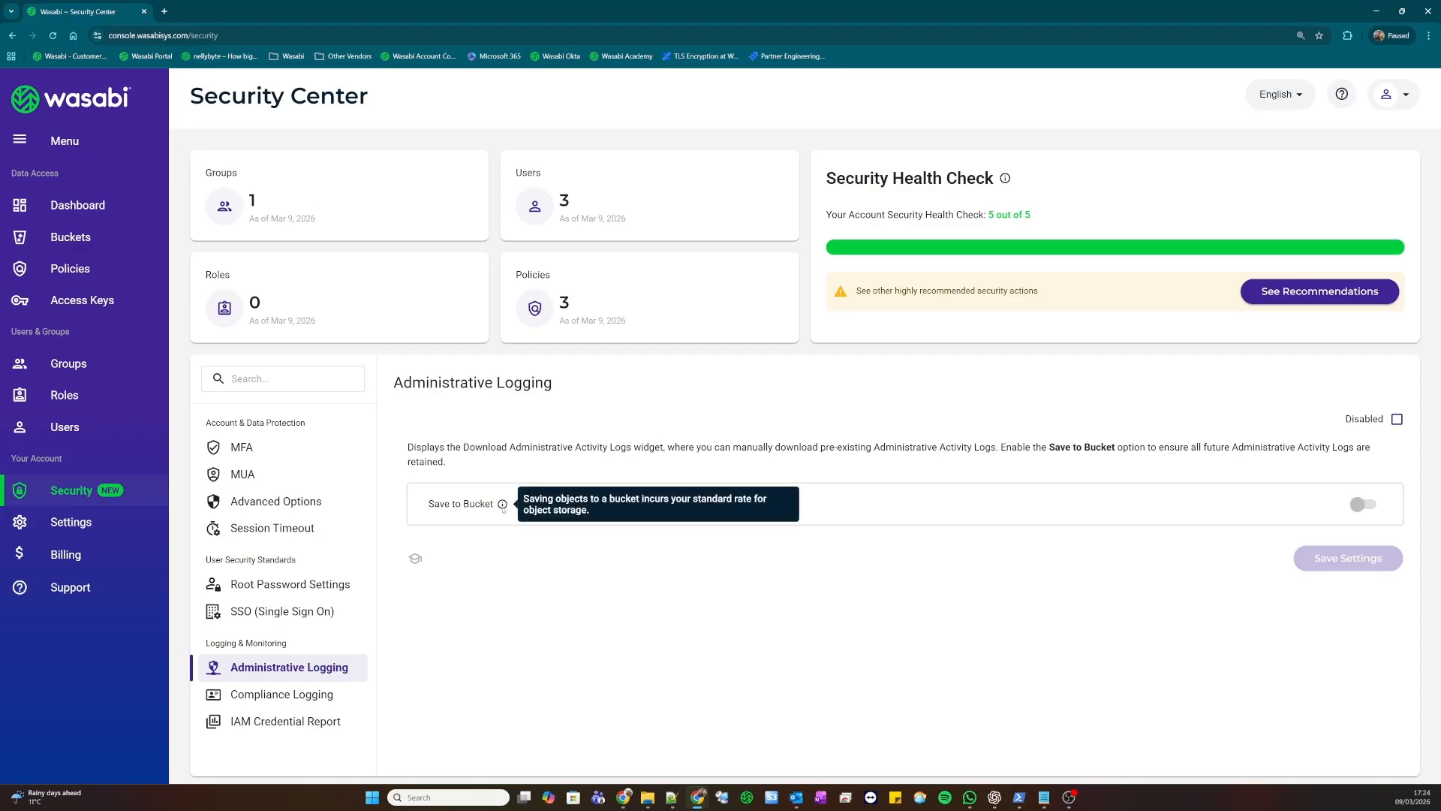
{"action": "left_click", "coordinate": [1396, 419]}
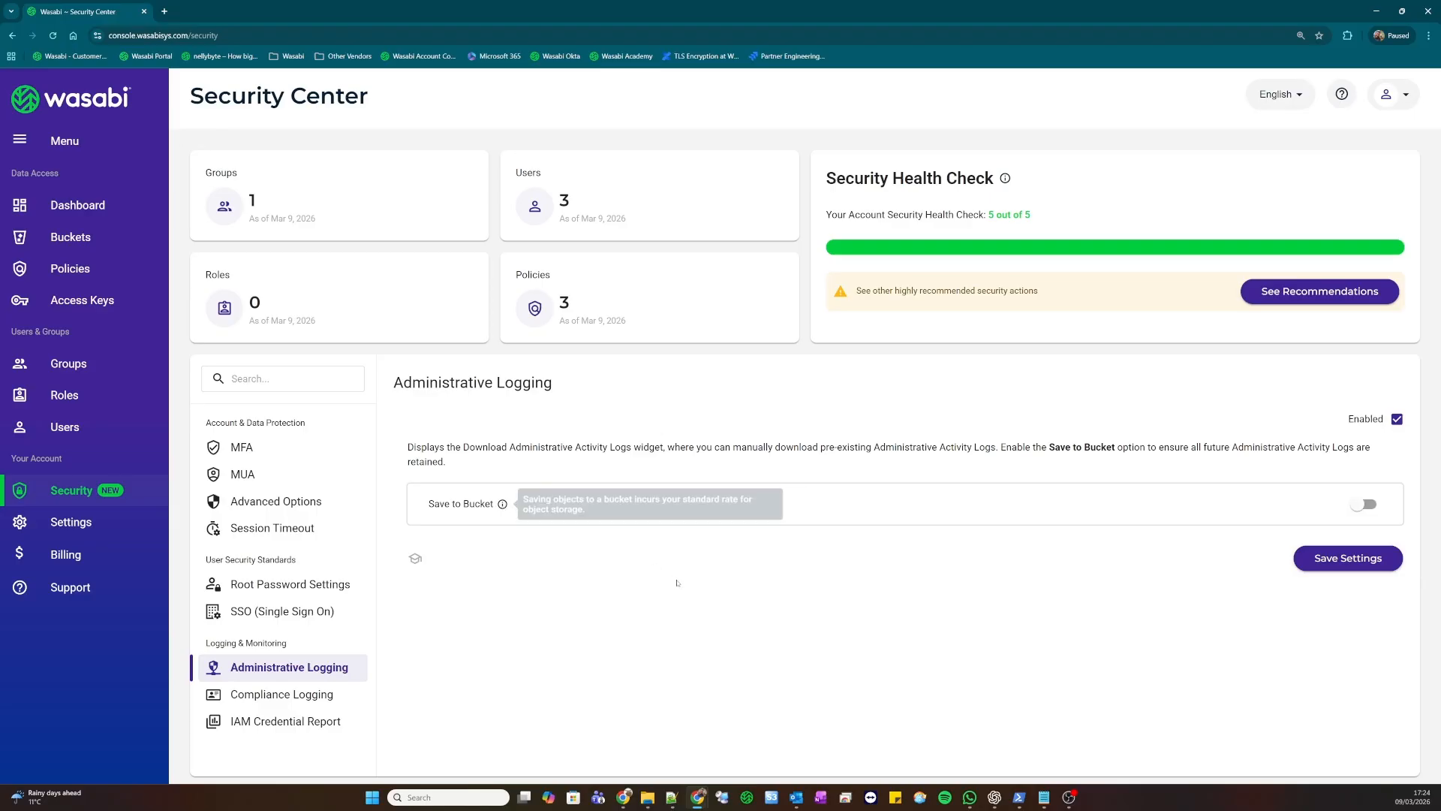
- Turn on Save to Bucket, cancel the empty target-bucket list, and start a new bucket
{"action": "left_click", "coordinate": [1367, 505]}
{"action": "left_click", "coordinate": [584, 563]}
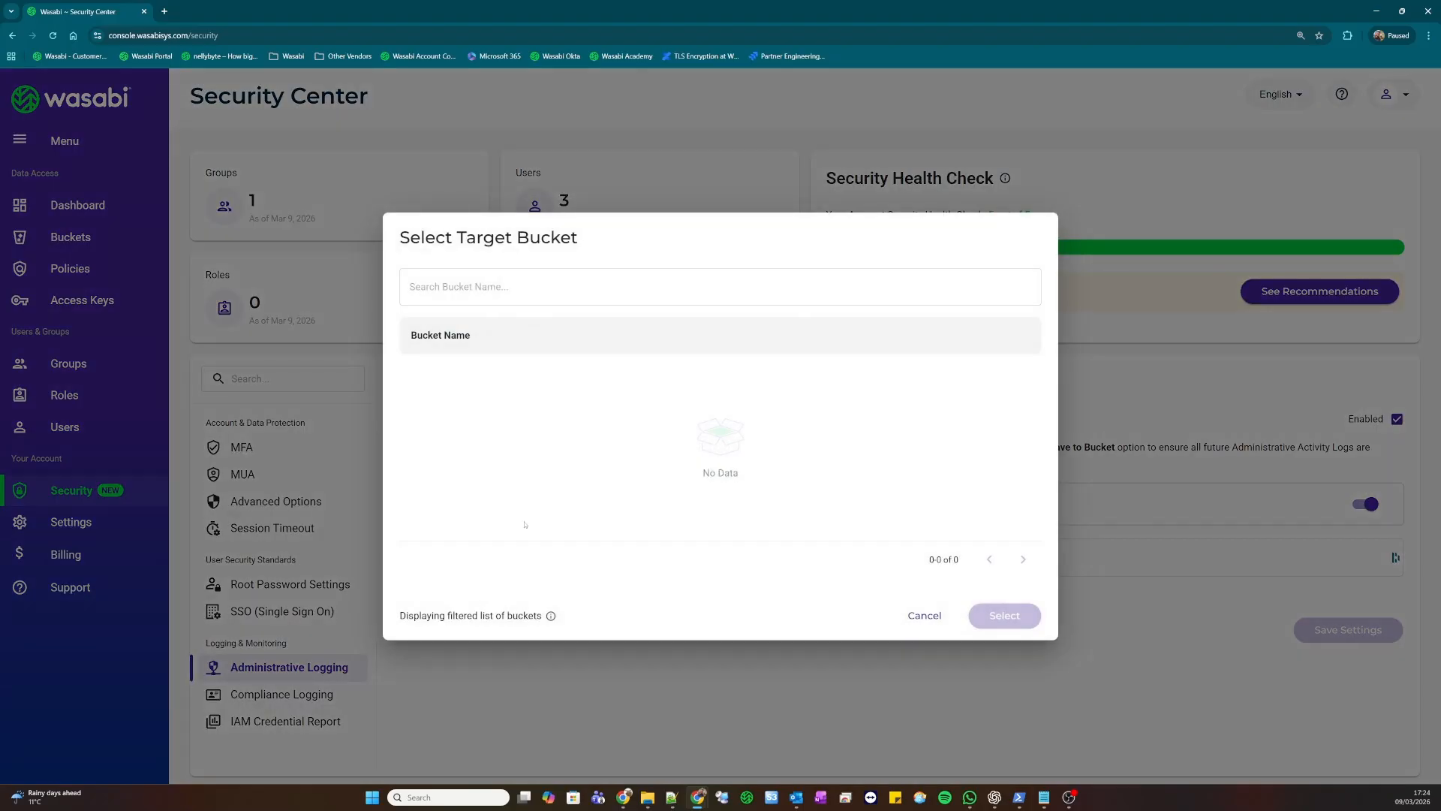
{"action": "mouse_move", "coordinate": [551, 616]}
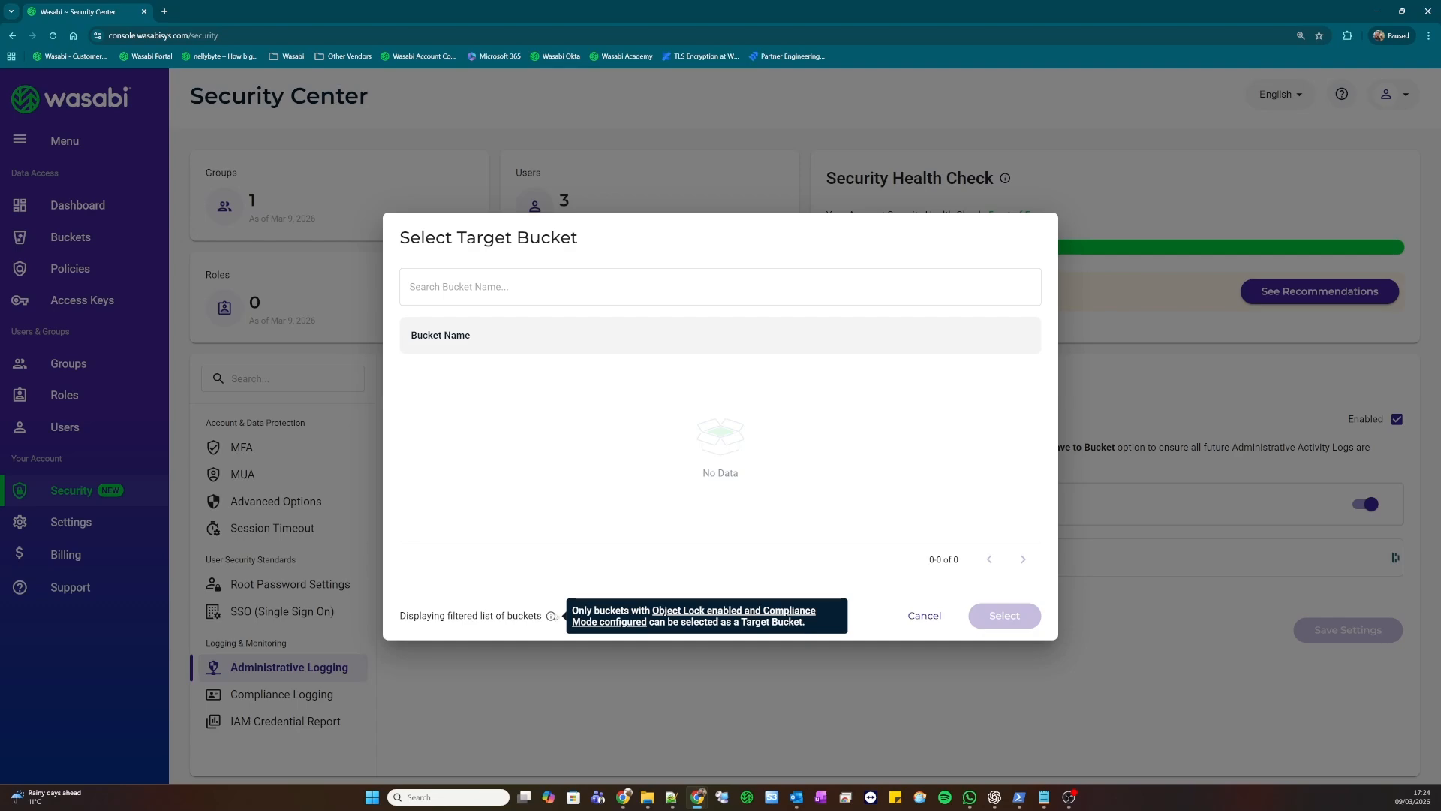
{"action": "left_click", "coordinate": [916, 616]}
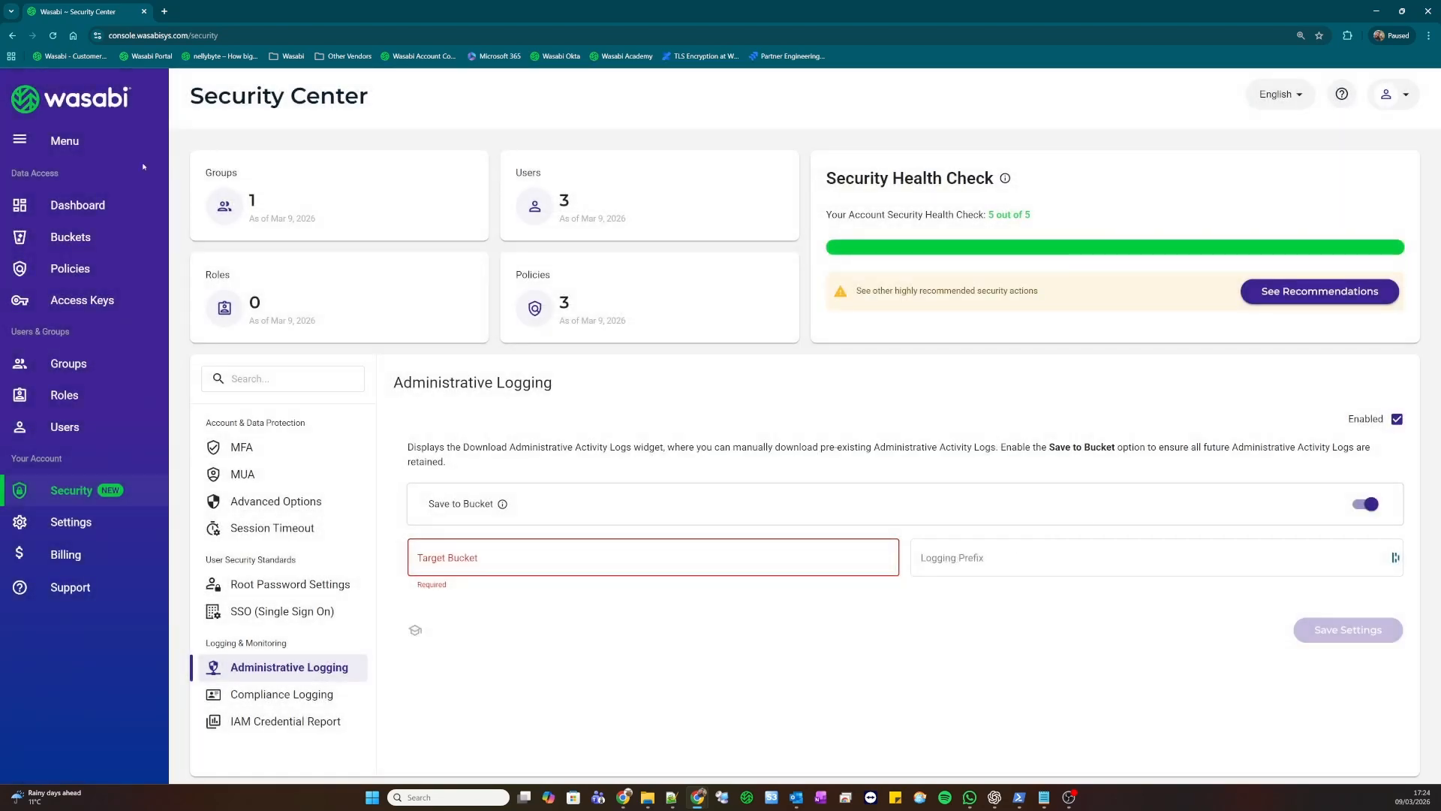
{"action": "left_click", "coordinate": [69, 236]}
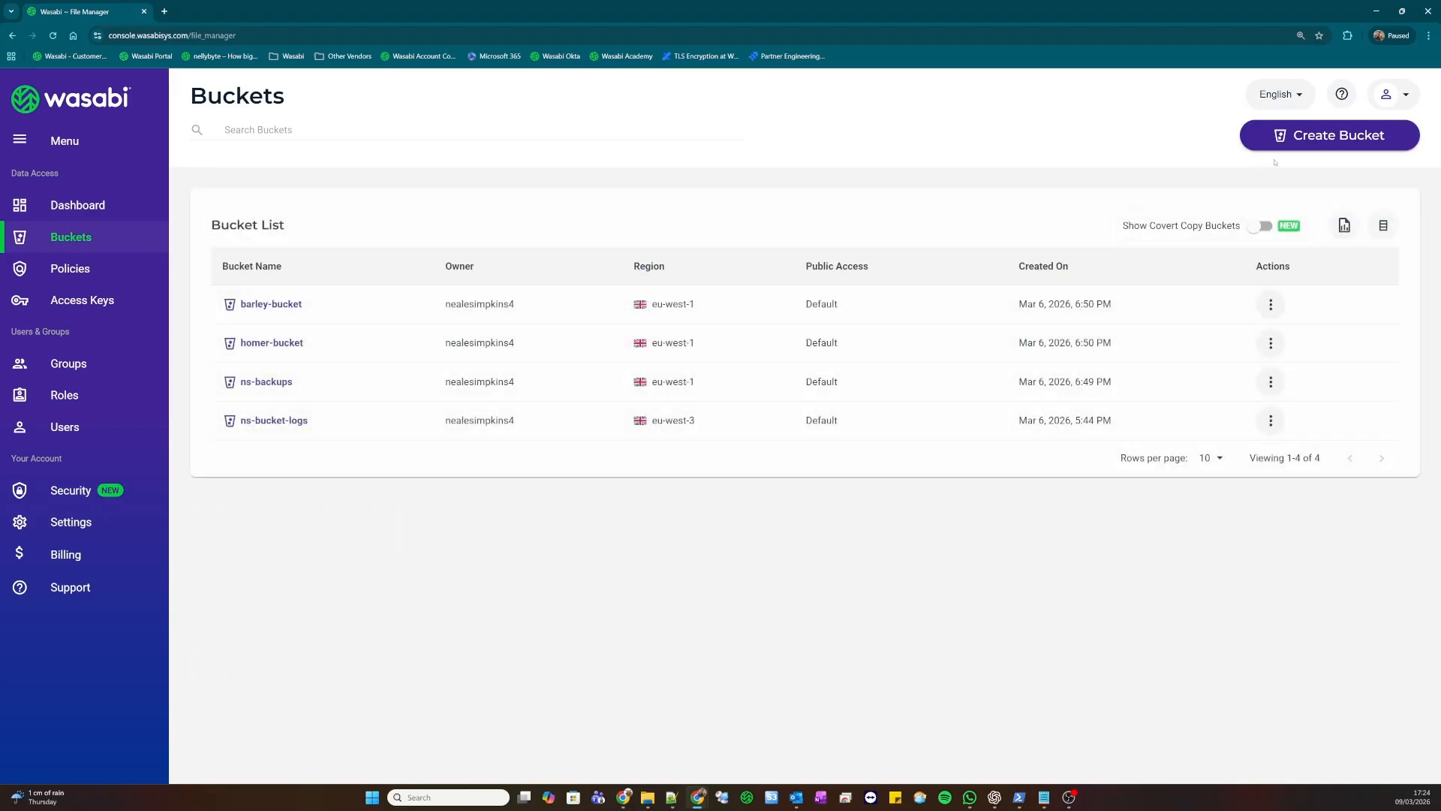
{"action": "left_click", "coordinate": [1274, 147]}
- Name the new bucket ns-admin-logs1 and place it in United Kingdom eu-west-3
{"action": "left_click", "coordinate": [621, 375]}
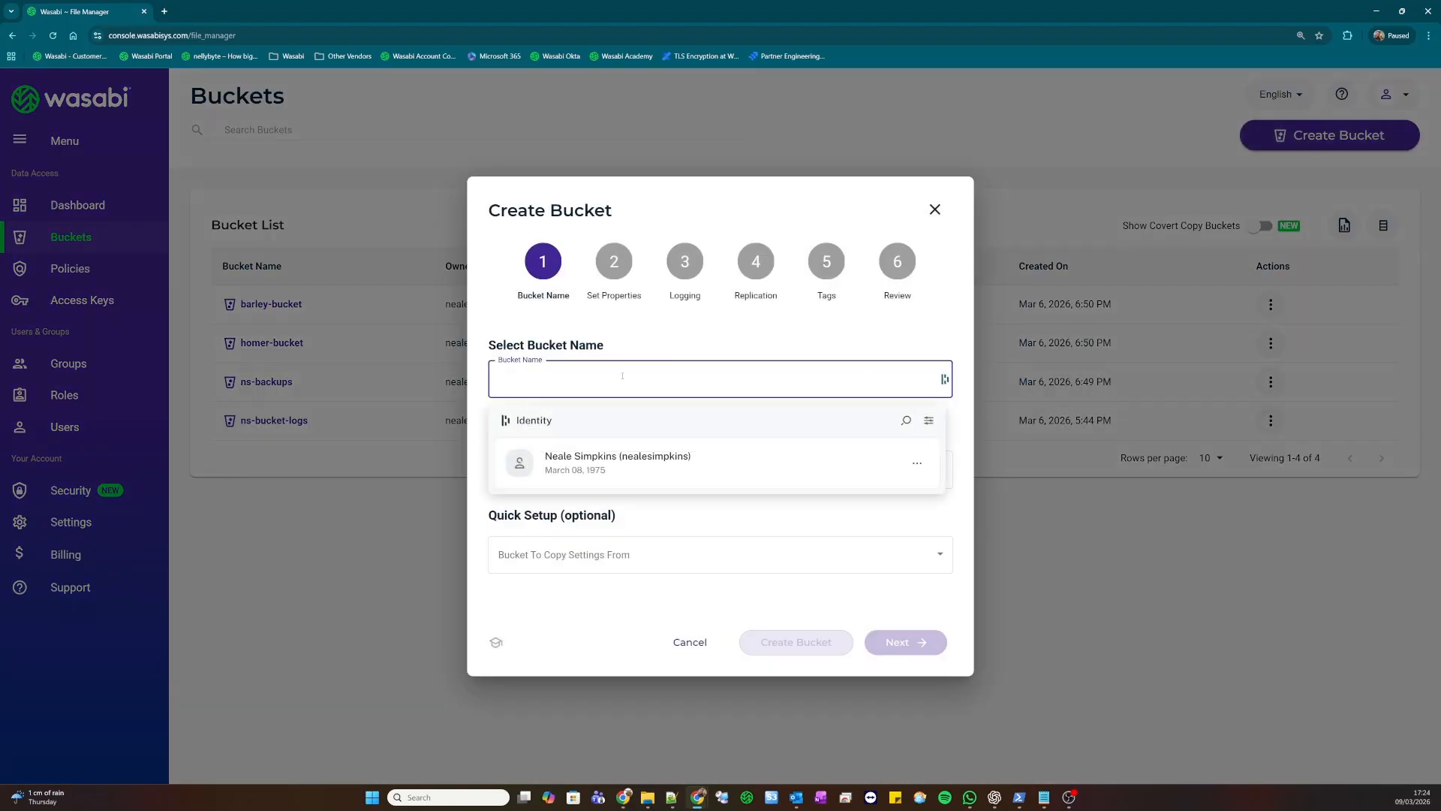
{"action": "type", "text": "Adm"}
{"action": "key", "text": "BackSpace"}
{"action": "key", "text": "BackSpace"}
{"action": "key", "text": "BackSpace"}
{"action": "key", "text": "BackSpace"}
{"action": "type", "text": "ns"}
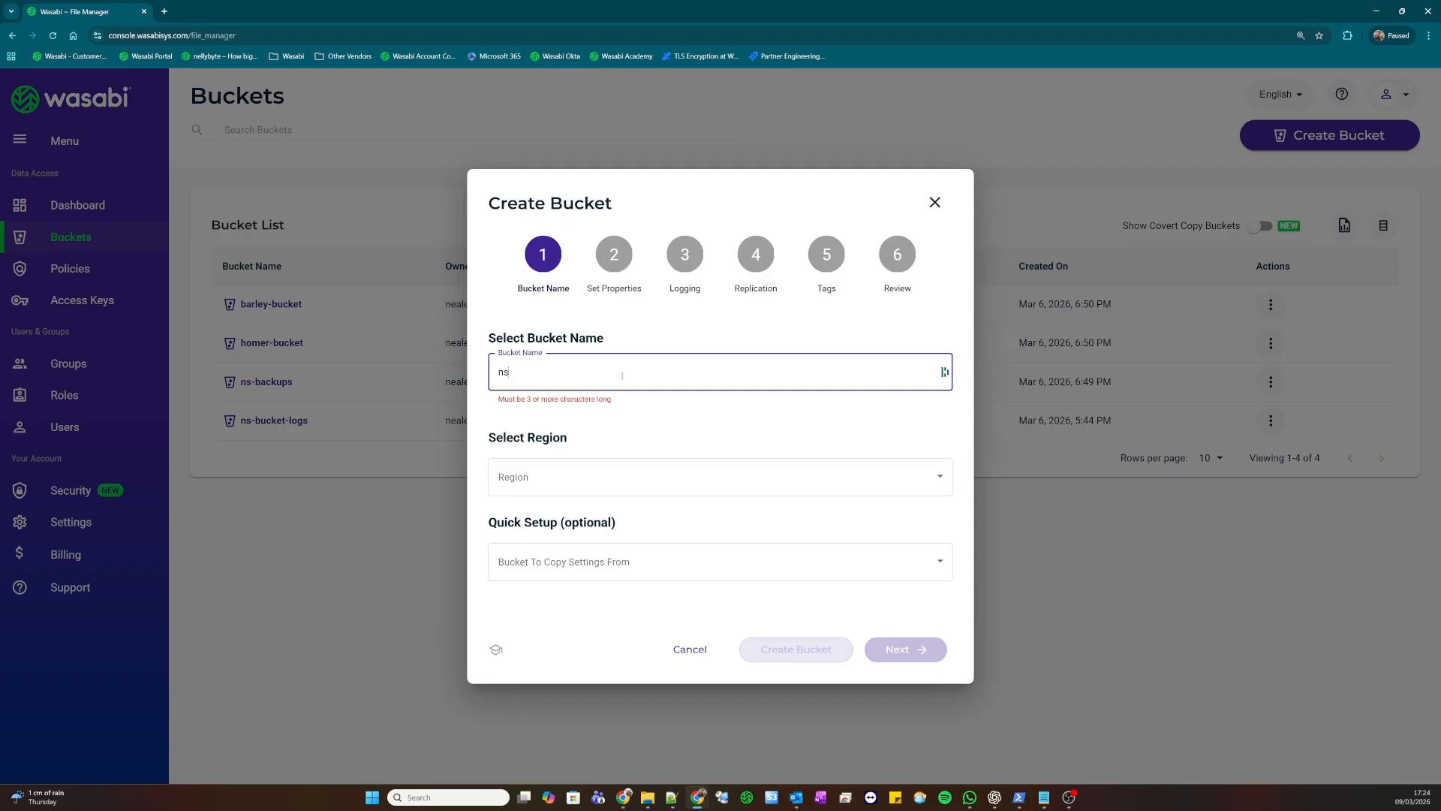
{"action": "type", "text": "-admin-log"}
{"action": "left_click", "coordinate": [585, 380]}
{"action": "type", "text": "1"}
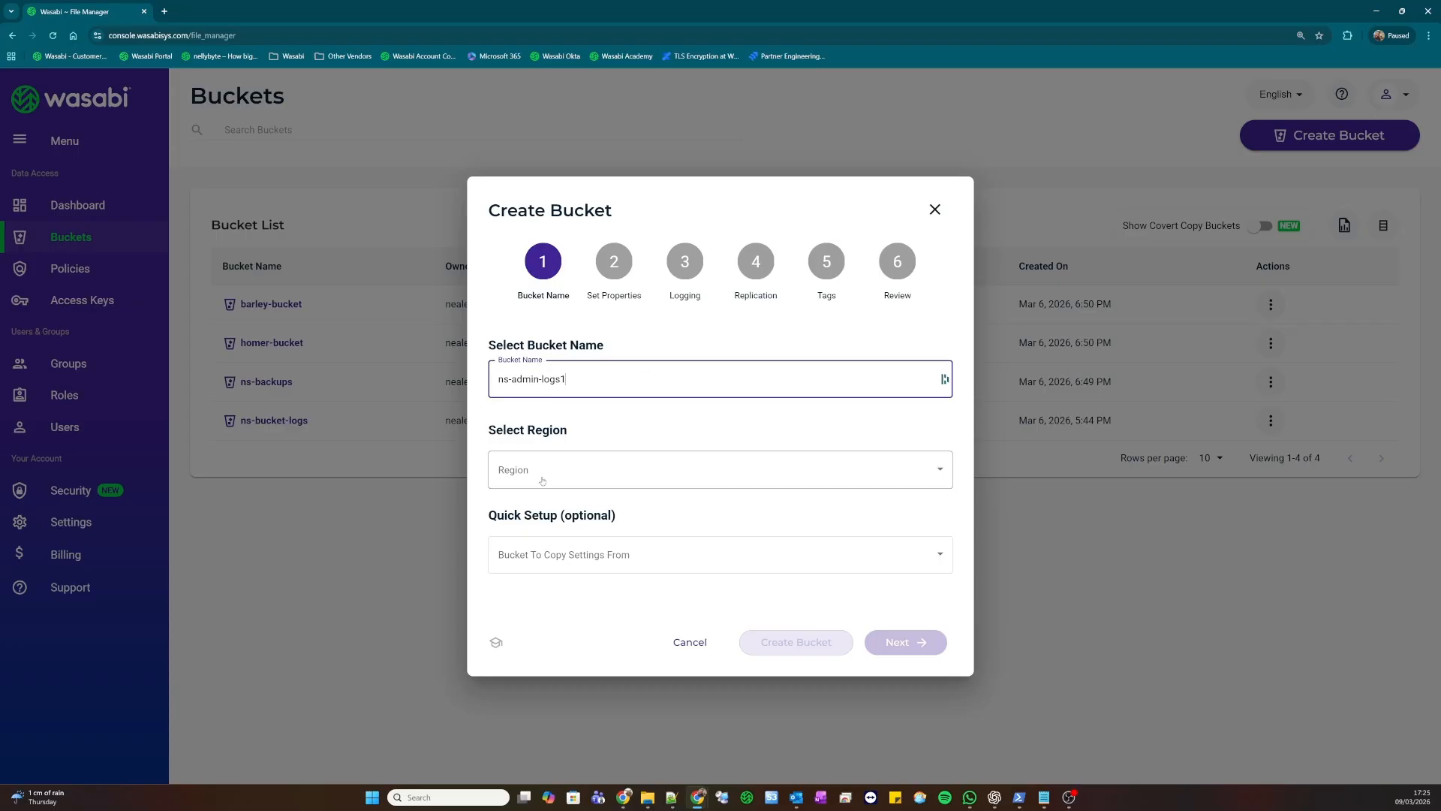
{"action": "left_click", "coordinate": [615, 470]}
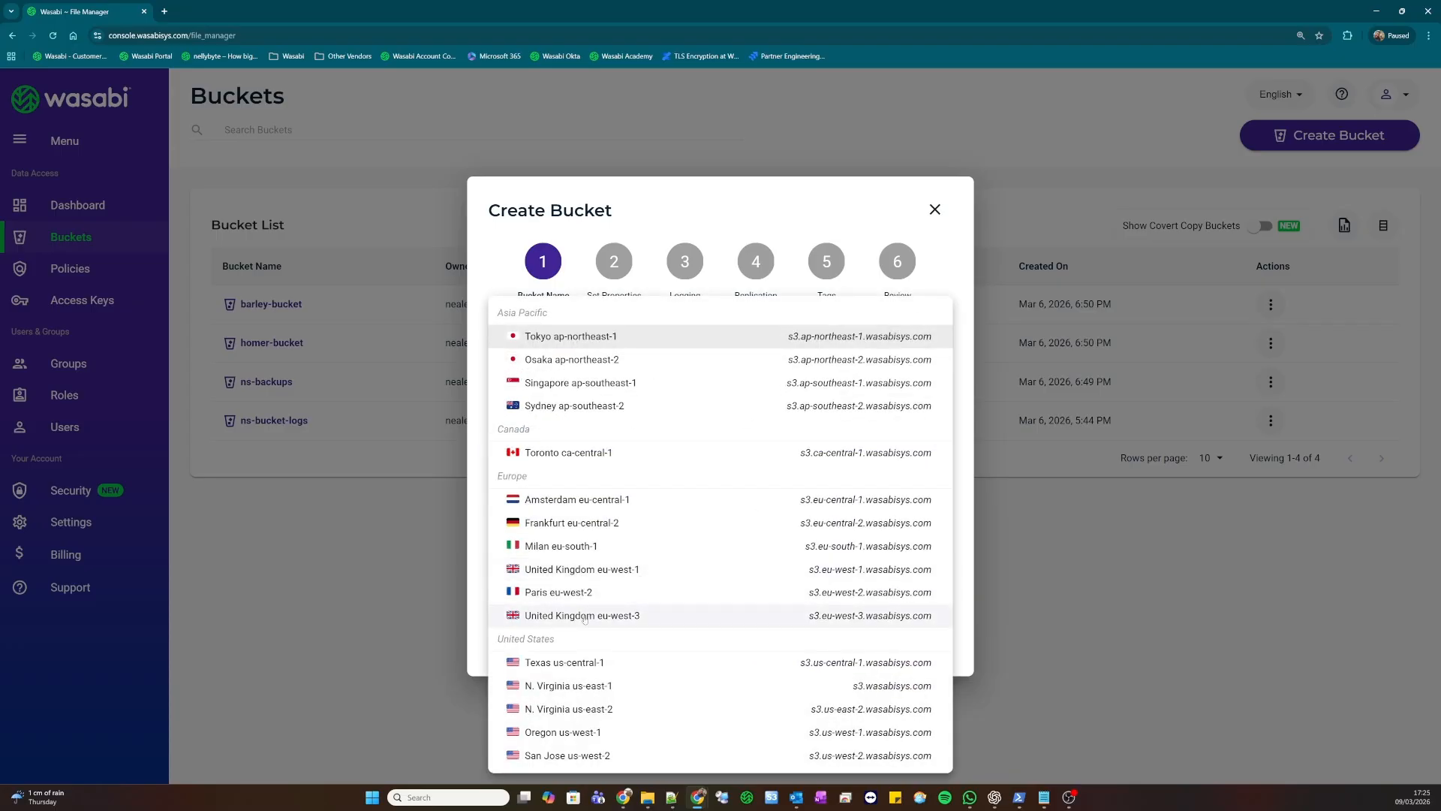
{"action": "left_click", "coordinate": [582, 616]}
- Enable versioning and Object Lock, skip logging, replication and tags, and create the bucket
{"action": "left_click", "coordinate": [872, 648]}
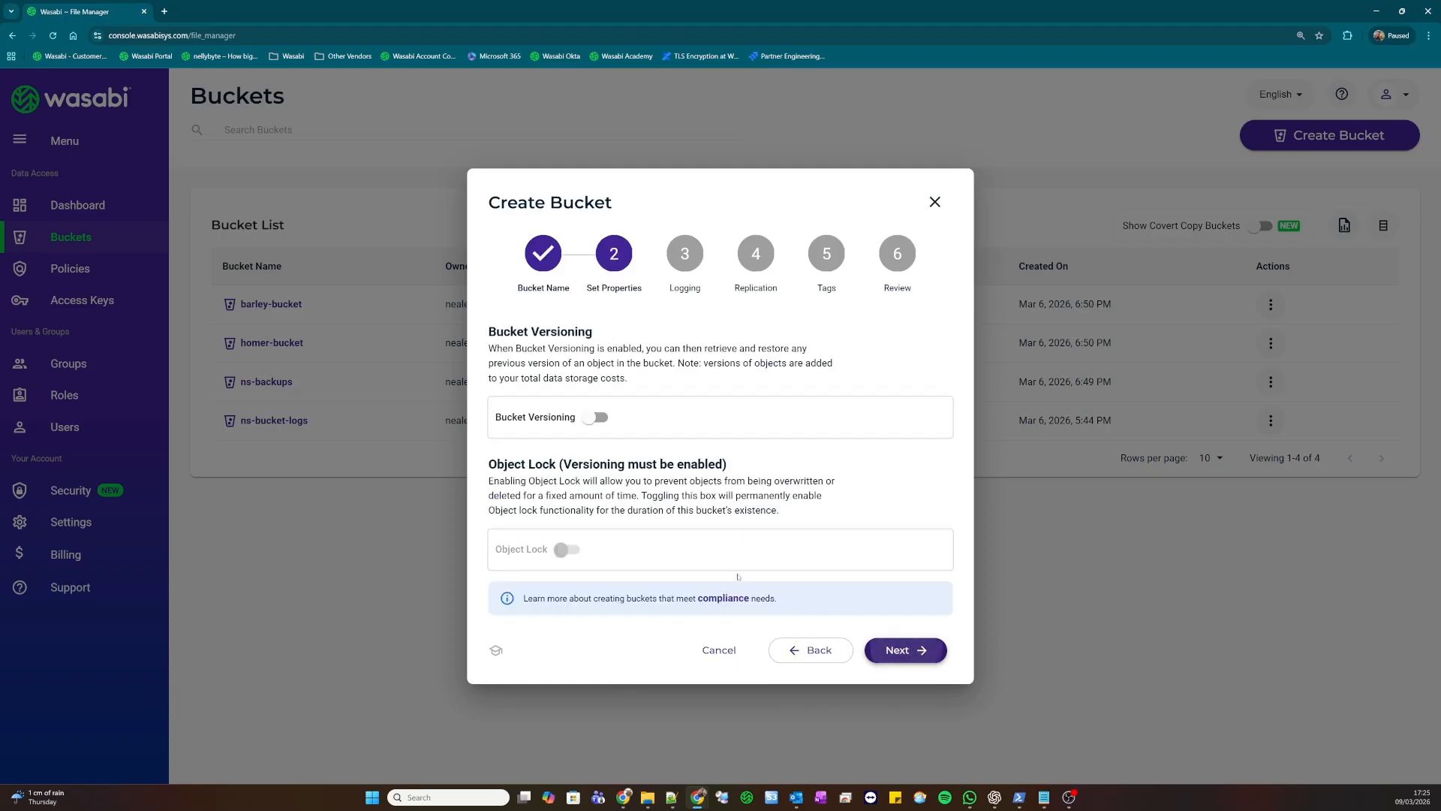
{"action": "left_click", "coordinate": [597, 417]}
{"action": "left_click", "coordinate": [572, 550]}
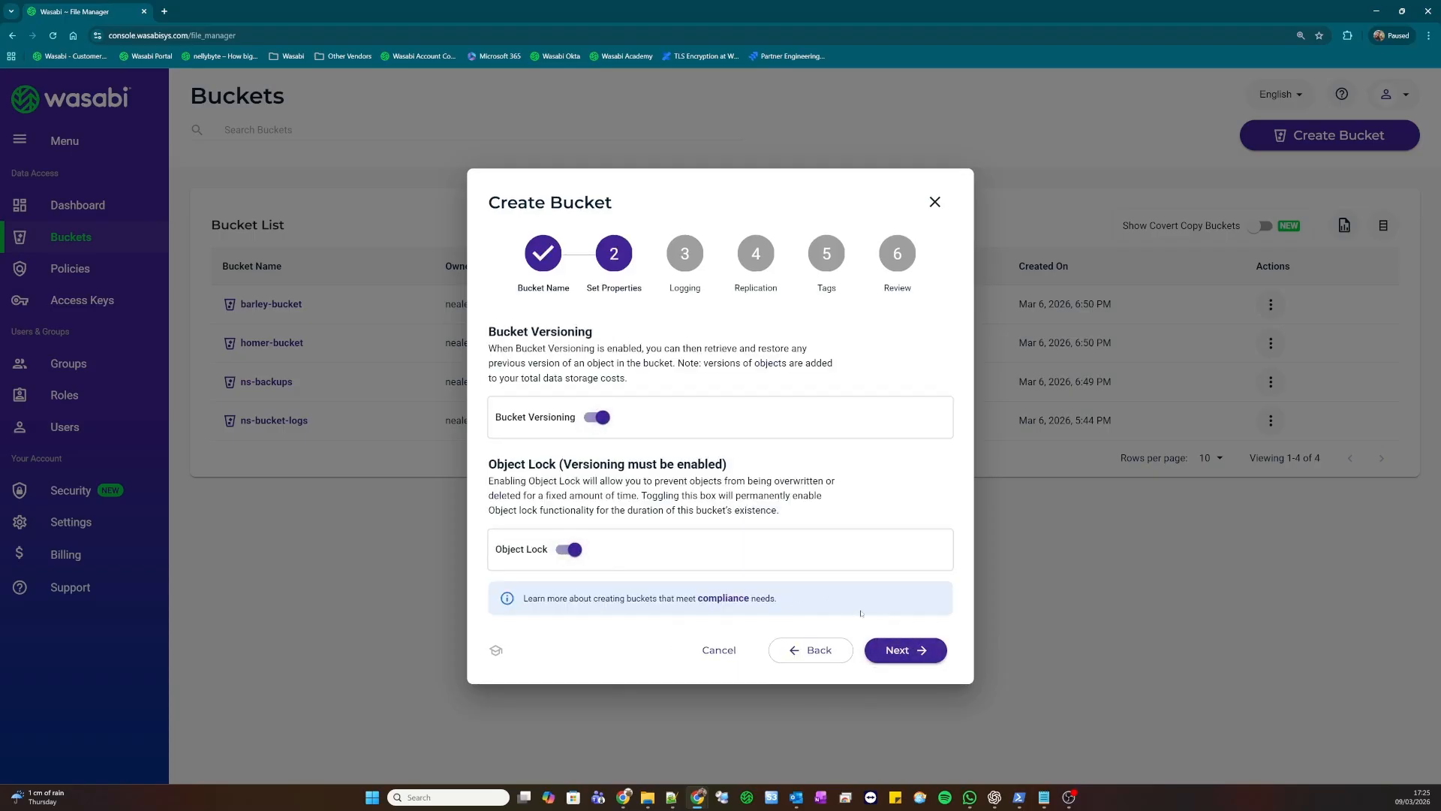
{"action": "left_click", "coordinate": [901, 651]}
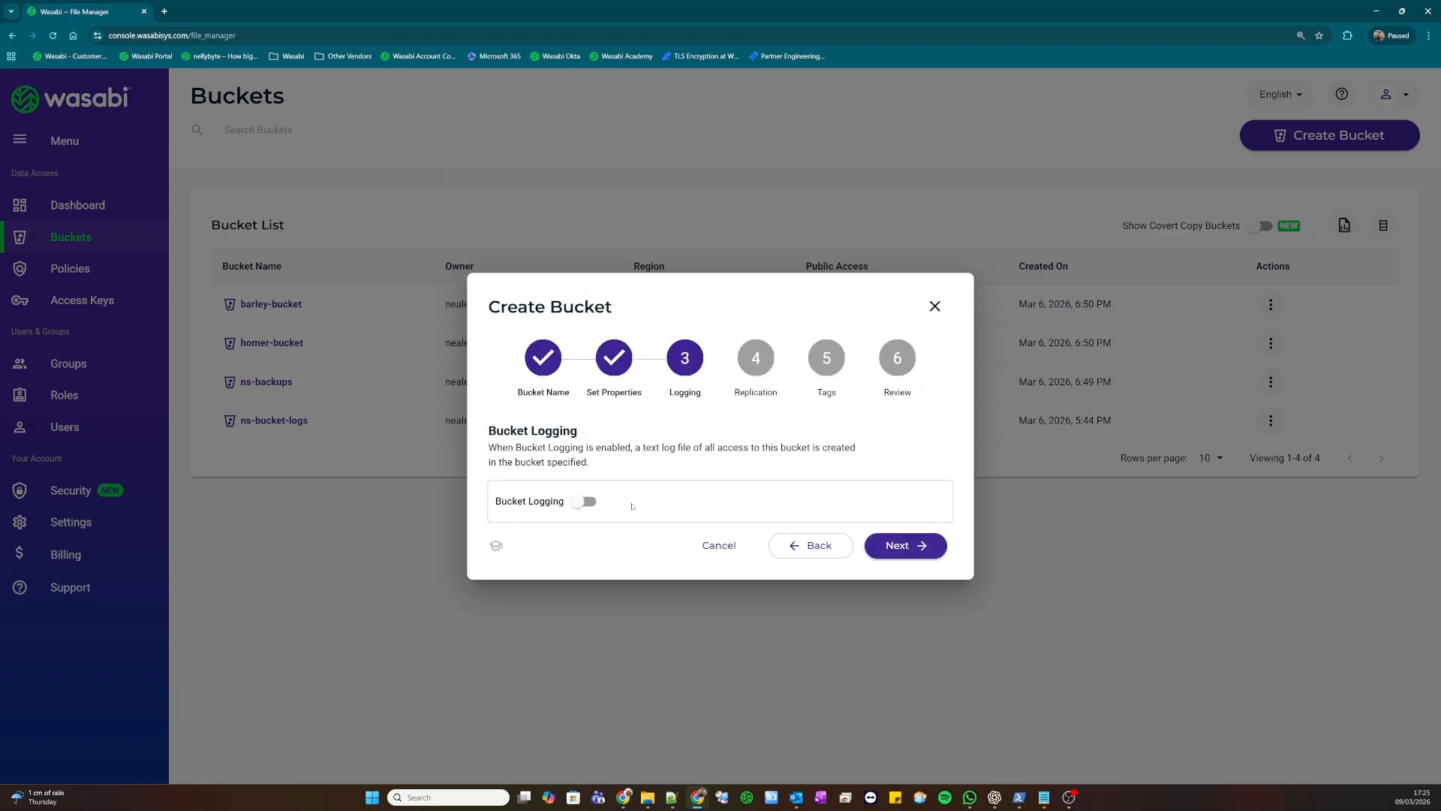
{"action": "left_click", "coordinate": [901, 545]}
{"action": "left_click", "coordinate": [923, 582]}
{"action": "left_click", "coordinate": [914, 575]}
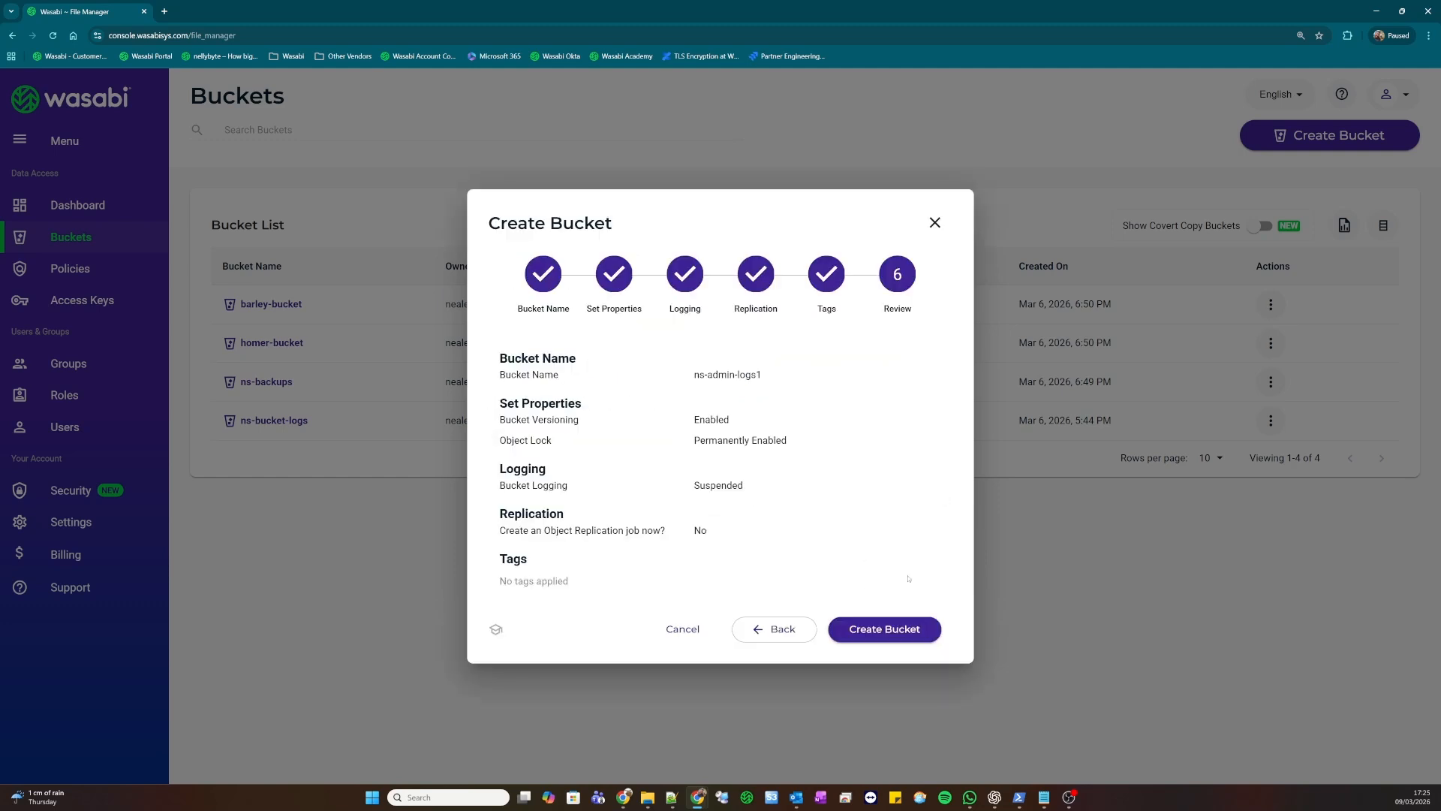
{"action": "left_click", "coordinate": [895, 635]}
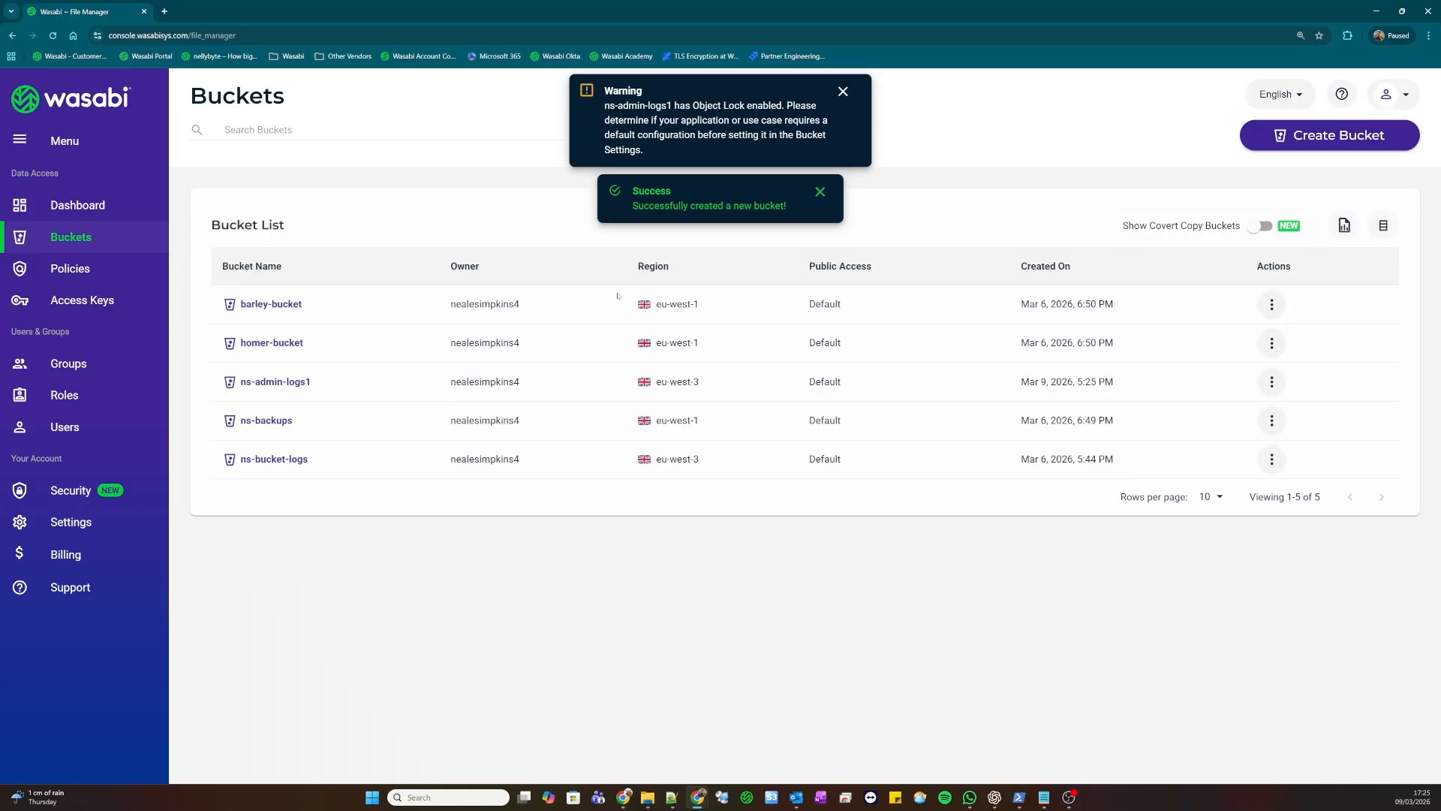
- Open ns-admin-logs1's settings on the Object Lock tab
{"action": "left_click", "coordinate": [820, 193]}
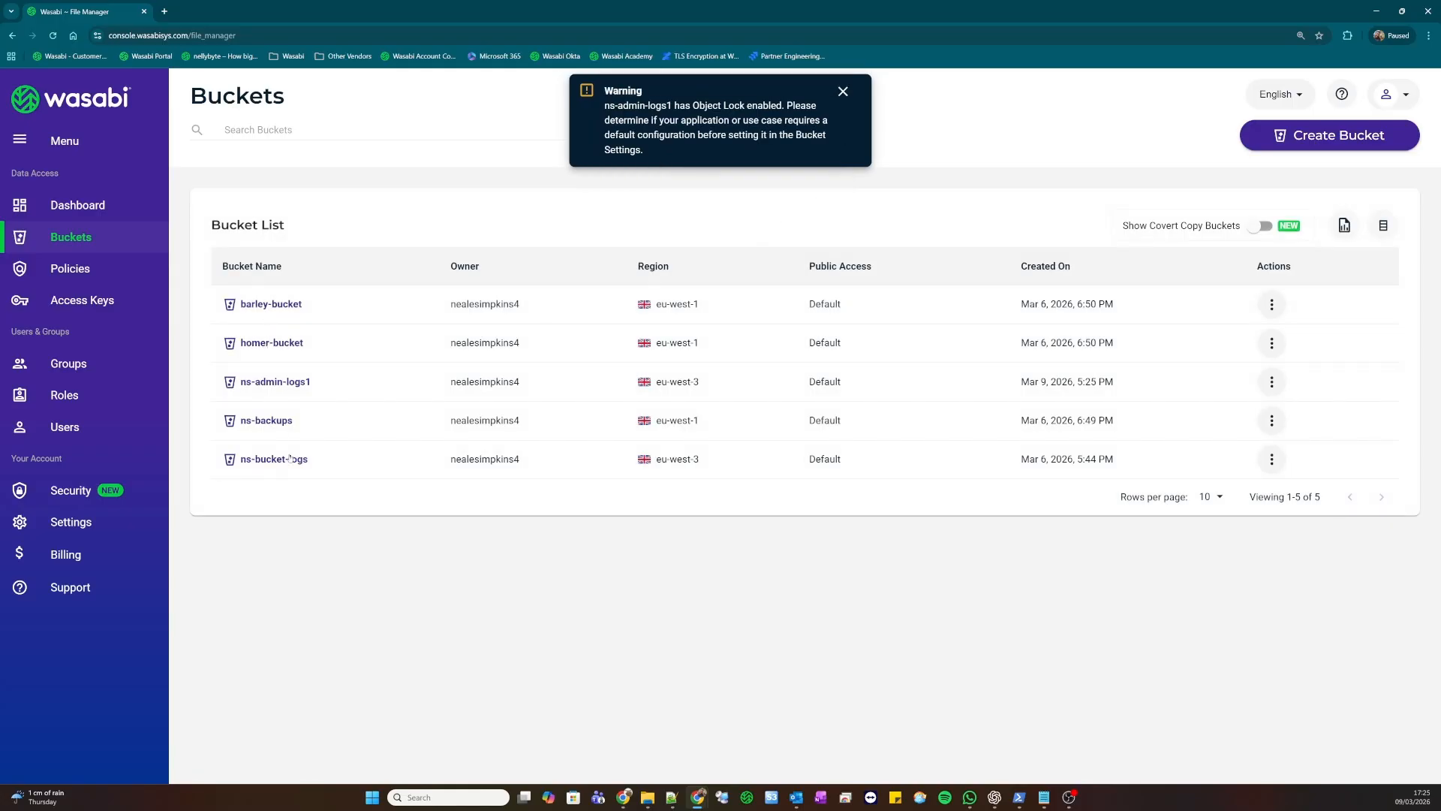
{"action": "left_click", "coordinate": [1272, 381]}
{"action": "left_click", "coordinate": [1285, 380]}
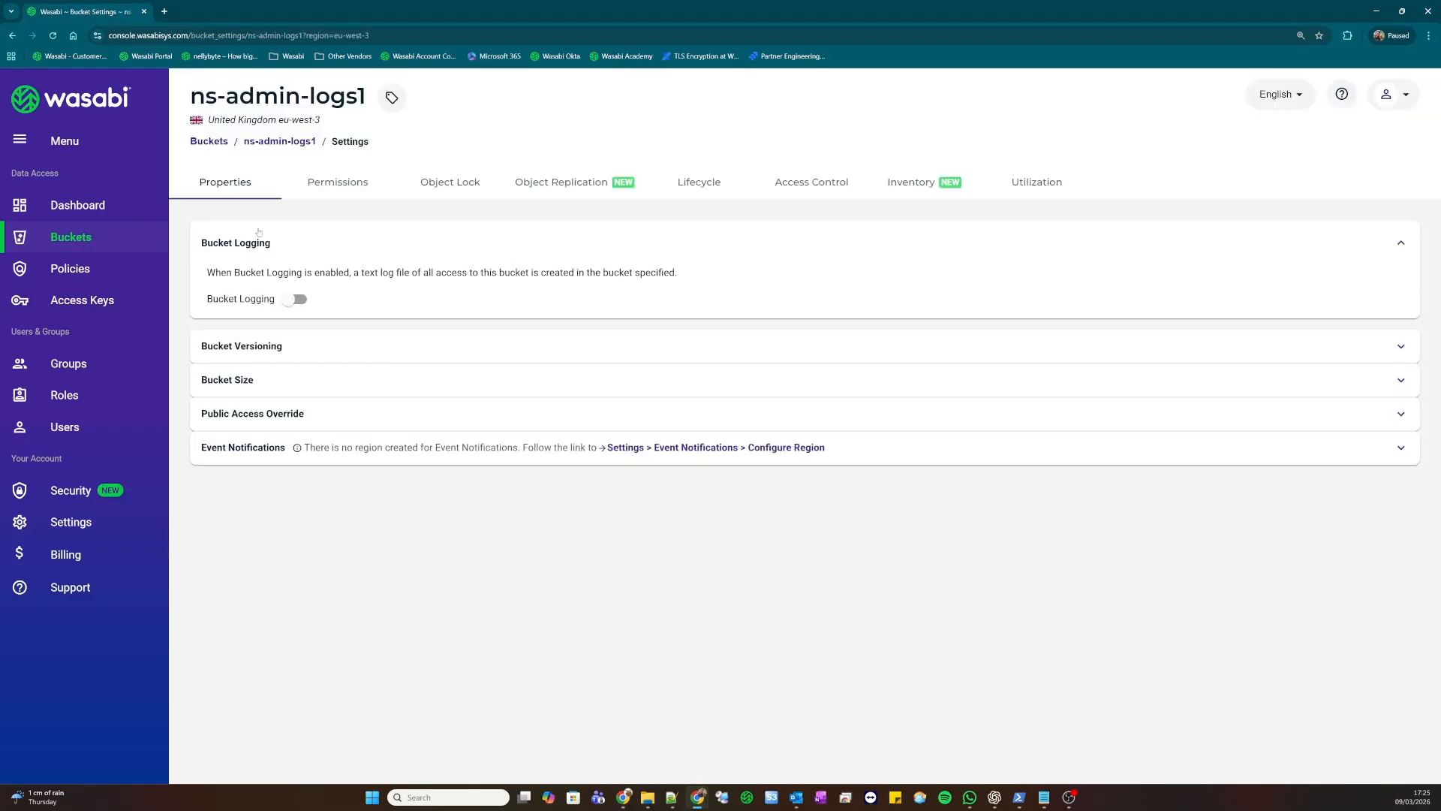
{"action": "left_click", "coordinate": [449, 184]}
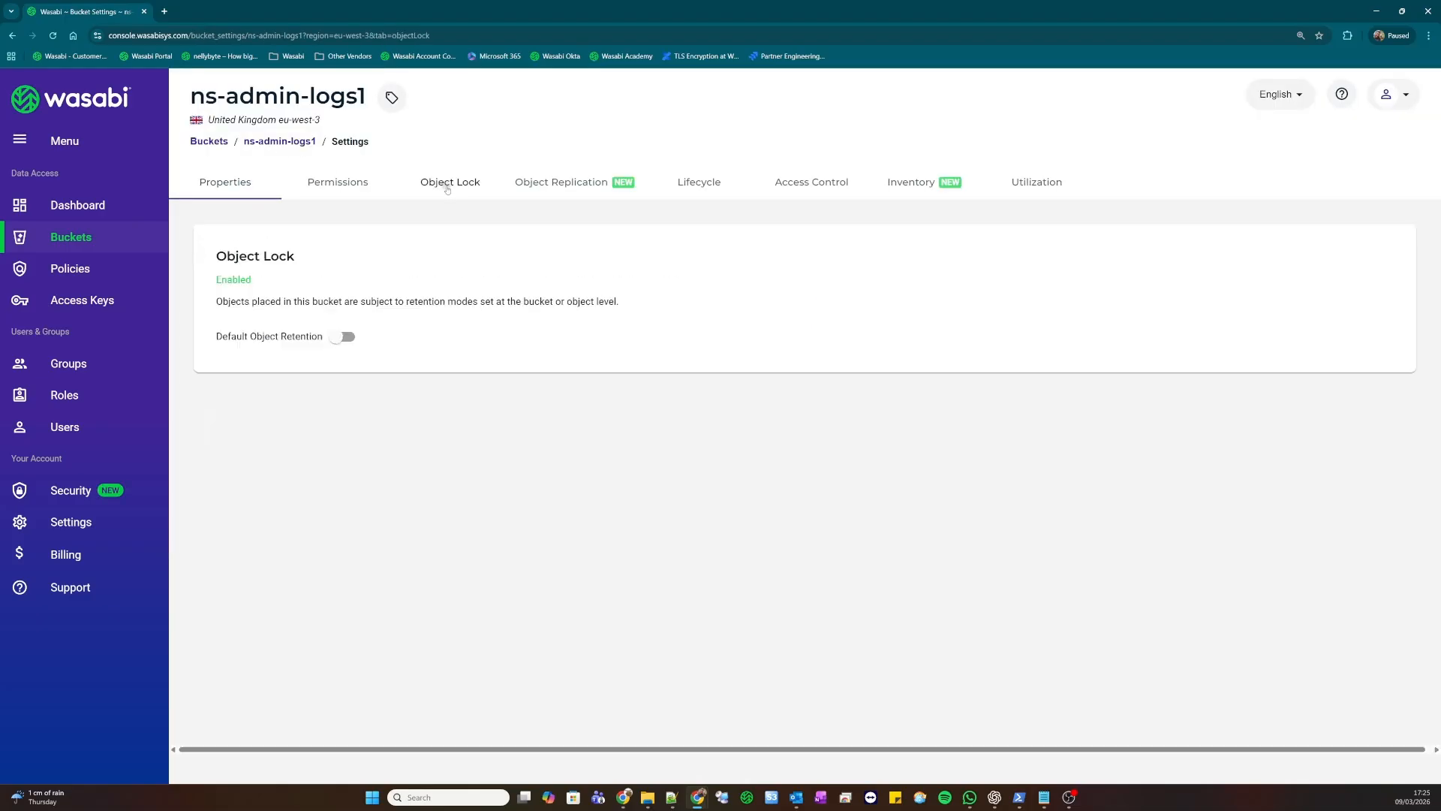
{"action": "left_click", "coordinate": [356, 184]}
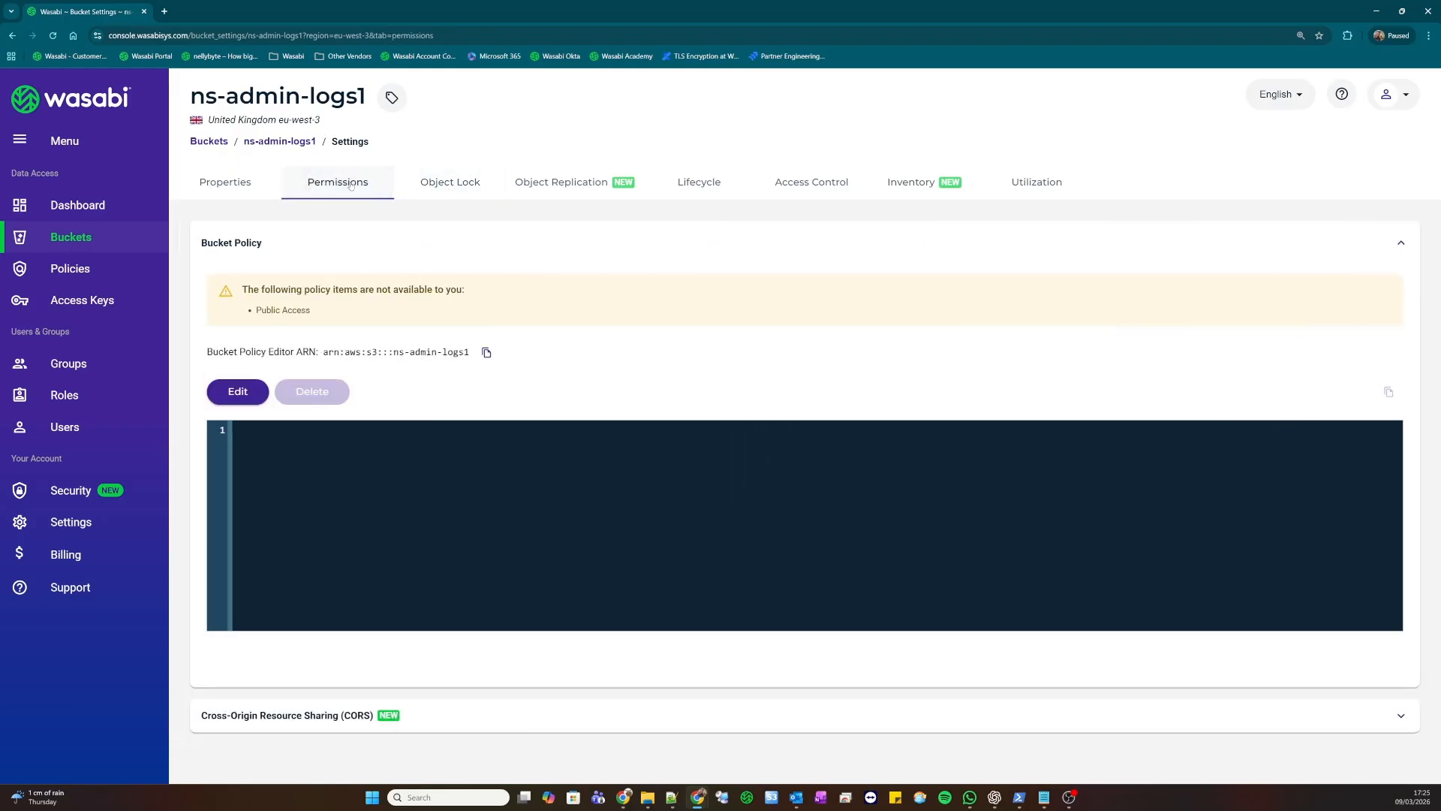
{"action": "left_click", "coordinate": [451, 182]}
- Turn on default object retention in Compliance mode for 7 days and apply
{"action": "left_click", "coordinate": [341, 335]}
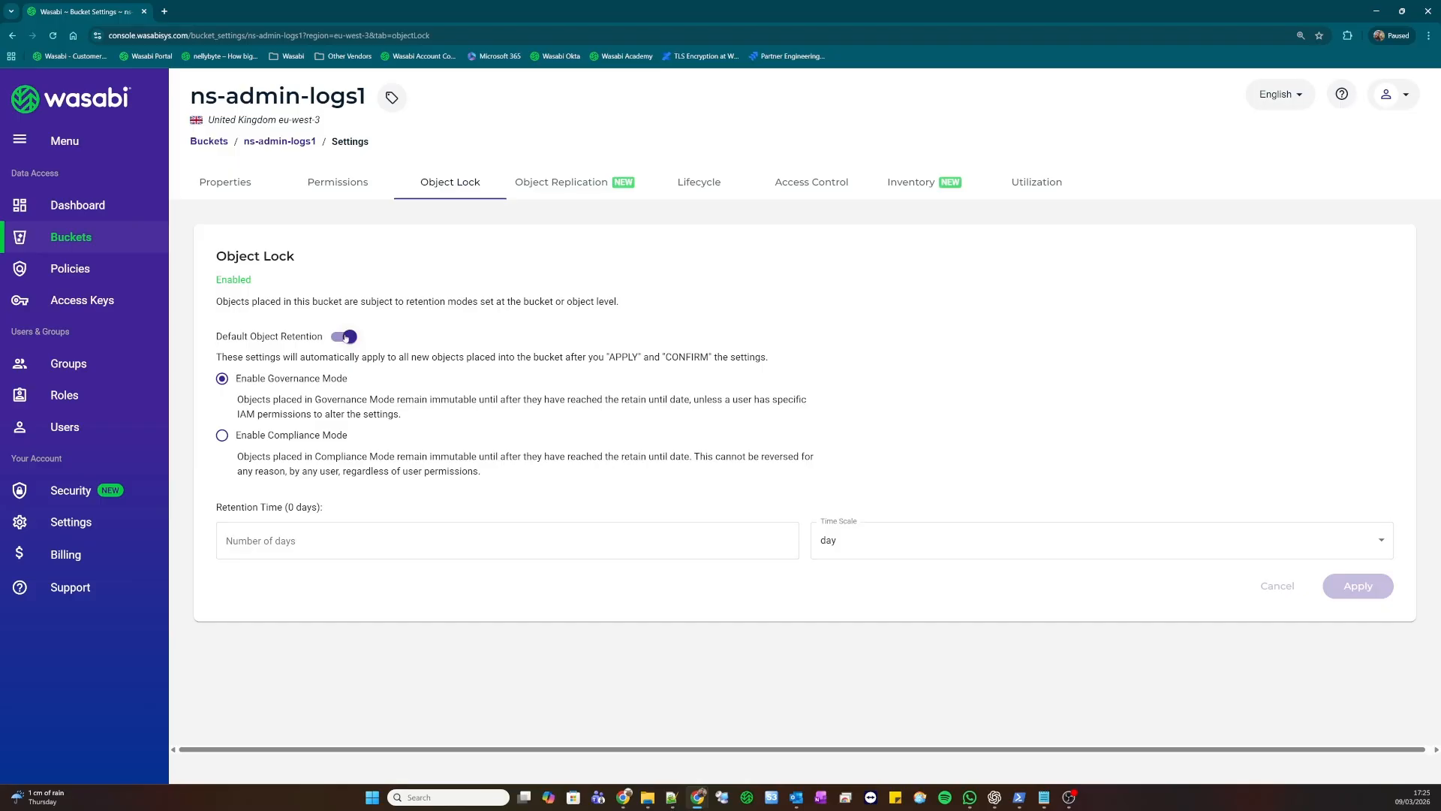
{"action": "left_click", "coordinate": [222, 436]}
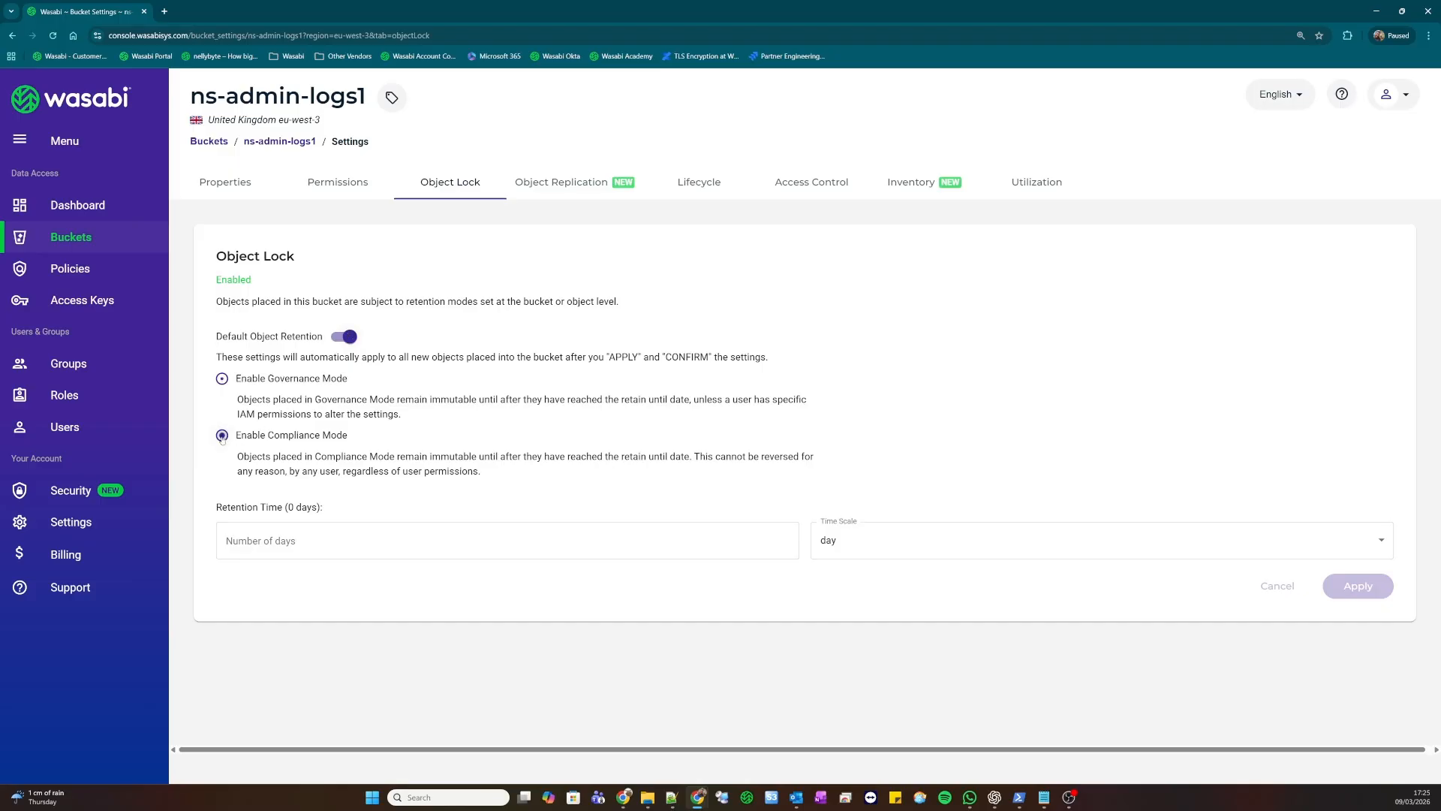
{"action": "left_click", "coordinate": [406, 536]}
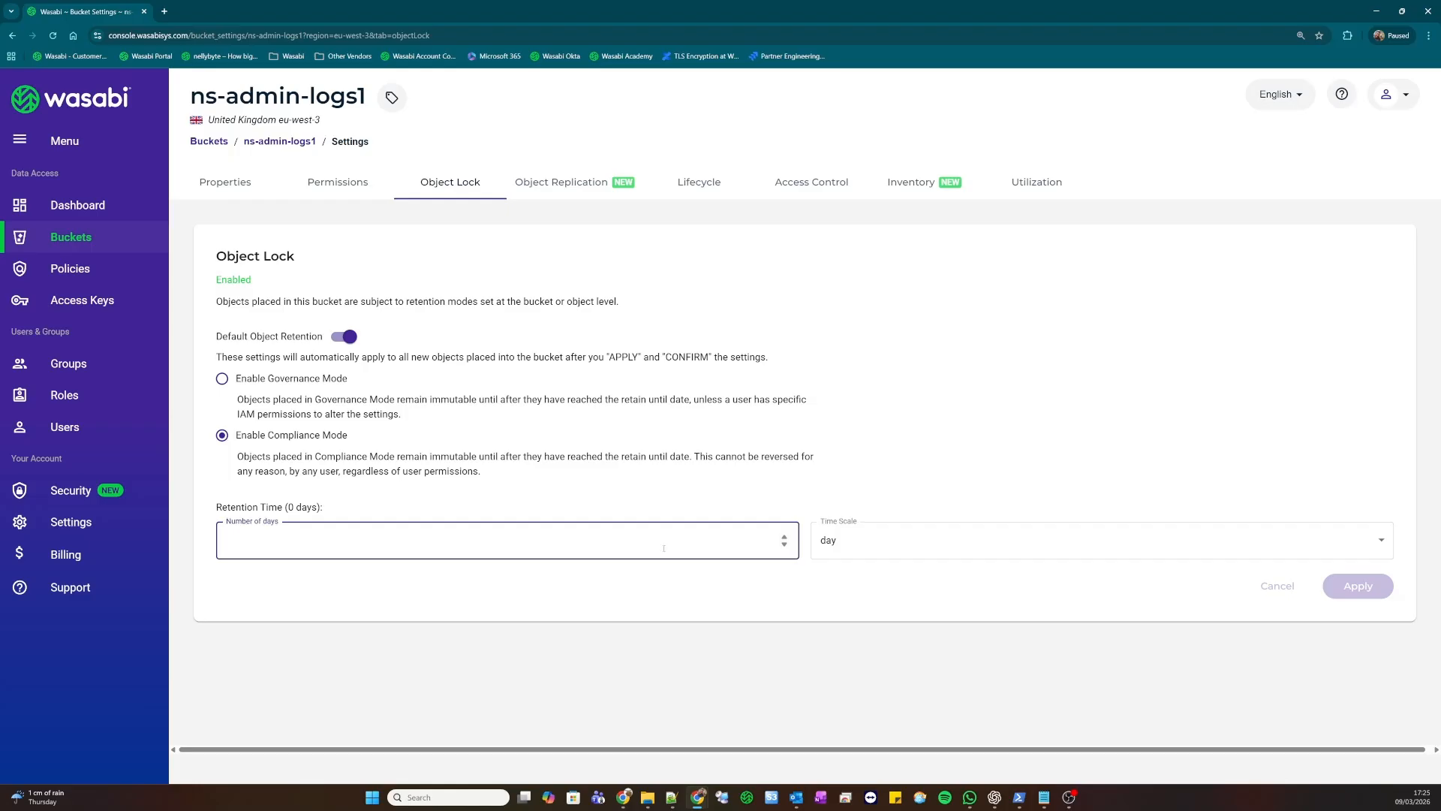
{"action": "type", "text": "7"}
{"action": "left_click", "coordinate": [1368, 587]}
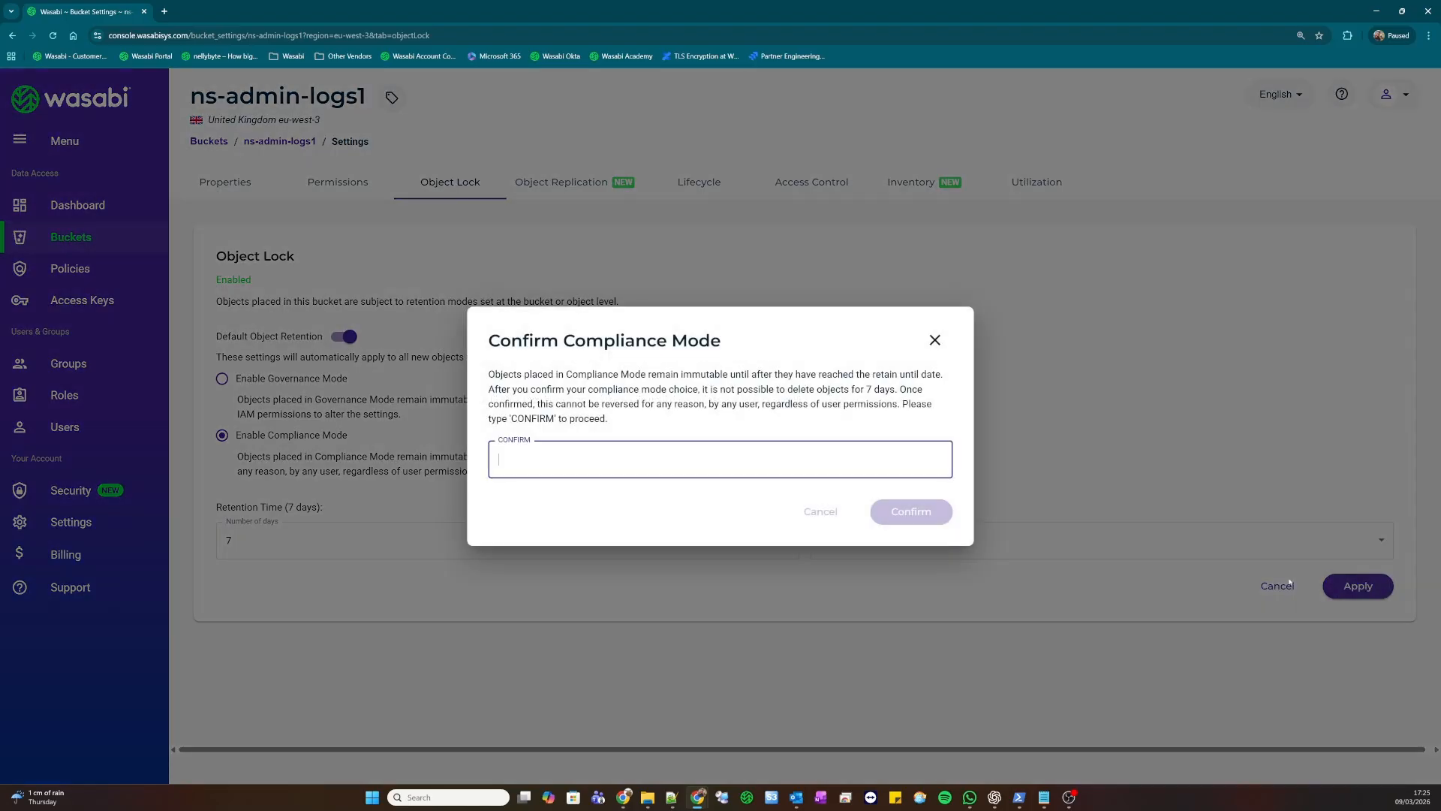
- Enter CONFIRM to confirm the compliance retention, then go to Account Settings
{"action": "type", "text": "Con"}
{"action": "type", "text": "rm"}
{"action": "left_click_drag", "start_coordinate": [562, 467], "coordinate": [496, 465]}
{"action": "type", "text": "CONFIRM"}
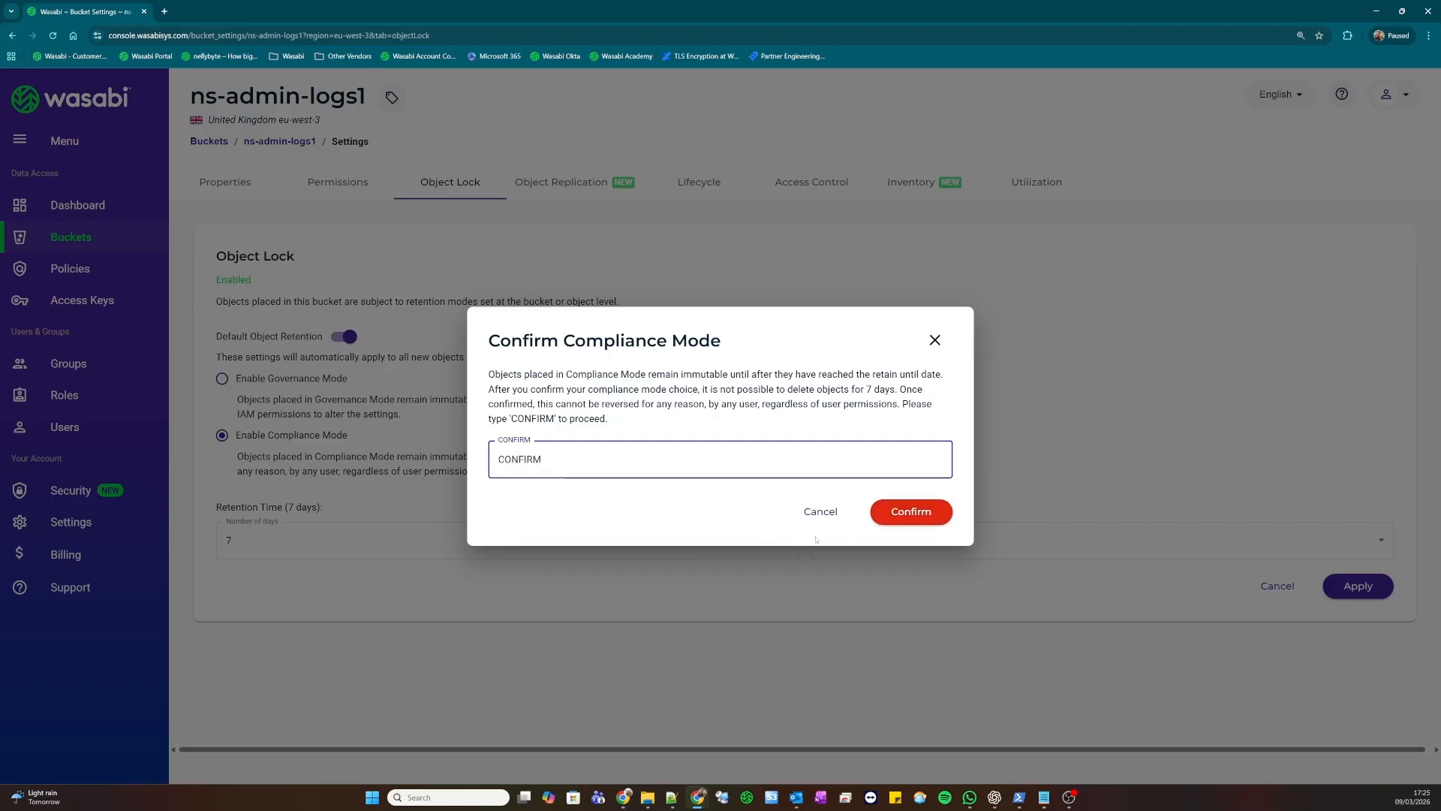
{"action": "left_click", "coordinate": [919, 521]}
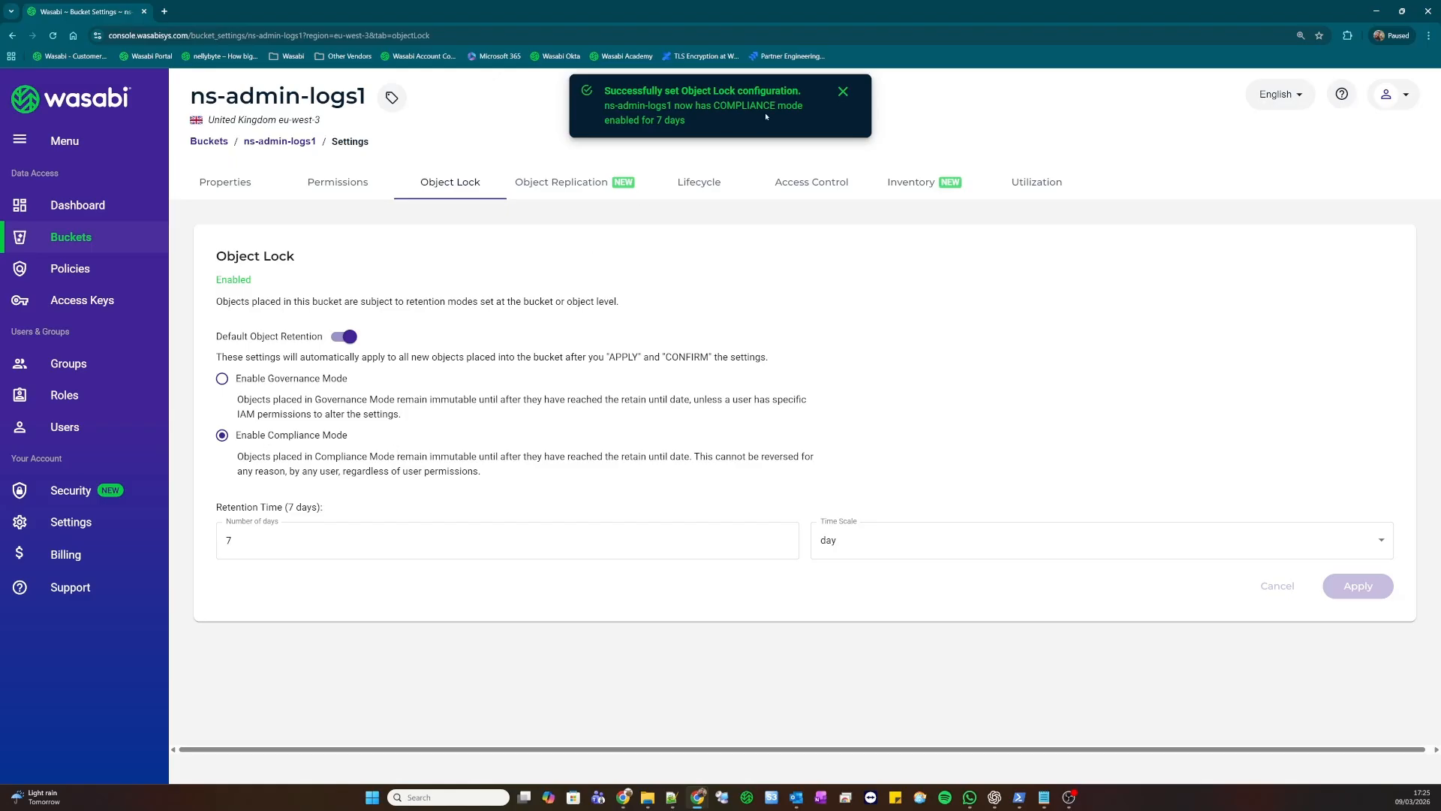
{"action": "left_click", "coordinate": [843, 93]}
{"action": "left_click", "coordinate": [69, 523]}
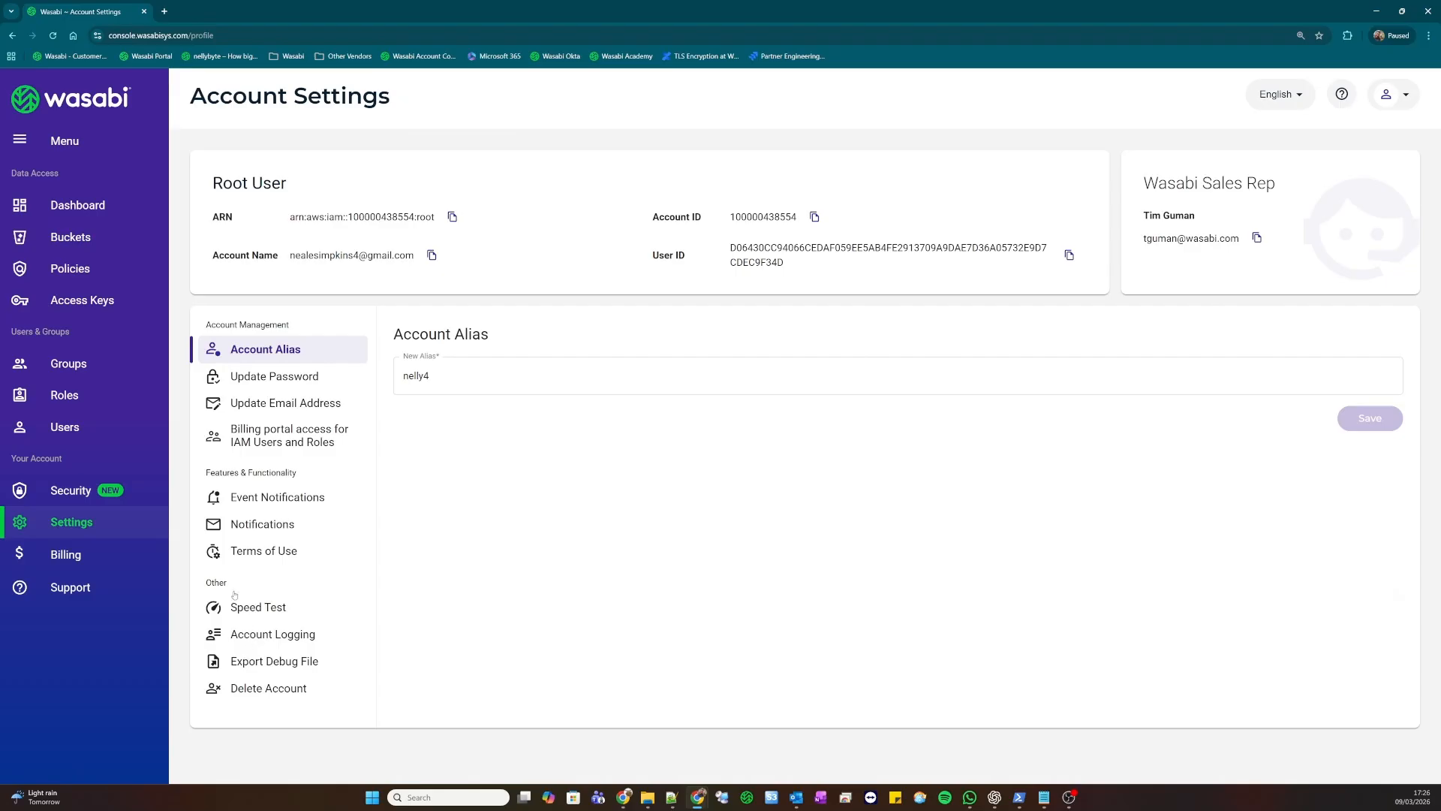
- Enable Administrative Logging saved to ns-admin-logs1 with prefix nsadmin and save the settings
{"action": "left_click", "coordinate": [65, 494]}
{"action": "left_click", "coordinate": [269, 670]}
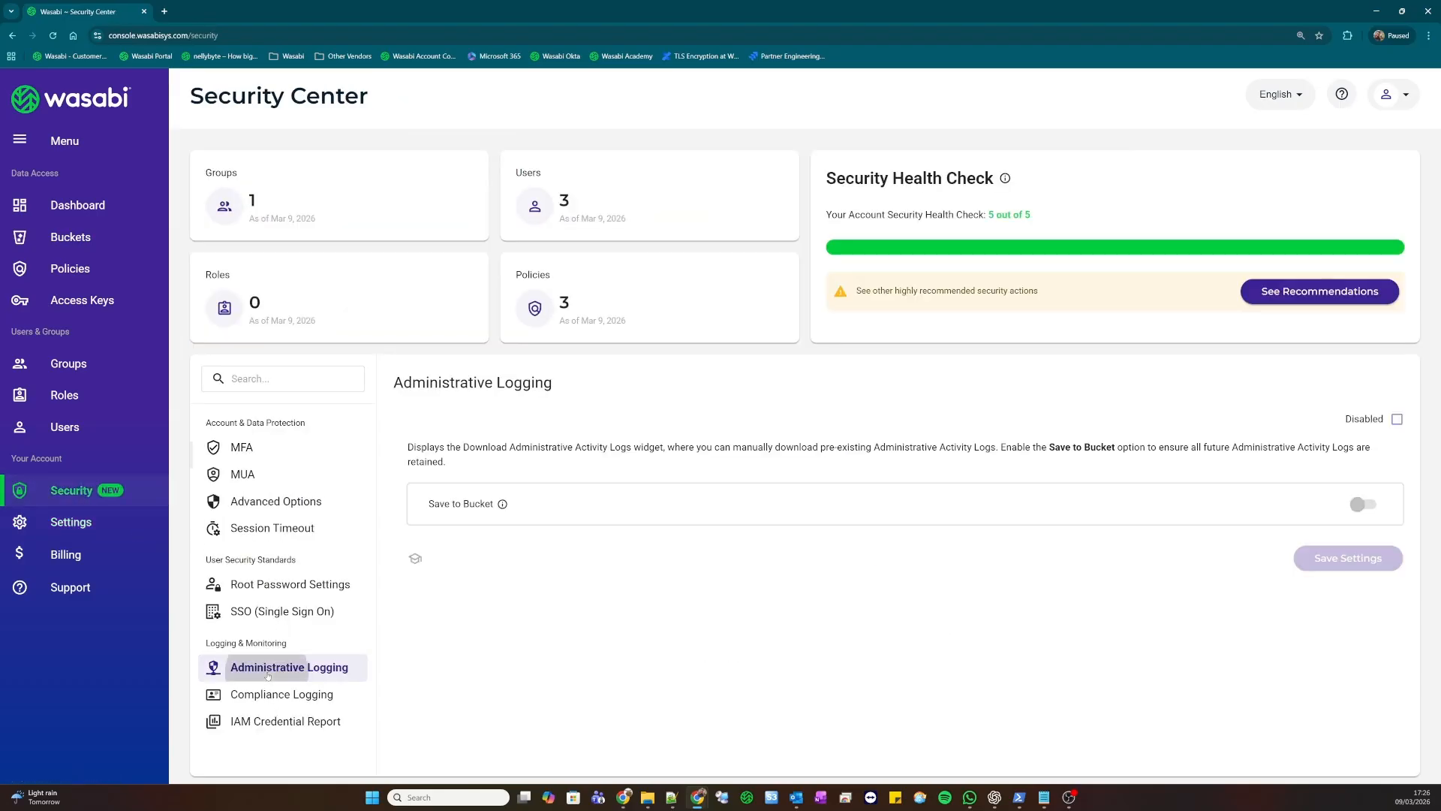
{"action": "left_click", "coordinate": [1397, 418]}
{"action": "left_click", "coordinate": [1367, 505]}
{"action": "left_click", "coordinate": [570, 557]}
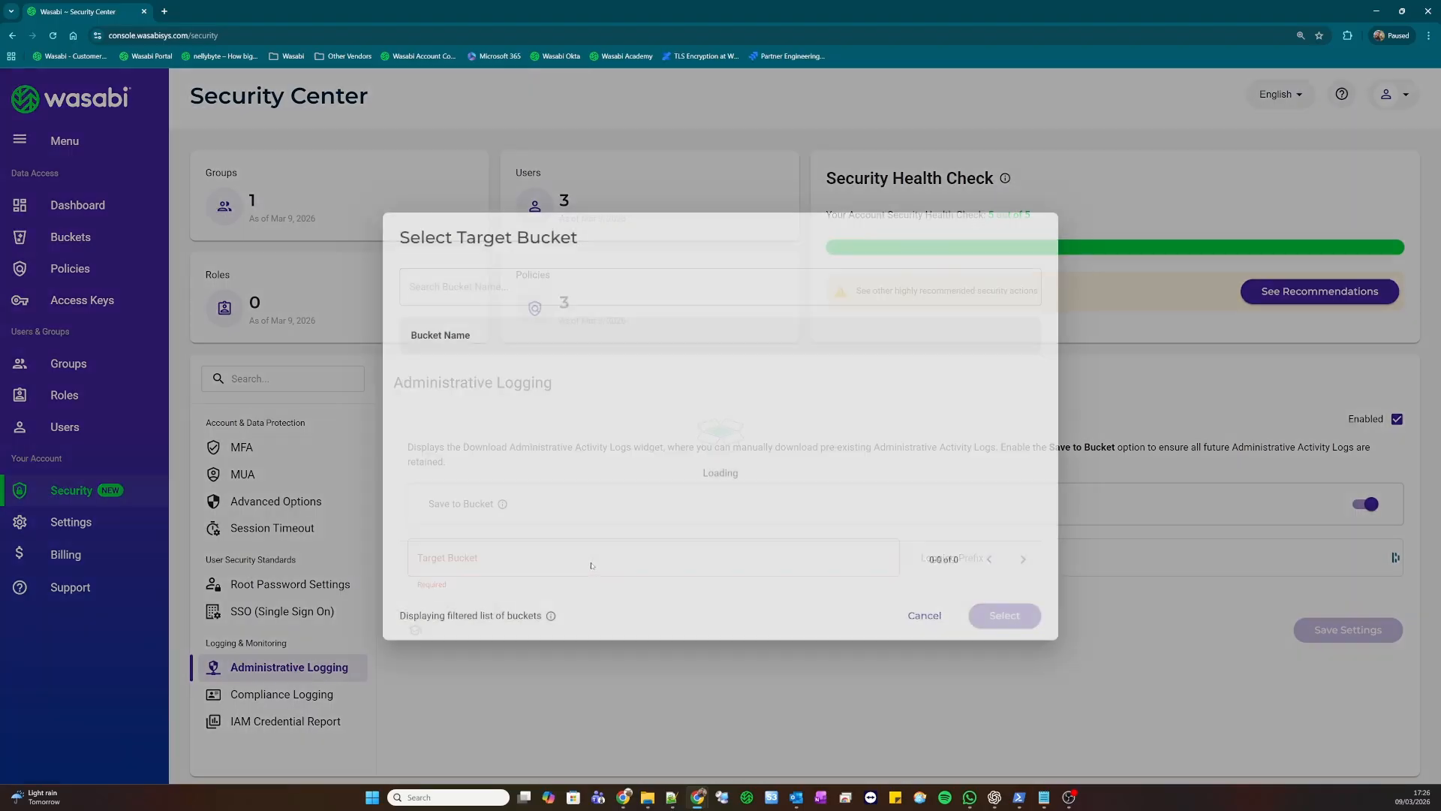
{"action": "left_click", "coordinate": [490, 386]}
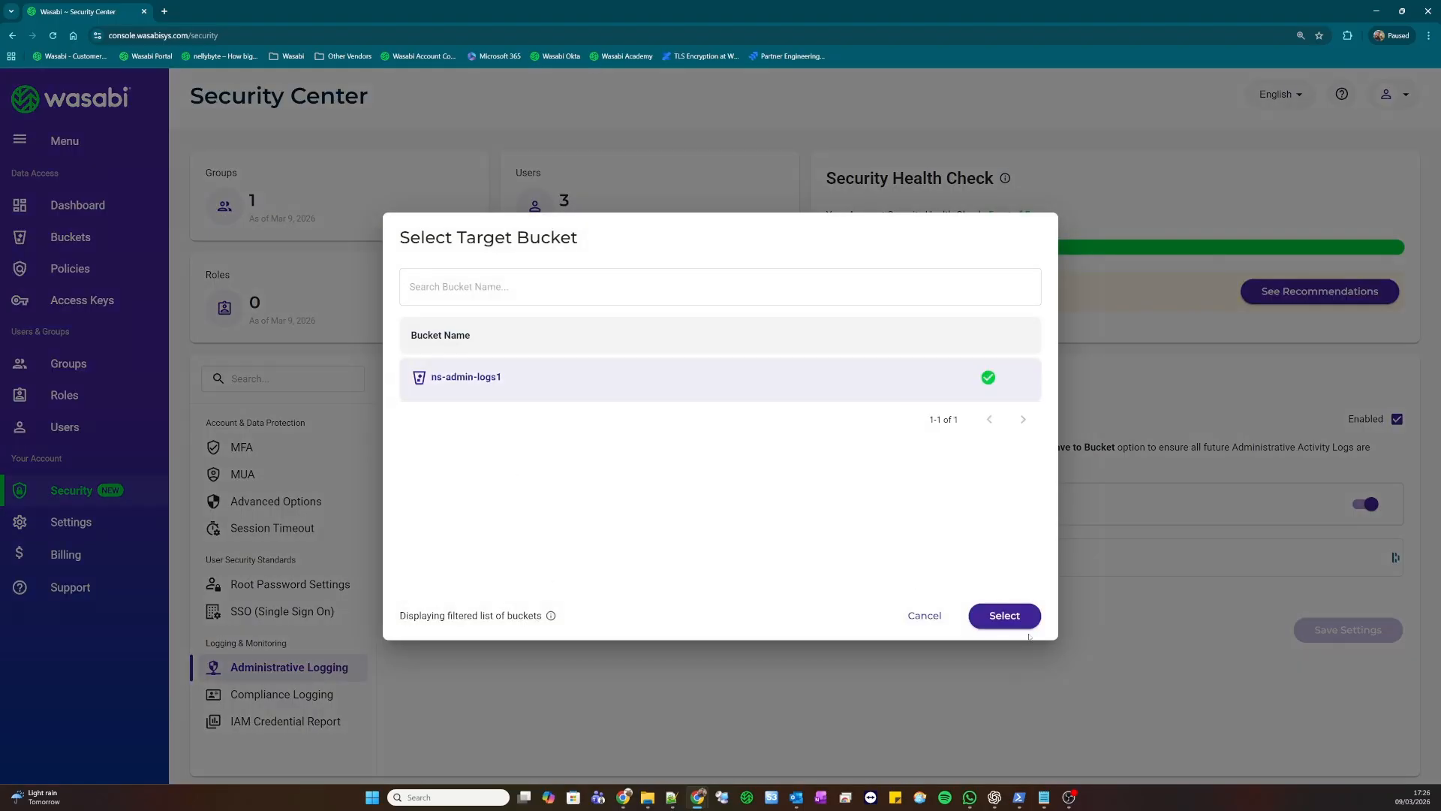
{"action": "left_click", "coordinate": [1006, 614]}
{"action": "left_click", "coordinate": [1026, 567]}
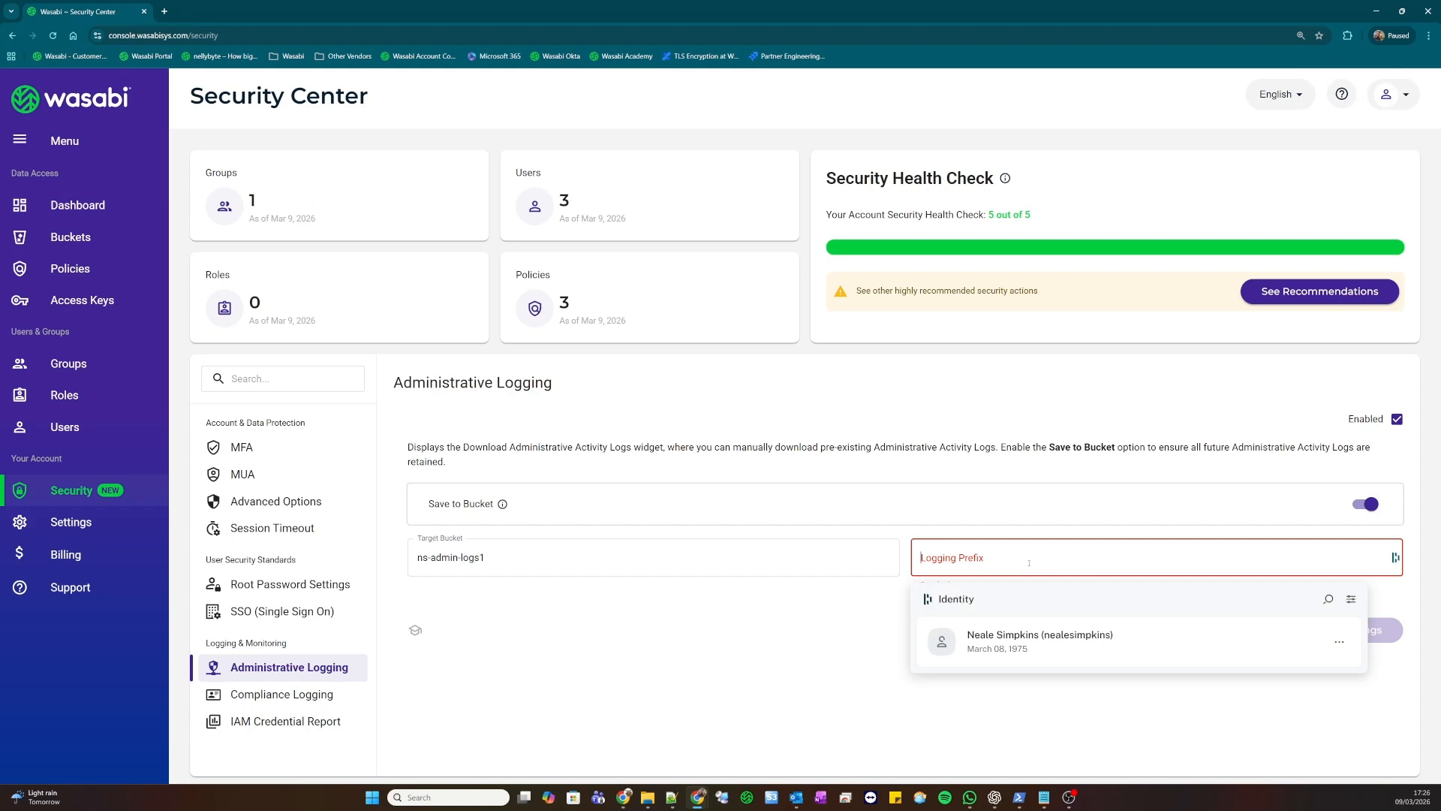
{"action": "type", "text": "nsadmin"}
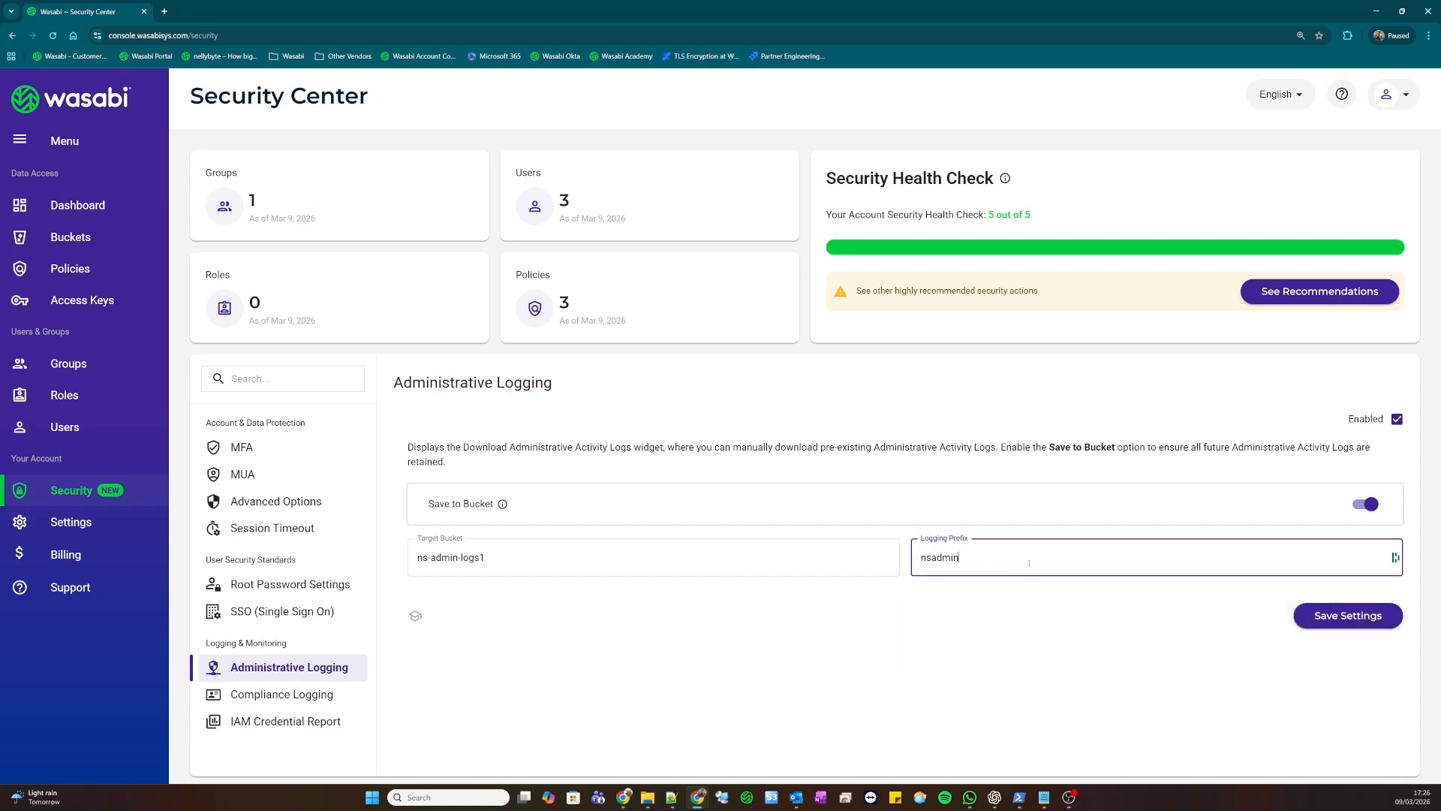
{"action": "left_click", "coordinate": [1304, 615]}
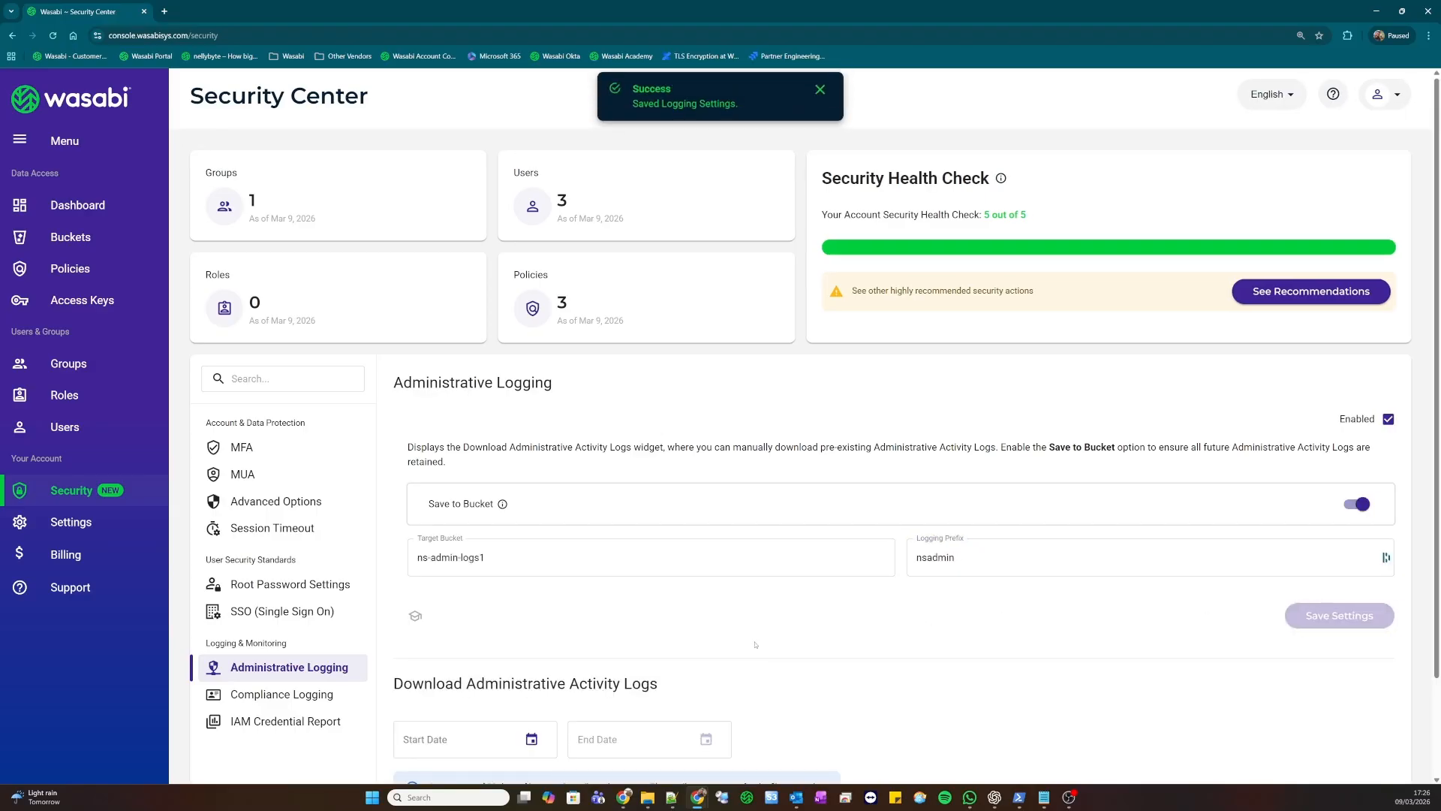
- Open and dismiss the Start Date picker and Logs list, then go to the Buckets list
{"action": "scroll", "coordinate": [690, 622], "scroll_direction": "down", "scroll_amount": 2}
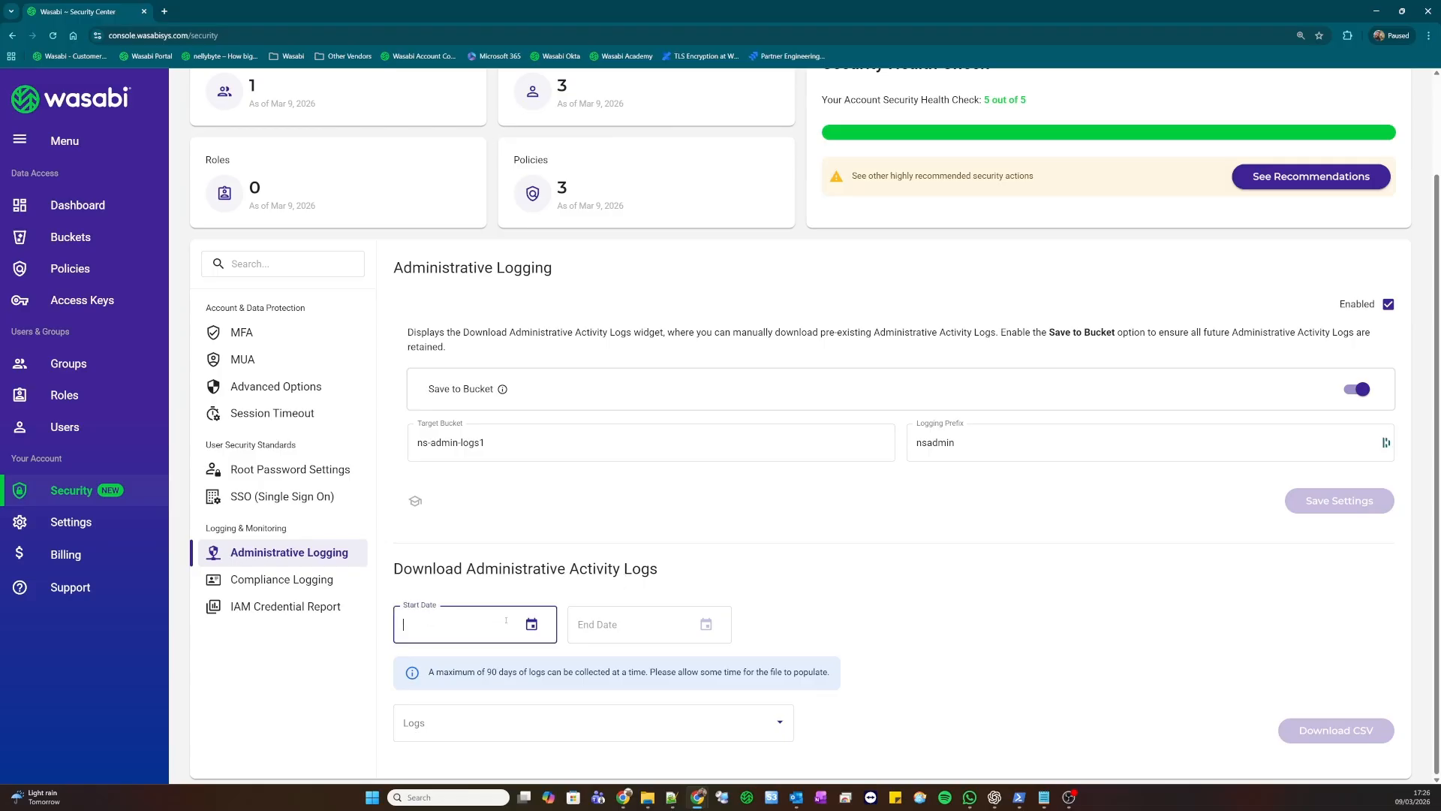
{"action": "left_click", "coordinate": [532, 624]}
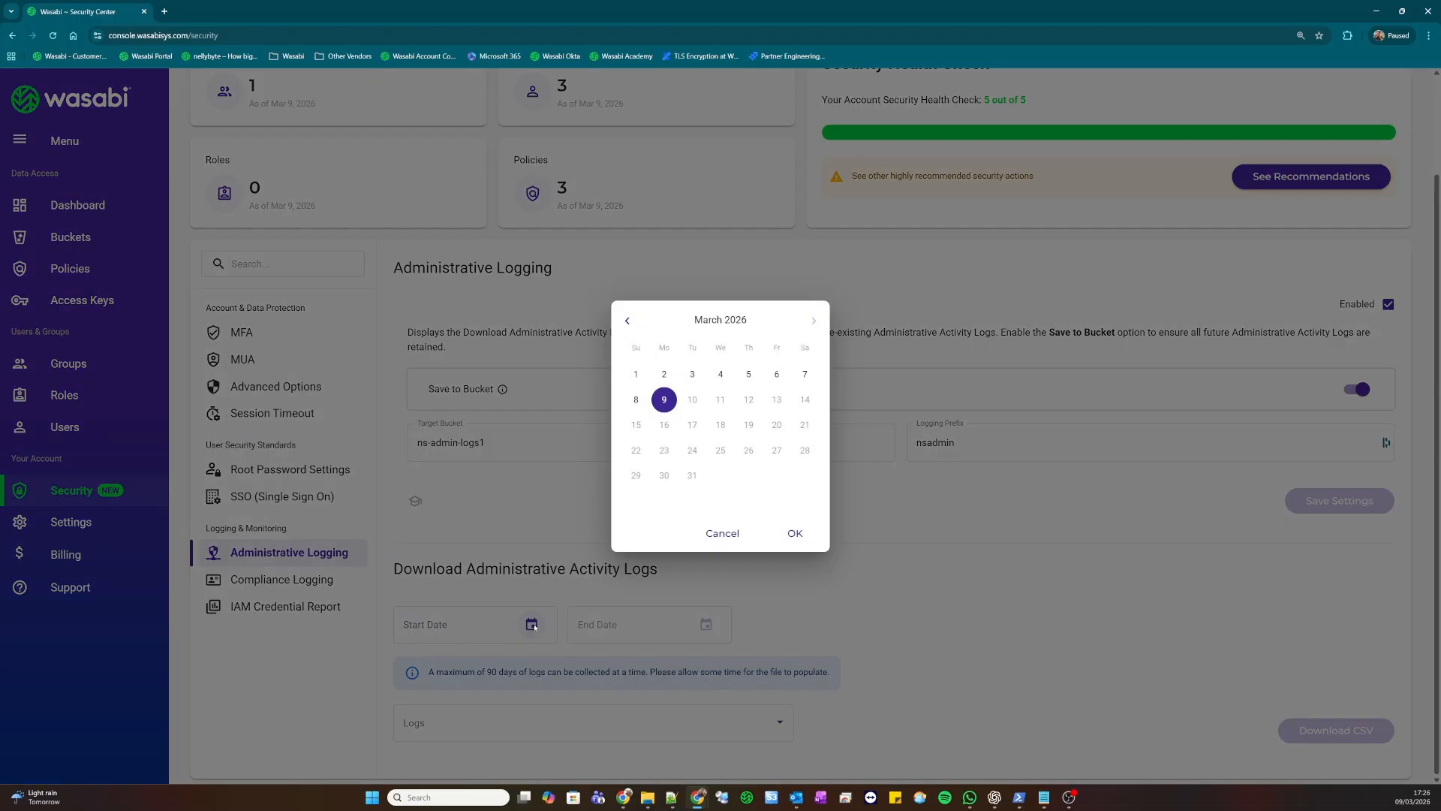
{"action": "left_click", "coordinate": [720, 535]}
{"action": "left_click", "coordinate": [541, 719]}
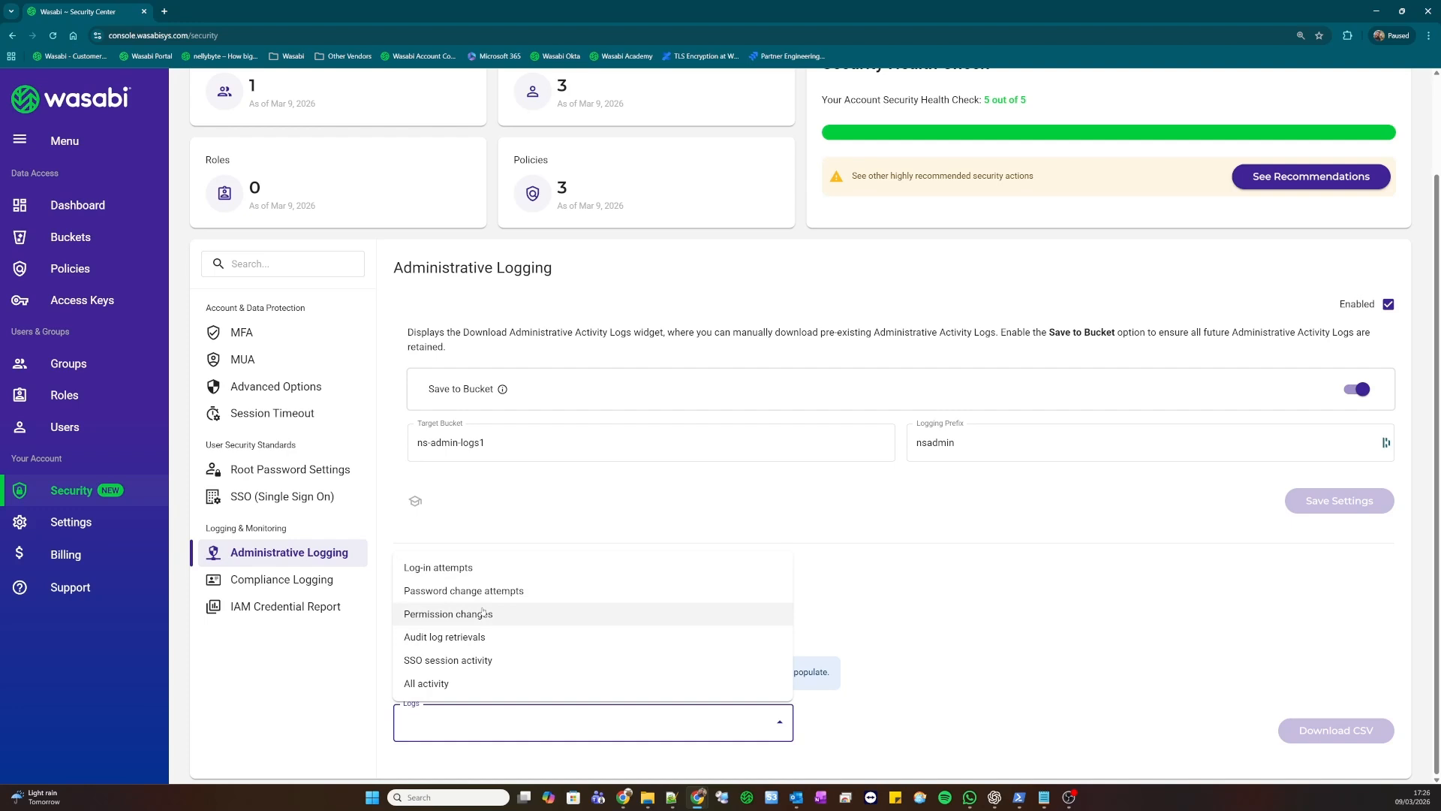
{"action": "left_click", "coordinate": [915, 597]}
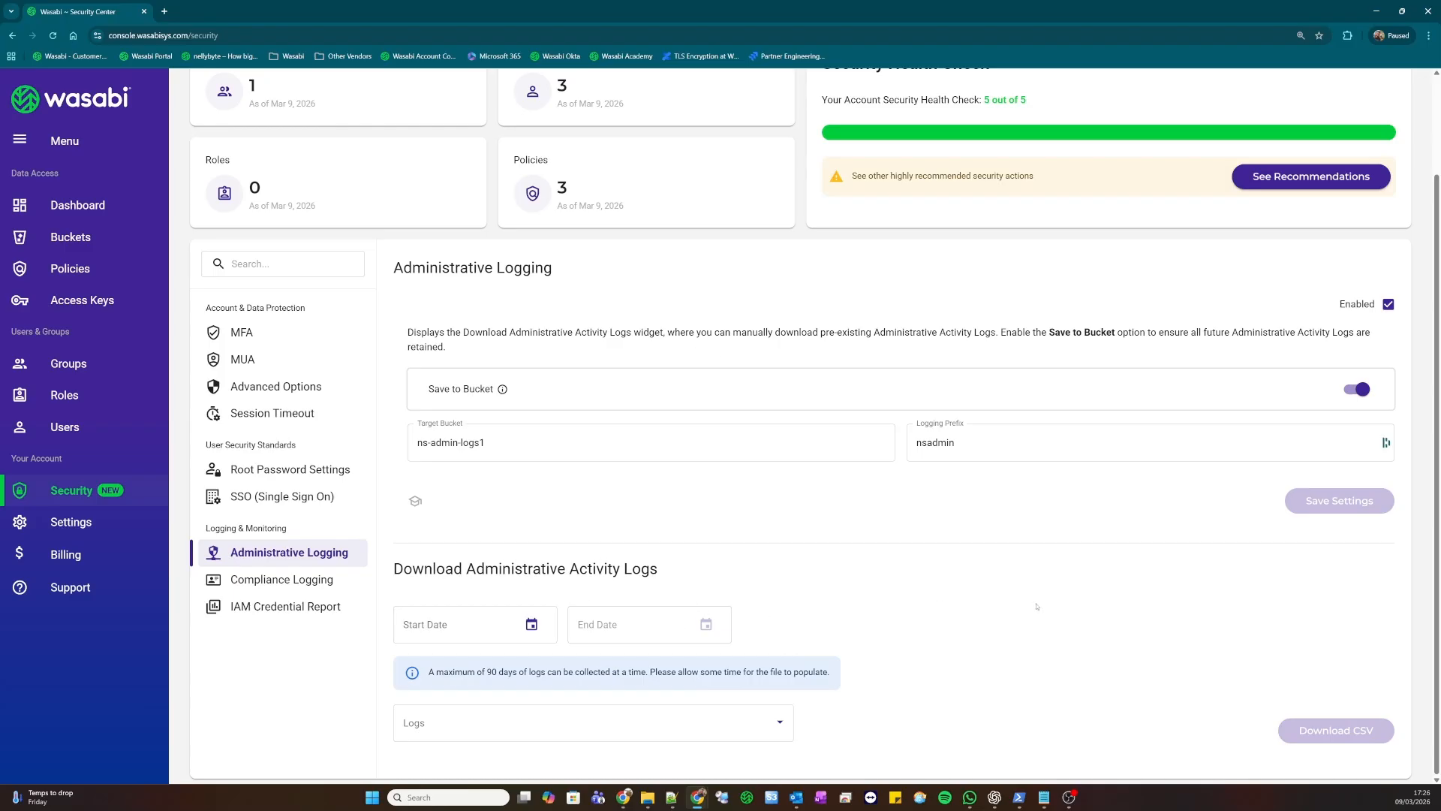
{"action": "scroll", "coordinate": [928, 595], "scroll_direction": "up", "scroll_amount": 2}
{"action": "scroll", "coordinate": [929, 597], "scroll_direction": "down", "scroll_amount": 2}
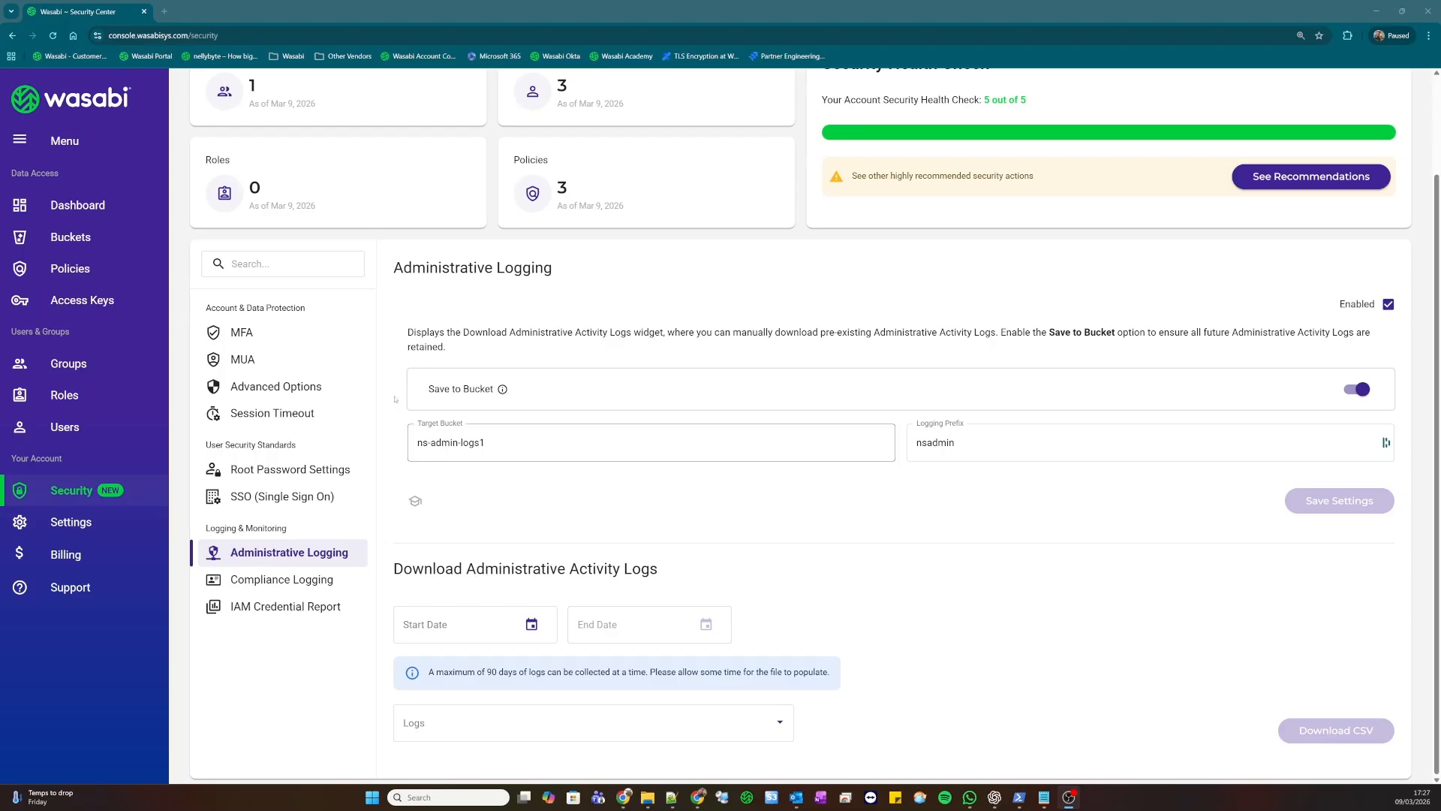
{"action": "left_click", "coordinate": [63, 238]}
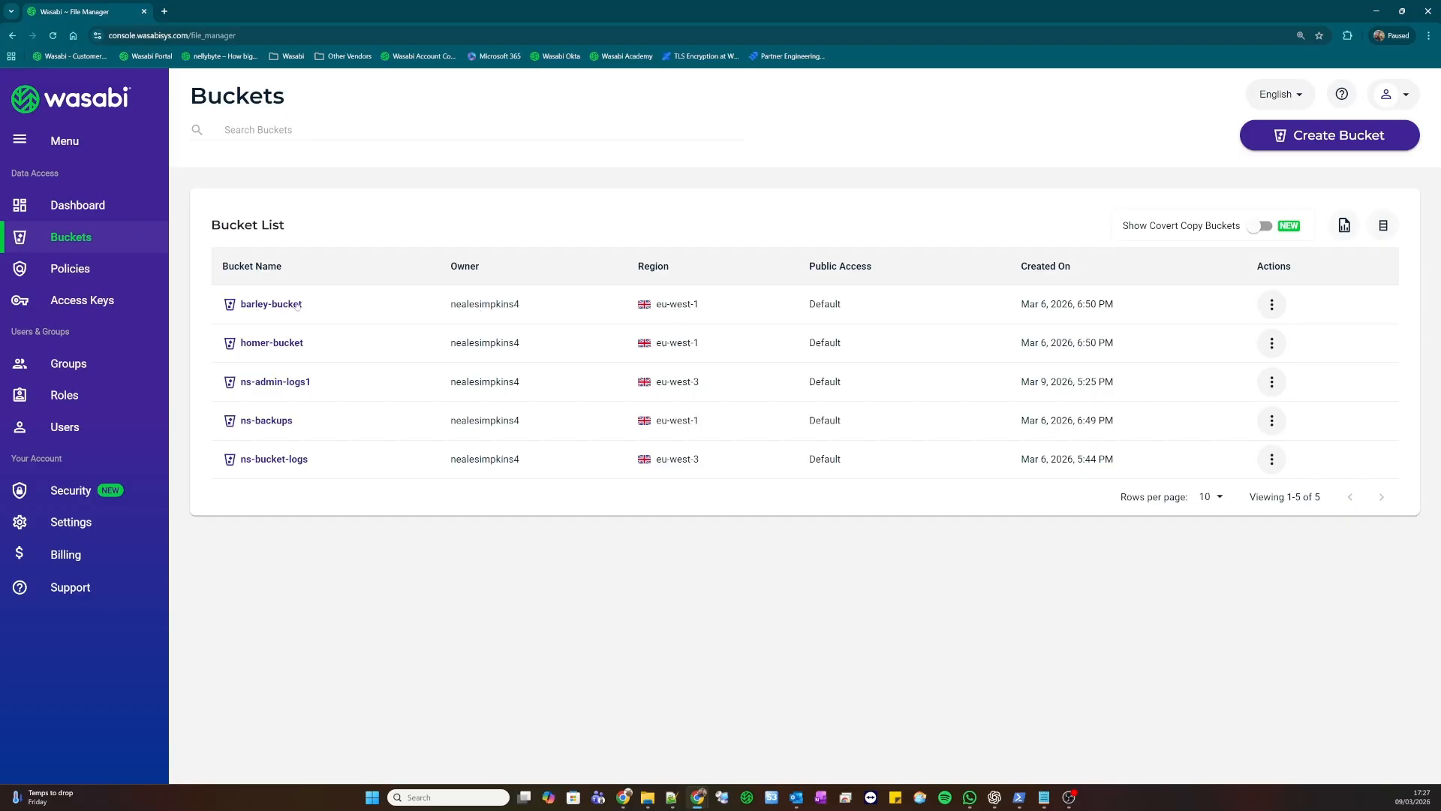
- Start a new bucket named barley-bucket-copy in Milan eu-south-1
{"action": "left_click", "coordinate": [1387, 138]}
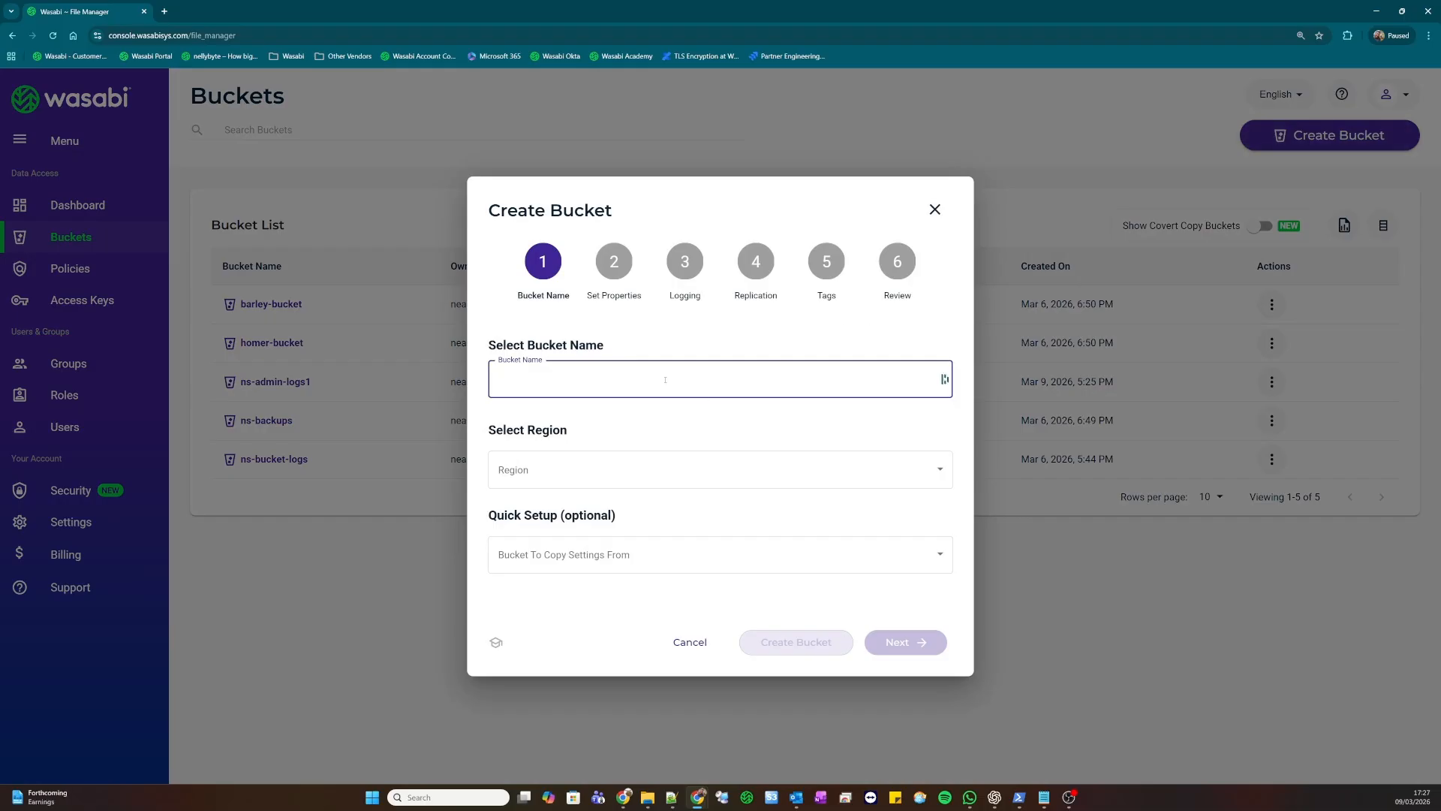
{"action": "type", "text": "barley-bu"}
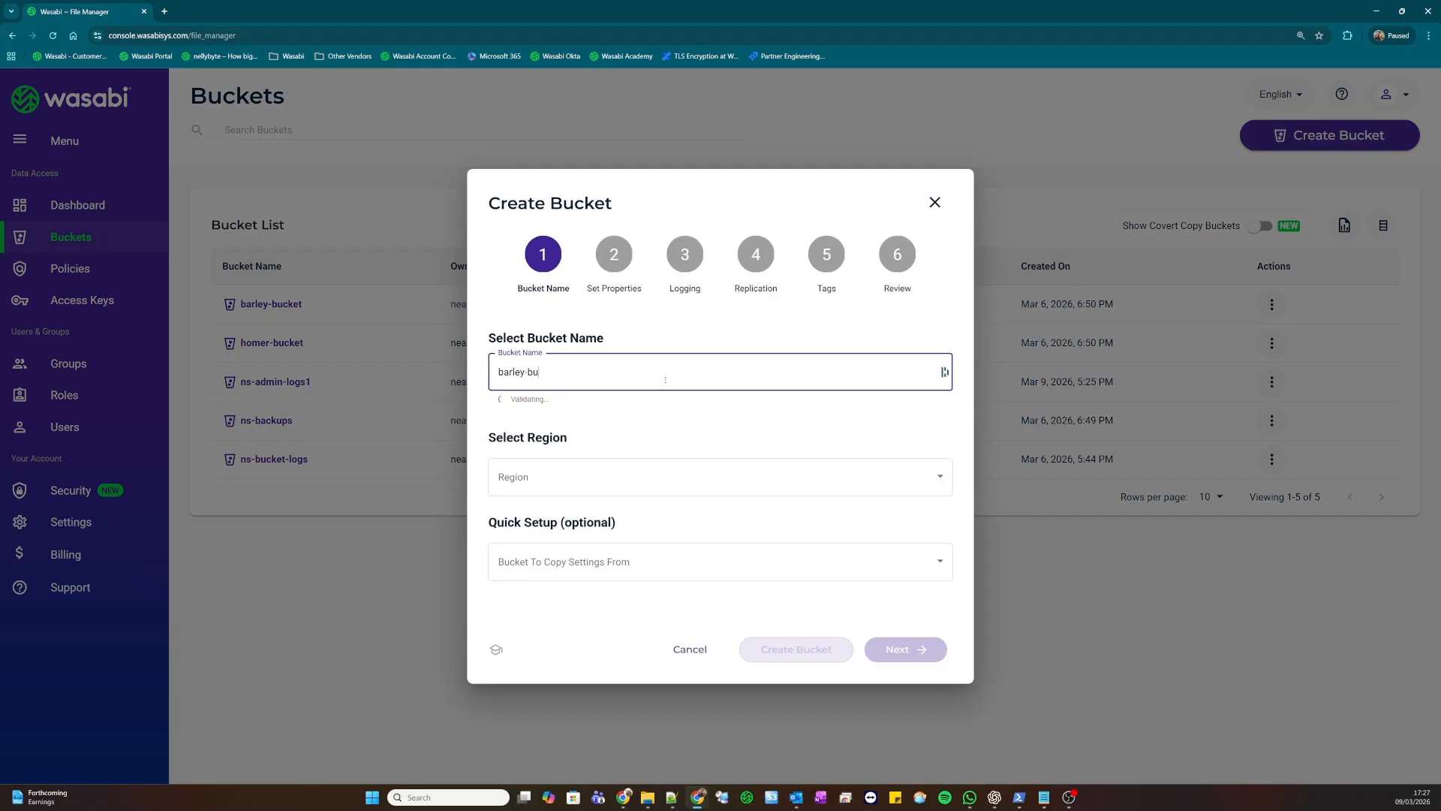
{"action": "type", "text": "cket-copy"}
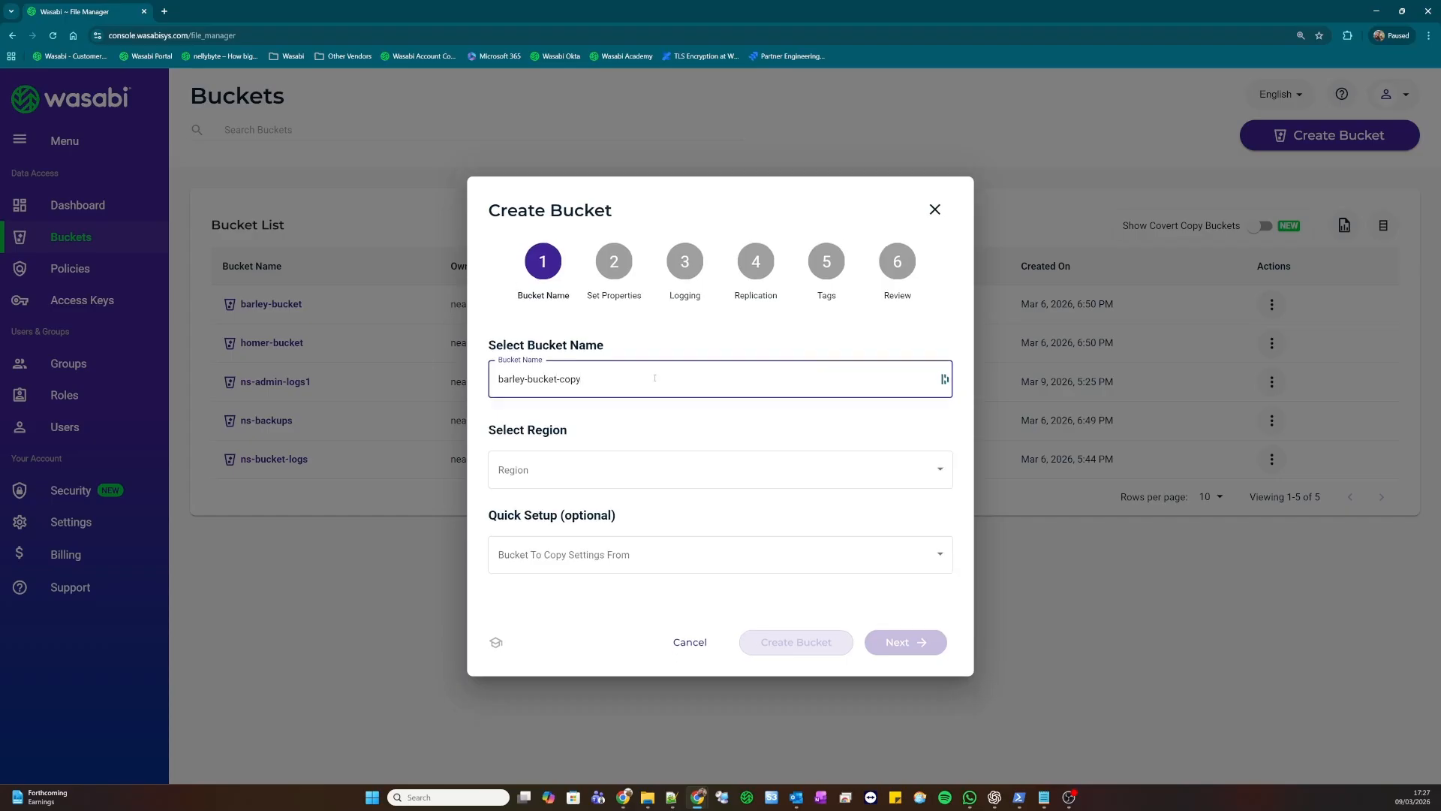
{"action": "left_click", "coordinate": [601, 473]}
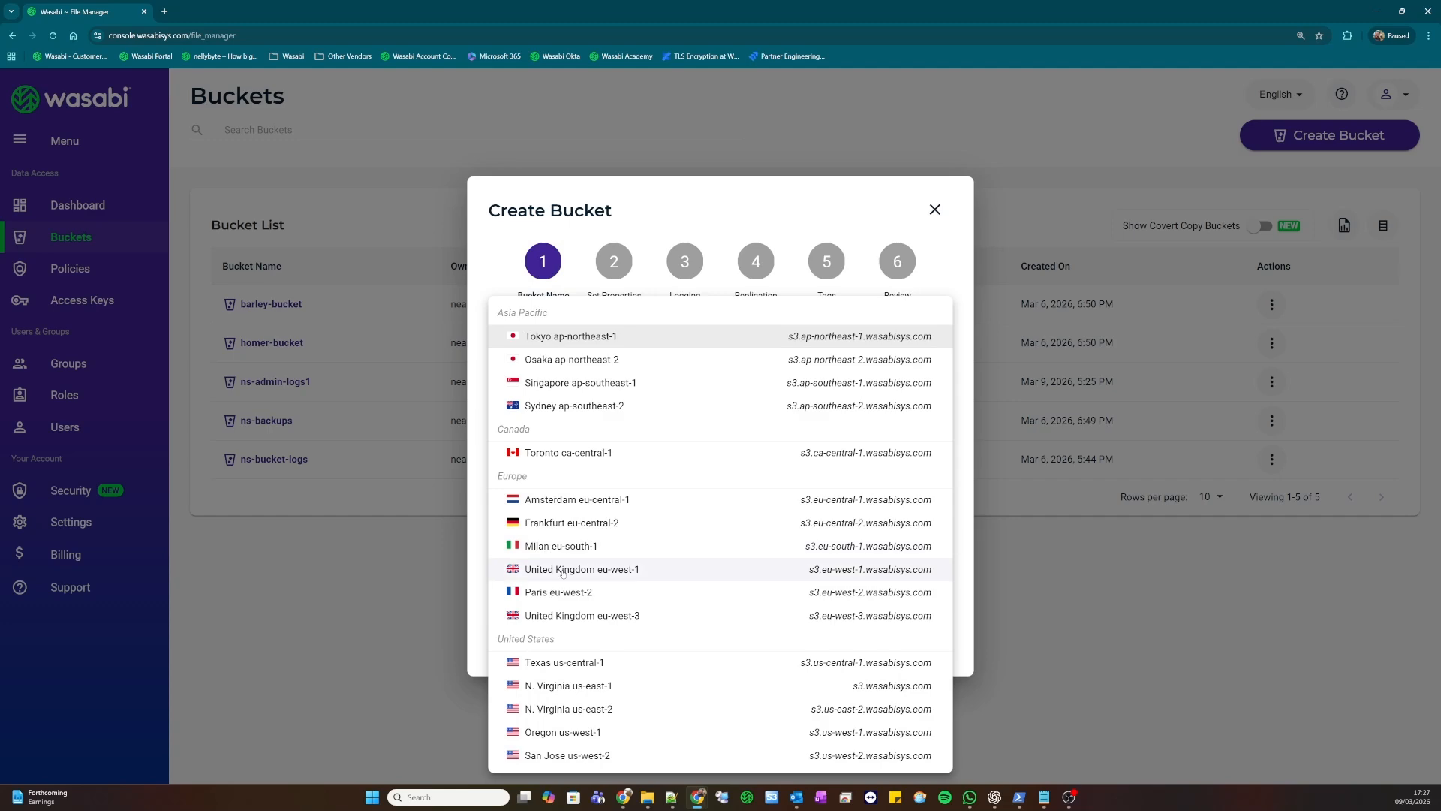
{"action": "left_click", "coordinate": [628, 618]}
{"action": "left_click", "coordinate": [684, 479]}
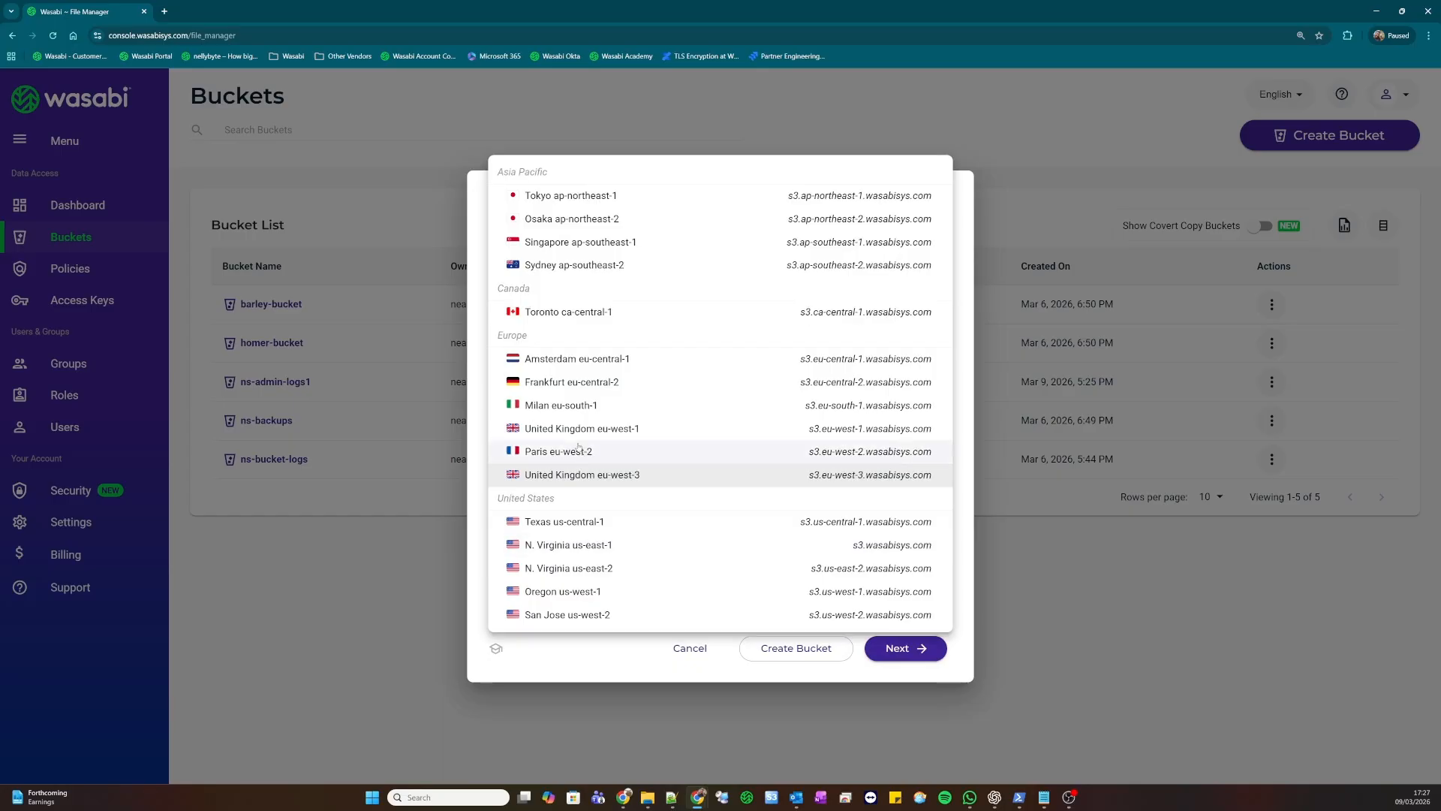
{"action": "left_click", "coordinate": [565, 406]}
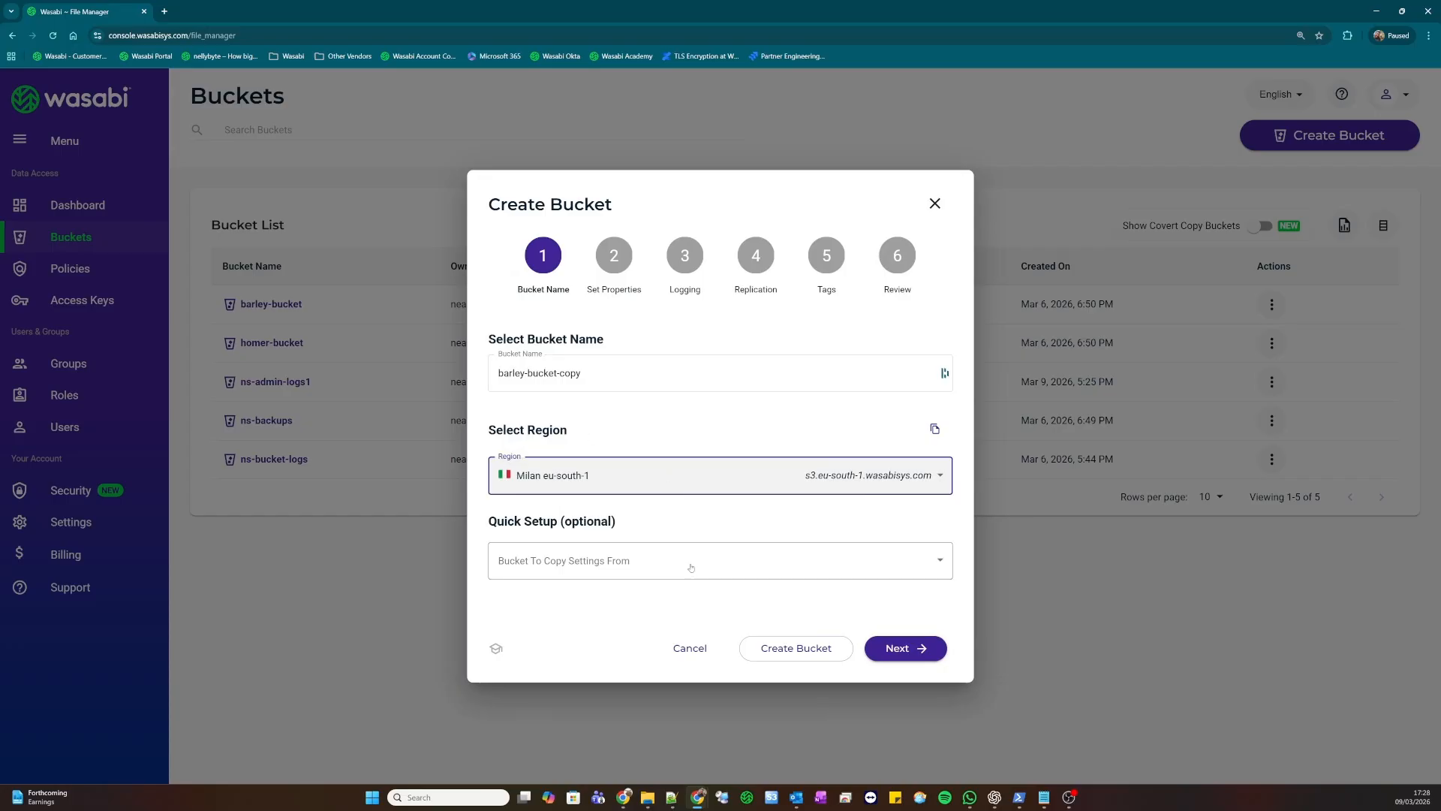
- Leave versioning and logging off, skip replication and tags, and create the bucket
{"action": "left_click", "coordinate": [897, 649]}
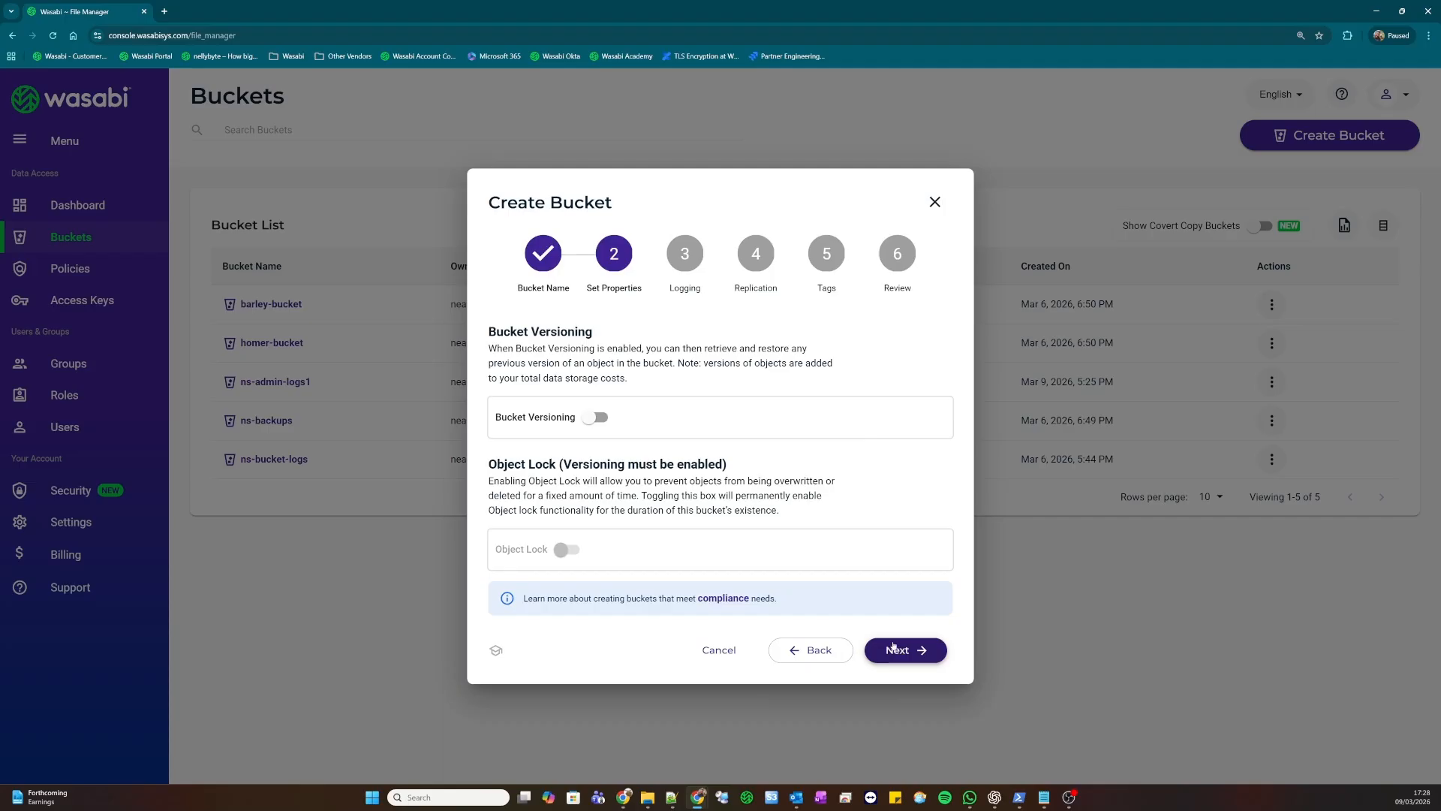
{"action": "left_click", "coordinate": [910, 653]}
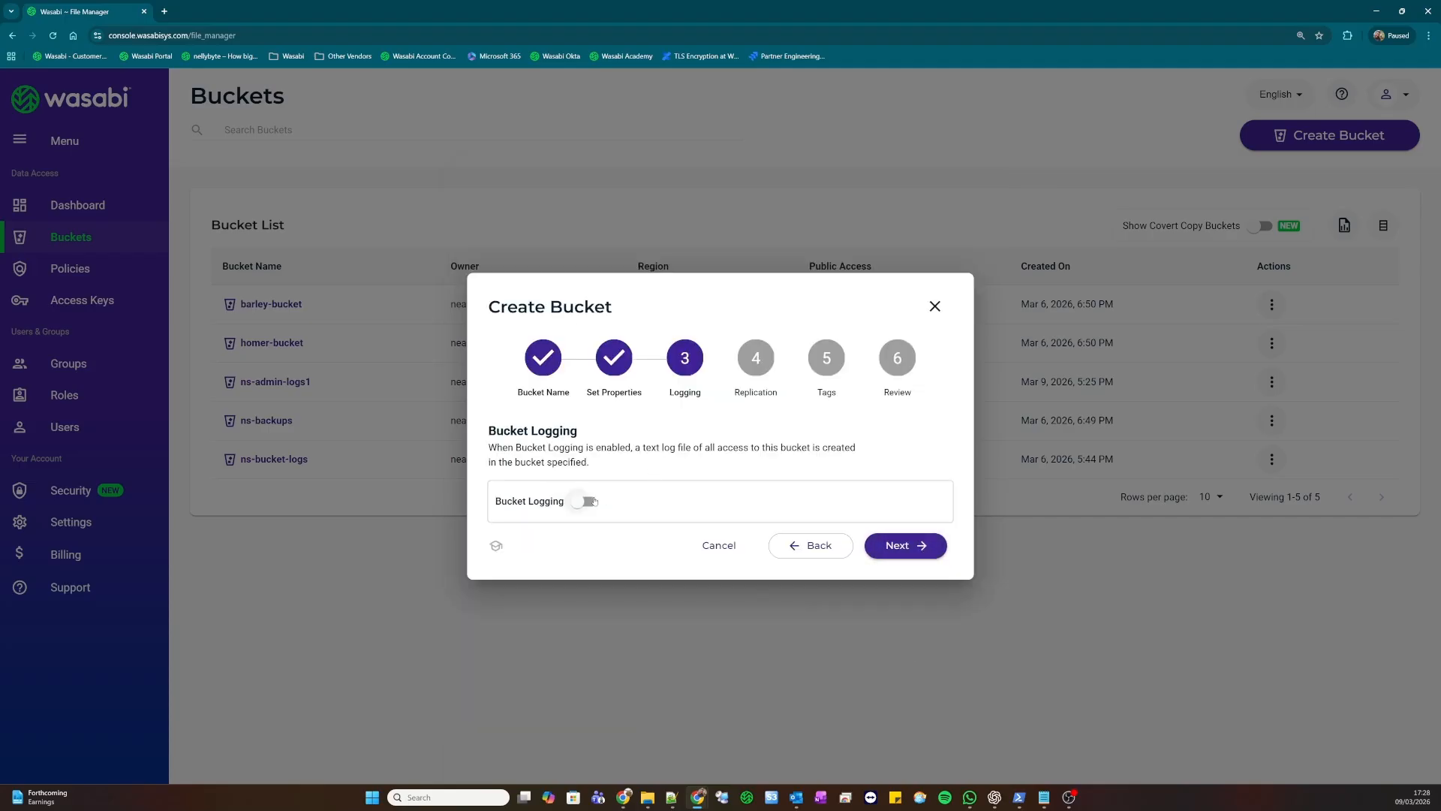
{"action": "left_click", "coordinate": [585, 501]}
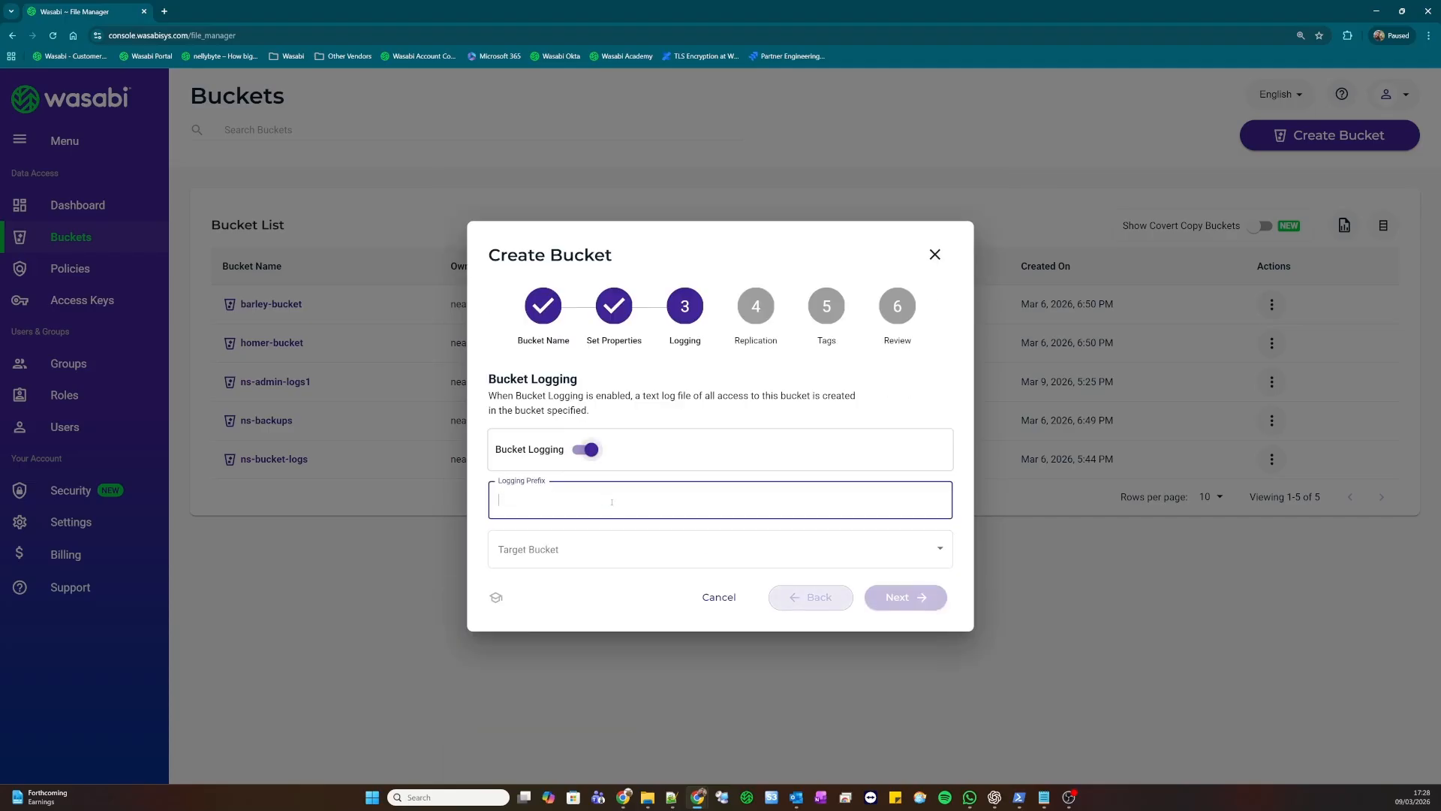
{"action": "left_click", "coordinate": [586, 449]}
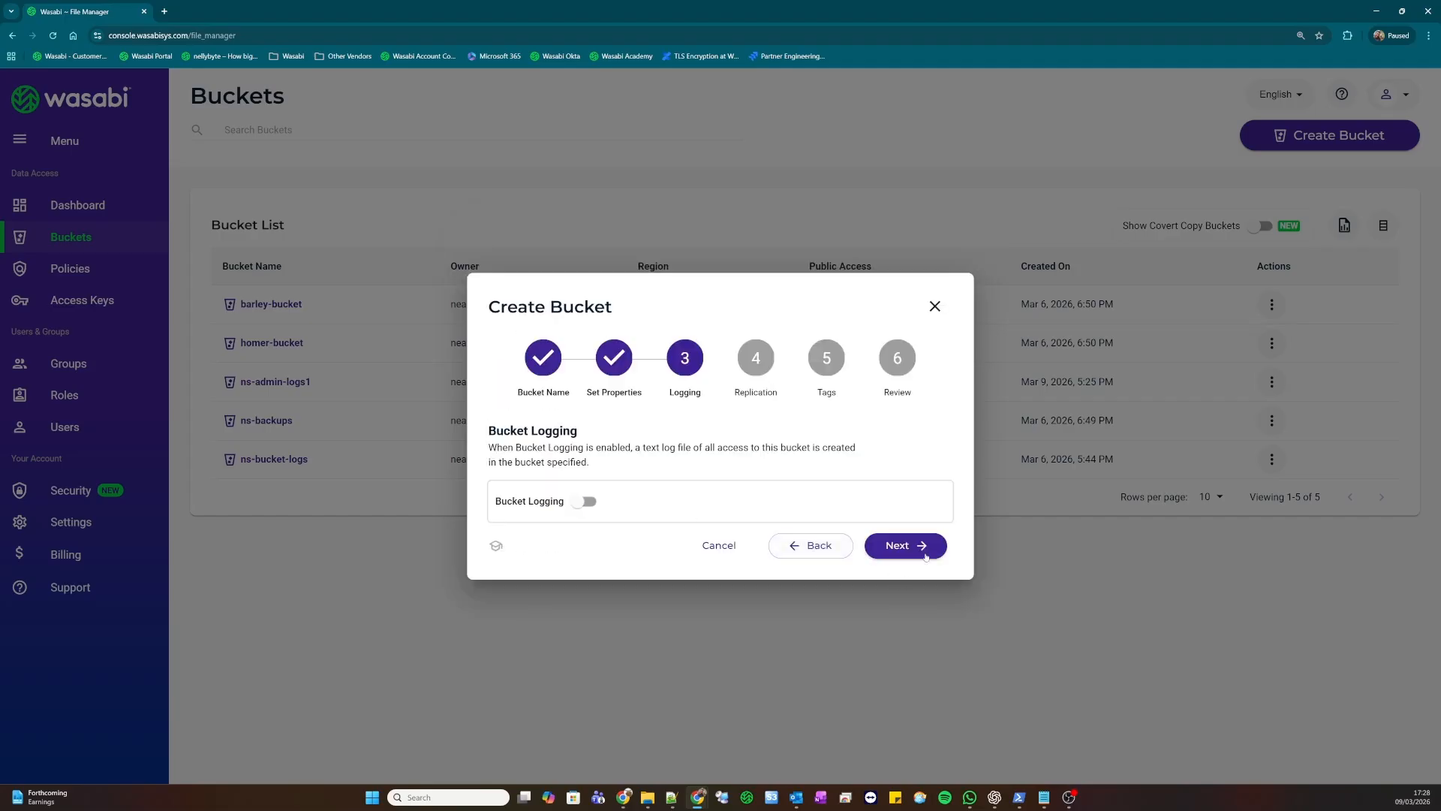
{"action": "left_click", "coordinate": [907, 546]}
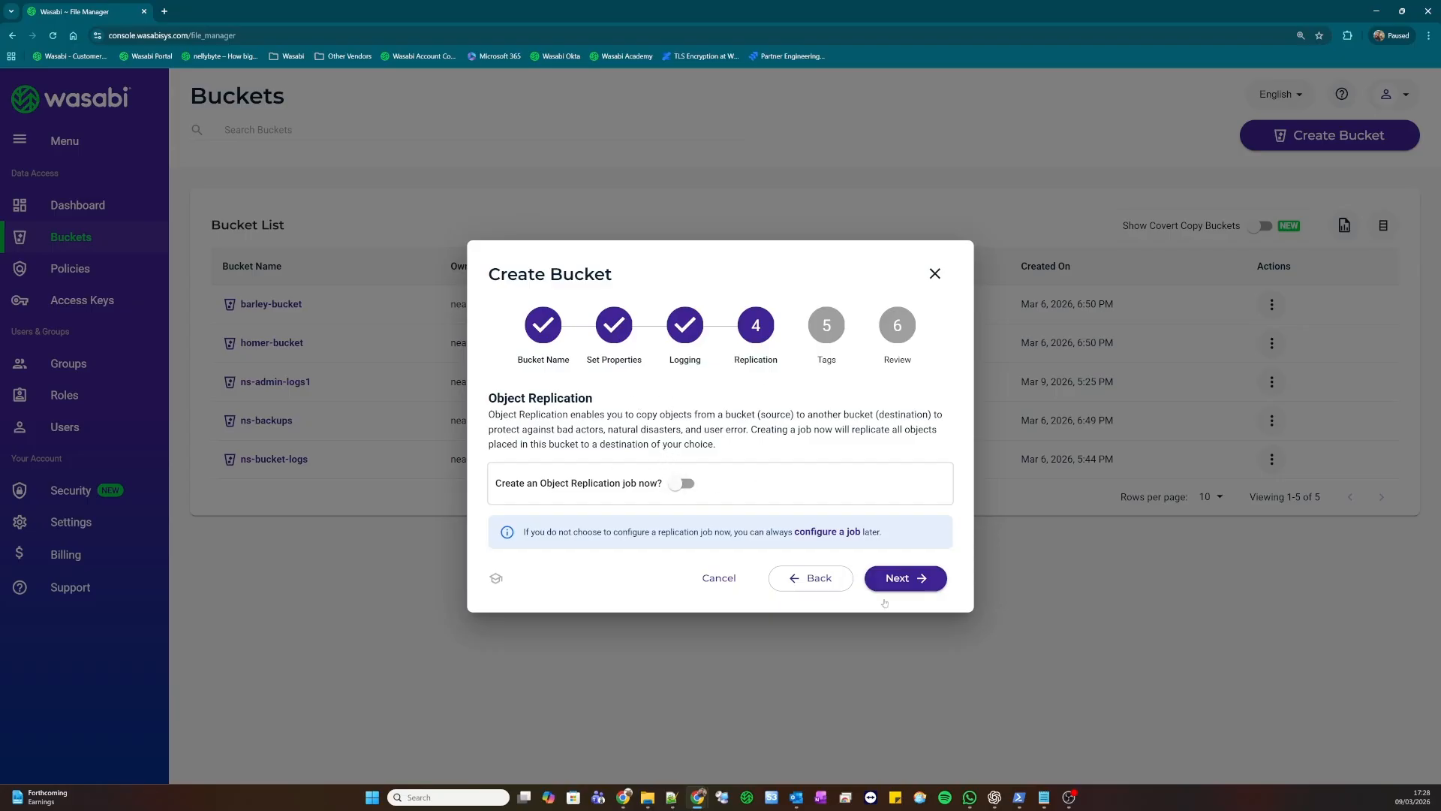
{"action": "left_click", "coordinate": [914, 581]}
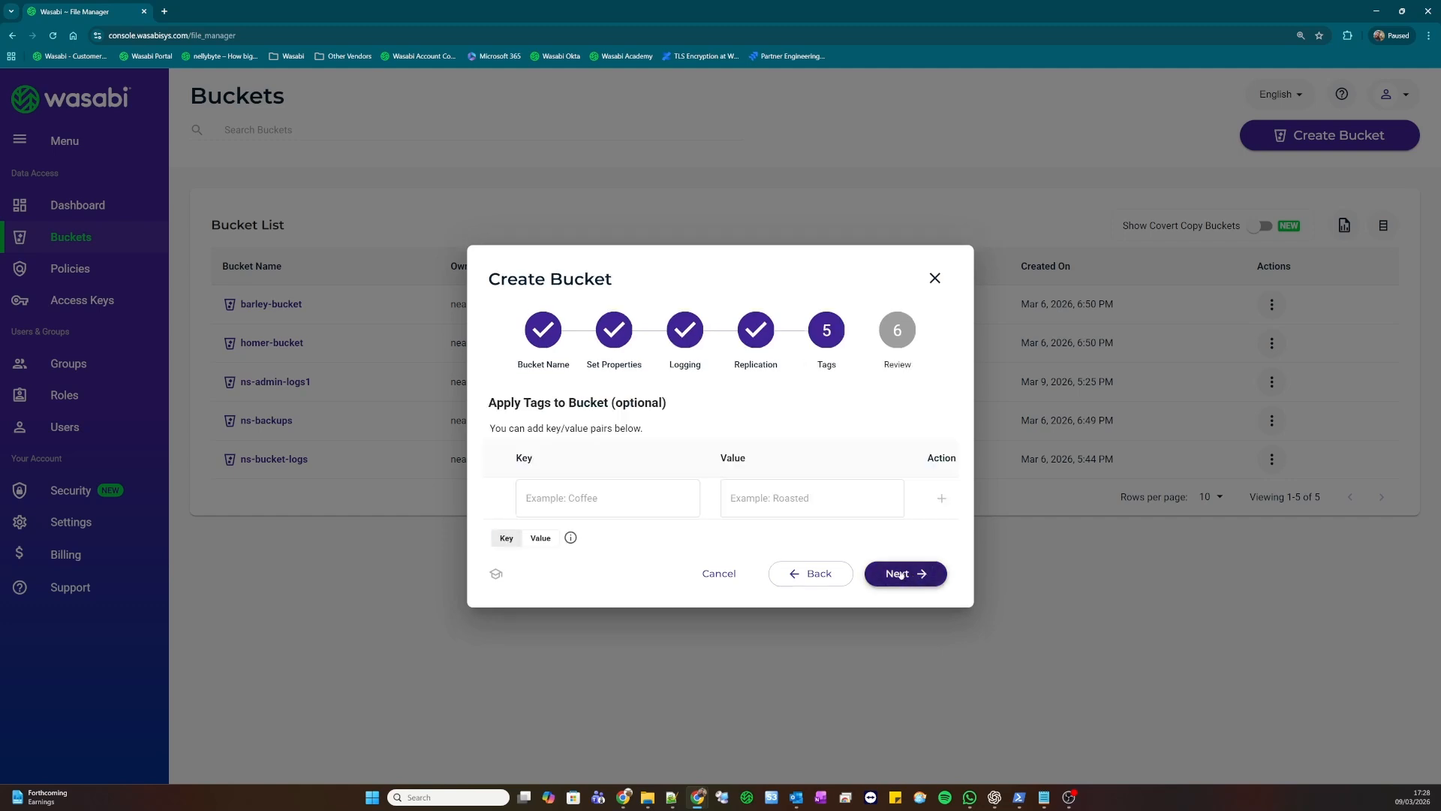
{"action": "left_click", "coordinate": [903, 575]}
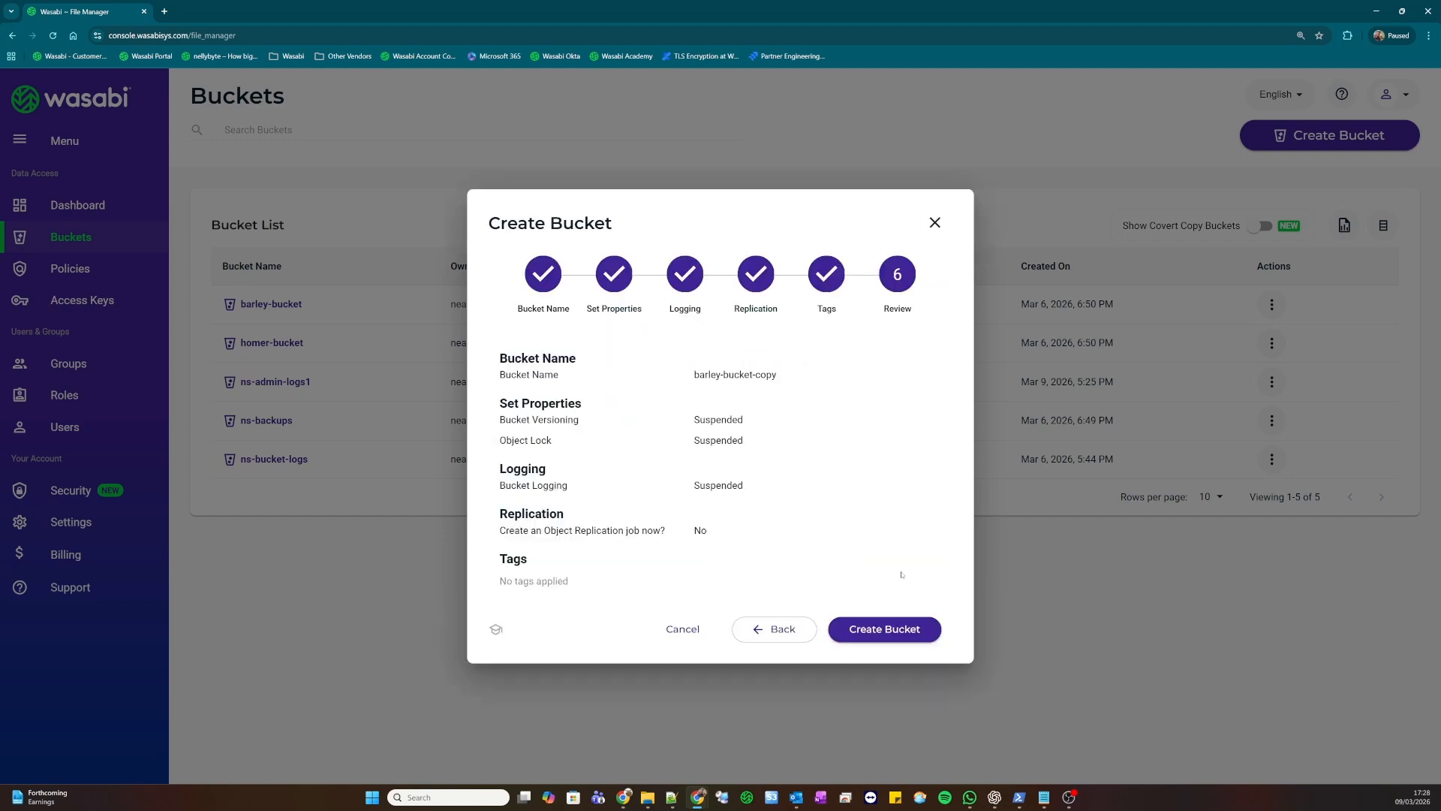
{"action": "left_click", "coordinate": [882, 635]}
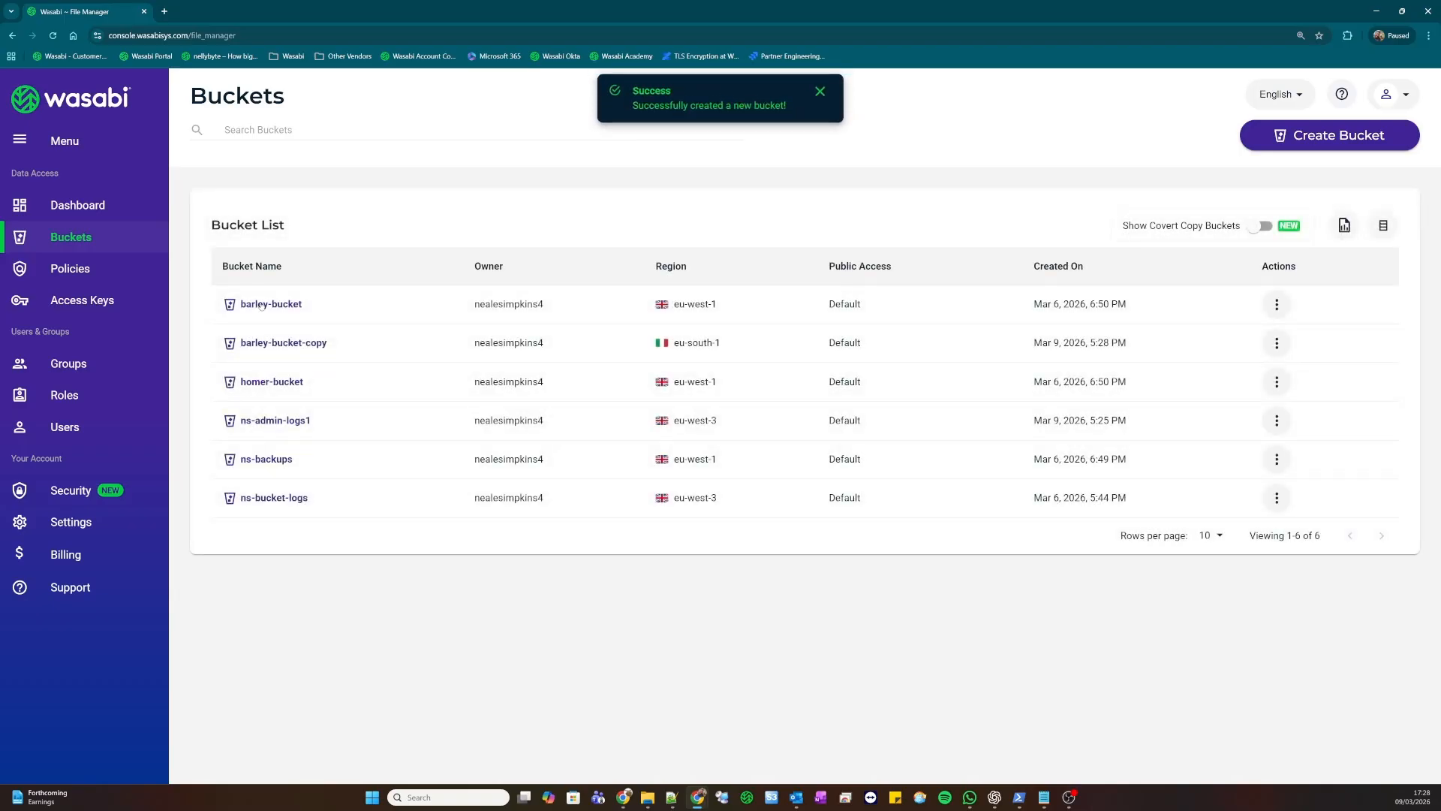
- Open barley-bucket's Object Replication settings and start a new replication job
{"action": "left_click", "coordinate": [820, 91]}
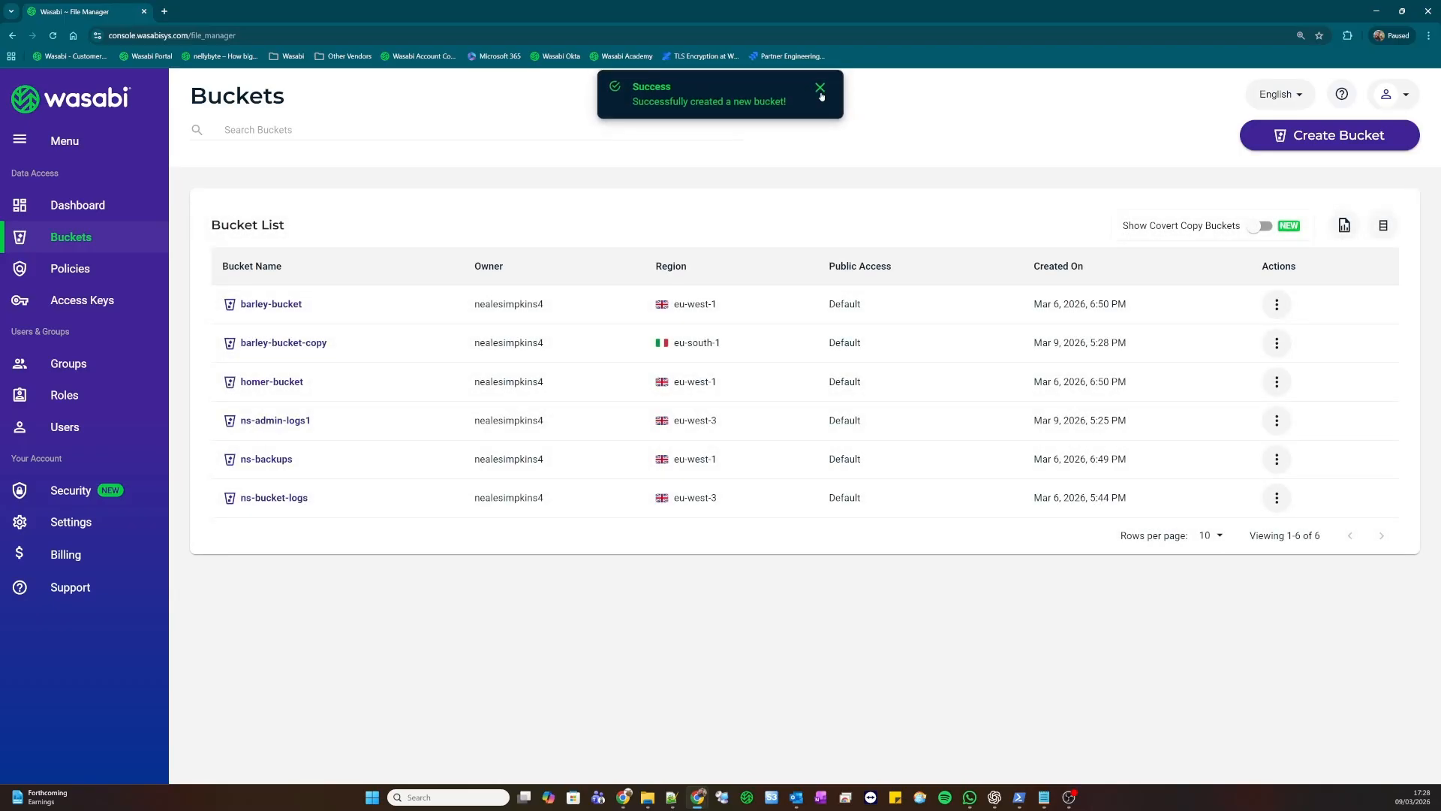
{"action": "left_click", "coordinate": [1278, 307]}
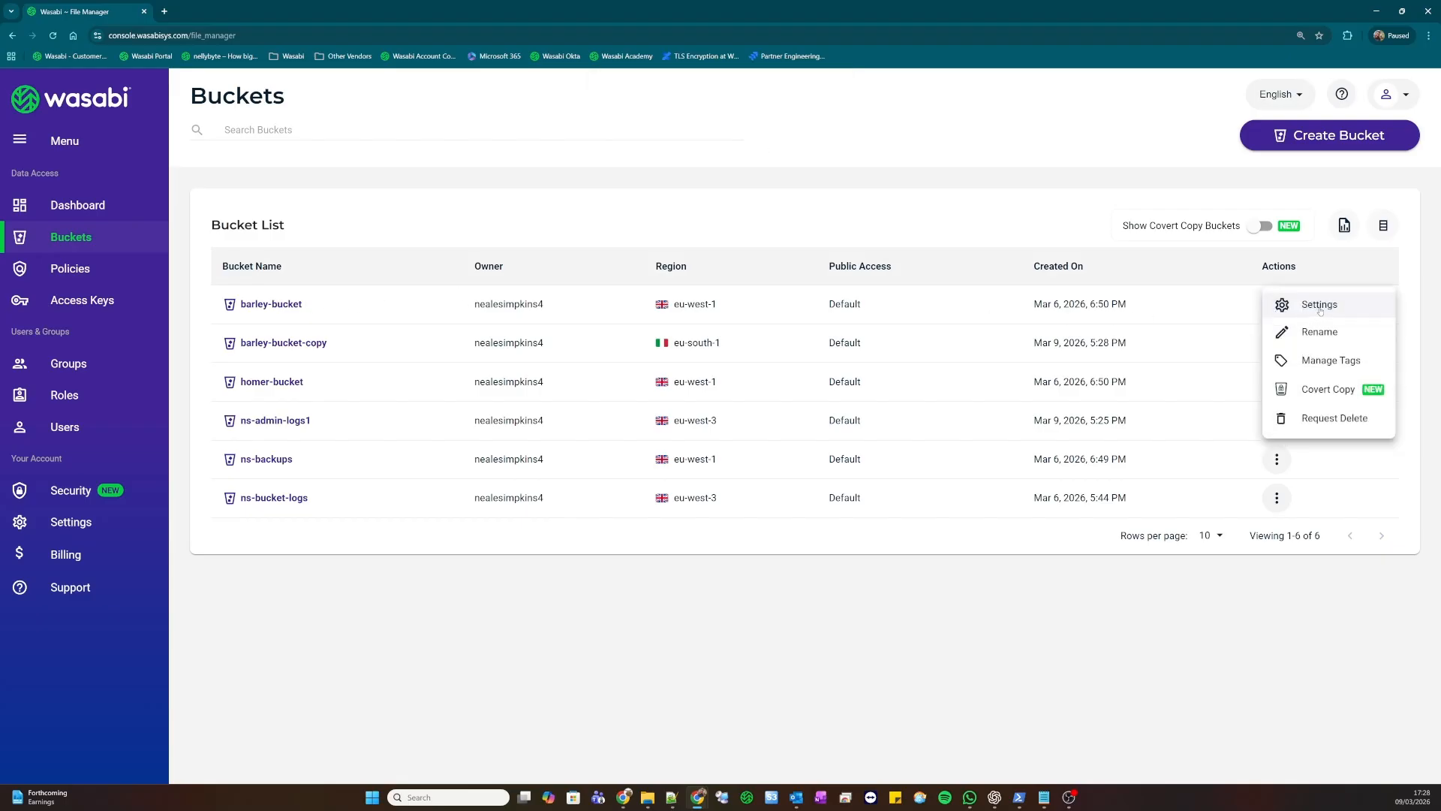
{"action": "left_click", "coordinate": [1320, 305]}
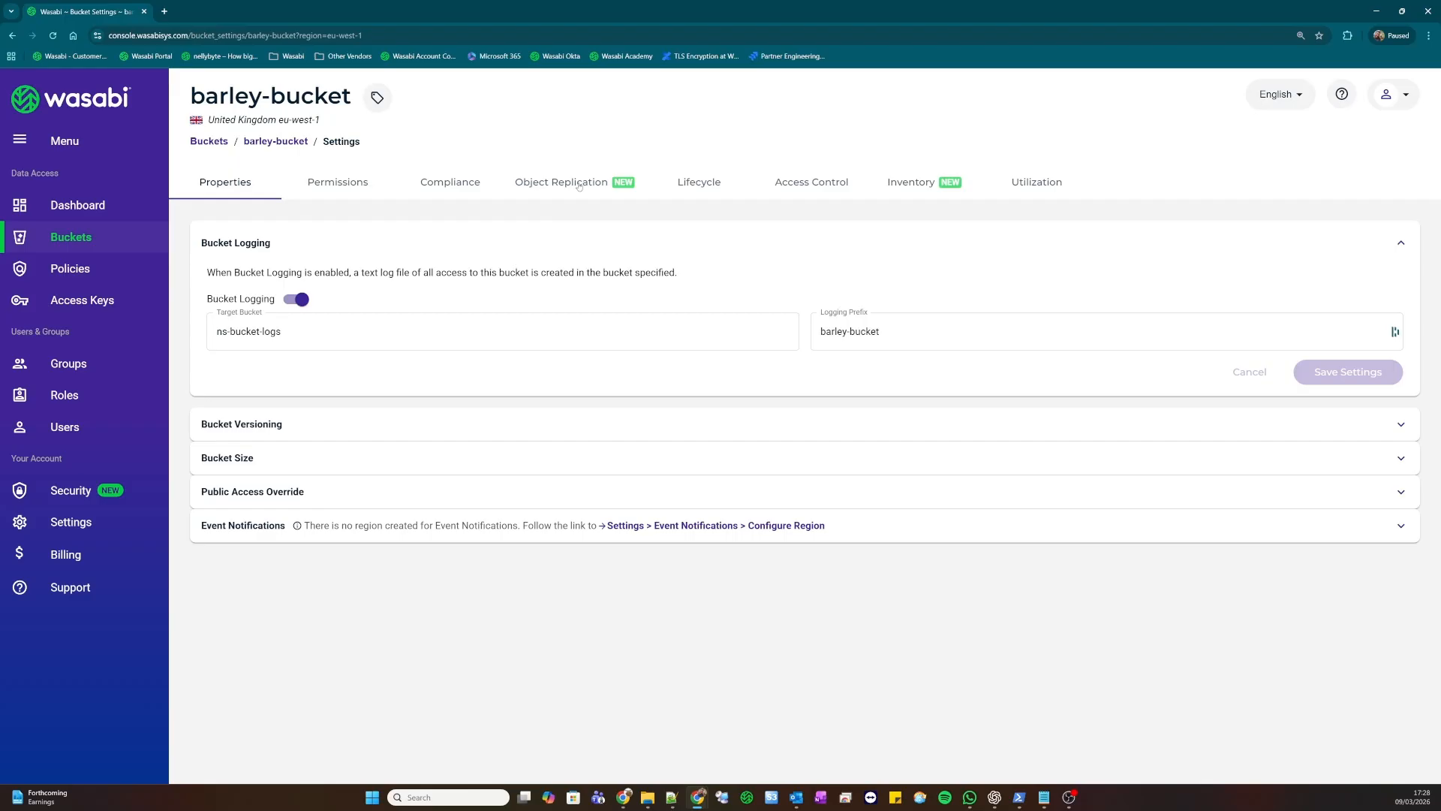
{"action": "left_click", "coordinate": [579, 187]}
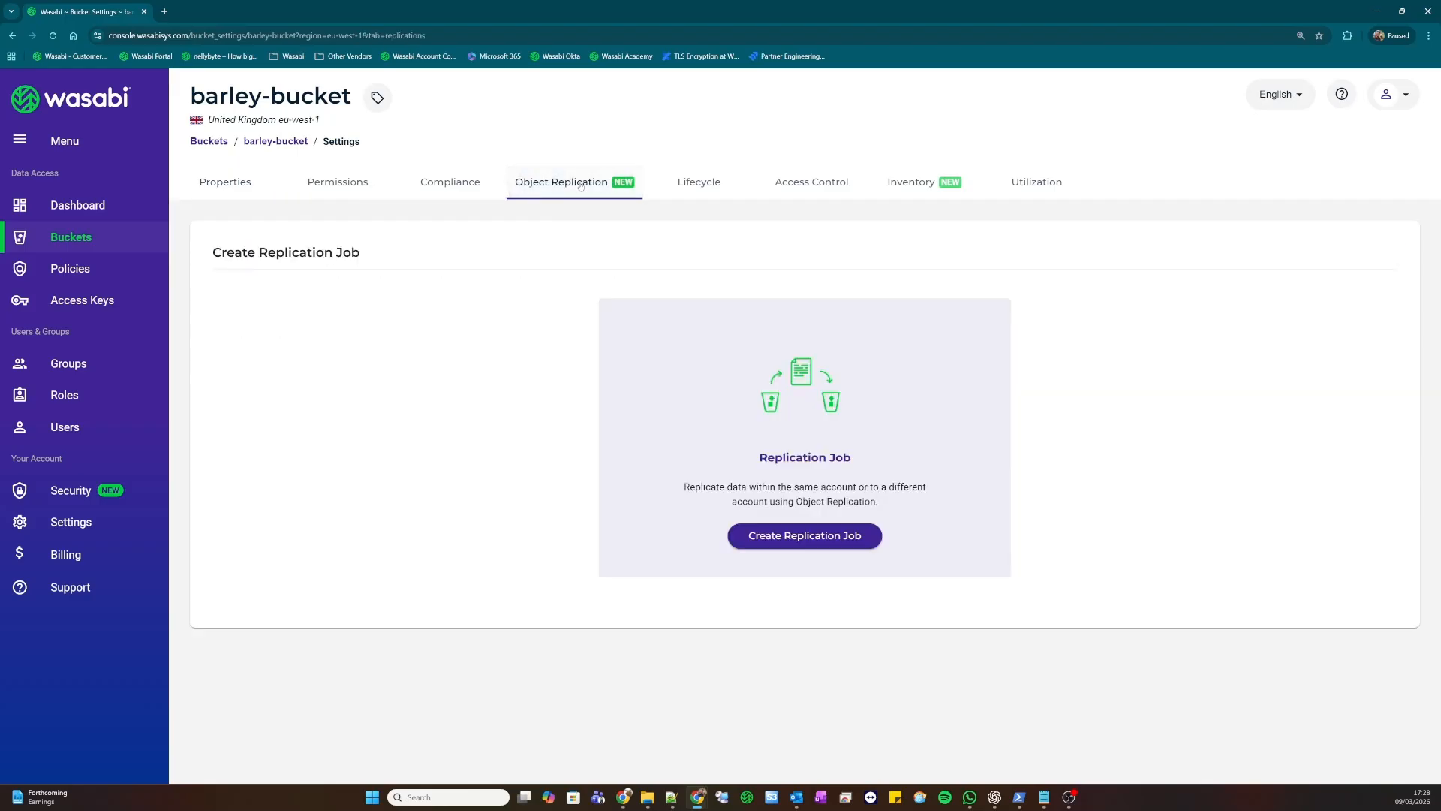
{"action": "left_click", "coordinate": [803, 535]}
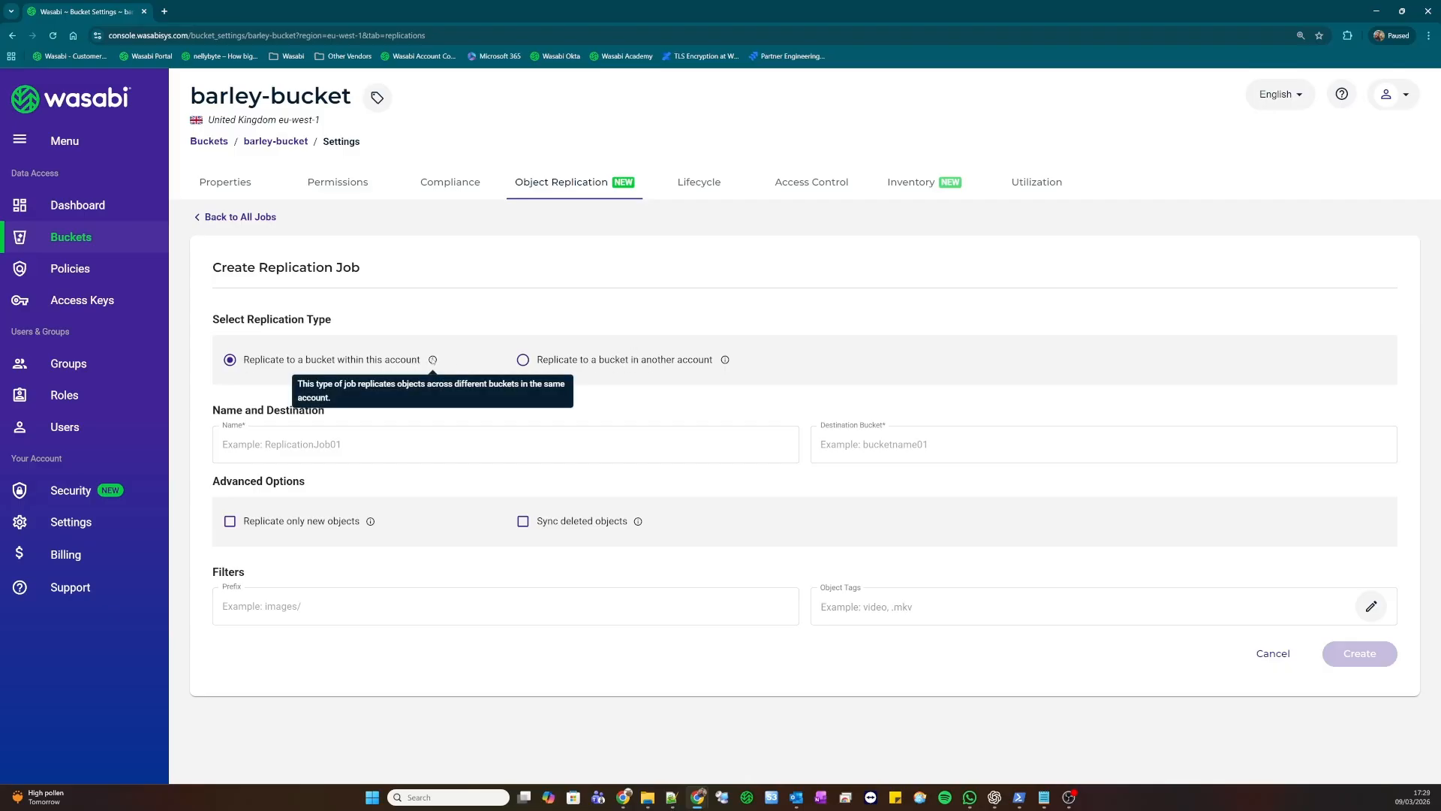
- Create replication job barley-rep with barley-bucket-copy as its destination bucket
{"action": "left_click", "coordinate": [446, 440]}
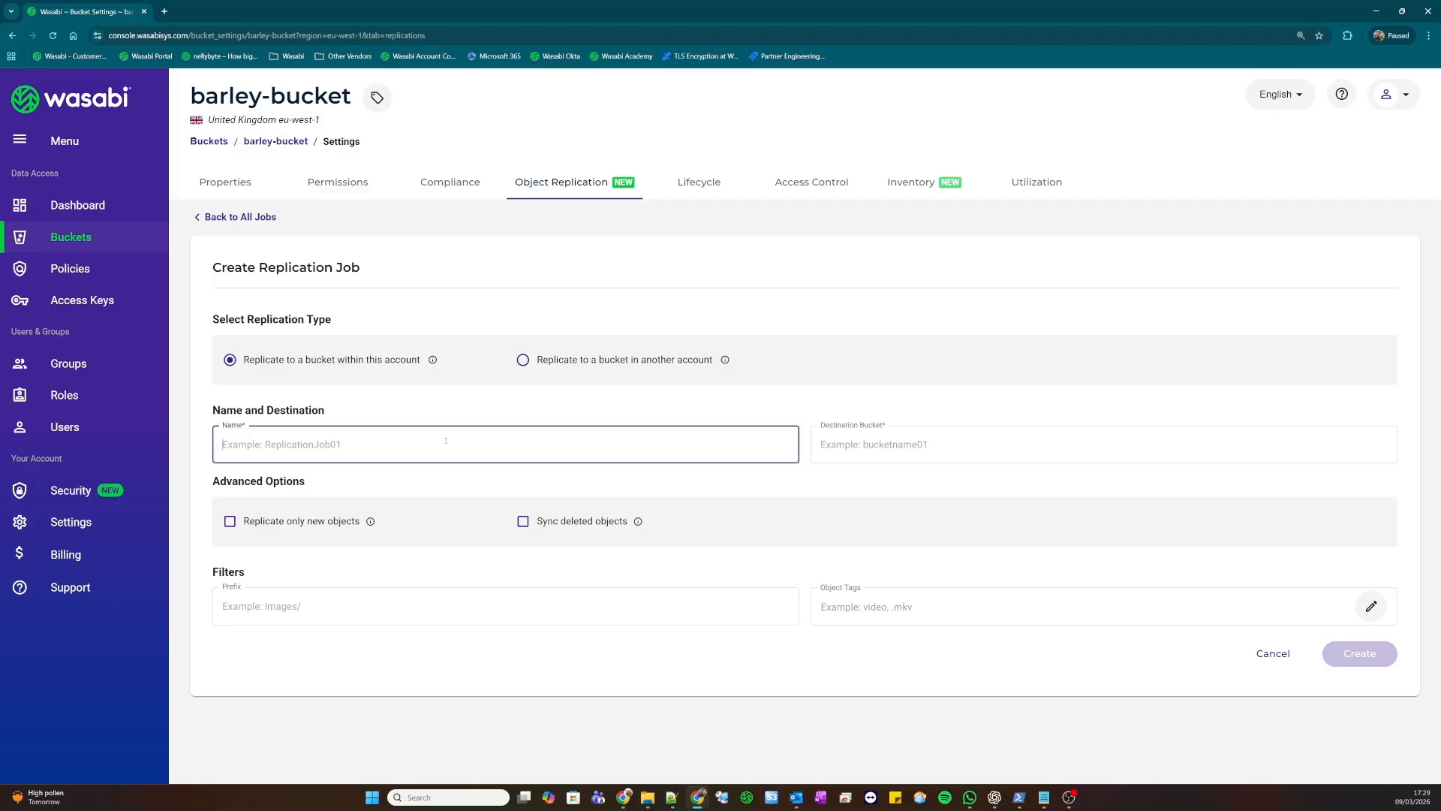
{"action": "type", "text": "barley-rep"}
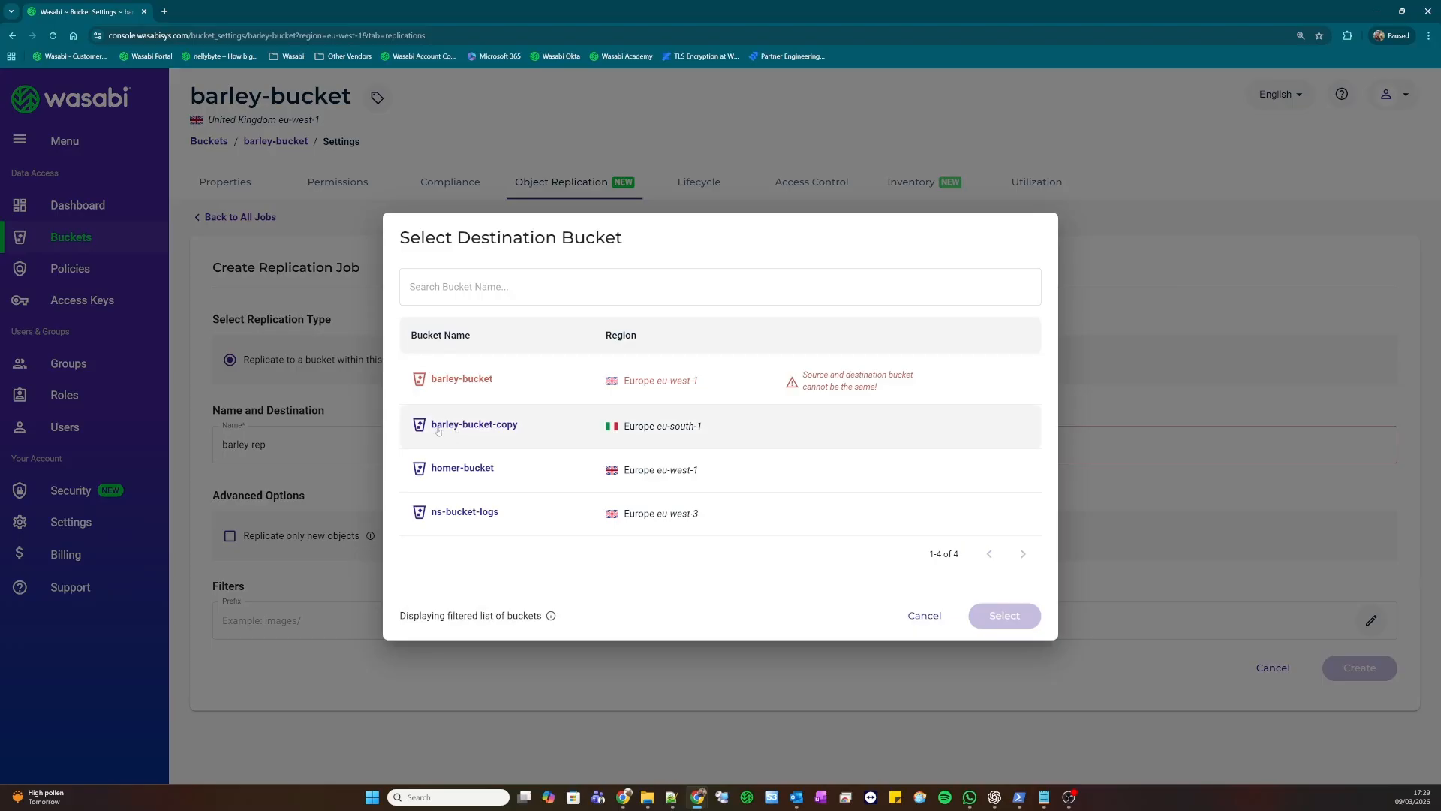
{"action": "left_click", "coordinate": [484, 428]}
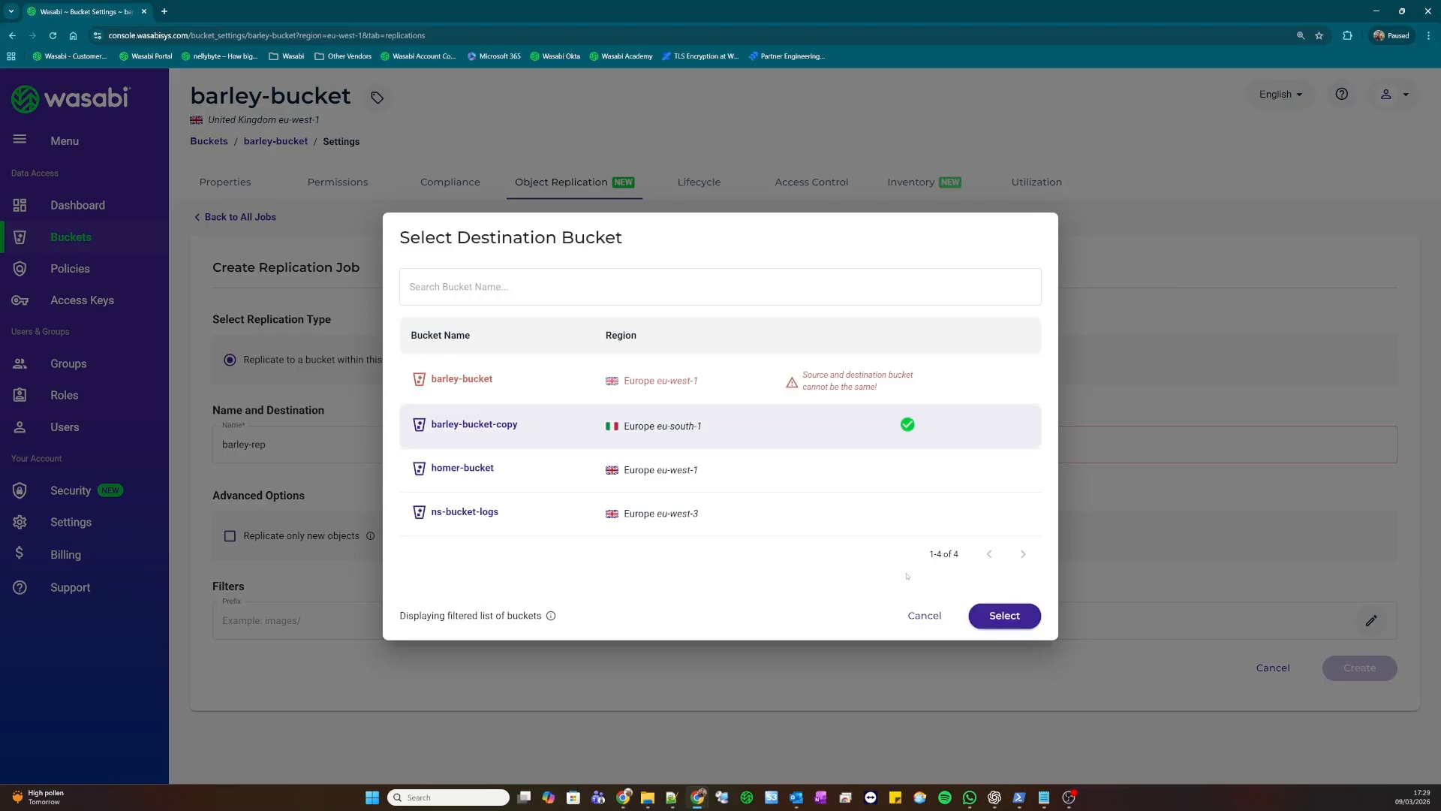
{"action": "left_click", "coordinate": [1004, 616]}
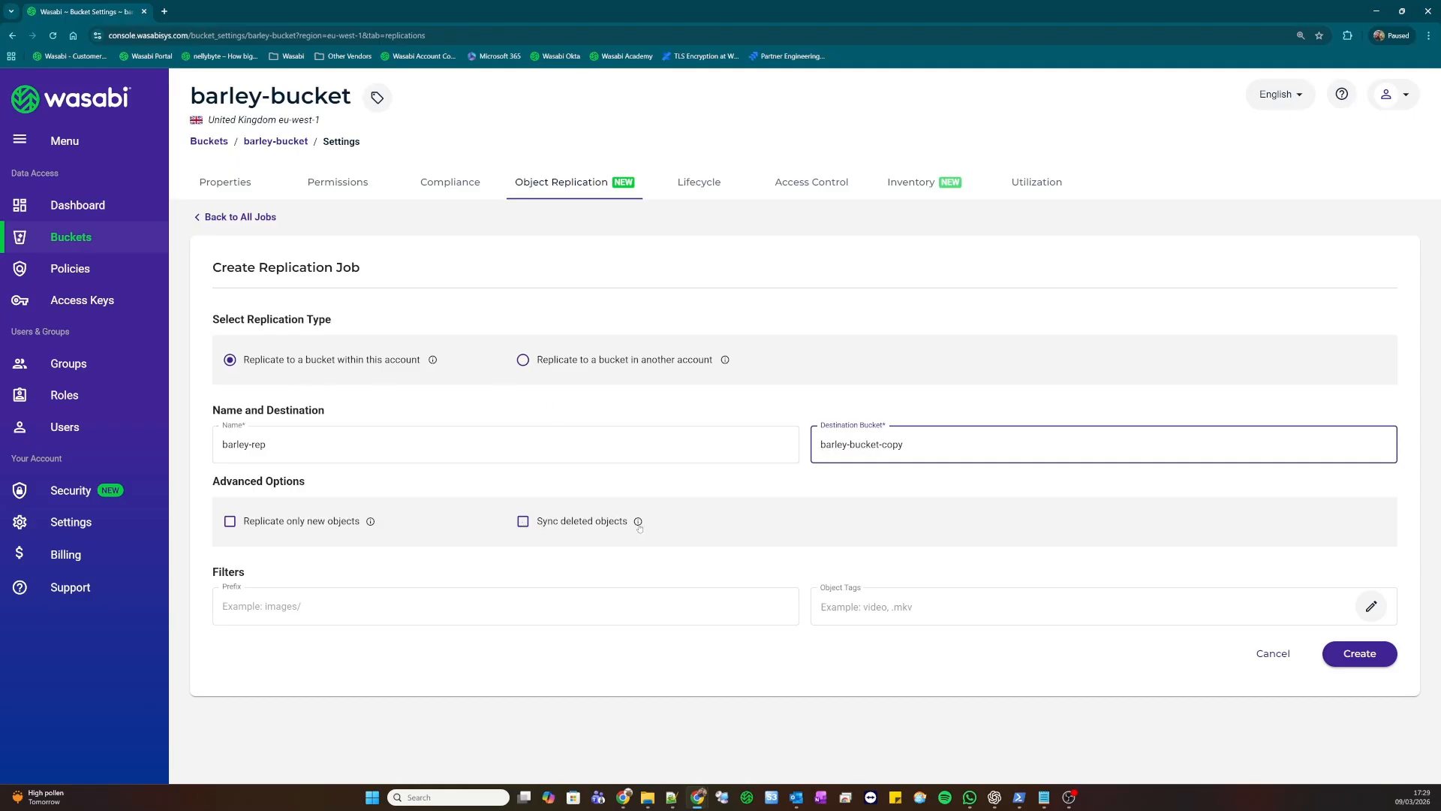
{"action": "mouse_move", "coordinate": [638, 523]}
{"action": "left_click", "coordinate": [1359, 659]}
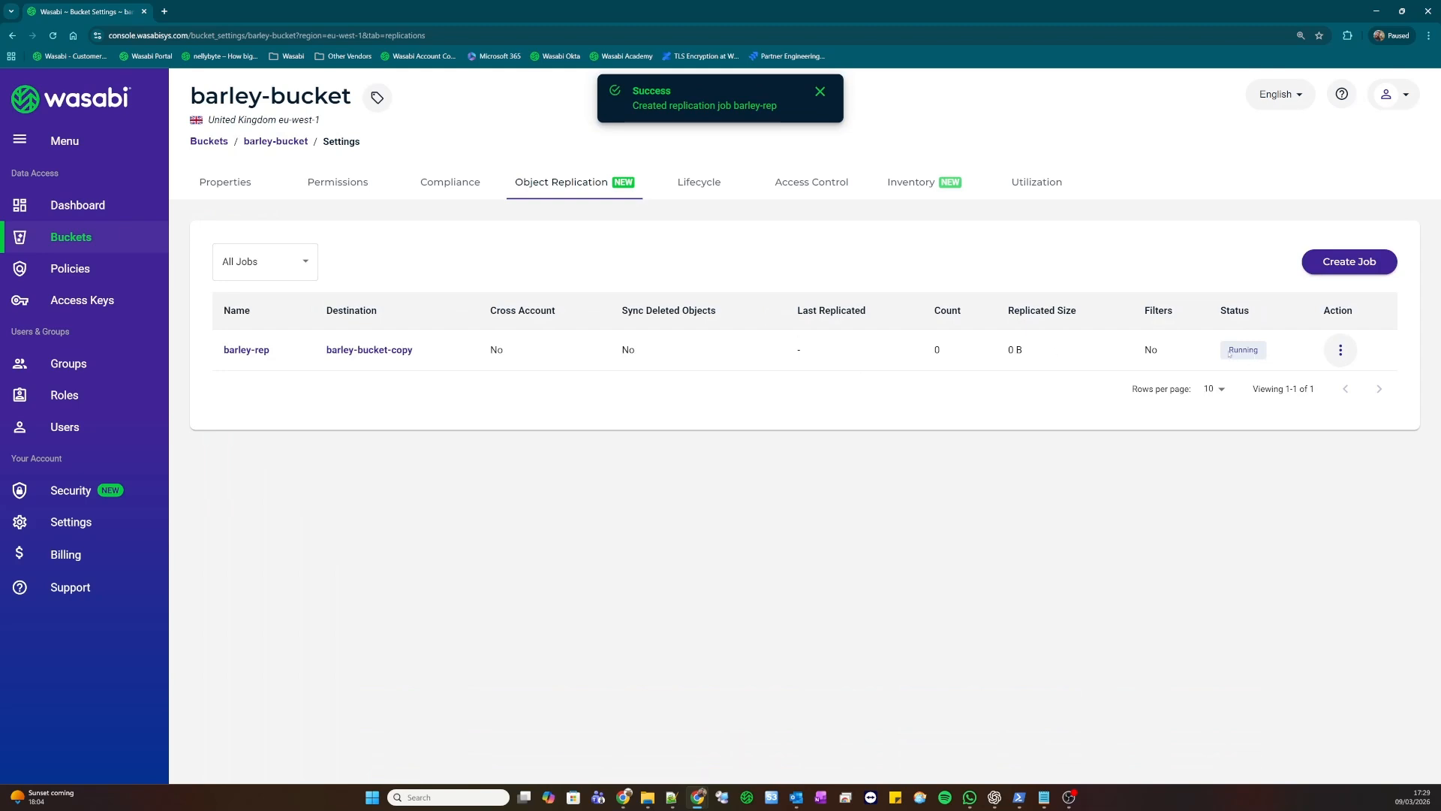
- Look at the barley-rep job's edit form, then leave it for the Buckets list
{"action": "left_click", "coordinate": [265, 352]}
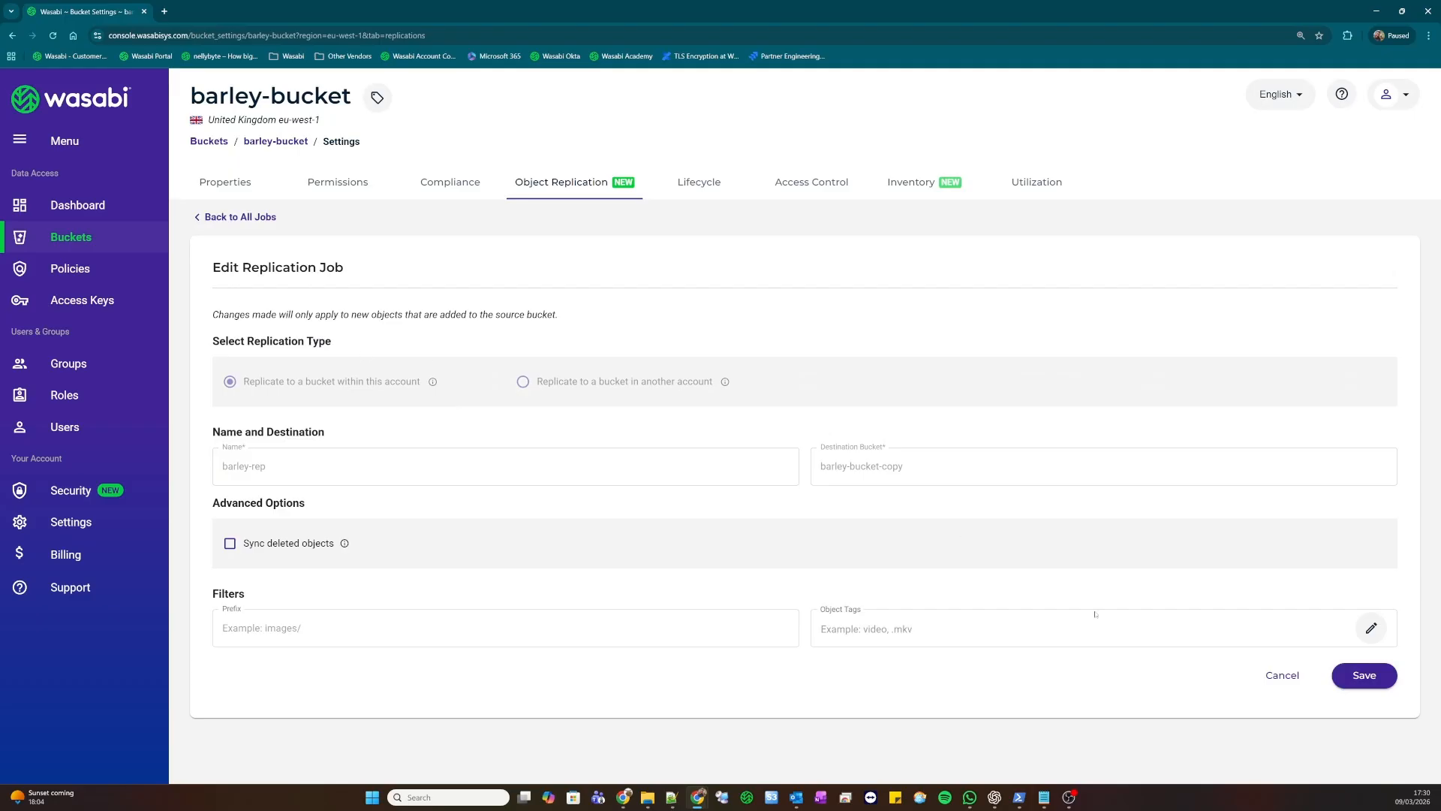
{"action": "left_click", "coordinate": [1250, 677]}
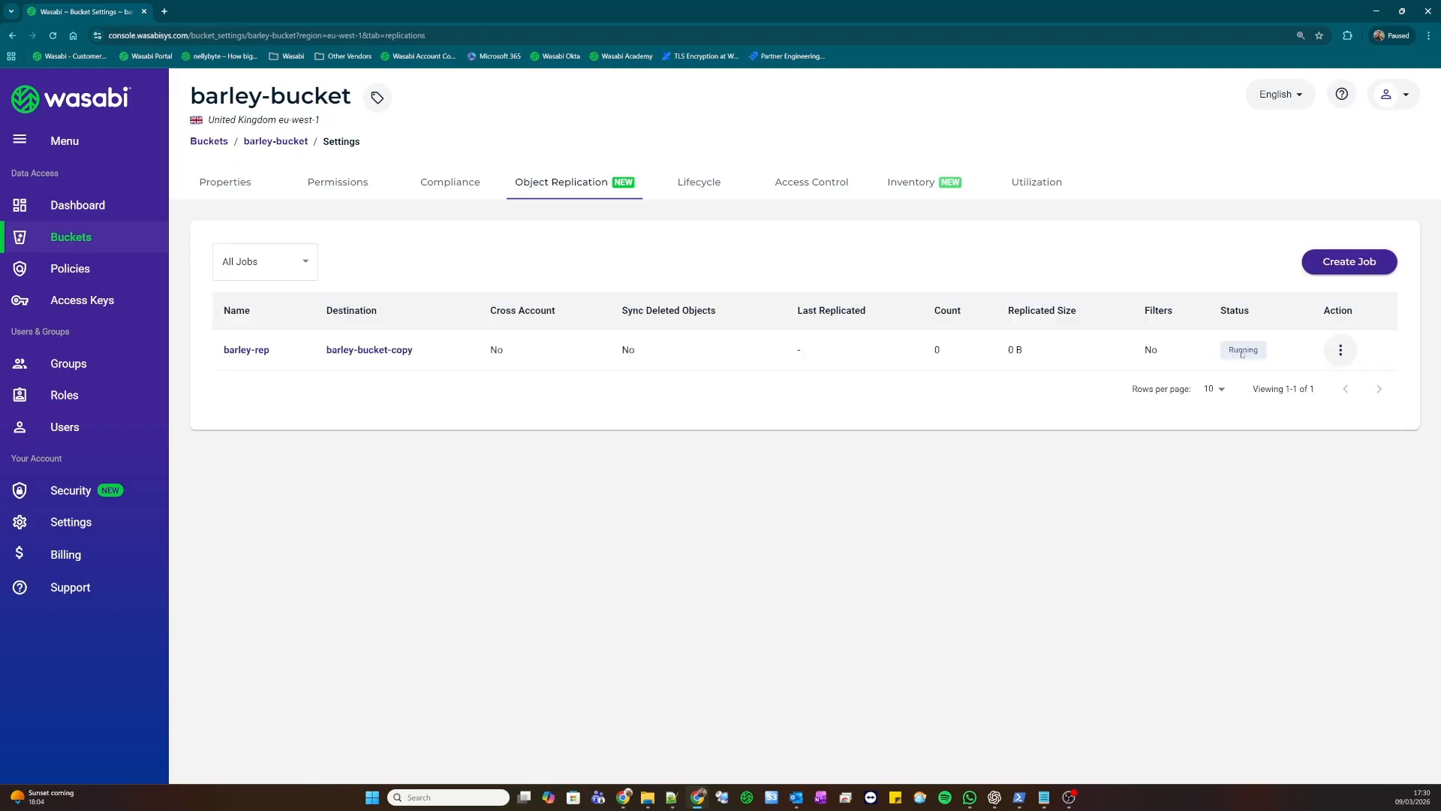
{"action": "left_click", "coordinate": [99, 237]}
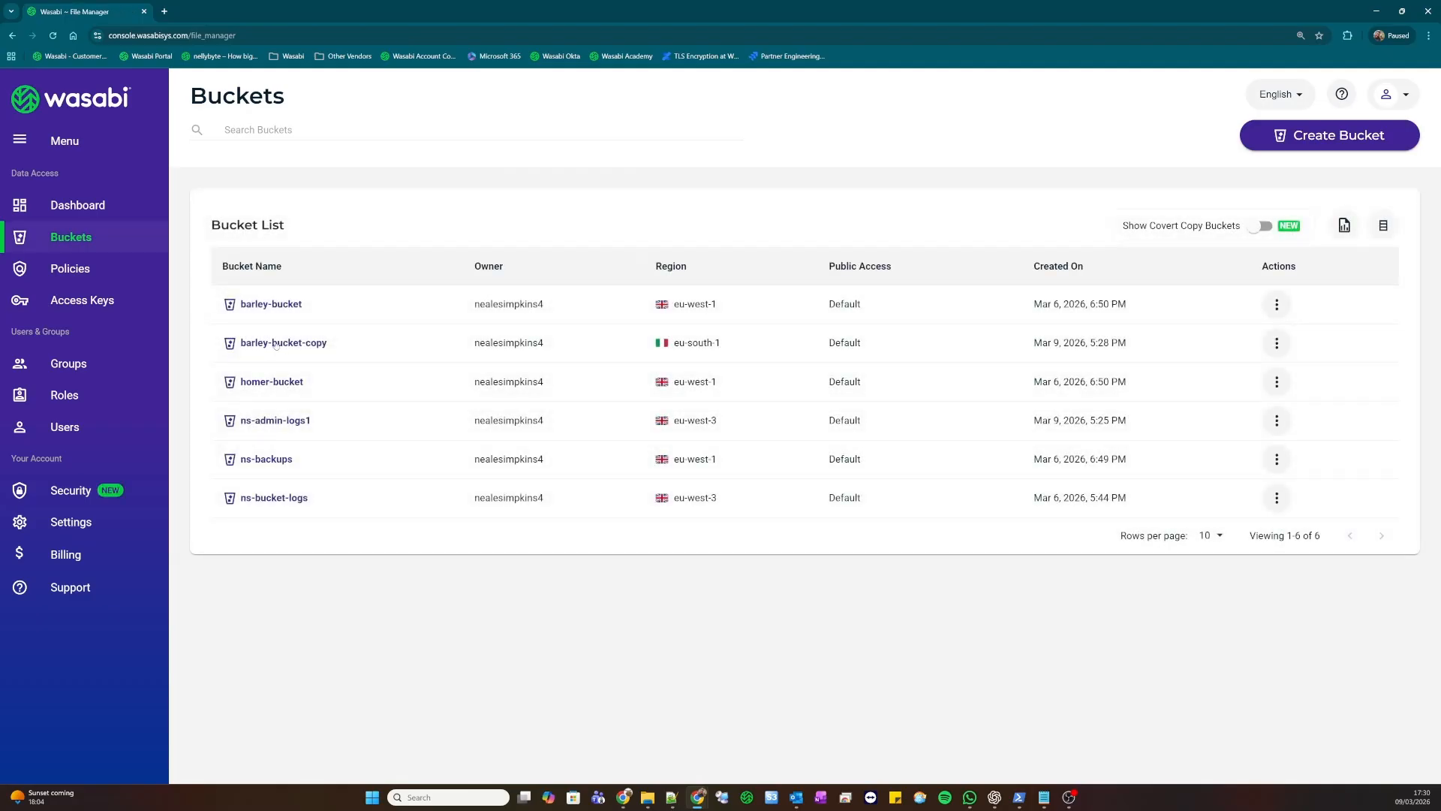
- Browse barley-bucket-copy's replicated objects, return to Buckets, and open barley-bucket's actions menu
{"action": "left_click", "coordinate": [281, 343]}
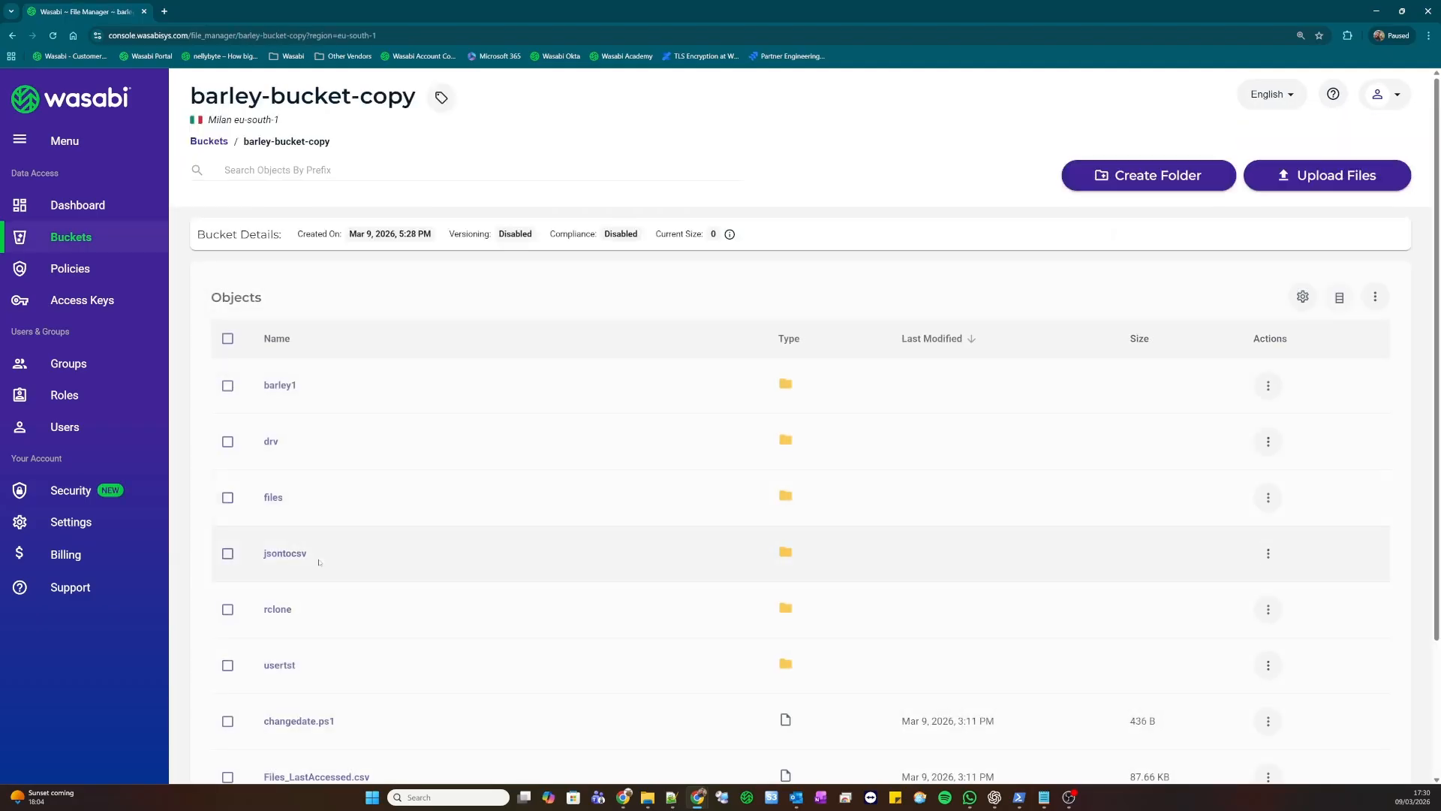
{"action": "scroll", "coordinate": [405, 555], "scroll_direction": "down", "scroll_amount": 3}
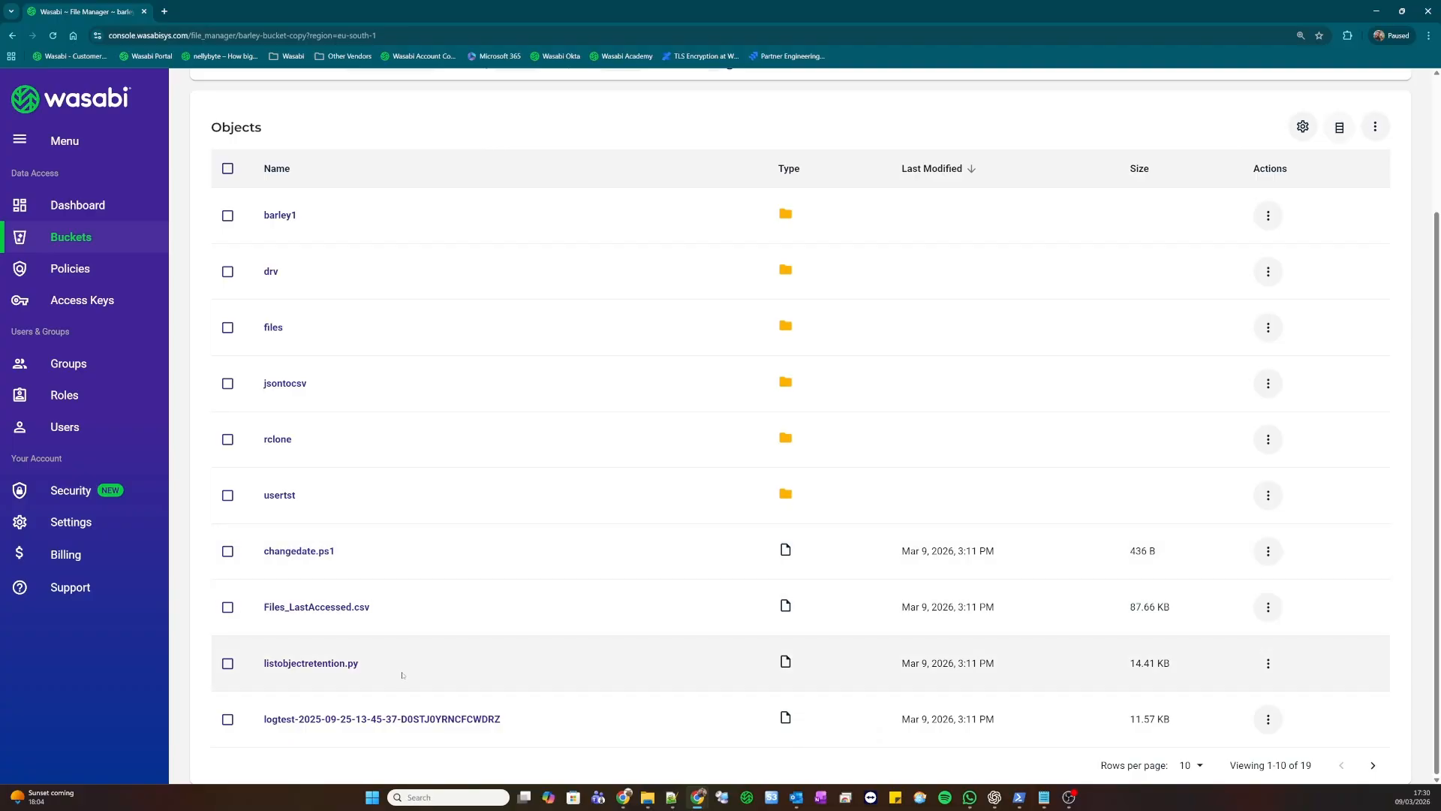
{"action": "scroll", "coordinate": [386, 470], "scroll_direction": "up", "scroll_amount": 3}
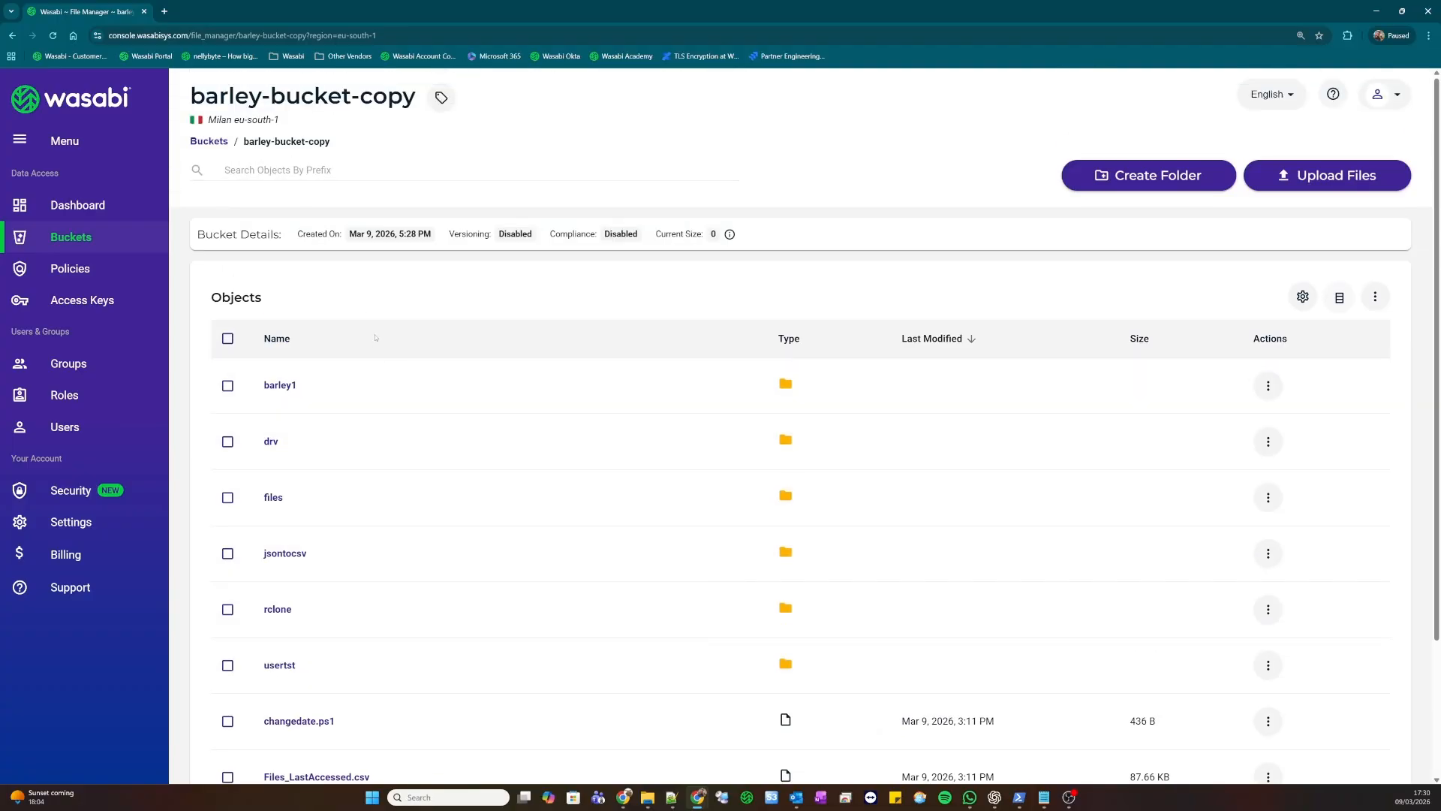
{"action": "left_click", "coordinate": [209, 142]}
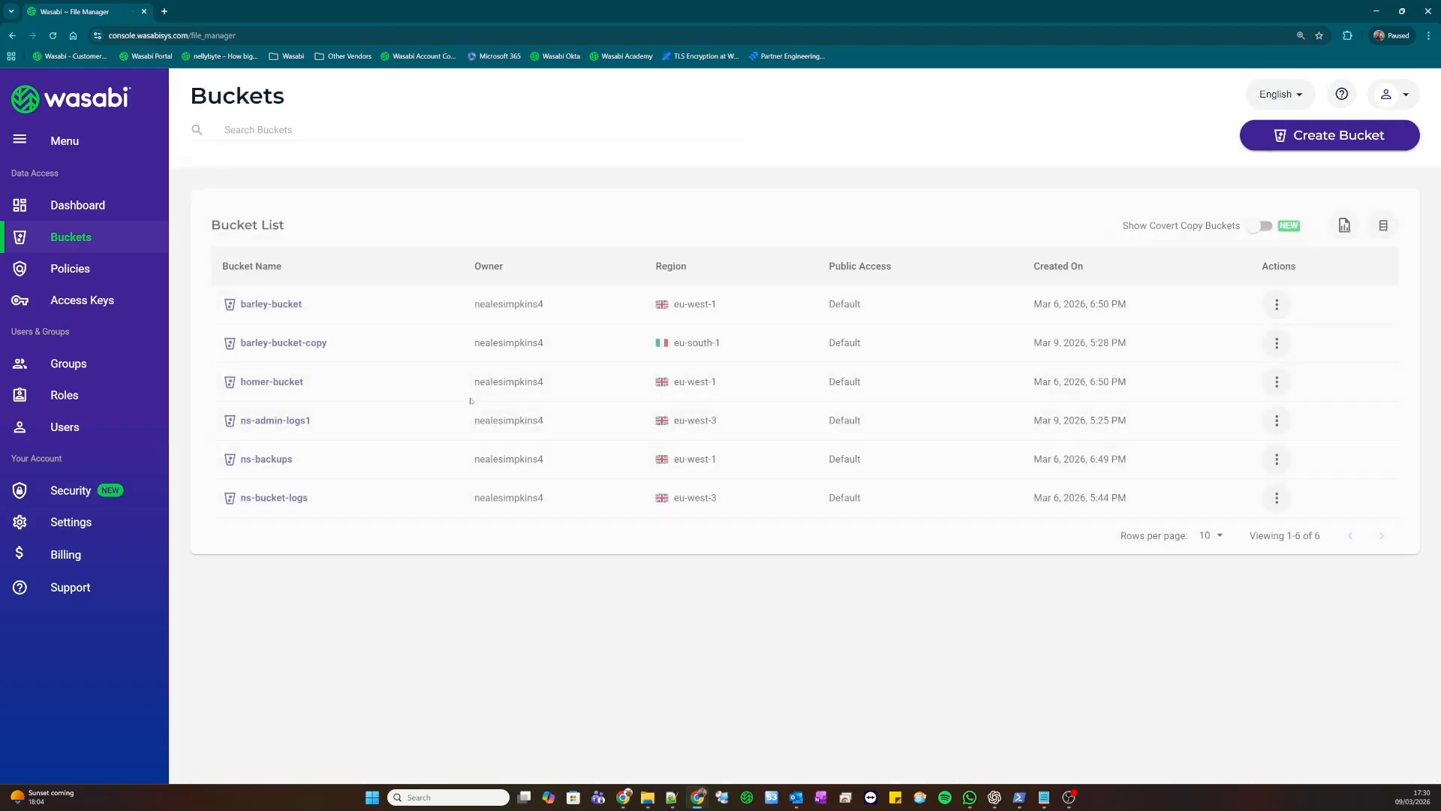
{"action": "left_click", "coordinate": [1276, 304]}
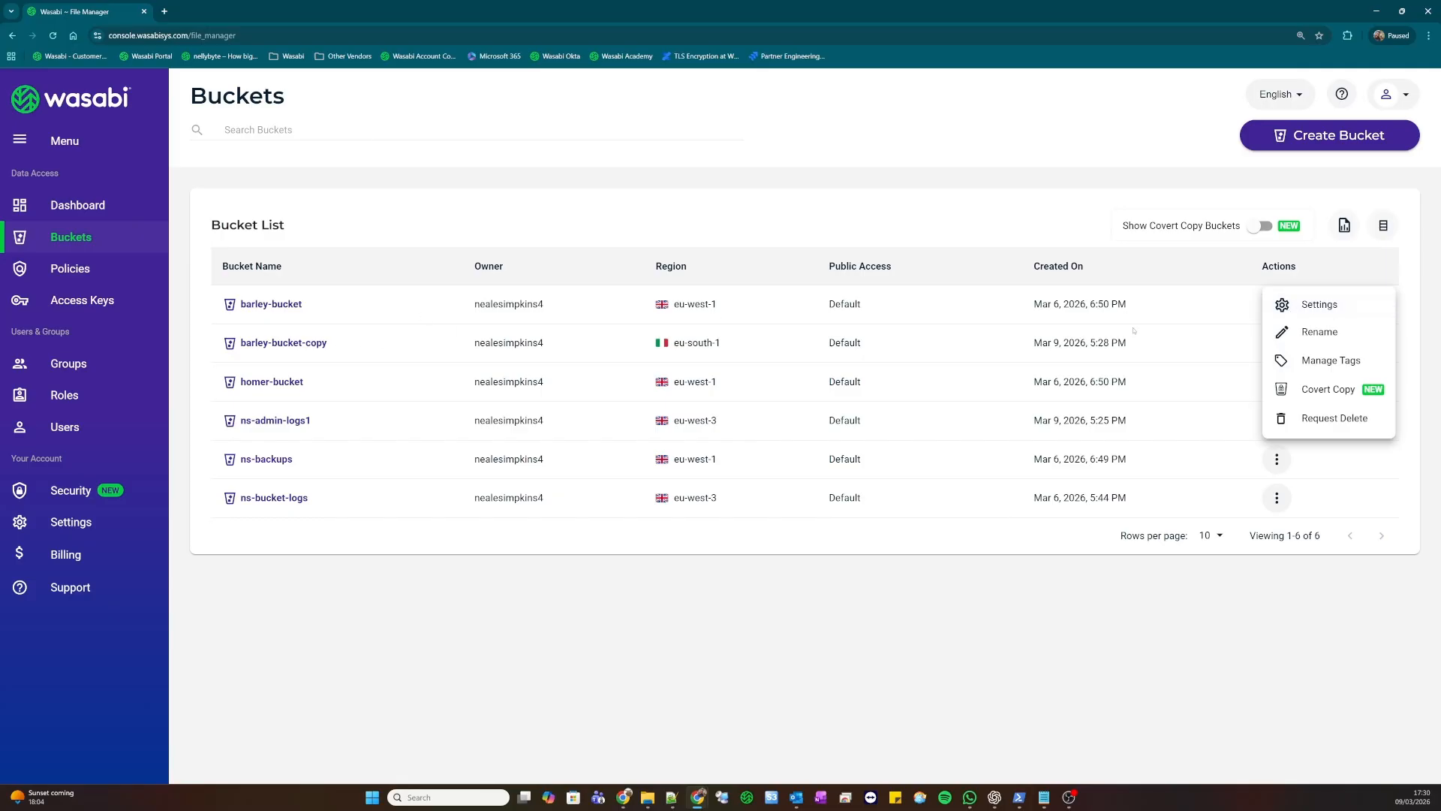
{"action": "left_click", "coordinate": [1313, 304]}
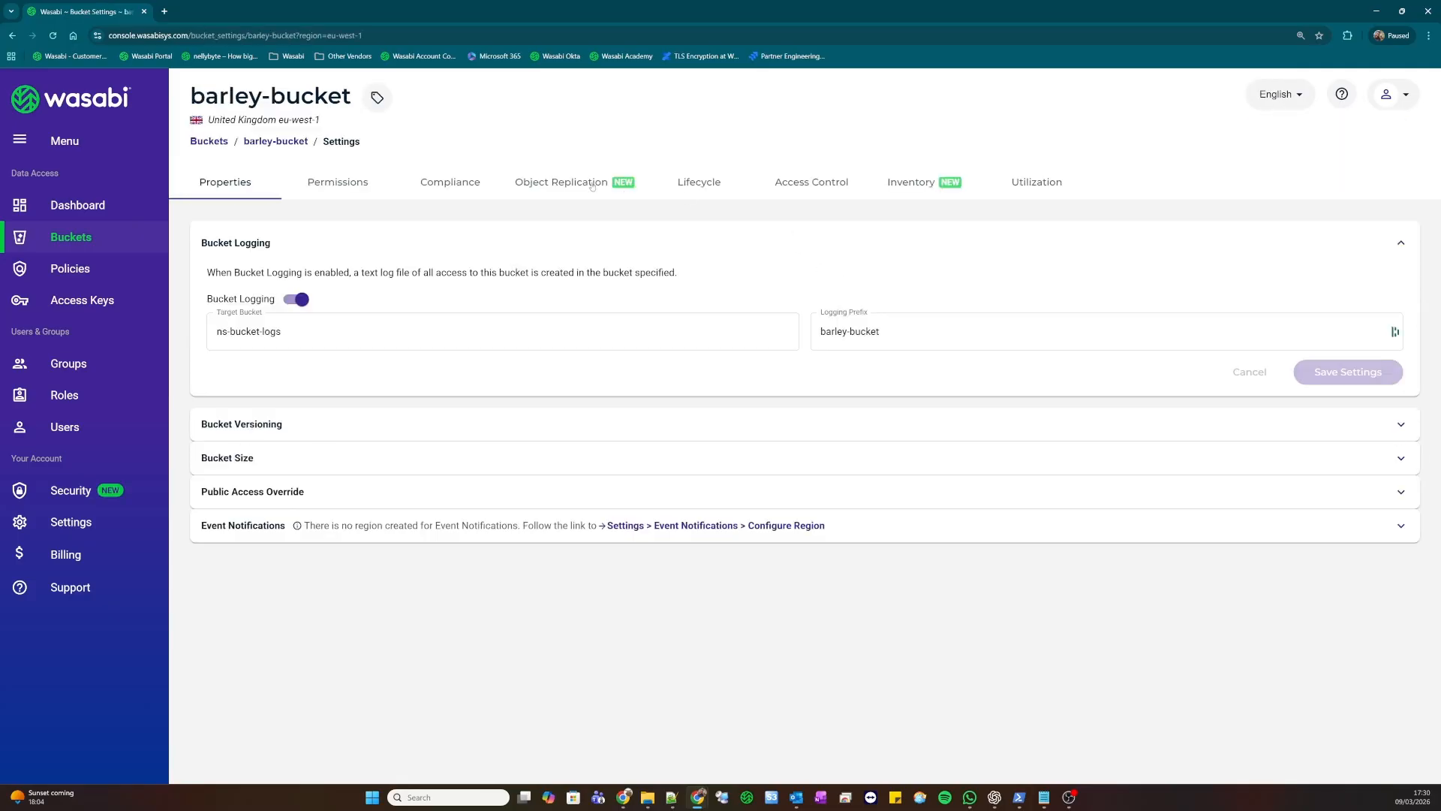
{"action": "left_click", "coordinate": [605, 185]}
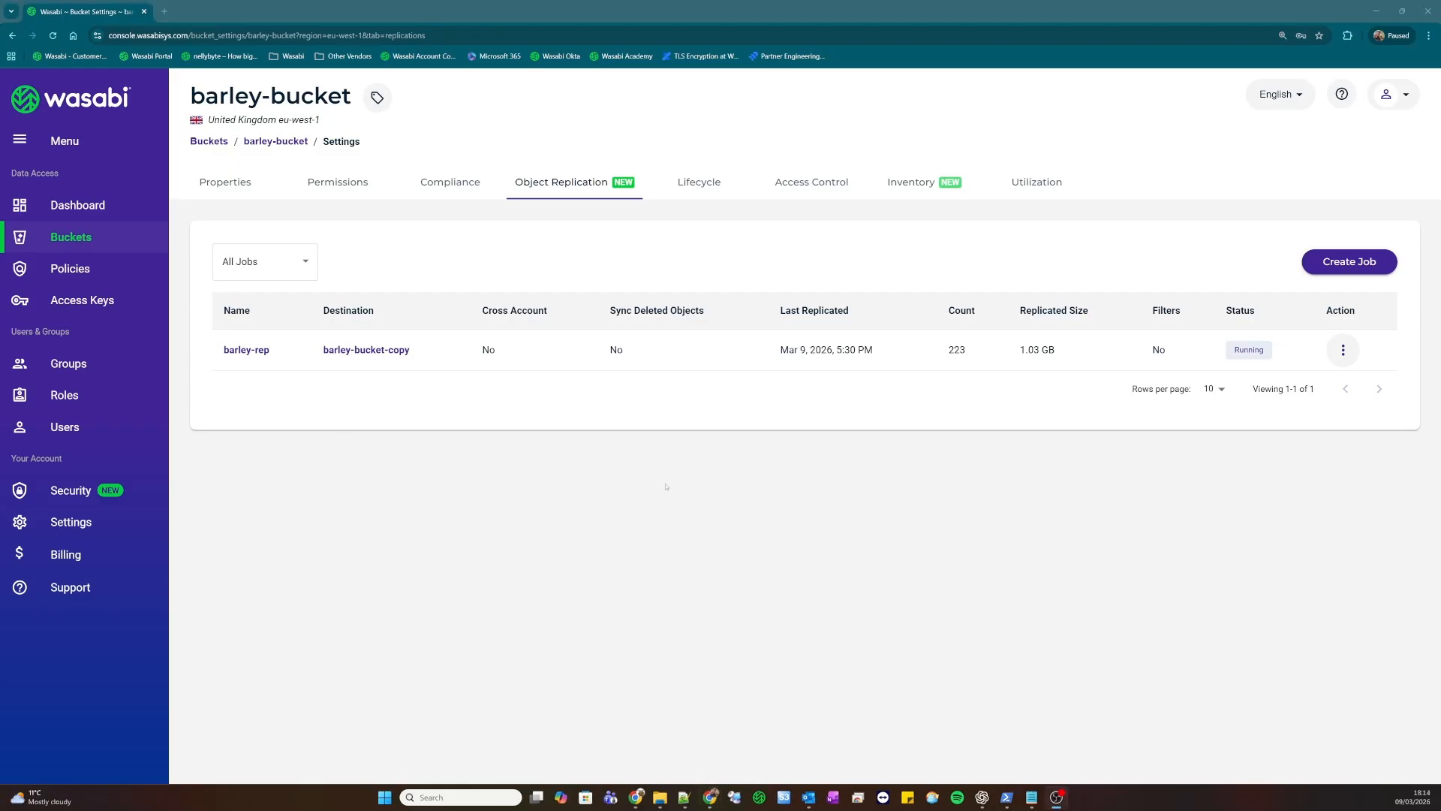
{"action": "left_click", "coordinate": [68, 232]}
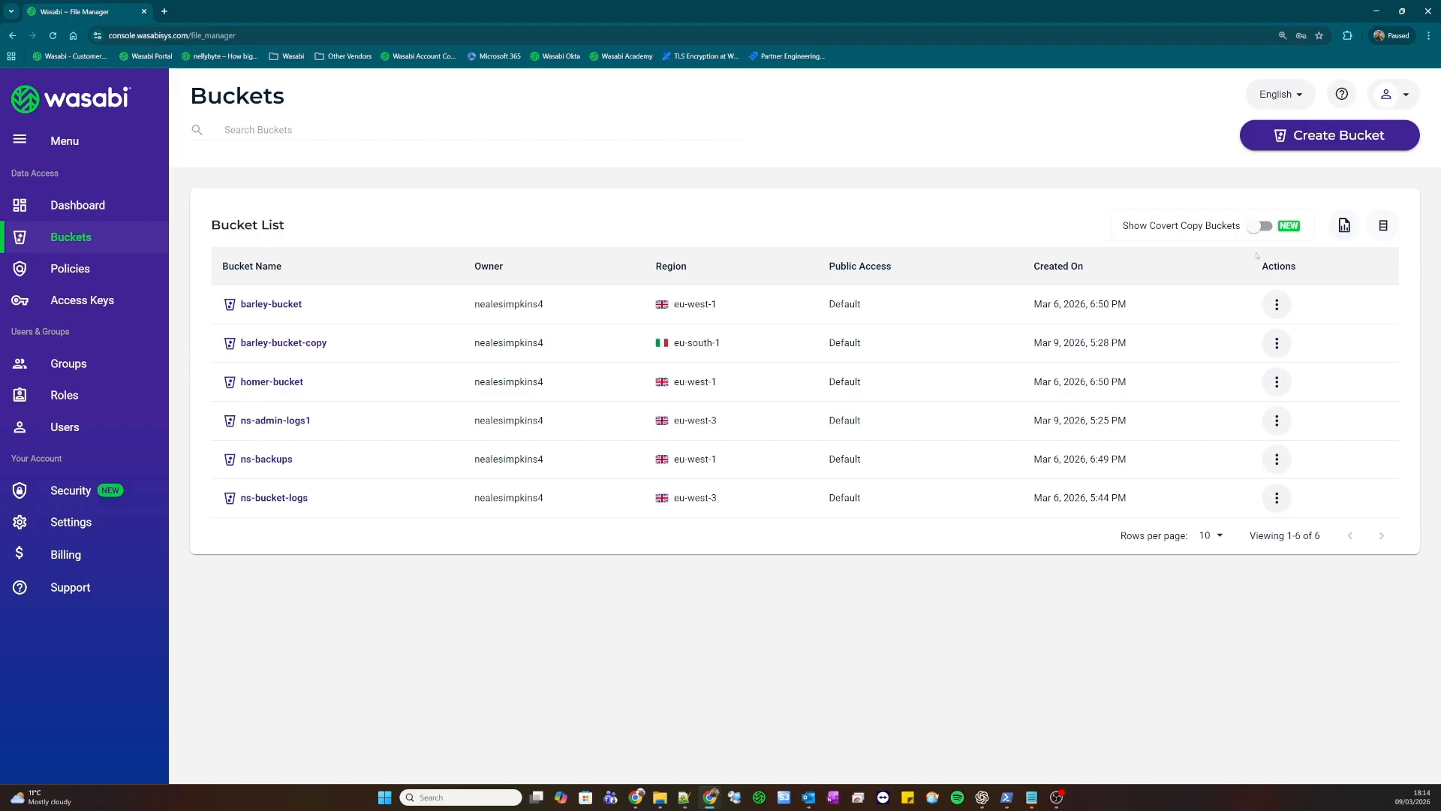
{"action": "left_click", "coordinate": [79, 492]}
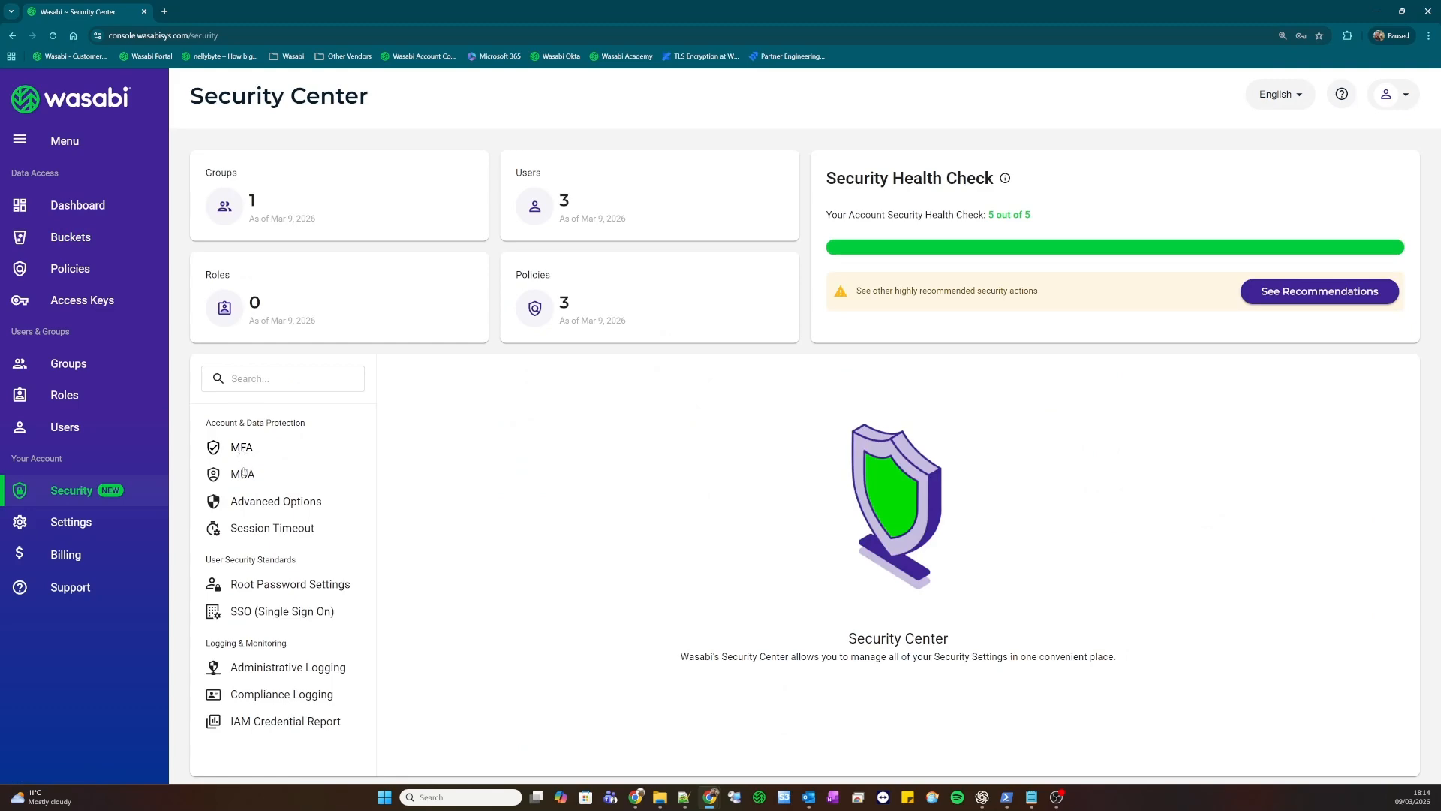
{"action": "left_click", "coordinate": [242, 473]}
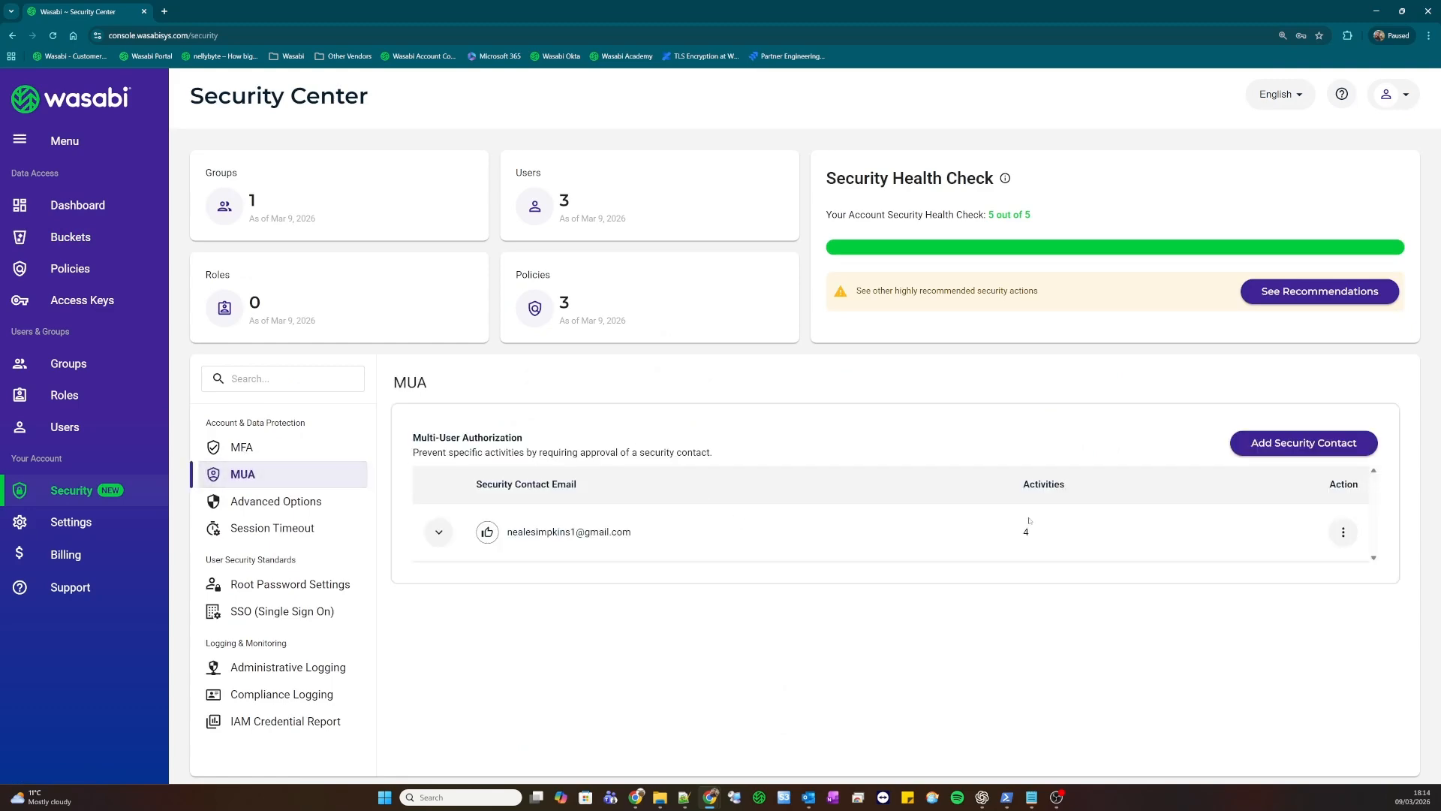
{"action": "left_click", "coordinate": [1344, 531]}
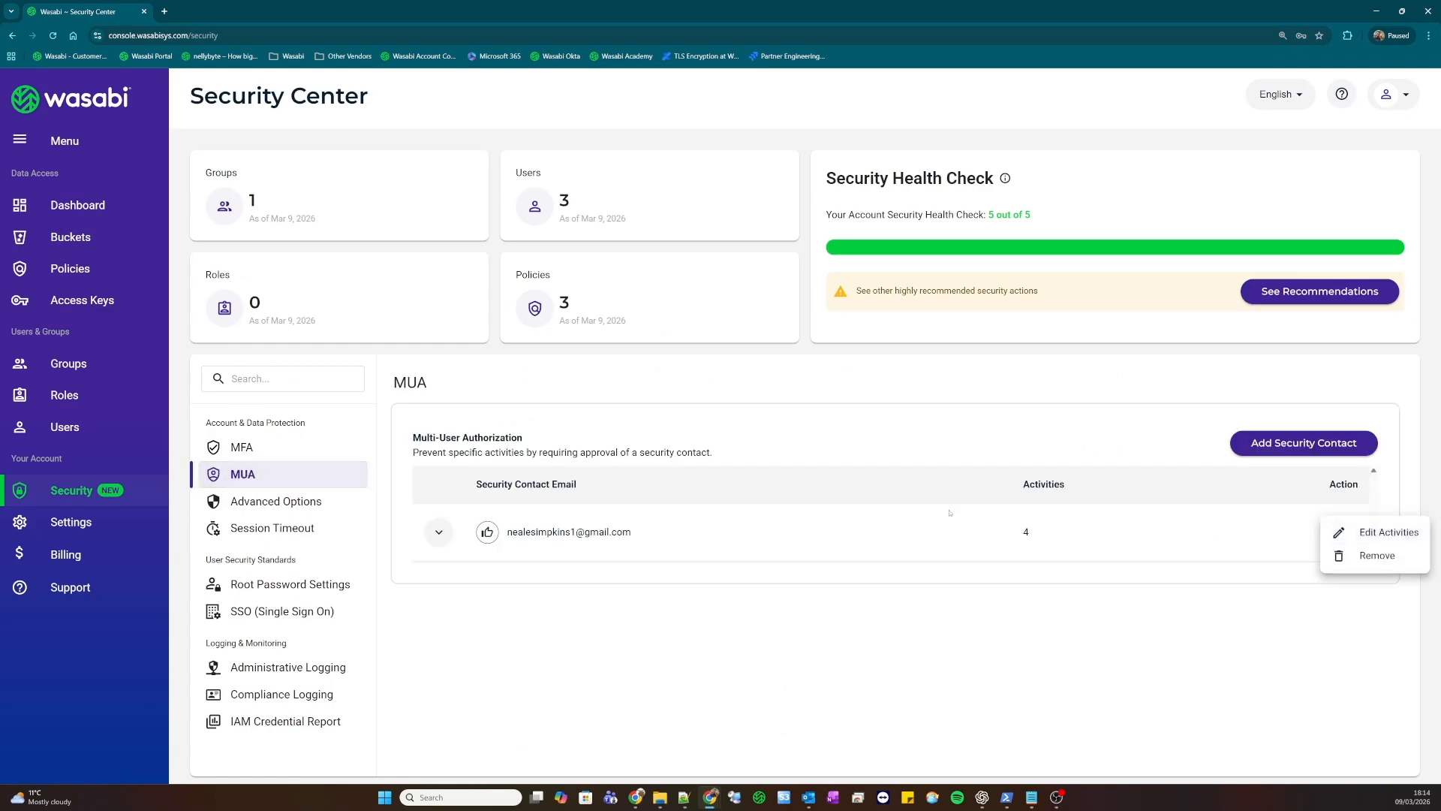
{"action": "left_click", "coordinate": [1387, 531]}
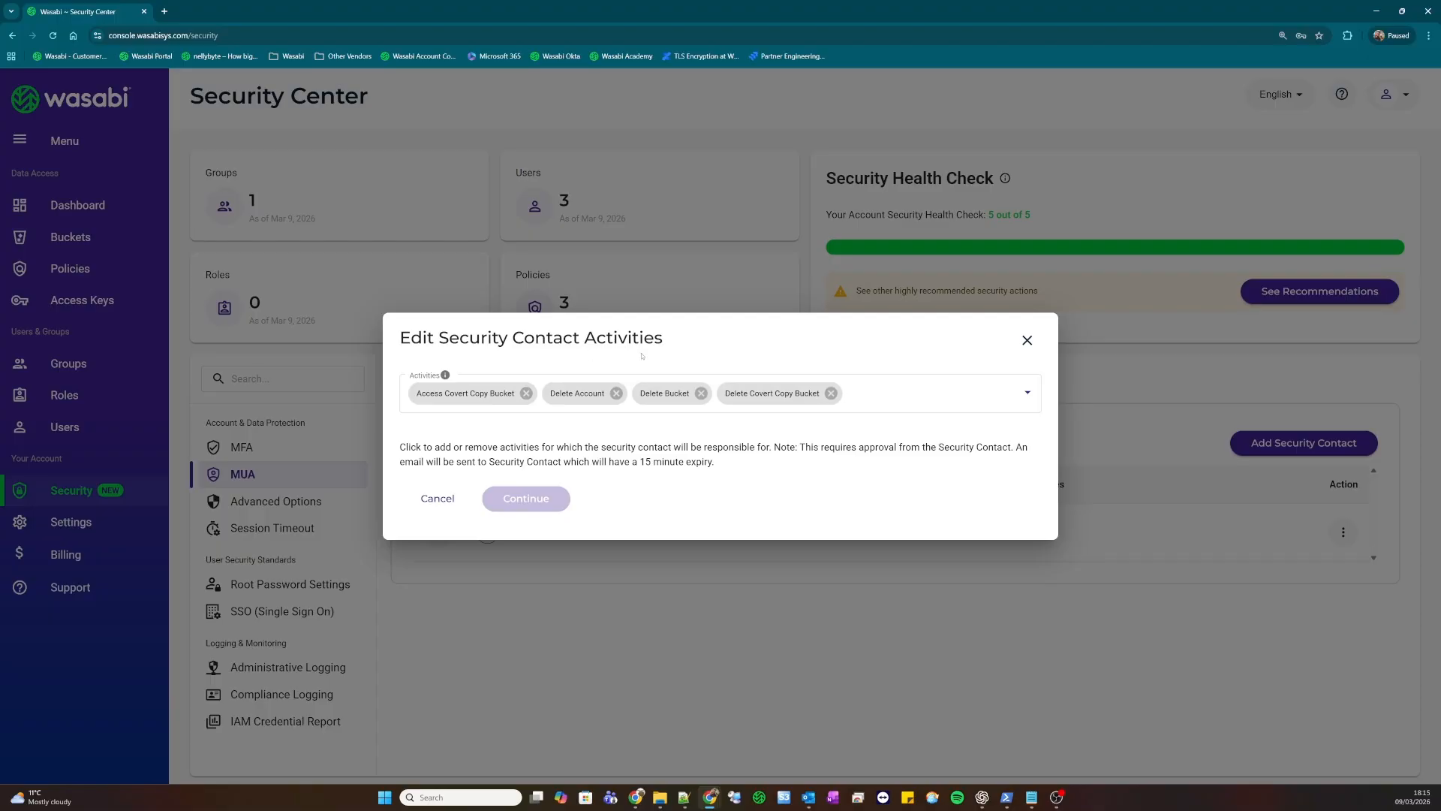
{"action": "left_click", "coordinate": [1027, 340]}
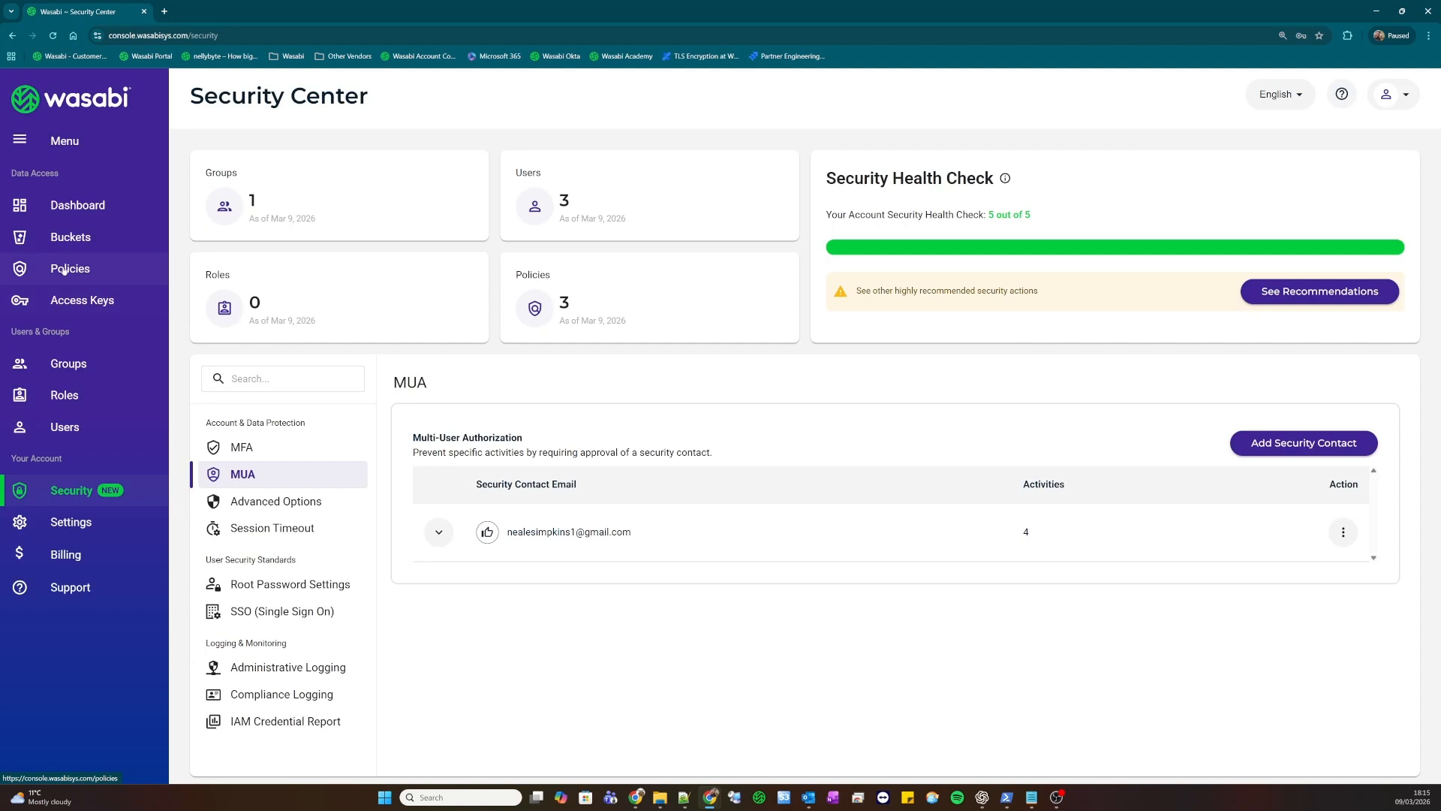
{"action": "left_click", "coordinate": [75, 239]}
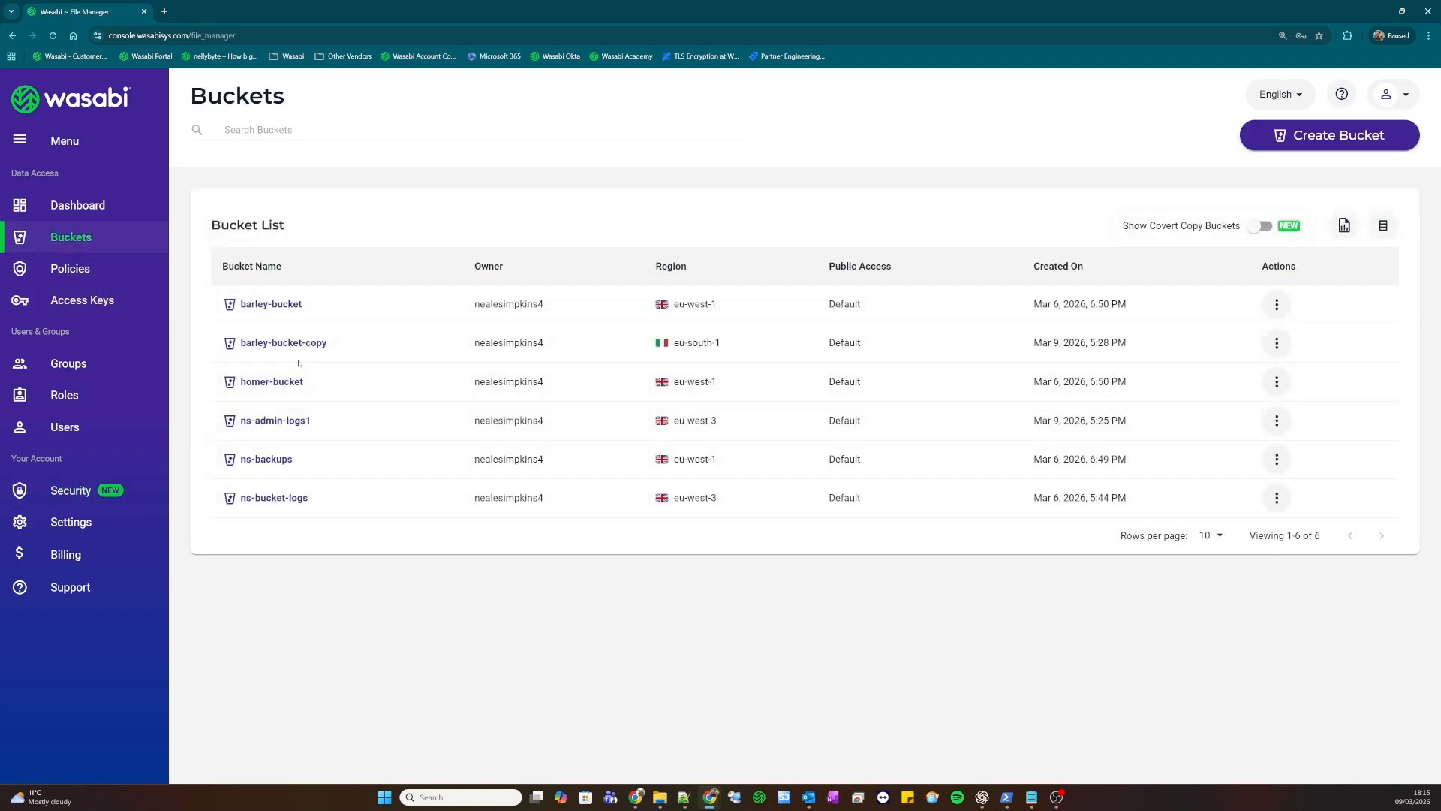
{"action": "left_click", "coordinate": [1277, 382]}
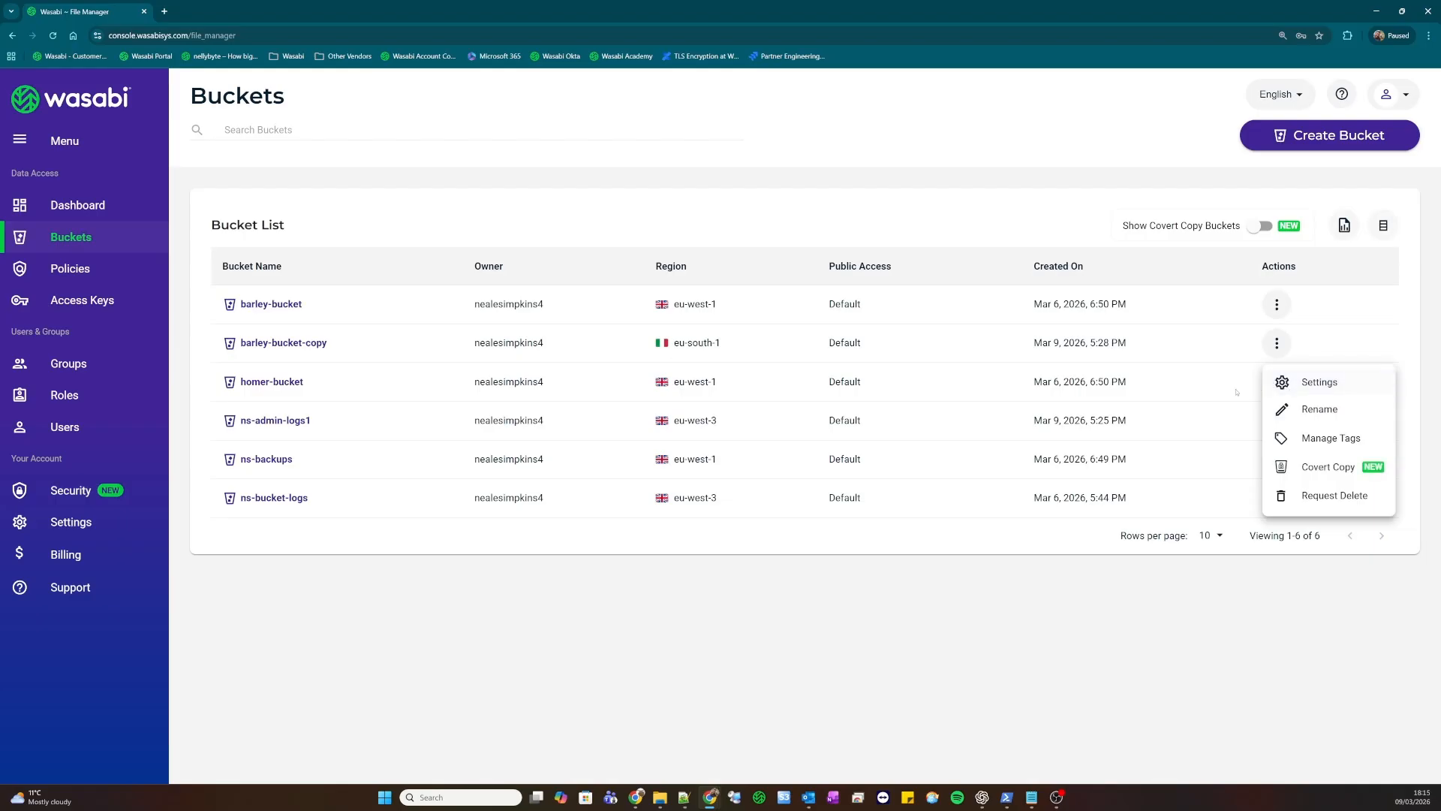
{"action": "left_click", "coordinate": [1326, 468]}
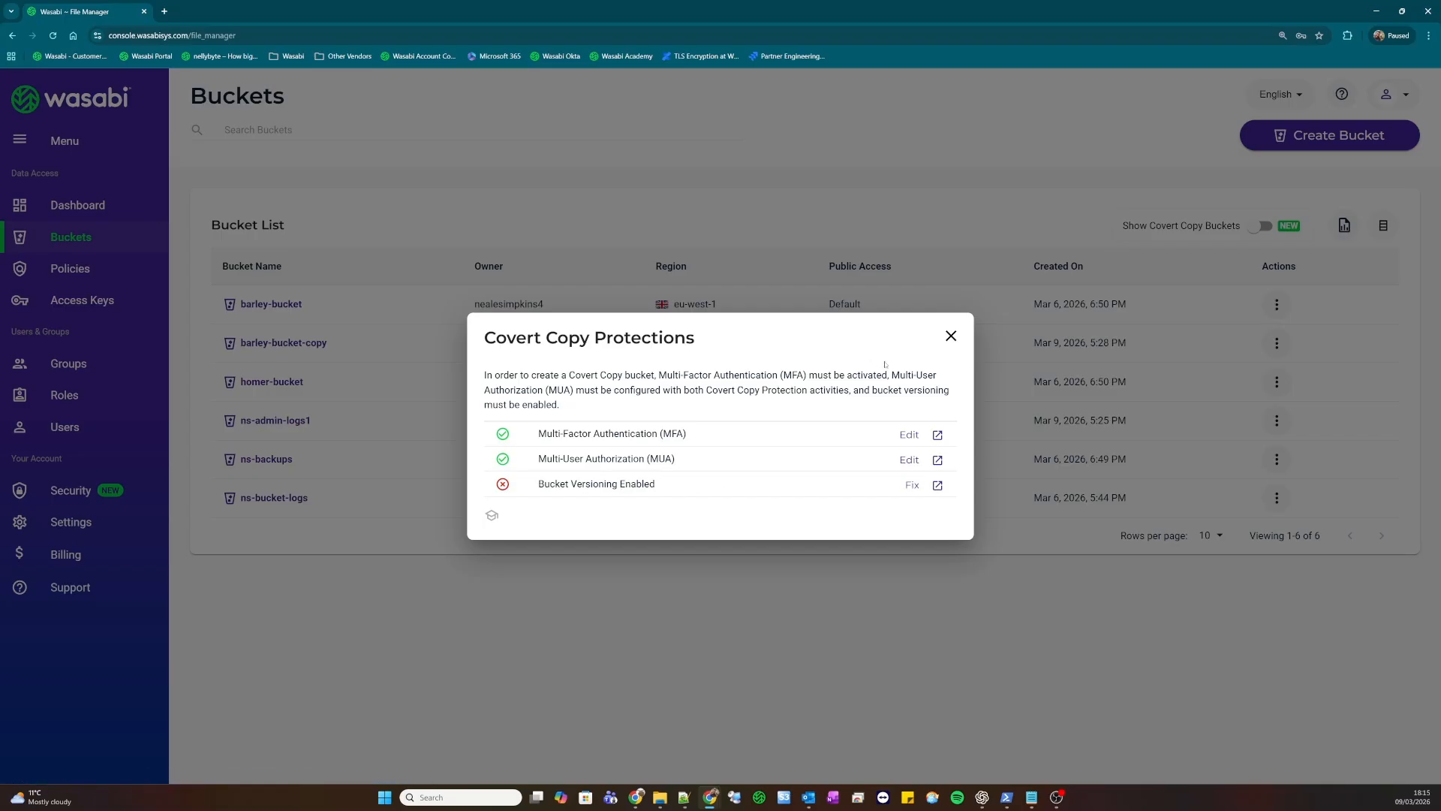
{"action": "left_click", "coordinate": [951, 336]}
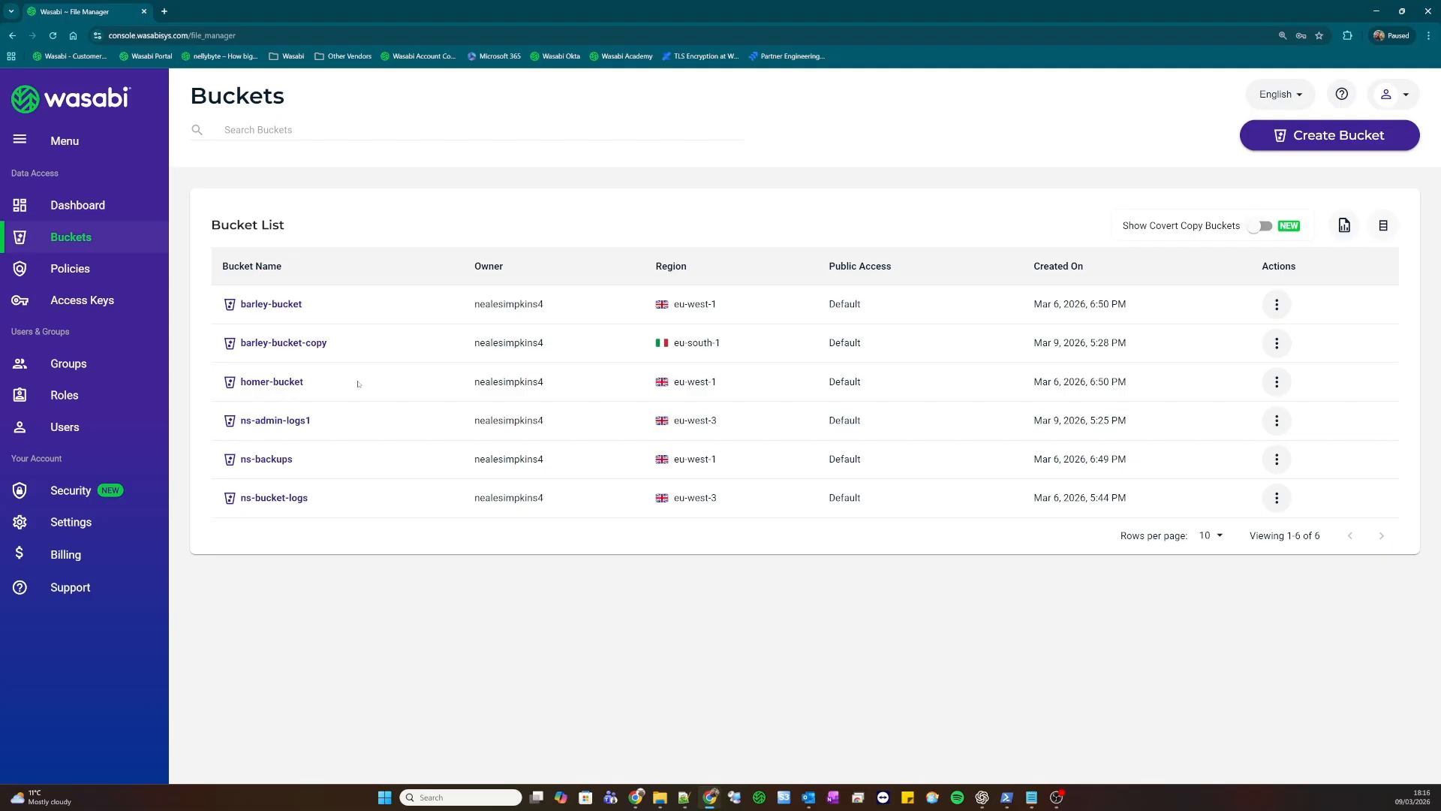
- Switch on Bucket Versioning in homer-bucket's settings, confirm it, and go back to Buckets
{"action": "left_click", "coordinate": [1278, 382]}
{"action": "left_click", "coordinate": [1309, 386]}
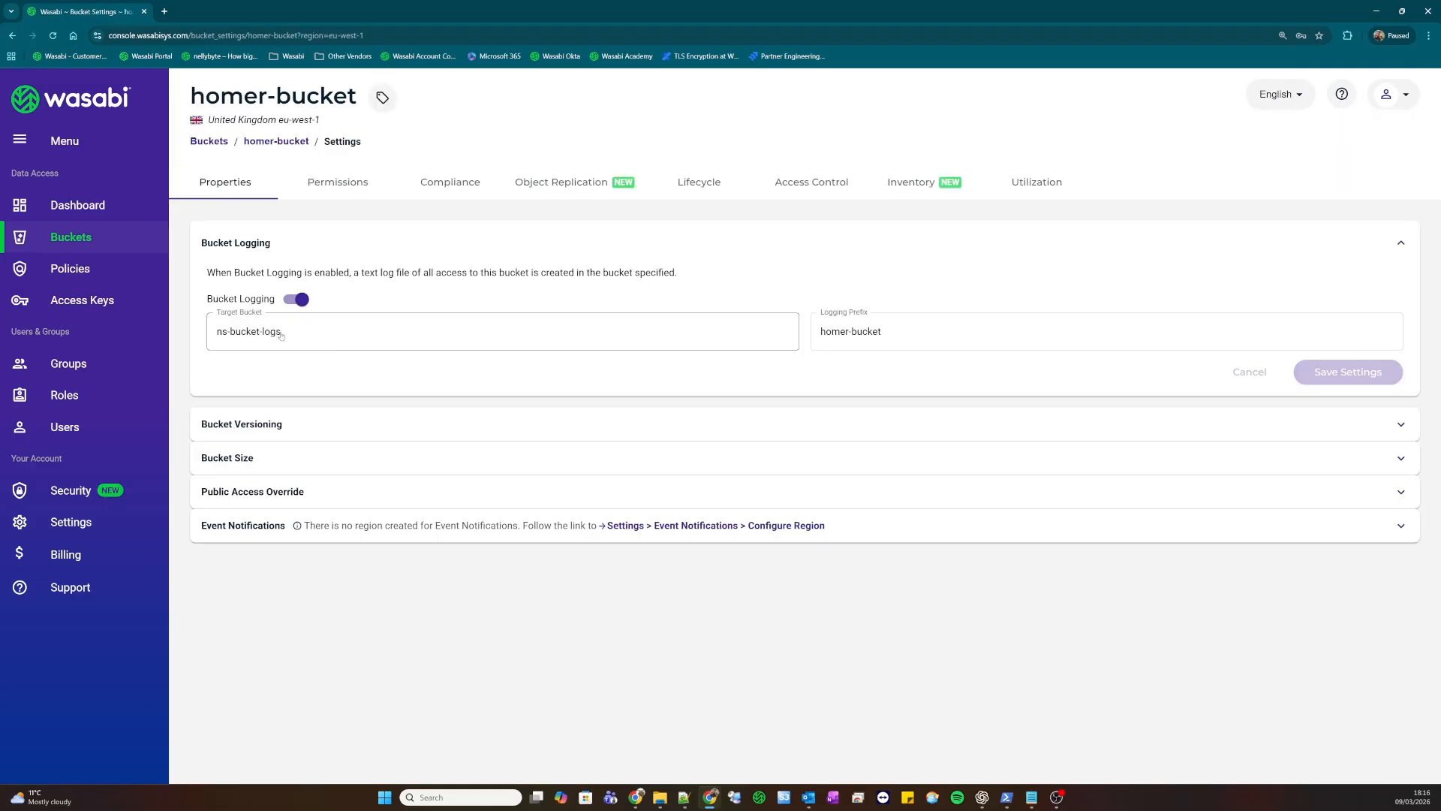
{"action": "left_click", "coordinate": [262, 412]}
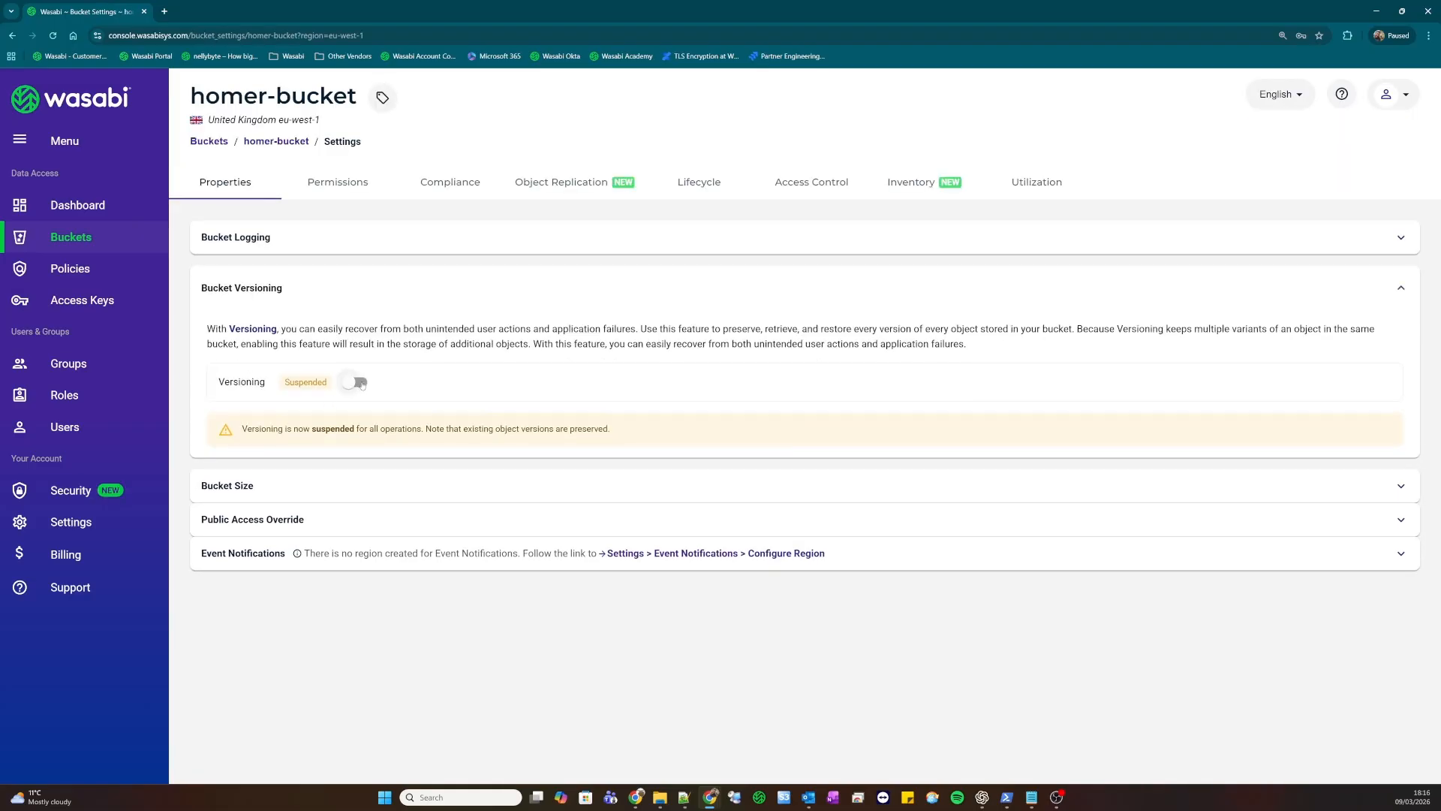
{"action": "left_click", "coordinate": [357, 382]}
{"action": "left_click", "coordinate": [898, 487]}
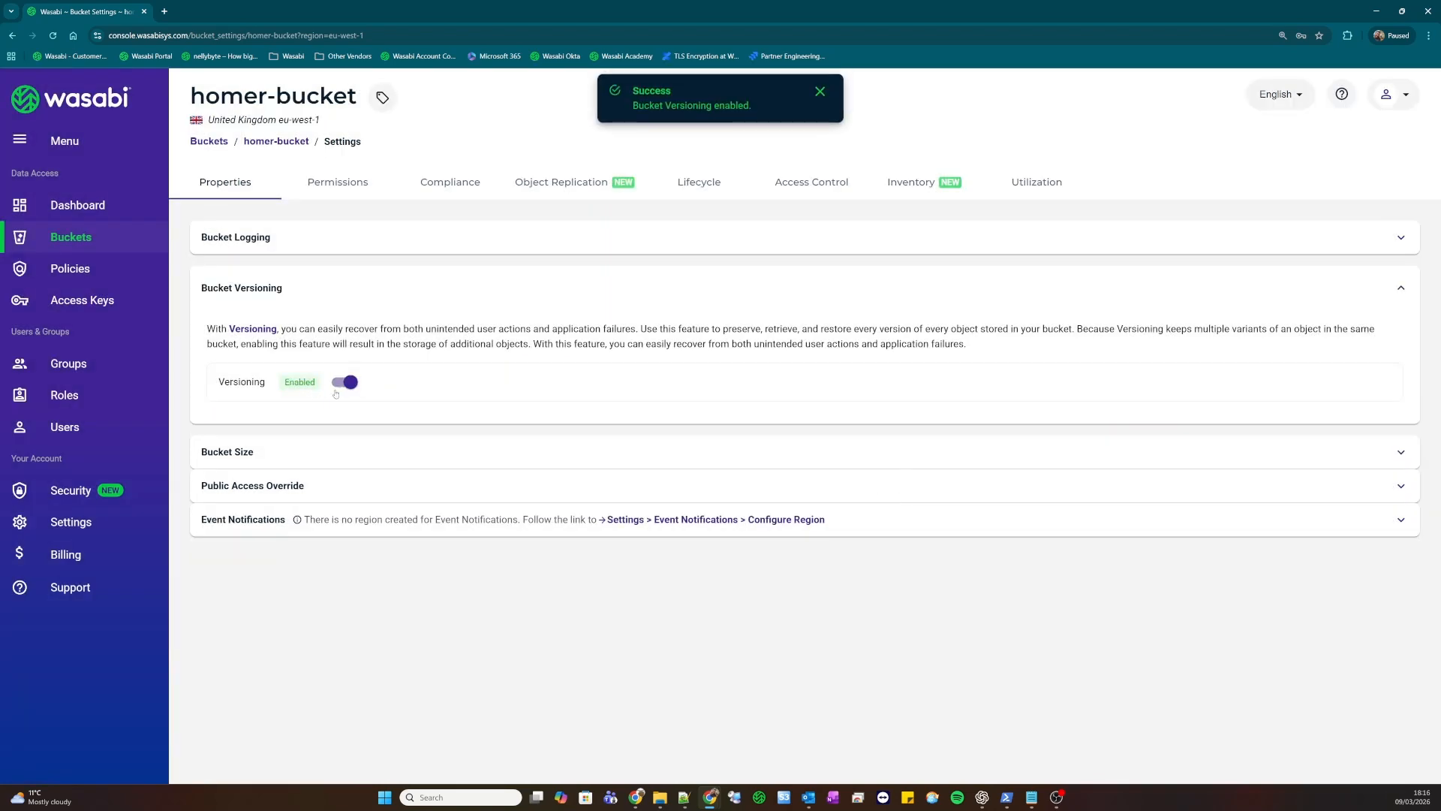
{"action": "left_click", "coordinate": [820, 91]}
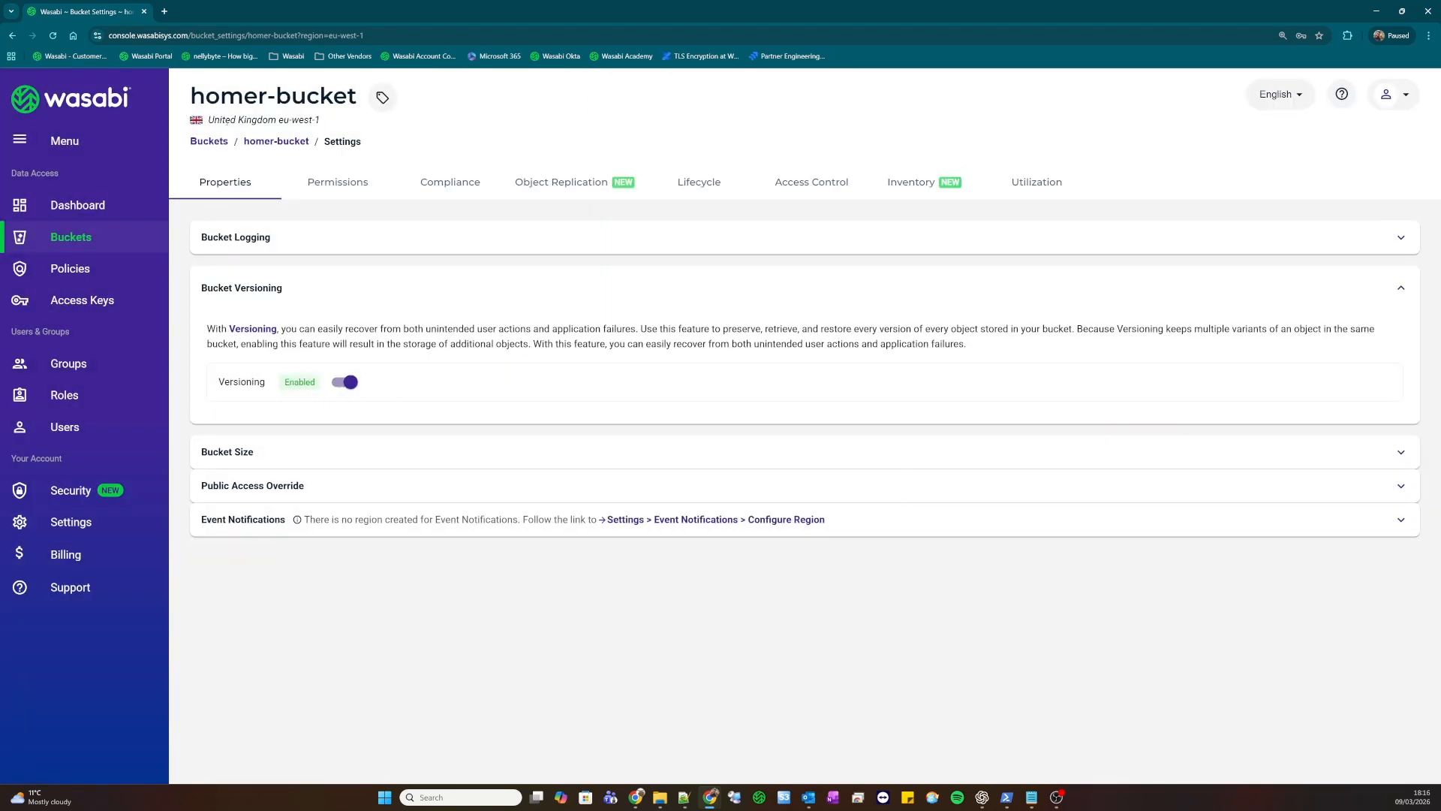
{"action": "left_click", "coordinate": [209, 142]}
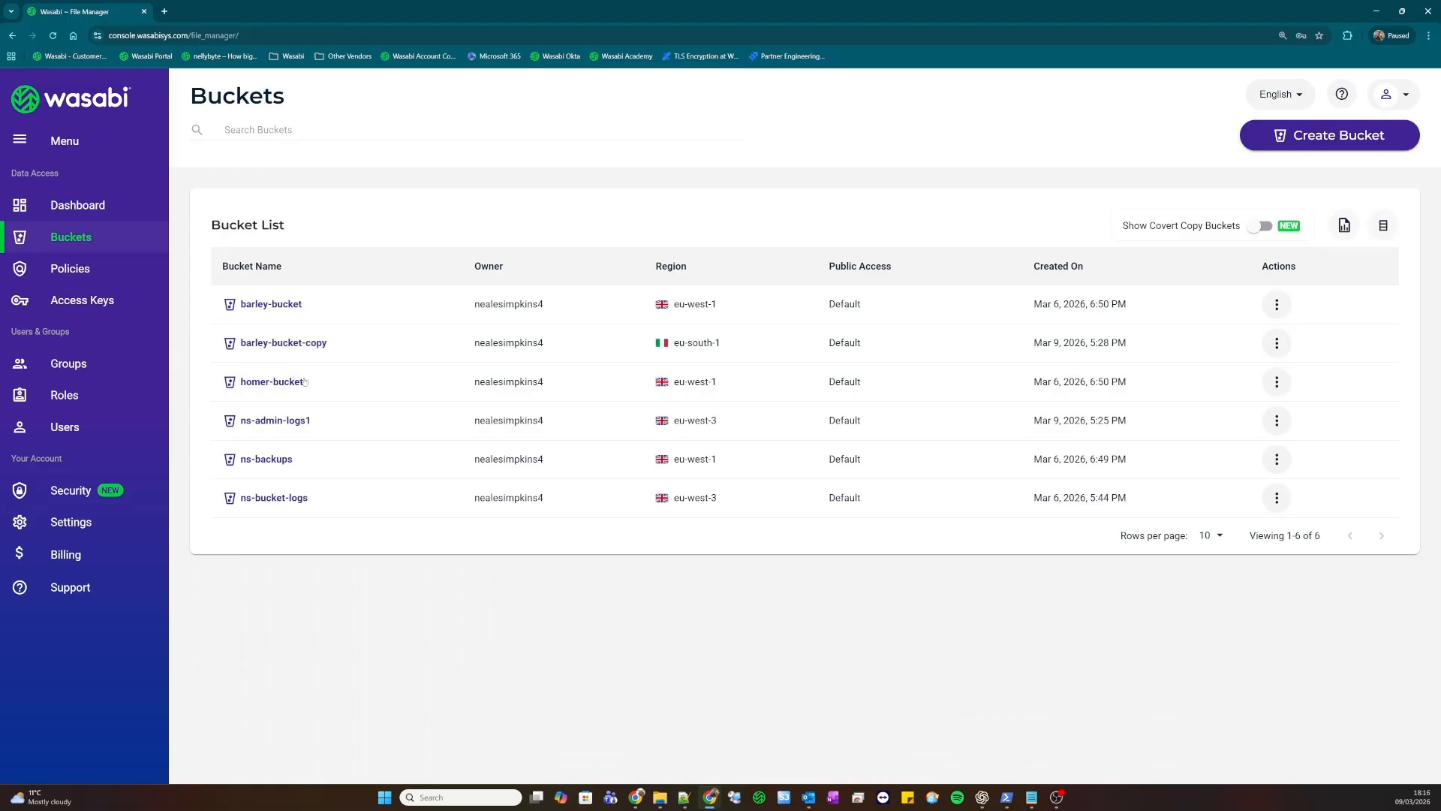
{"action": "left_click", "coordinate": [1277, 381]}
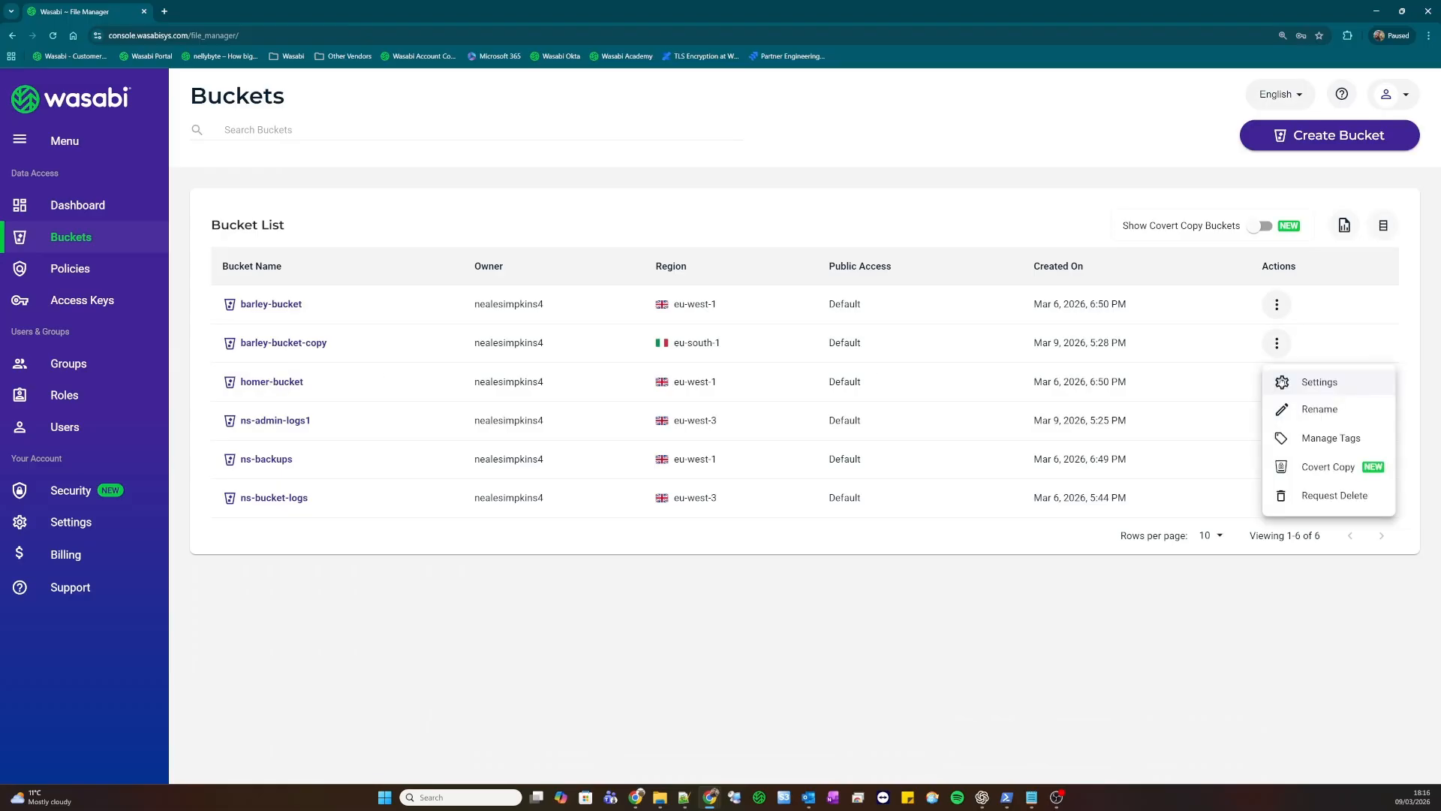
{"action": "left_click", "coordinate": [1328, 469]}
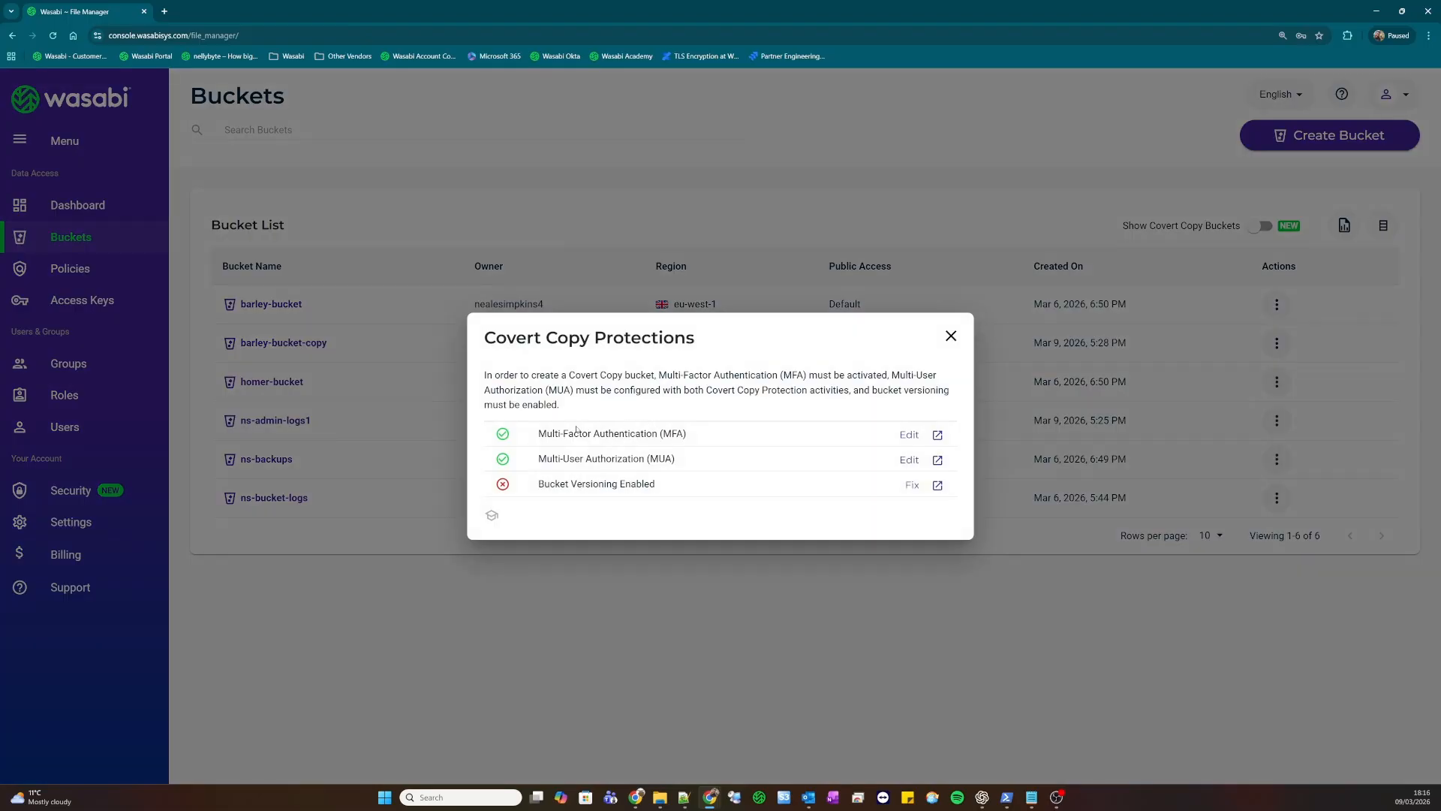
{"action": "left_click", "coordinate": [951, 336]}
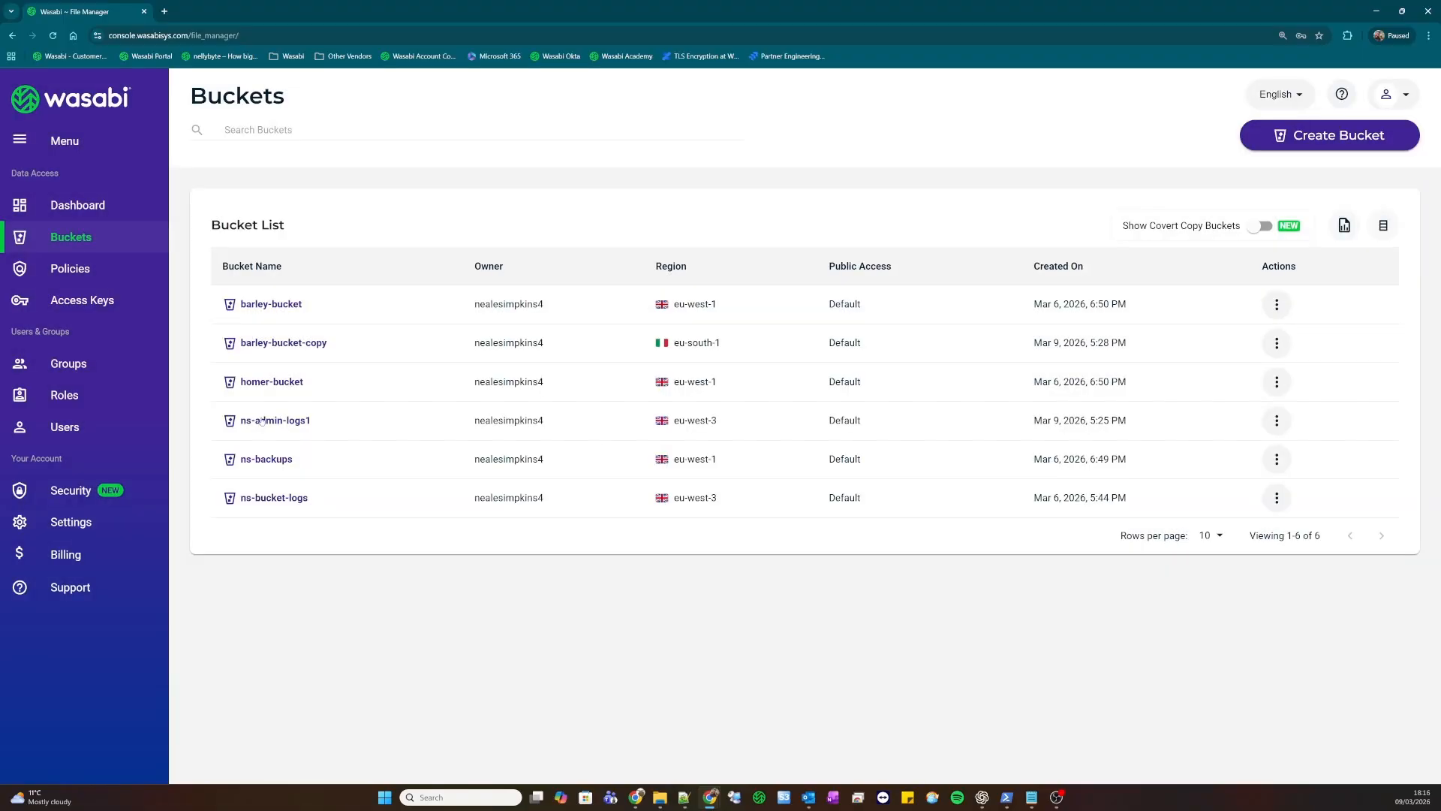
{"action": "left_click", "coordinate": [1277, 381]}
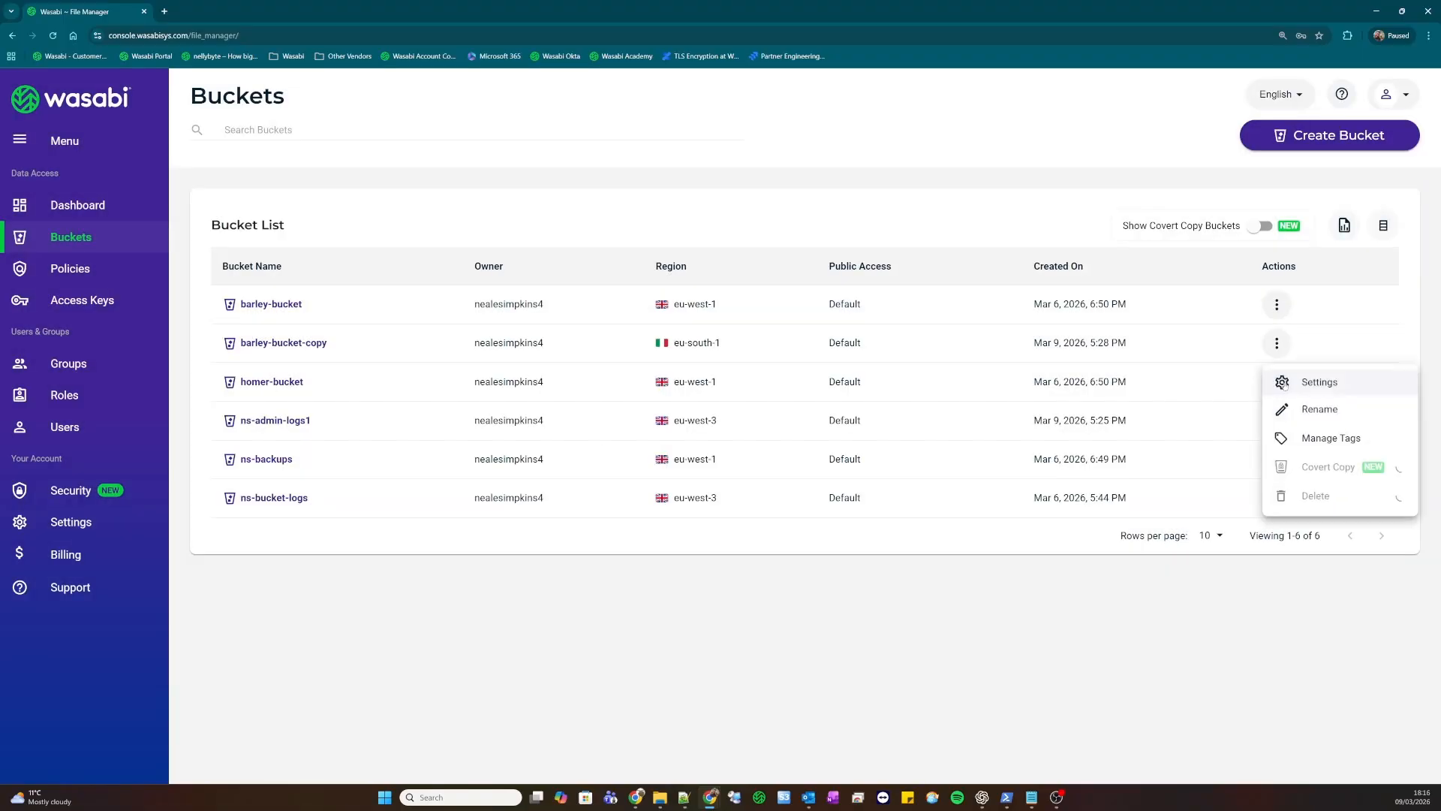
{"action": "left_click", "coordinate": [1326, 467]}
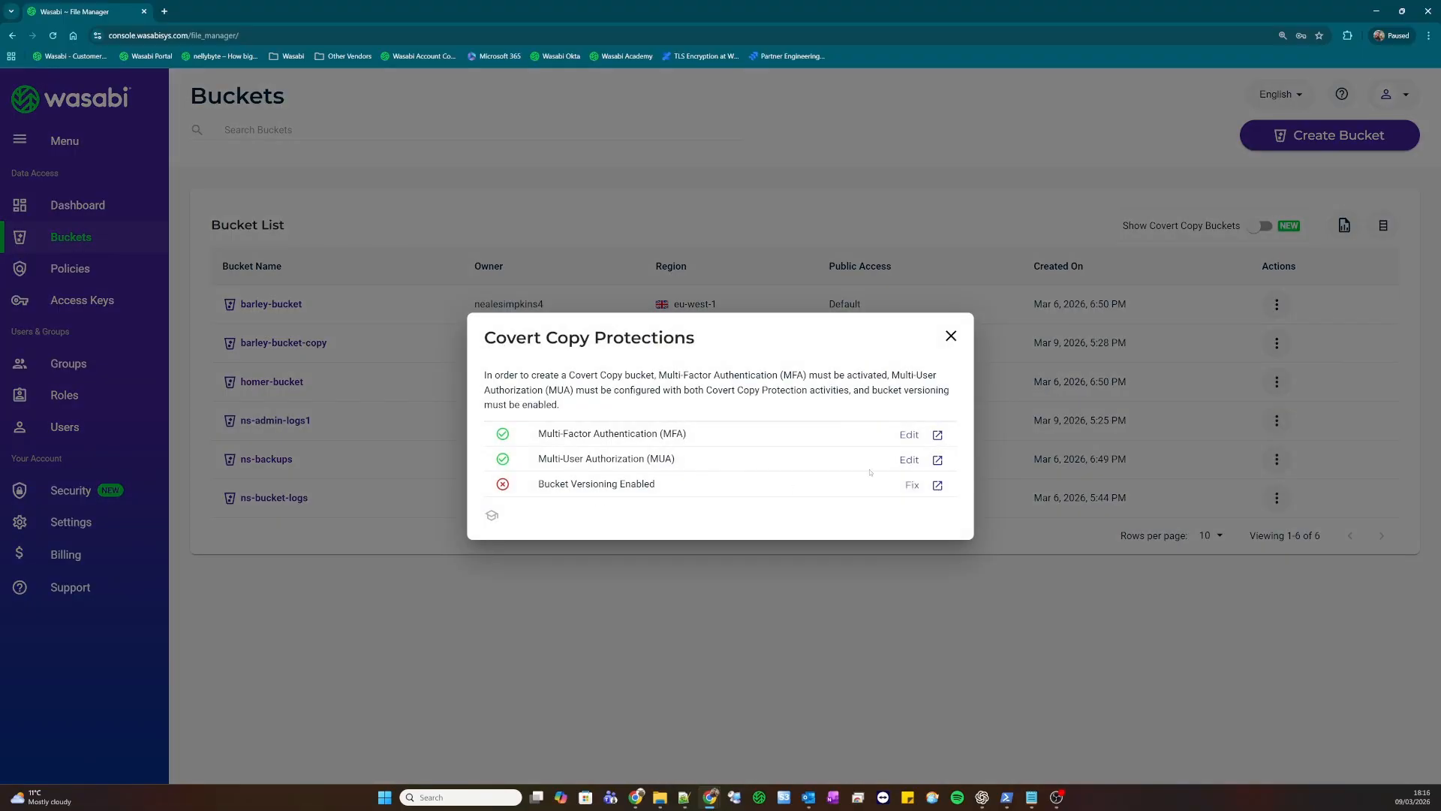
{"action": "left_click", "coordinate": [951, 336]}
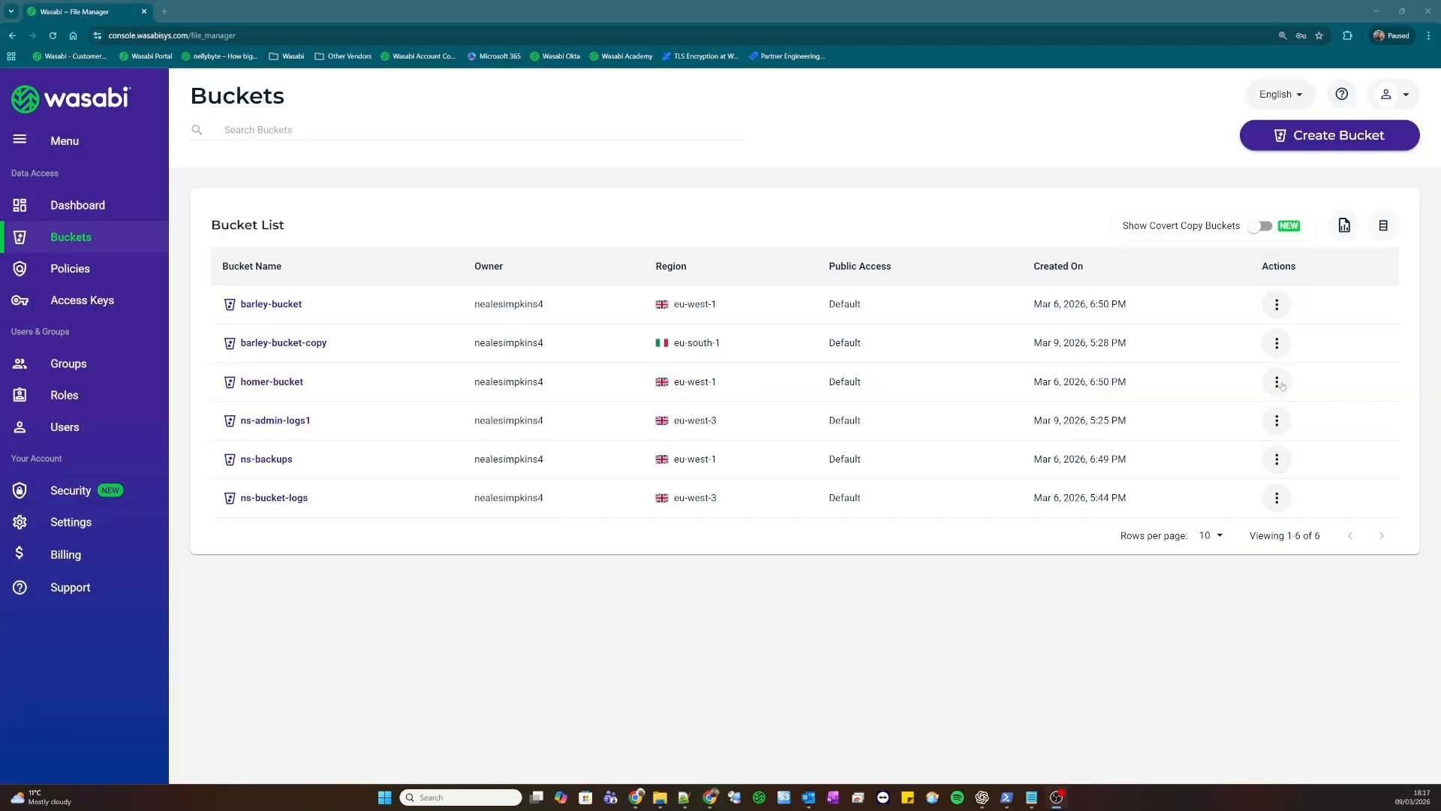
{"action": "left_click", "coordinate": [1277, 381]}
- Create homer-bucket's Covert Copy in Paris eu-west-2, entering the MFA code on the review step
{"action": "left_click", "coordinate": [1320, 463]}
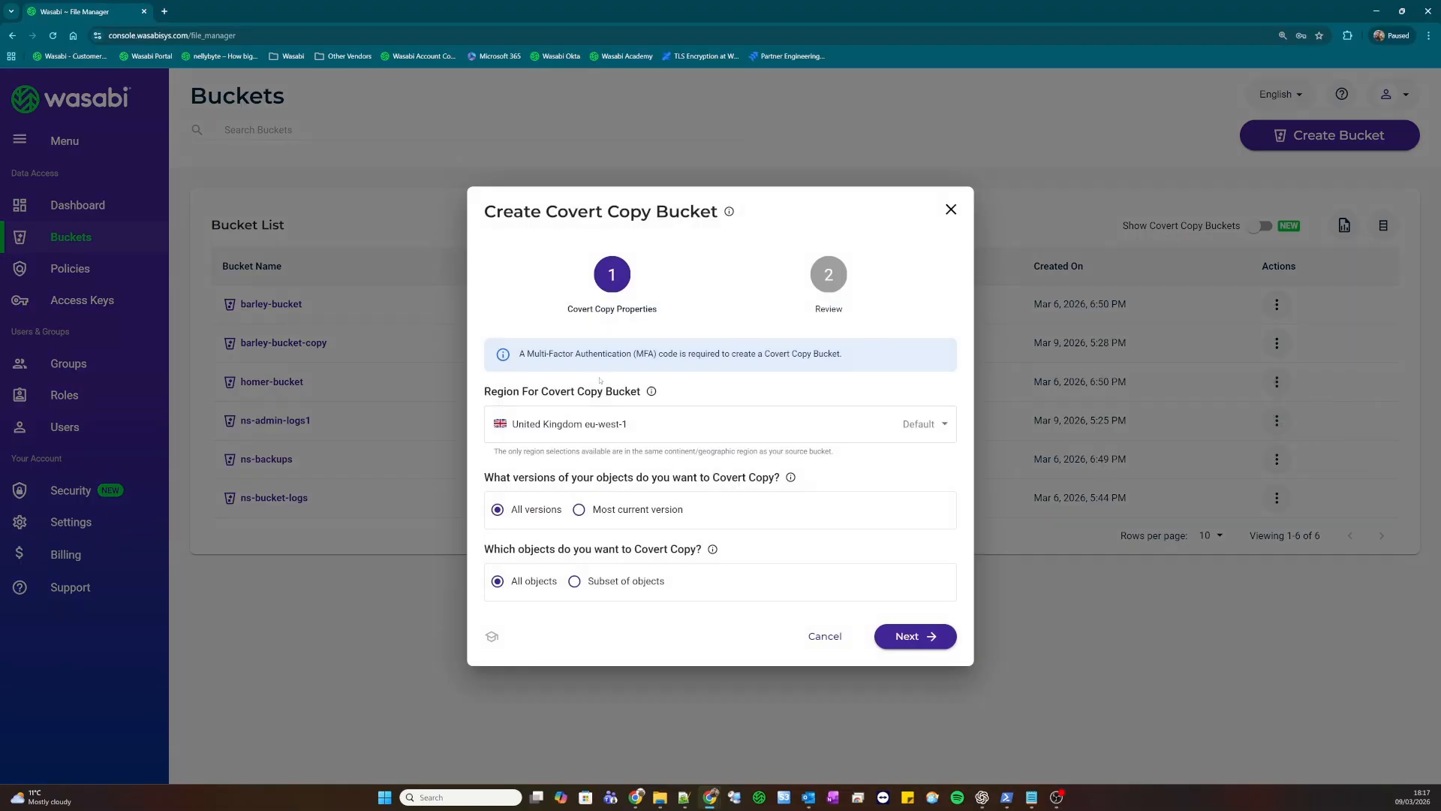
{"action": "left_click", "coordinate": [635, 429]}
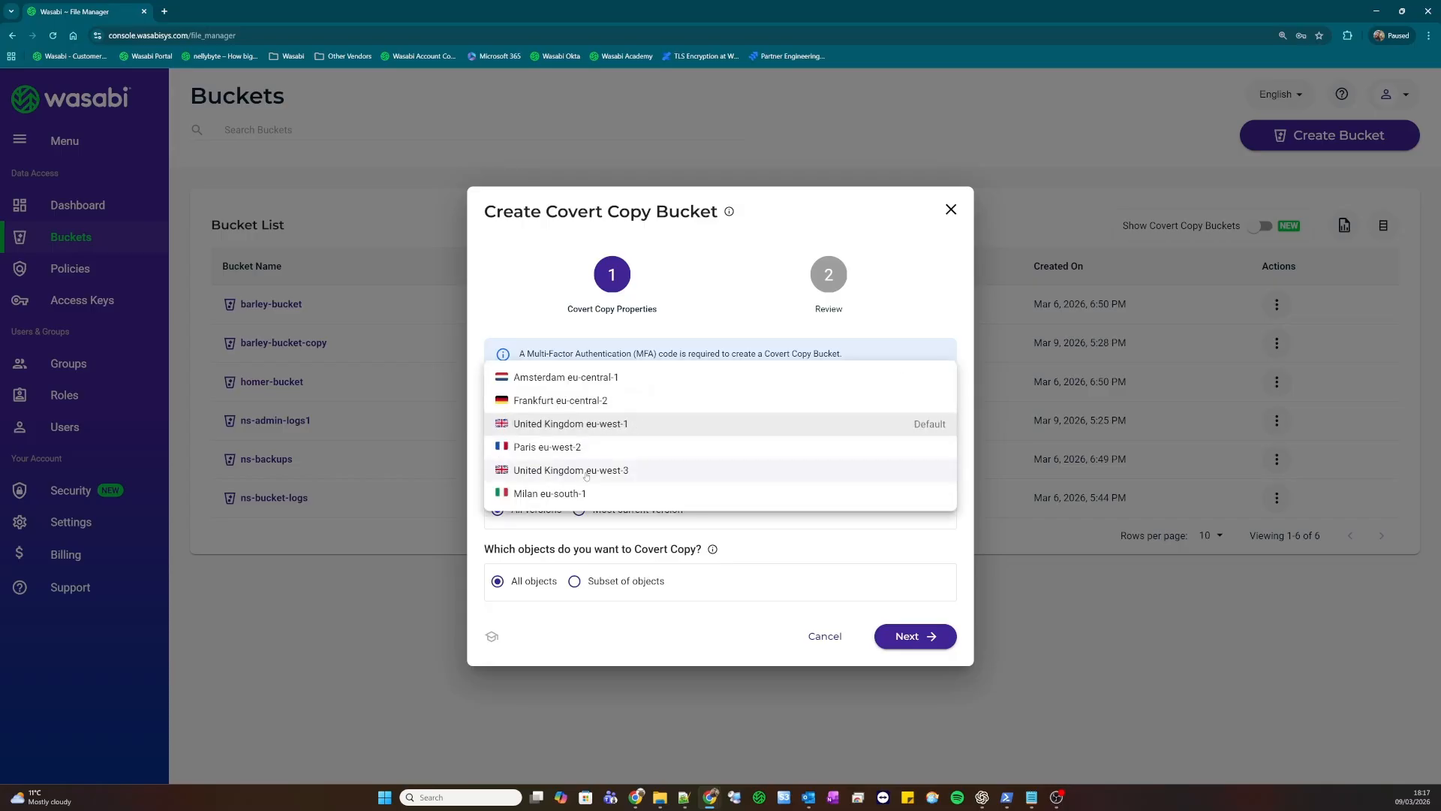
{"action": "left_click", "coordinate": [567, 448]}
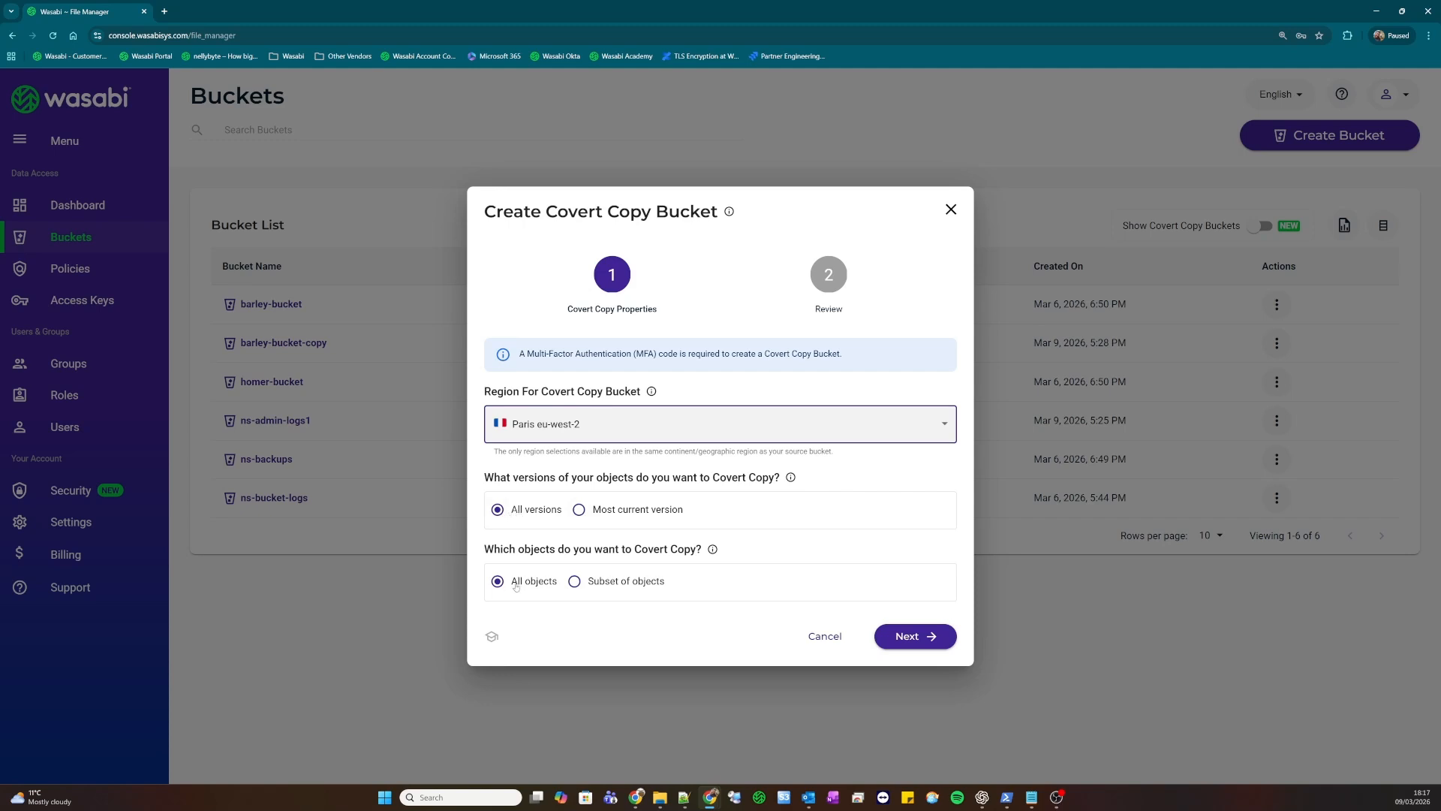
{"action": "left_click", "coordinate": [908, 636]}
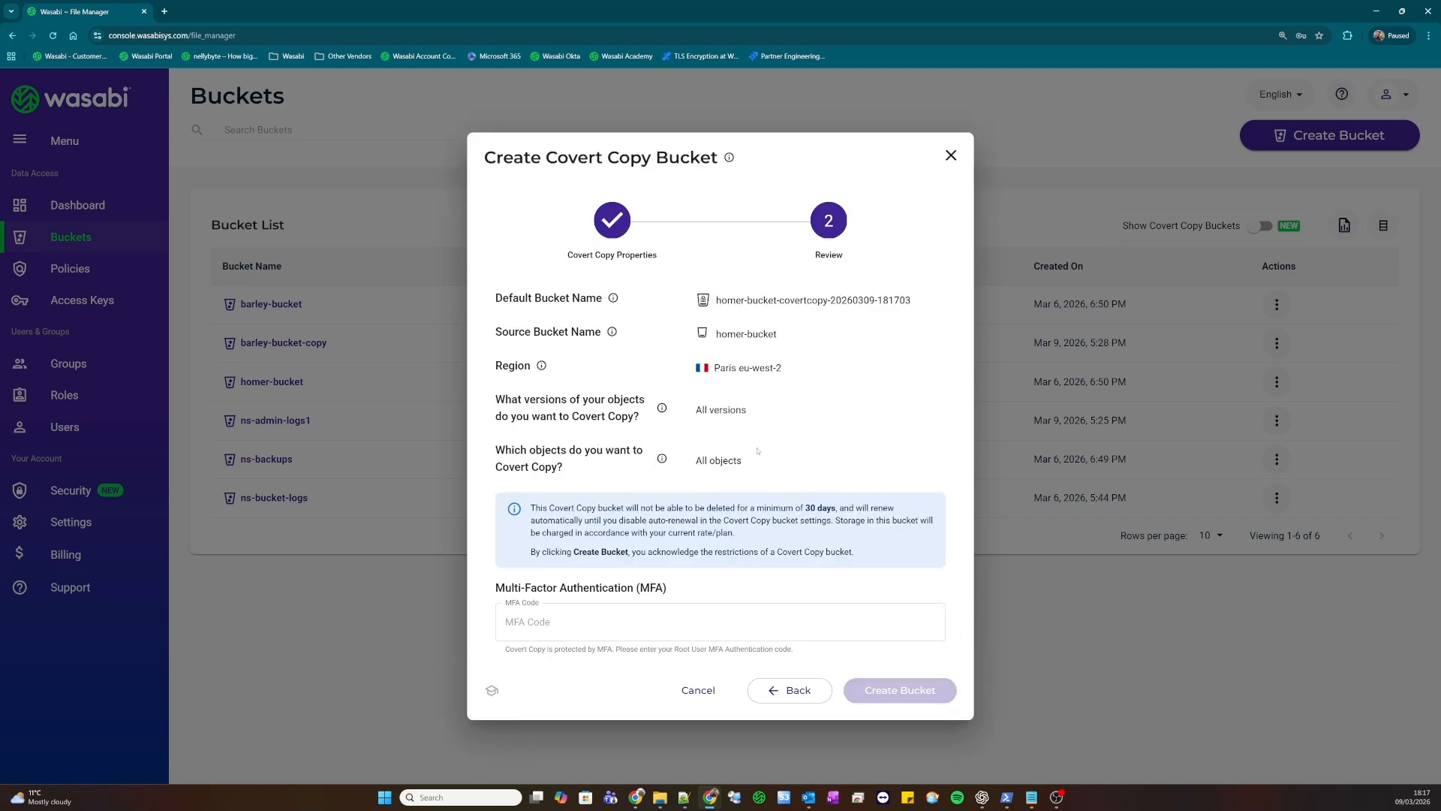
{"action": "left_click", "coordinate": [714, 621]}
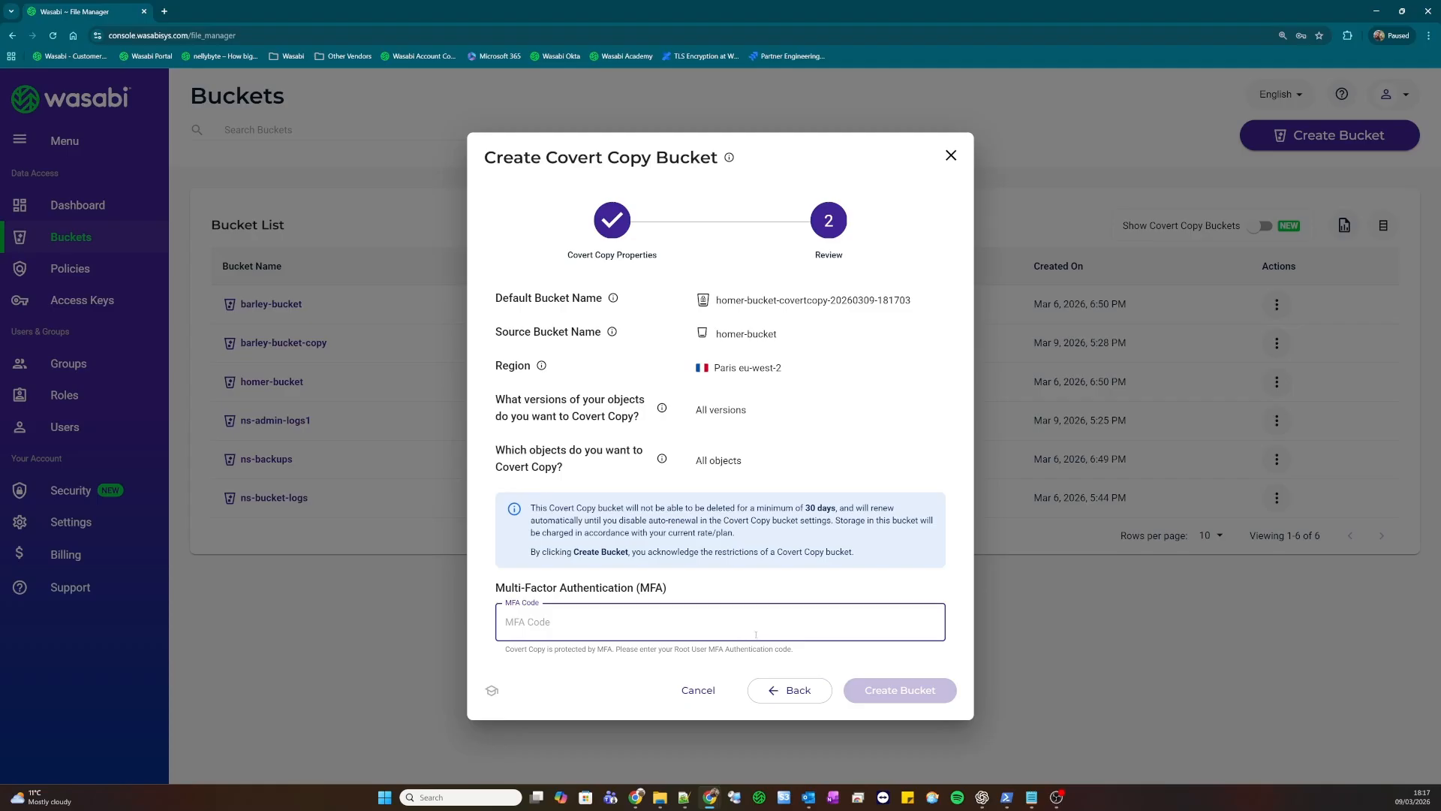
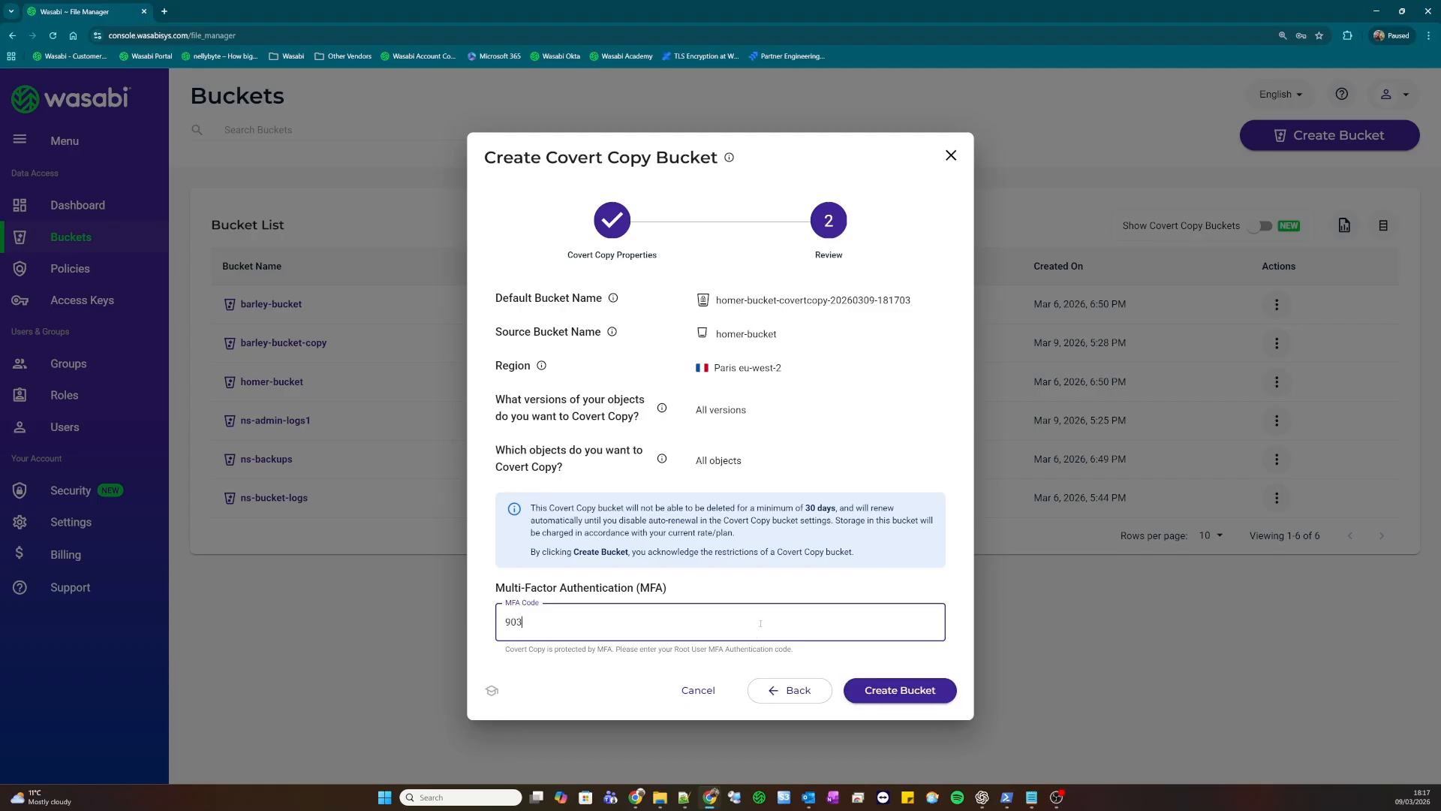
{"action": "left_click", "coordinate": [900, 690]}
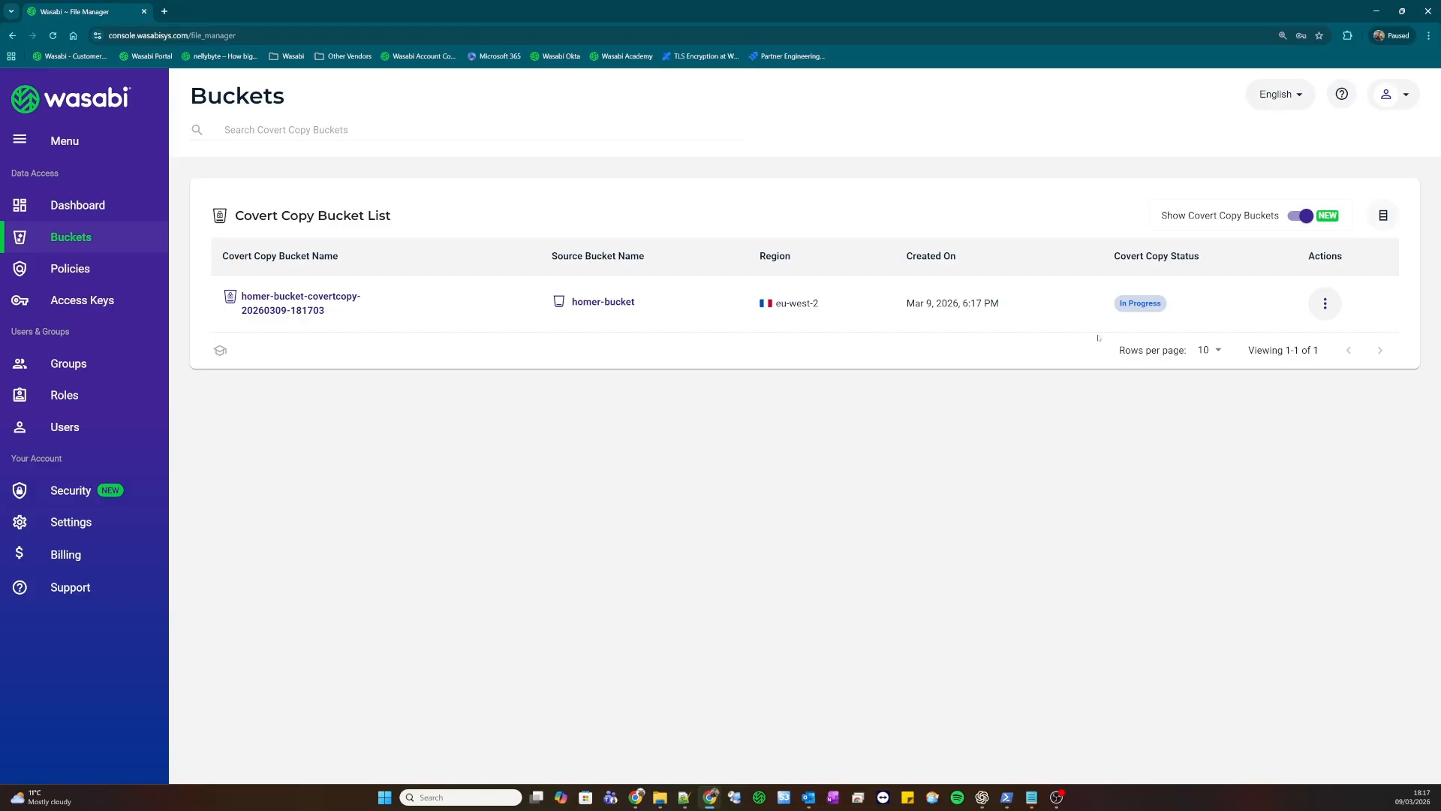
- Try opening the covert copy bucket, cancel the access request, glance at its actions, then return to Buckets
{"action": "left_click", "coordinate": [73, 241]}
{"action": "left_click", "coordinate": [285, 300]}
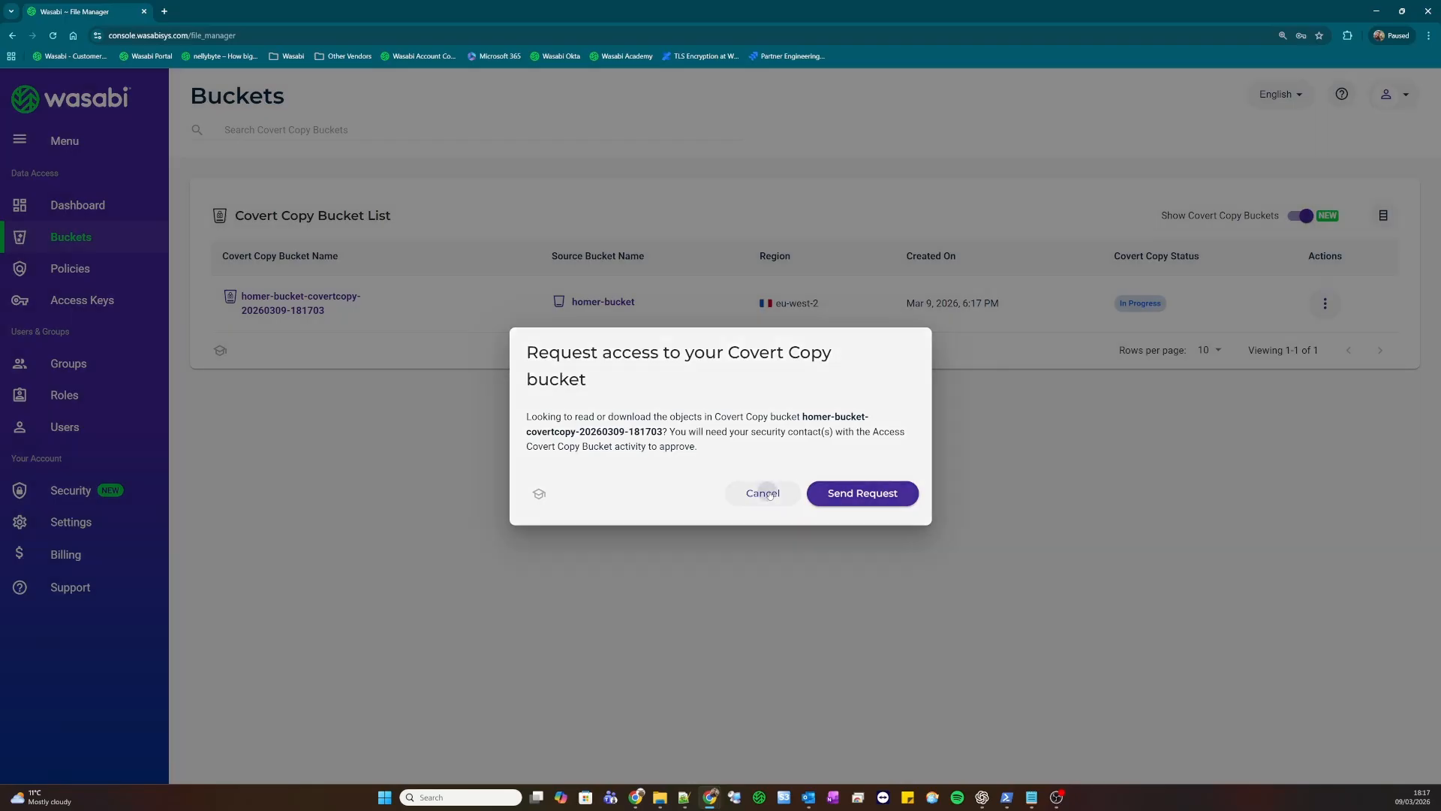
{"action": "left_click", "coordinate": [764, 494]}
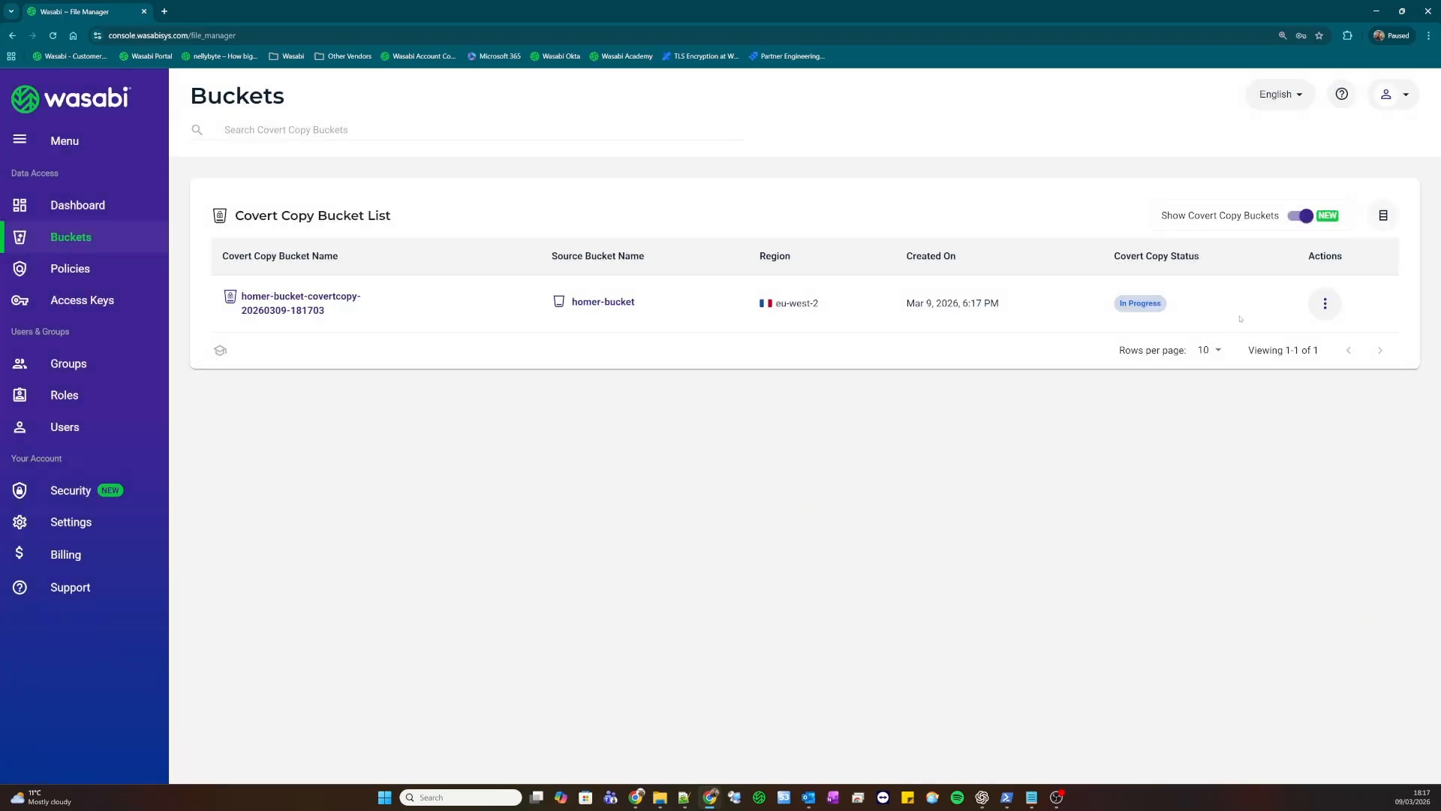
{"action": "left_click", "coordinate": [1325, 304]}
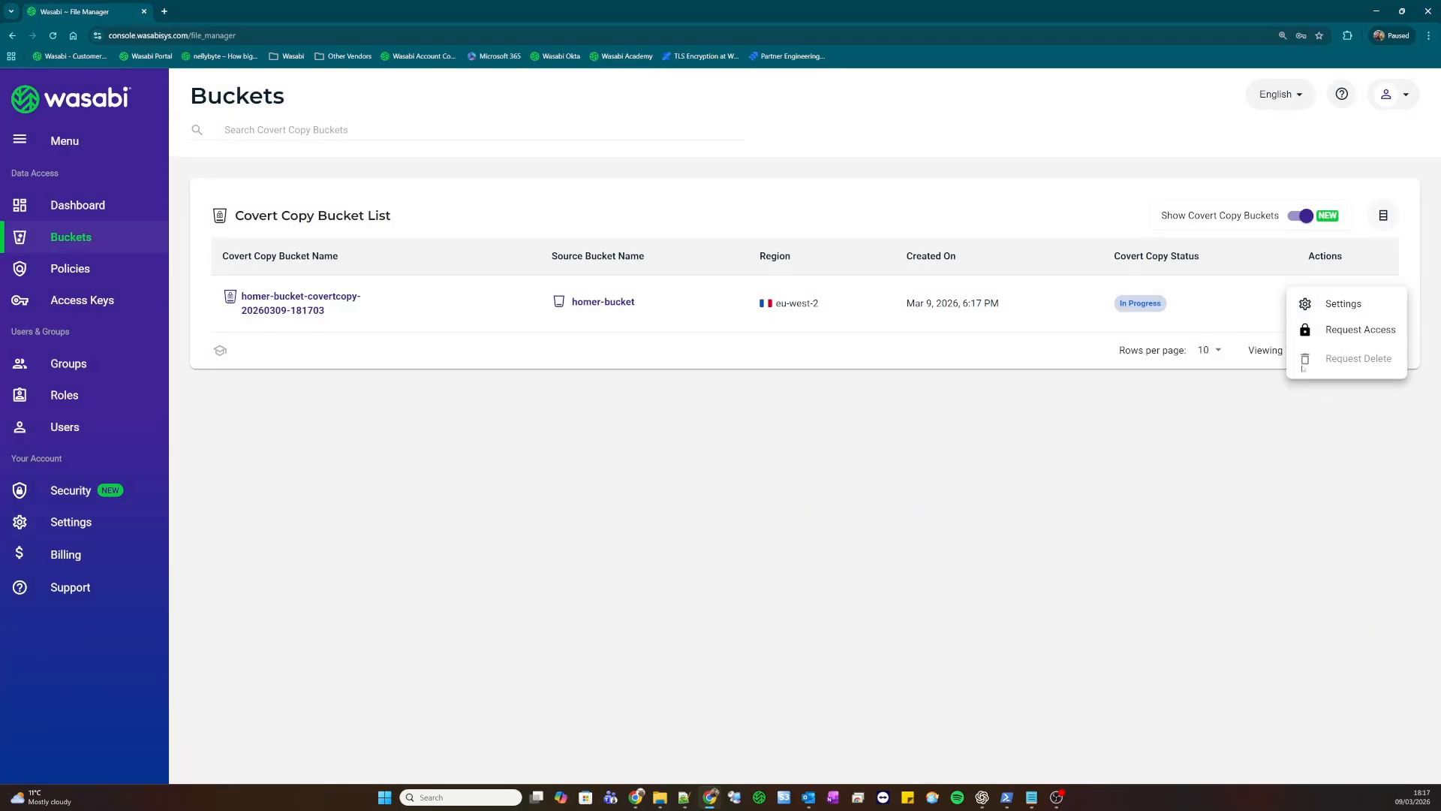
{"action": "left_click", "coordinate": [715, 416]}
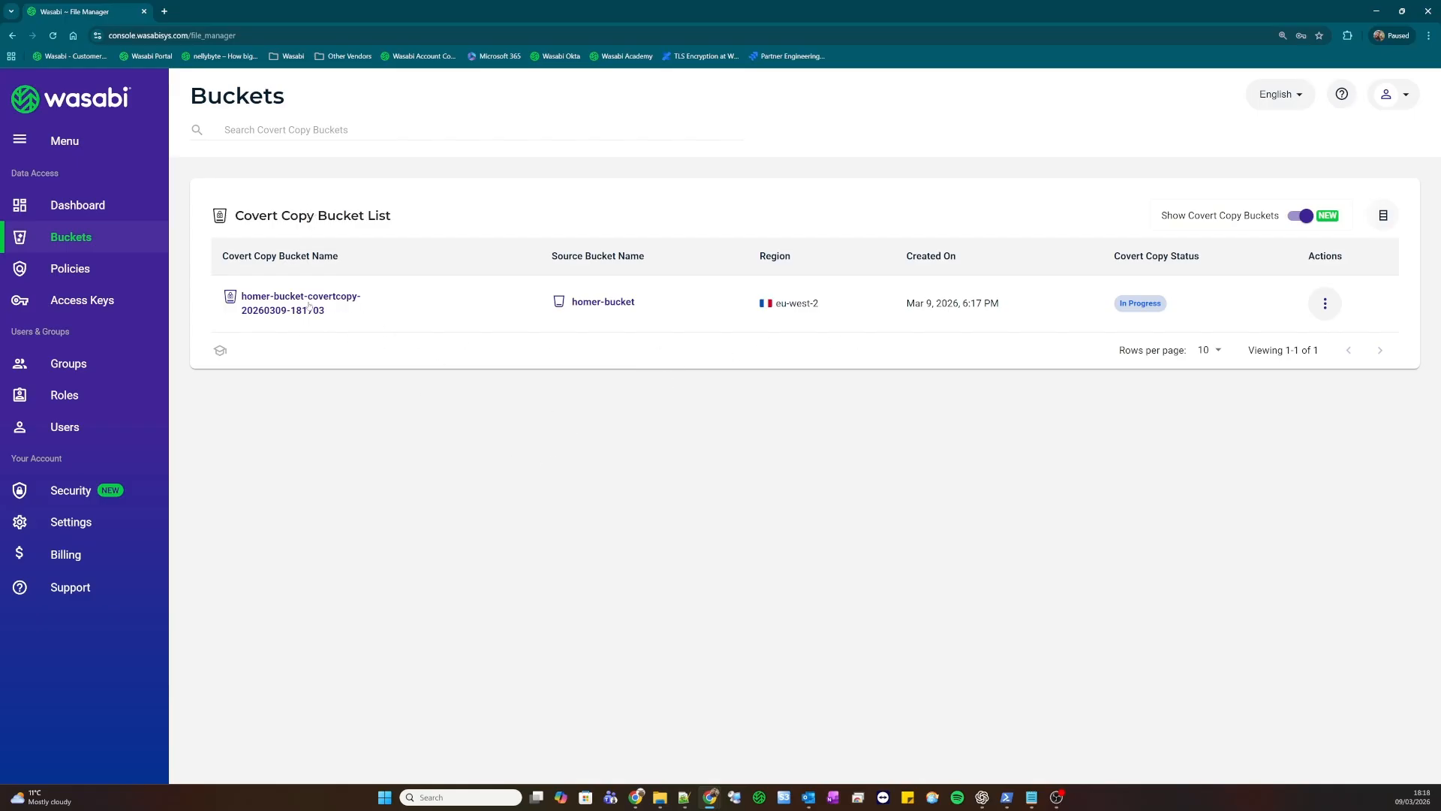
{"action": "left_click", "coordinate": [72, 237]}
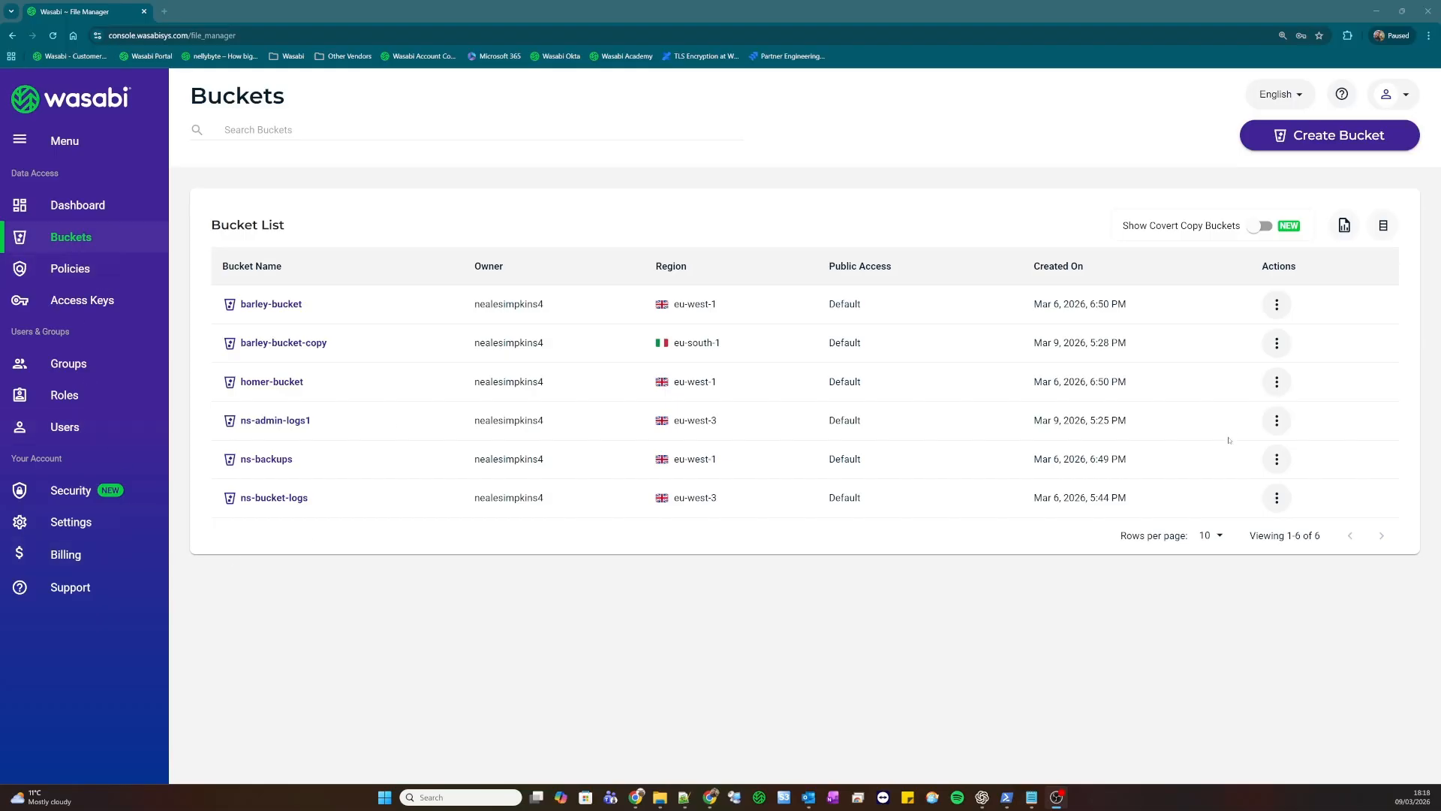
- Open ns-backups' Lifecycle settings and begin a new rule
{"action": "left_click", "coordinate": [1277, 459]}
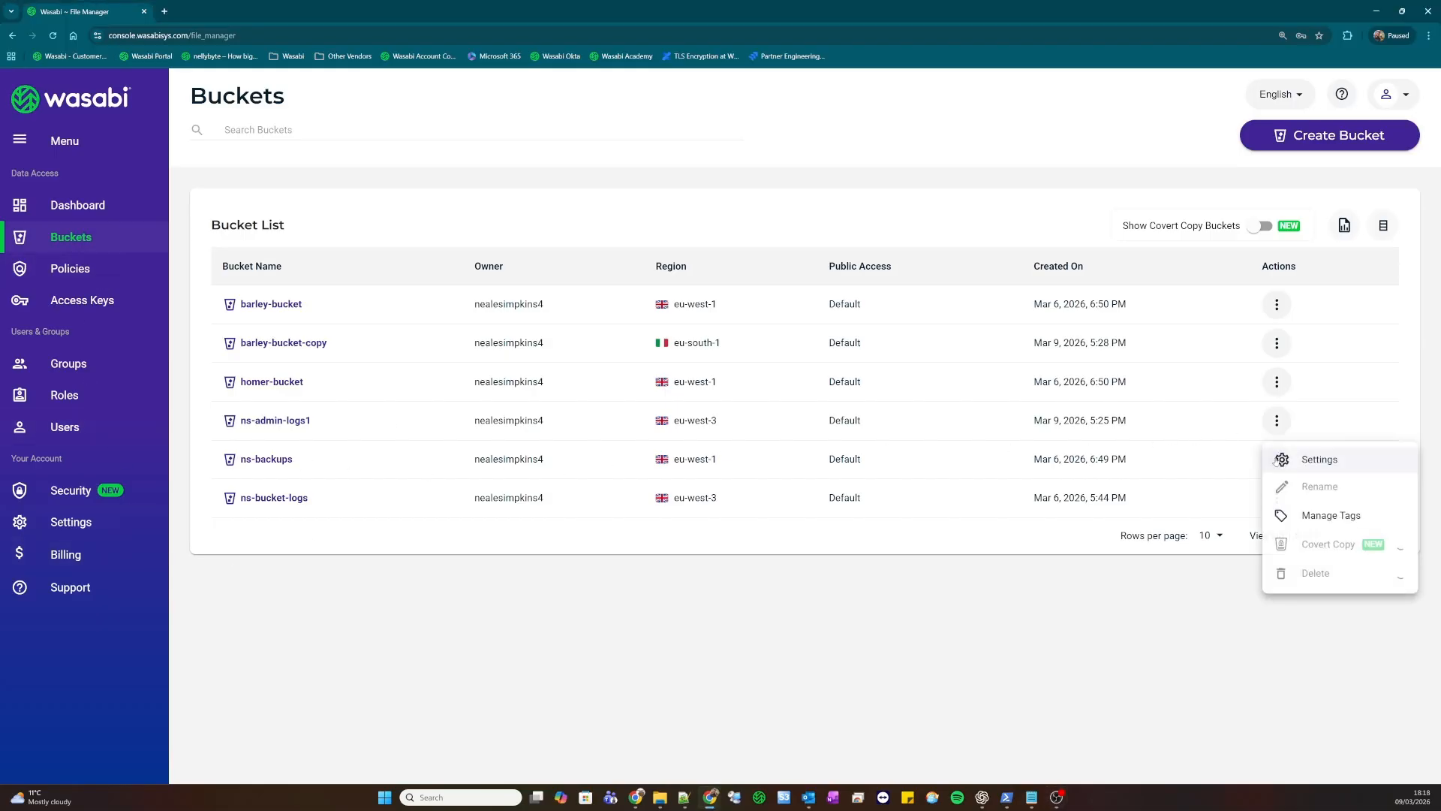
{"action": "left_click", "coordinate": [1314, 457]}
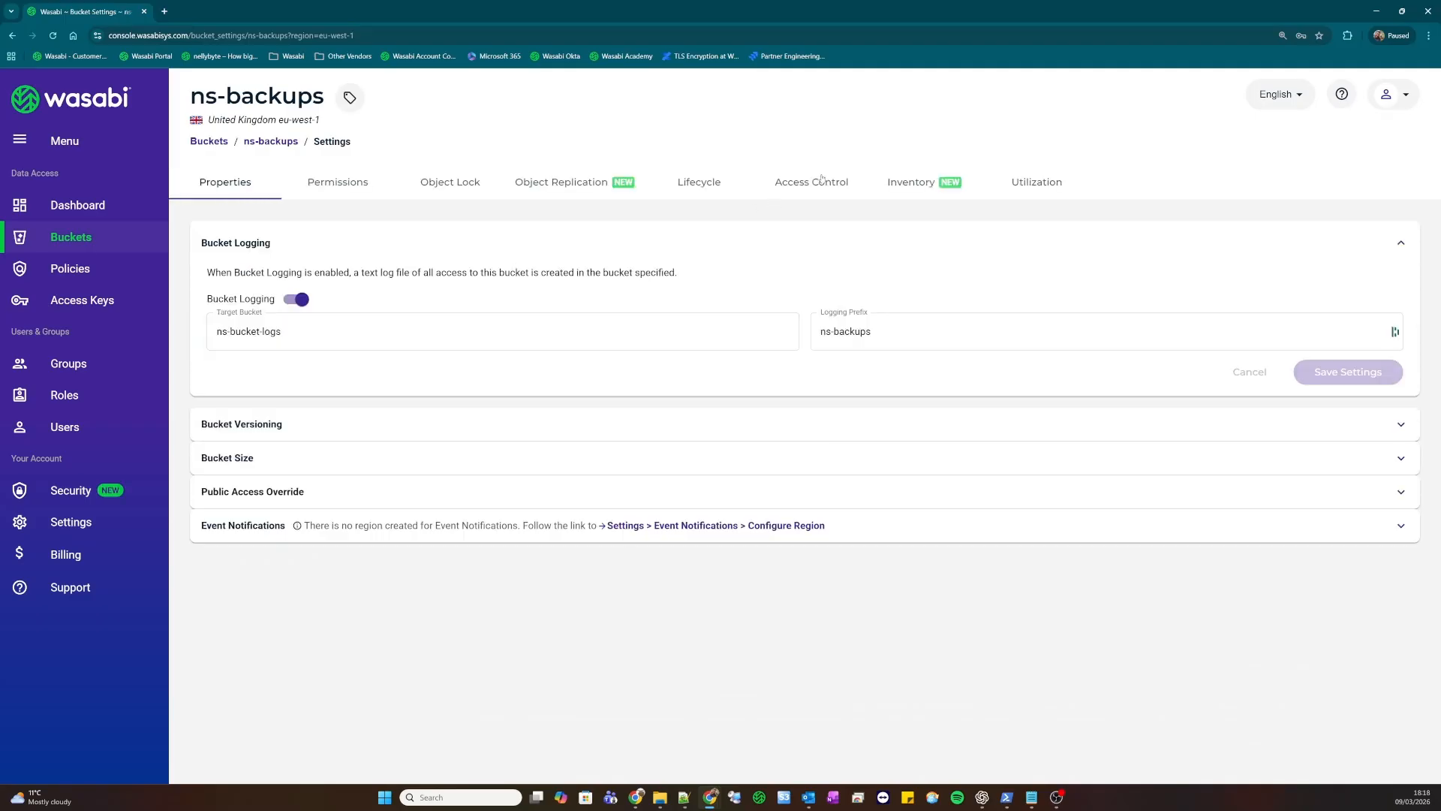
{"action": "left_click", "coordinate": [696, 185]}
{"action": "left_click", "coordinate": [804, 476]}
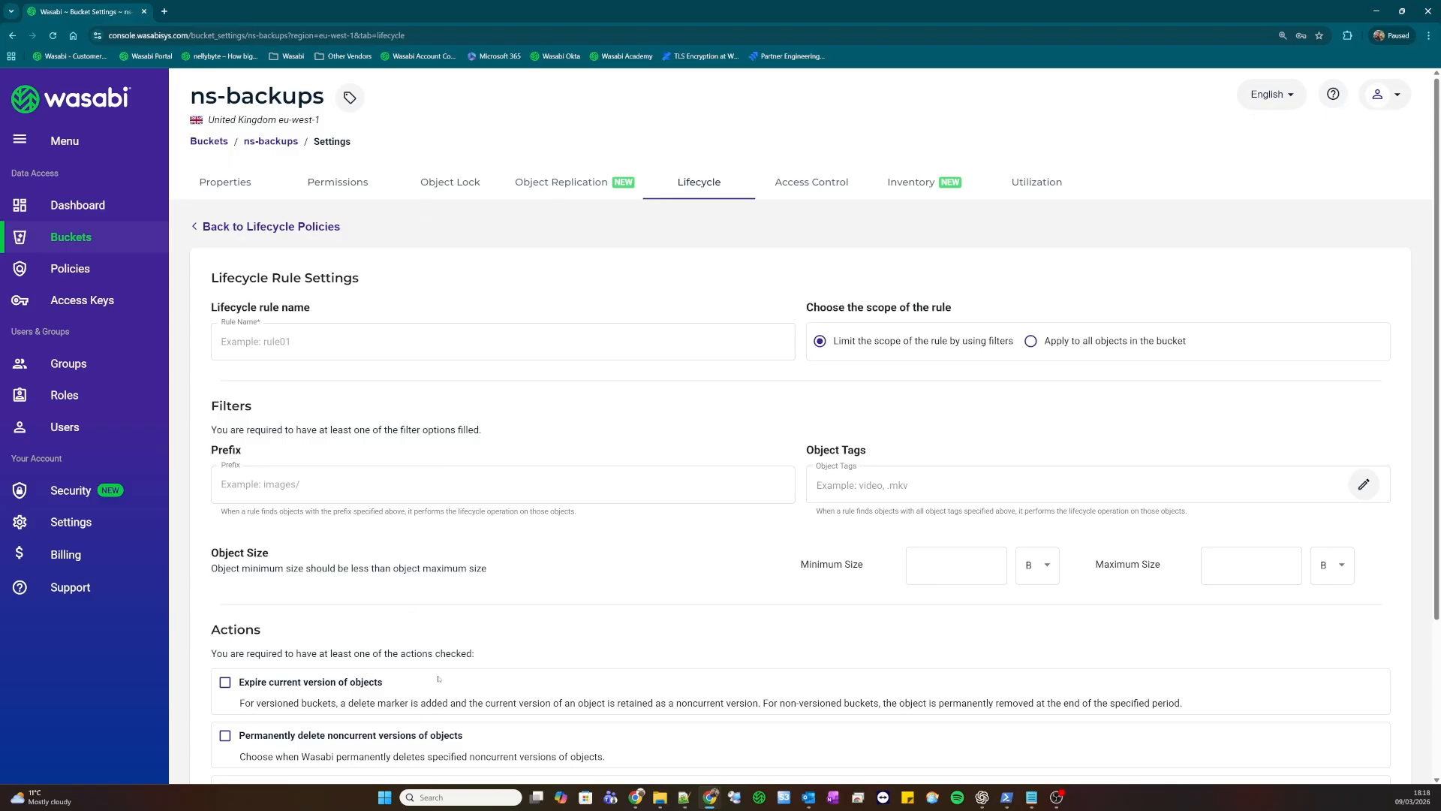
- Name the rule nellyls1 and scope it to all objects in the bucket
{"action": "left_click", "coordinate": [389, 343]}
{"action": "type", "text": "neale"}
{"action": "key", "text": "BackSpace"}
{"action": "type", "text": "llyls1"}
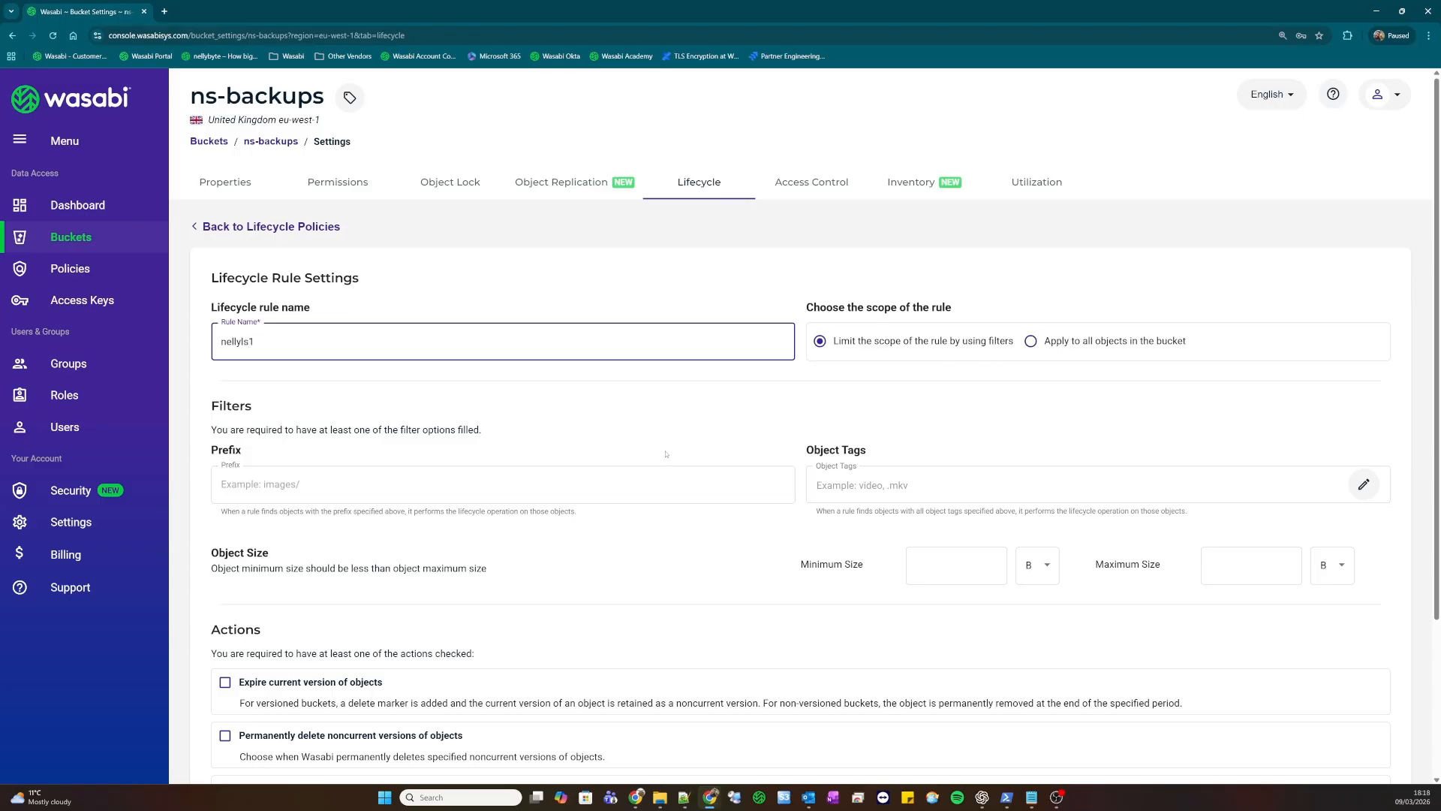
{"action": "left_click", "coordinate": [1032, 341]}
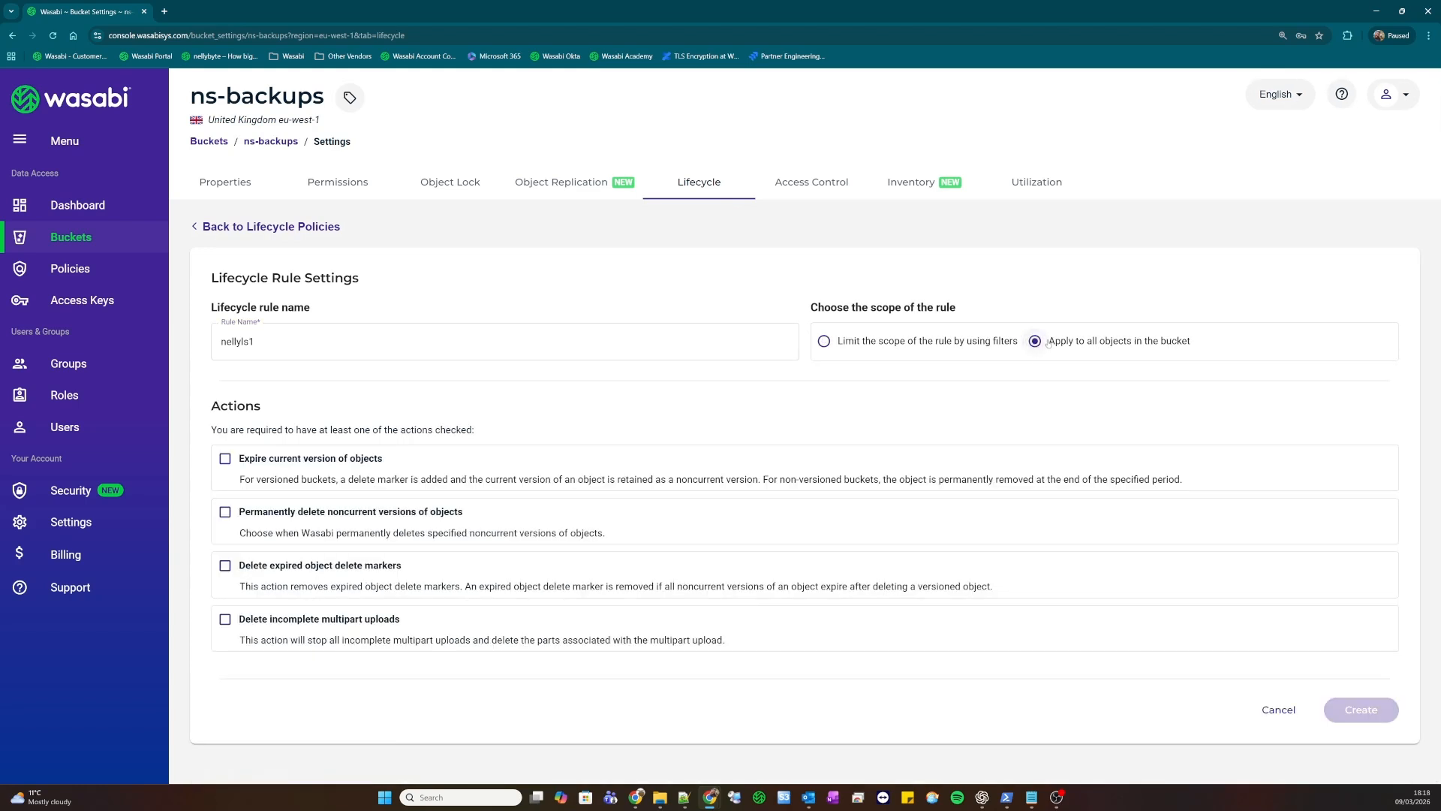
{"action": "left_click", "coordinate": [837, 347]}
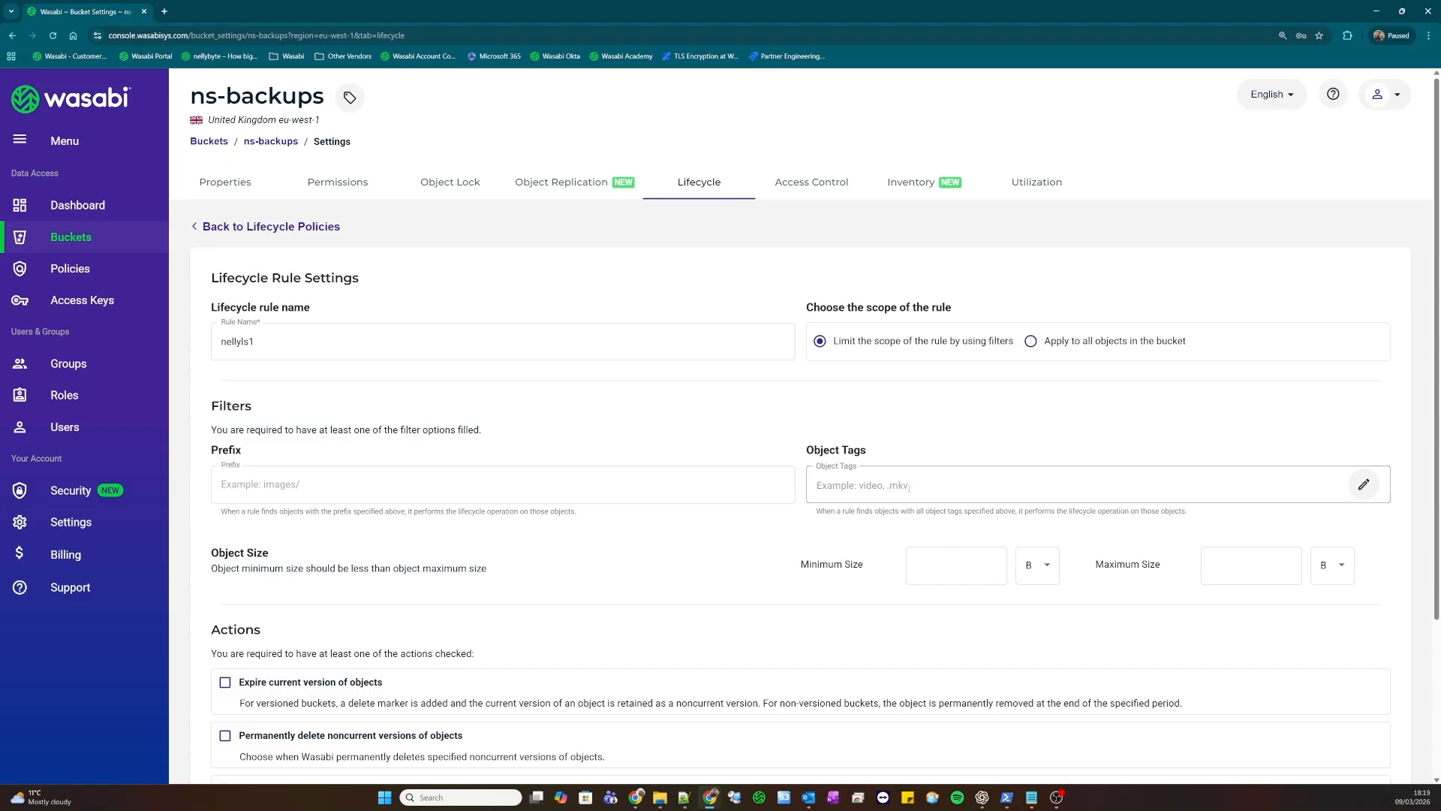
{"action": "left_click", "coordinate": [1031, 343]}
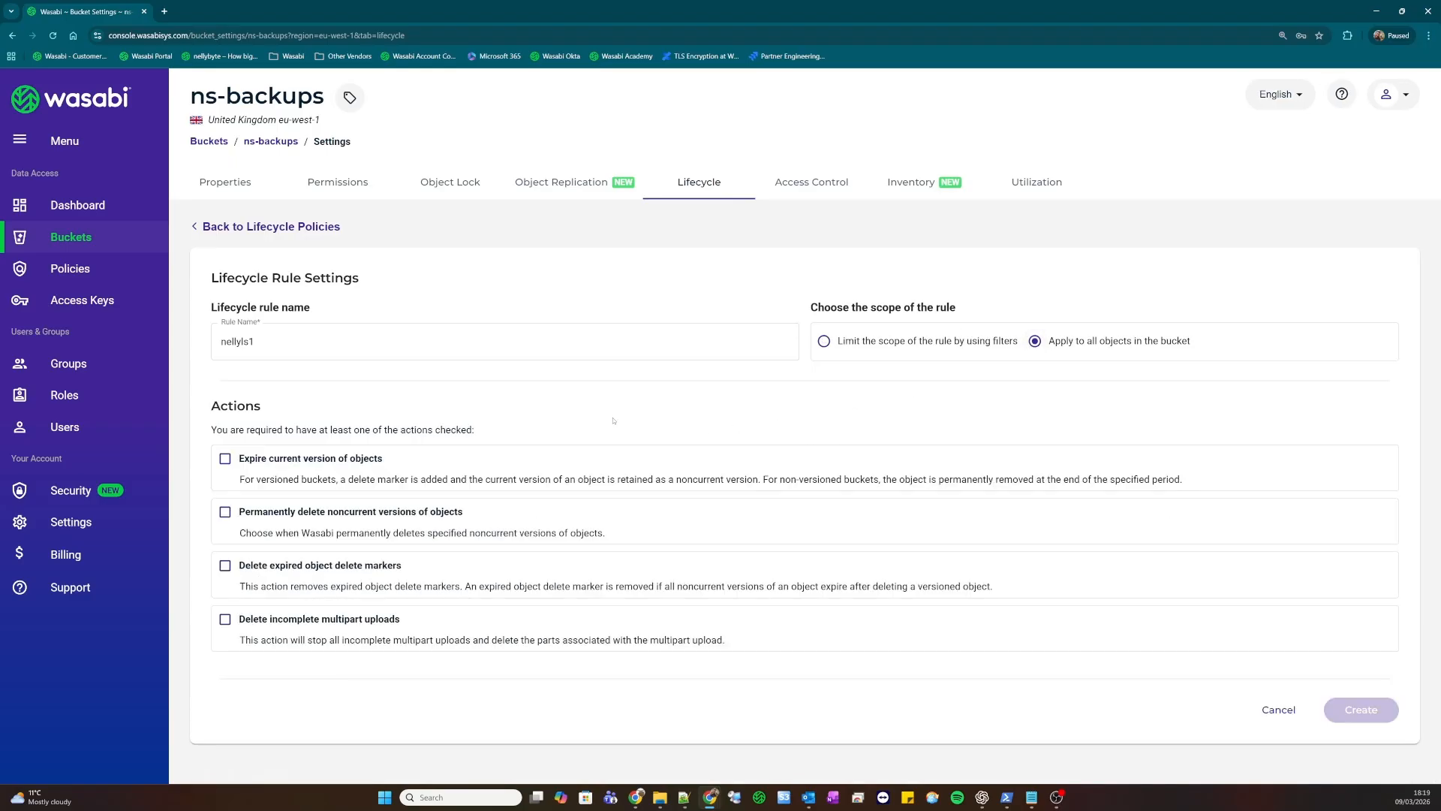
- Make the rule expire current versions 1 day after creation
{"action": "left_click", "coordinate": [226, 459]}
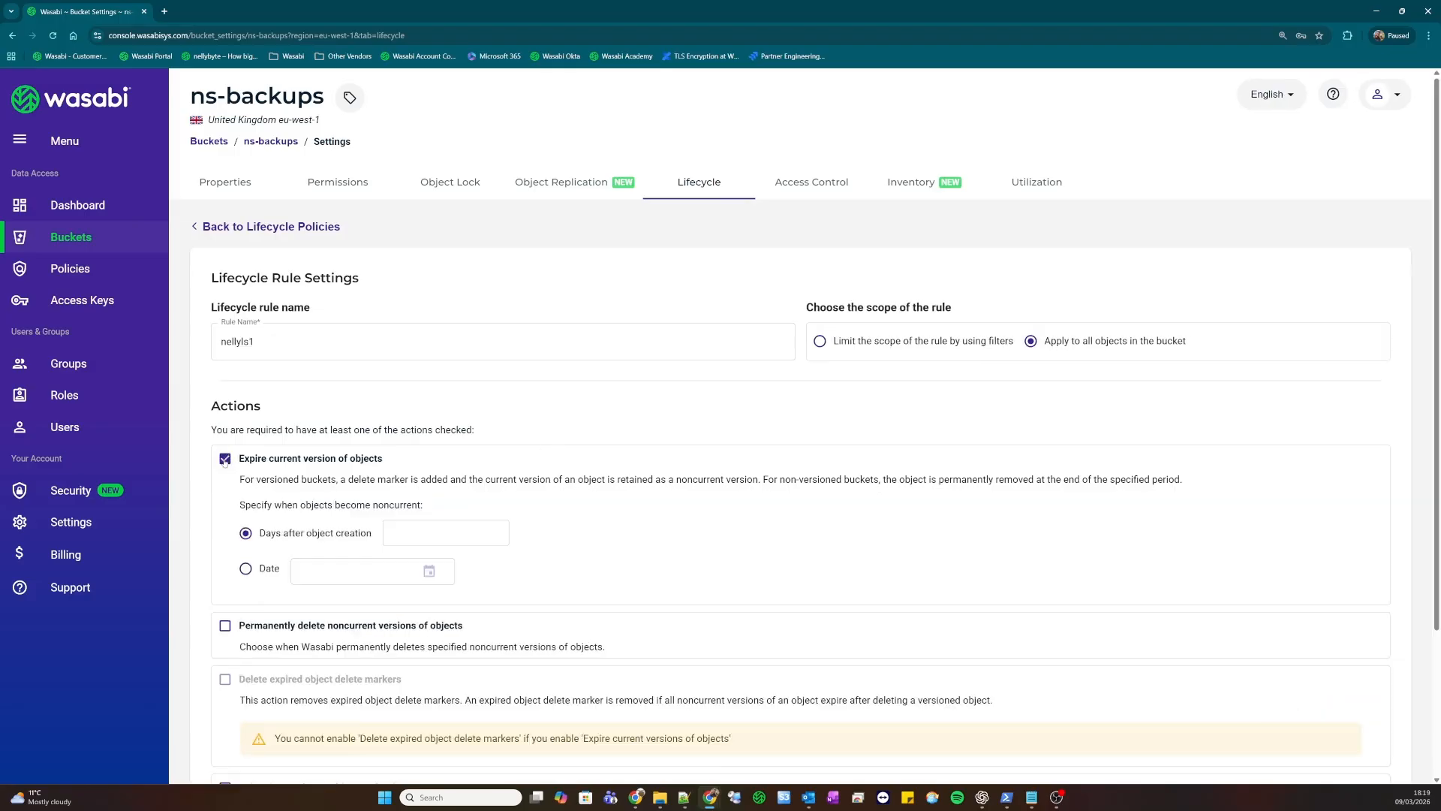
{"action": "left_click", "coordinate": [464, 534]}
{"action": "type", "text": "1"}
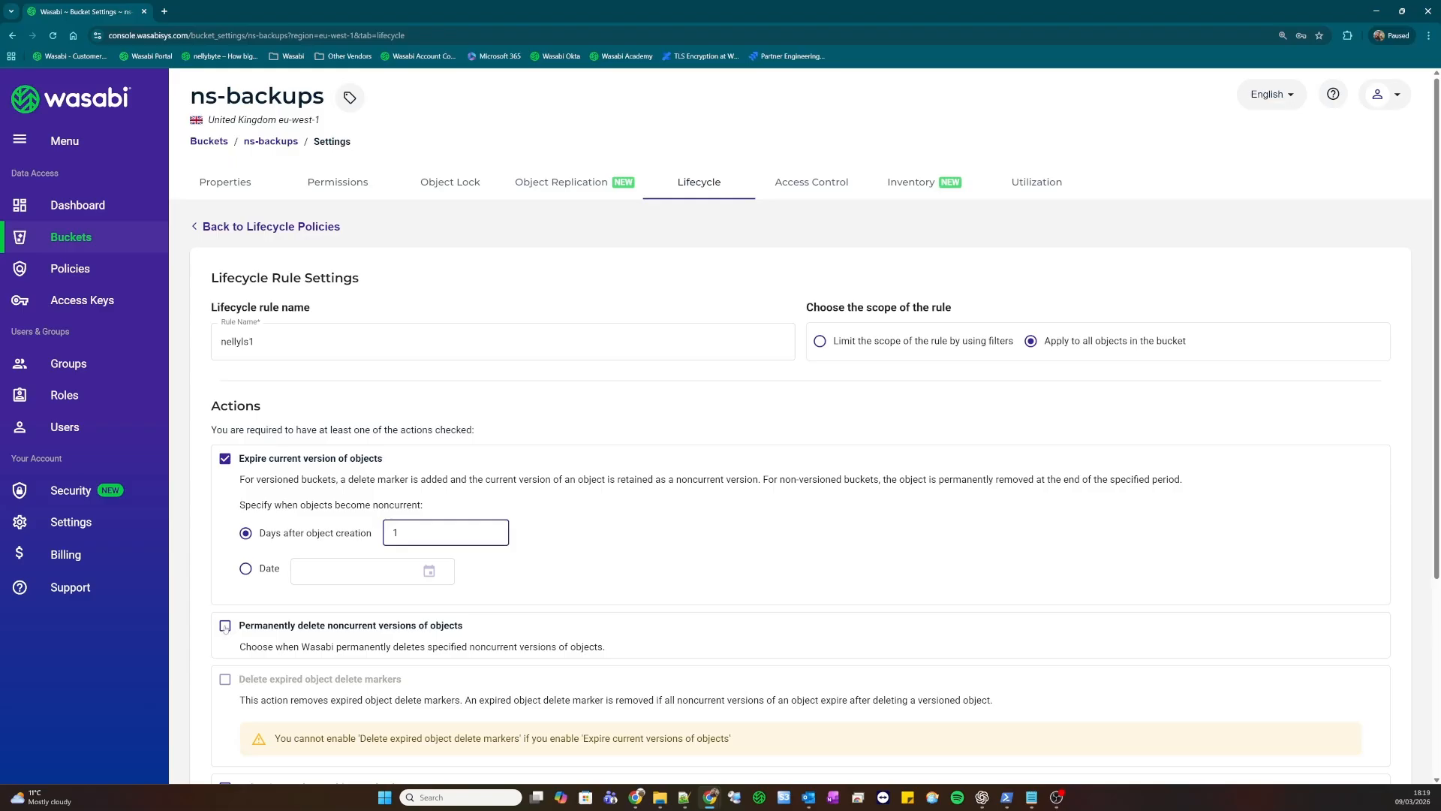
- Permanently delete noncurrent versions after 1 day and create the nellyls1 rule
{"action": "left_click", "coordinate": [386, 624]}
{"action": "scroll", "coordinate": [387, 612], "scroll_direction": "down", "scroll_amount": 2}
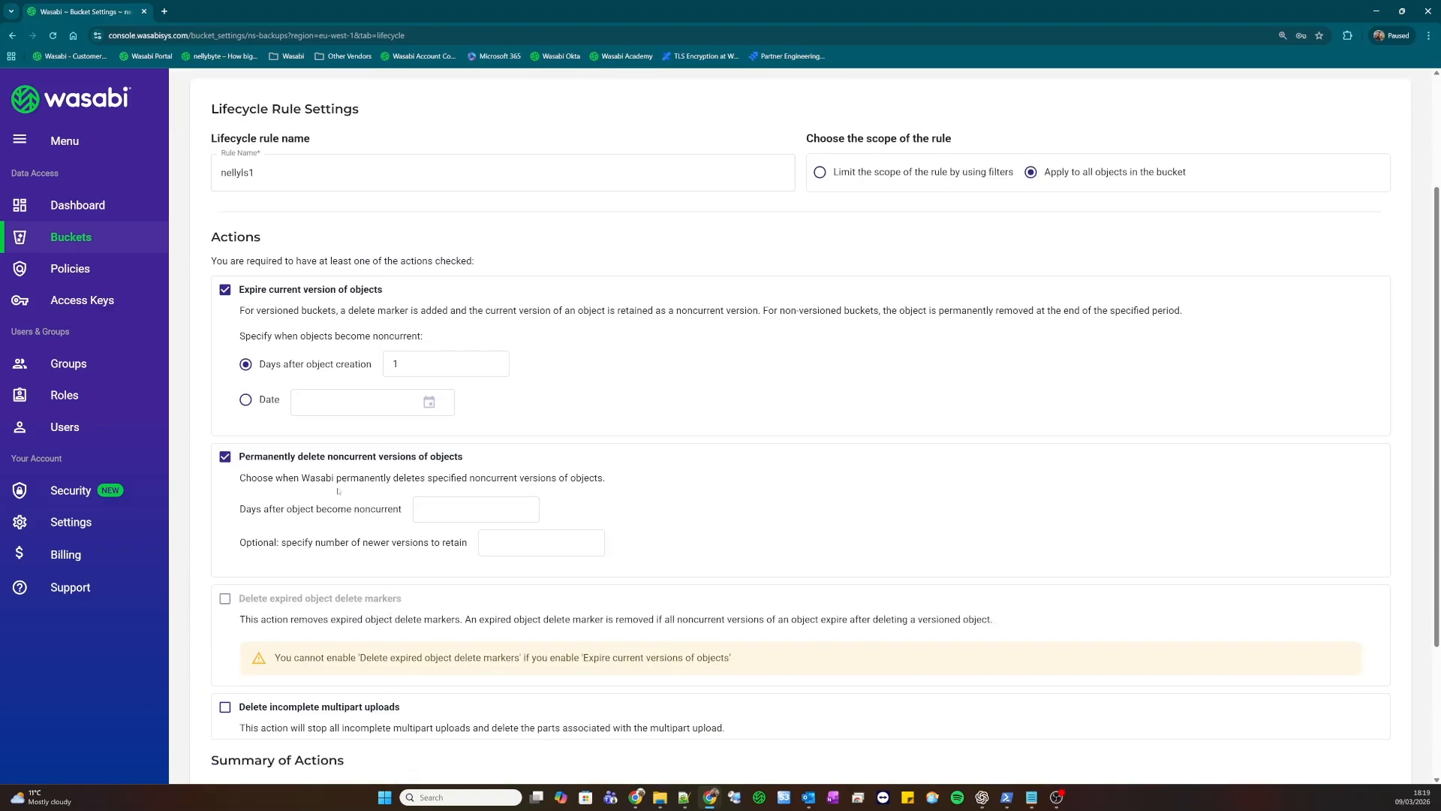
{"action": "left_click", "coordinate": [444, 508]}
{"action": "type", "text": "1"}
{"action": "left_click", "coordinate": [780, 468]}
{"action": "scroll", "coordinate": [491, 454], "scroll_direction": "down", "scroll_amount": 1}
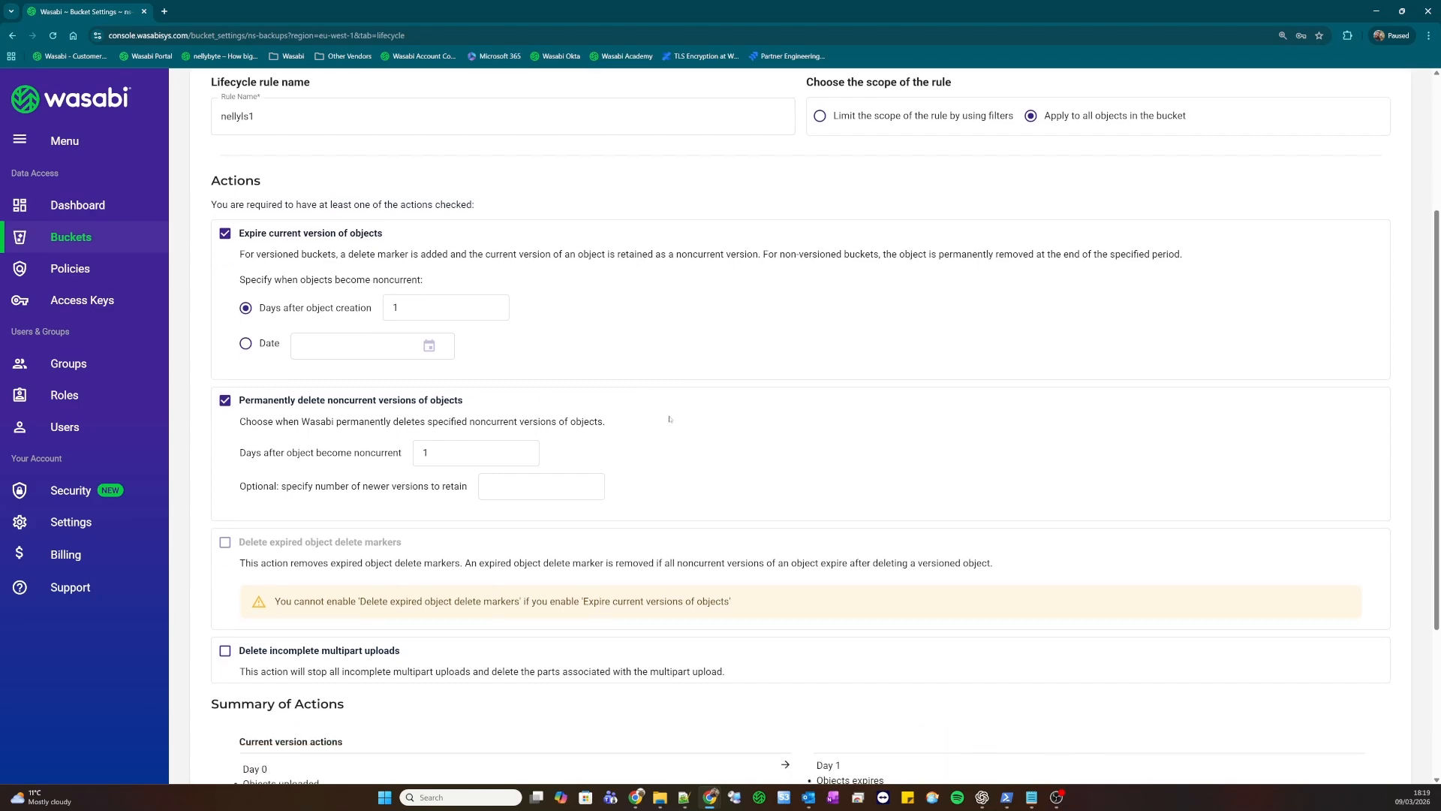
{"action": "scroll", "coordinate": [601, 315], "scroll_direction": "up", "scroll_amount": 3}
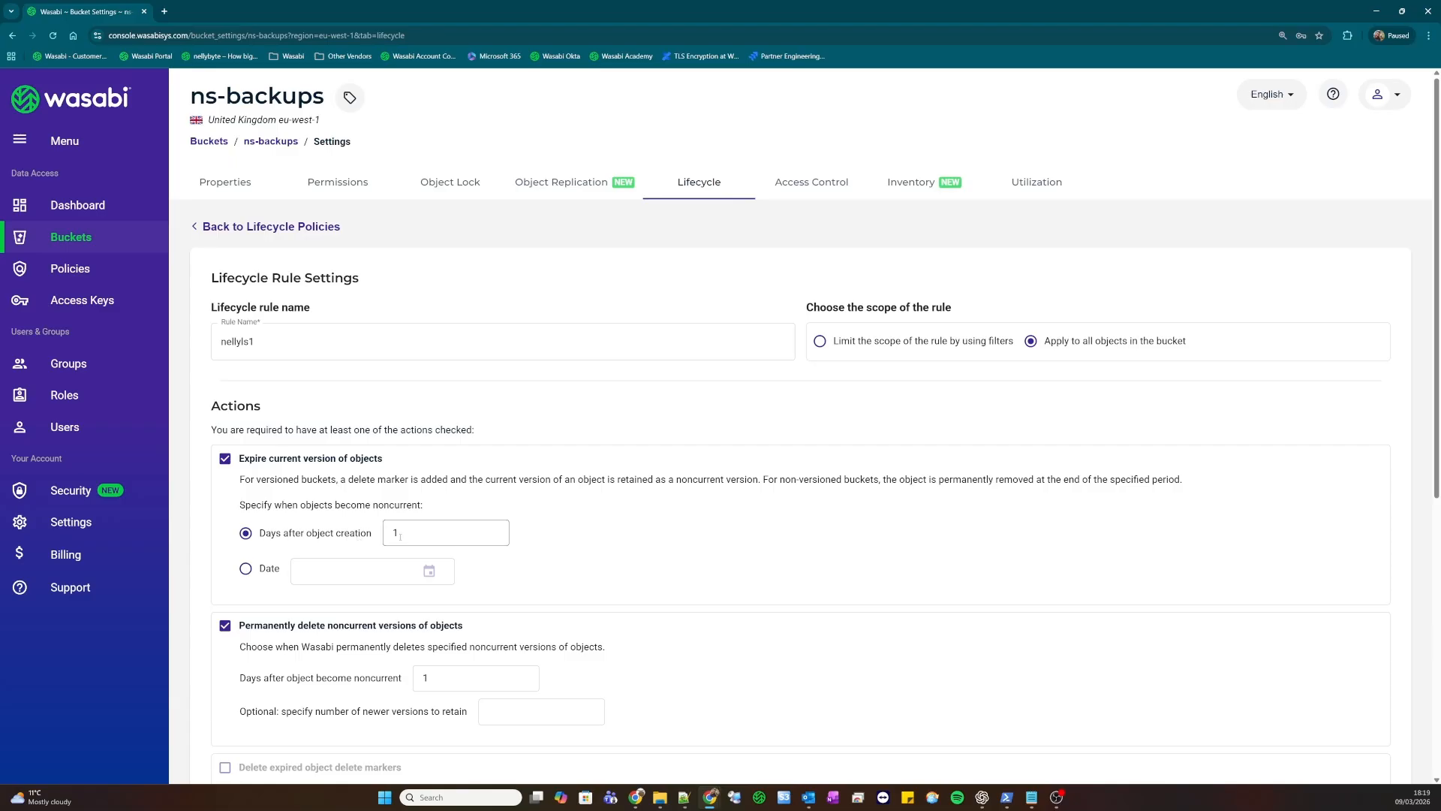
{"action": "scroll", "coordinate": [445, 539], "scroll_direction": "down", "scroll_amount": 3}
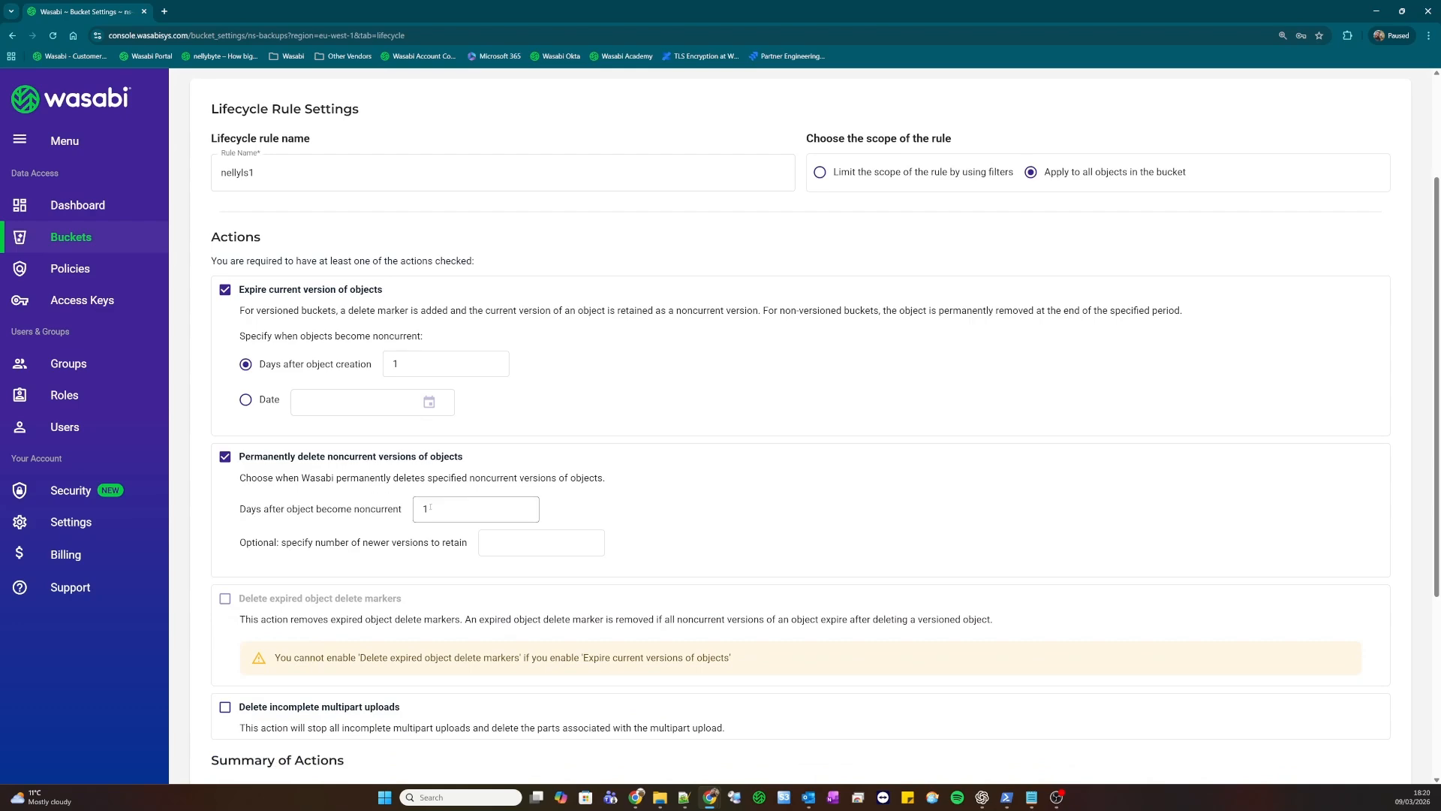
{"action": "scroll", "coordinate": [480, 503], "scroll_direction": "down", "scroll_amount": 5}
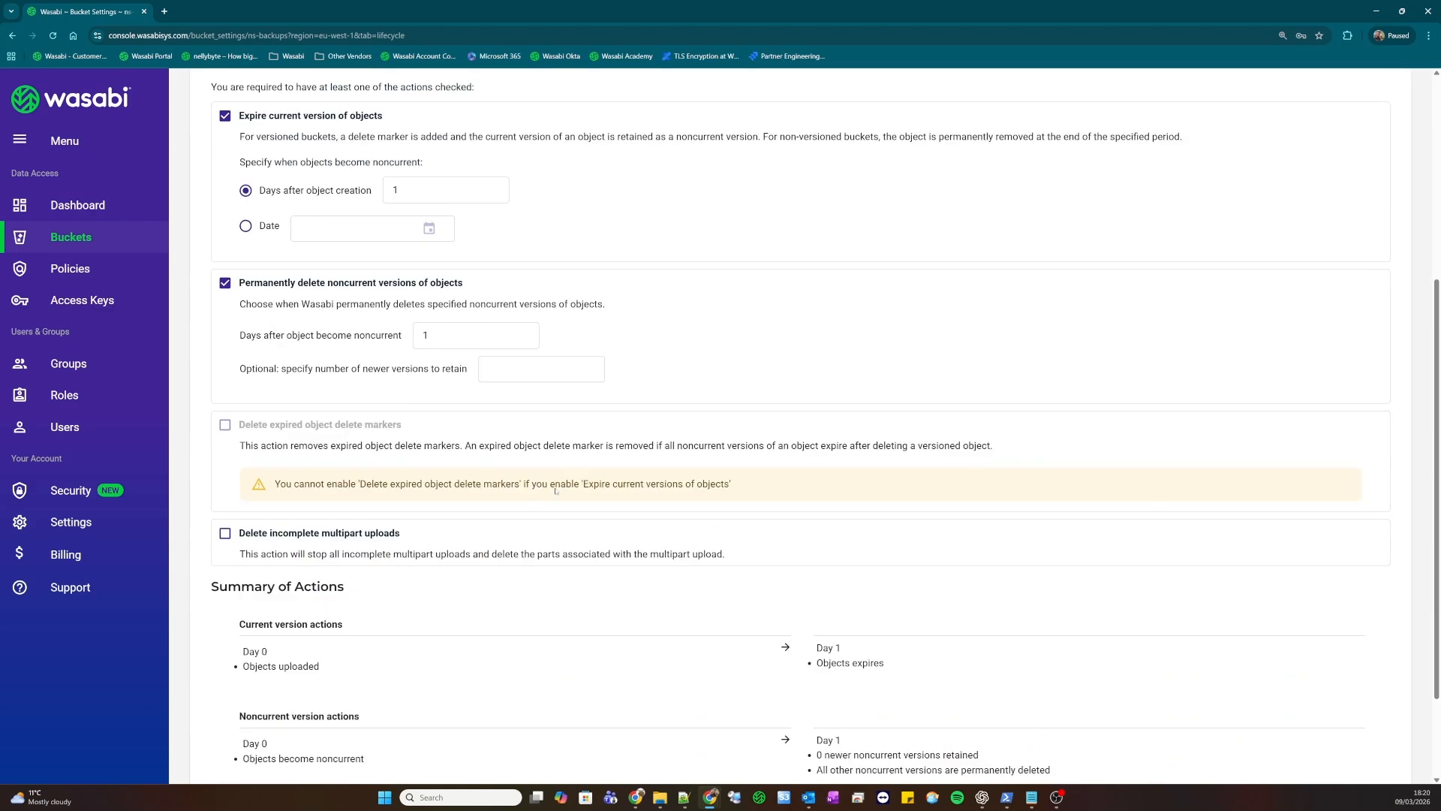
{"action": "left_click", "coordinate": [1346, 751]}
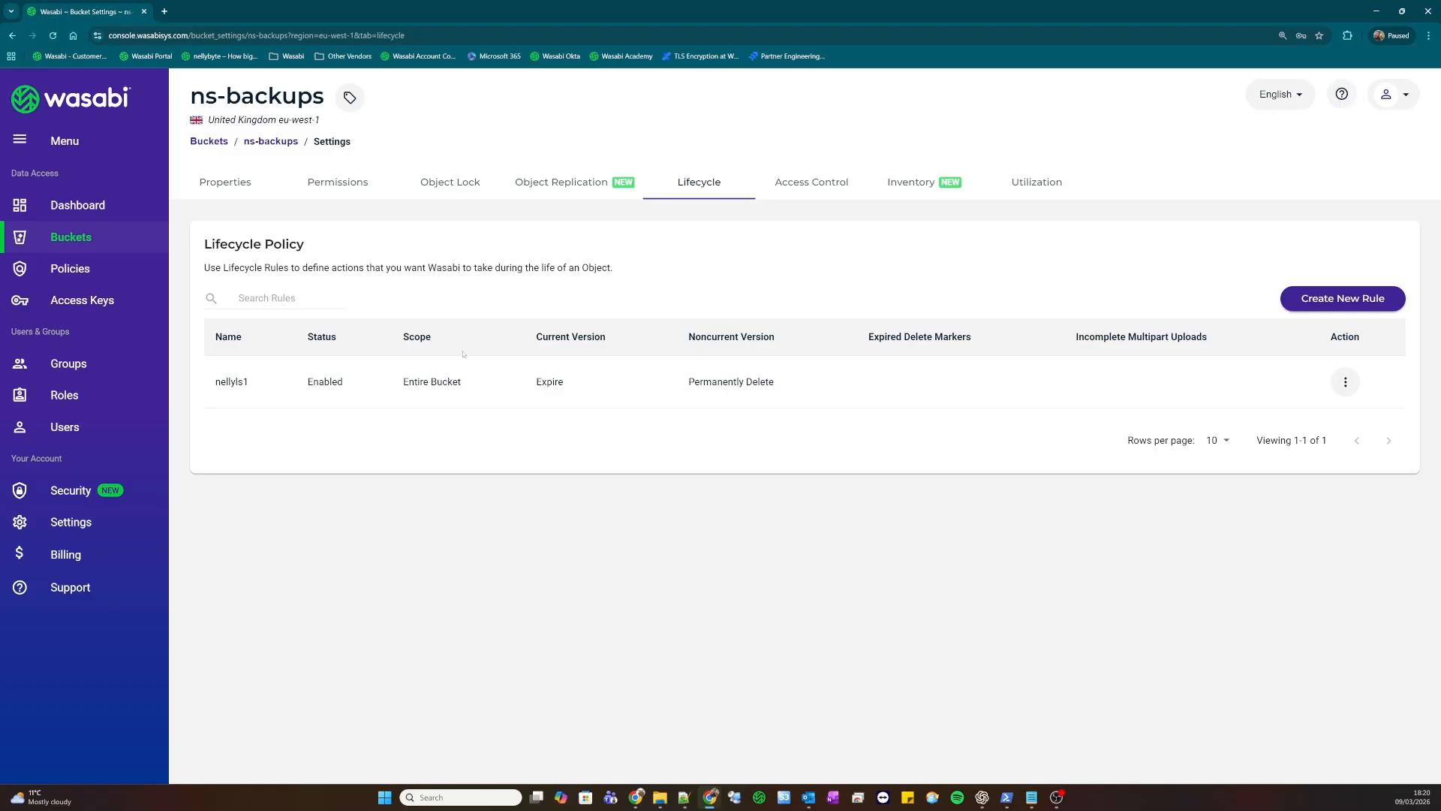
- Pass through Dashboard, Security Center and account Settings, ending on the Buckets list
{"action": "left_click", "coordinate": [86, 210]}
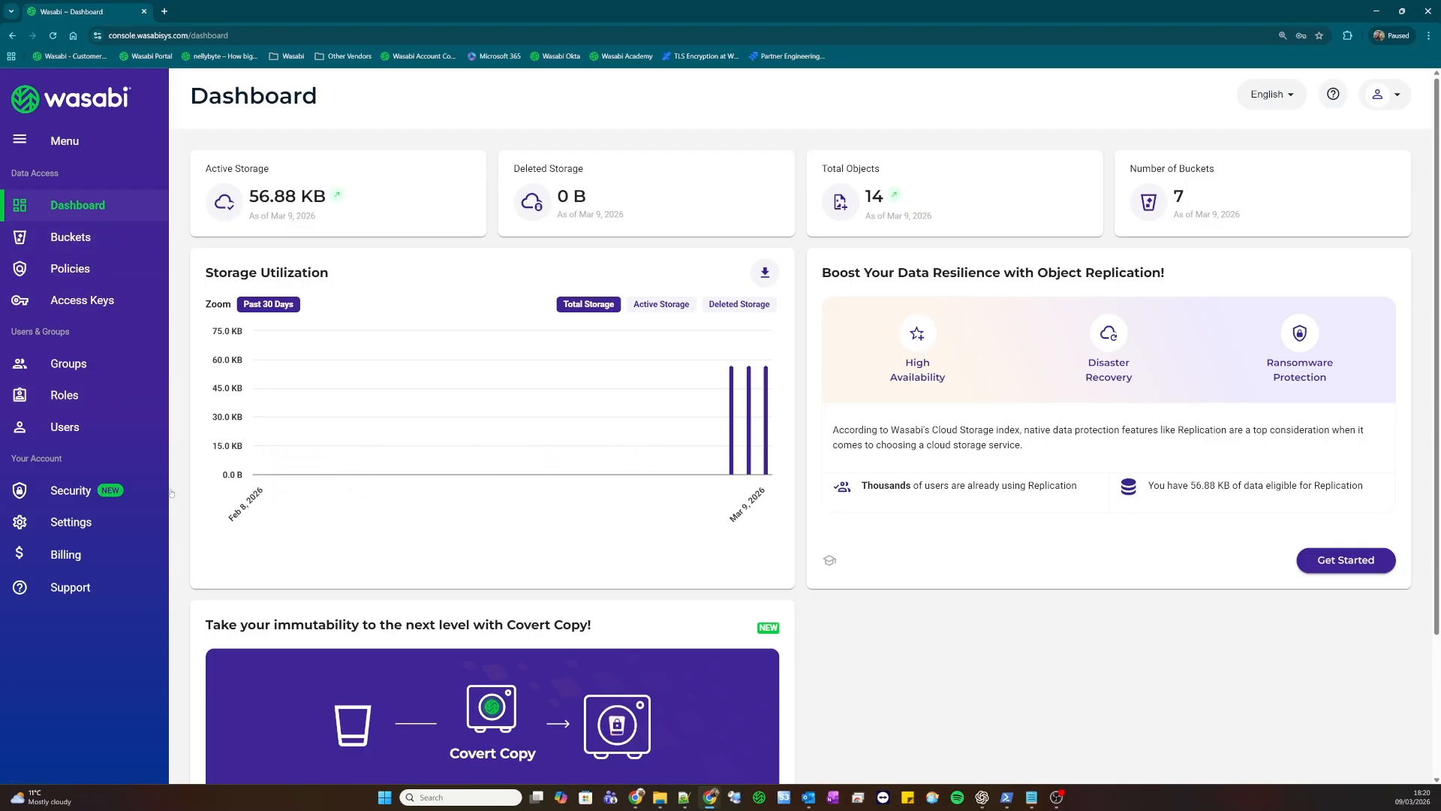
{"action": "left_click", "coordinate": [72, 490]}
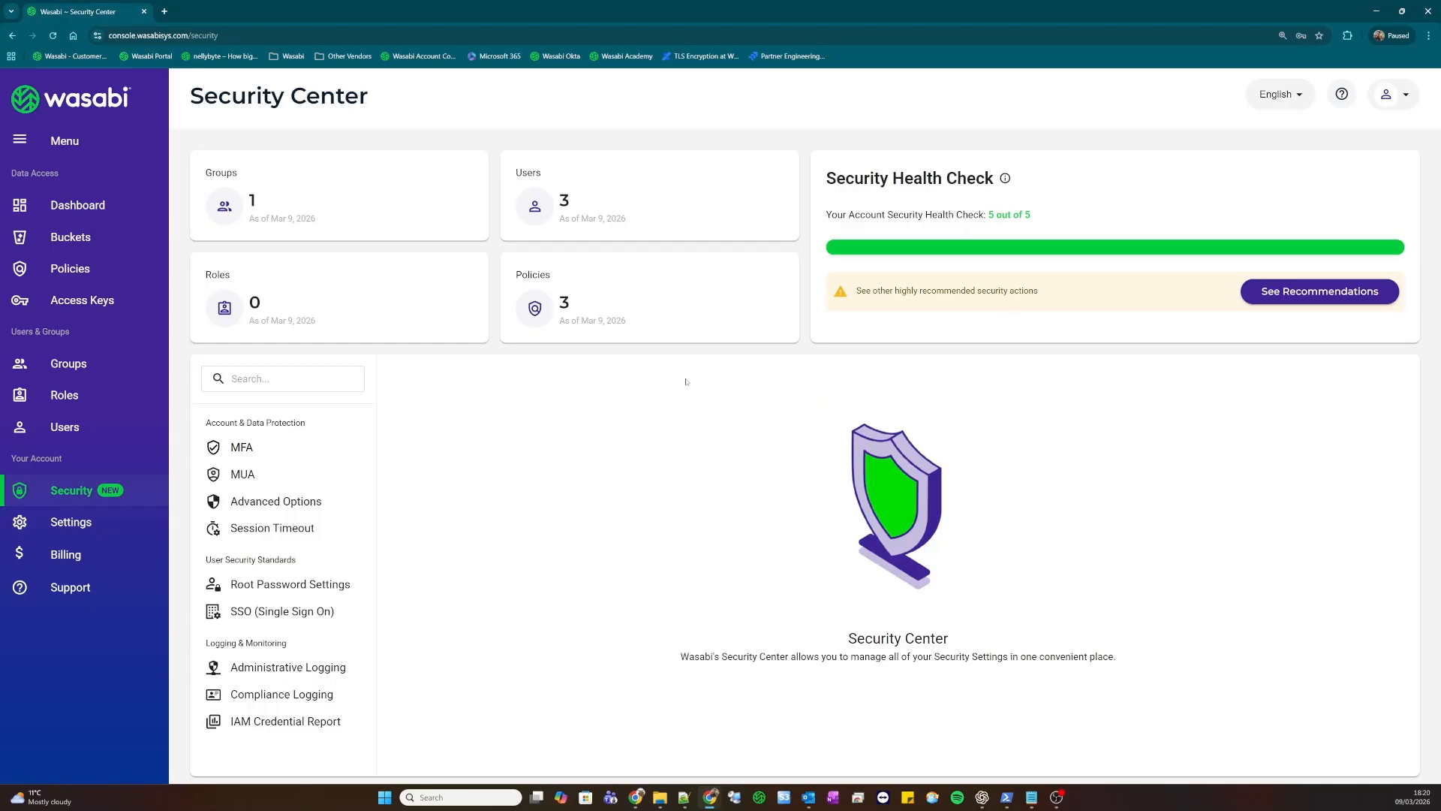
{"action": "left_click", "coordinate": [50, 523]}
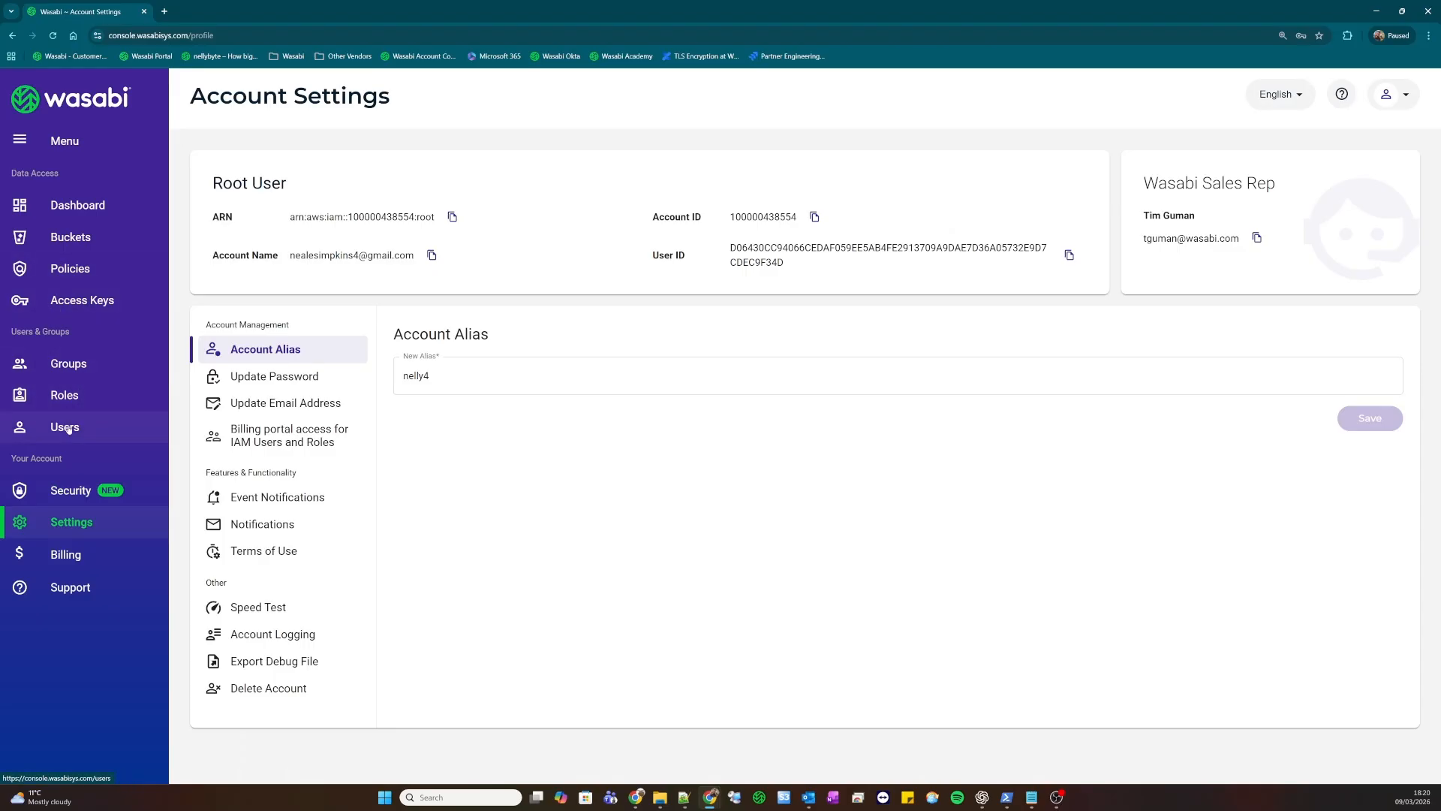
{"action": "left_click", "coordinate": [71, 237]}
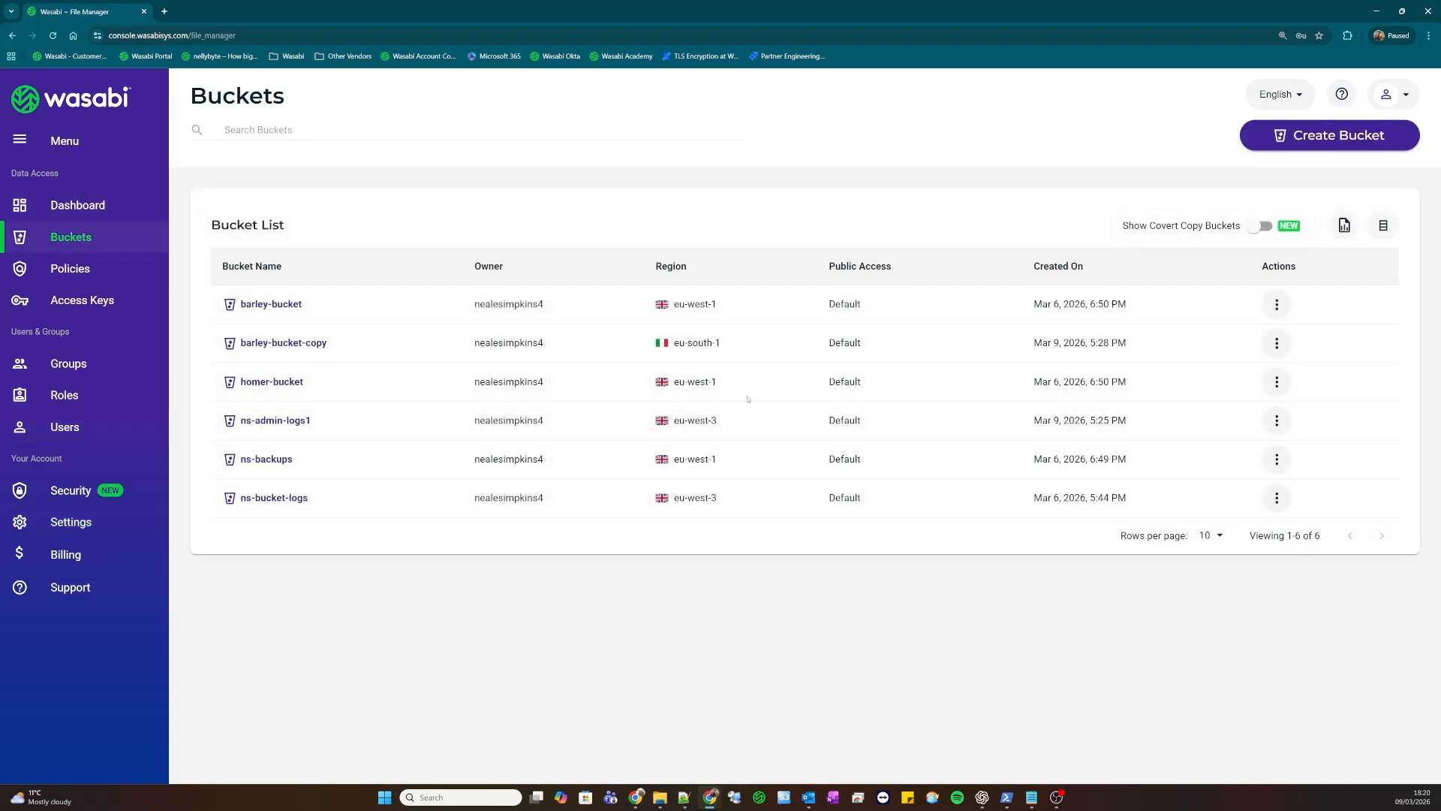